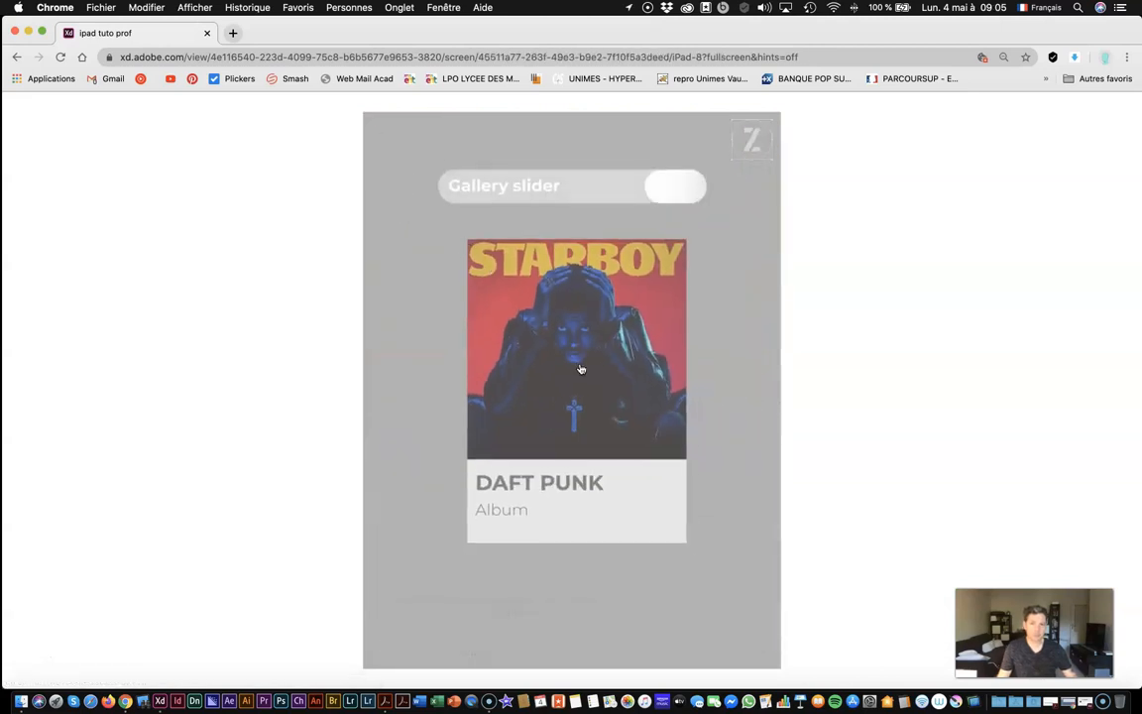
Slide back and forth through the Happier, Ed Sheeran and Daft Punk covers in the gallery slider prototype
left_click(581, 369)
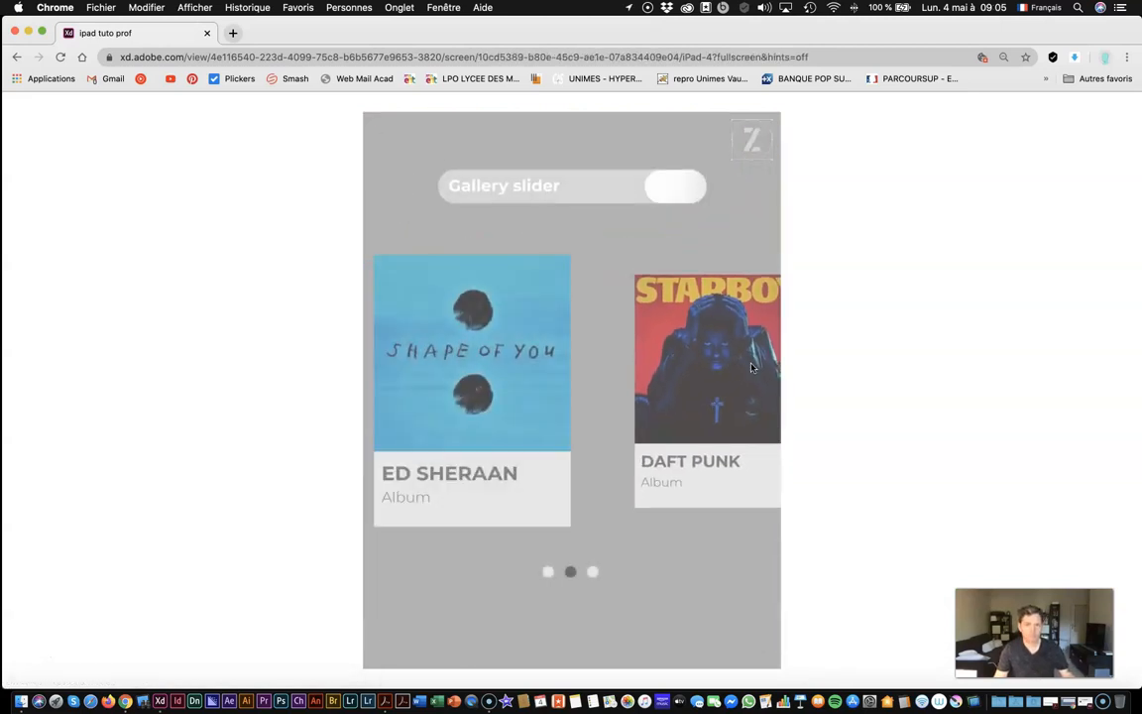
left_click_drag(591, 395, 638, 389)
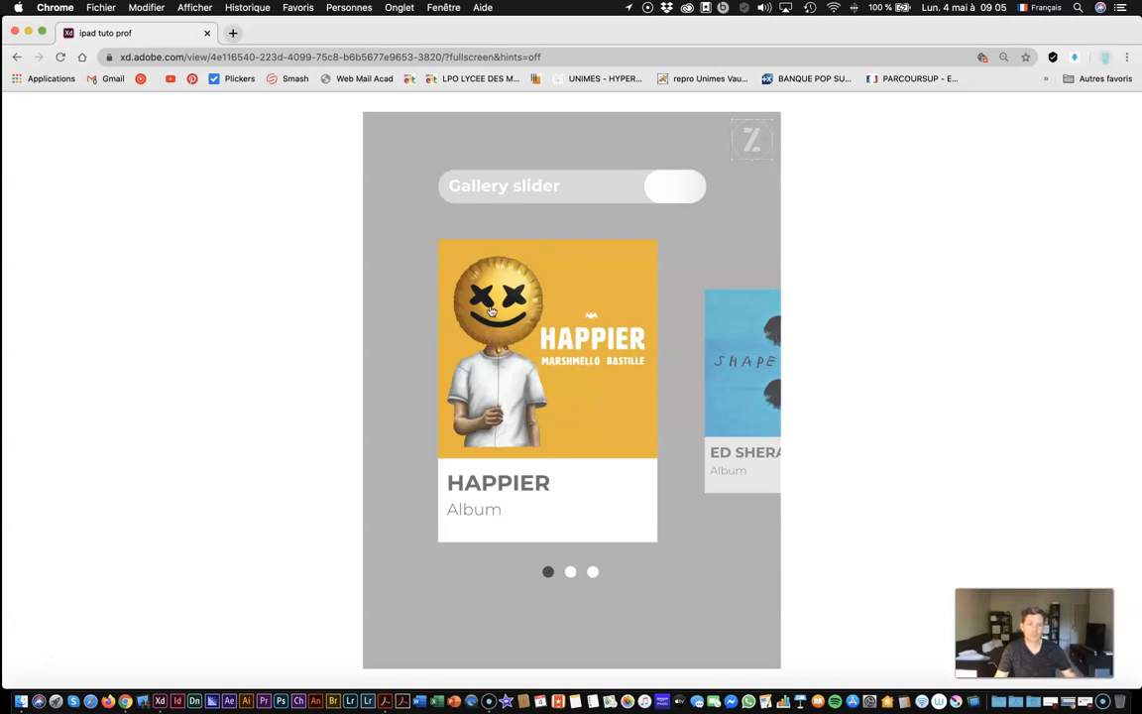
left_click(691, 346)
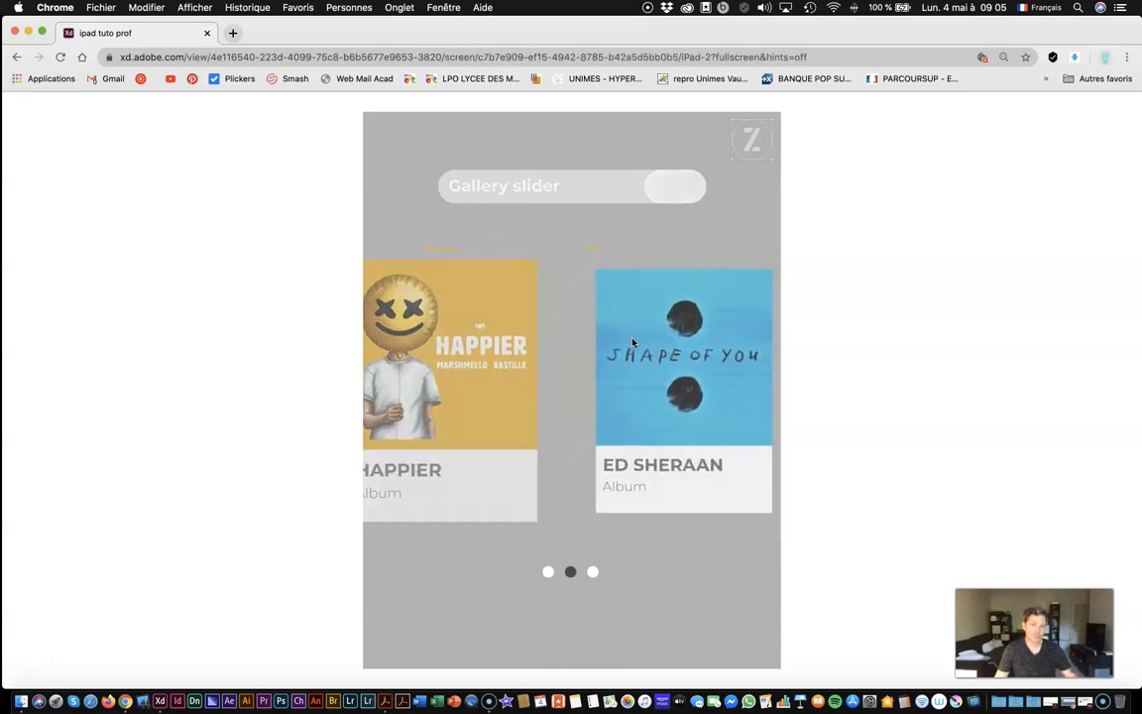
left_click_drag(558, 338, 644, 335)
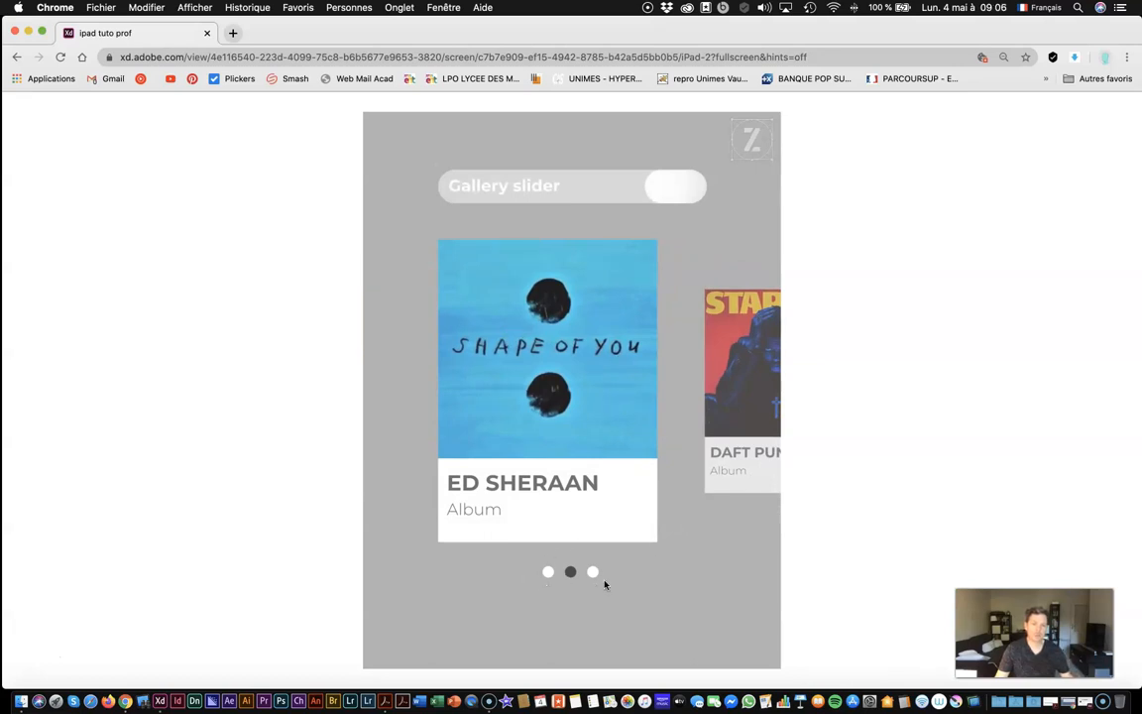
left_click(675, 335)
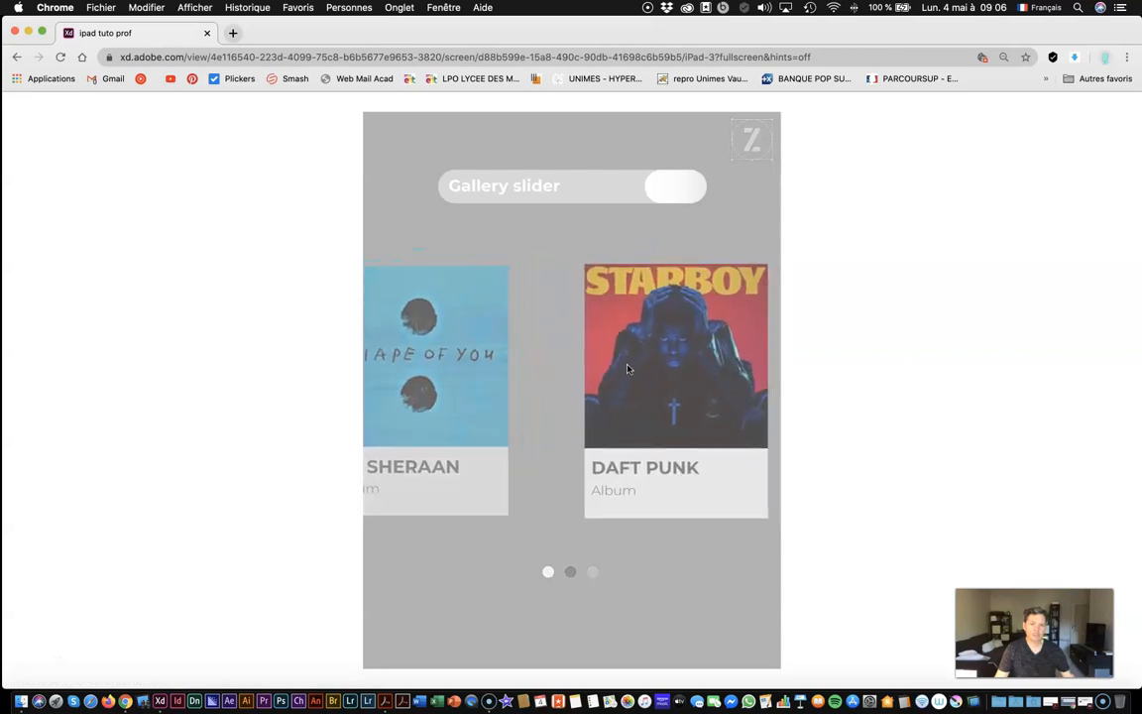
left_click(627, 368)
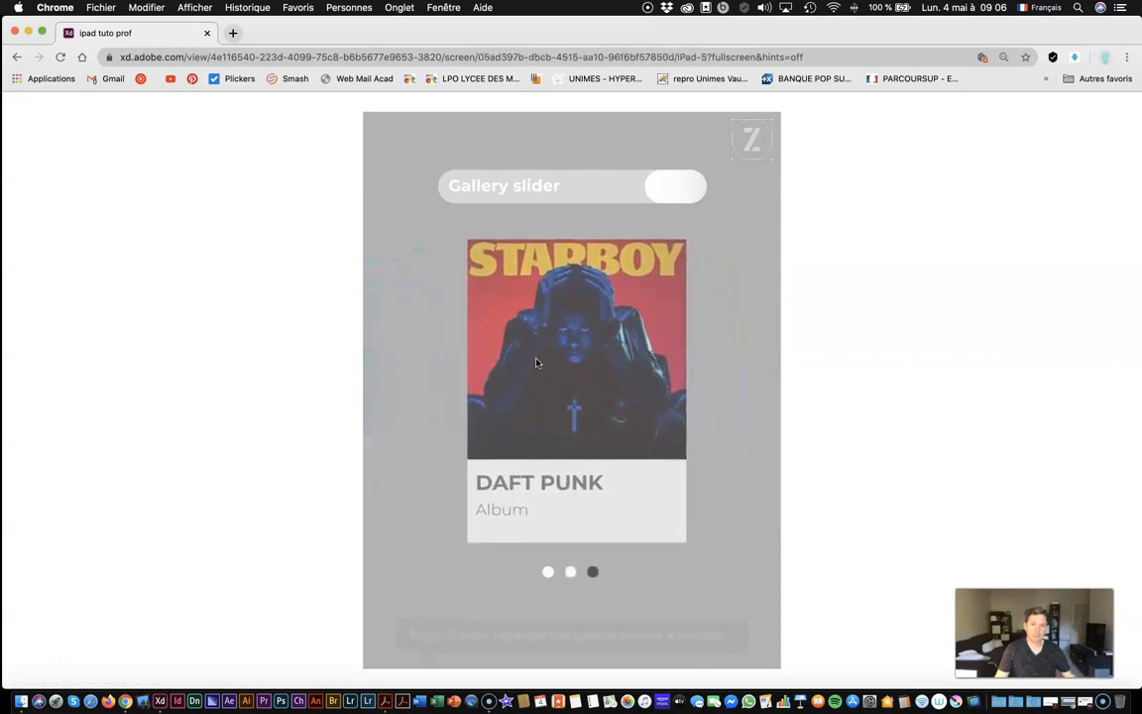
Test the Daft Punk cover's enlarged album view and its back arrow, and slide the gallery back to the Happier cover
left_click(514, 612)
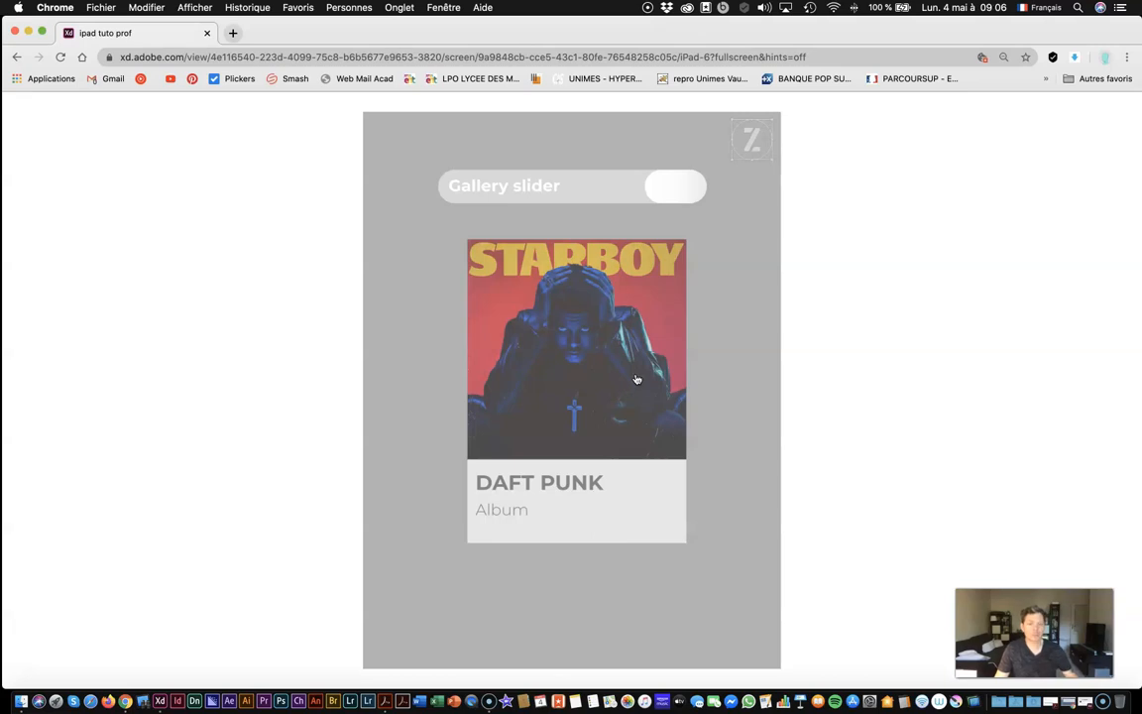
left_click(592, 411)
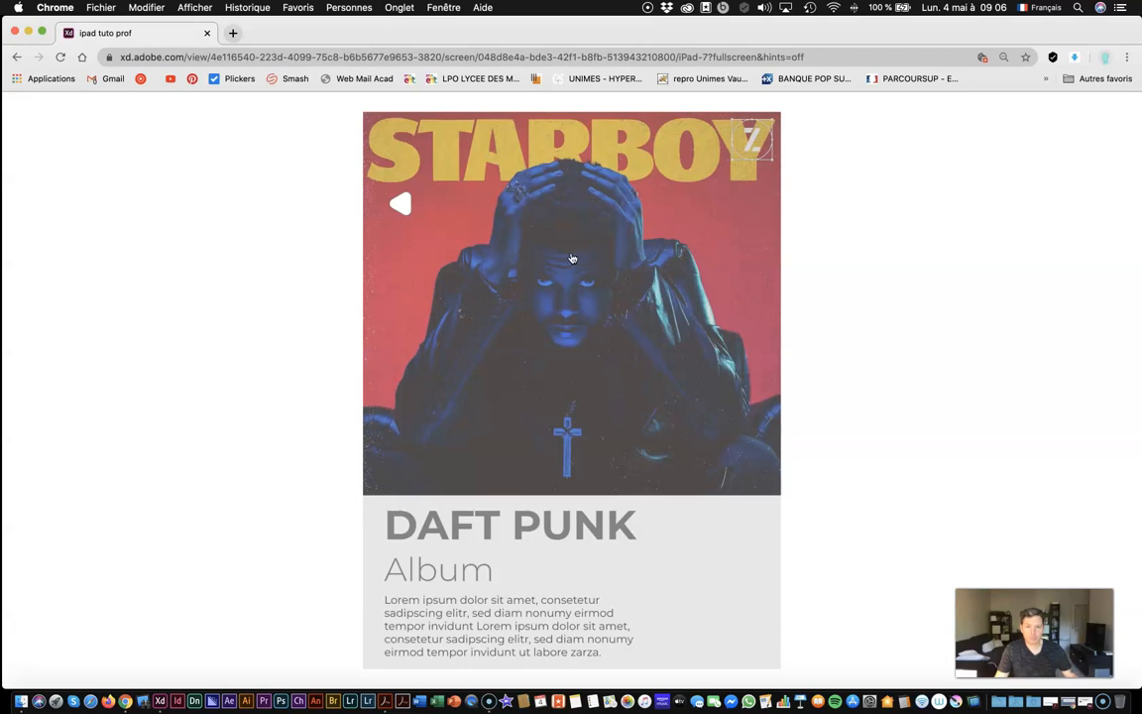
left_click(402, 206)
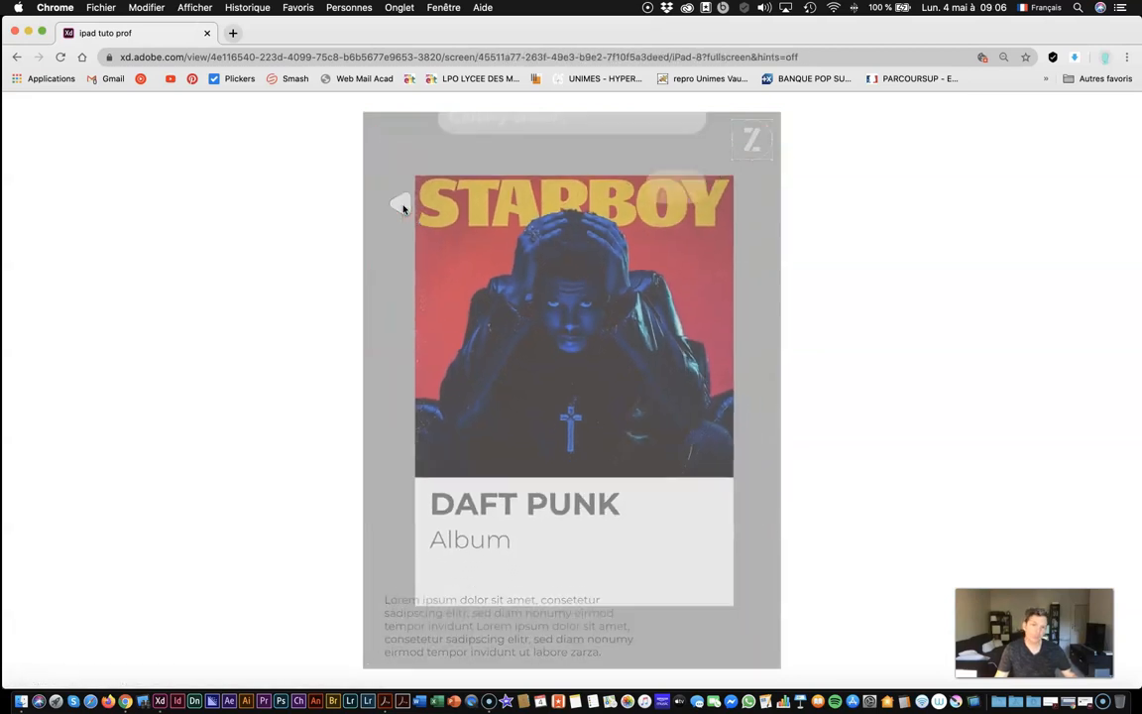
left_click_drag(451, 314, 657, 323)
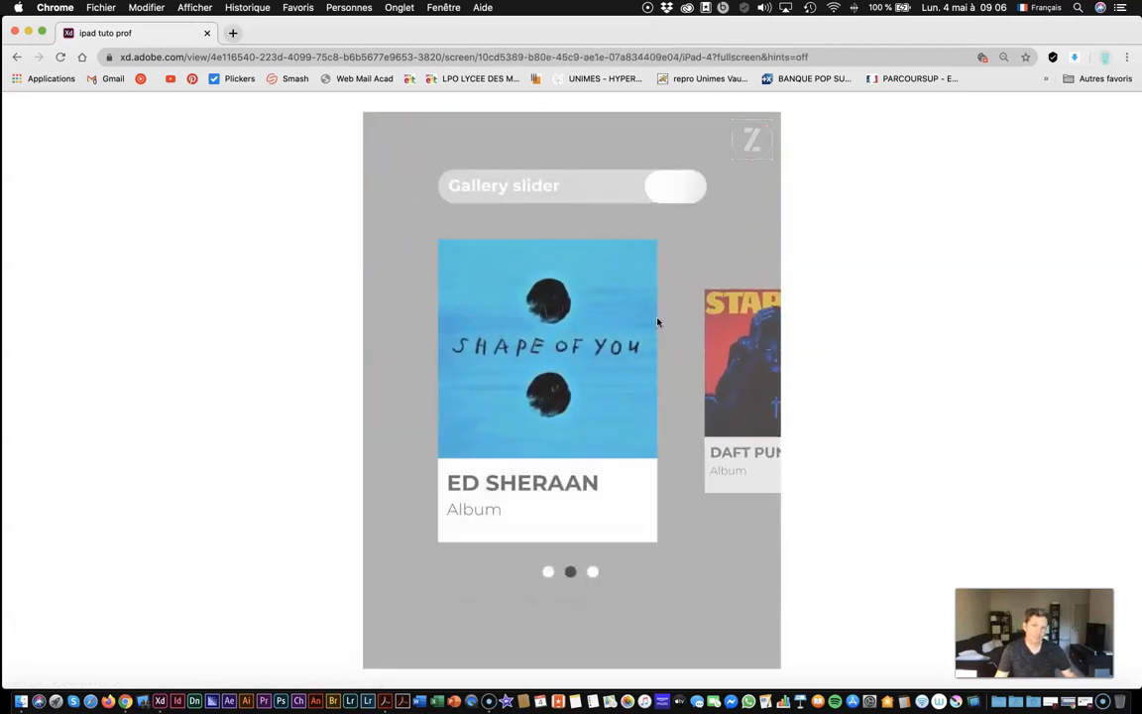
left_click_drag(421, 323, 645, 341)
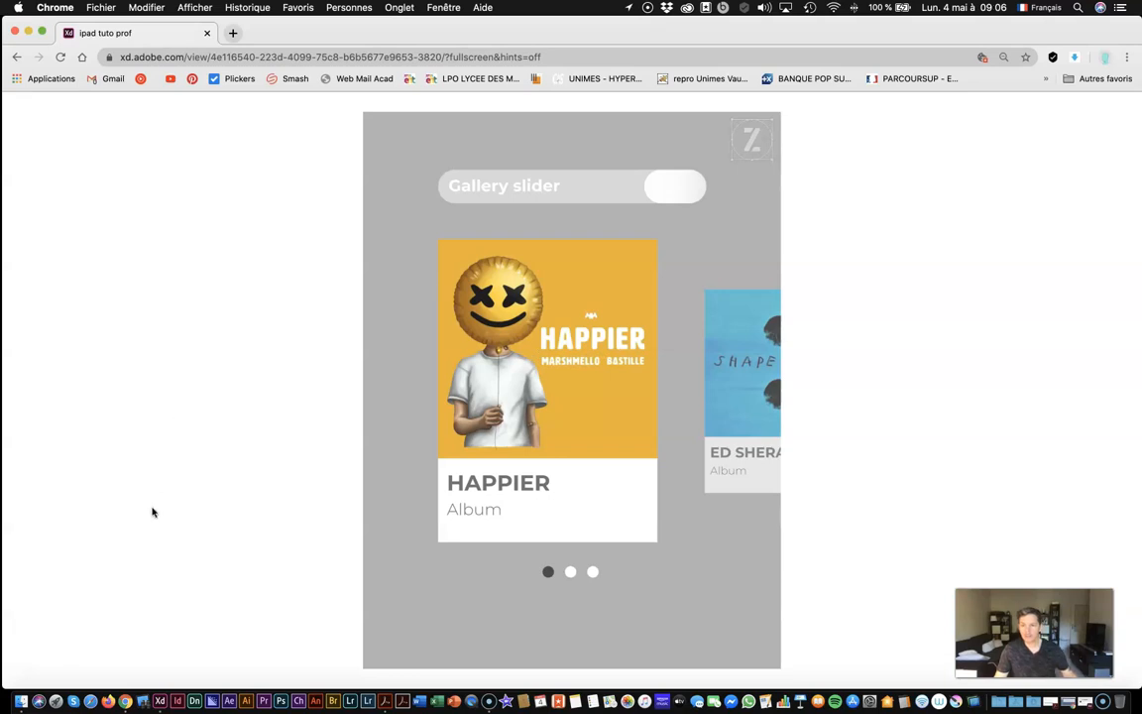
Switch to Adobe XD and create a new document from the iPad 768 × 1024 px preset after reviewing the device presets
left_click(159, 702)
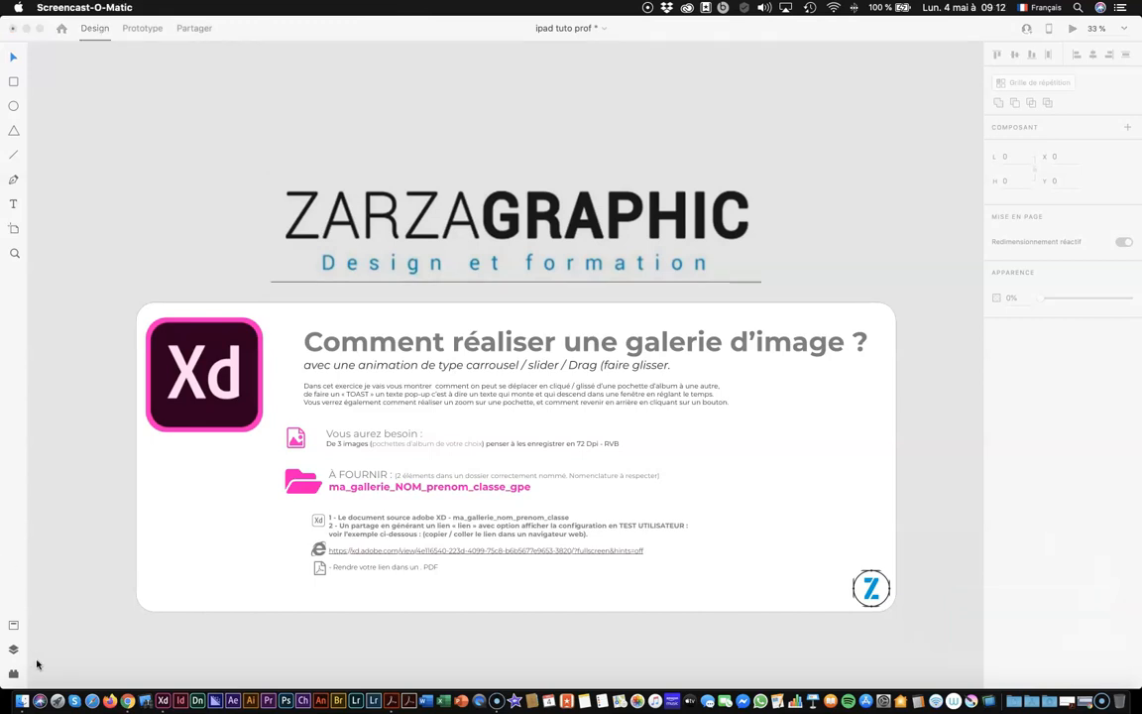
left_click(60, 30)
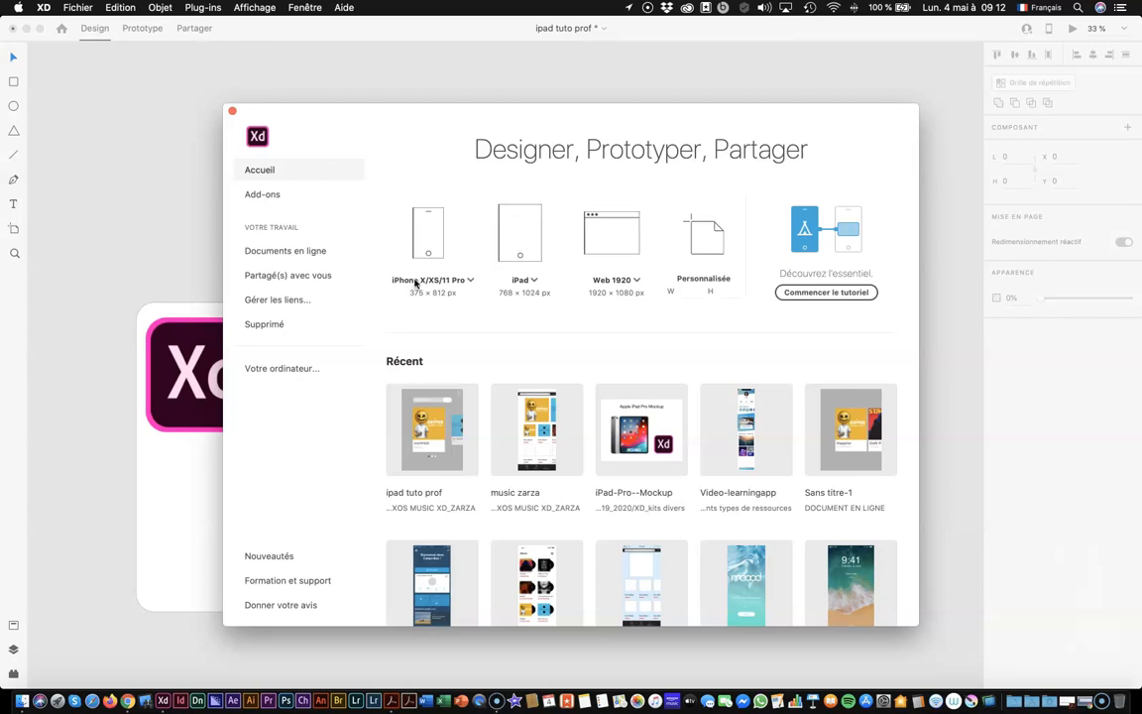
left_click(471, 281)
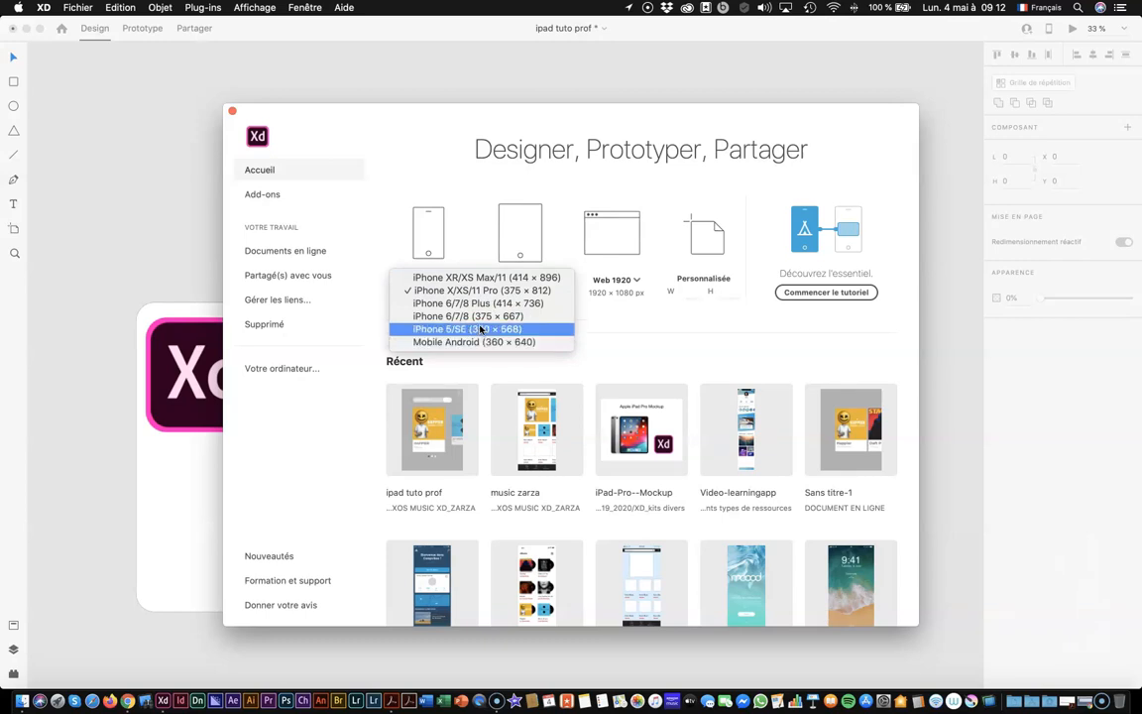
left_click(525, 241)
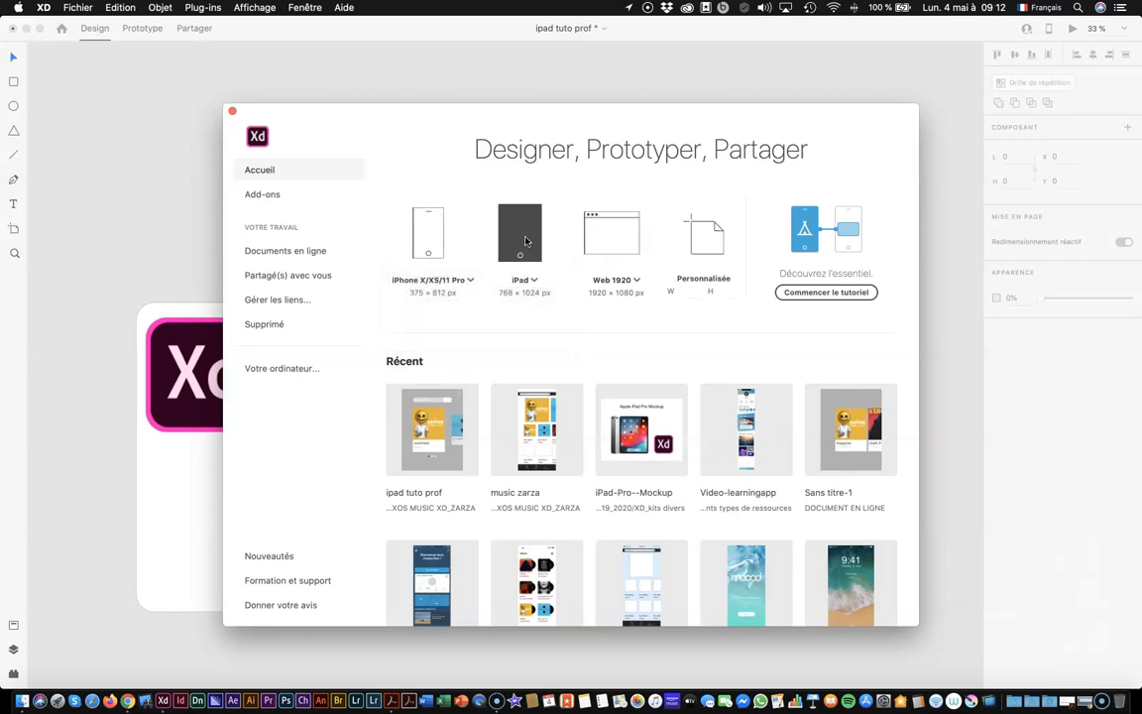
left_click(532, 282)
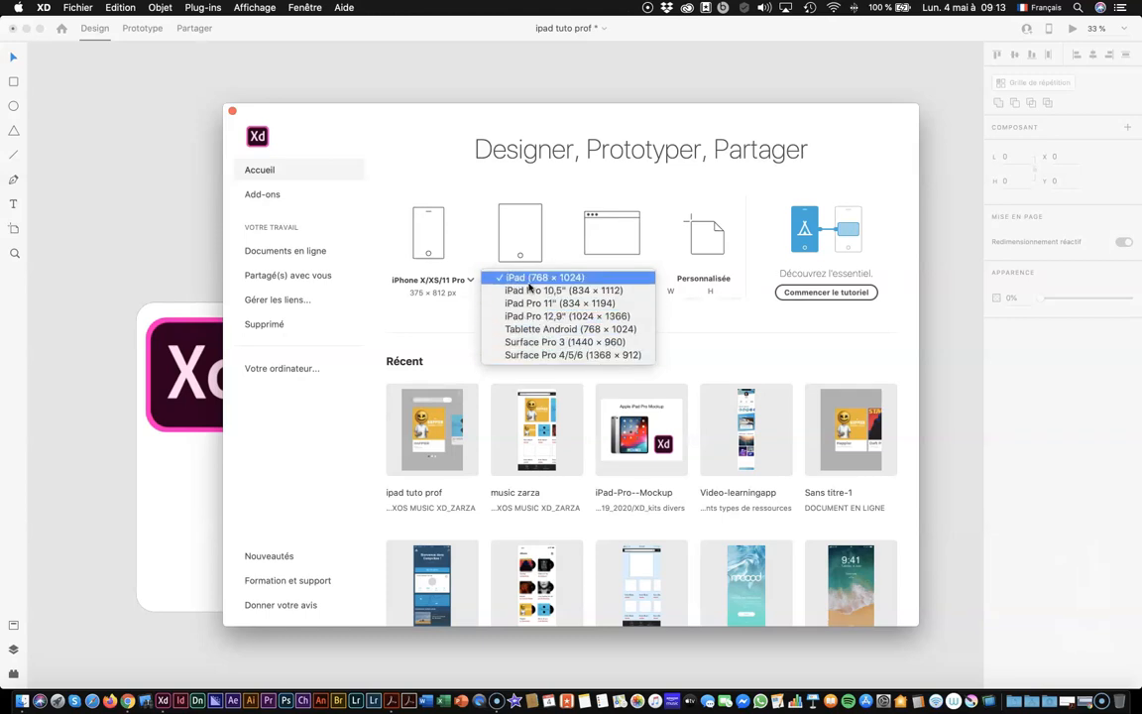
left_click(600, 221)
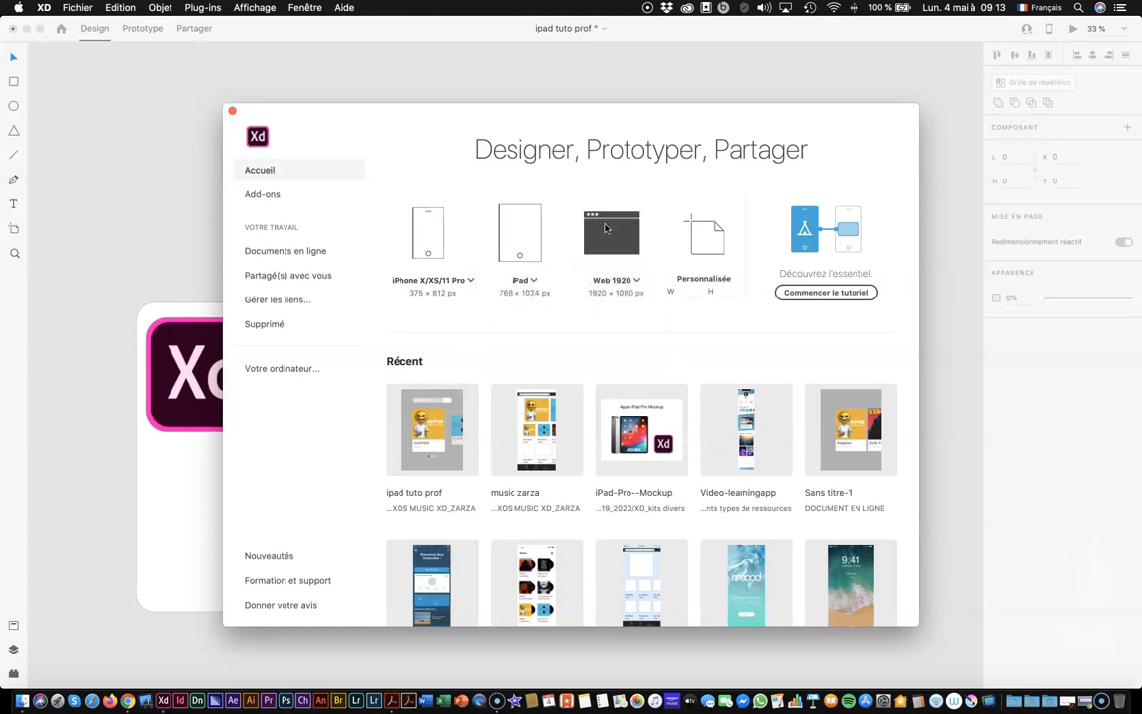
left_click(636, 282)
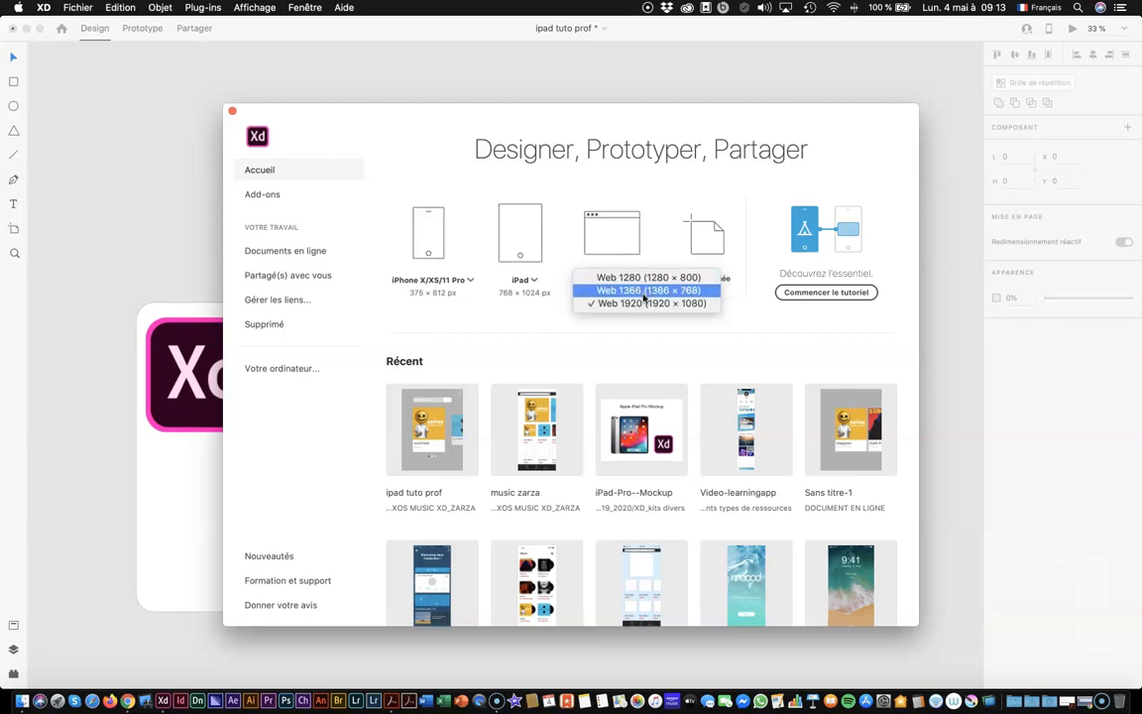
left_click(671, 236)
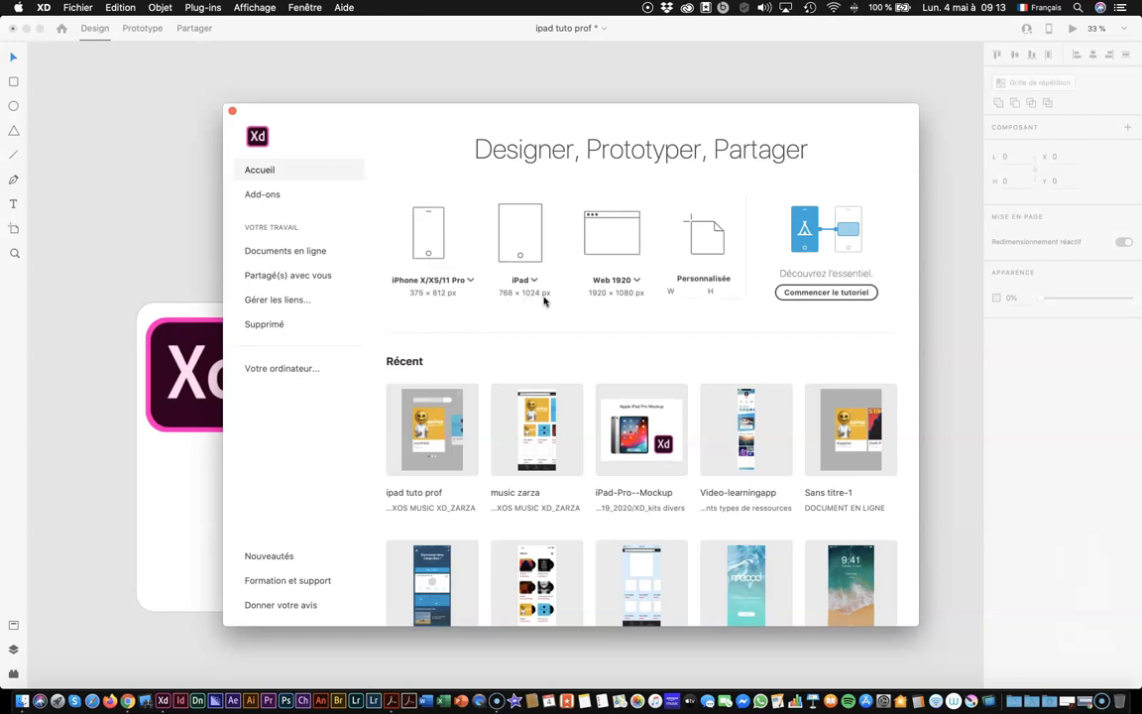
left_click(531, 236)
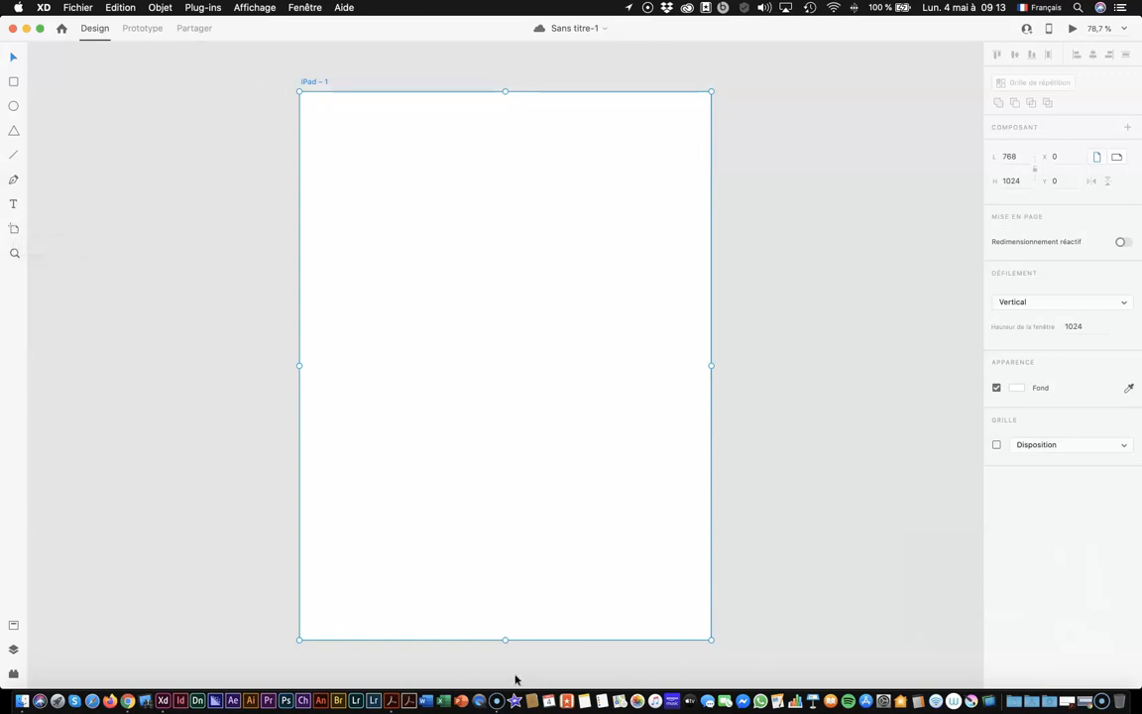
Try resizing the iPad artboard from its corner to about 837 × 1005 px and undo the resize
left_click_drag(299, 90, 263, 102)
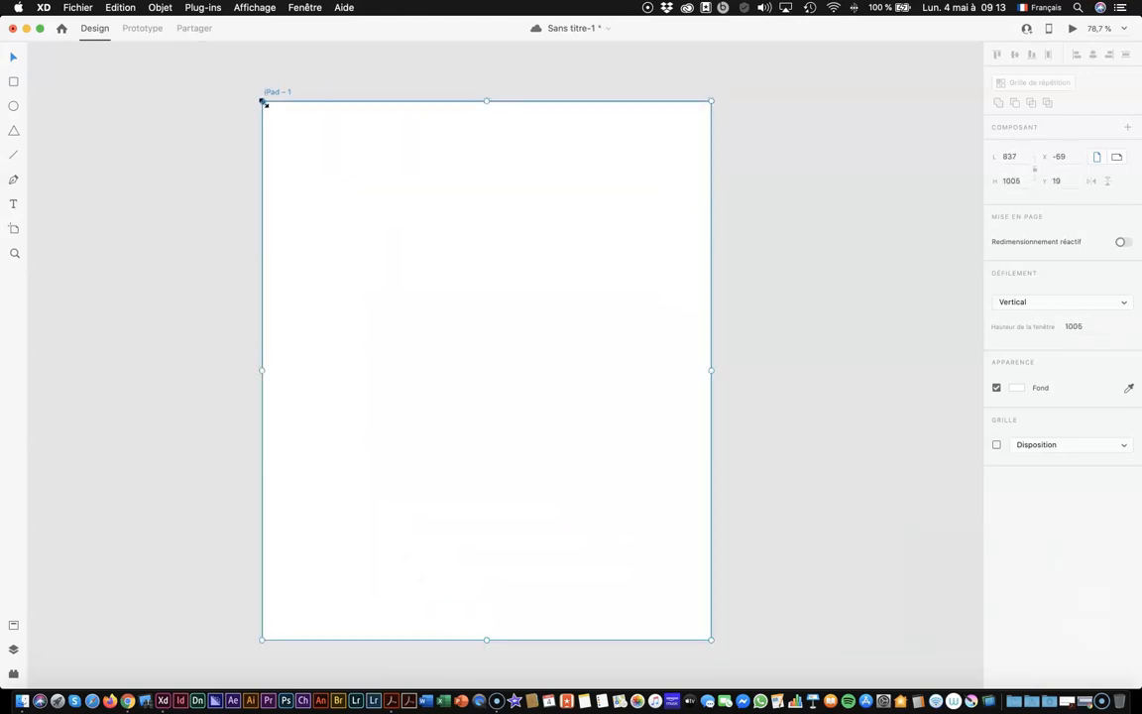
key("super+z")
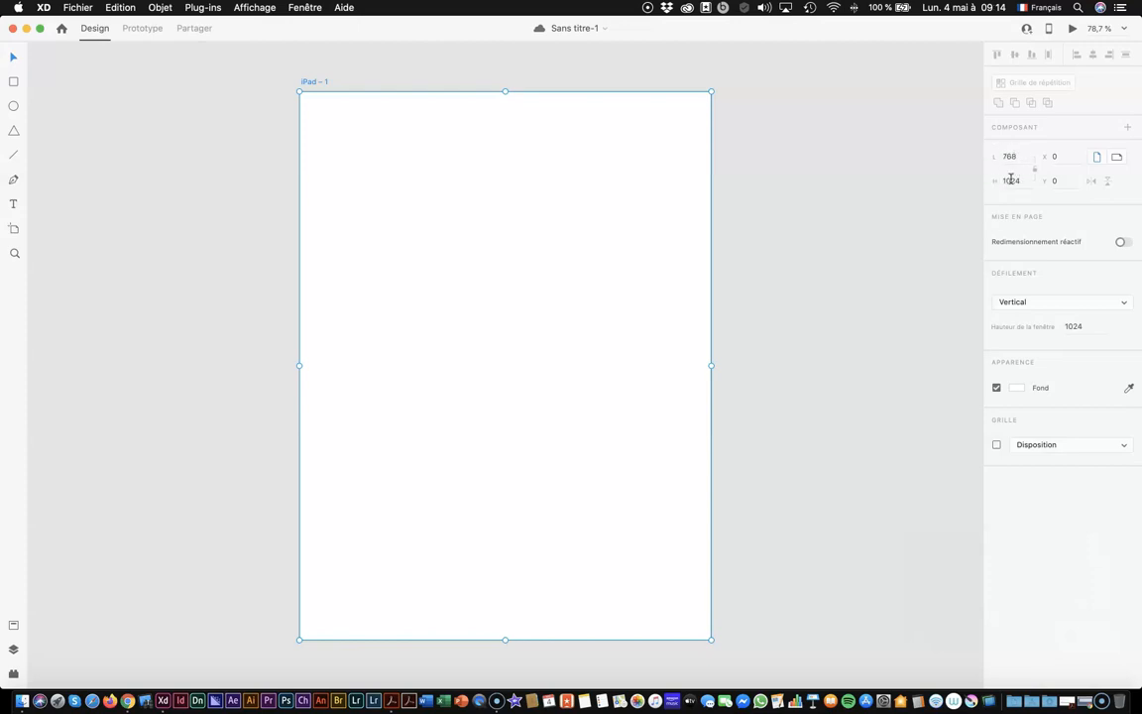
Try the landscape orientation on the iPad artboard, return it to portrait and deselect the artboard
left_click(1117, 157)
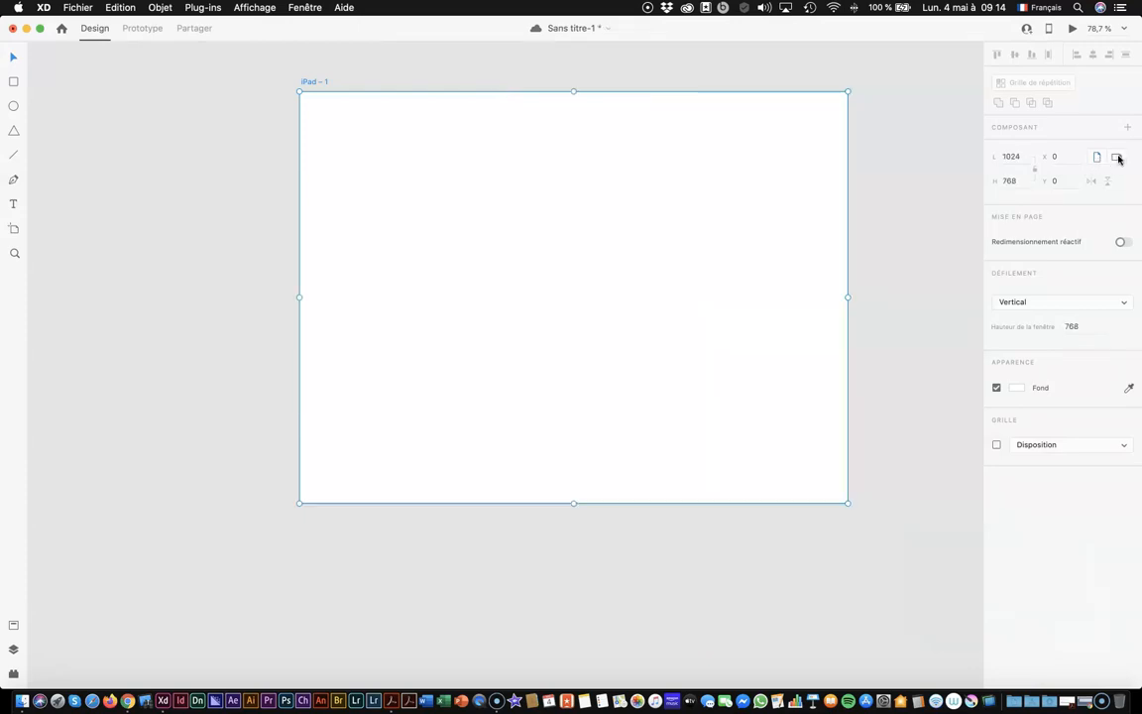
left_click(1096, 157)
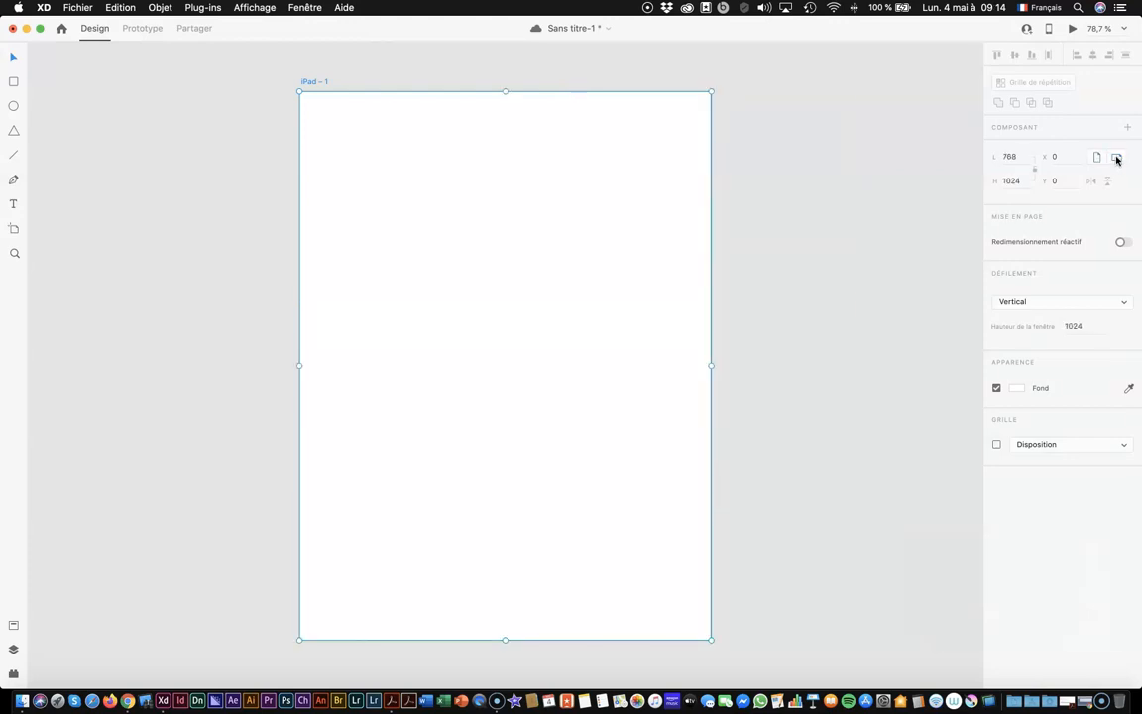
left_click(1117, 157)
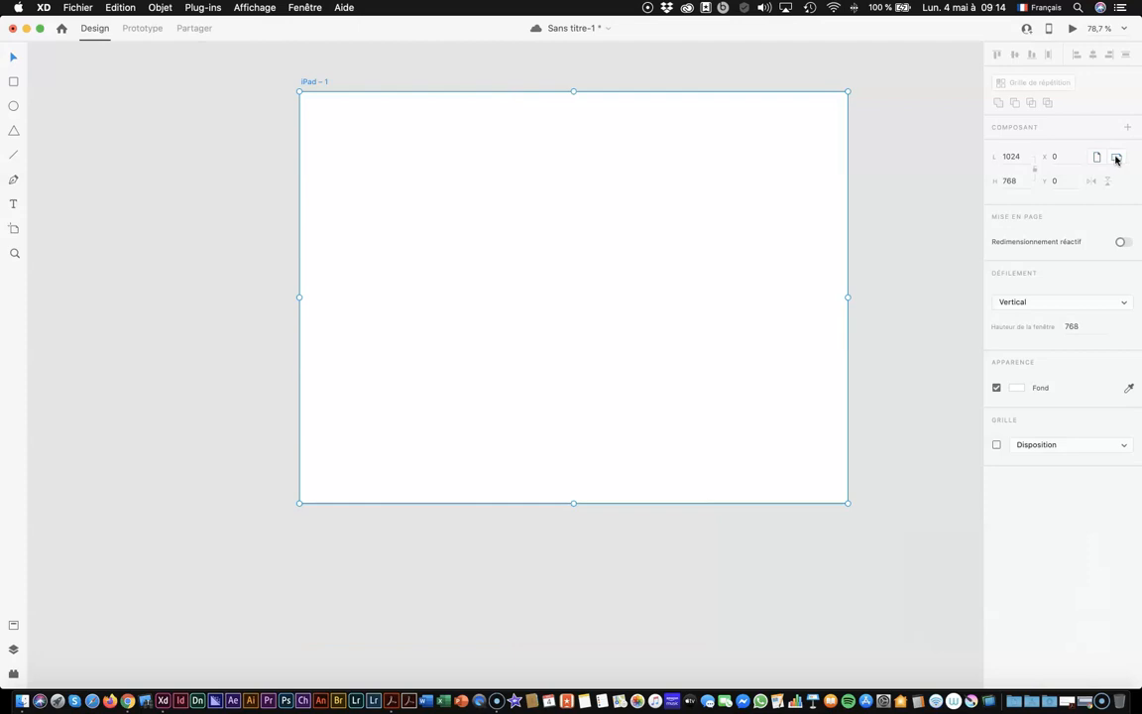
left_click(1096, 158)
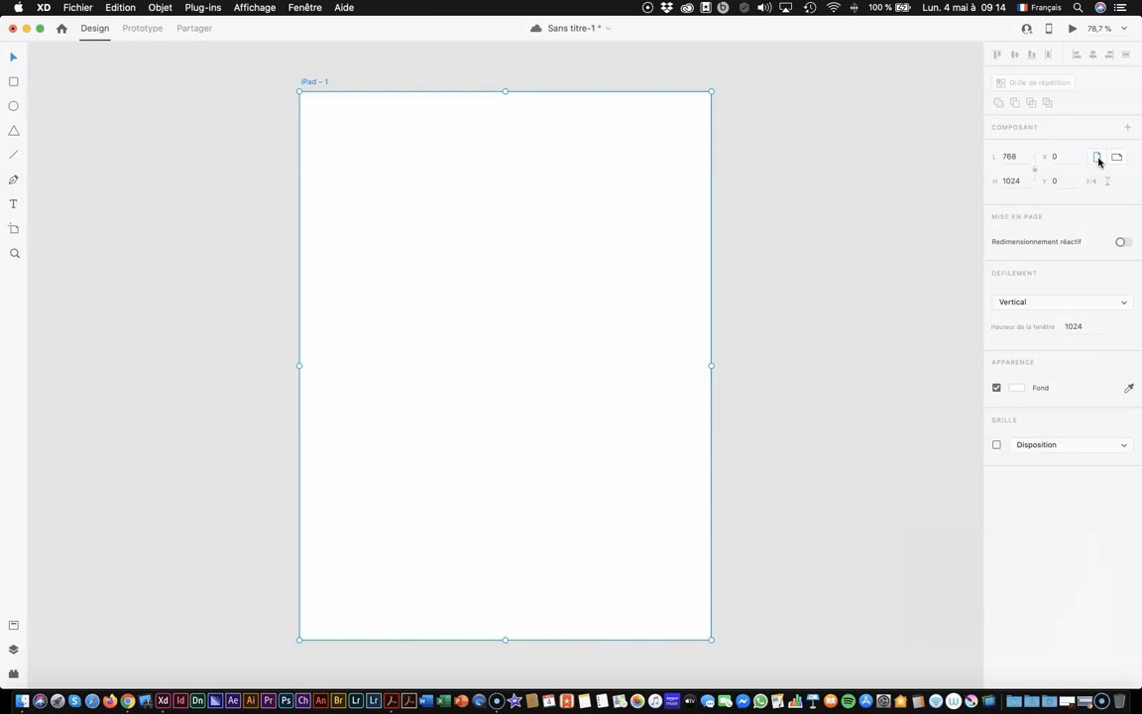
left_click(1097, 157)
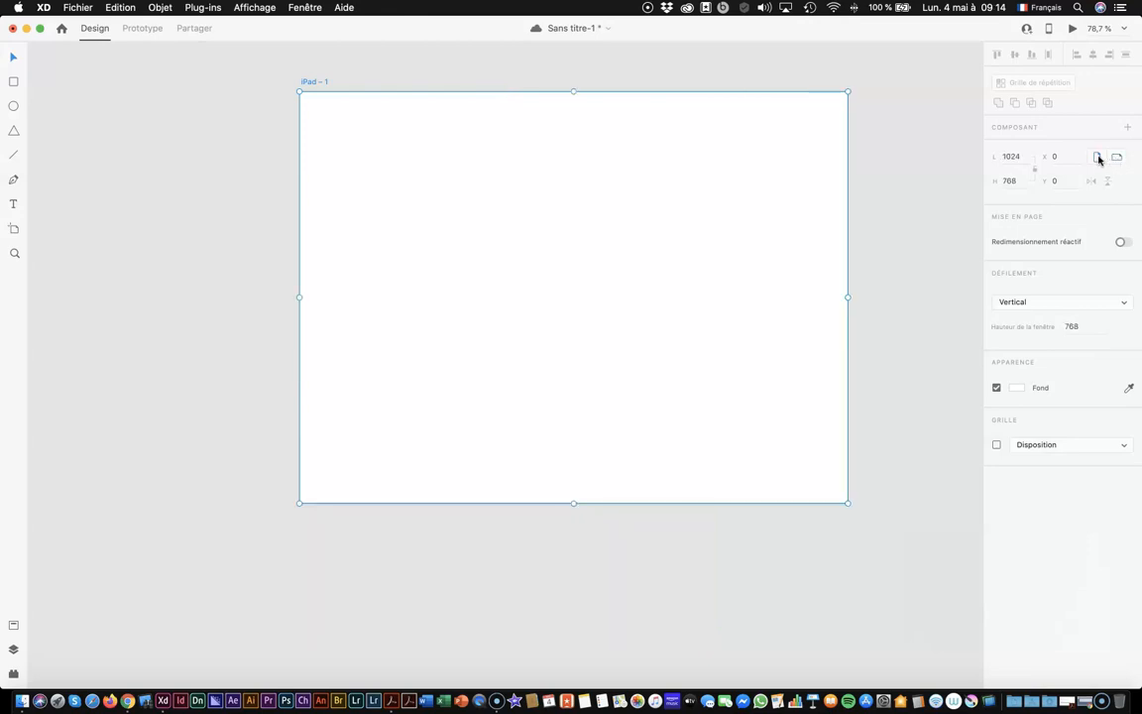
left_click(1098, 159)
left_click(1116, 159)
left_click(1097, 157)
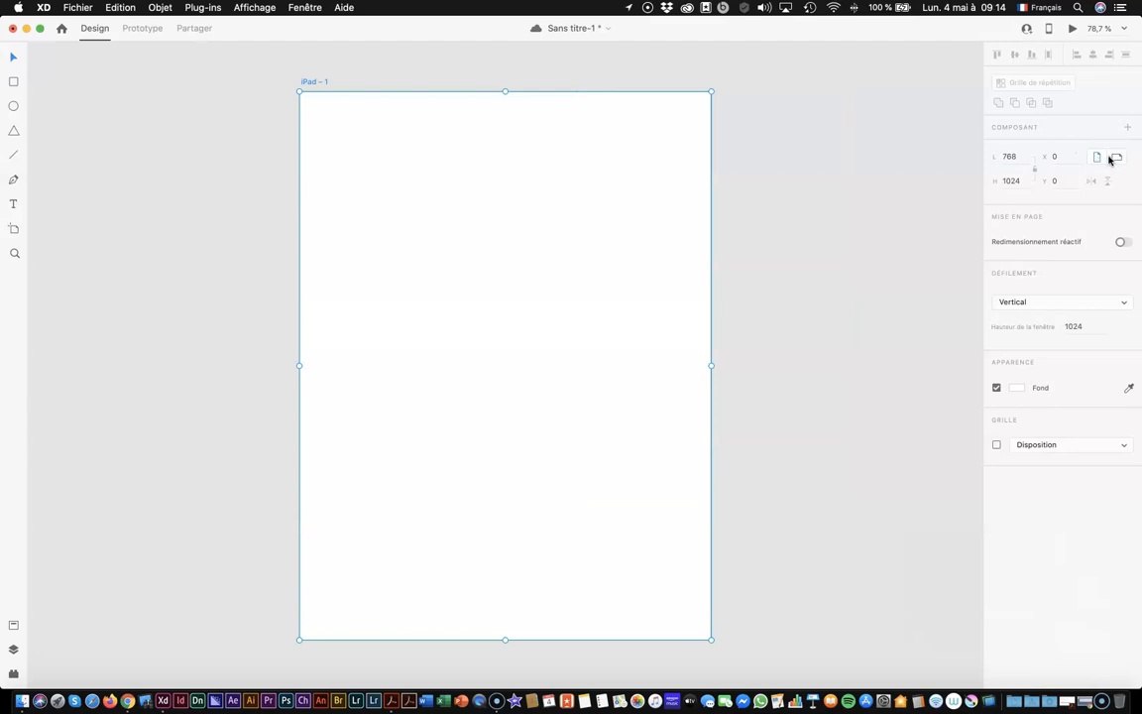
left_click(1116, 158)
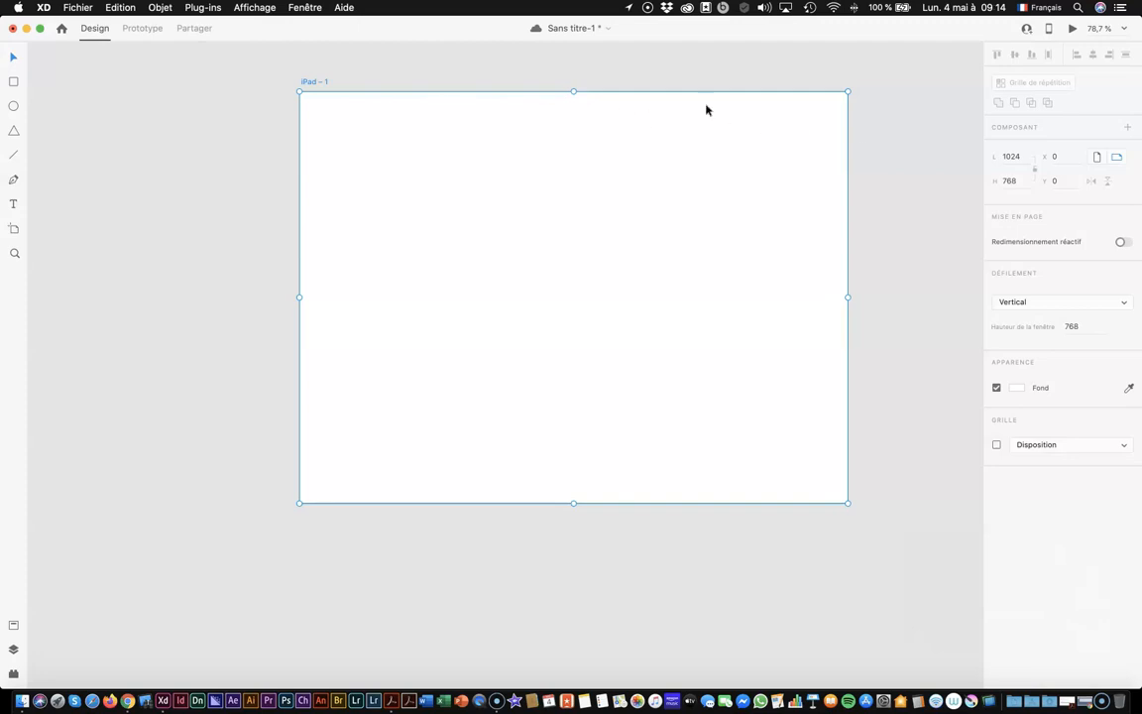
left_click(1097, 157)
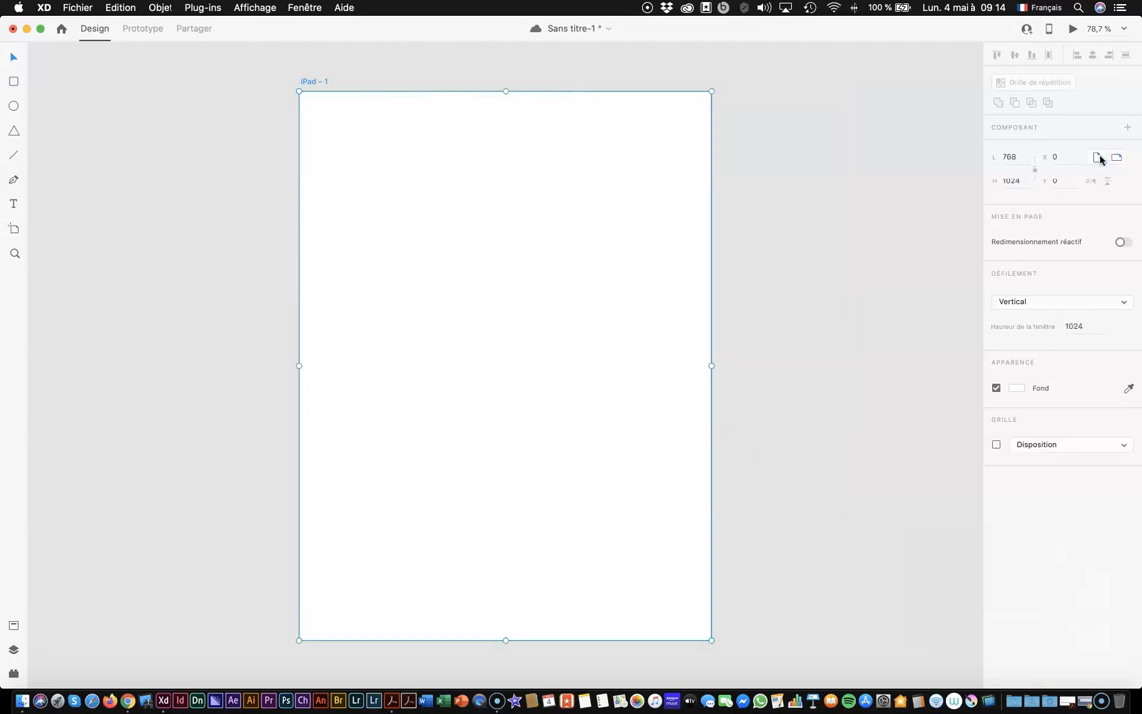
left_click(856, 213)
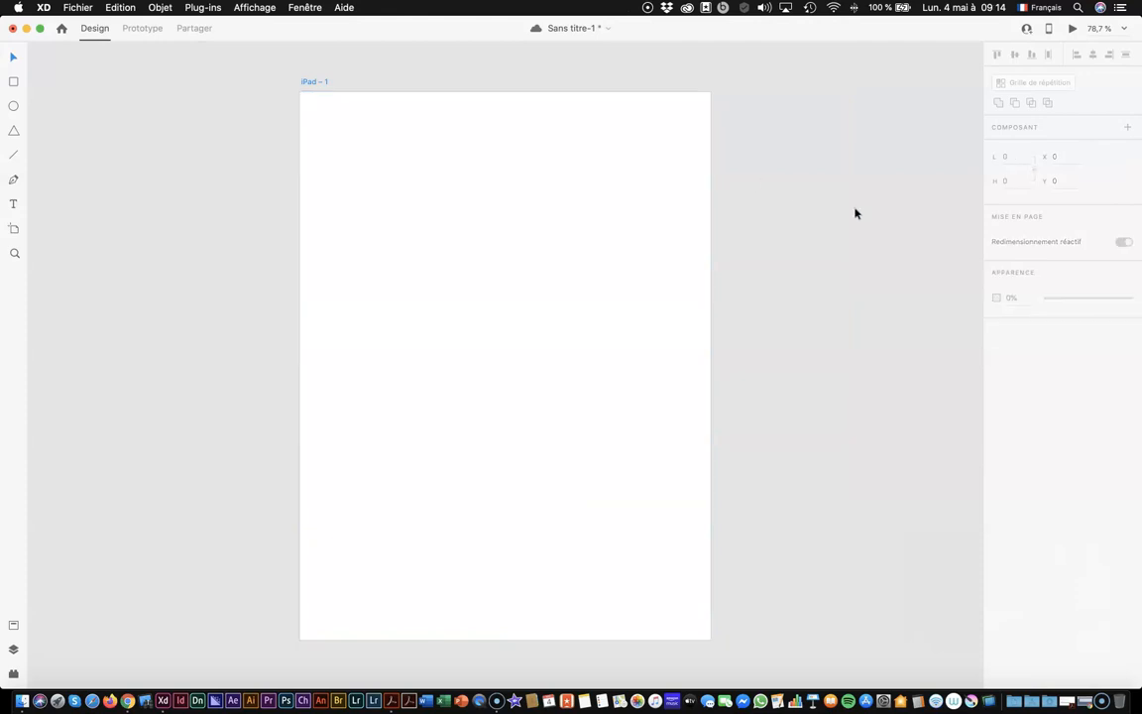
Move the iPad artboard by its title to about X -323, Y -28 and save the document
left_click(307, 84)
left_click(318, 87)
left_click(317, 85)
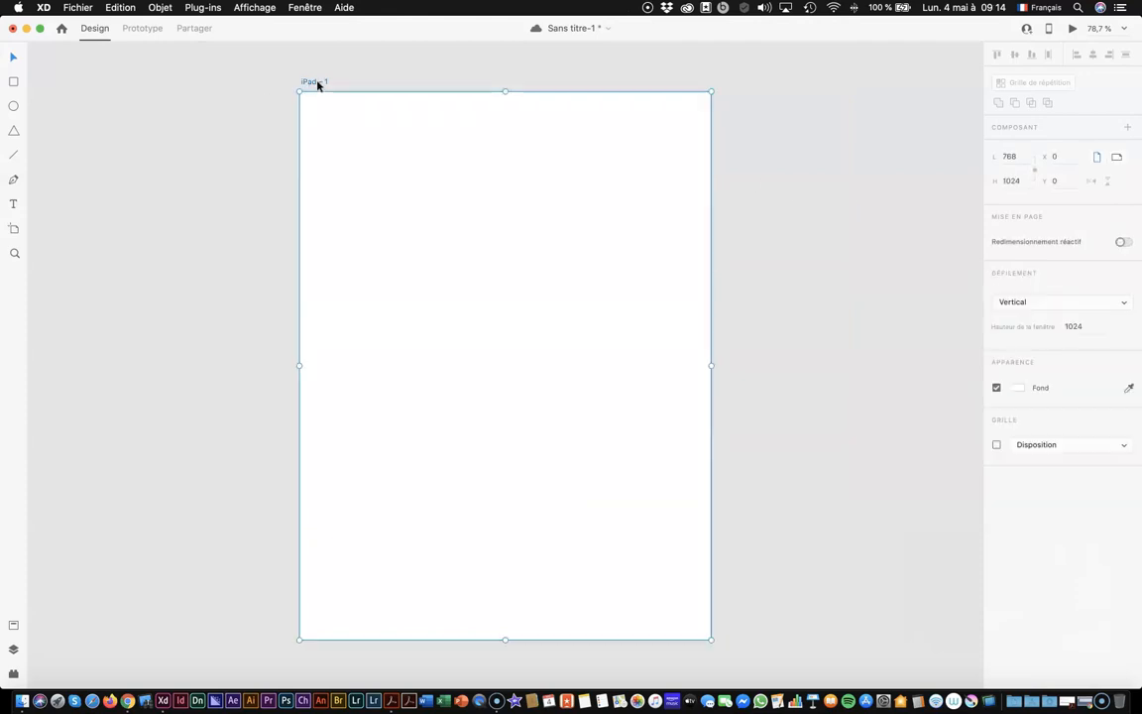
left_click_drag(326, 81, 149, 67)
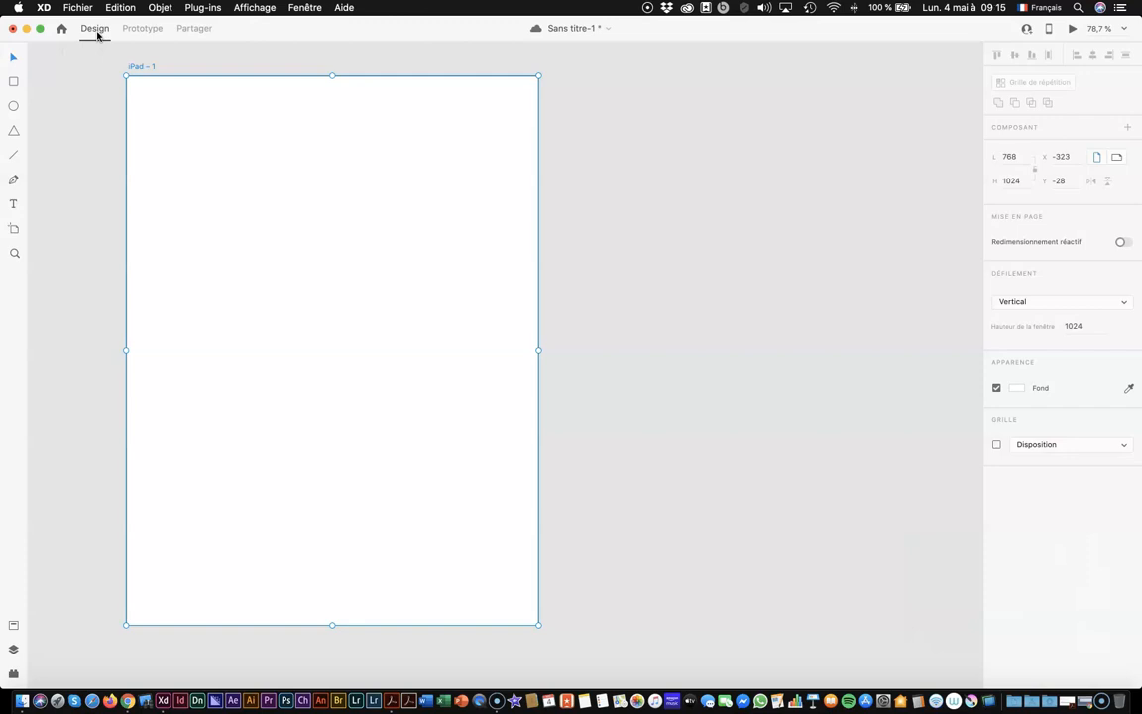
key("super+s")
Examine the interaction settings of the Prototype mode and the link settings of the Share mode
left_click(138, 31)
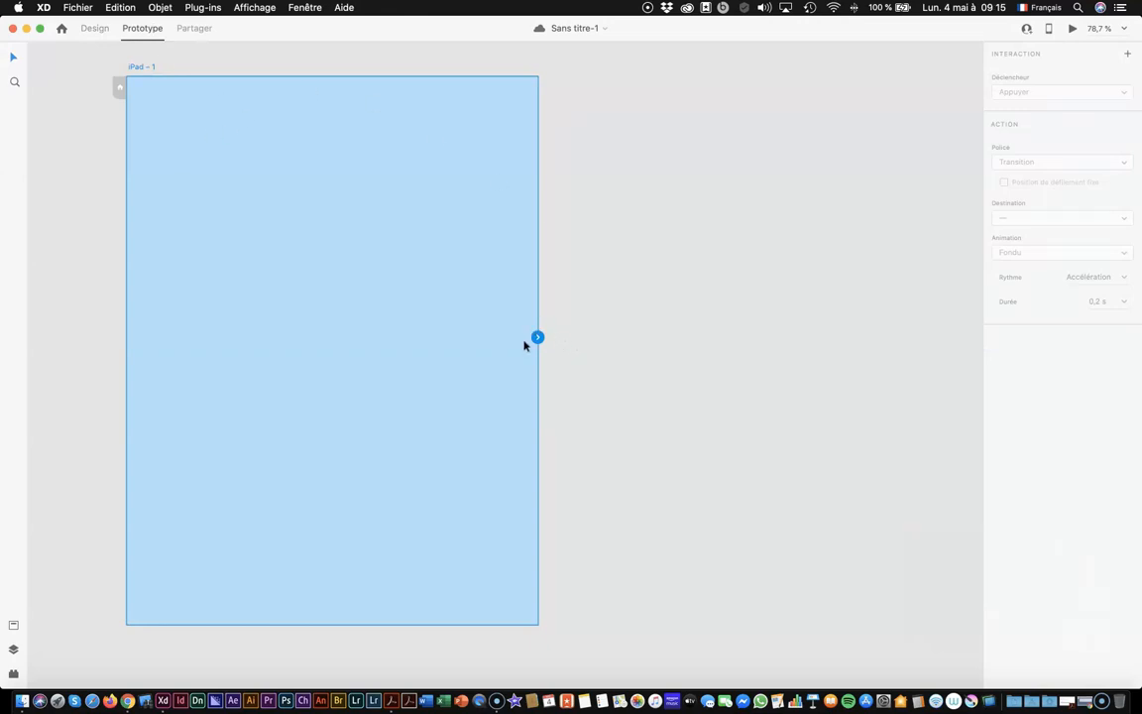
left_click(201, 33)
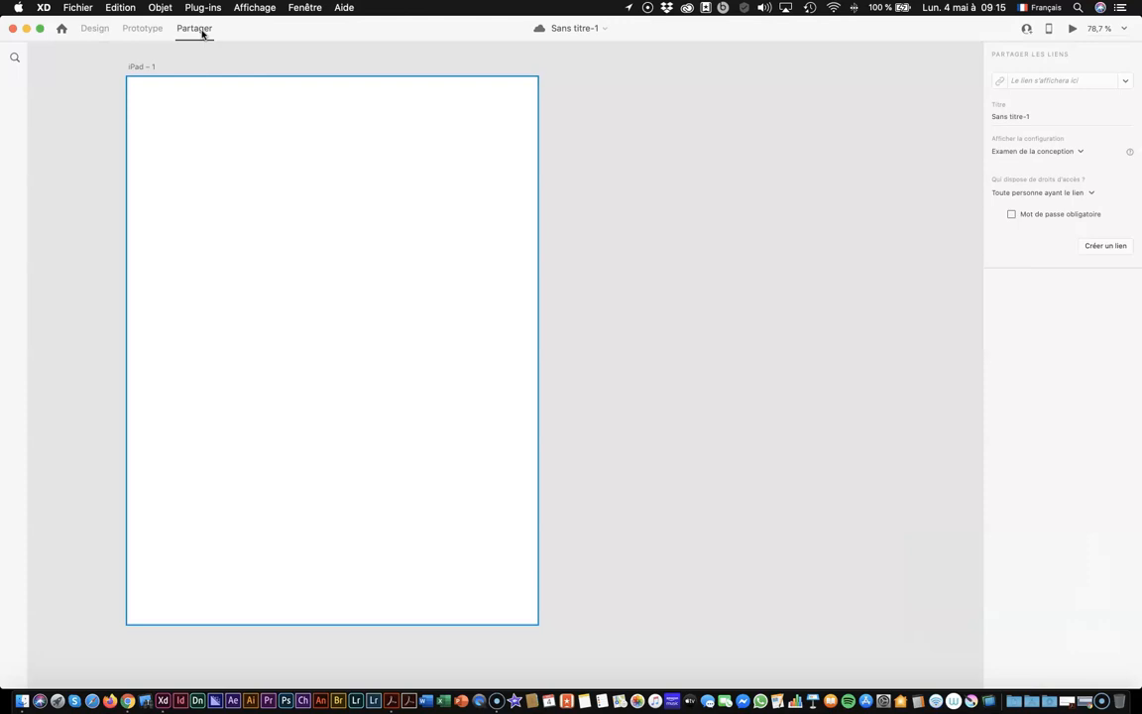
Return to Design mode, view the home screen's artboard presets and recent documents, and close it
left_click(99, 29)
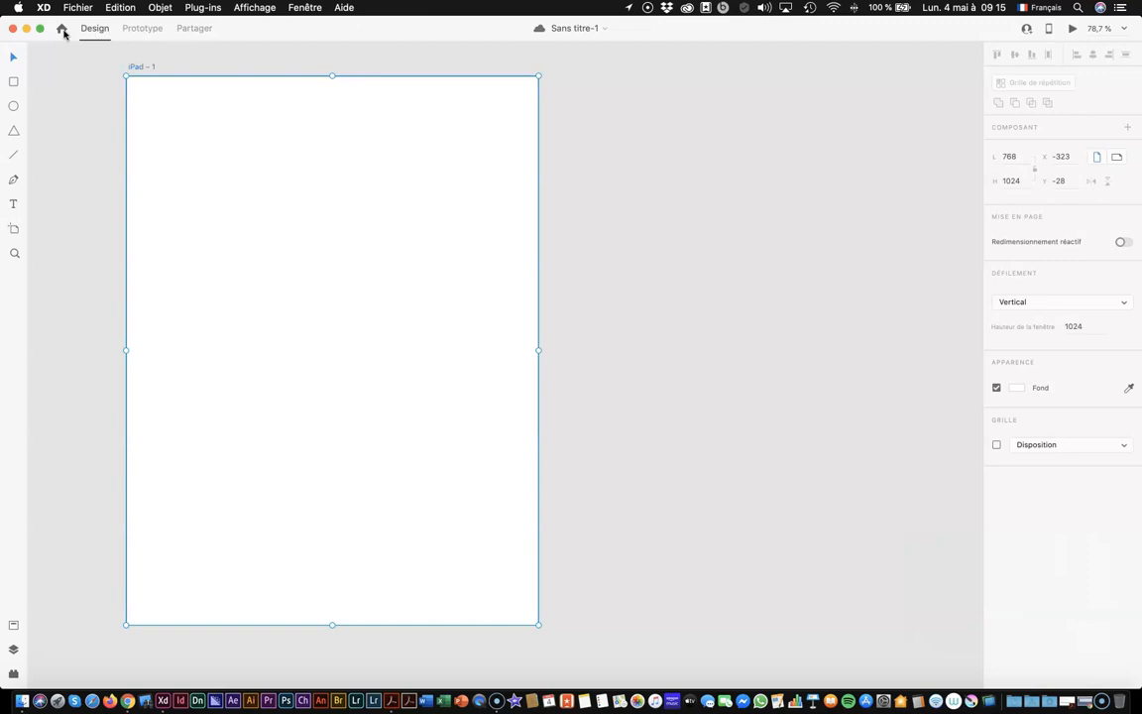
left_click(62, 30)
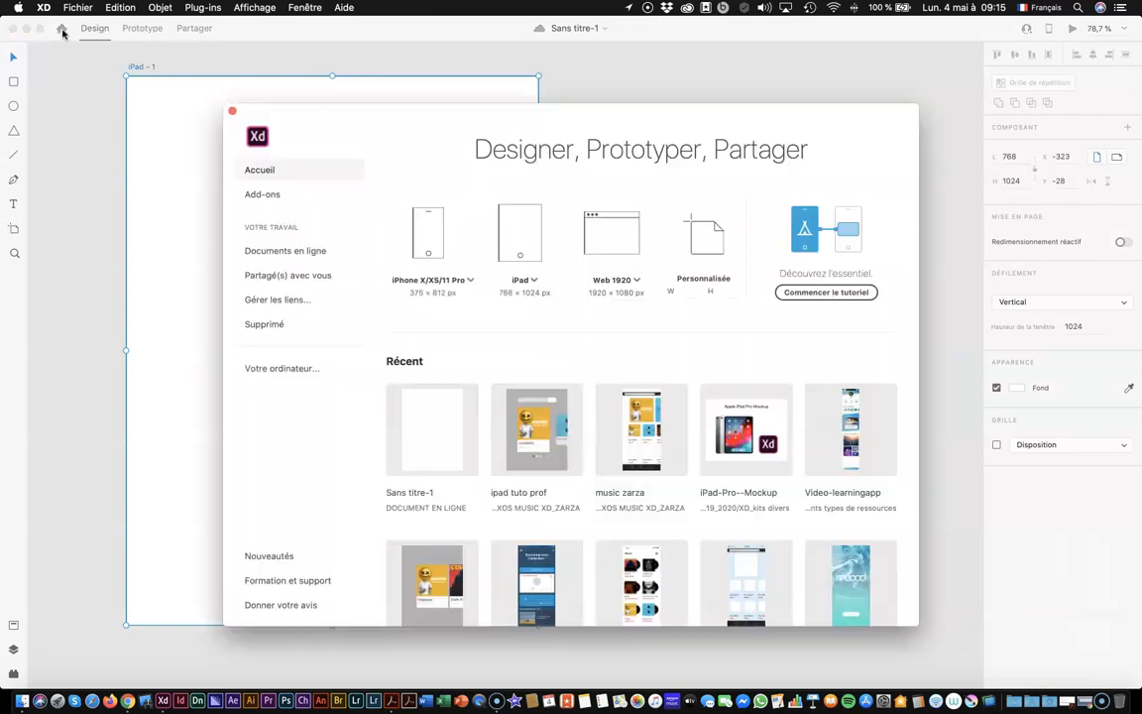
left_click(232, 113)
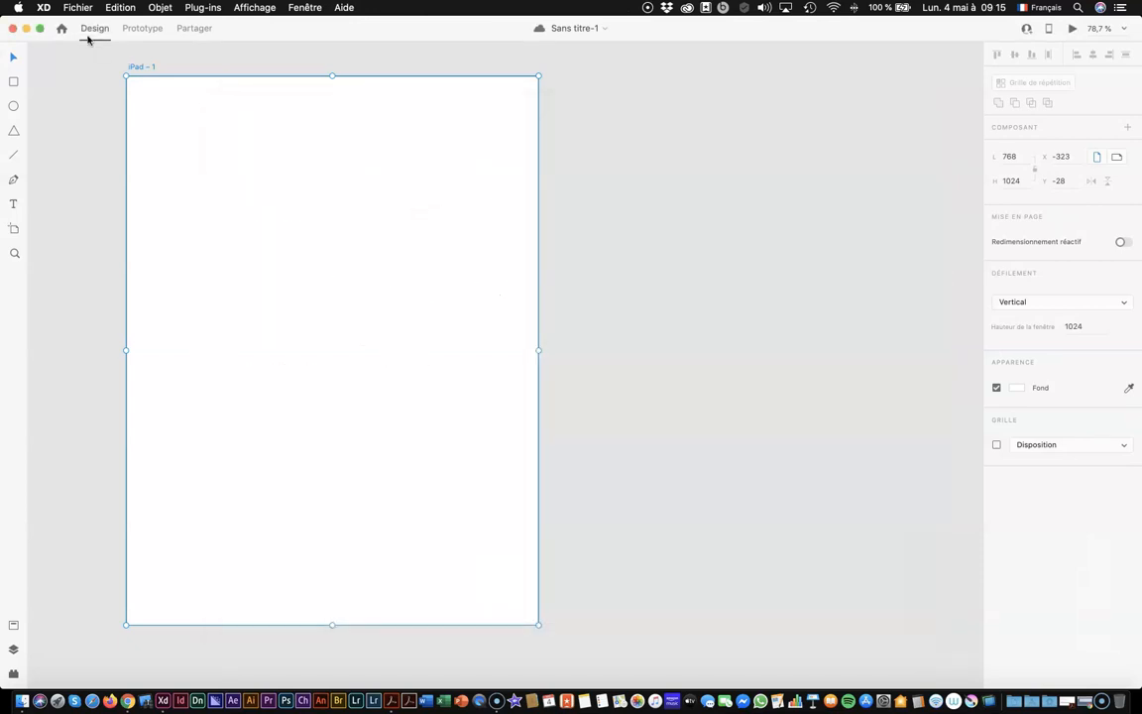
Compare the tools and properties offered by the Design and Prototype modes for the iPad artboard, finishing in Design mode
left_click(140, 29)
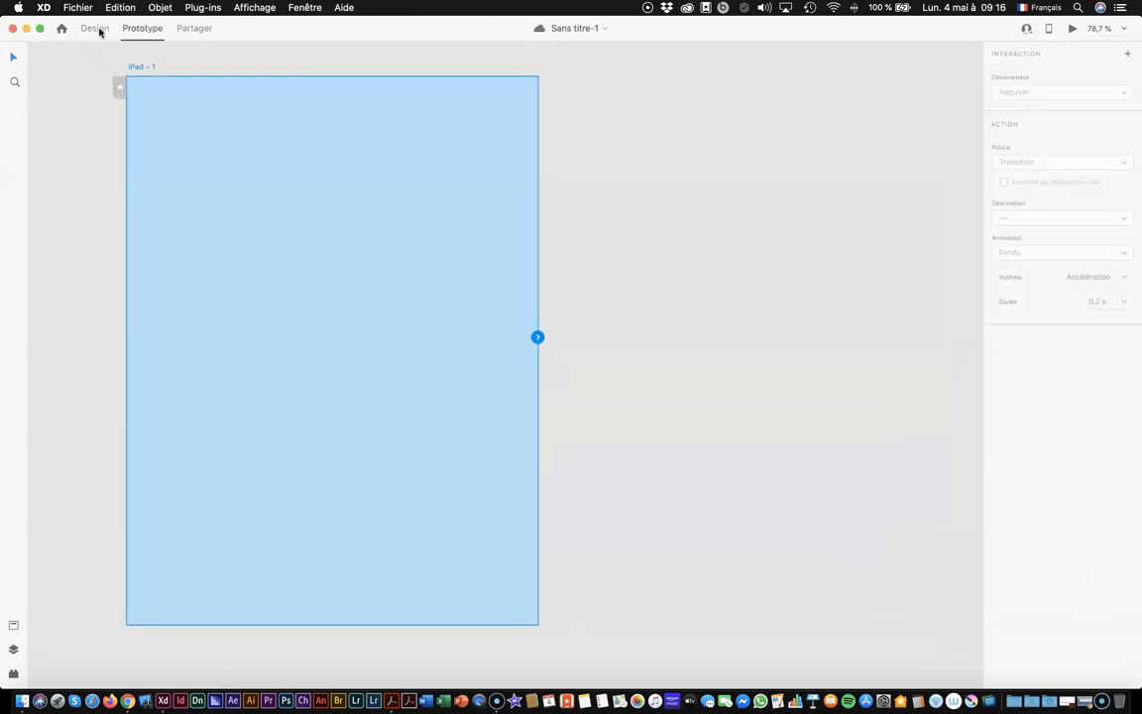
left_click(97, 30)
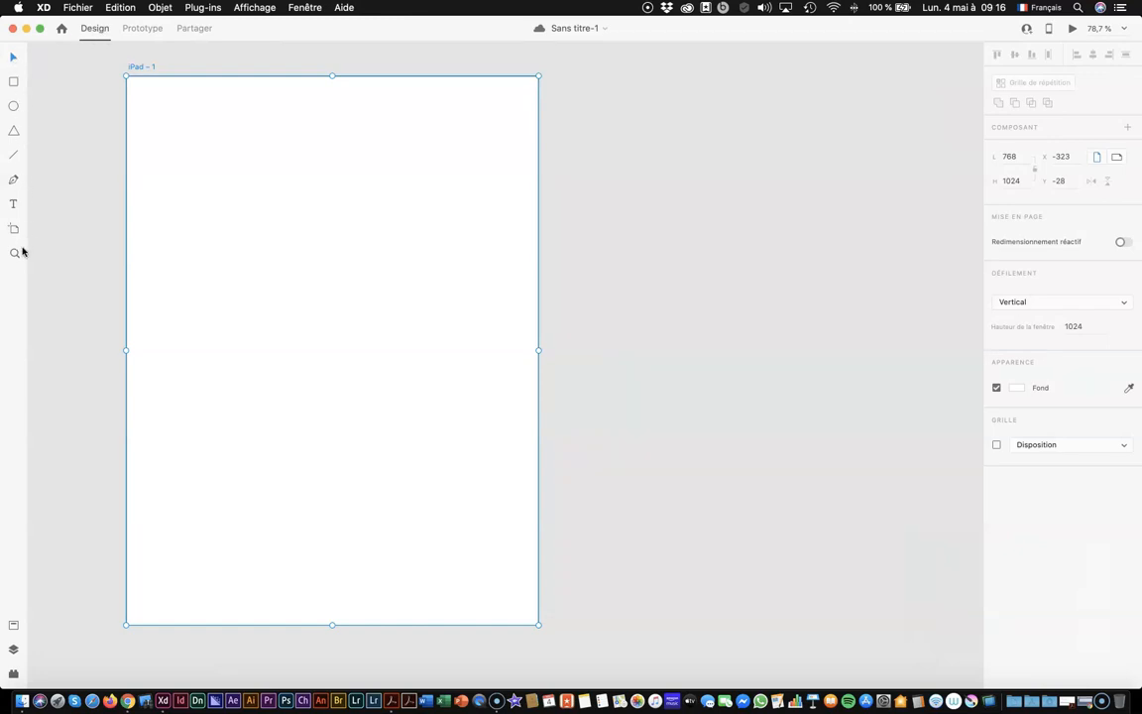
left_click(147, 30)
left_click(99, 28)
left_click(141, 27)
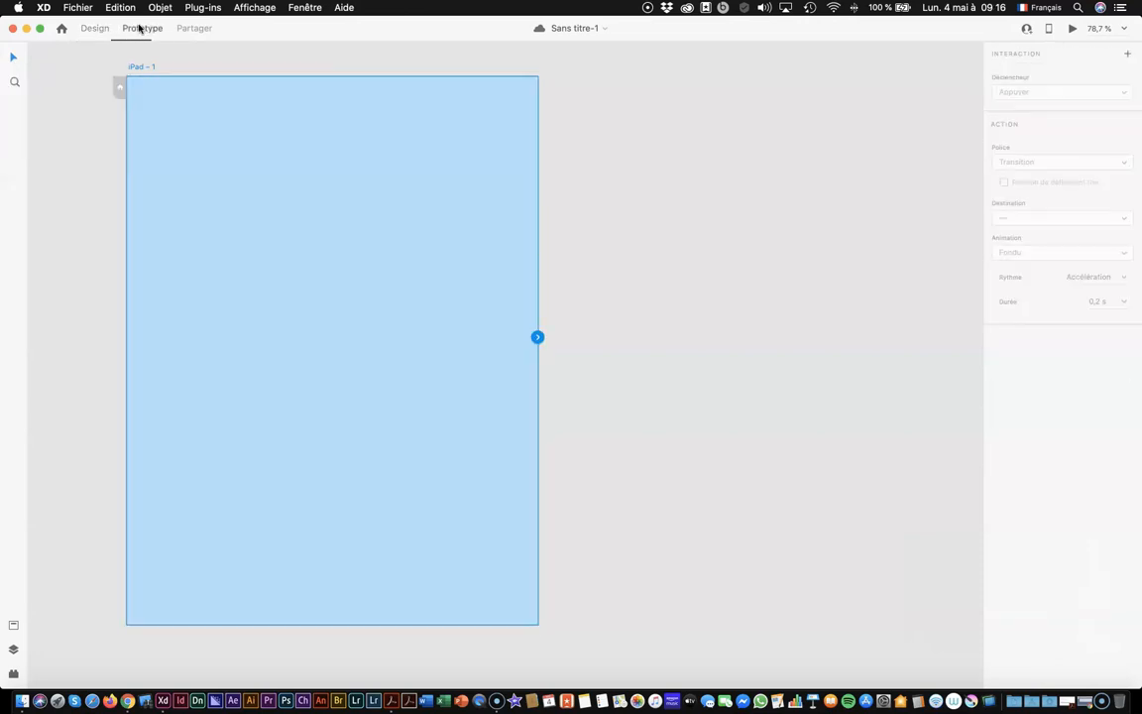
left_click(99, 29)
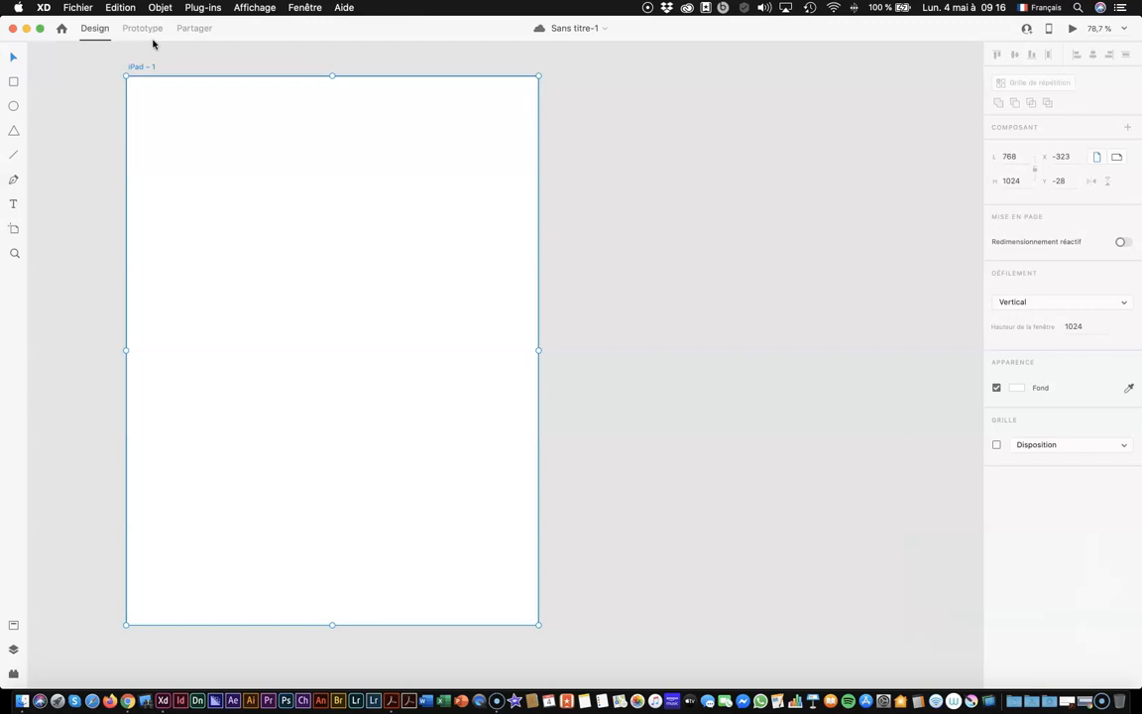
left_click(143, 31)
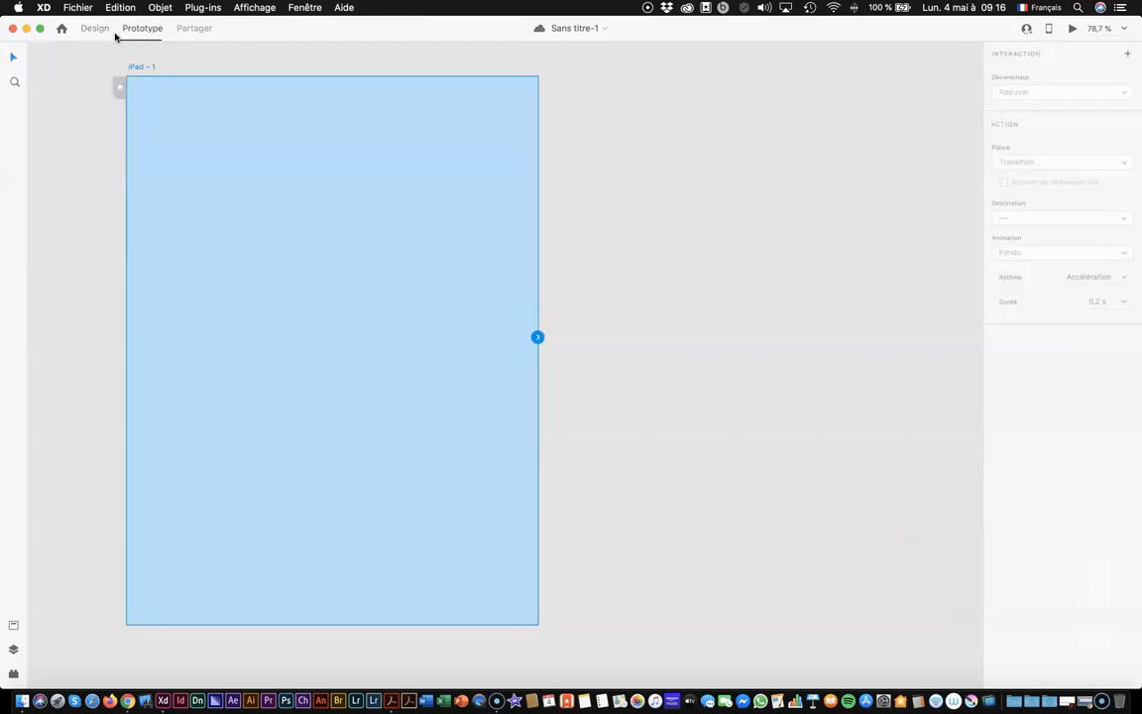
left_click(99, 30)
left_click(139, 31)
left_click(101, 31)
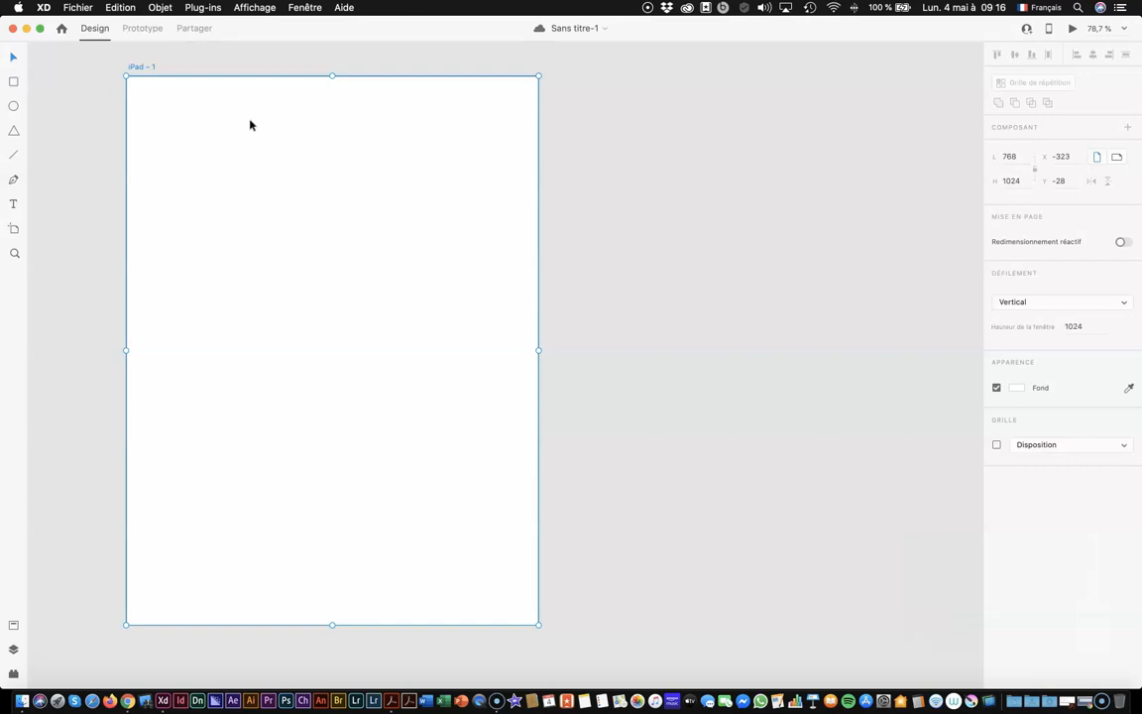
Set the iPad artboard's background fill to a medium-dark grey, #717171
scroll(250, 122, "down", 1)
scroll(250, 122, "up", 2)
scroll(250, 123, "down", 2)
scroll(250, 126, "up", 1)
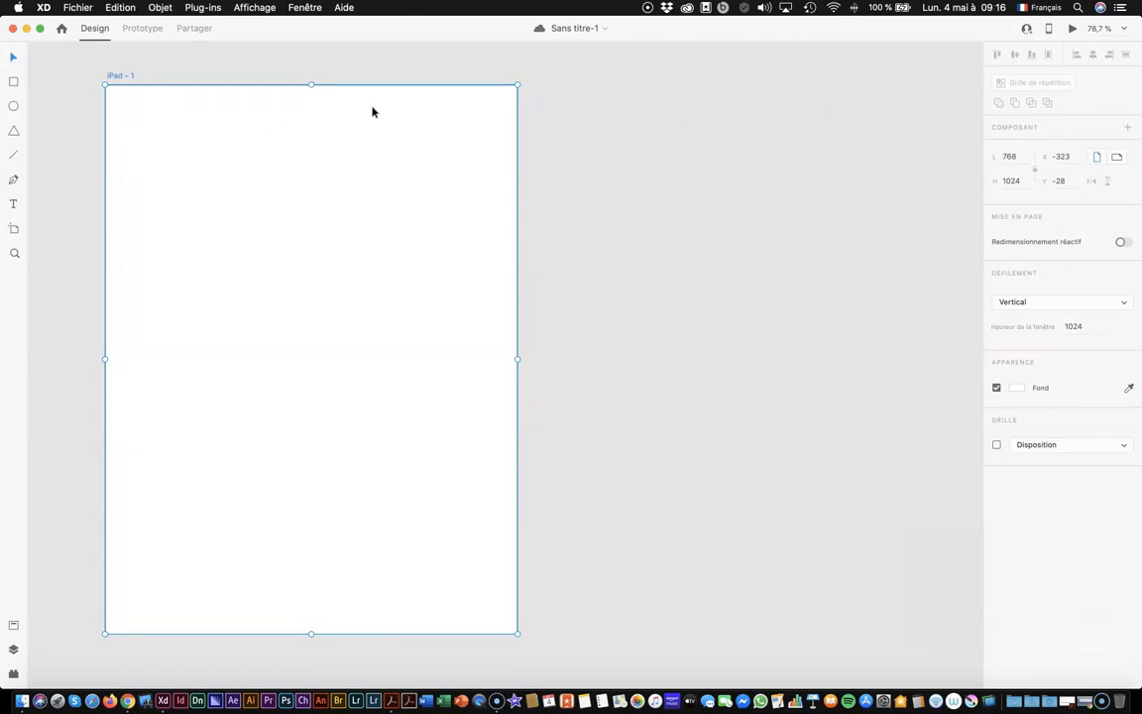
left_click(1015, 388)
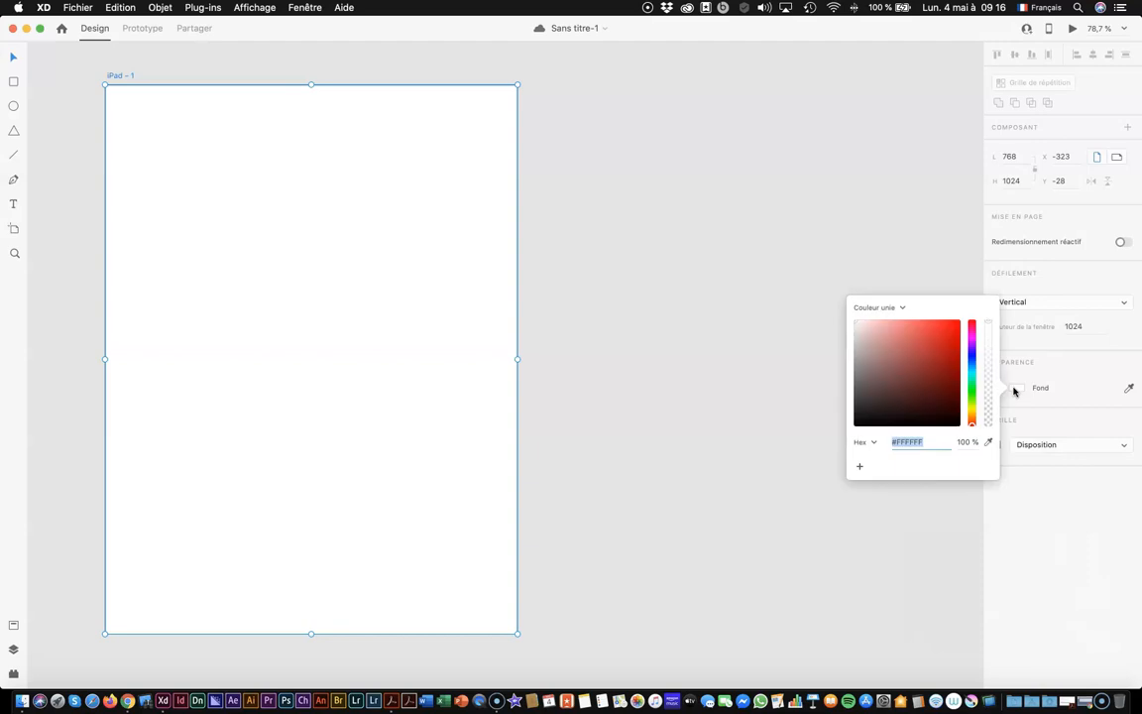
left_click_drag(867, 391, 848, 383)
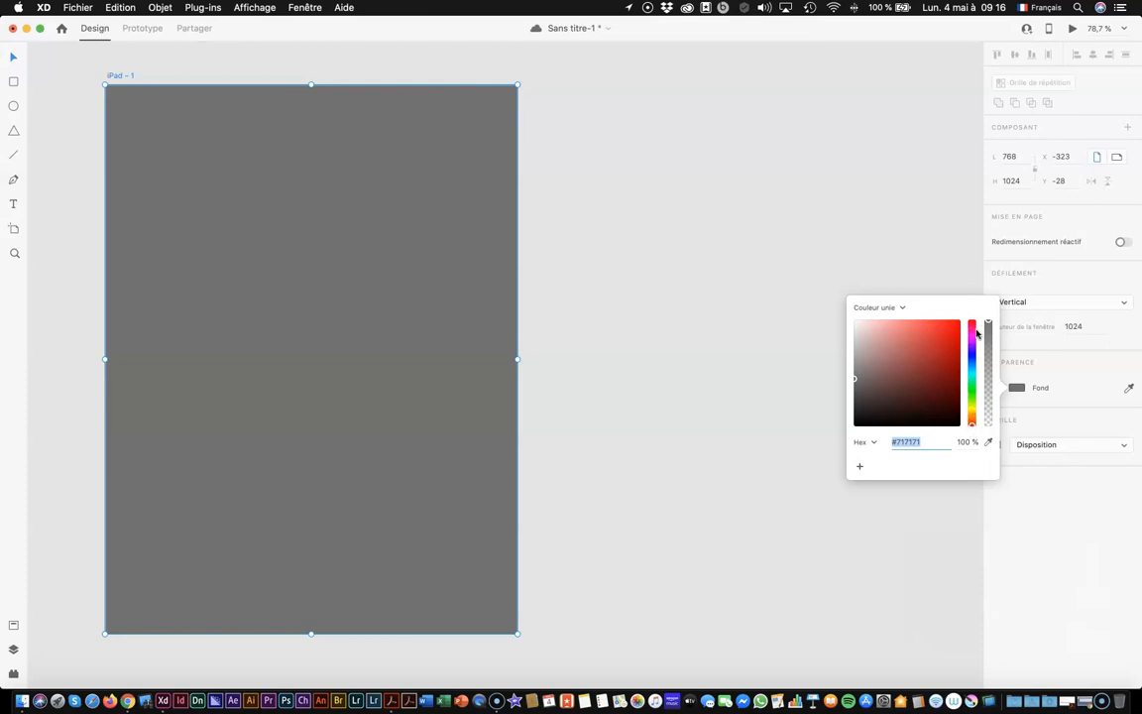
Try the artboard's fill at 27 % opacity and, back at 100 %, in eyedropper-sampled red #F62525 and blue #007FFF
left_click_drag(989, 324, 988, 398)
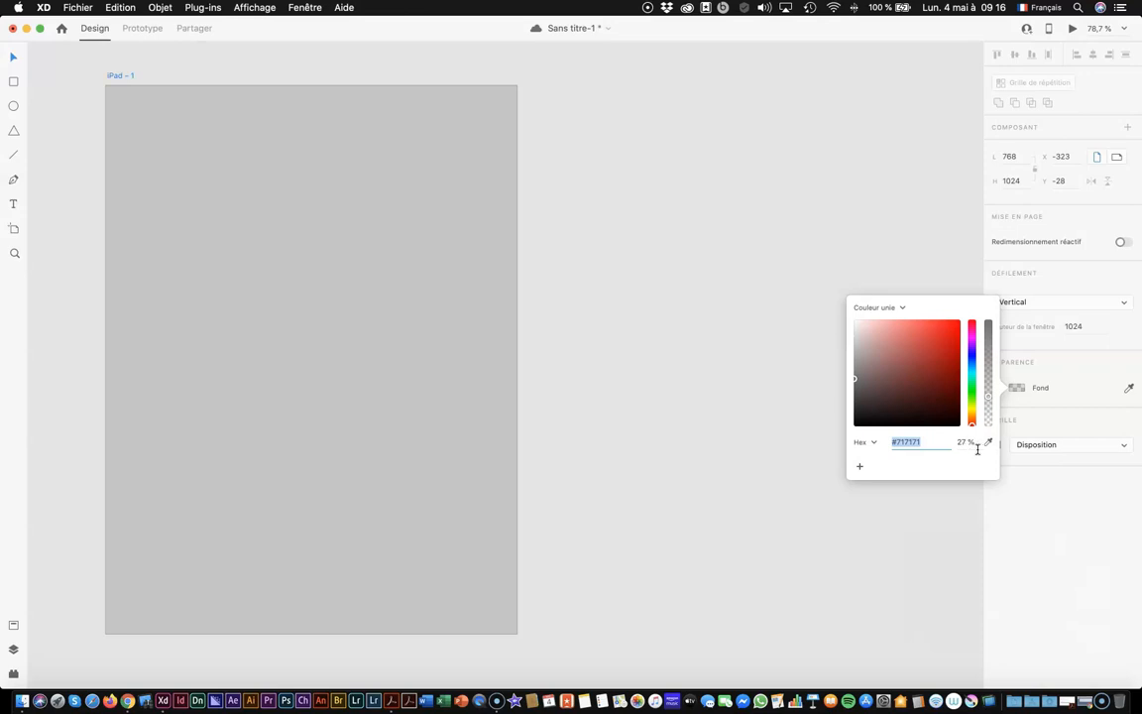
left_click_drag(987, 398, 988, 321)
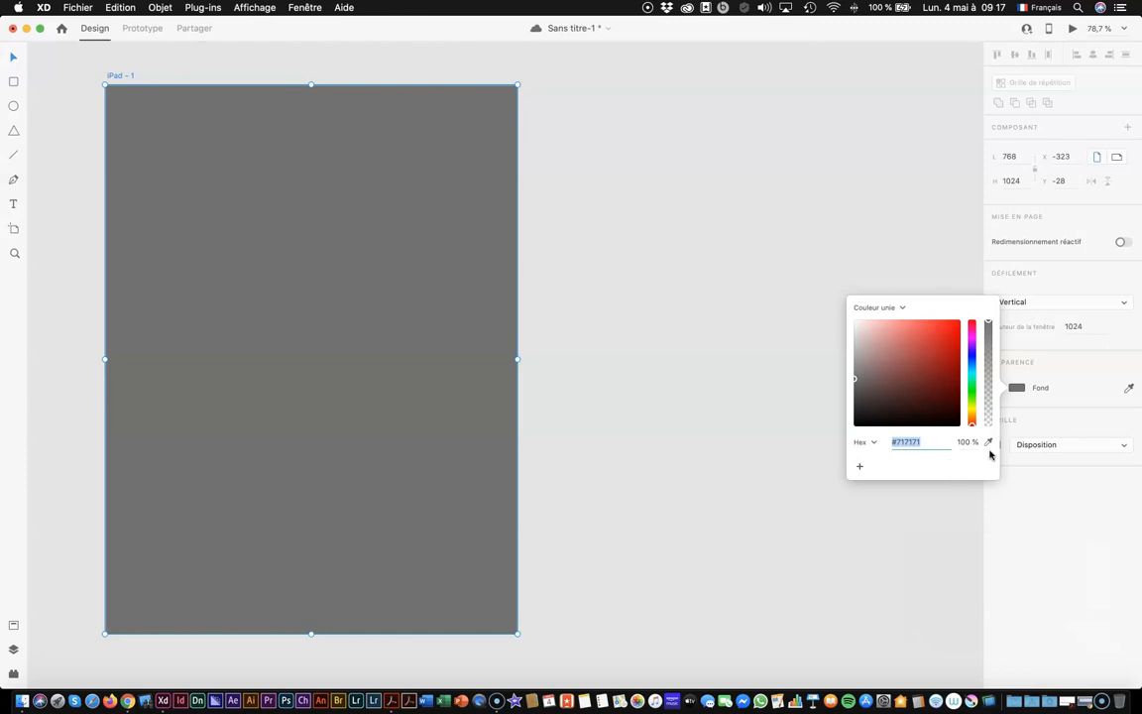
left_click(989, 444)
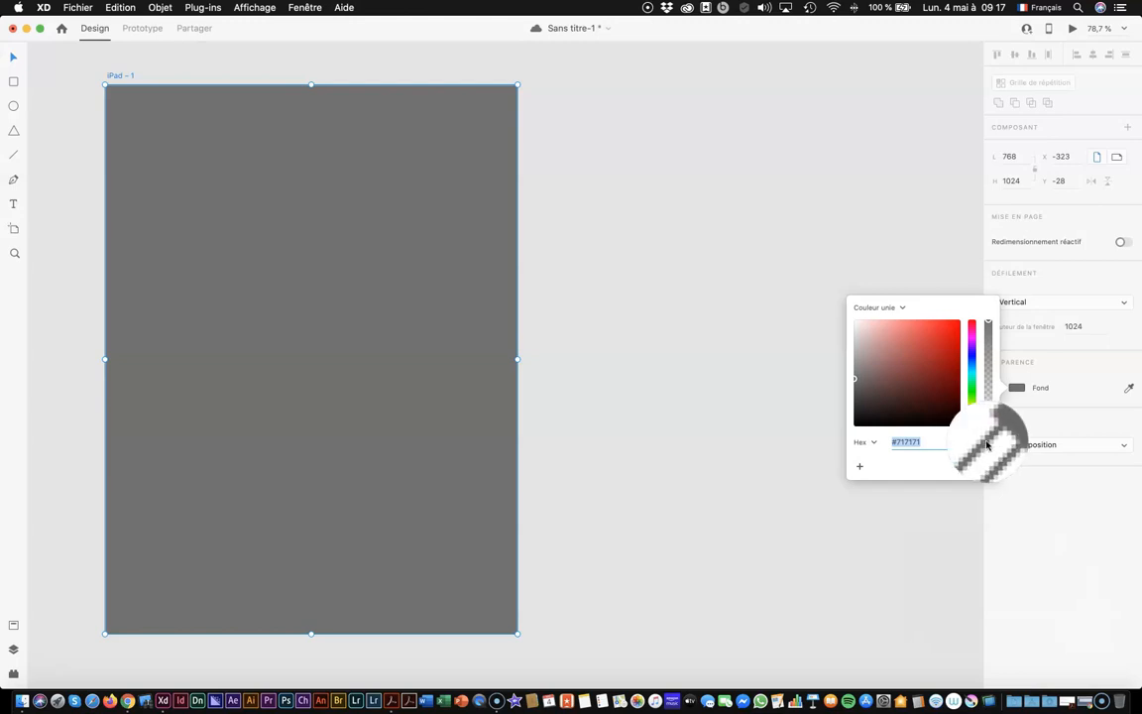
left_click(944, 325)
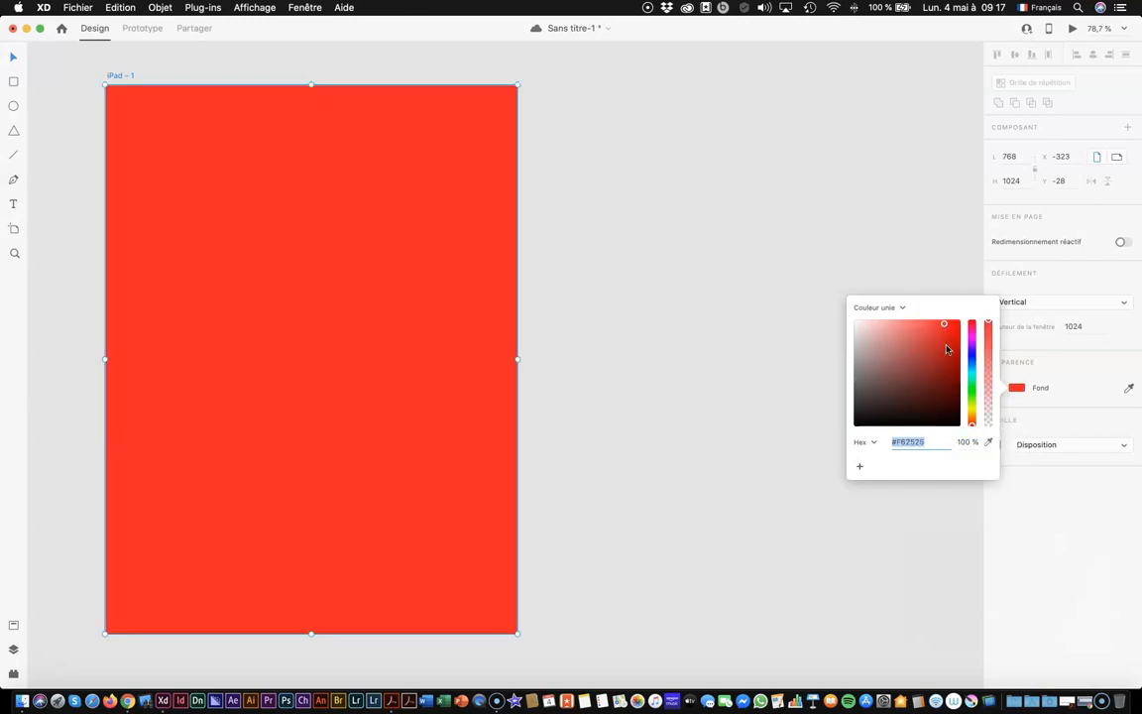
left_click(987, 442)
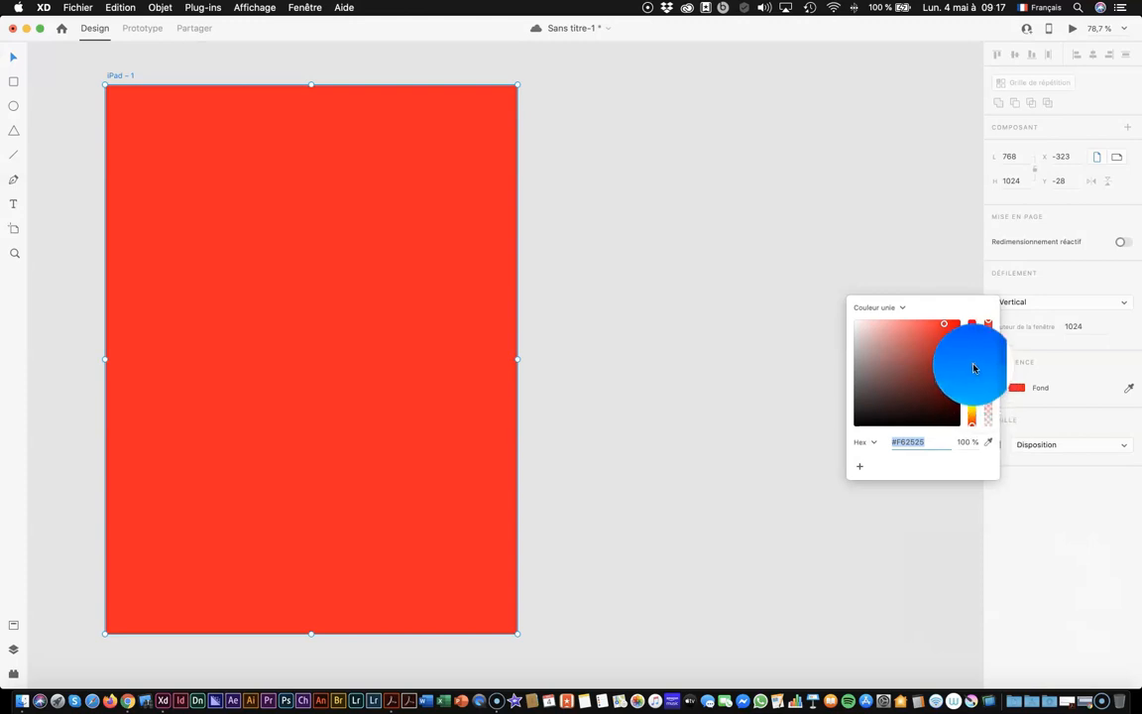
left_click(973, 367)
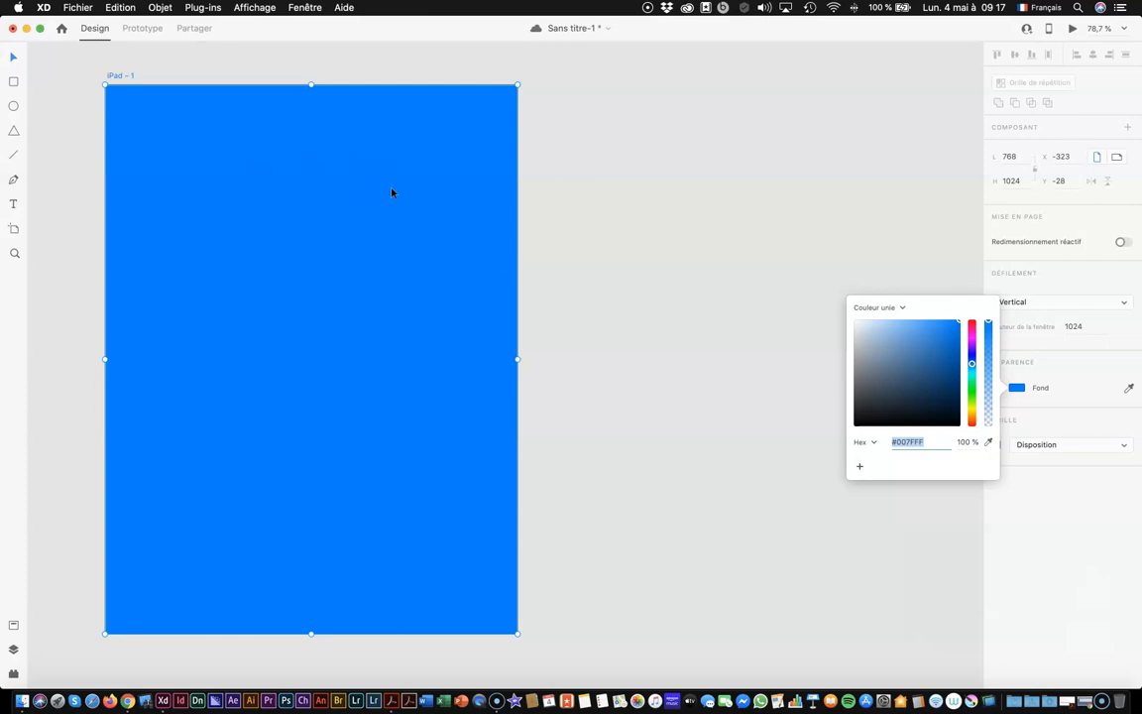
Set the artboard's fill to dark grey #6A6C6E, switch the colour values to RVB and save the colour as a swatch
left_click_drag(864, 384, 857, 380)
left_click(872, 445)
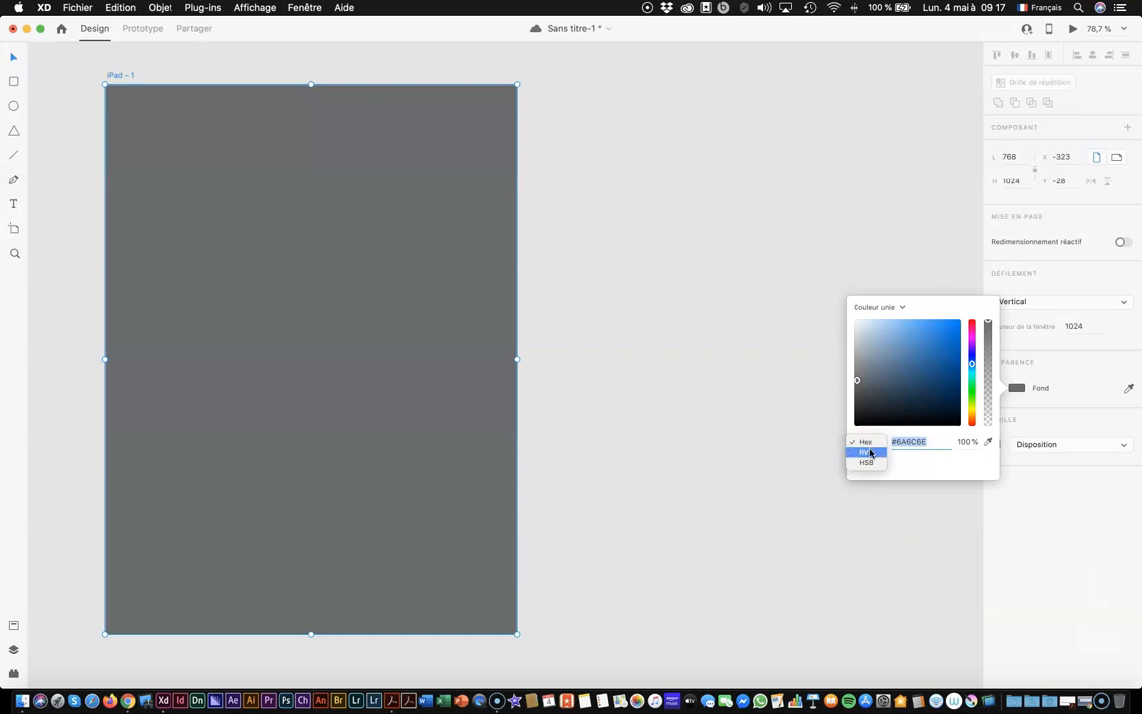
left_click(868, 452)
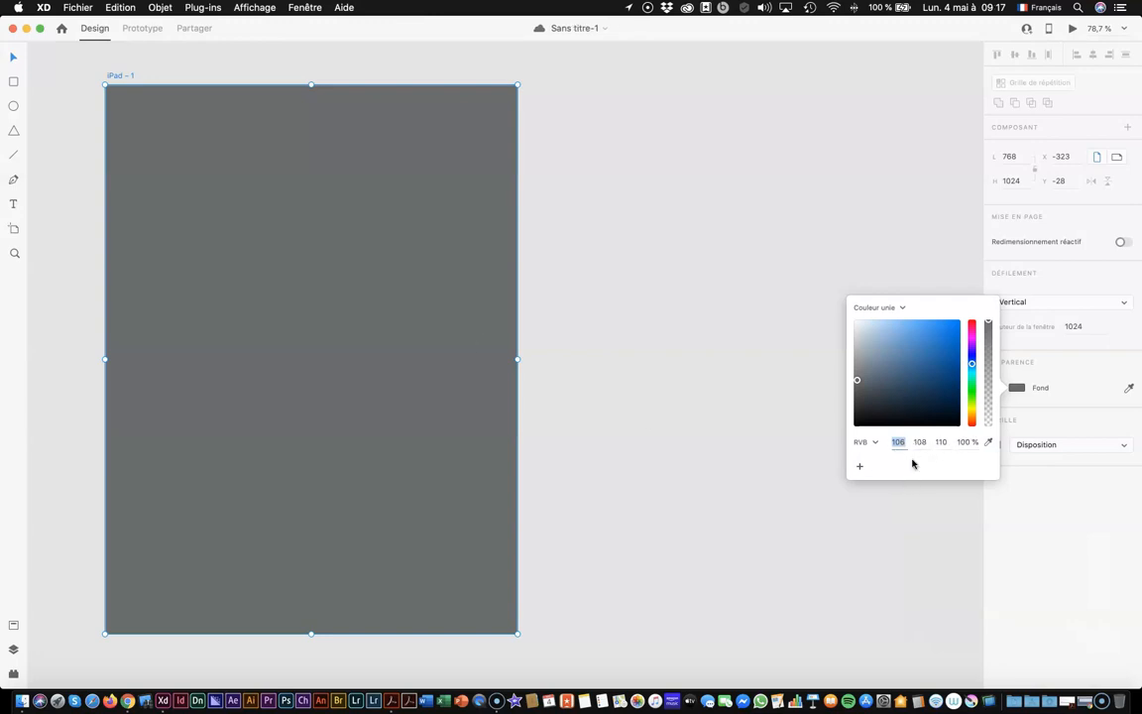
left_click(860, 466)
left_click(671, 426)
Examine the solid, linear gradient and radial gradient options for the artboard's background fill
scroll(273, 211, "down", 3)
scroll(272, 211, "up", 2)
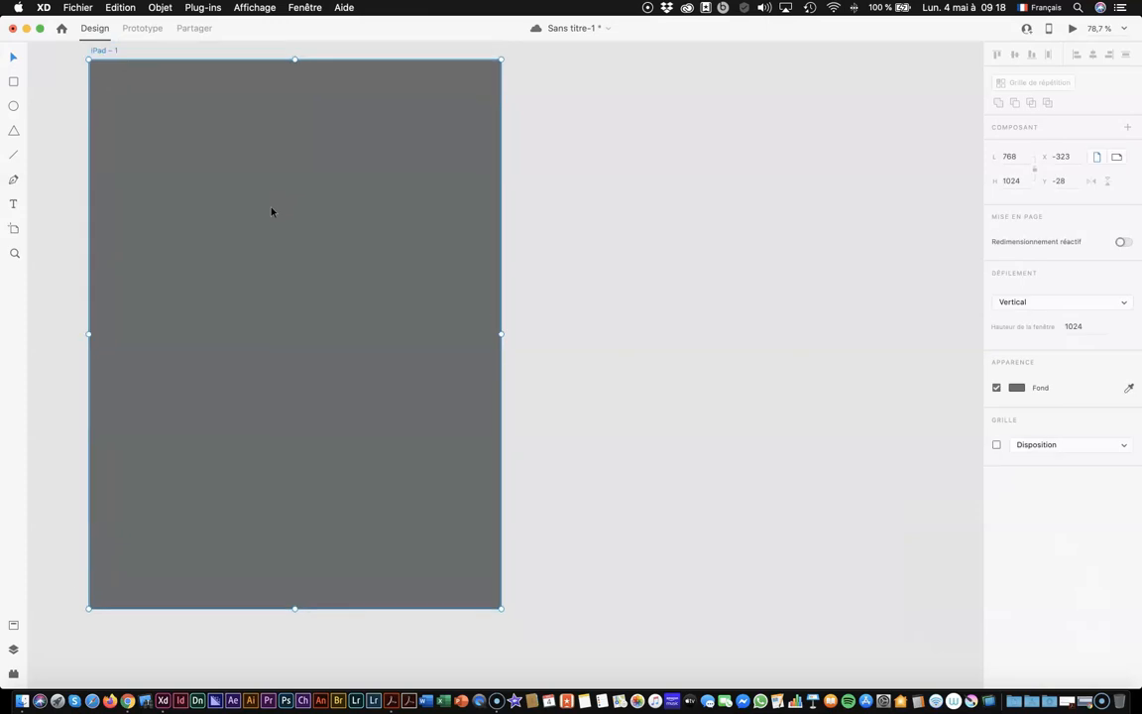
left_click(1012, 389)
left_click(902, 308)
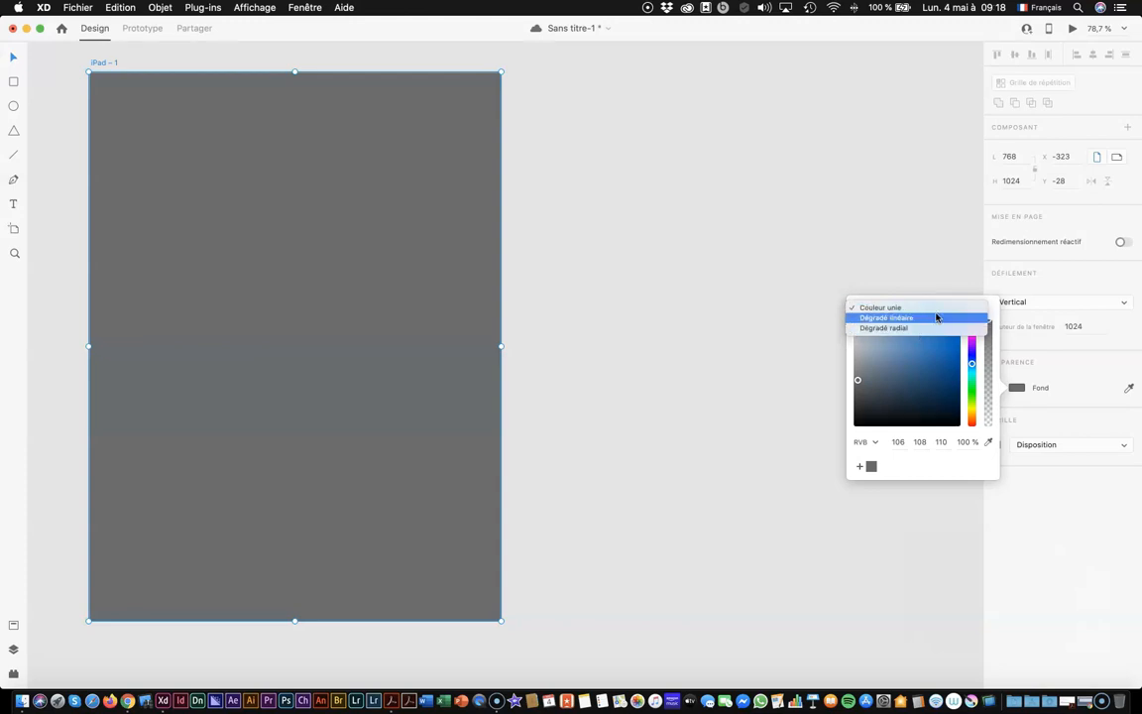
key("Escape")
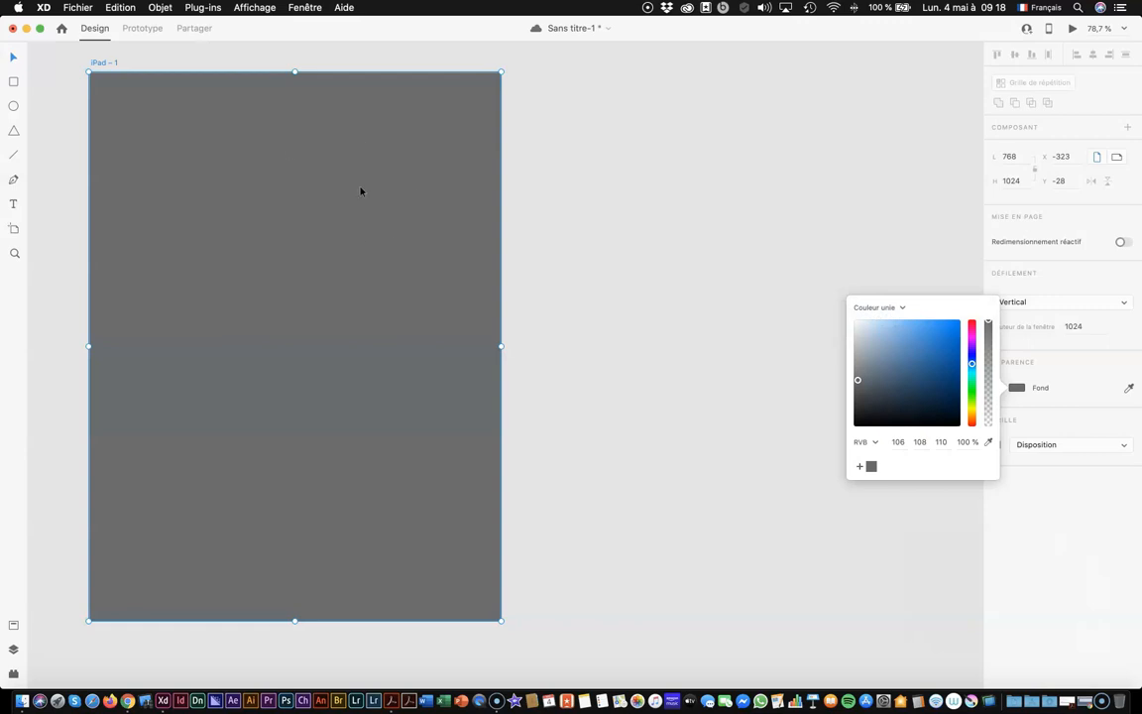
scroll(337, 186, "left", 5)
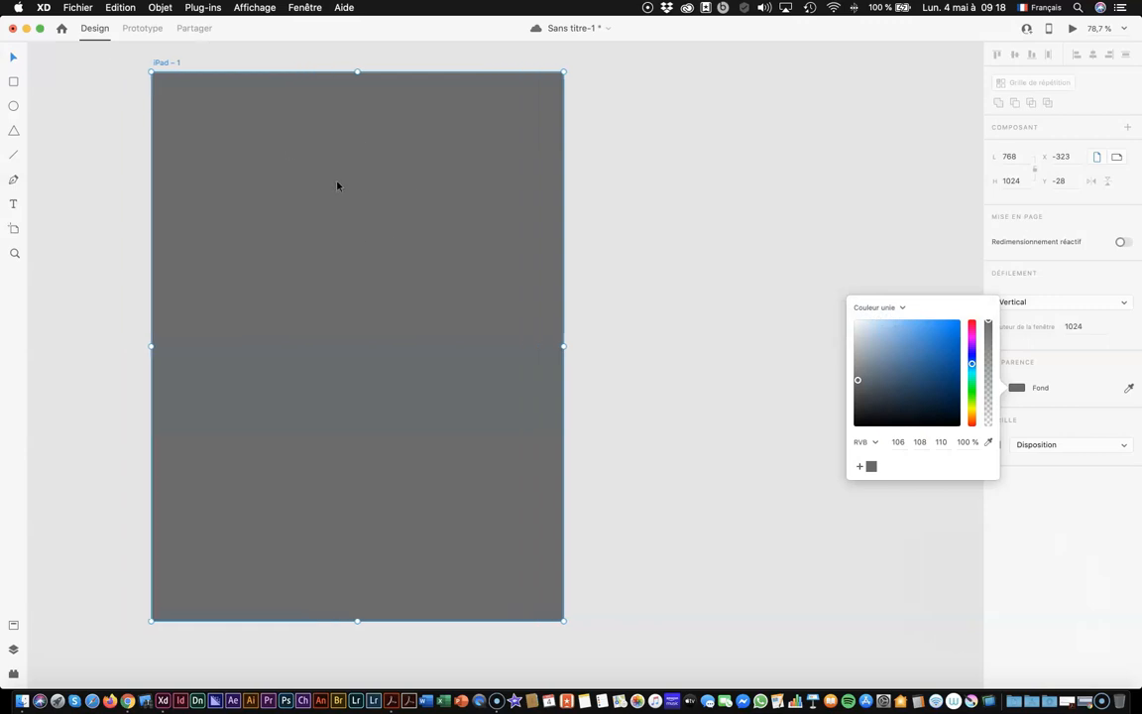
scroll(340, 185, "down", 2)
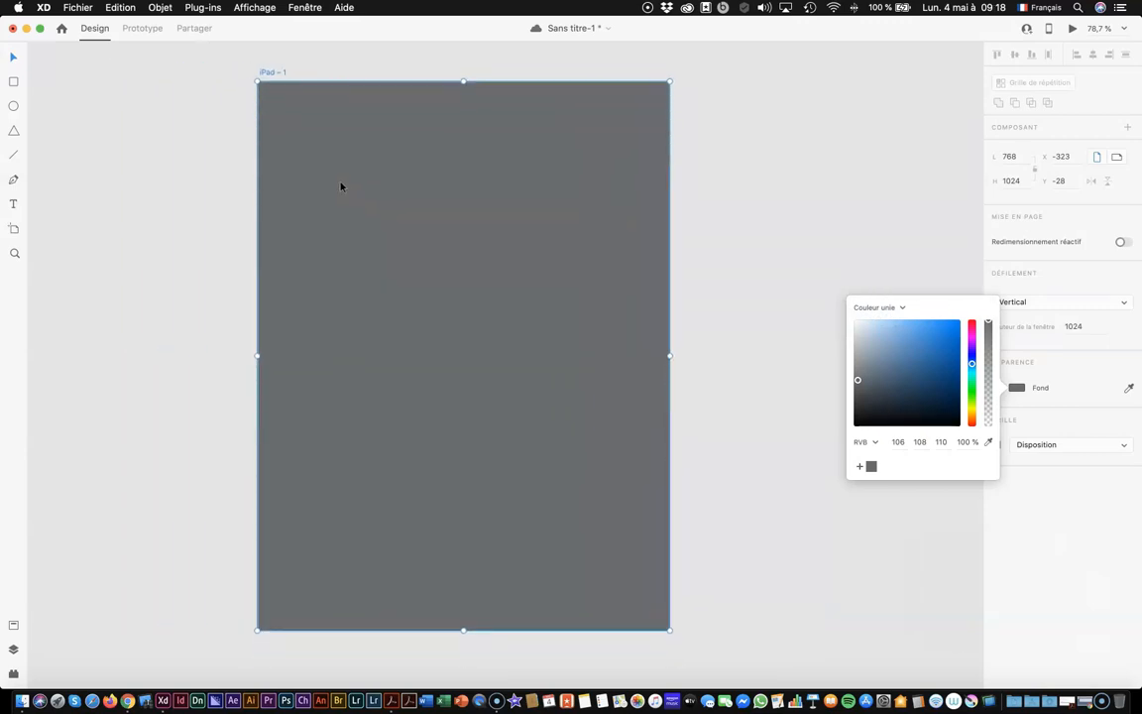
scroll(175, 182, "right", 3)
Draw a rectangle about 494 × 624 px on the iPad artboard and centre it at about X 137, Y 200
left_click(167, 182)
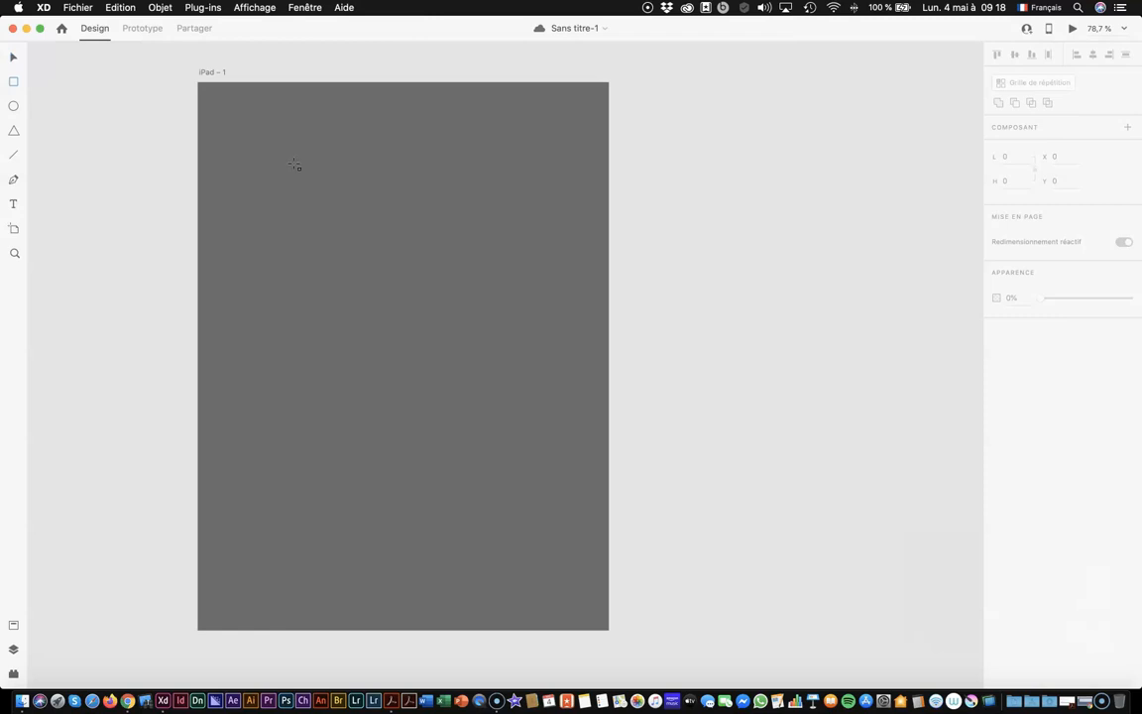
left_click_drag(275, 168, 537, 501)
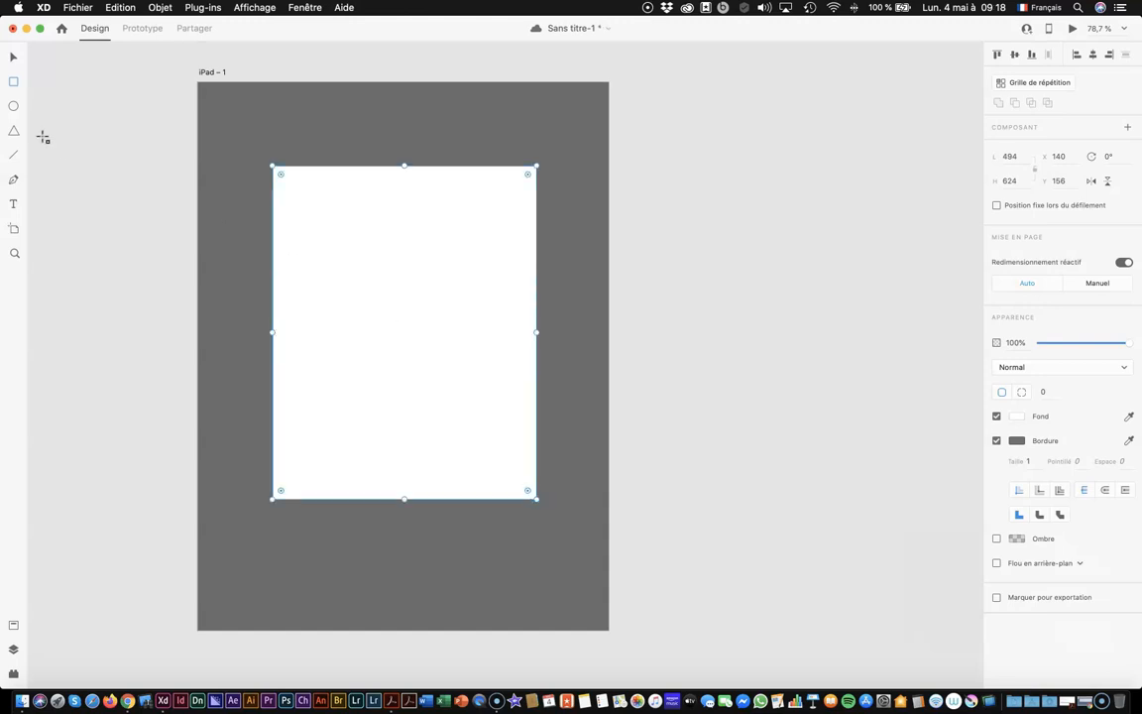
left_click(14, 59)
left_click_drag(393, 298, 390, 325)
scroll(391, 325, "left", 4)
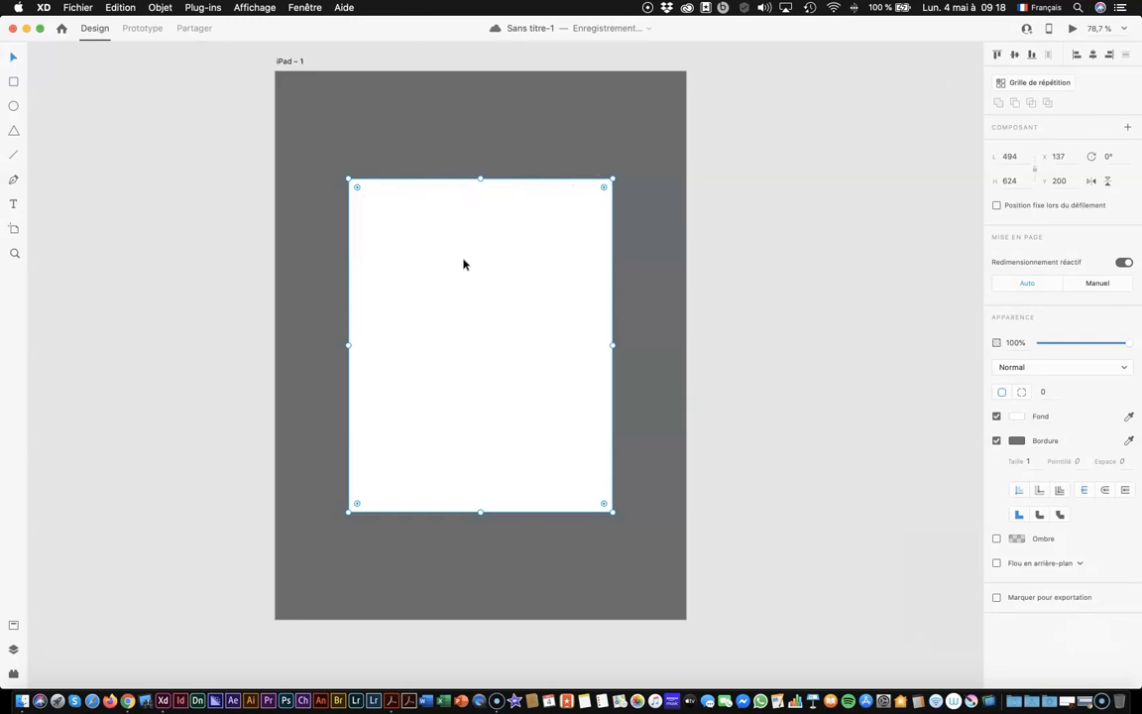
Stretch the rectangle from its upper edge to a height of about 628 px and recentre it vertically at Y 198
mouse_move(357, 186)
left_mouse_down()
mouse_move(395, 230)
mouse_move(343, 177)
mouse_move(367, 174)
left_mouse_up()
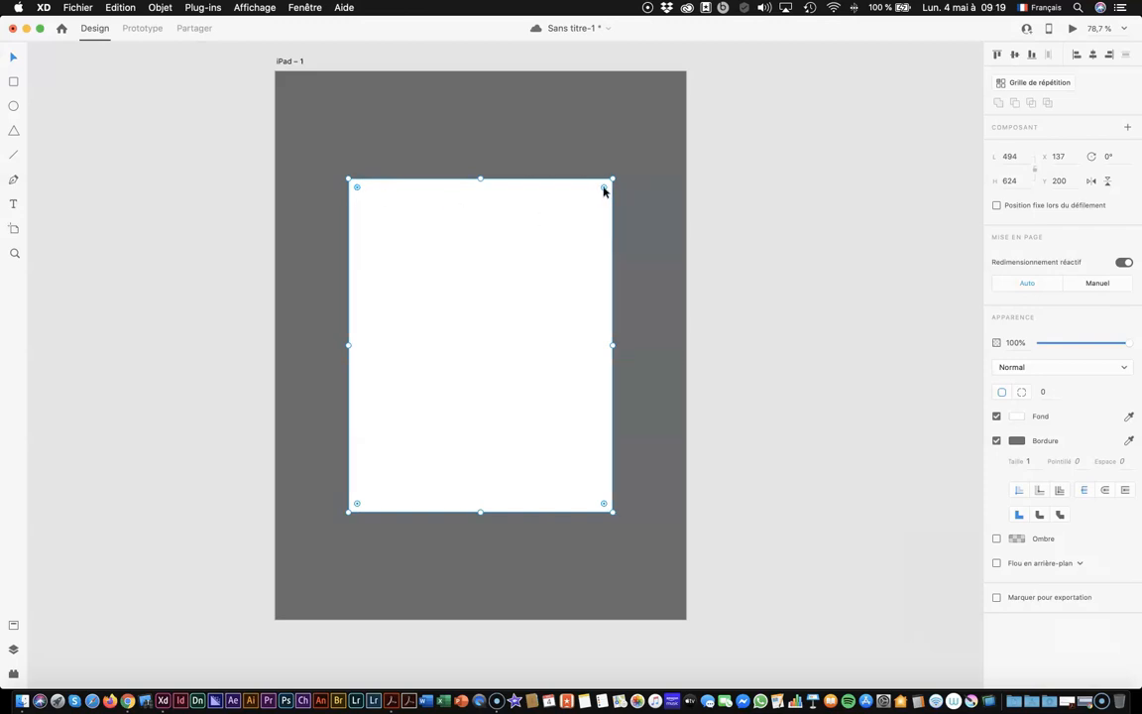
left_click_drag(481, 180, 446, 176)
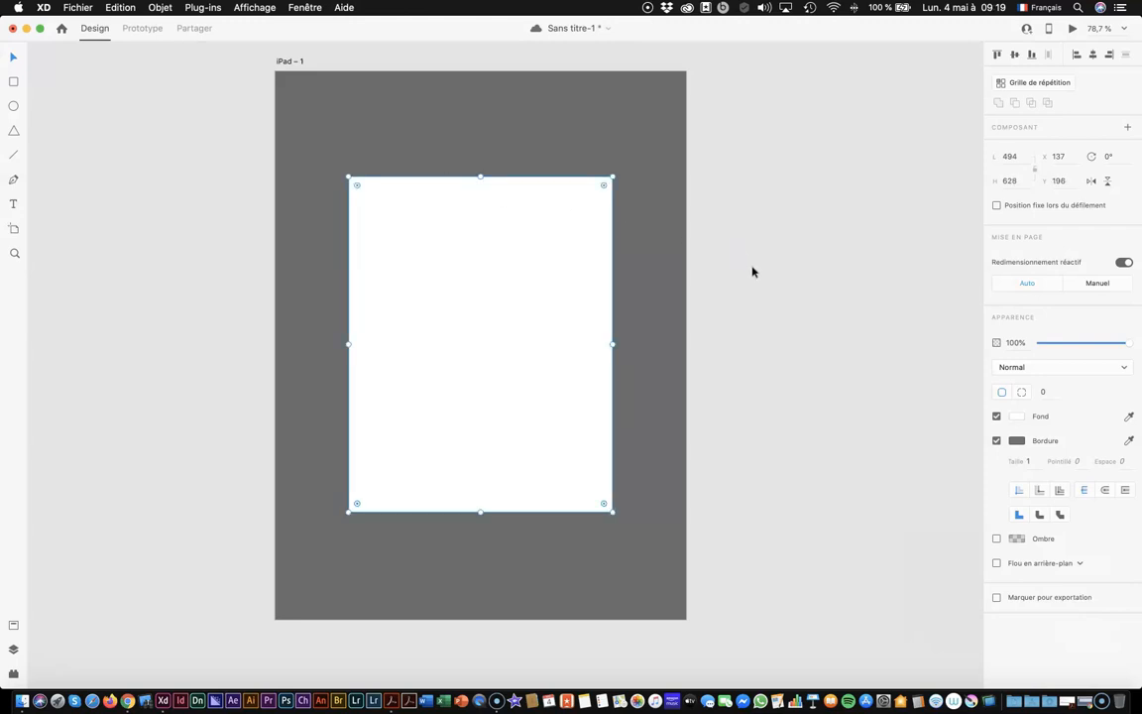
mouse_move(546, 321)
left_mouse_down()
mouse_move(545, 311)
mouse_move(549, 321)
left_mouse_up()
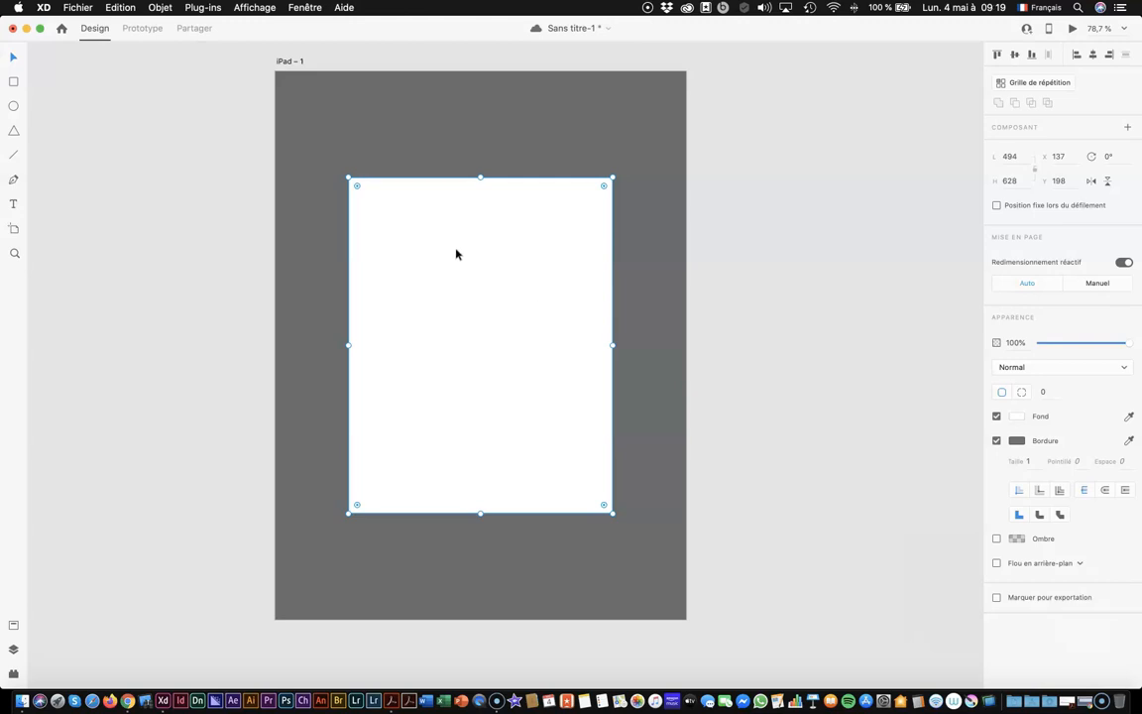
Copy and paste the white rectangle and move the copy to about X 285, Y 239
left_click(134, 11)
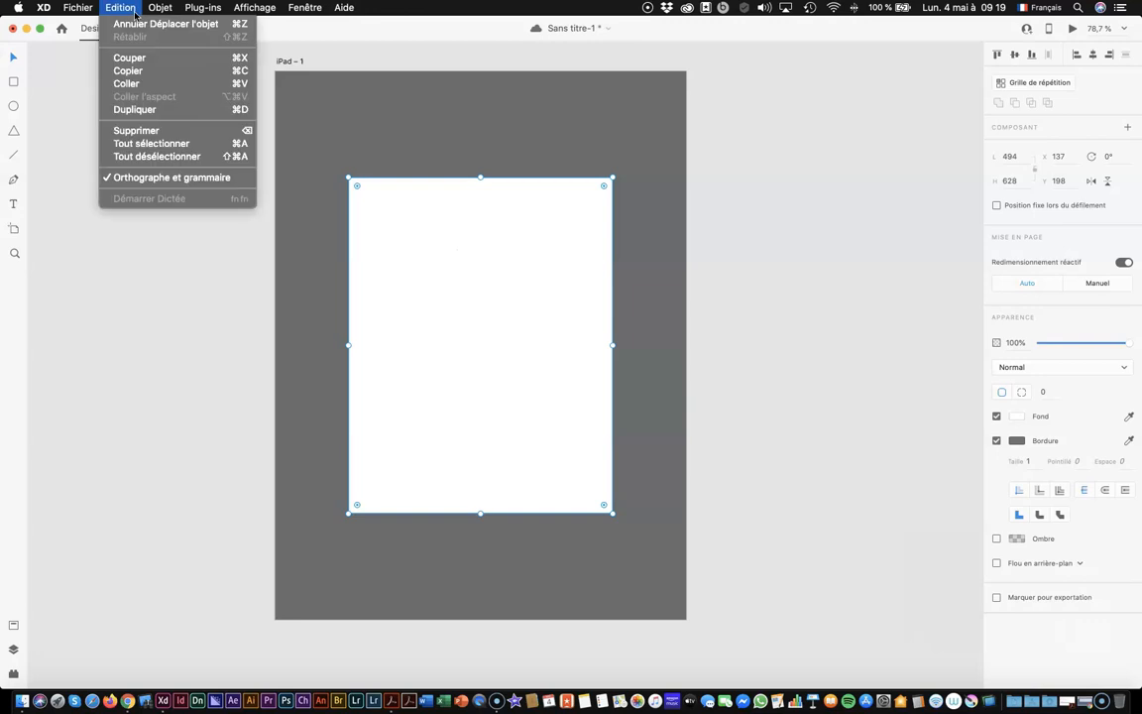
mouse_move(155, 11)
key("Escape")
left_click(120, 7)
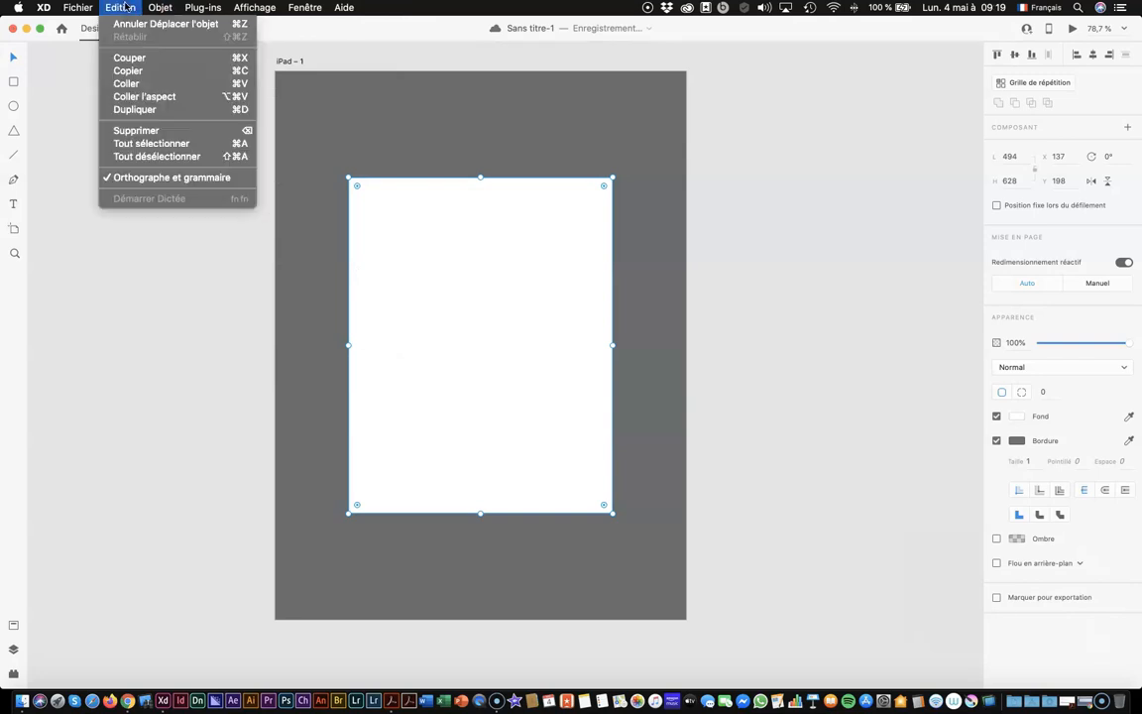
left_click(133, 86)
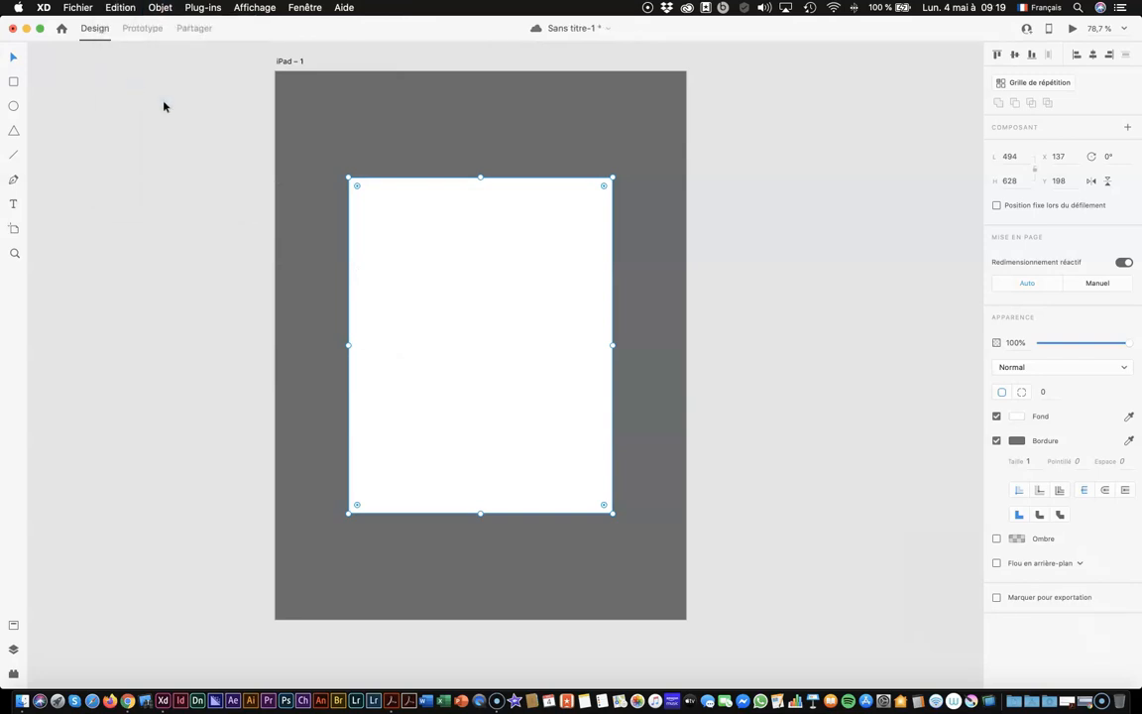
left_click_drag(463, 254, 546, 276)
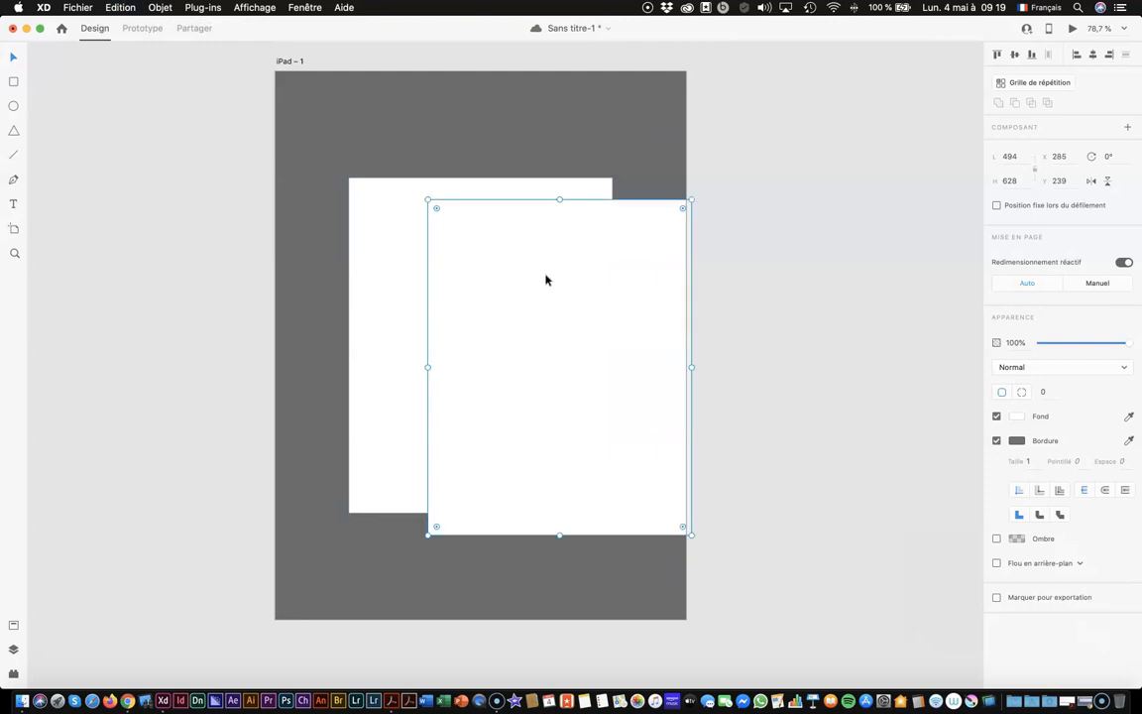
Delete the offset copy of the white rectangle and select the original one
left_click(902, 39)
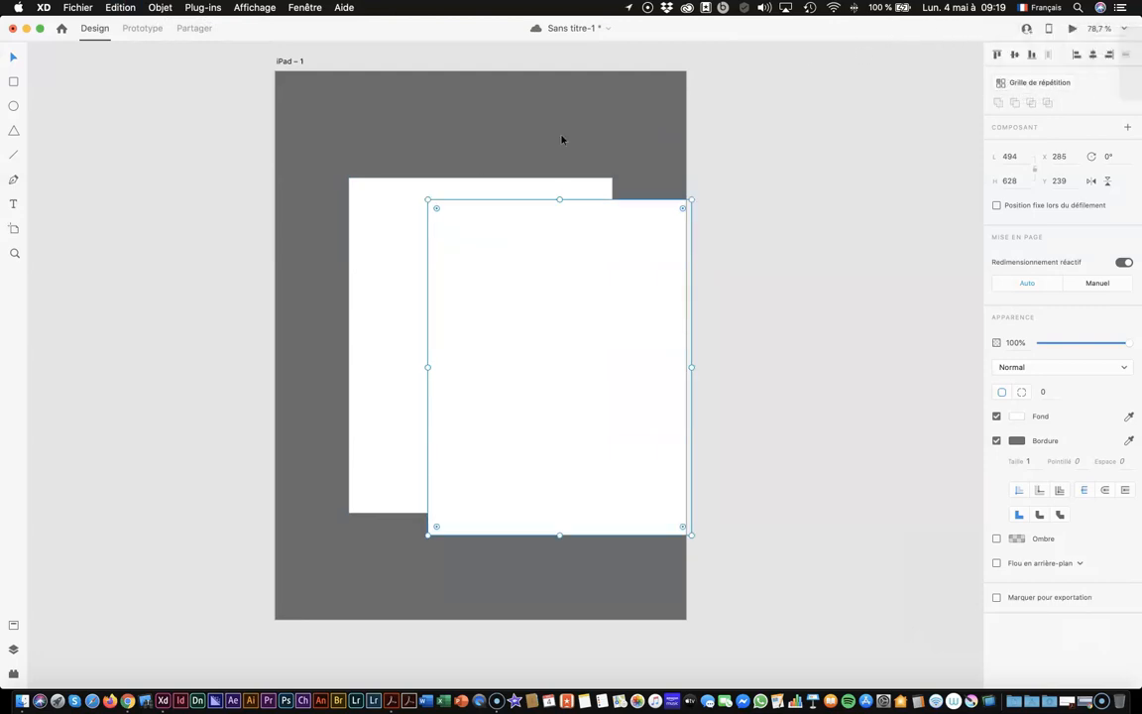
key("Delete")
left_click(469, 247)
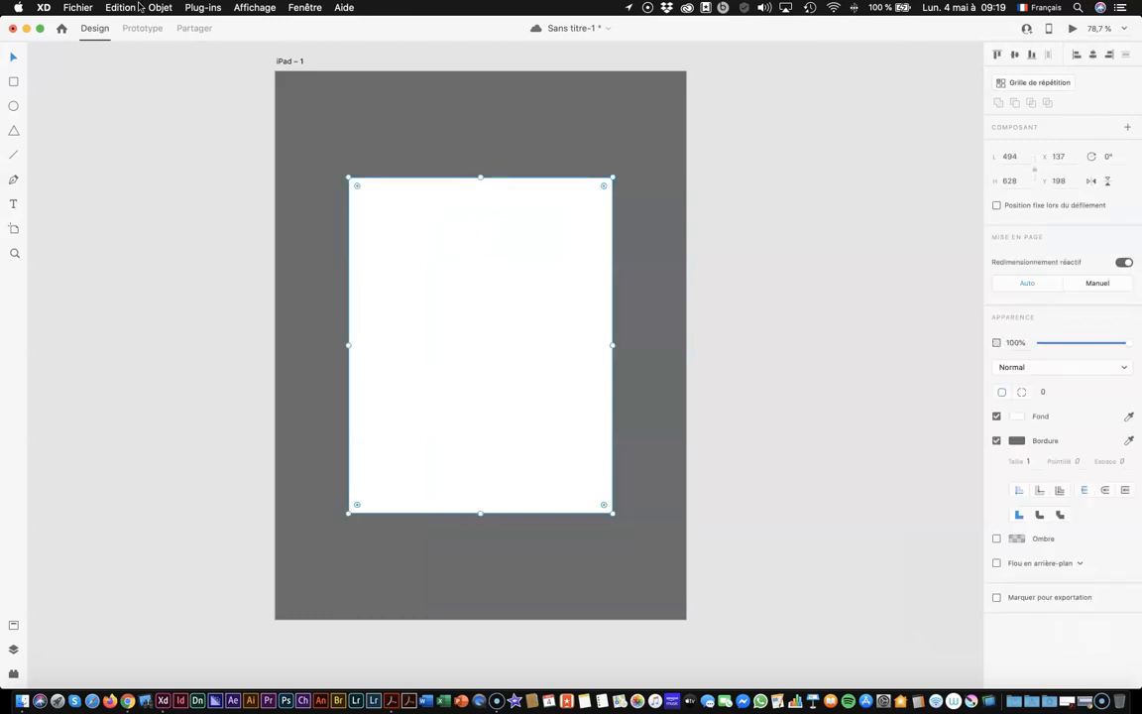
Duplicate the white rectangle, try moving the duplicate to about X 350, Y 226, undo the move and delete the duplicate
left_click(120, 7)
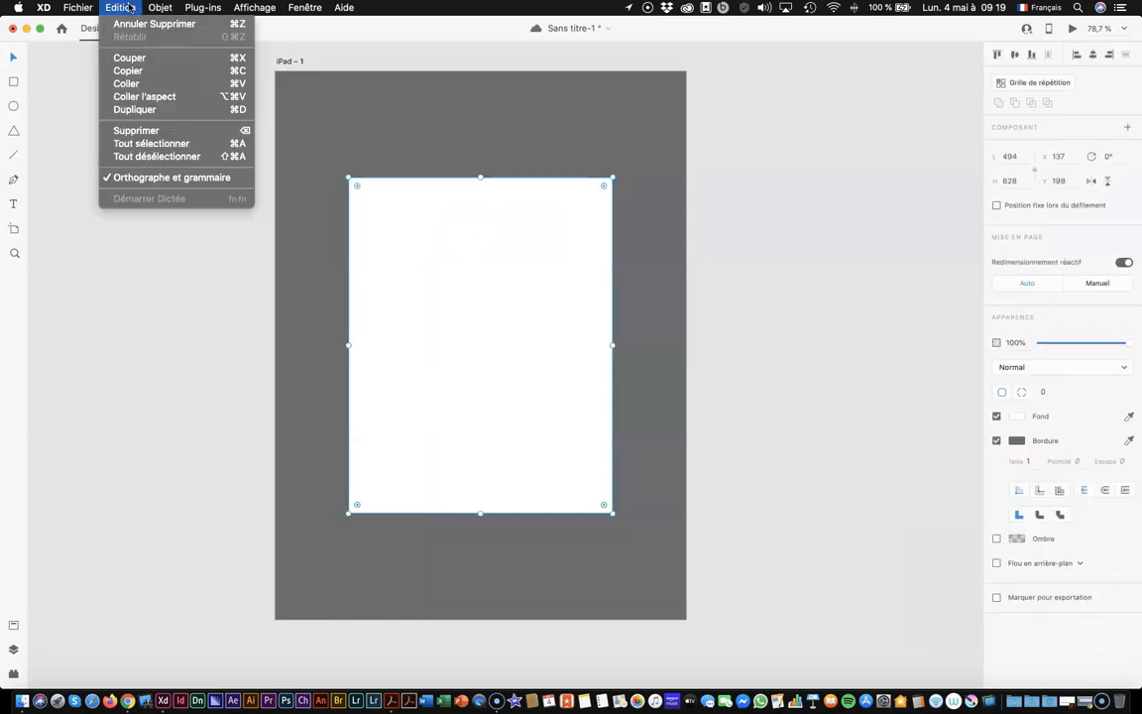
left_click(138, 110)
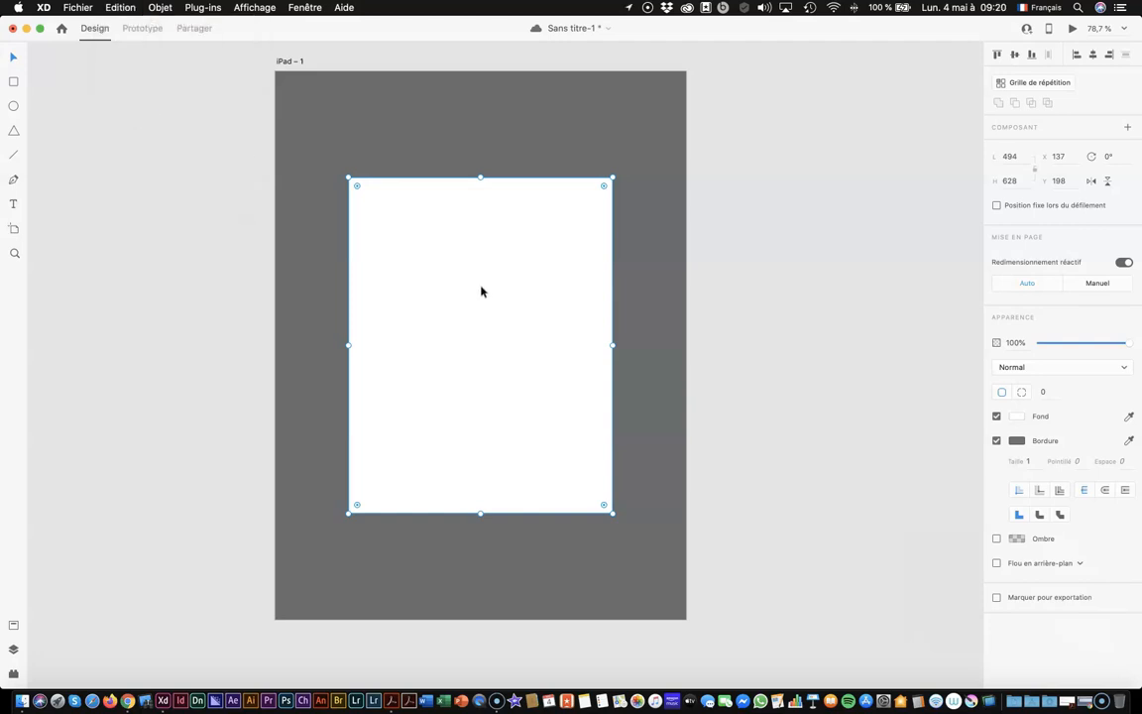
left_click_drag(482, 290, 601, 310)
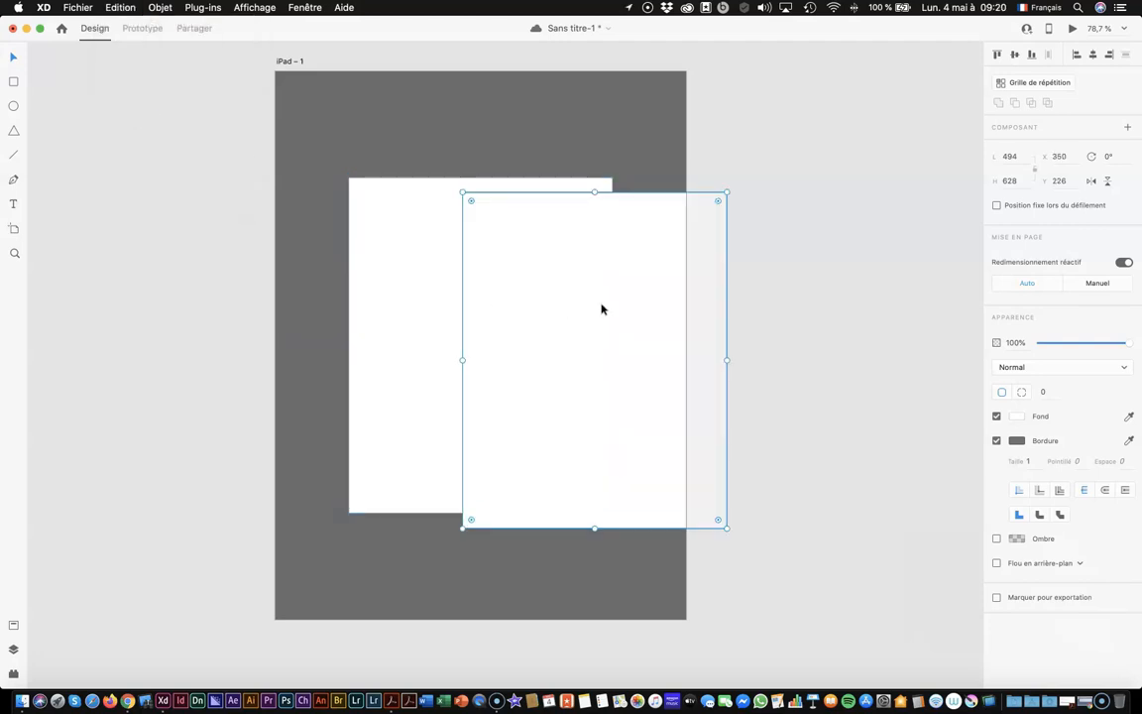
key("super+z")
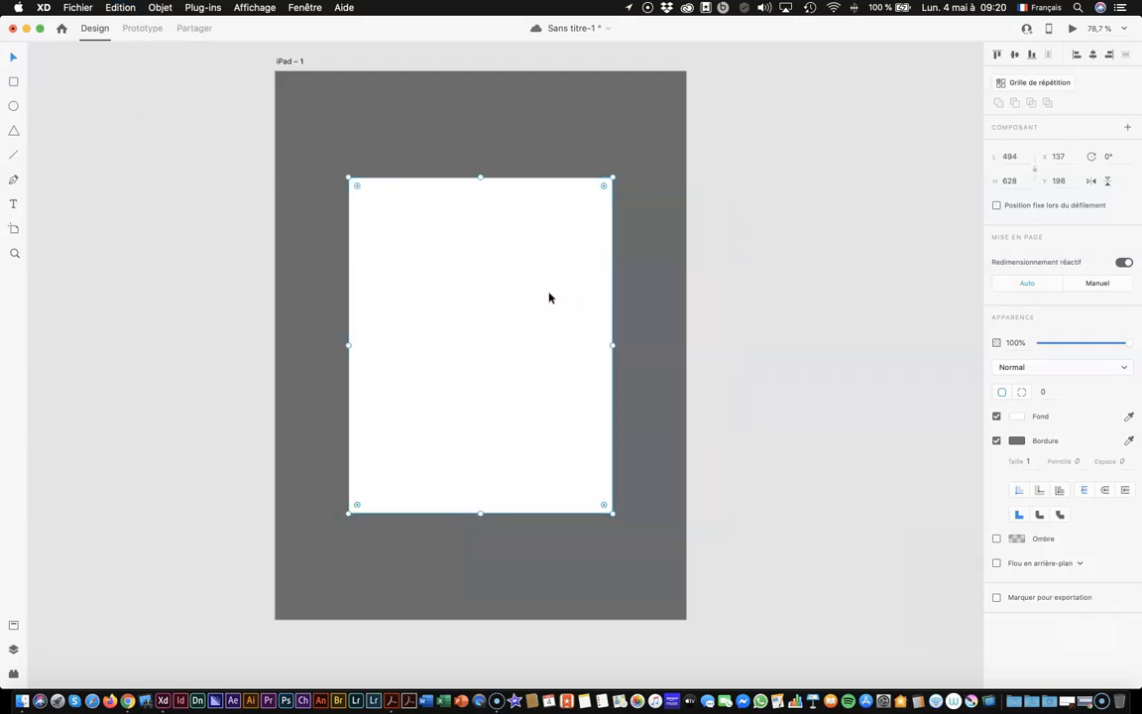
key("Delete")
left_click(526, 316)
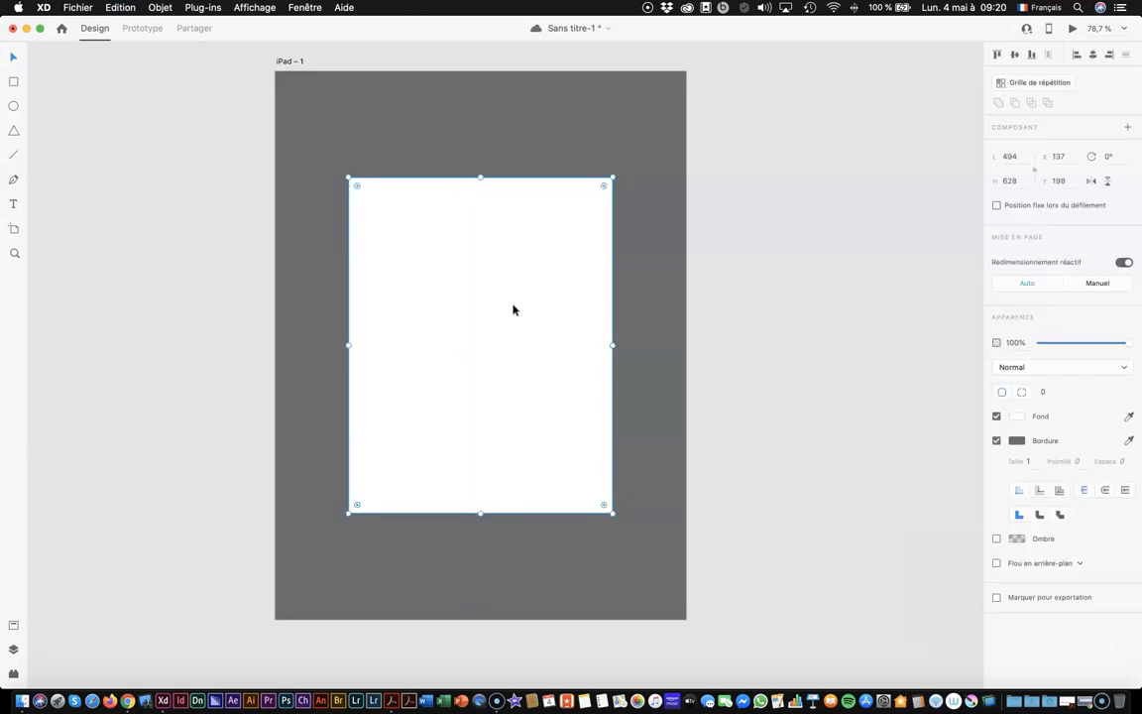
Place a copy of the white rectangle exactly over the original and set the copy's height to 494 px
key("alt")
left_click_drag(489, 298, 772, 303)
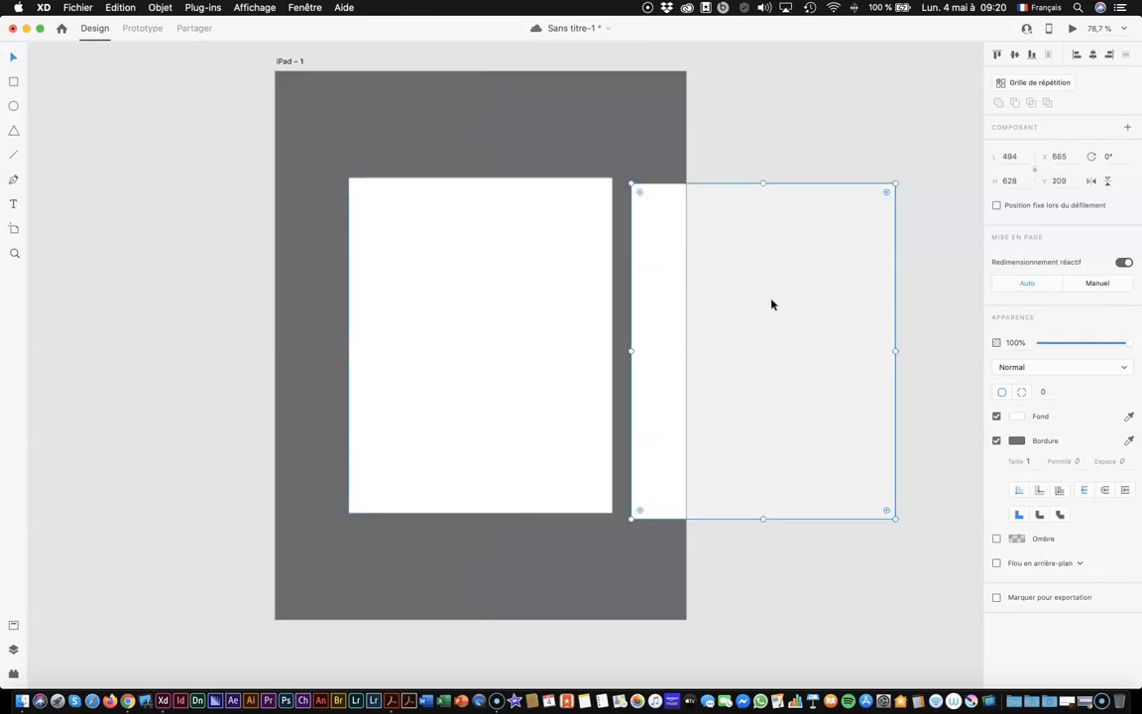
key("super+z")
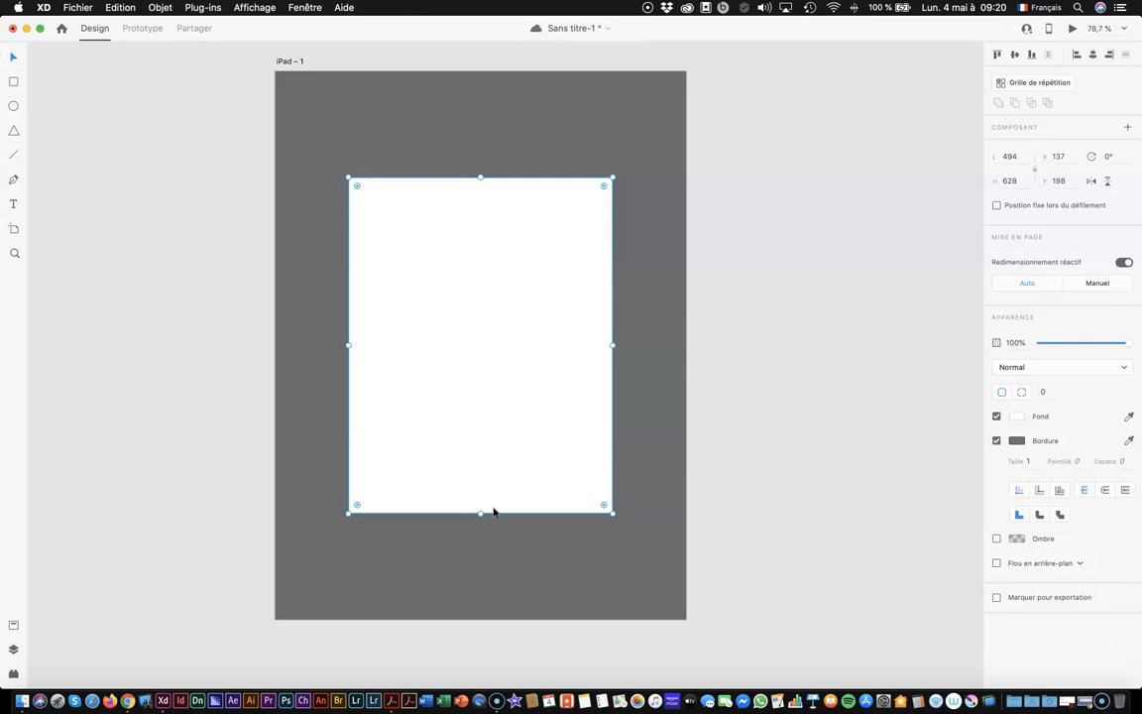
left_click_drag(481, 513, 458, 406)
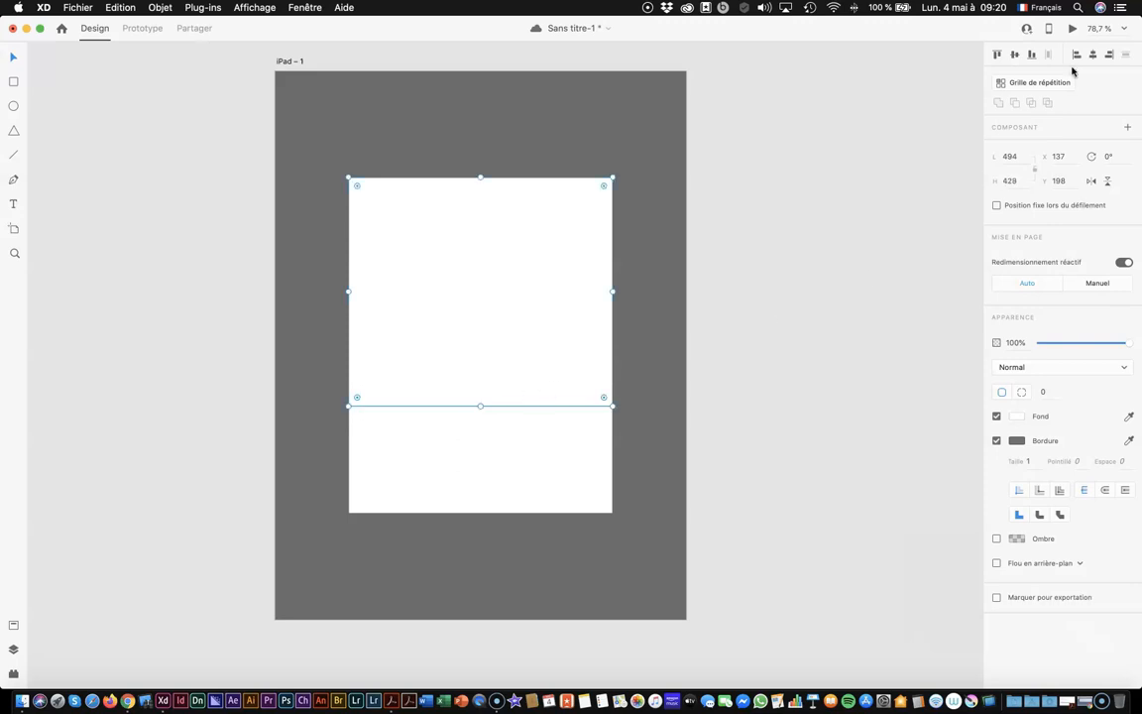
left_click(1020, 180)
key("Return")
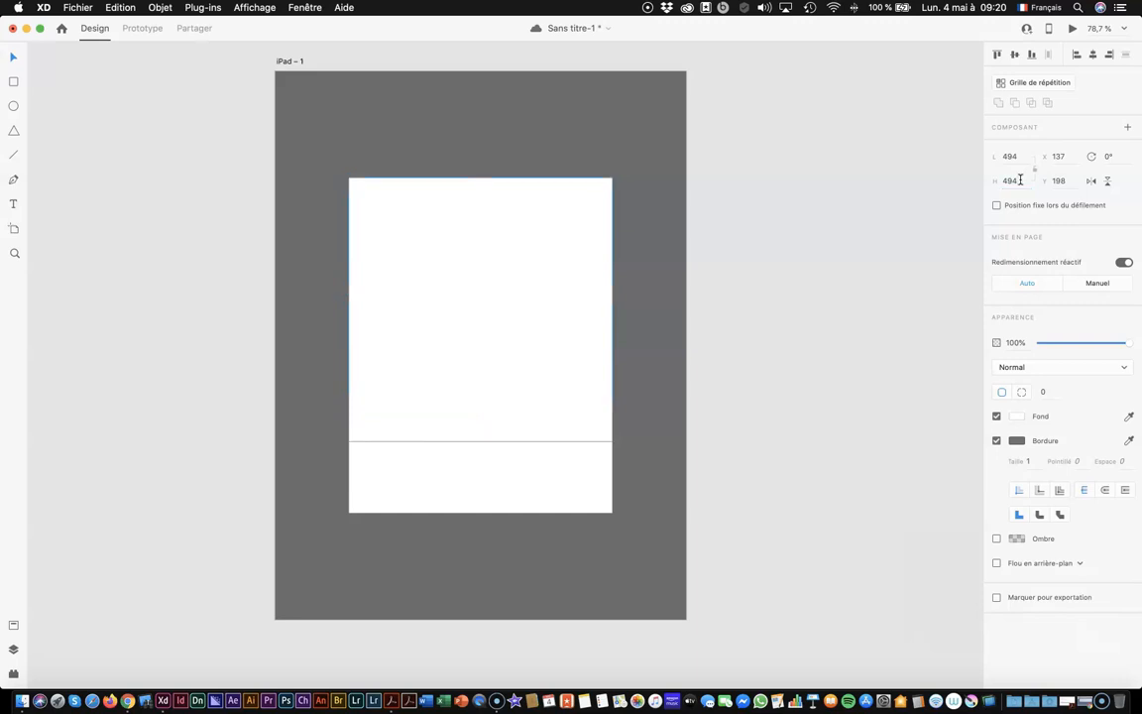
Select the 494 px square lying over the taller white rectangle and remove its border
left_click(790, 436)
left_click(532, 469)
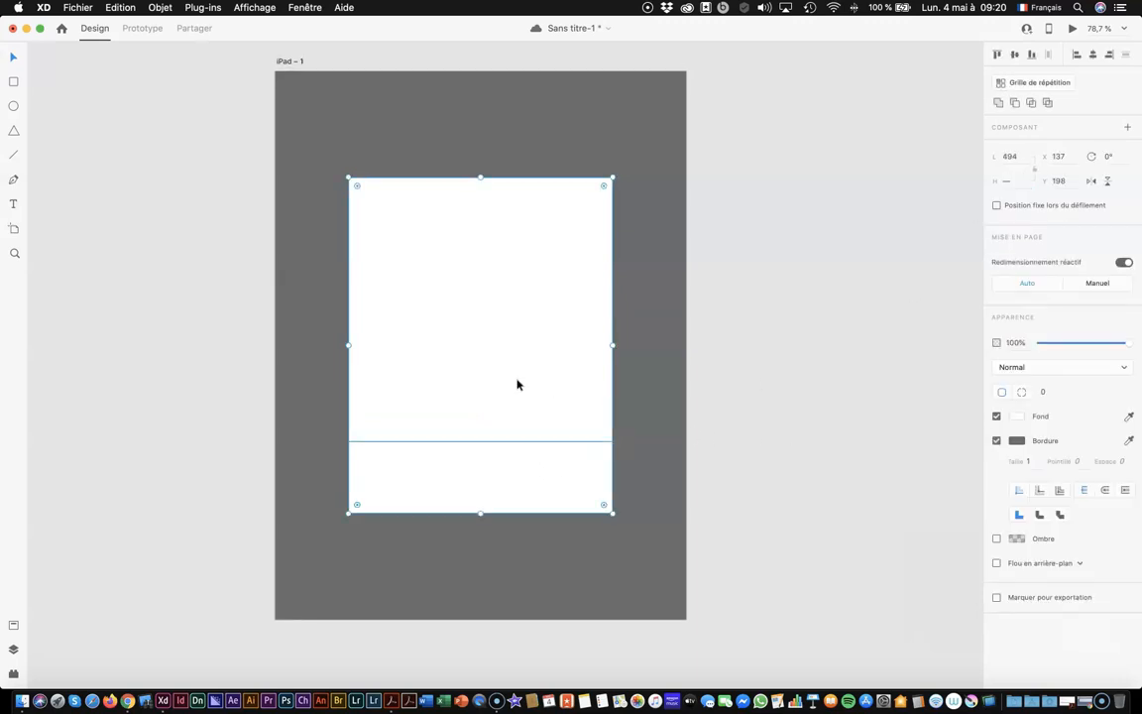
key("super+a")
left_click(806, 448)
left_click(543, 375)
left_click(543, 469)
left_click(538, 374)
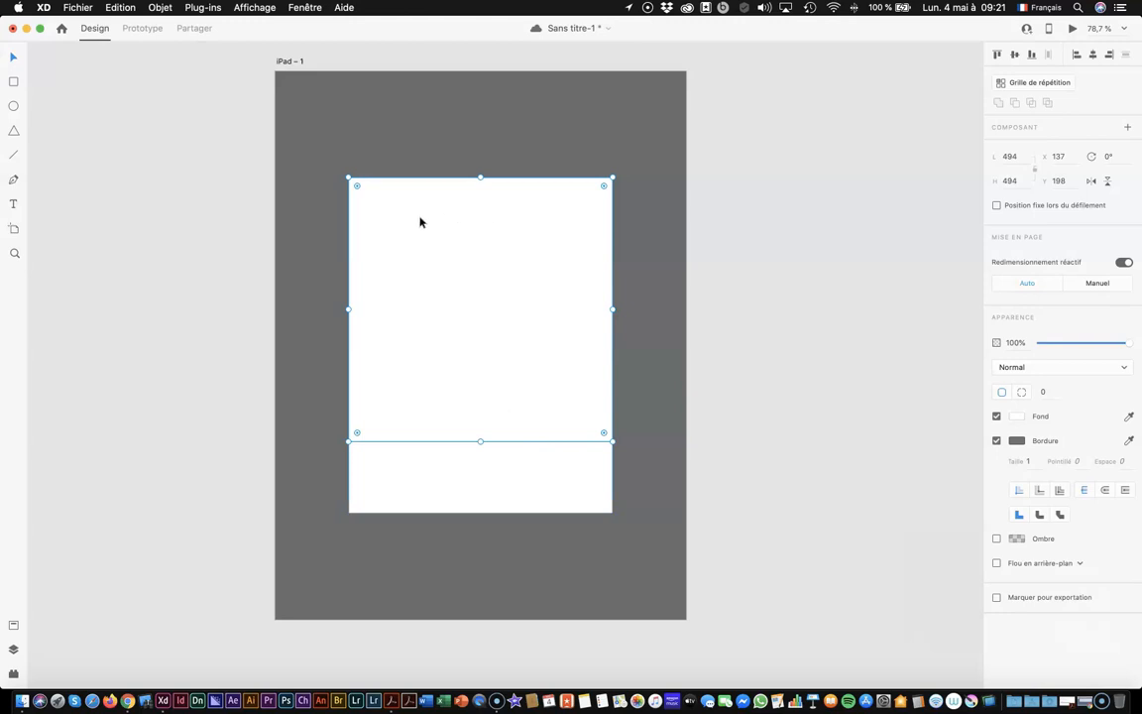
left_click(996, 442)
left_click(996, 442)
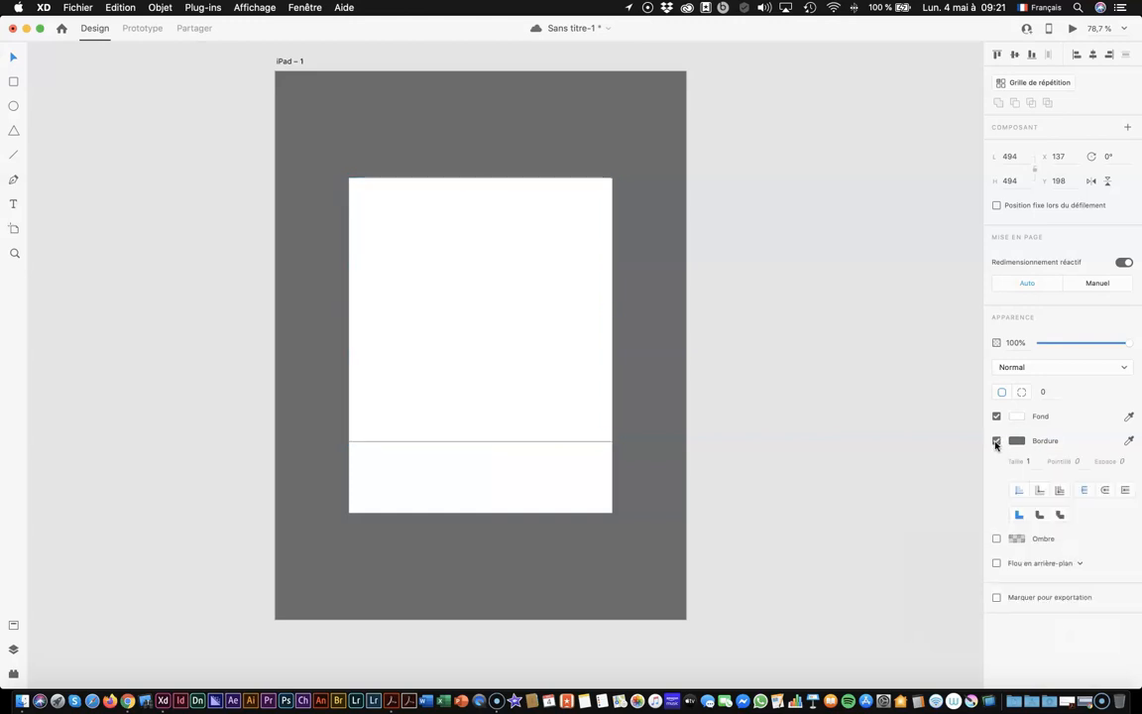
left_click(996, 442)
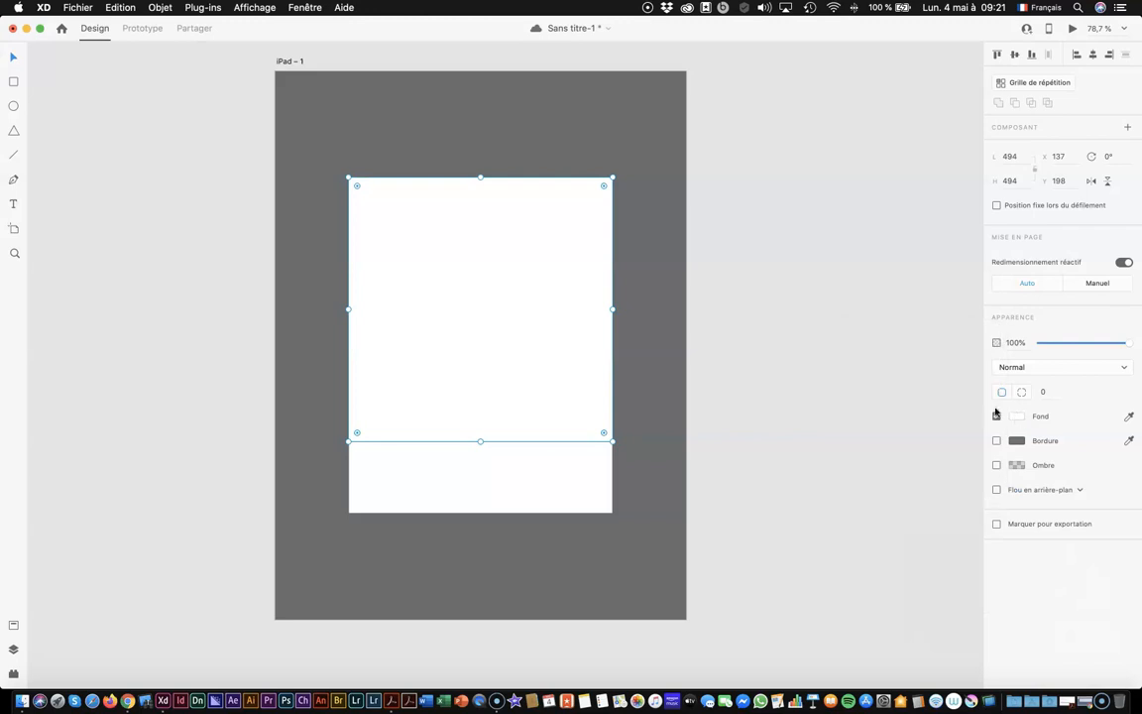
Set the square's fill to a light grey of about RGB 216, 213, 213
left_click(1016, 415)
left_click(856, 379)
left_click_drag(857, 380, 854, 363)
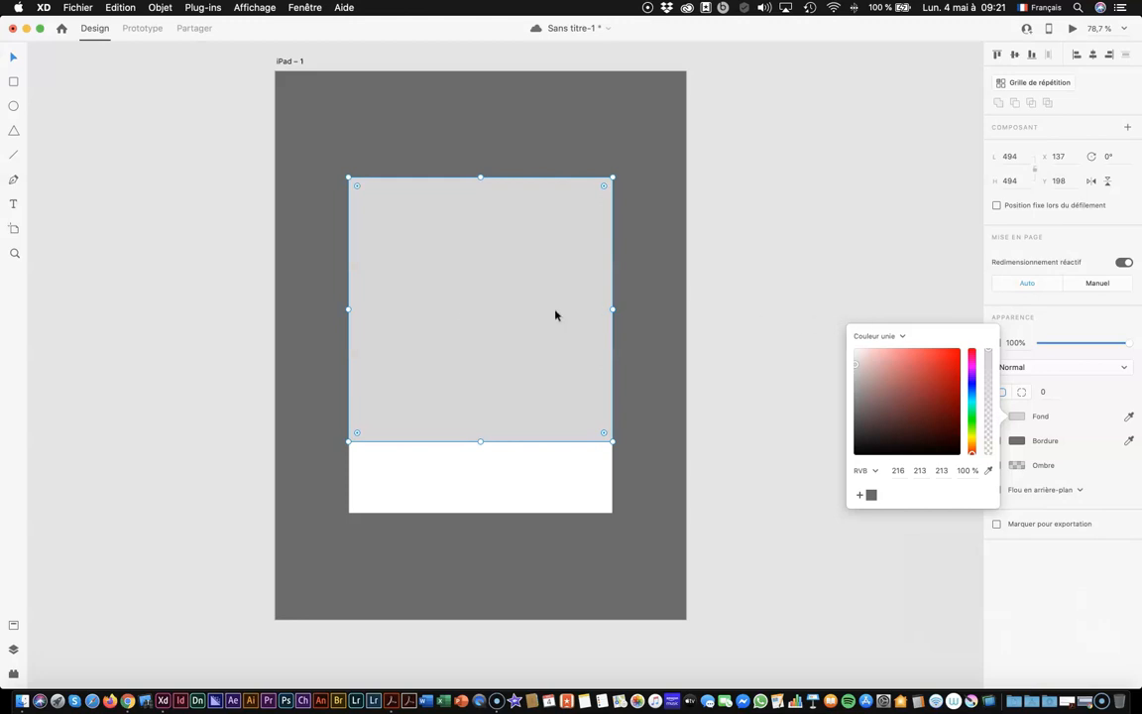
scroll(475, 271, "up", 1)
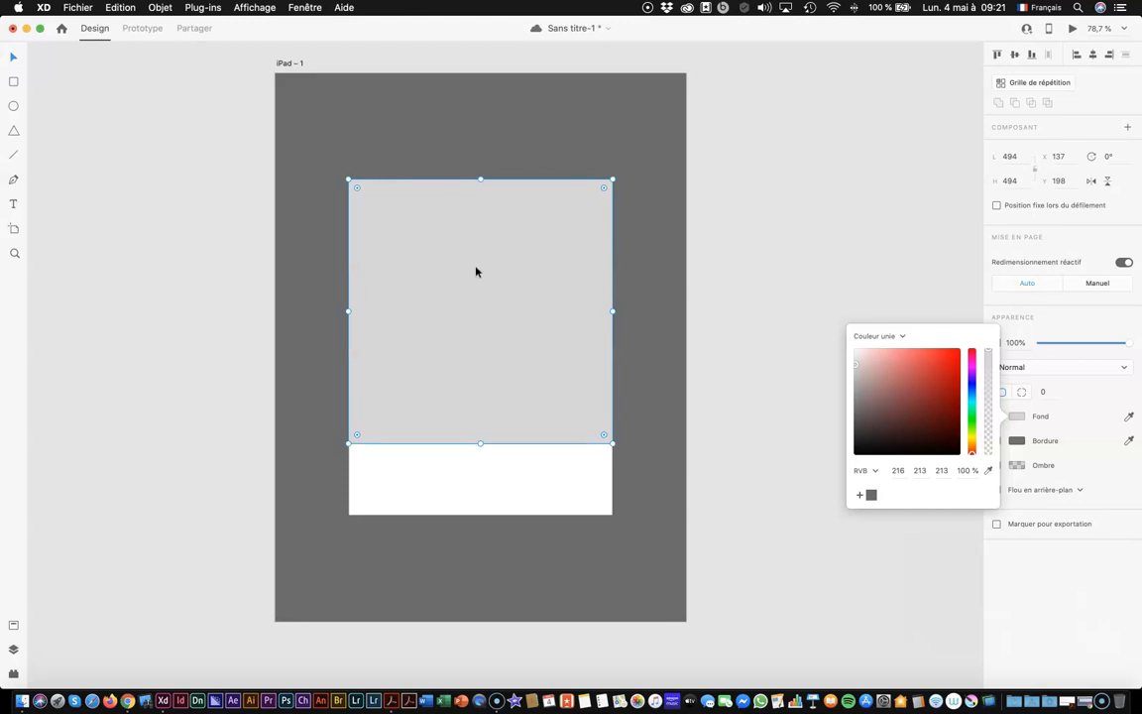
Stretch the white rectangle downwards to about 669 px high and move it together with the grey square up to Y 113
left_click(487, 464)
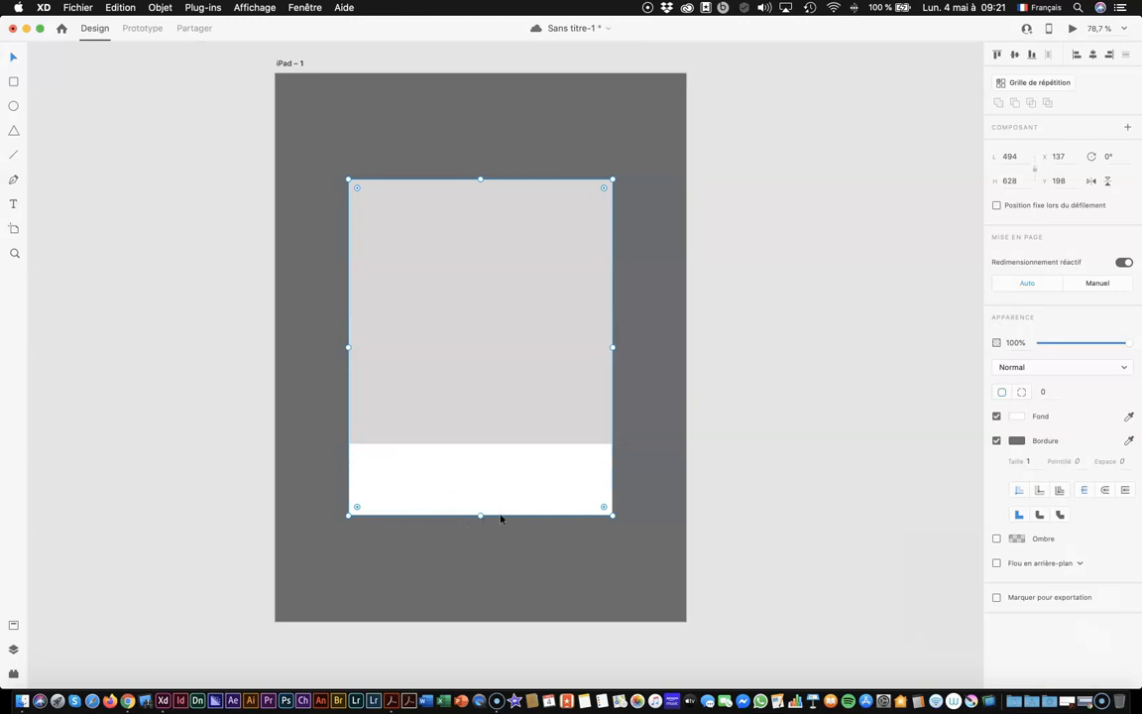
left_click_drag(480, 514, 480, 536)
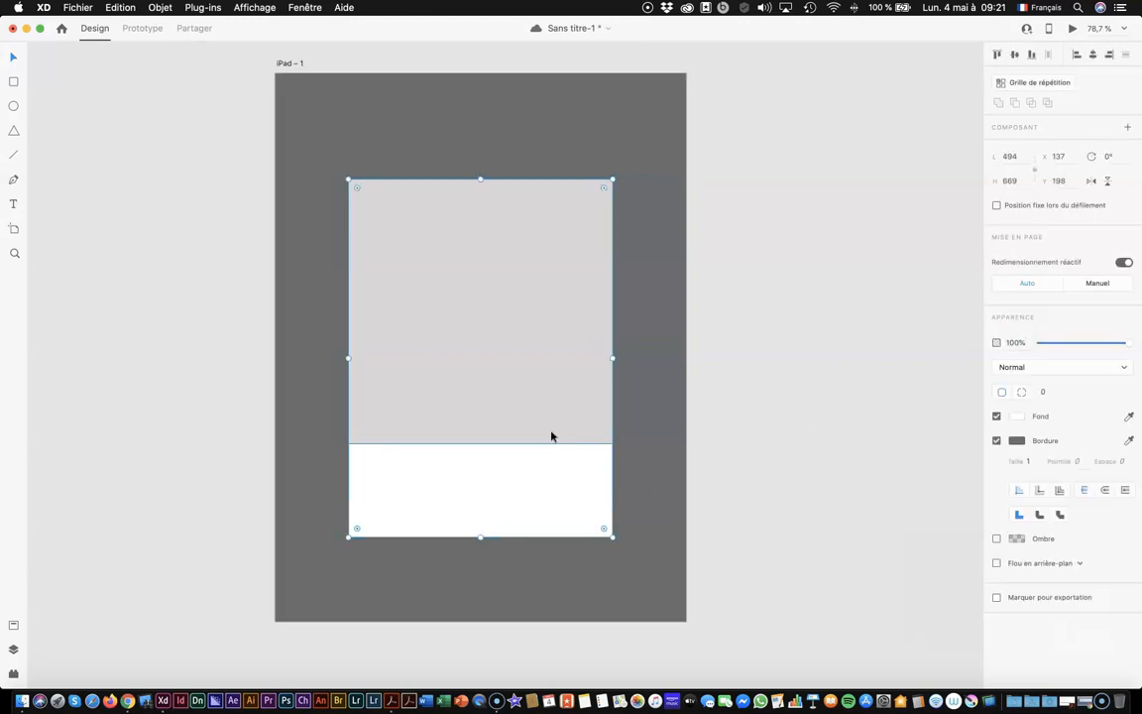
left_click(518, 368, "shift")
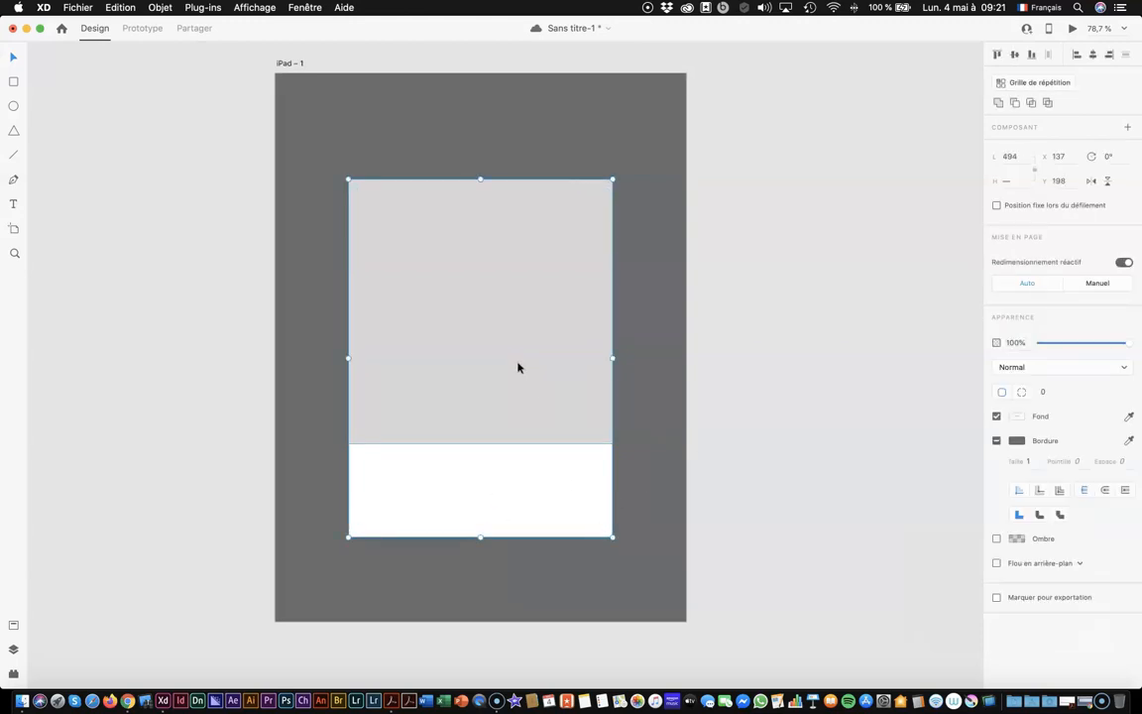
left_click(723, 454)
left_click_drag(636, 552, 535, 313)
scroll(537, 357, "down", 1)
left_click(762, 336)
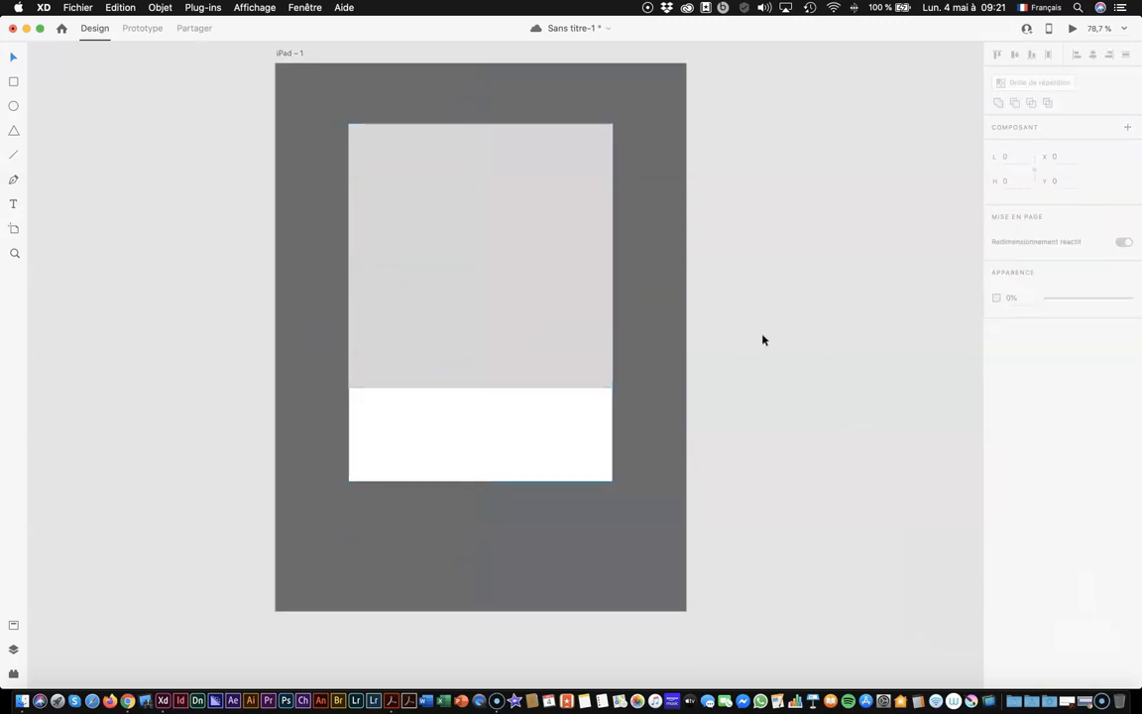
scroll(765, 342, "up", 1)
scroll(723, 327, "up", 2)
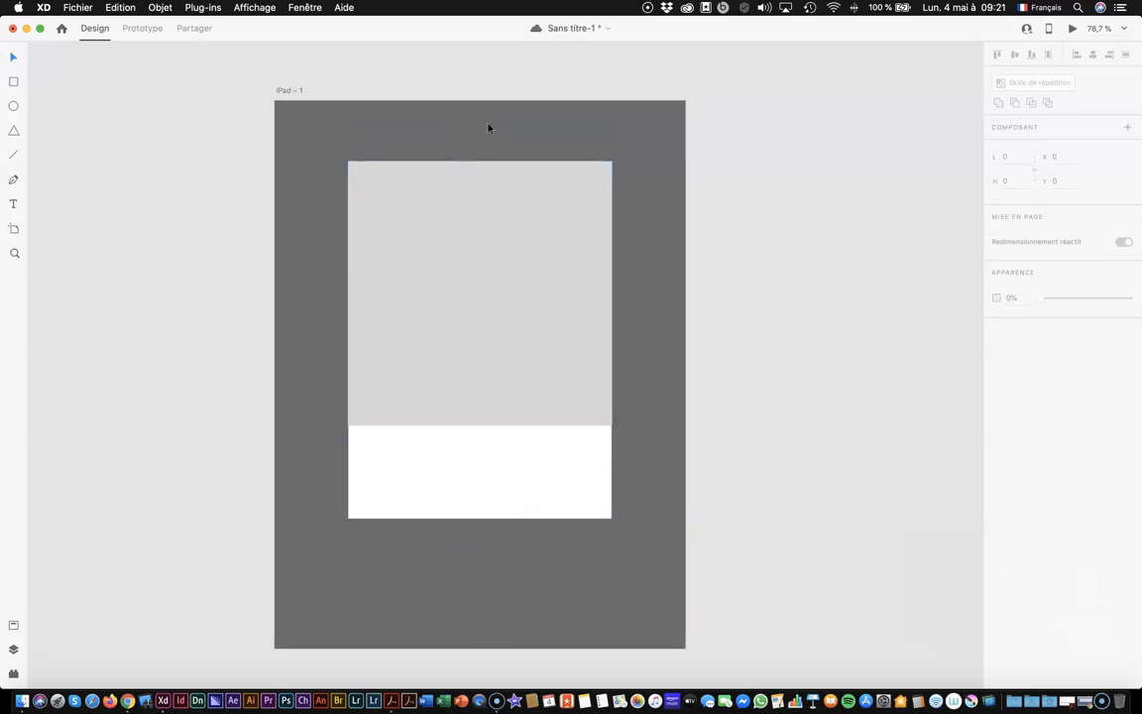
scroll(472, 470, "down", 2)
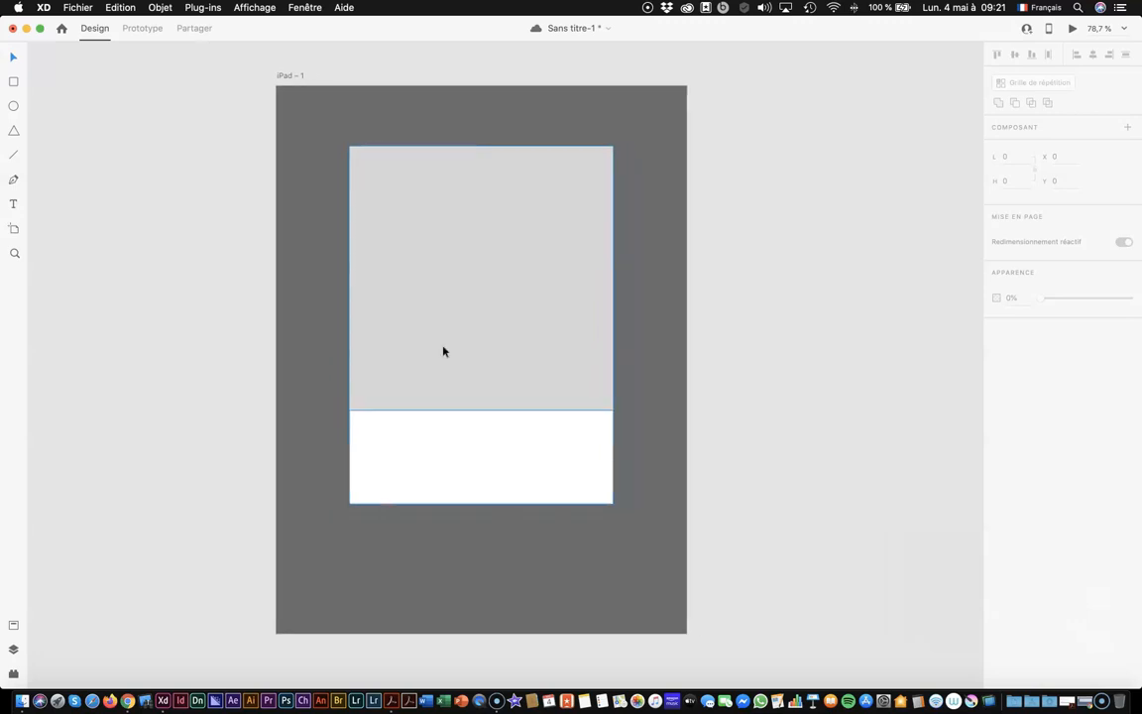
left_click(443, 348)
left_click(493, 498)
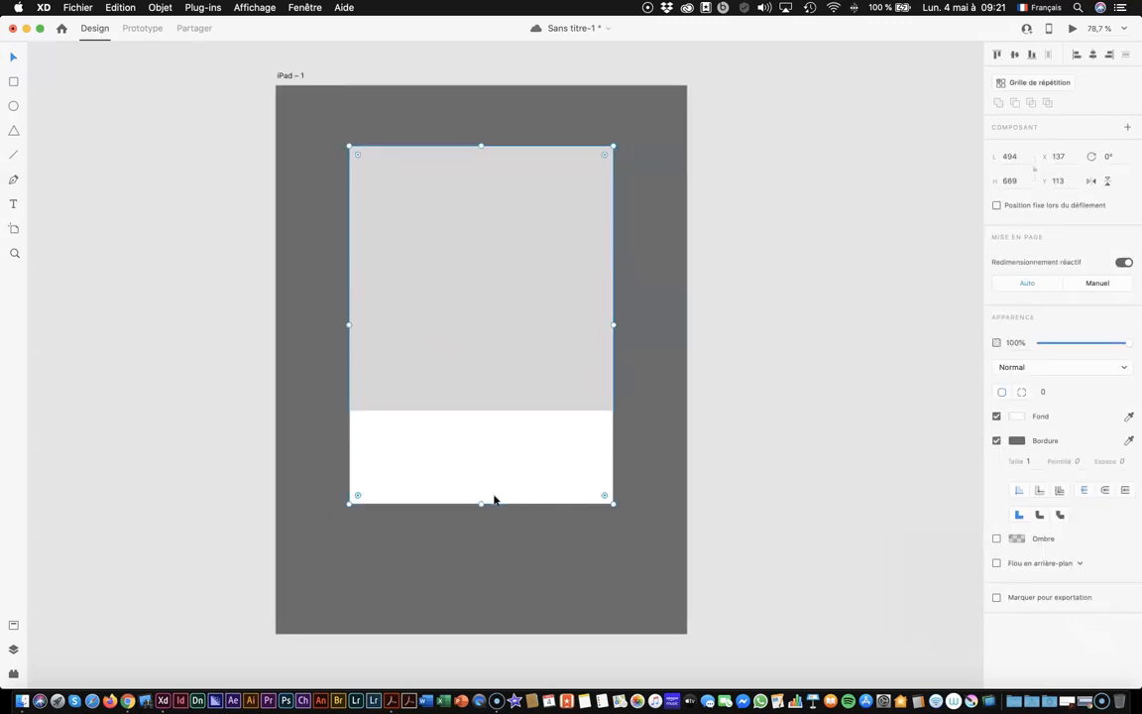
left_click(495, 345)
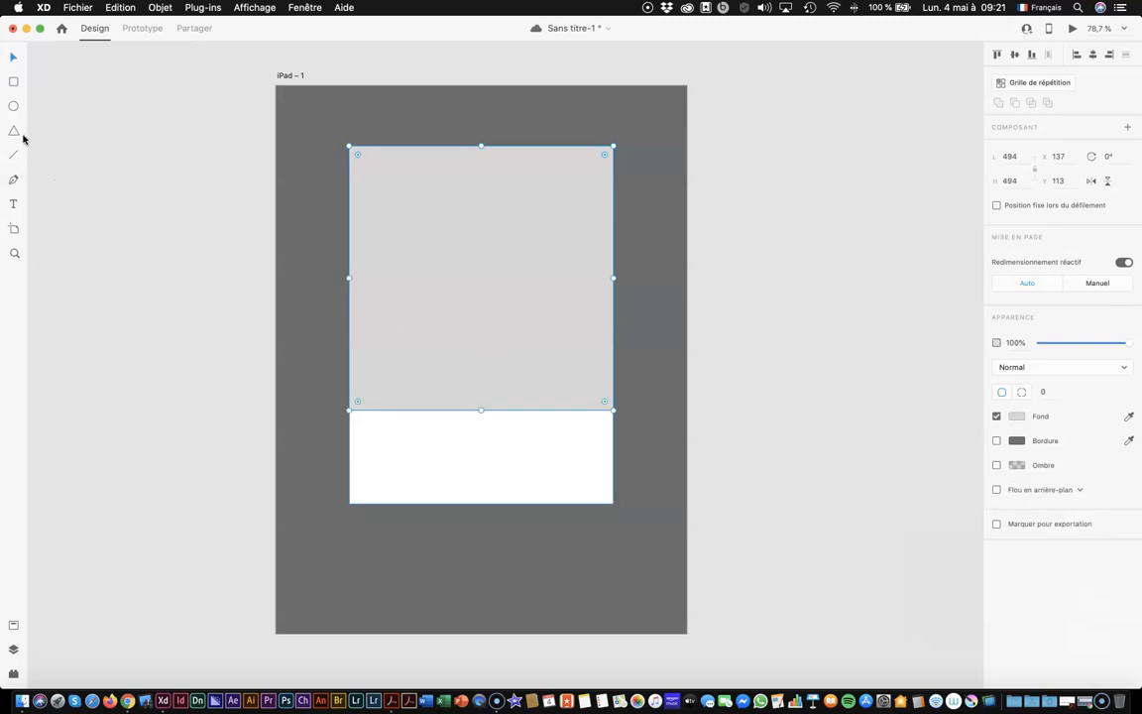
Draw a circle about 35 px in diameter below the white rectangle at about X 241, Y 840
left_click(12, 106)
mouse_move(405, 537)
left_mouse_down()
mouse_move(511, 618)
mouse_move(486, 614)
mouse_move(424, 551)
mouse_move(462, 591)
mouse_move(493, 601)
mouse_move(447, 568)
mouse_move(480, 612)
mouse_move(407, 539)
mouse_move(423, 565)
left_mouse_up()
left_click(12, 56)
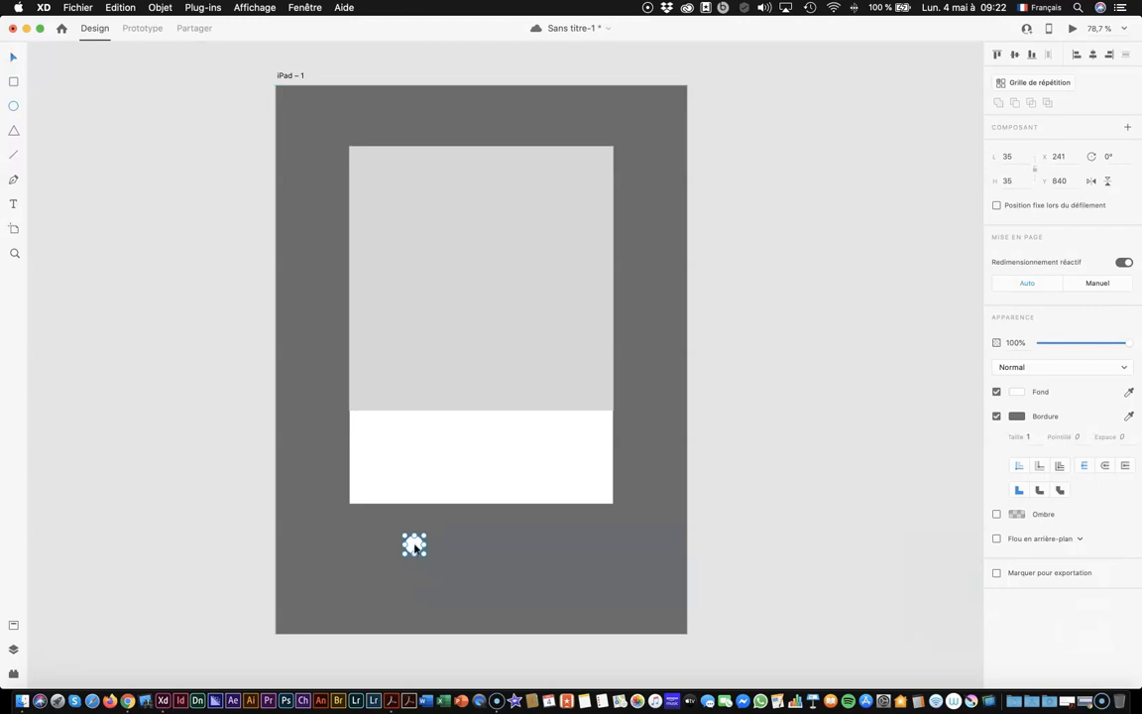
Try copying the circle sideways to about X 299, Y 840, and delete the copy
key("alt")
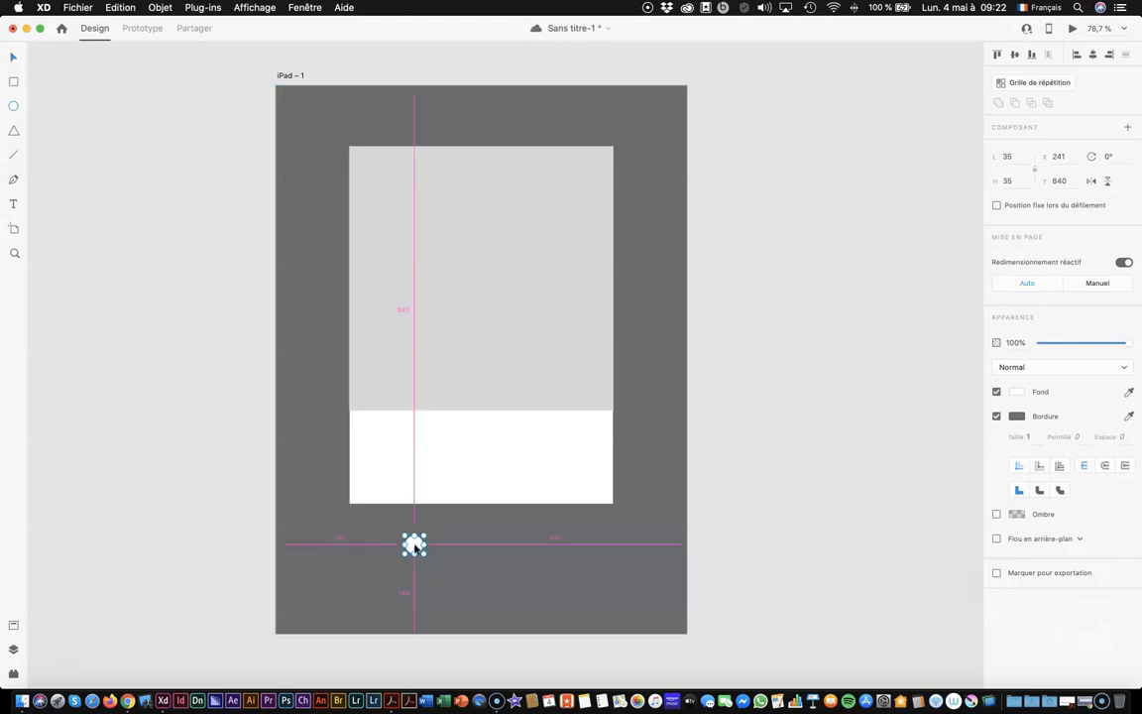
key("alt")
left_click_drag(415, 545, 446, 546)
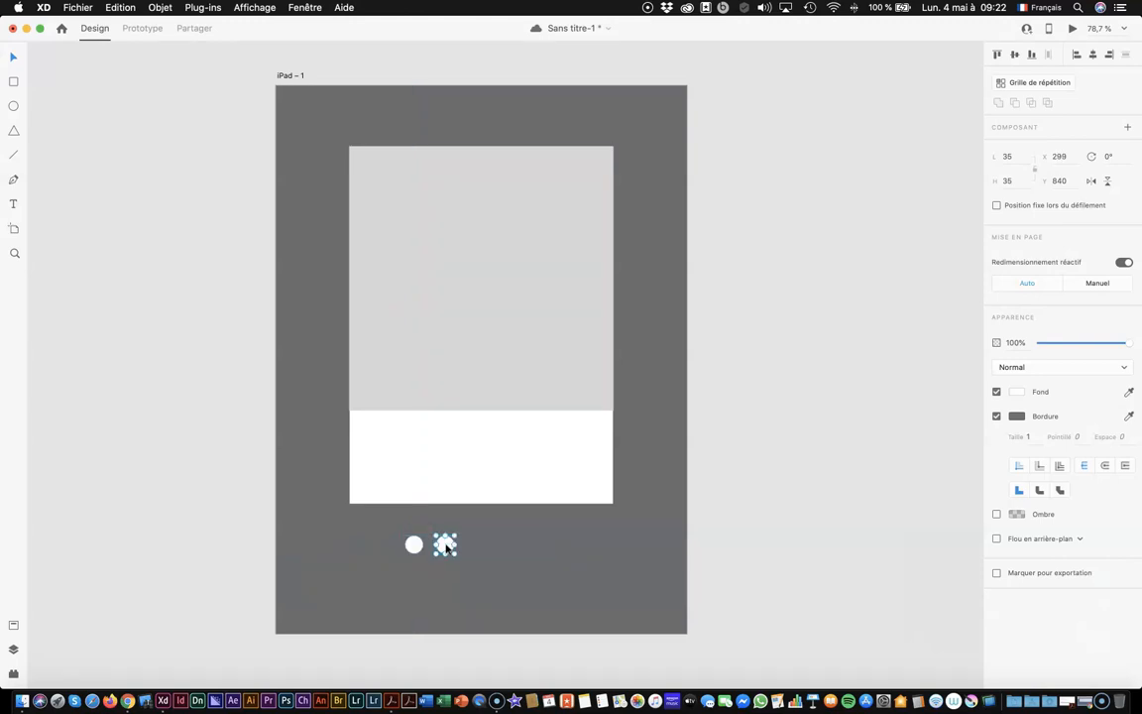
key("Delete")
left_click(415, 545)
left_click_drag(414, 545, 445, 547)
key("Delete")
Copy the circle to form an evenly spaced row of three, with the last one at about X 363, Y 840
left_click(414, 545)
left_click_drag(414, 545, 480, 545)
scroll(481, 545, "up", 5)
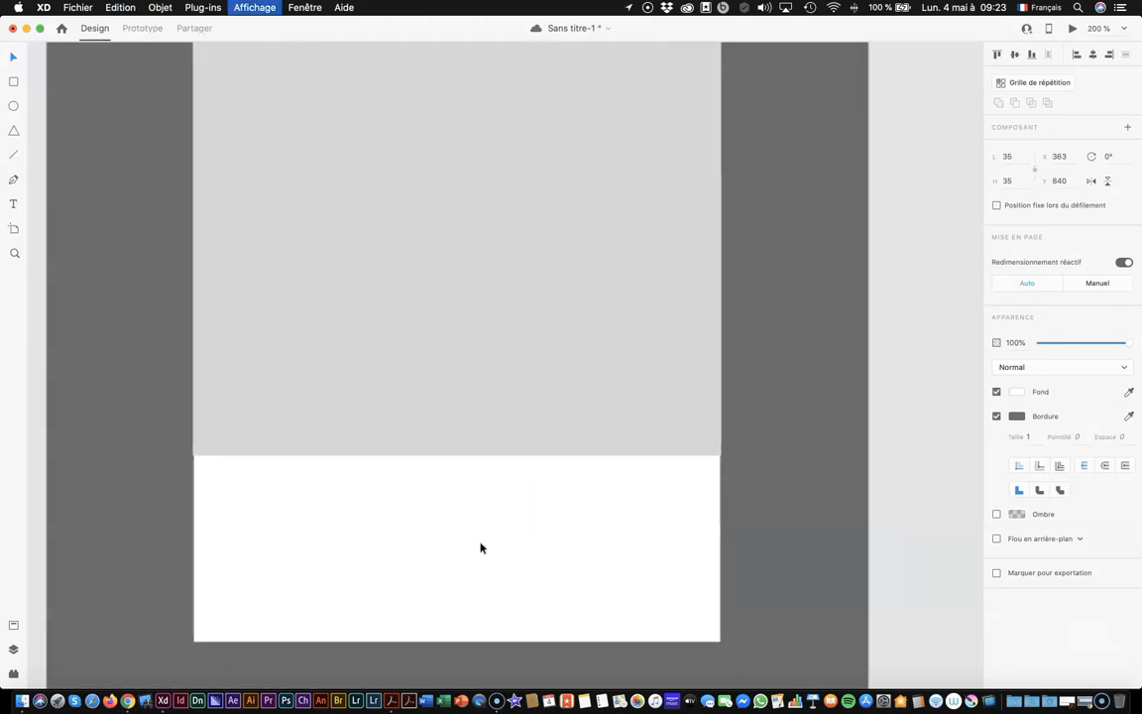
scroll(481, 547, "down", 3)
scroll(480, 547, "left", 1)
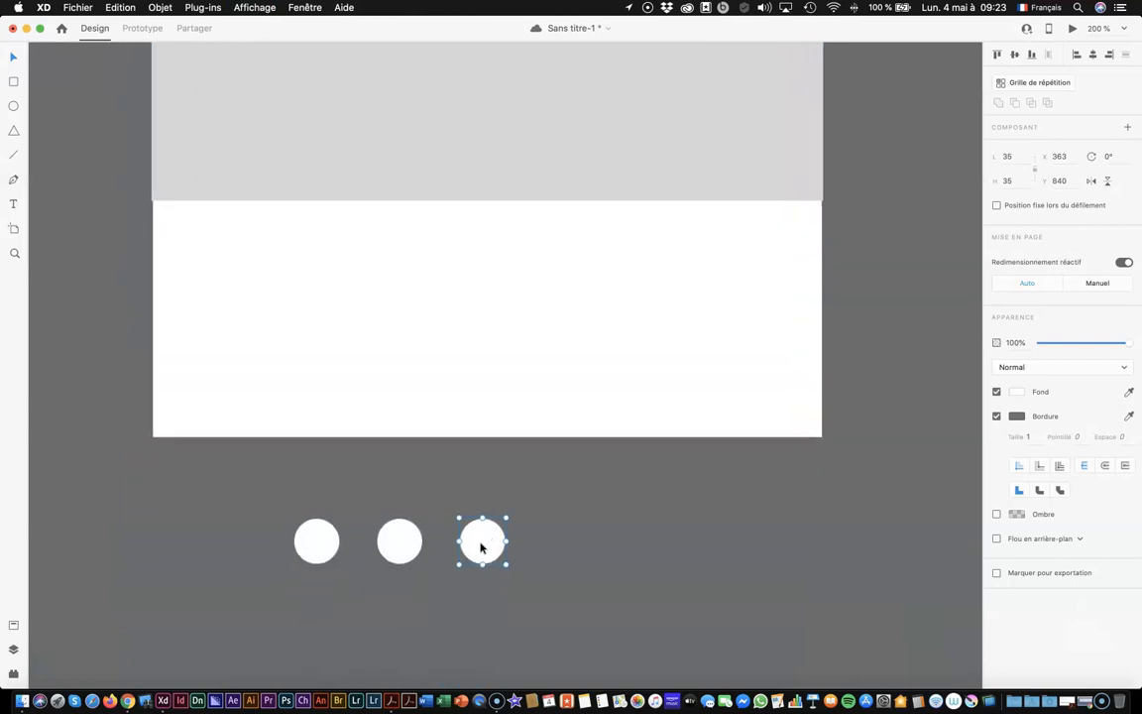
Try shifting the third circle to about X 373 and the middle one to about X 312, and undo the moves
key("super+equal")
left_click(499, 553)
left_click(398, 568)
left_click_drag(519, 562, 523, 564)
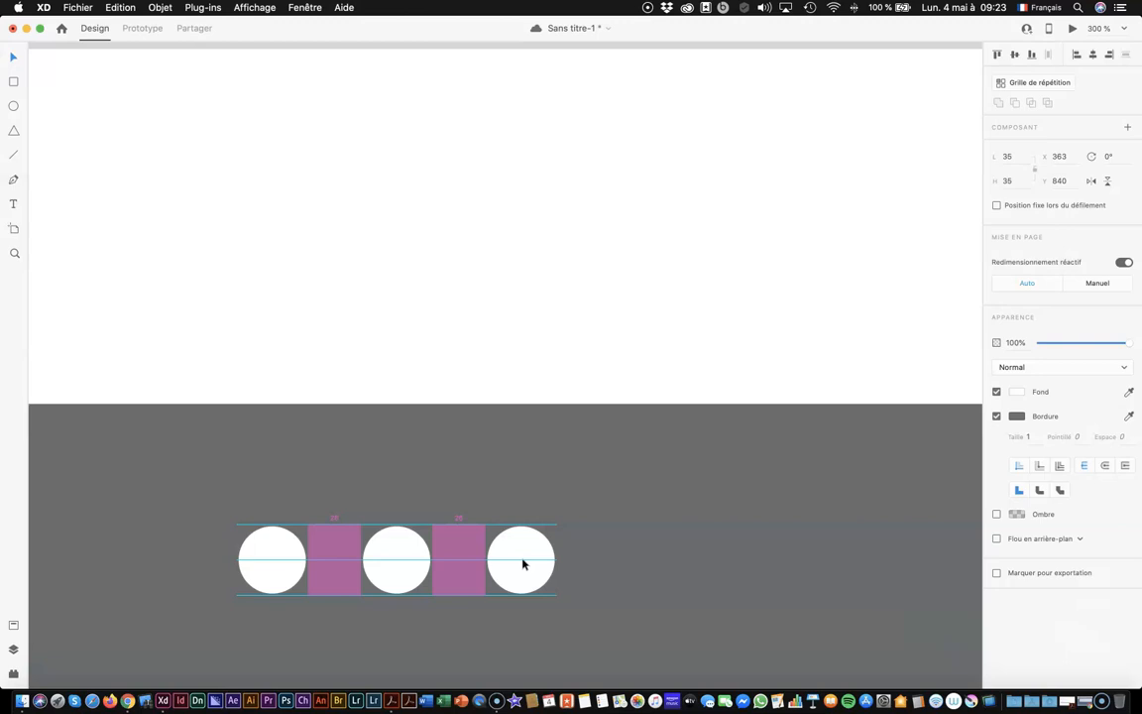
left_click_drag(524, 564, 540, 562)
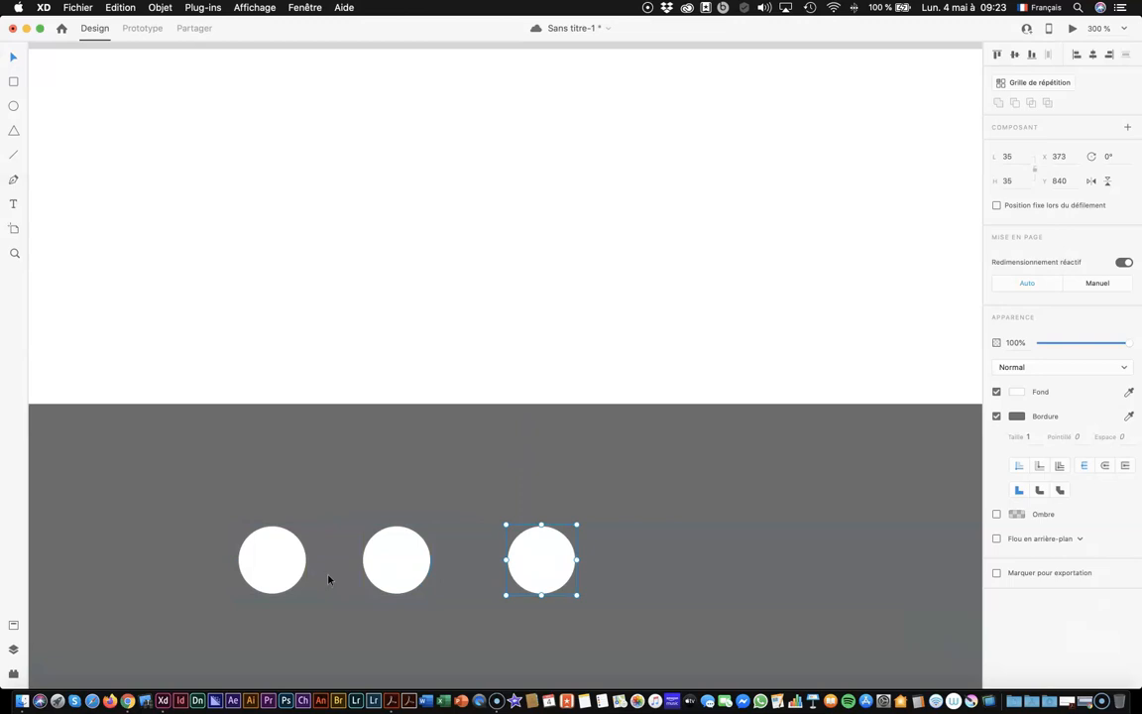
left_click_drag(406, 575, 420, 574)
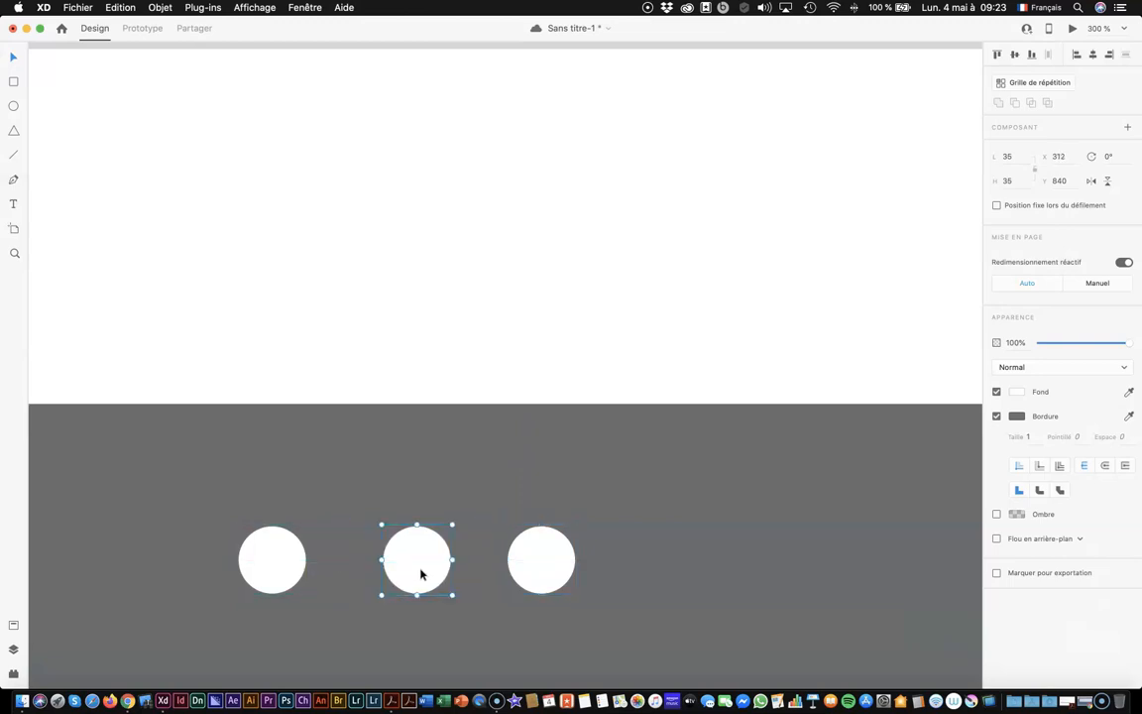
key("super+z")
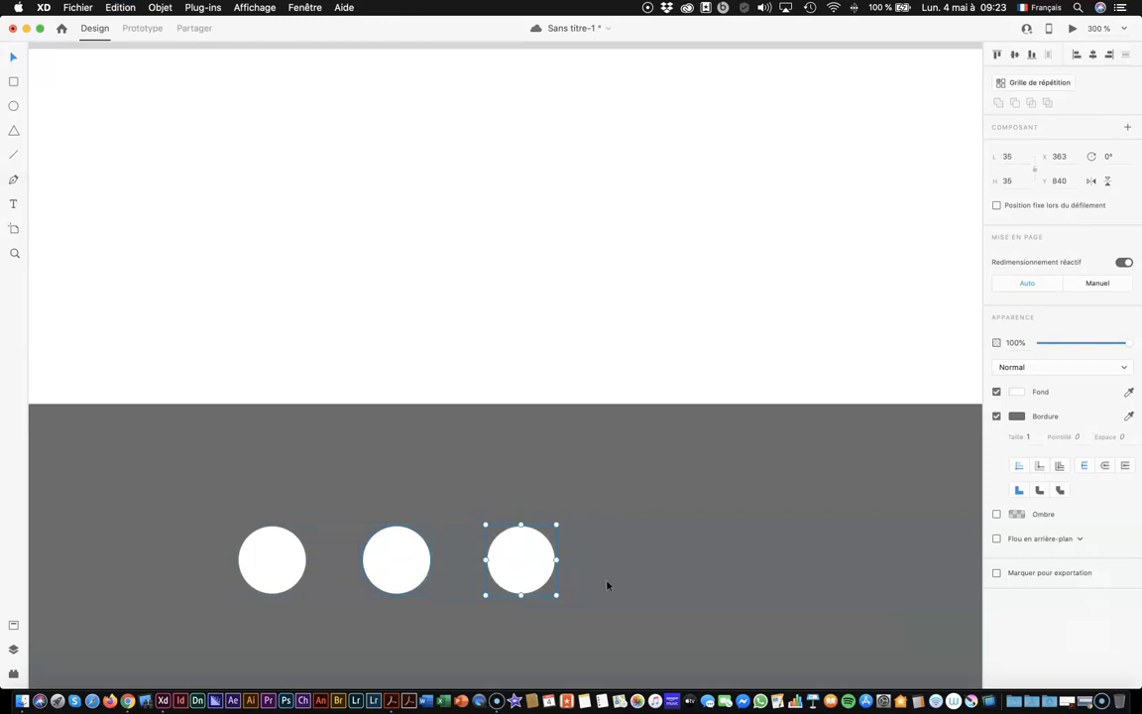
key("super+z")
Copy and paste a circle, place it third in the row at the same spacing, and select all three circles
key("super+c")
key("super+v")
left_click_drag(405, 568, 529, 571)
left_click(395, 565)
left_click(261, 565, "shift")
left_click(536, 566, "shift")
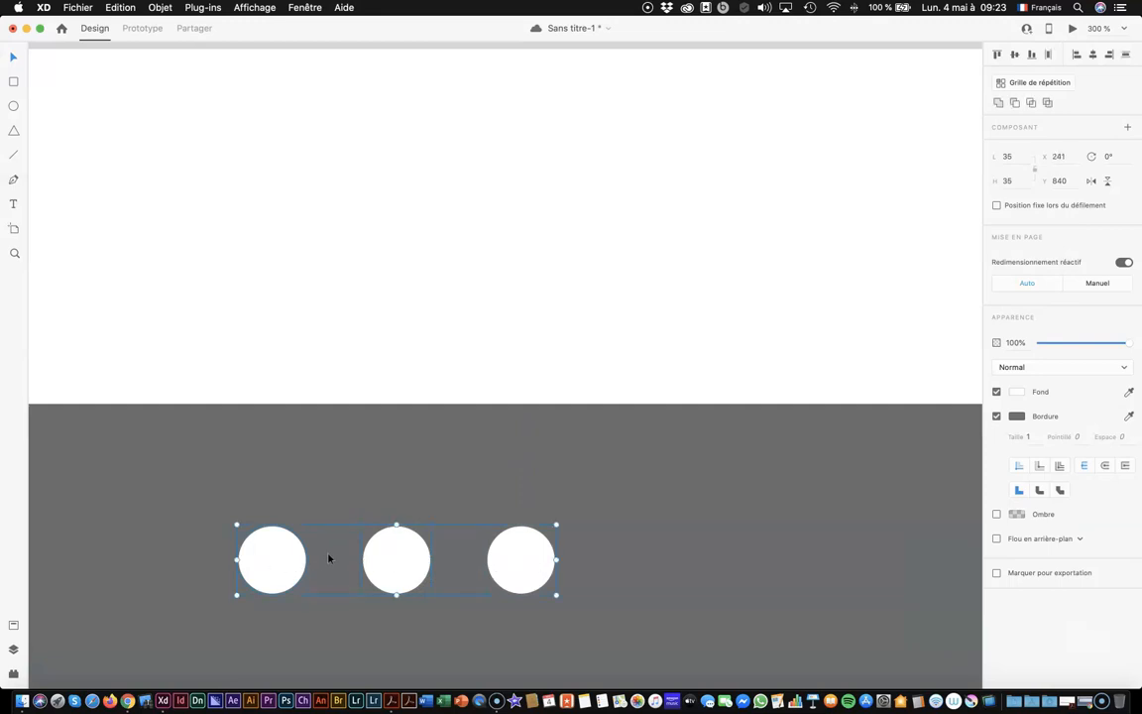
Group the three circles and shift the group to about X 274, Y 843
key("super+g")
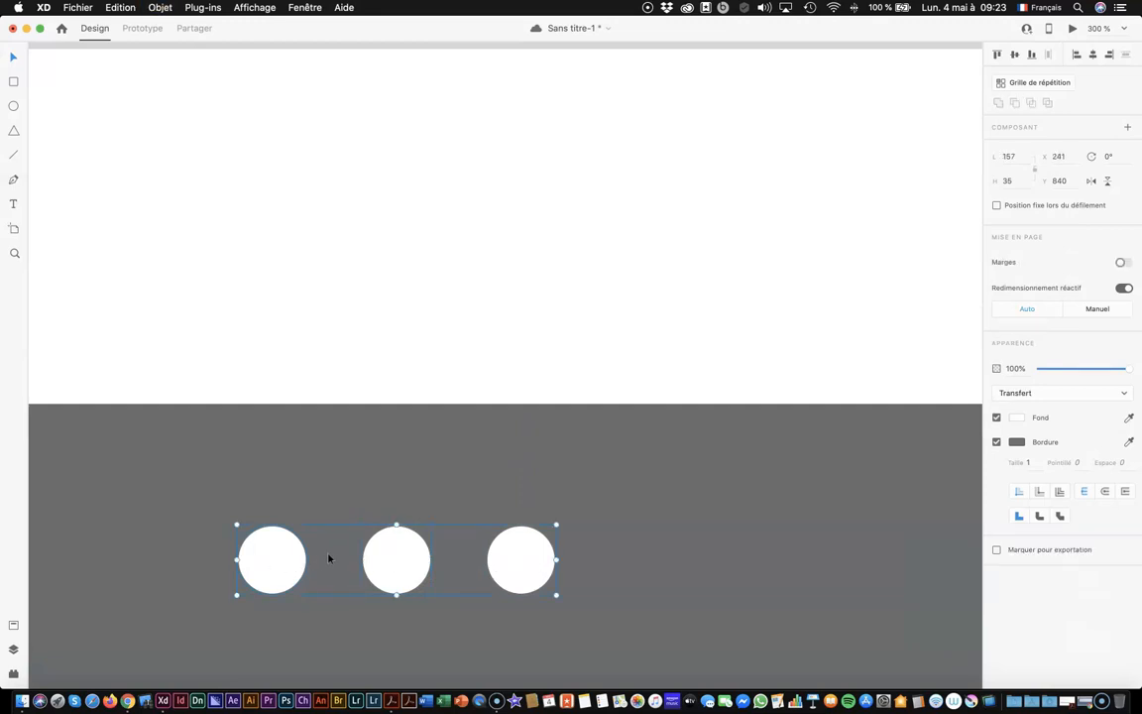
left_click_drag(286, 562, 300, 562)
left_click_drag(340, 563, 357, 522)
left_click(417, 580)
key("Delete")
left_click_drag(444, 541, 456, 586)
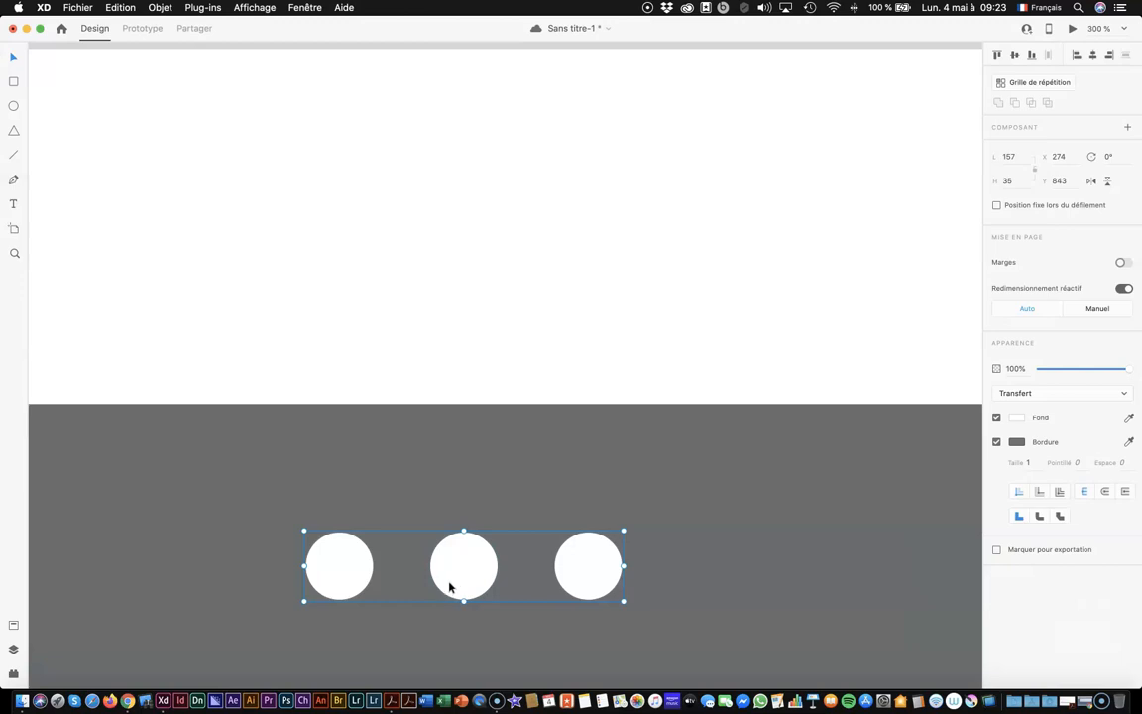
left_click(158, 8)
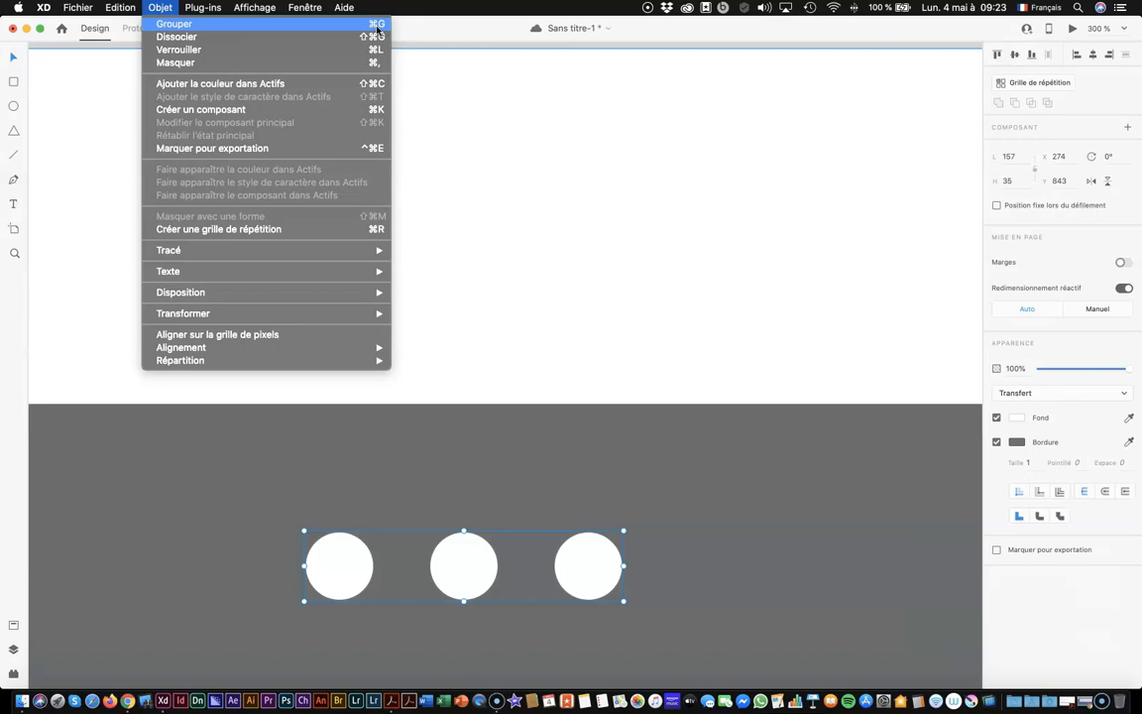
left_click(753, 577)
Centre the circle group beneath the white frame at about X 306, Y 823, and save the document
key("super+1")
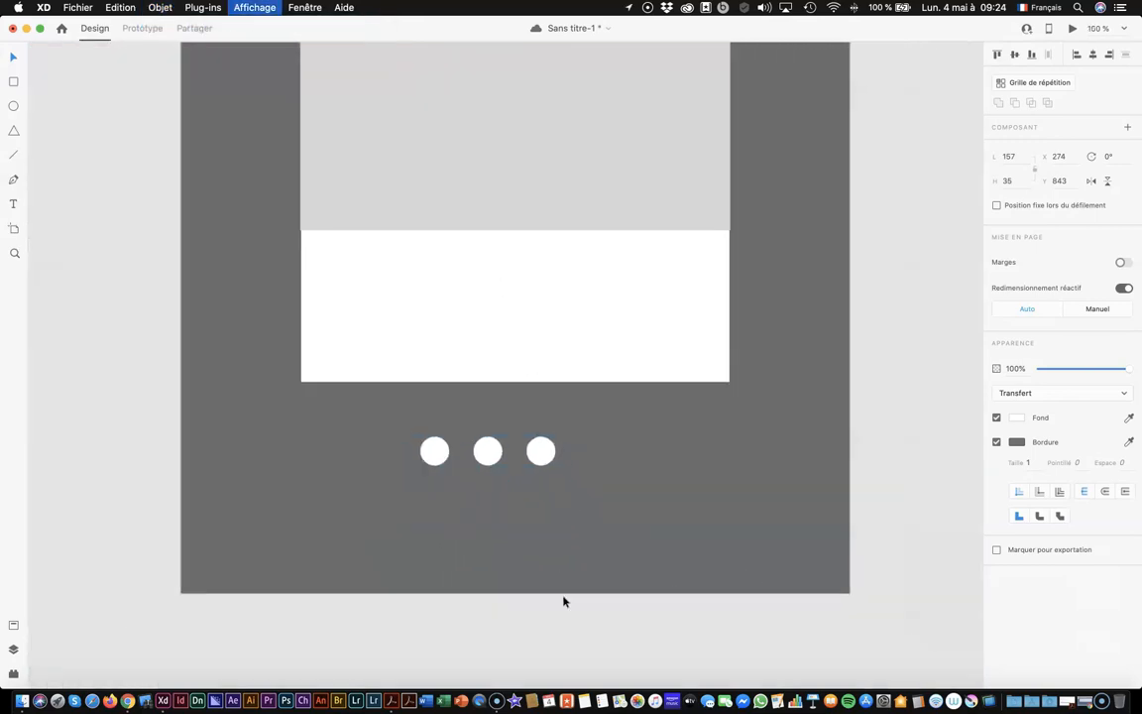
scroll(445, 584, "up", 2)
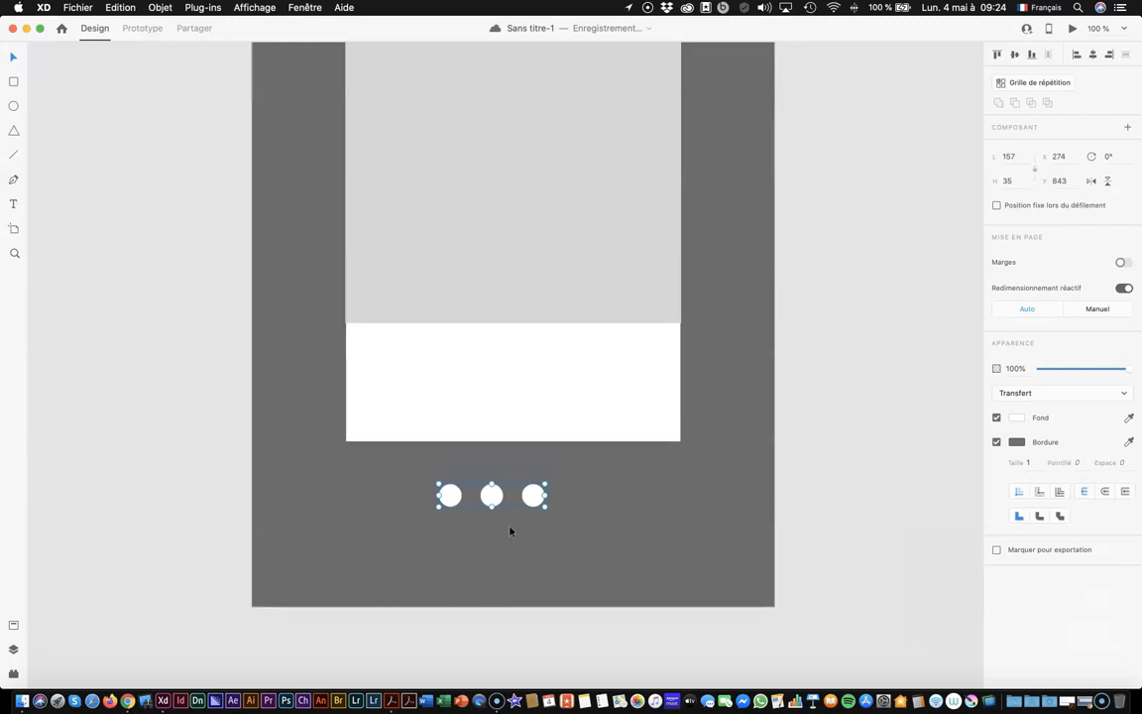
left_click_drag(491, 495, 512, 483)
left_click(540, 625)
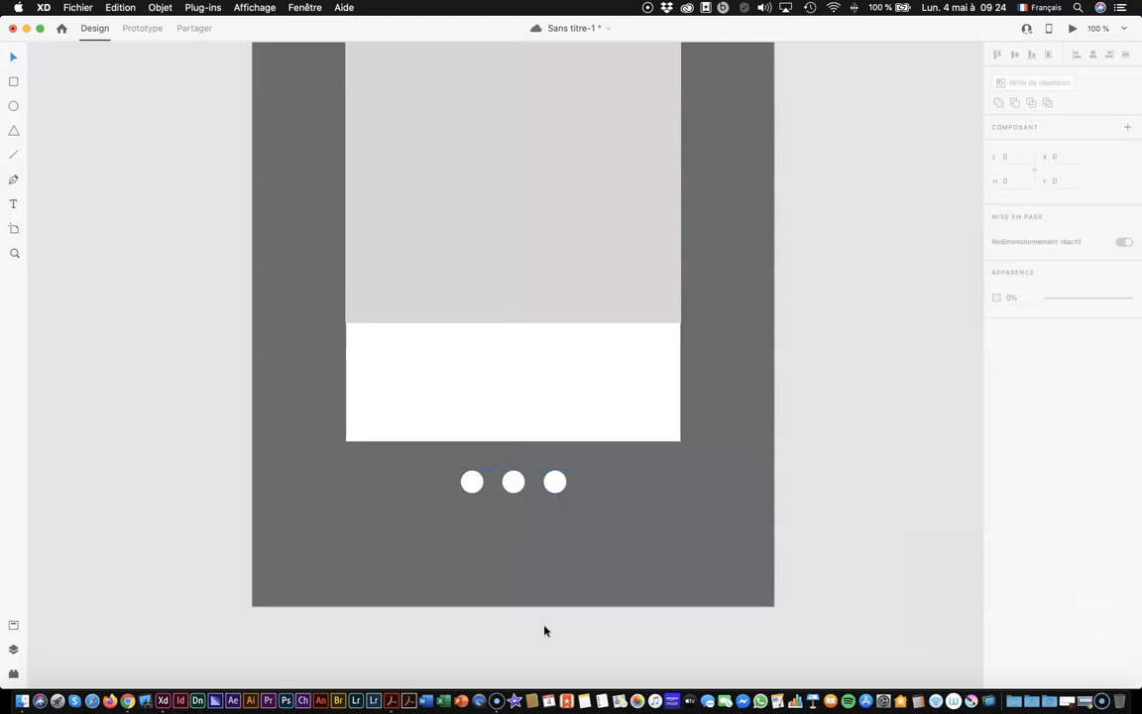
left_click(469, 493)
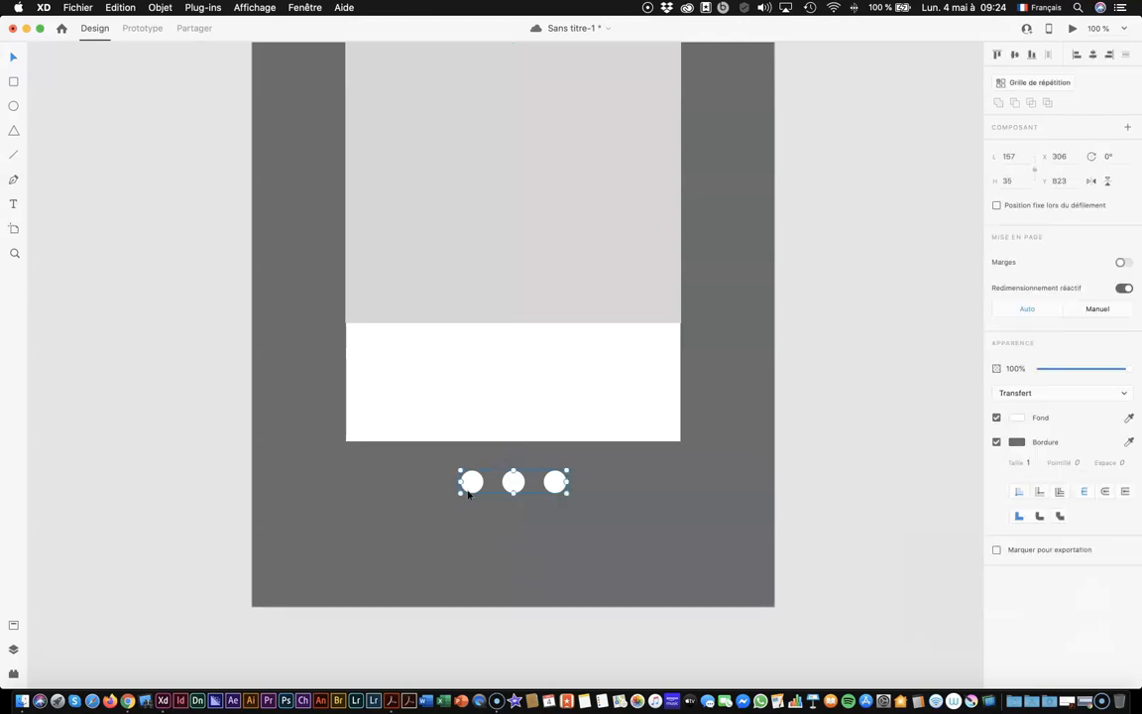
scroll(468, 493, "up", 5)
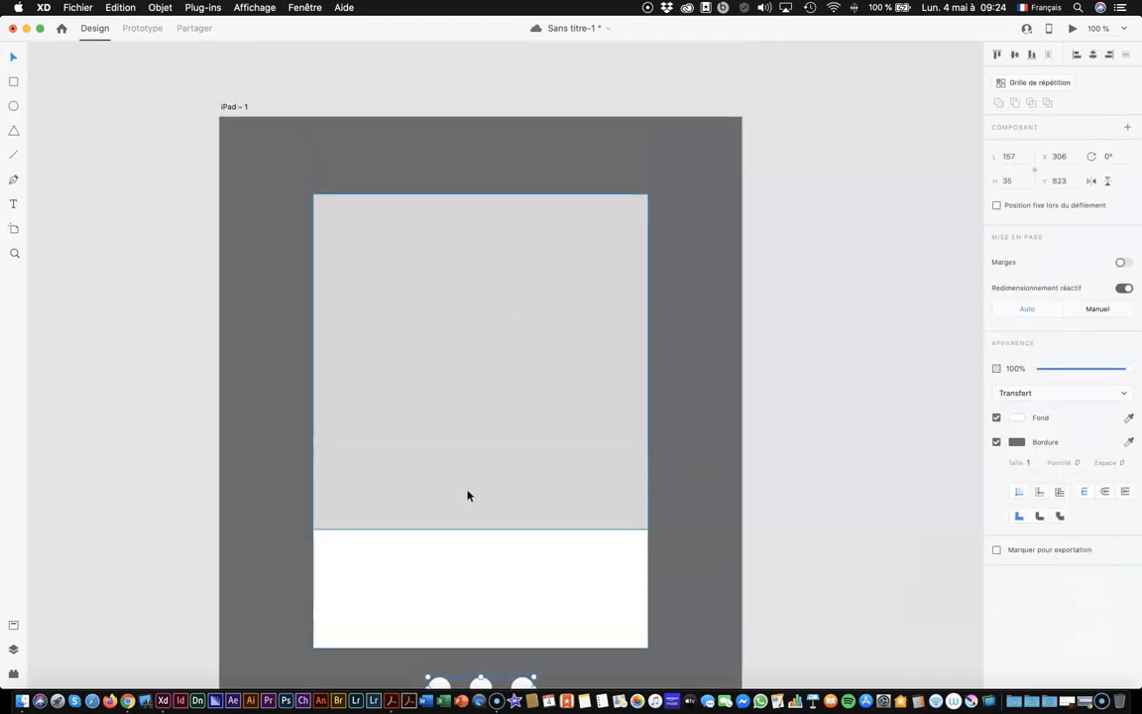
scroll(468, 494, "down", 5)
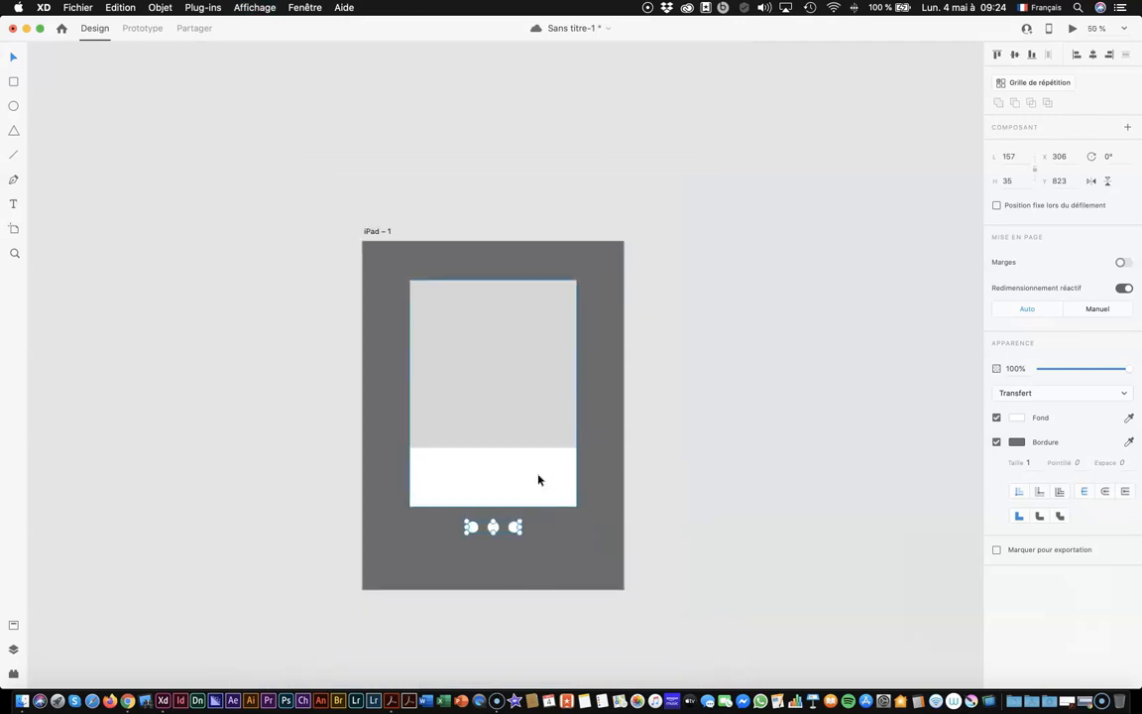
scroll(466, 362, "up", 4)
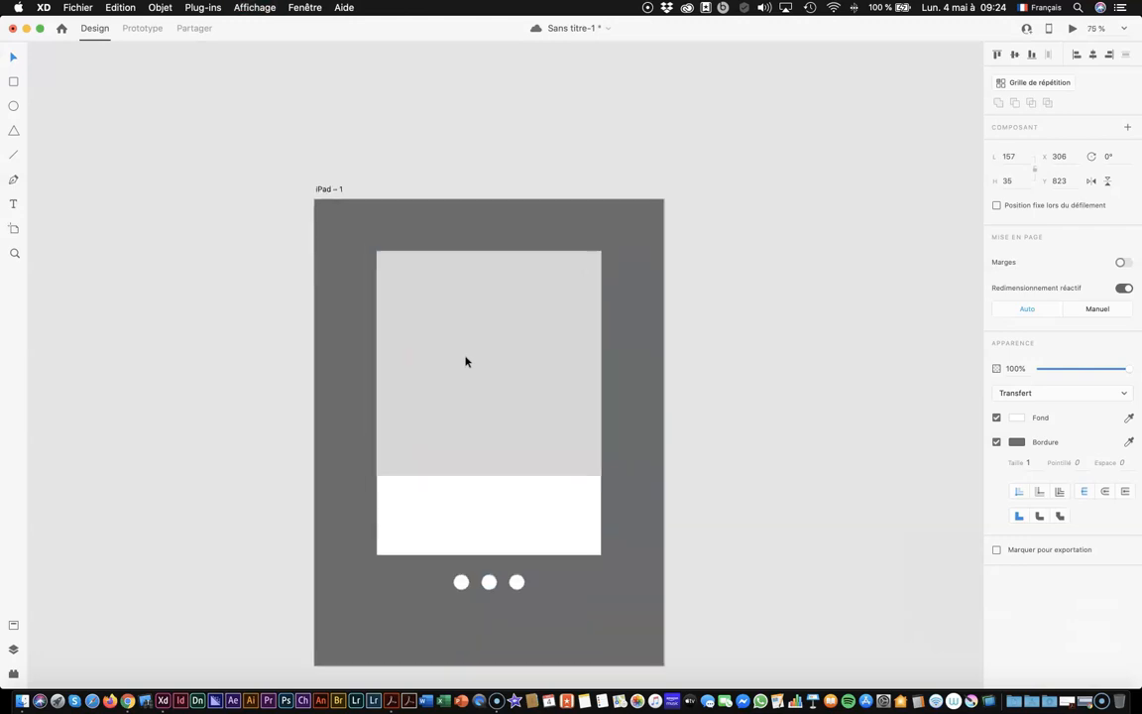
scroll(466, 362, "down", 1)
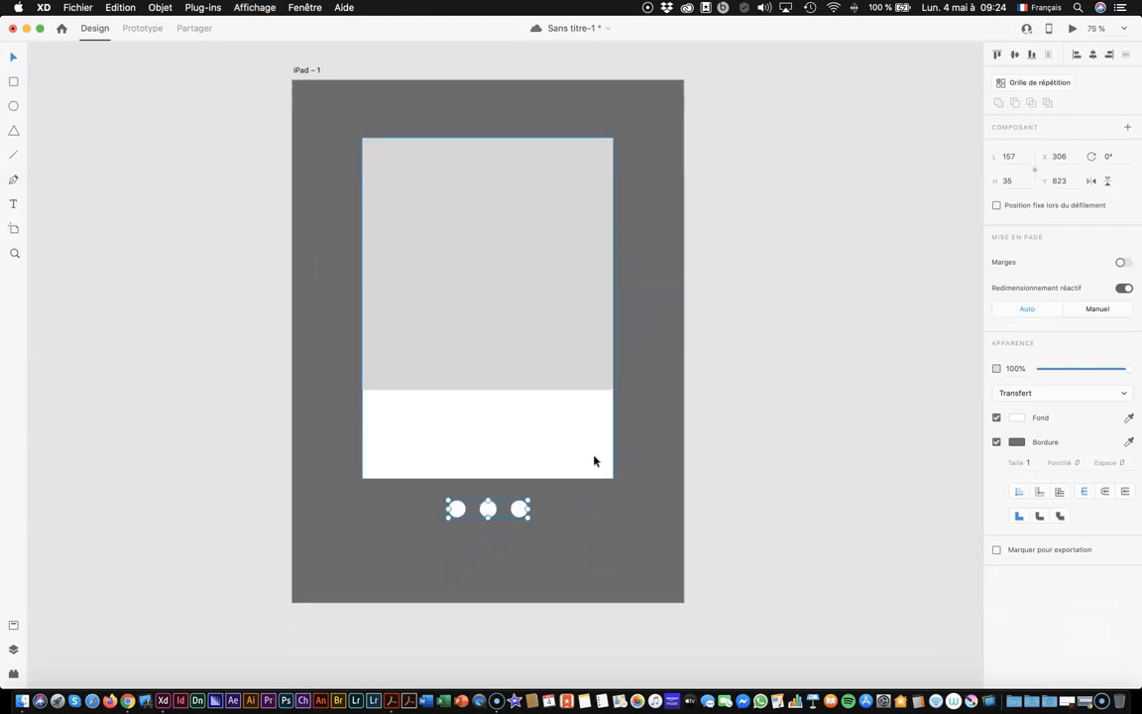
key("super+s")
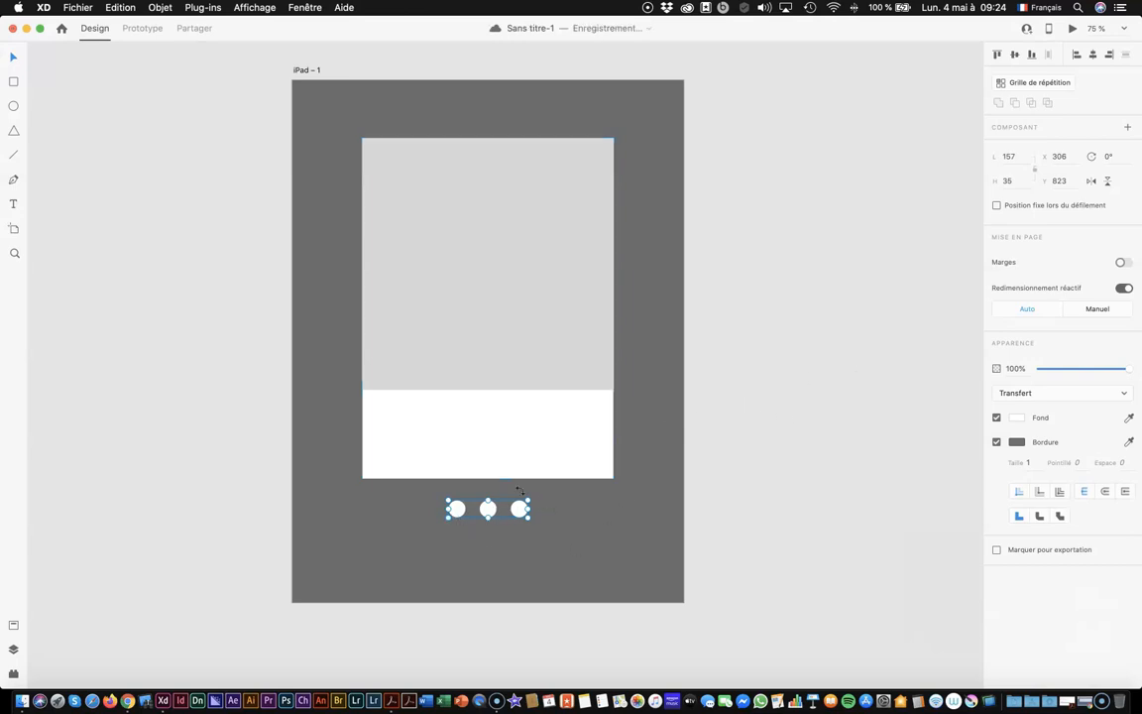
Make the first circle of the group borderless with a black fill (RGB 0, 0, 0), and store that black as a swatch
left_click(454, 562)
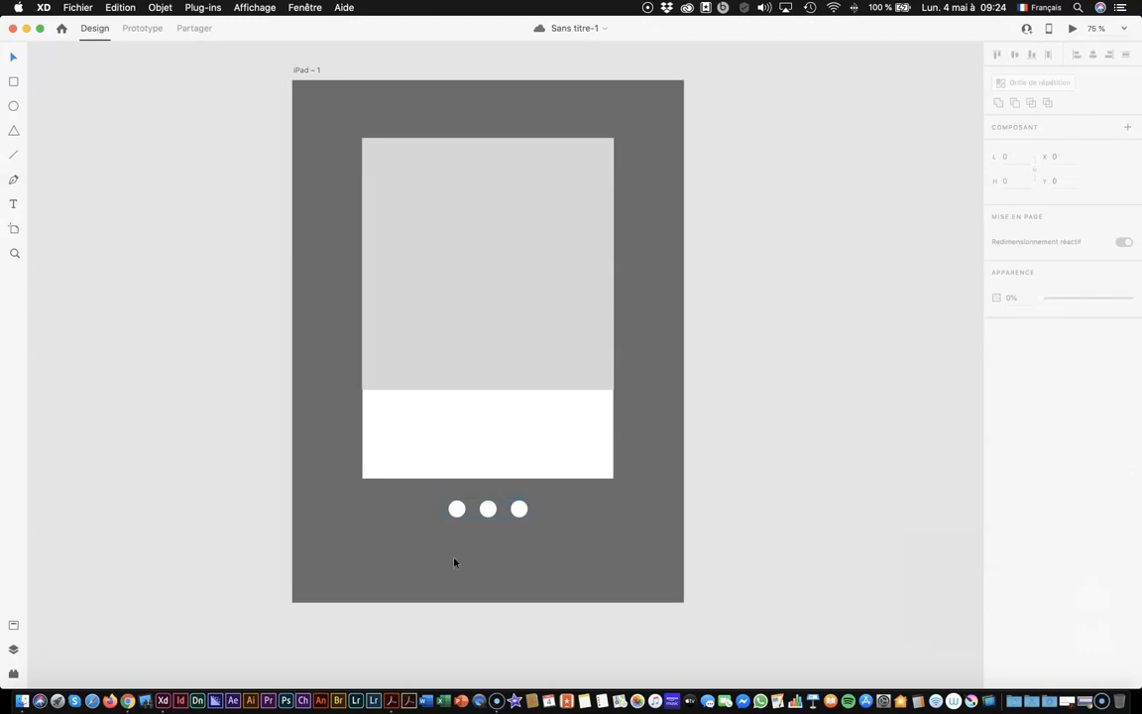
left_click(455, 513)
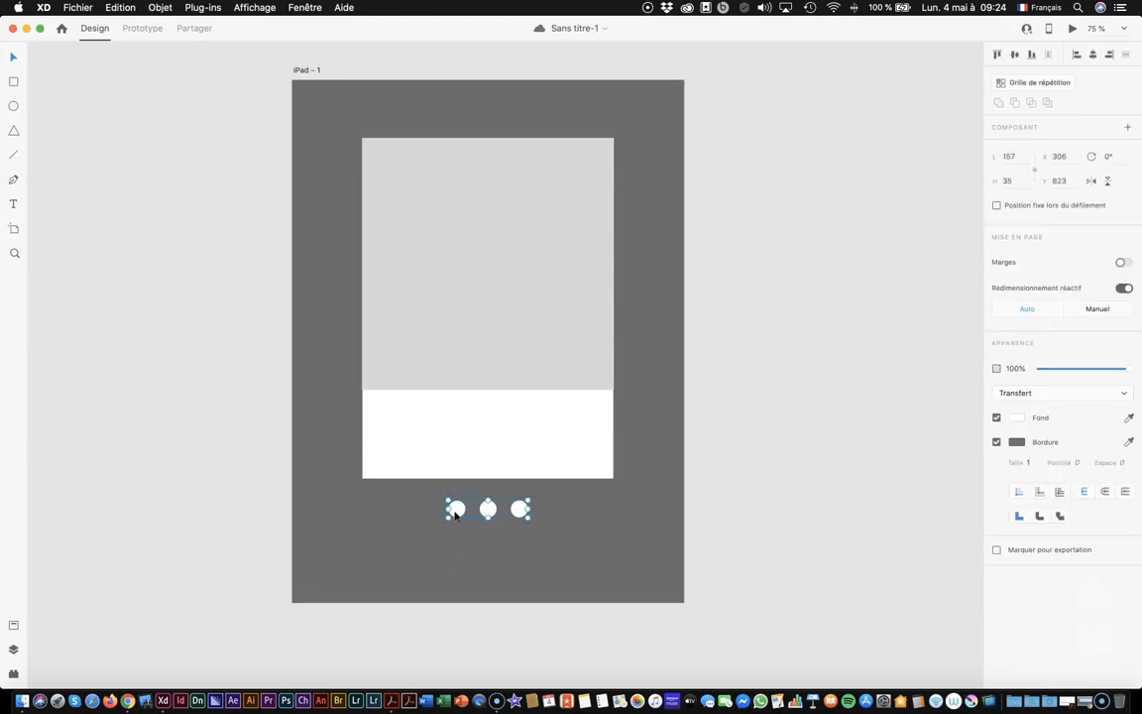
left_click(242, 504)
double_click(455, 513)
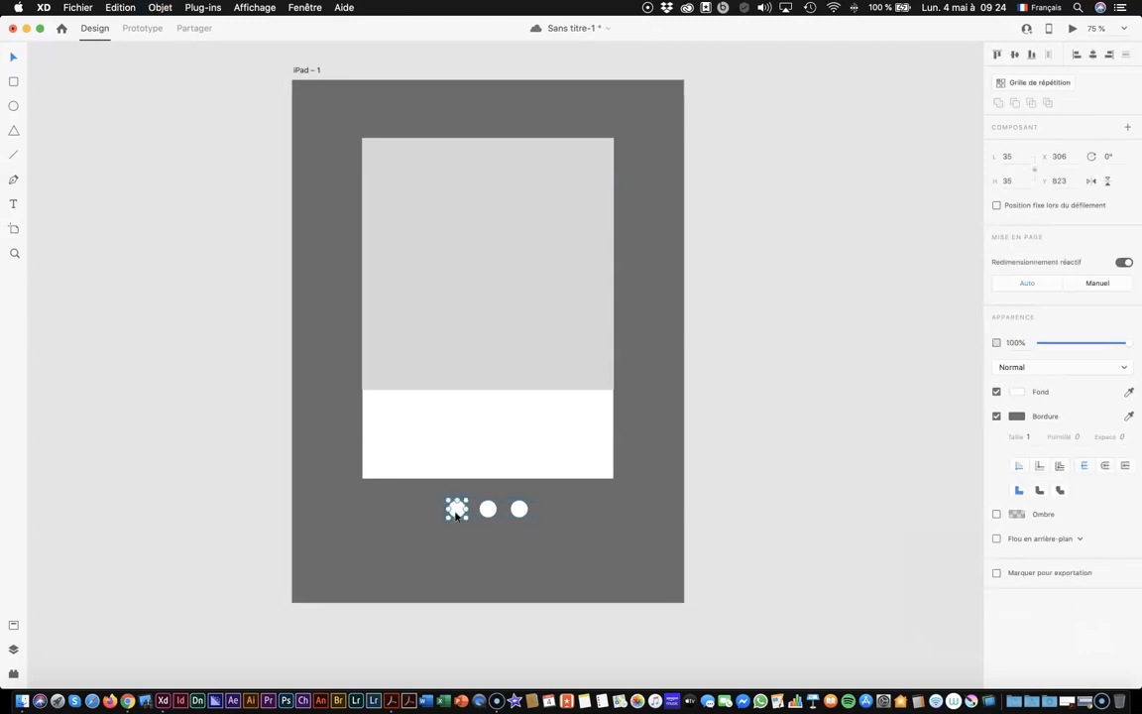
left_click(996, 416)
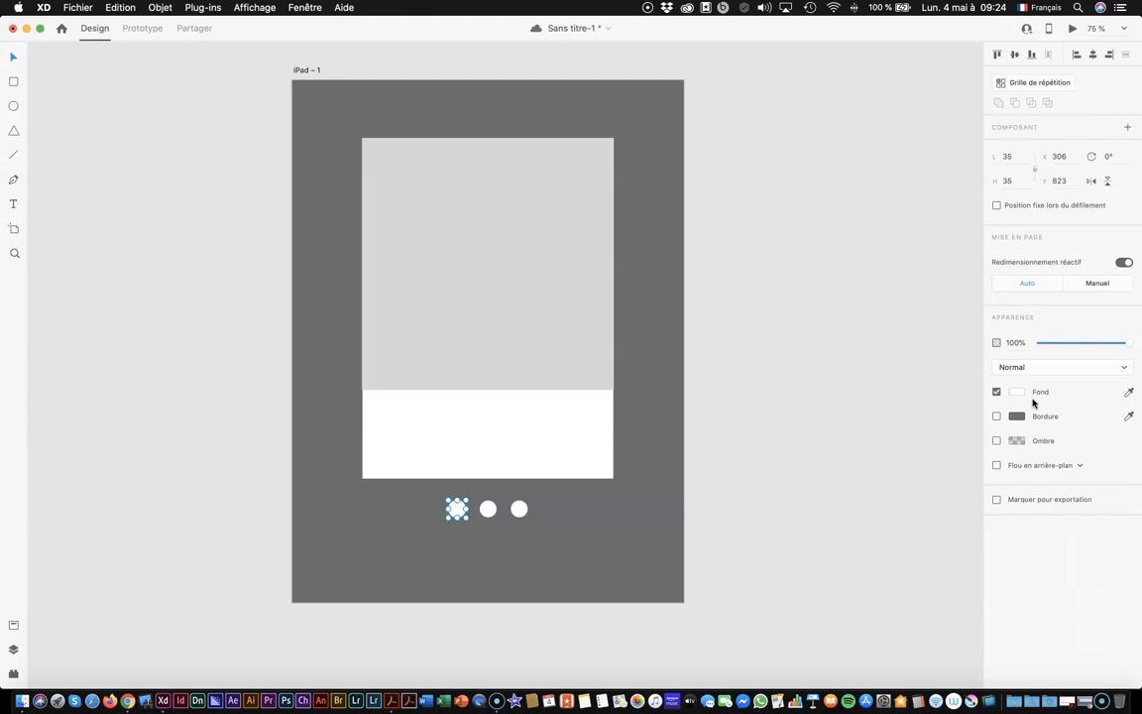
left_click(1022, 393)
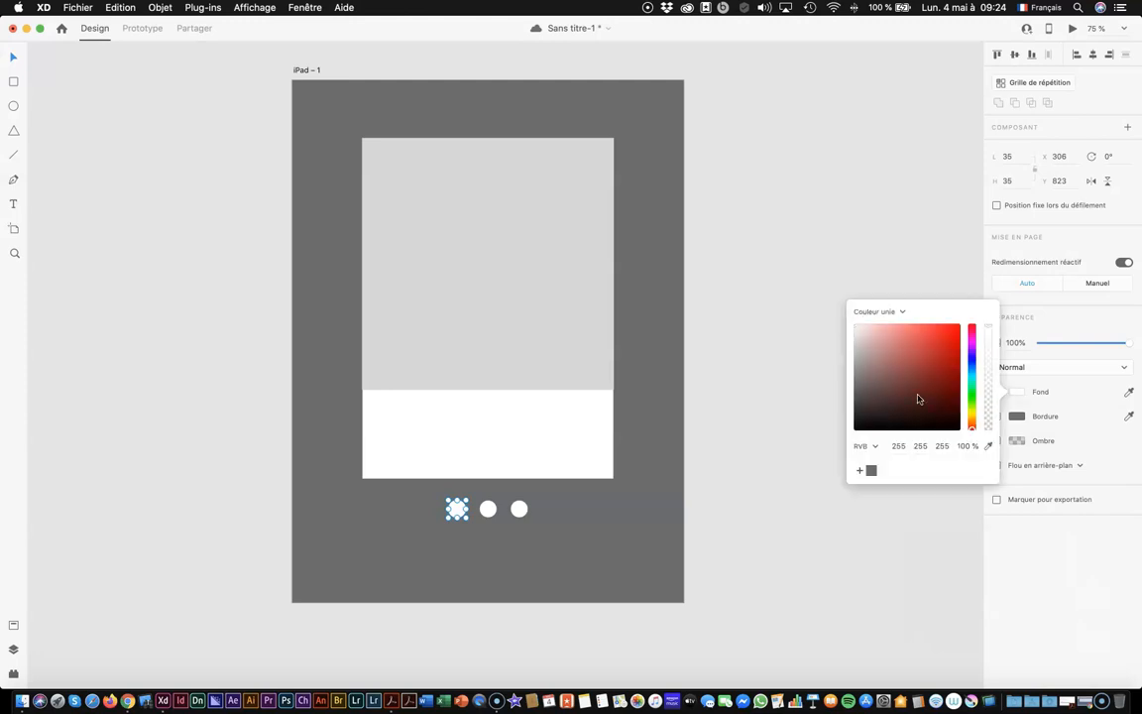
left_click(854, 429)
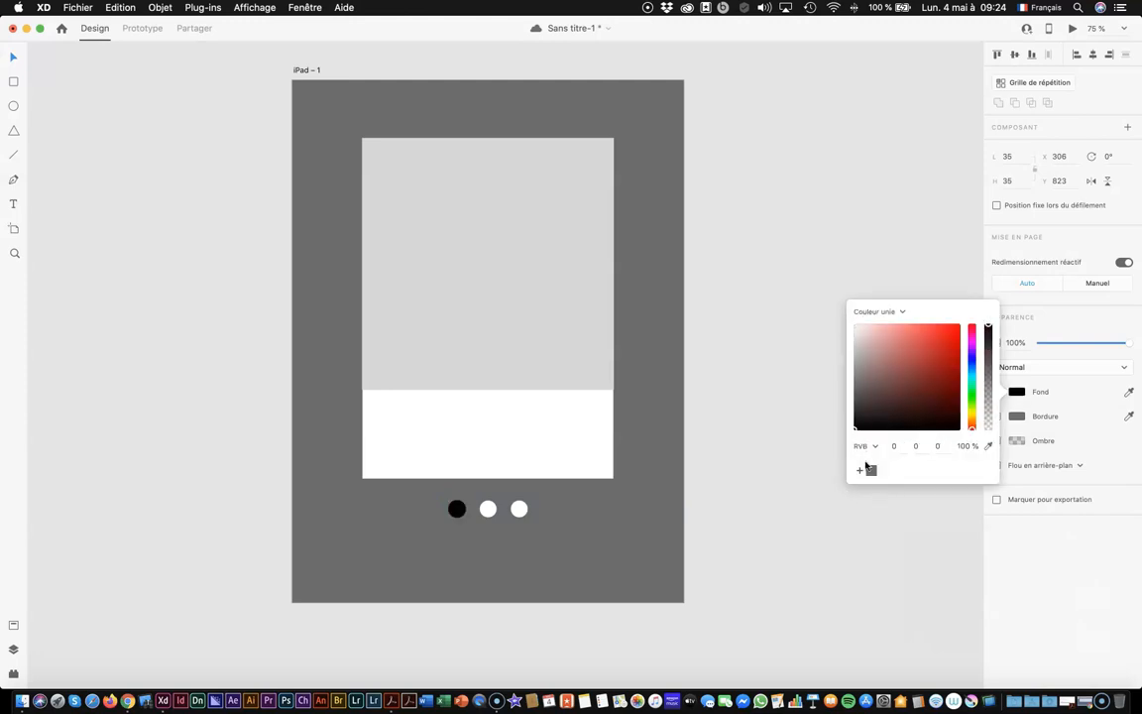
left_click(859, 470)
left_click(488, 509)
left_click(606, 513)
left_click(488, 509)
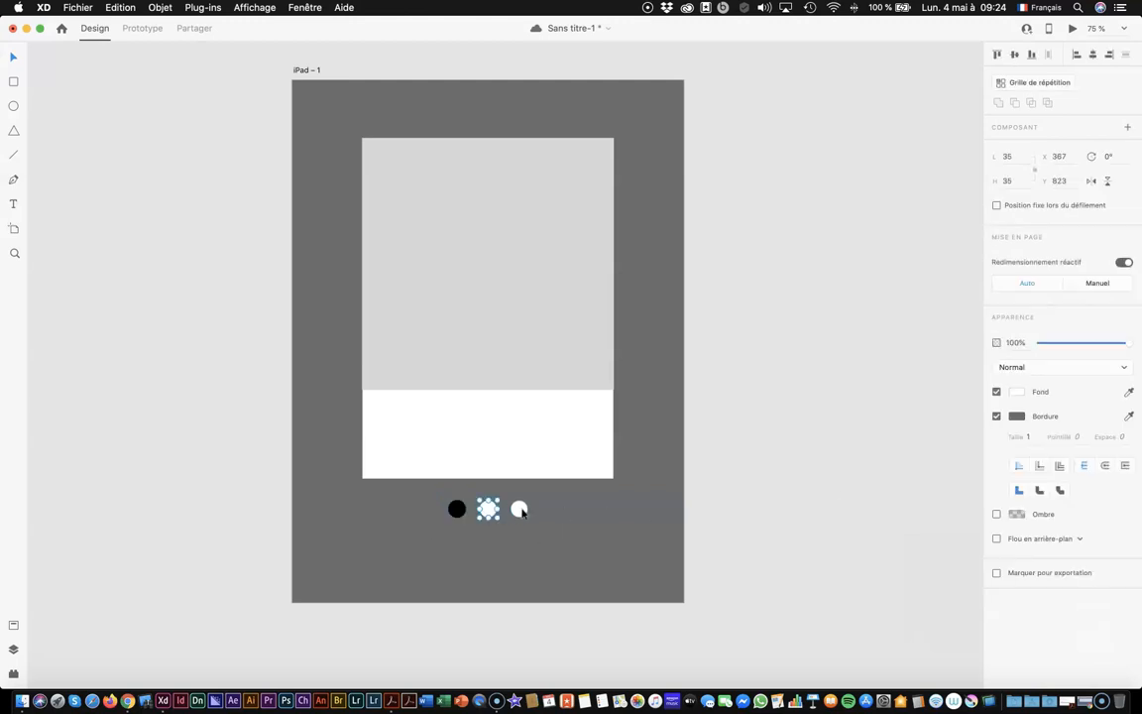
left_click(521, 511, "shift")
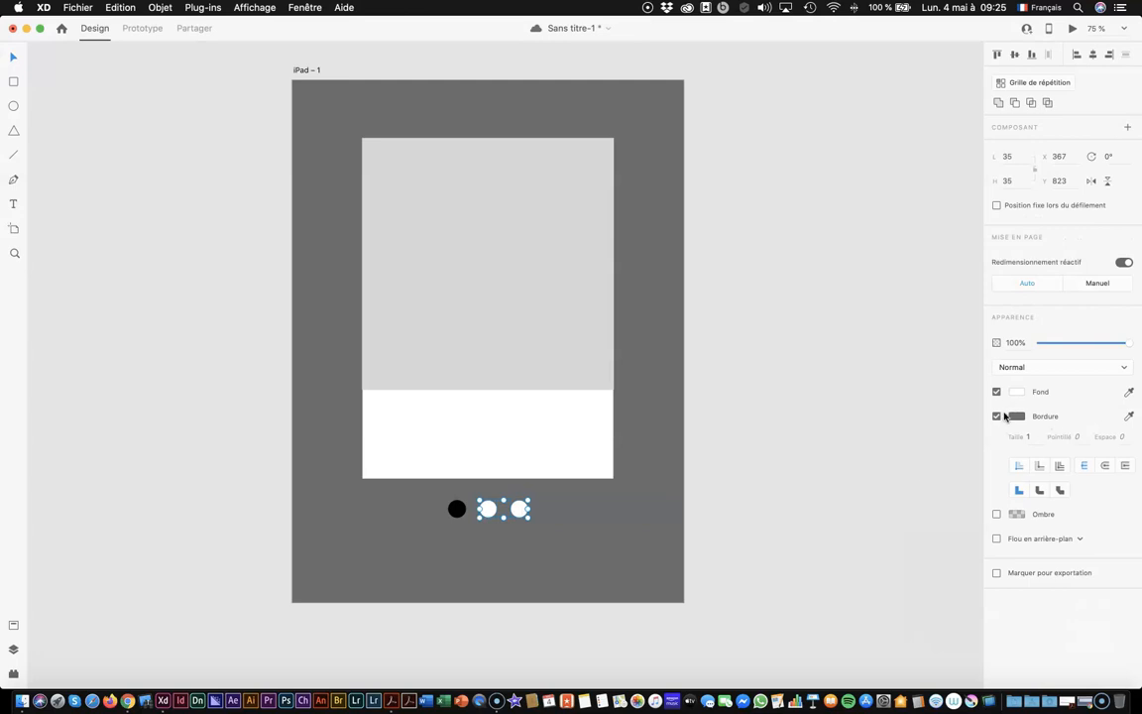
left_click(504, 520)
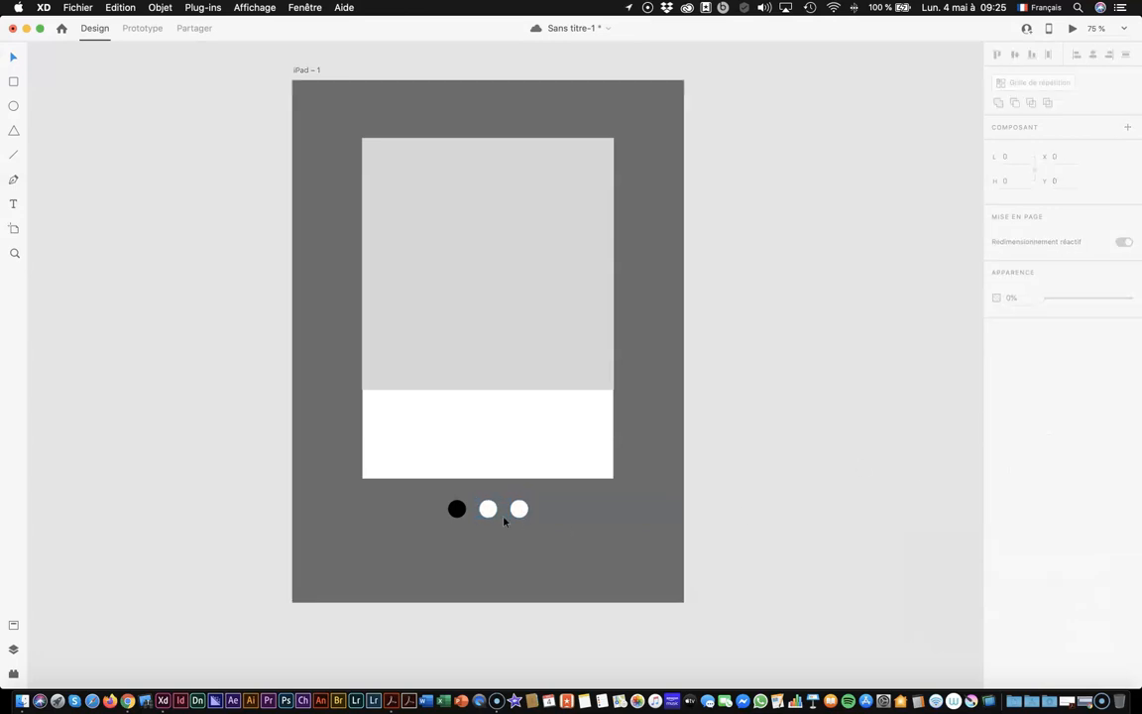
Add the text "Artiste" in the white area below the grey image placeholder, at about X 185, Y 642
scroll(494, 519, "up", 3)
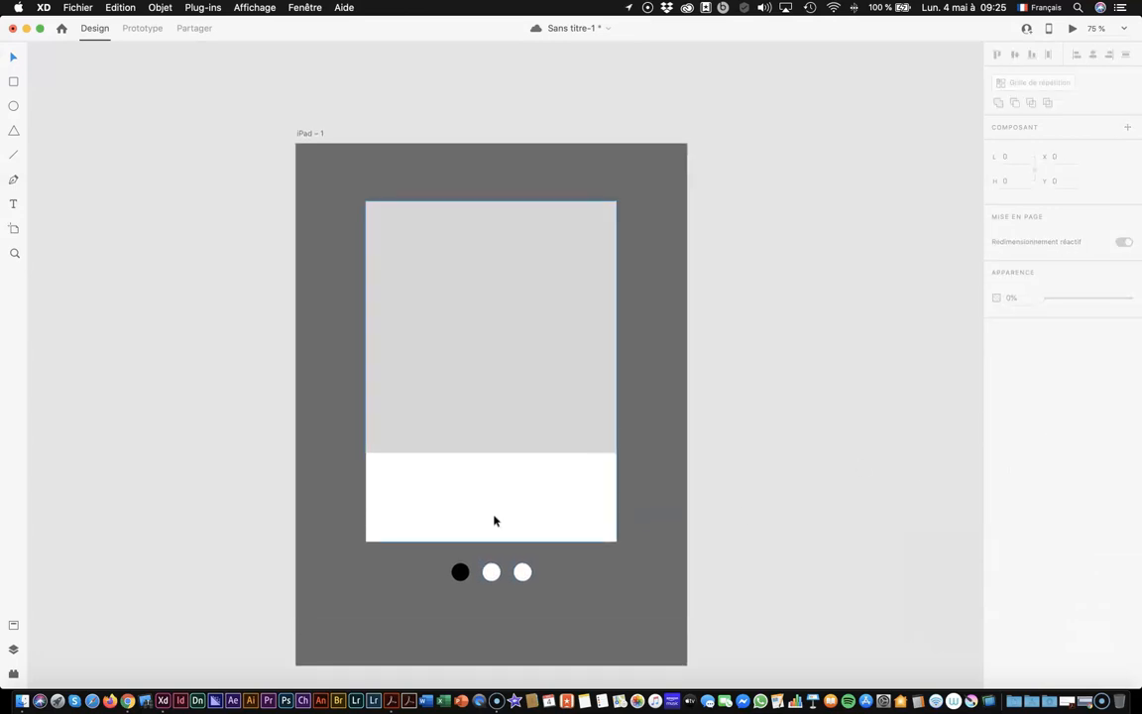
scroll(494, 519, "down", 1)
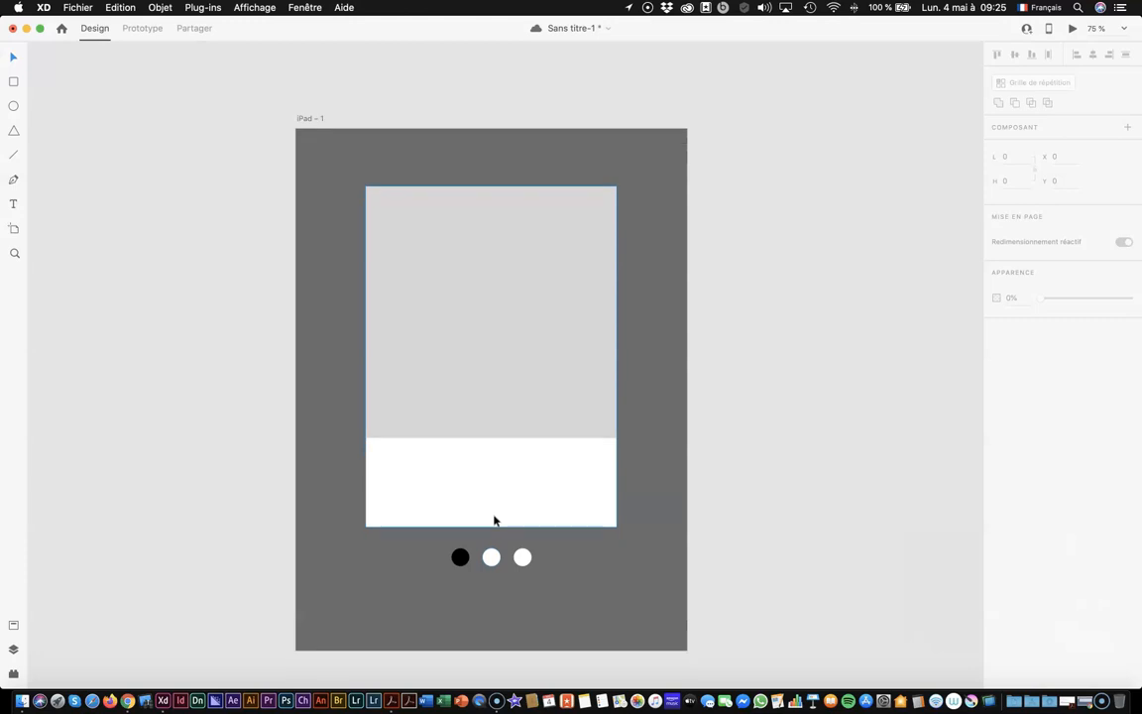
left_click(495, 519)
mouse_move(494, 519)
left_mouse_down()
mouse_move(551, 522)
mouse_move(494, 521)
left_mouse_up()
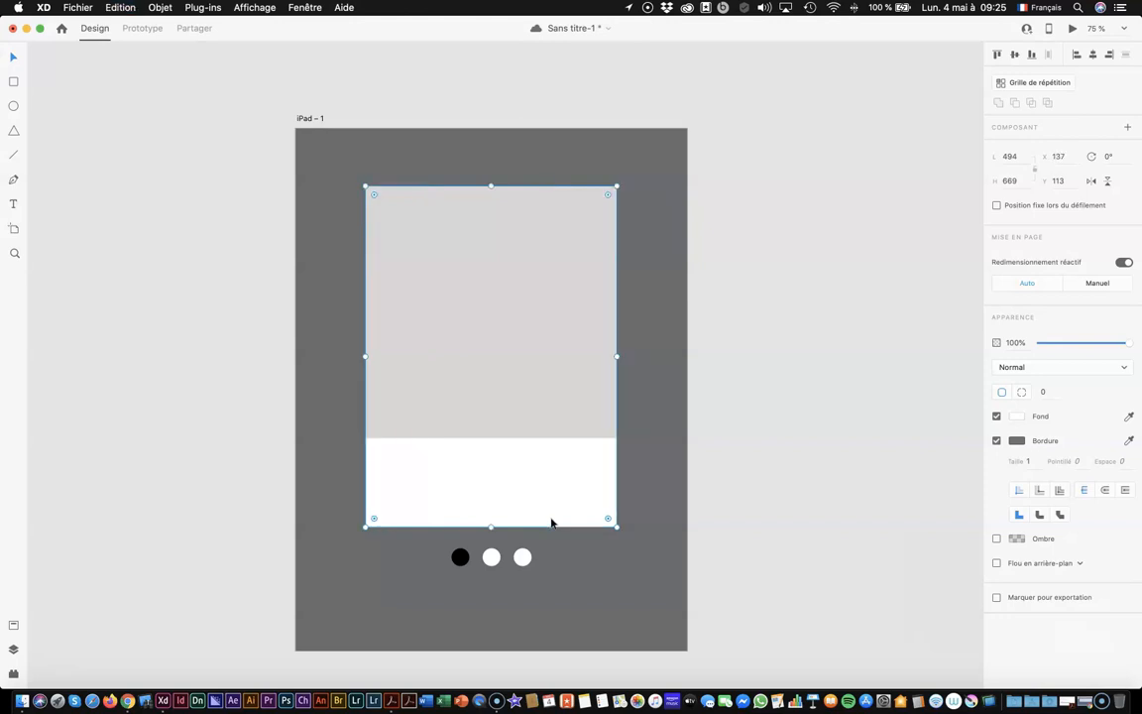
left_click(13, 205)
left_click(388, 462)
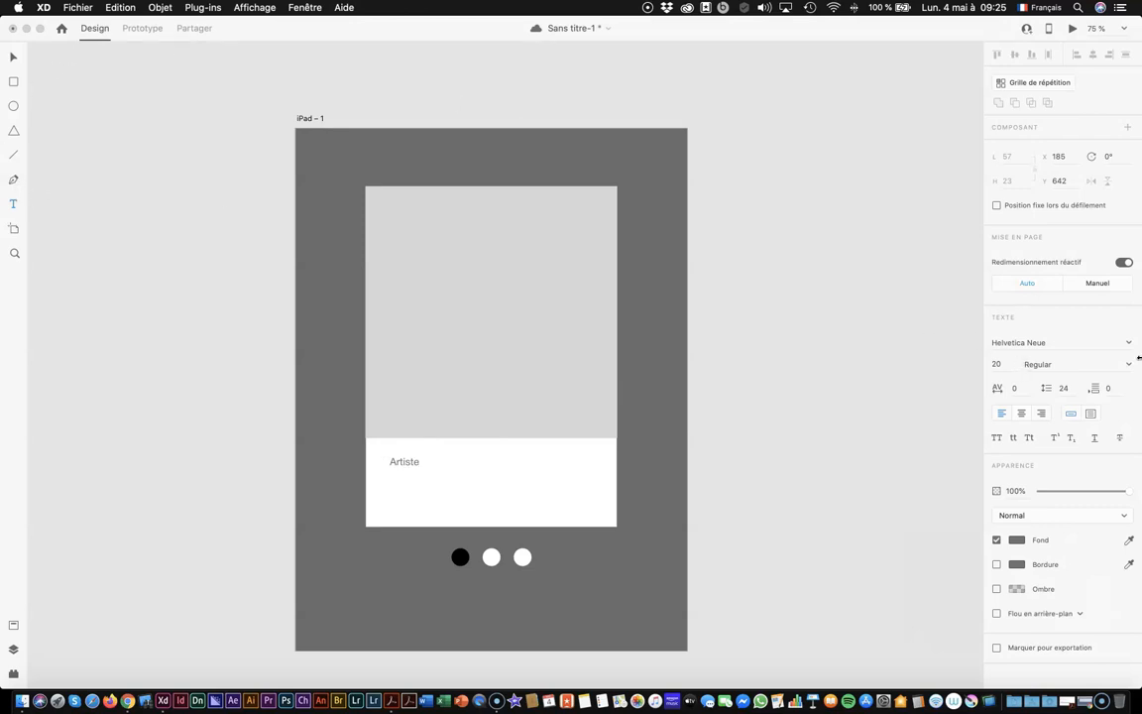
Try to change the "Artiste" text's font to Montserrat Bold
left_click(1017, 342)
left_click(1129, 343)
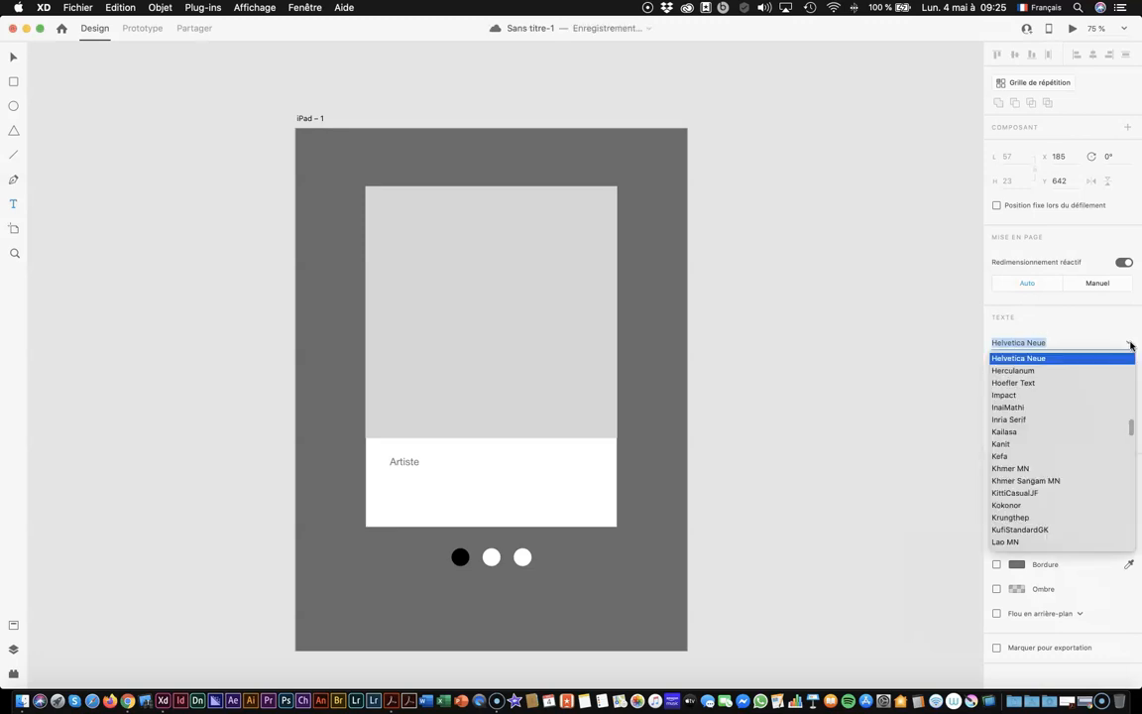
scroll(1058, 421, "down", 5)
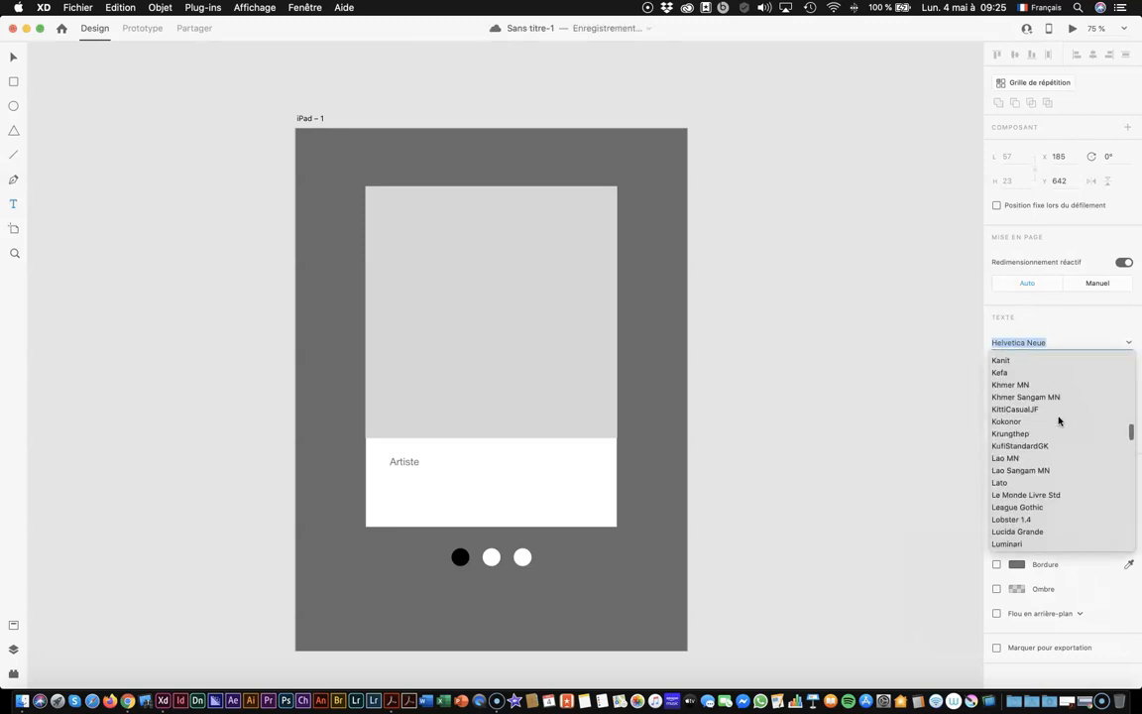
scroll(1058, 420, "down", 5)
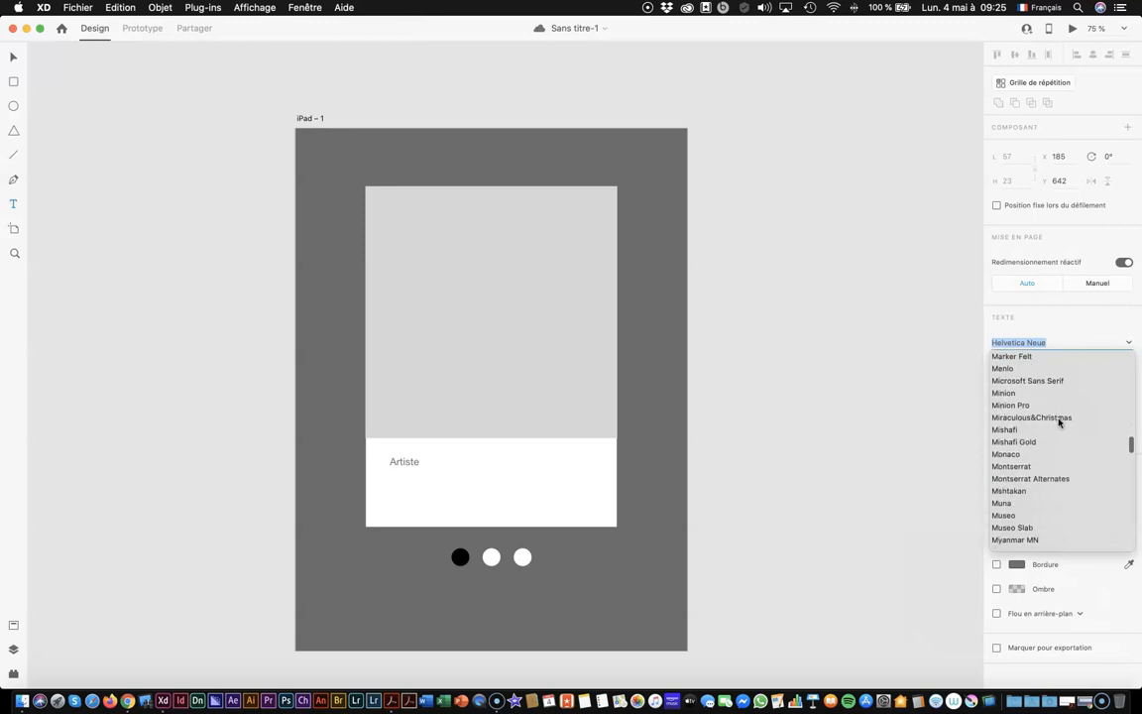
left_click(996, 466)
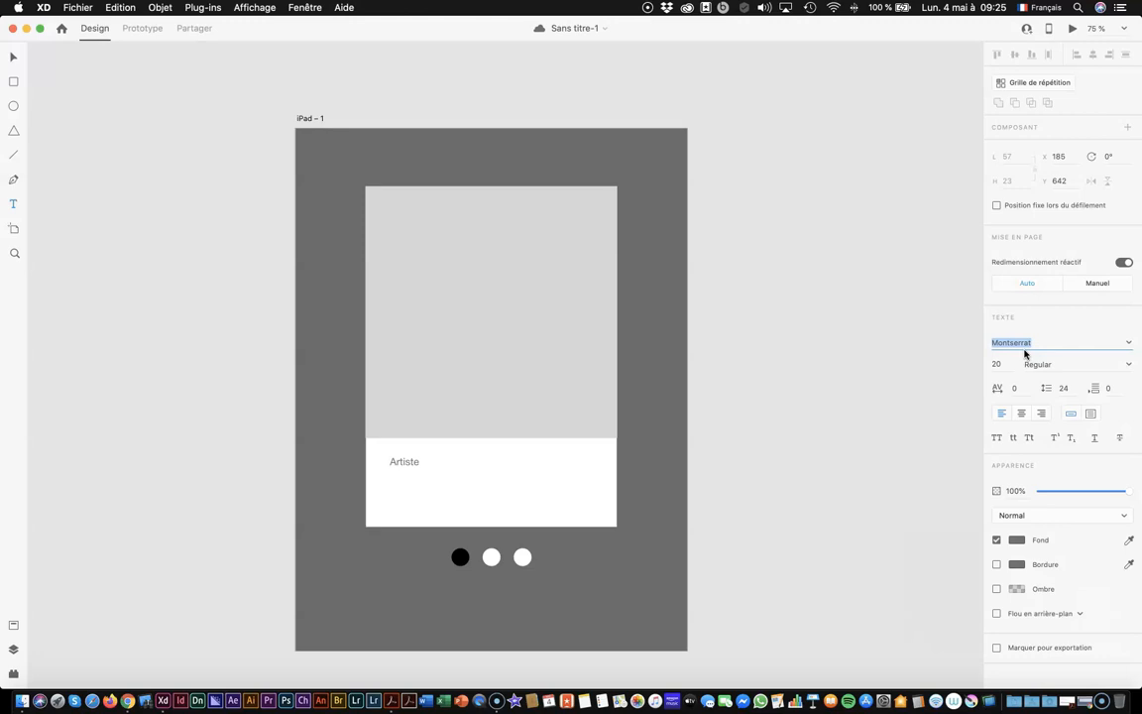
left_click(1127, 365)
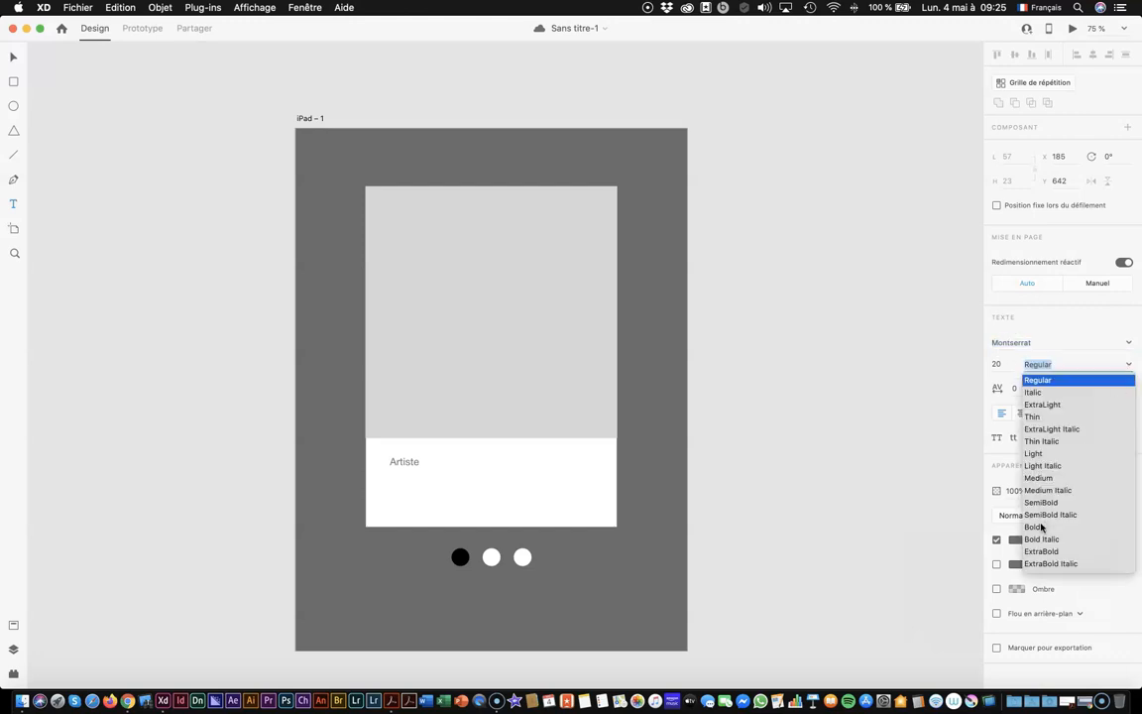
left_click(1035, 527)
left_click(1005, 364)
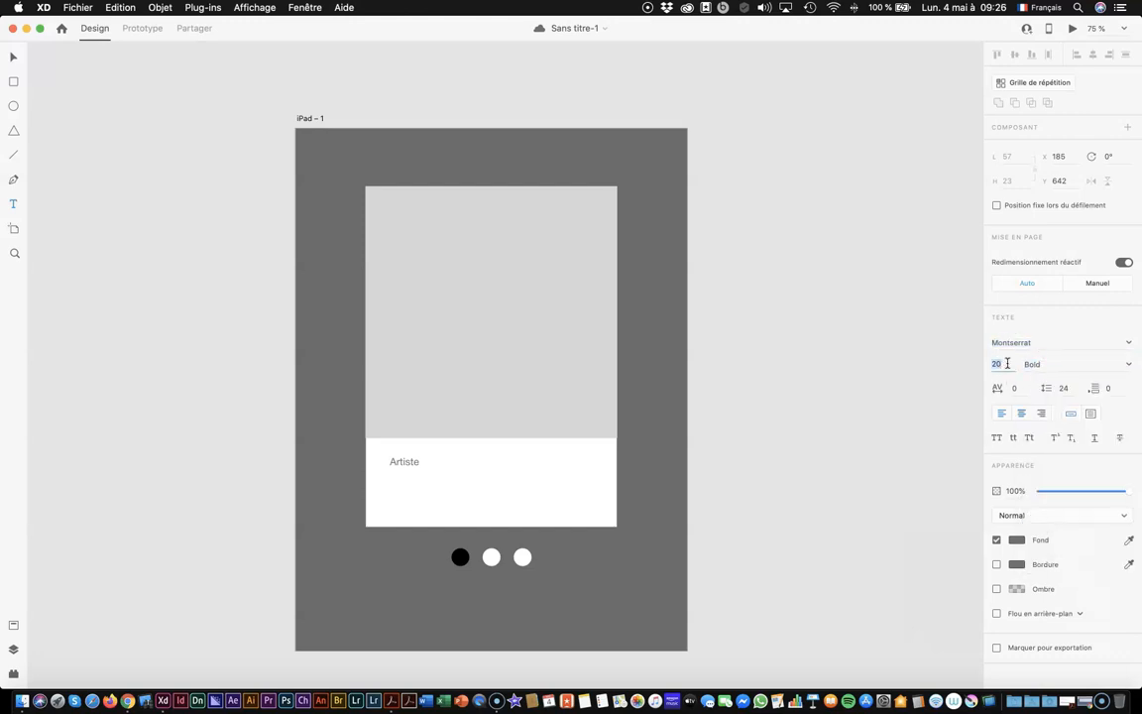
Select the word "Artiste" and set its font to Montserrat at size 60
left_click(15, 57)
double_click(405, 462)
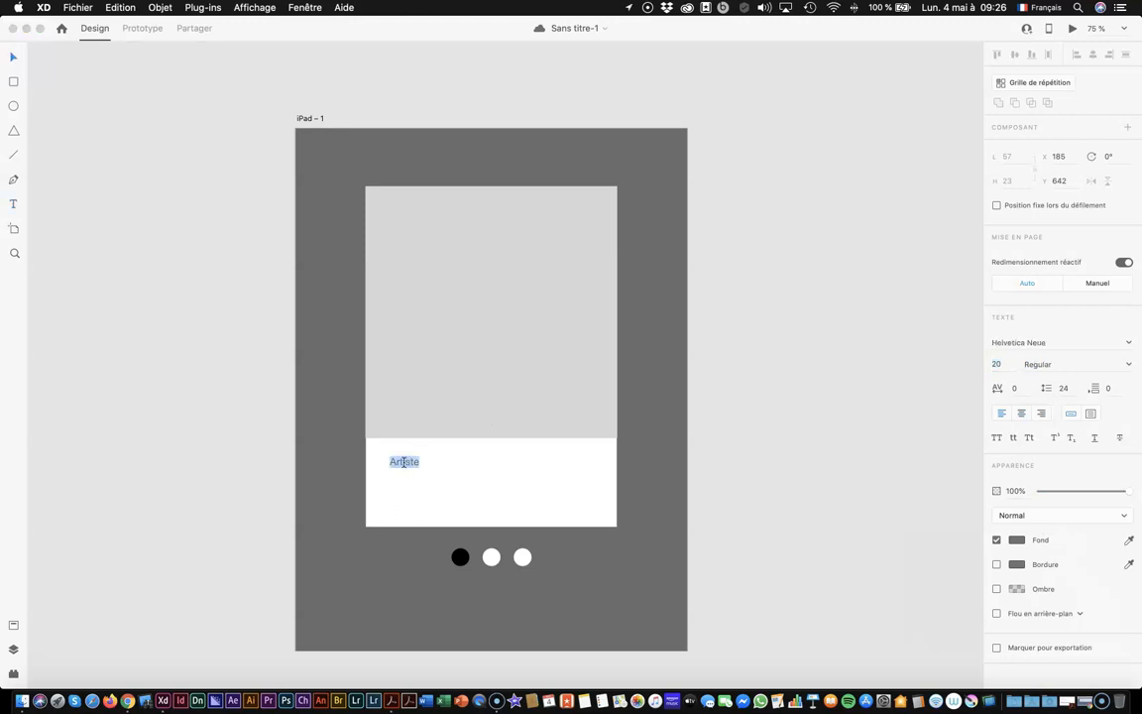
left_click(1128, 343)
scroll(1053, 441, "down", 10)
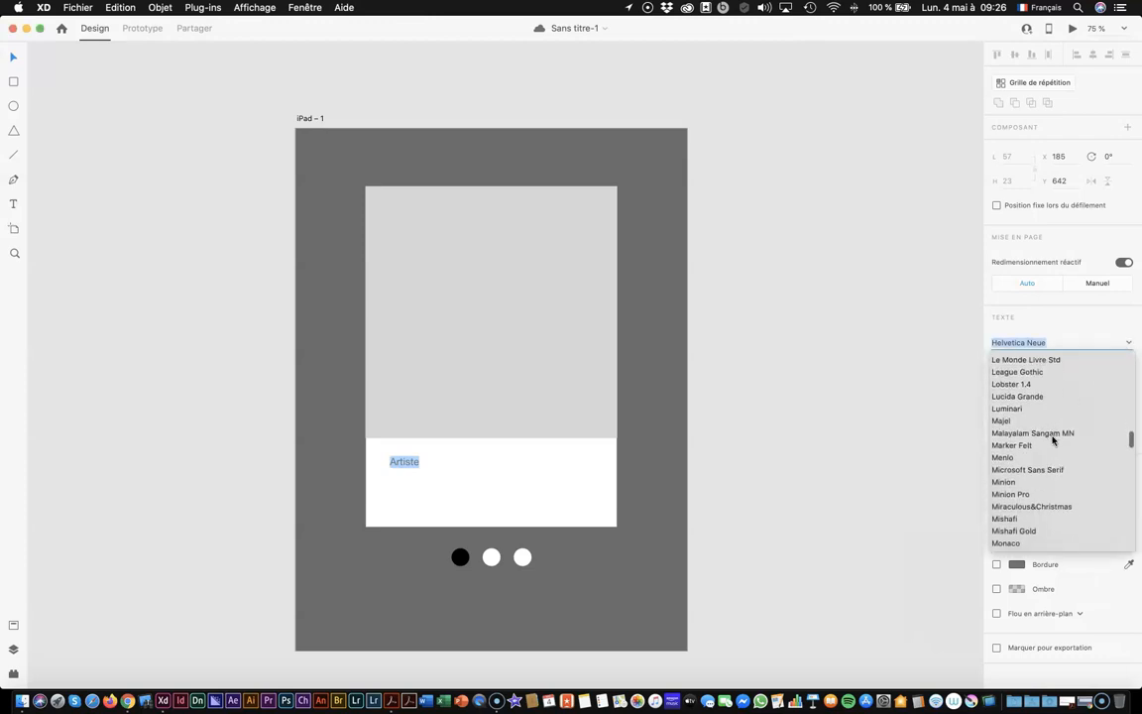
left_click(1015, 483)
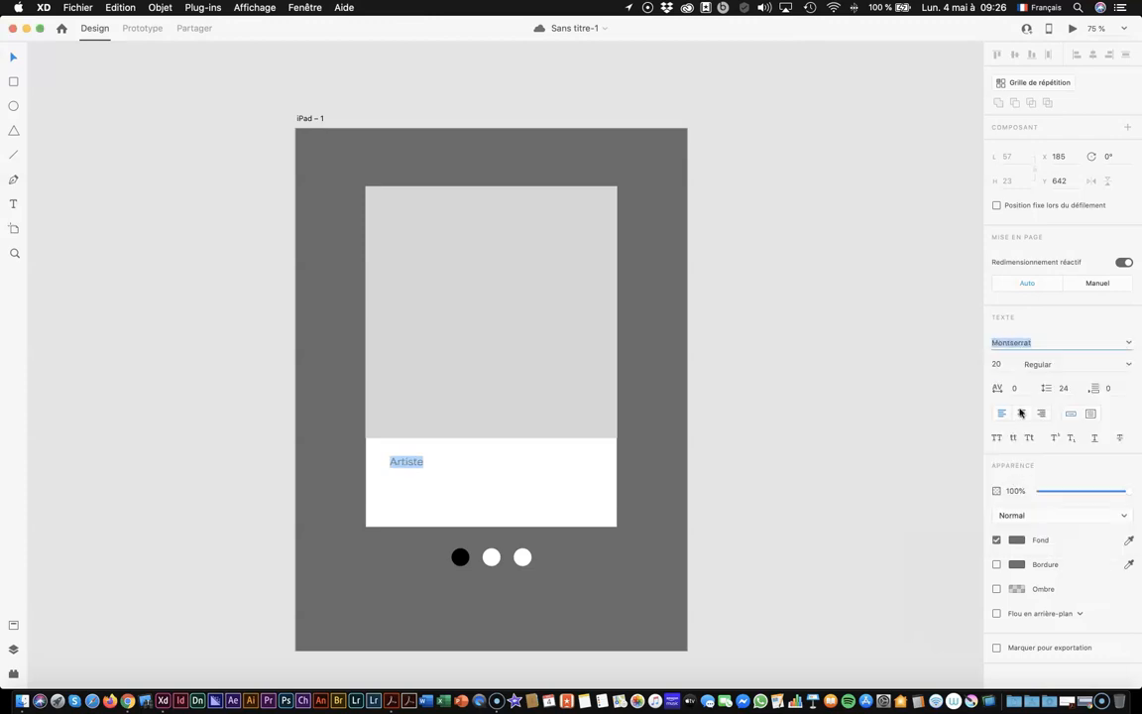
left_click(1003, 363)
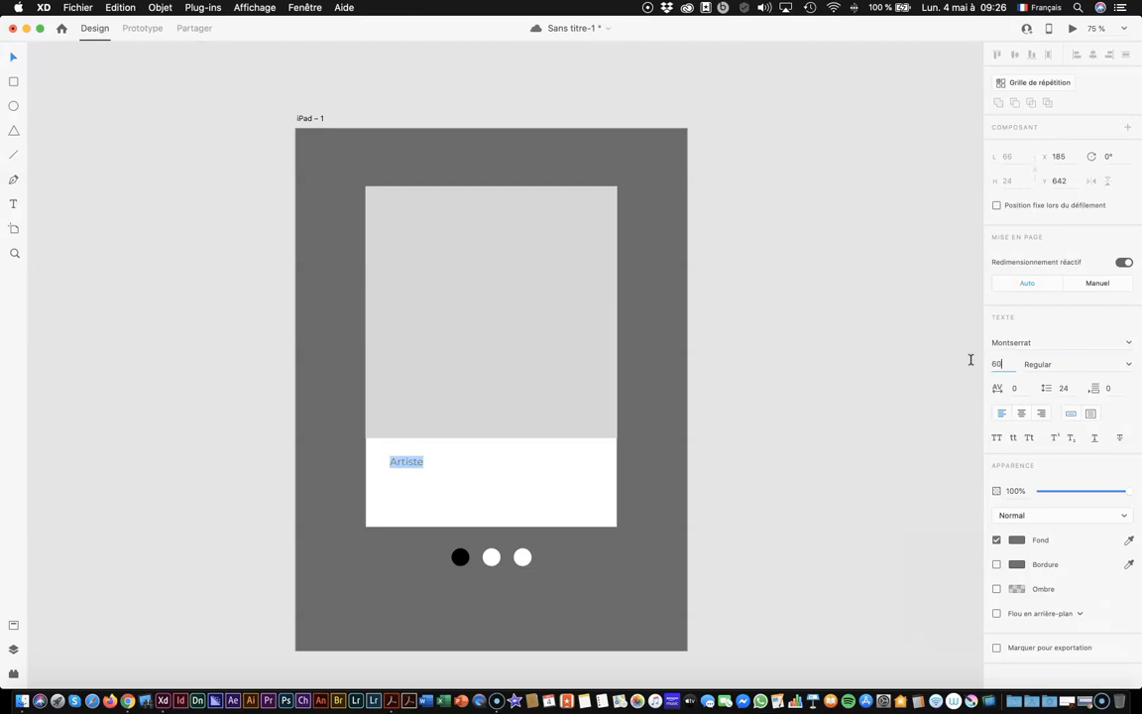
Give the "Artiste" text a size of 60 and the Bold style
type("60")
left_click(1117, 366)
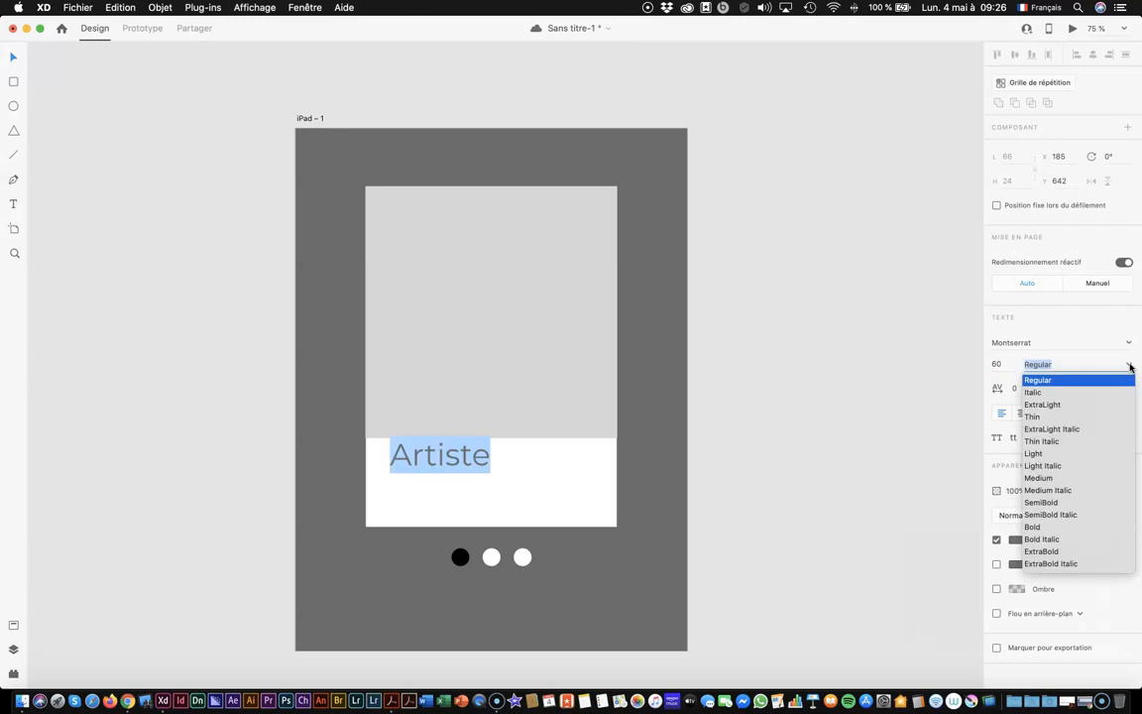
left_click(1033, 526)
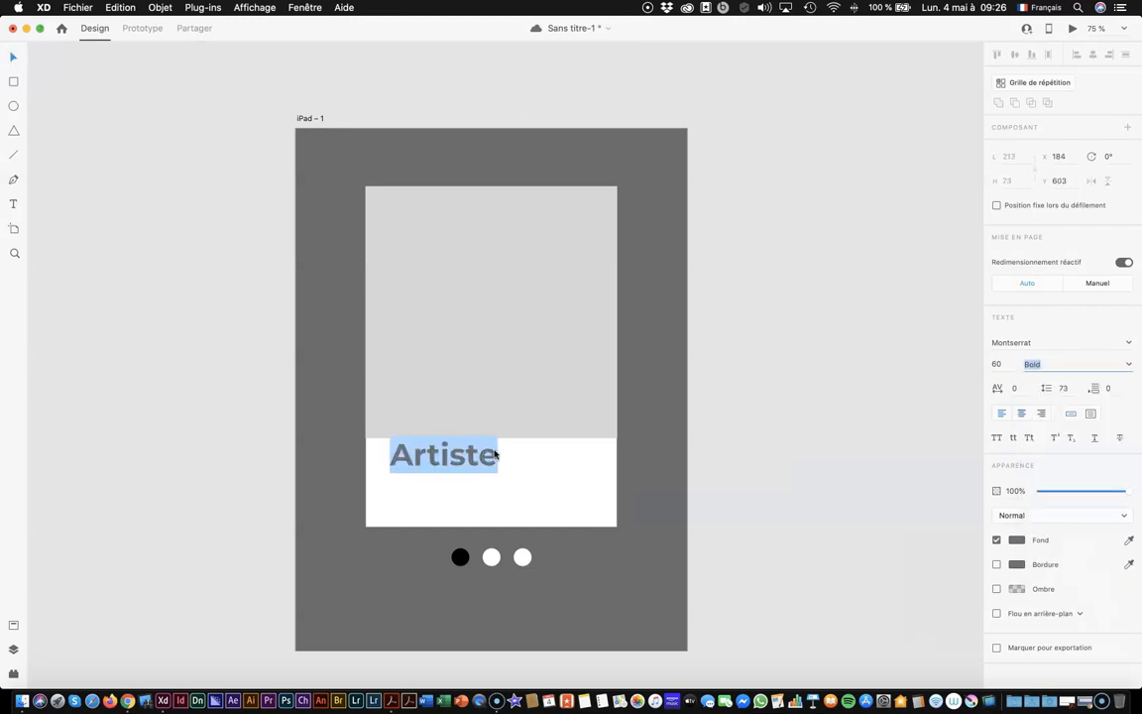
key("Escape")
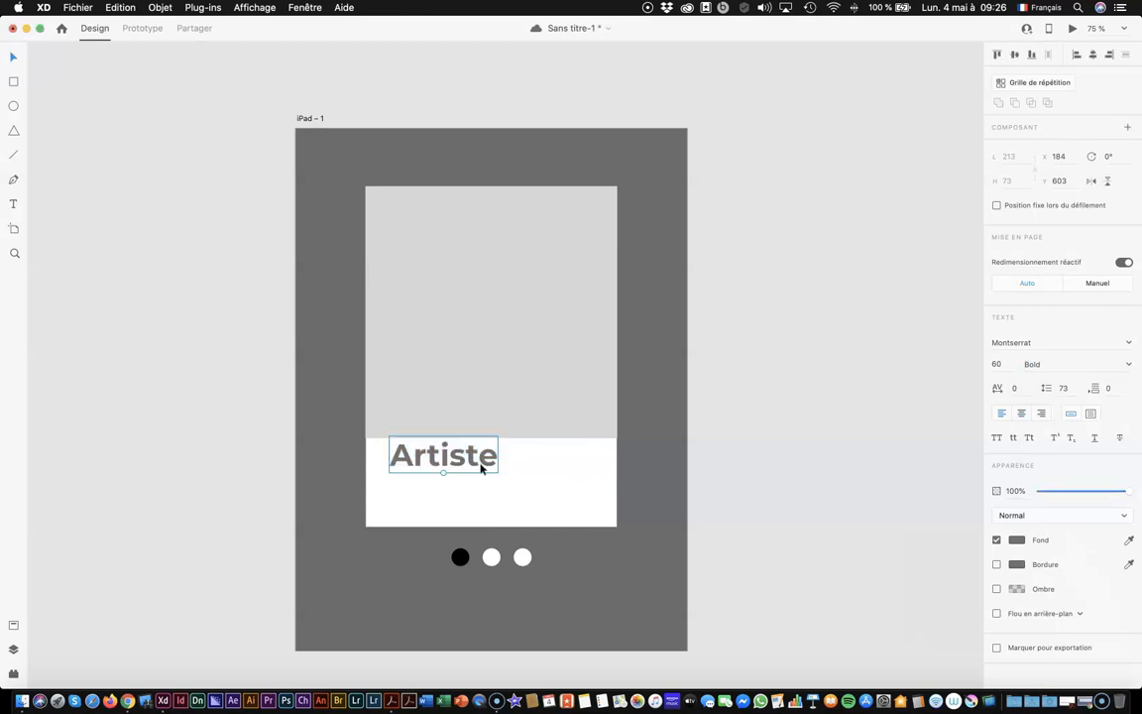
Move the "Artiste" text to X 154, Y 618, near the upper corner of the white area
left_click_drag(482, 474, 469, 473)
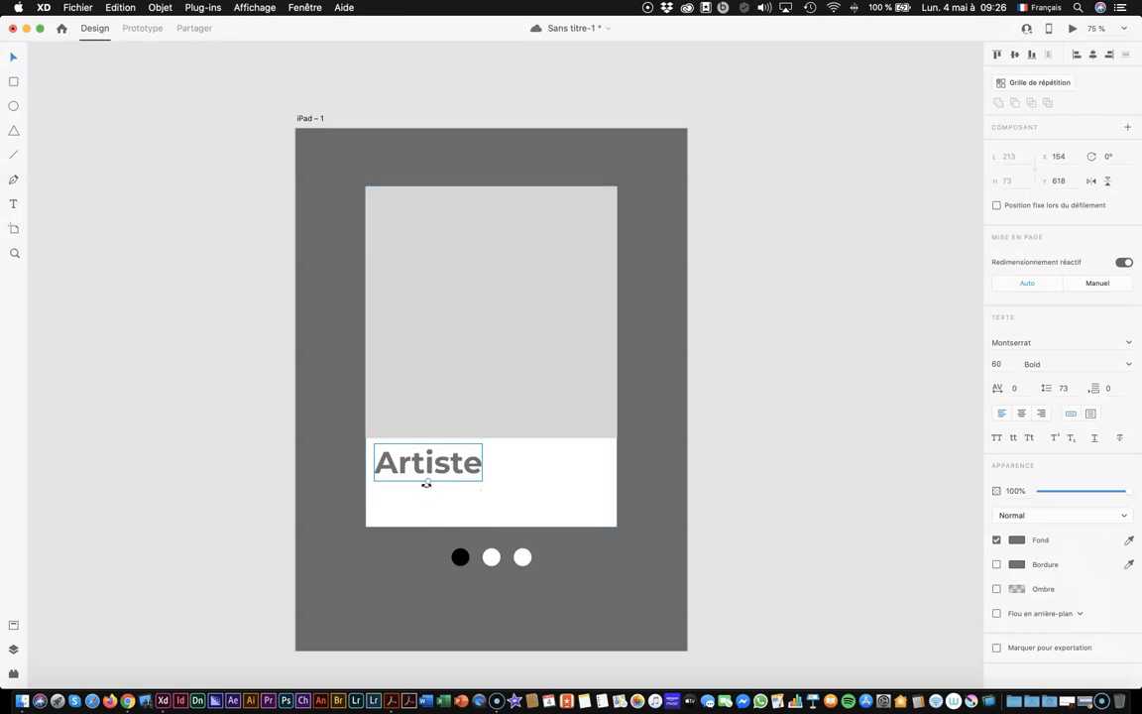
left_click_drag(425, 483, 432, 483)
key("super+z")
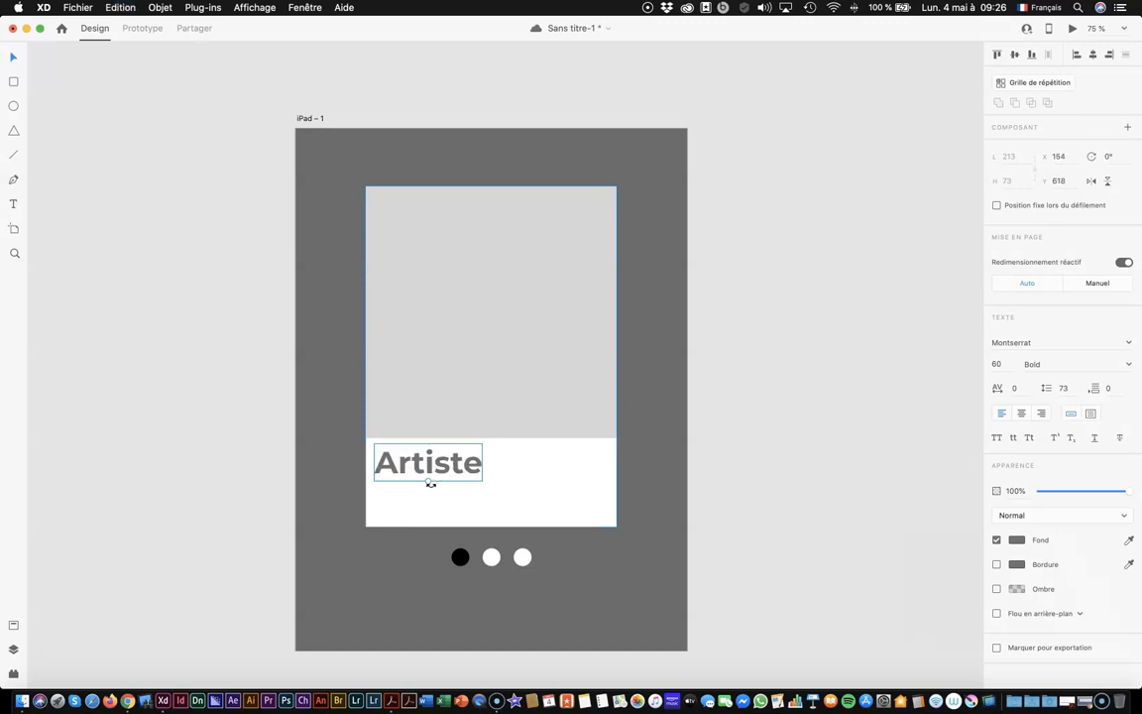
mouse_move(428, 482)
left_mouse_down()
mouse_move(425, 501)
mouse_move(426, 481)
left_mouse_up()
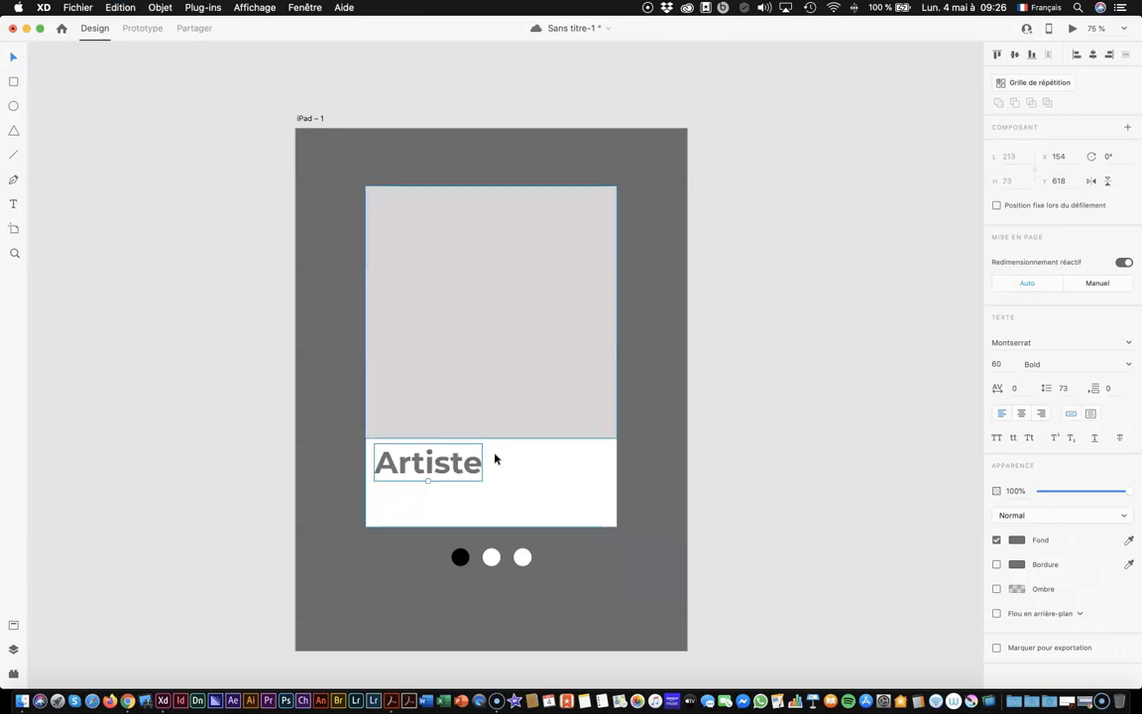
left_click(519, 469)
Duplicate the "Artiste" text straight below the original, at X 154, Y 683
left_click(451, 468)
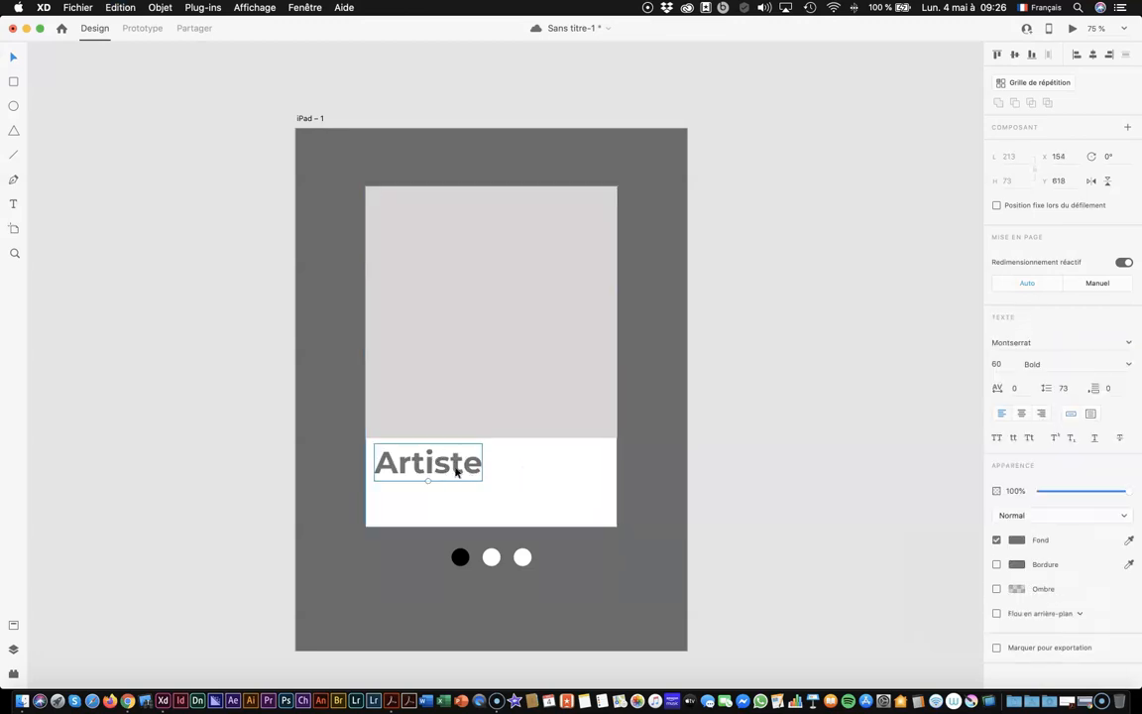
key("alt")
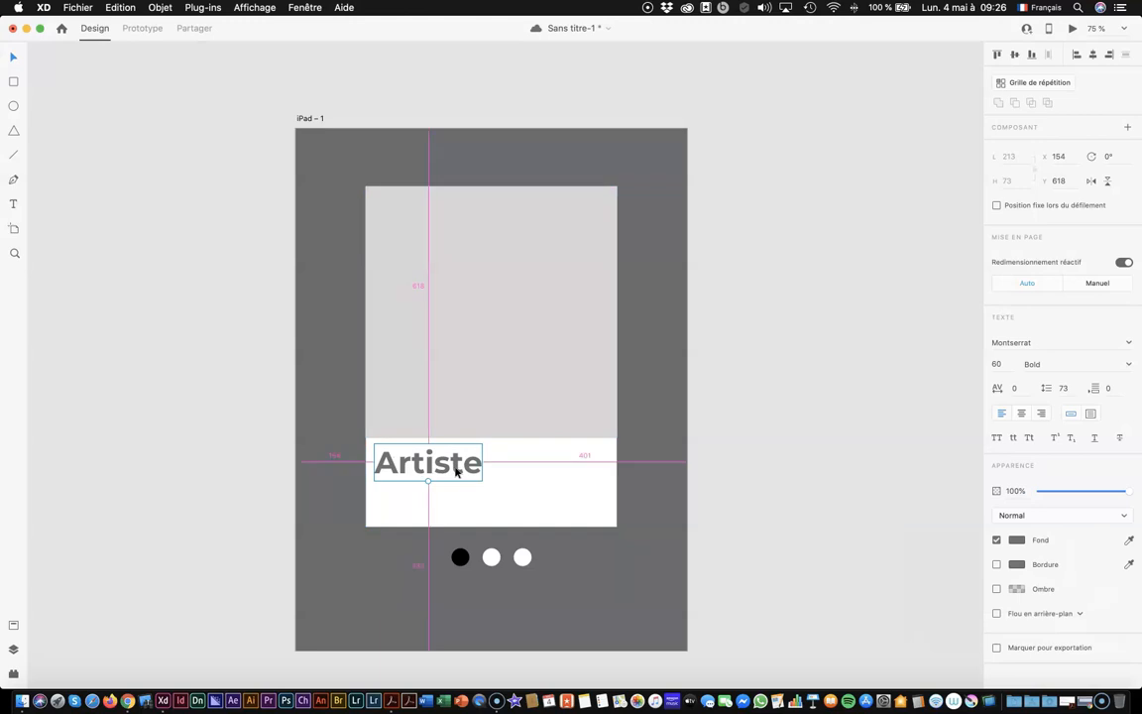
left_click_drag(455, 472, 452, 504, "alt")
left_click_drag(453, 502, 454, 502)
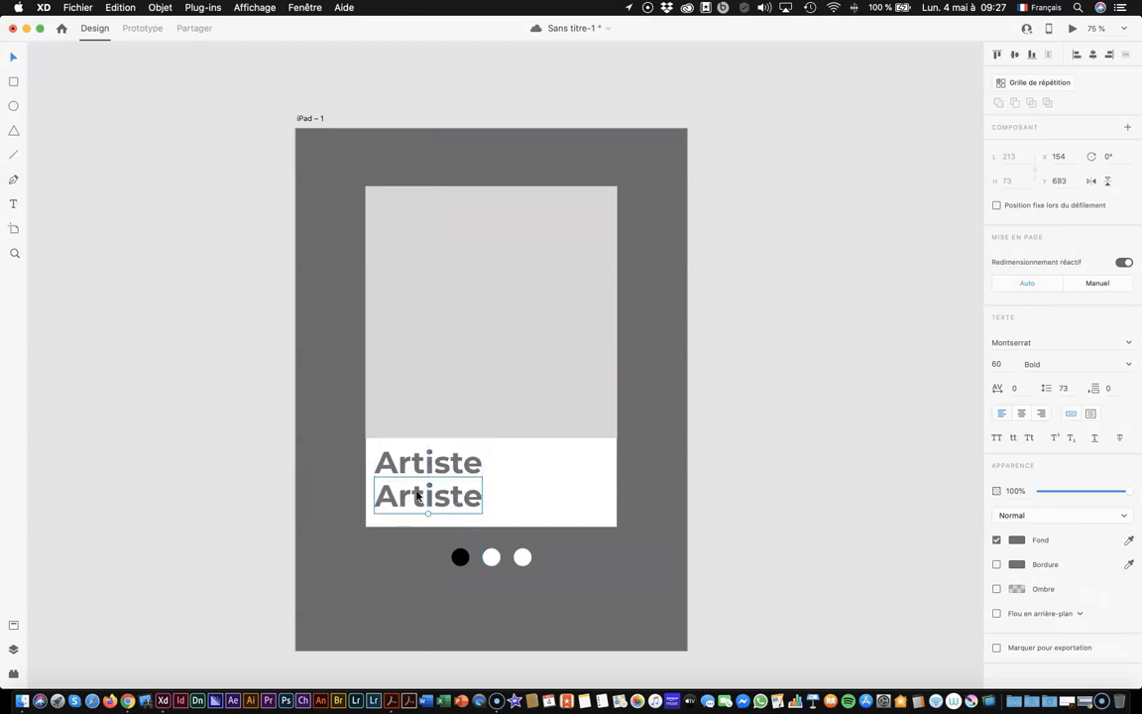
Set the lower "Artiste" copy to size 30 and the Light style
left_click(13, 203)
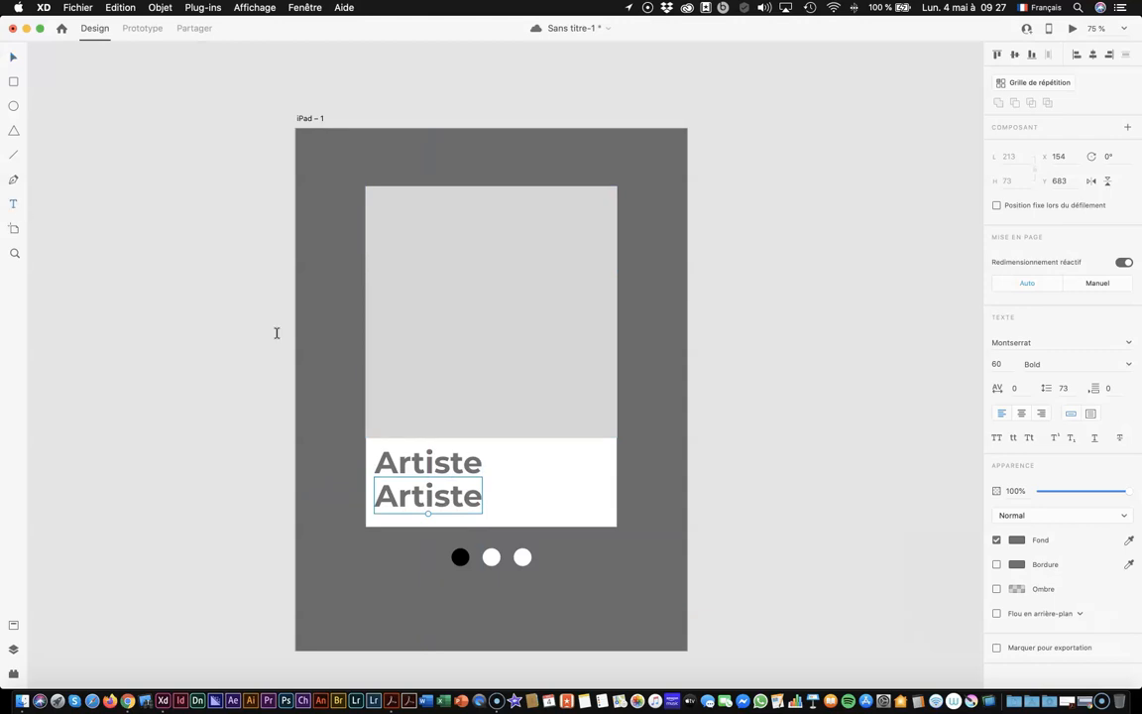
double_click(393, 495)
left_click(997, 365)
type("30")
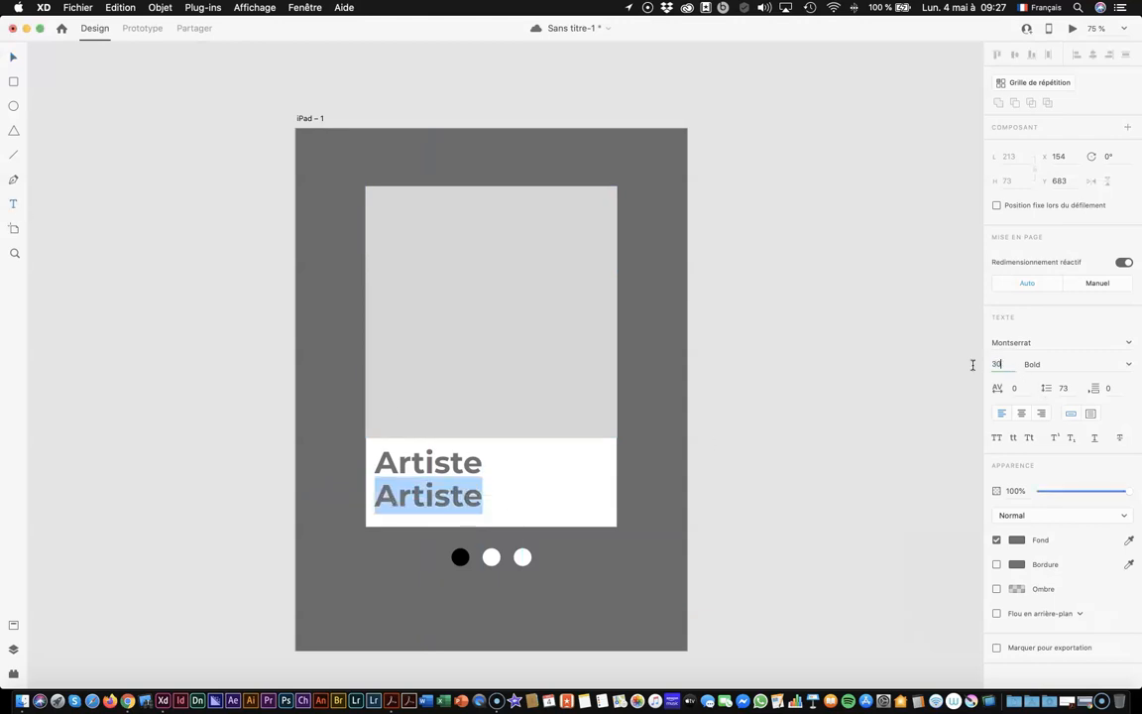
left_click(1129, 364)
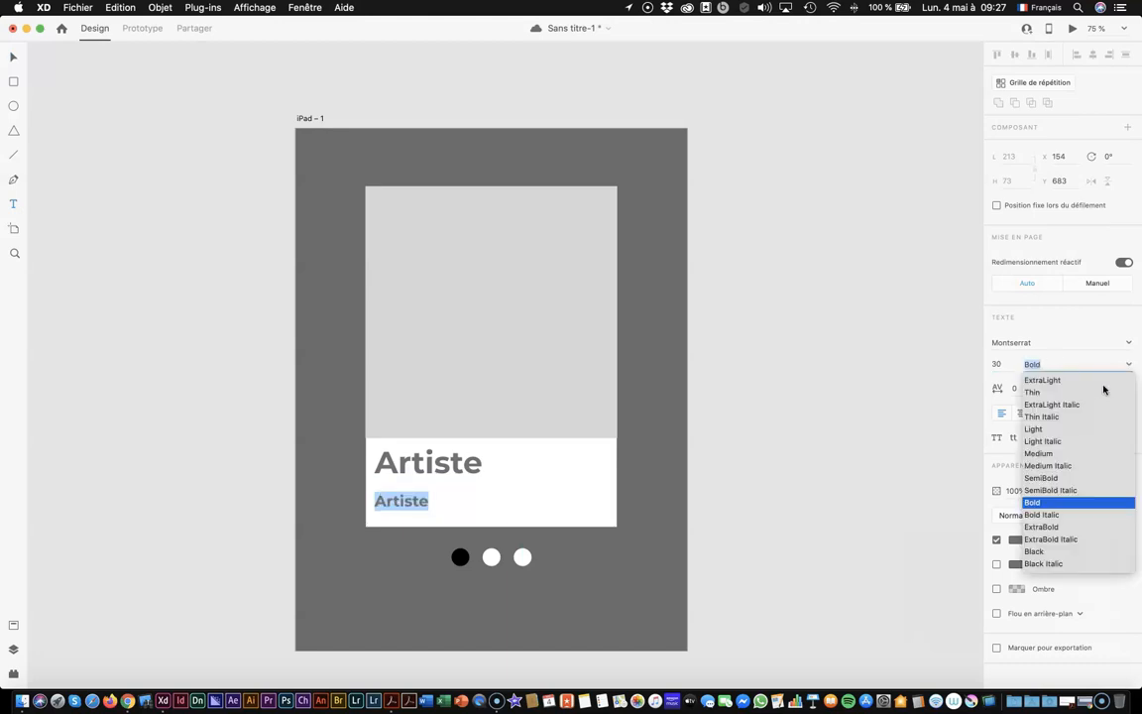
left_click(1034, 429)
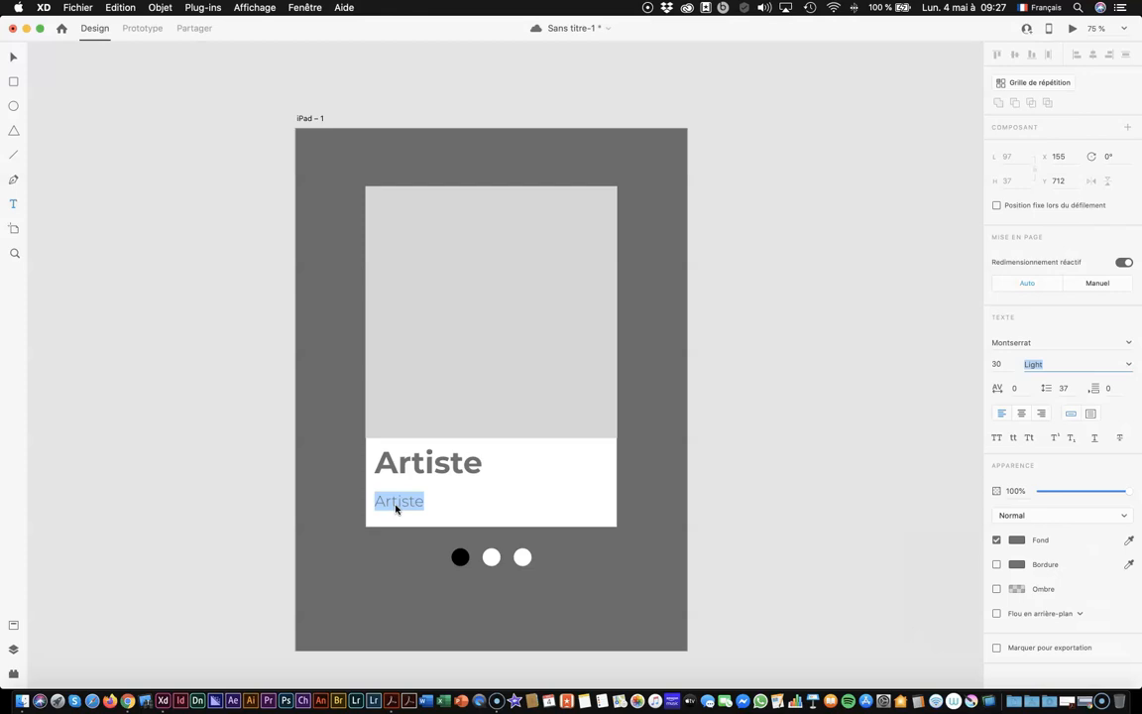
Replace the wording of the lower text copy with "Album"
type("Album")
key("Escape")
left_click(387, 500)
left_click_drag(387, 501, 430, 498)
type("lbum")
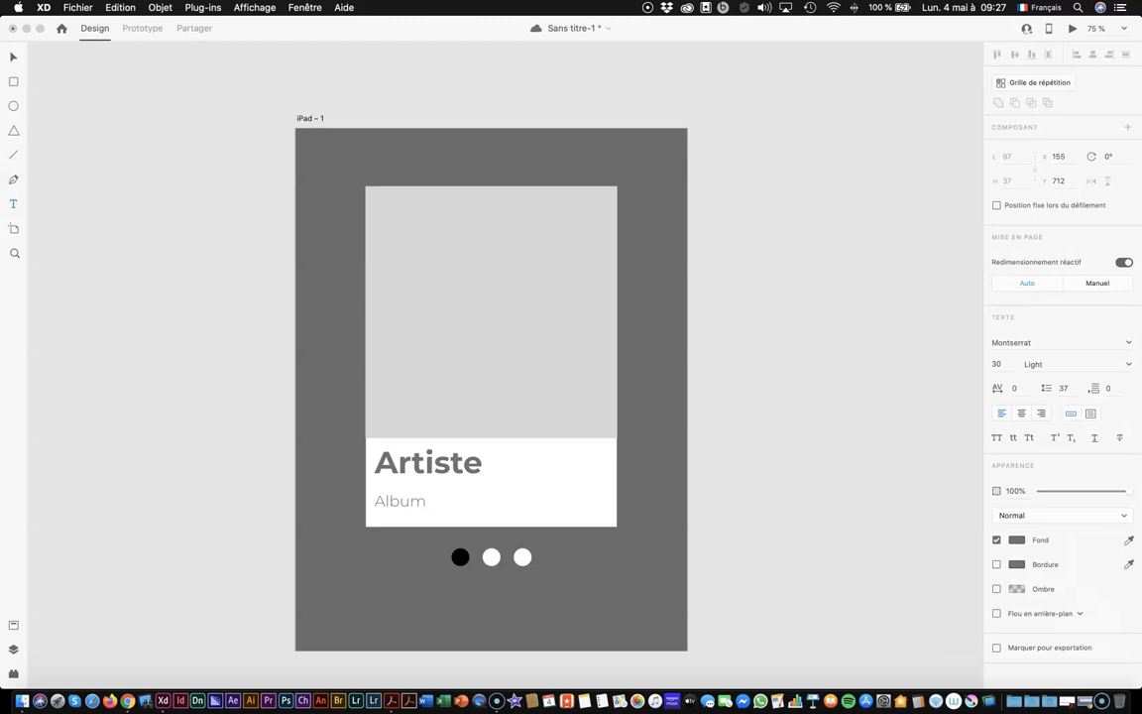
Move the "Album" text closer beneath "Artiste", to X 154, Y 702
left_click(14, 57)
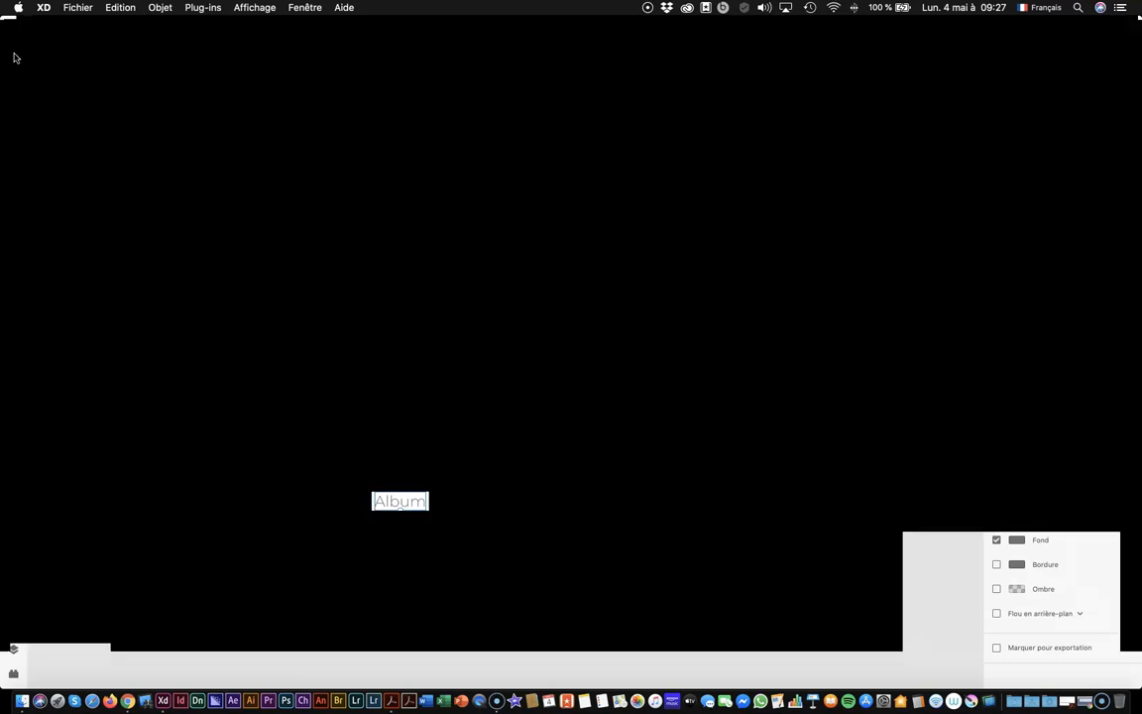
left_click_drag(406, 508, 406, 505)
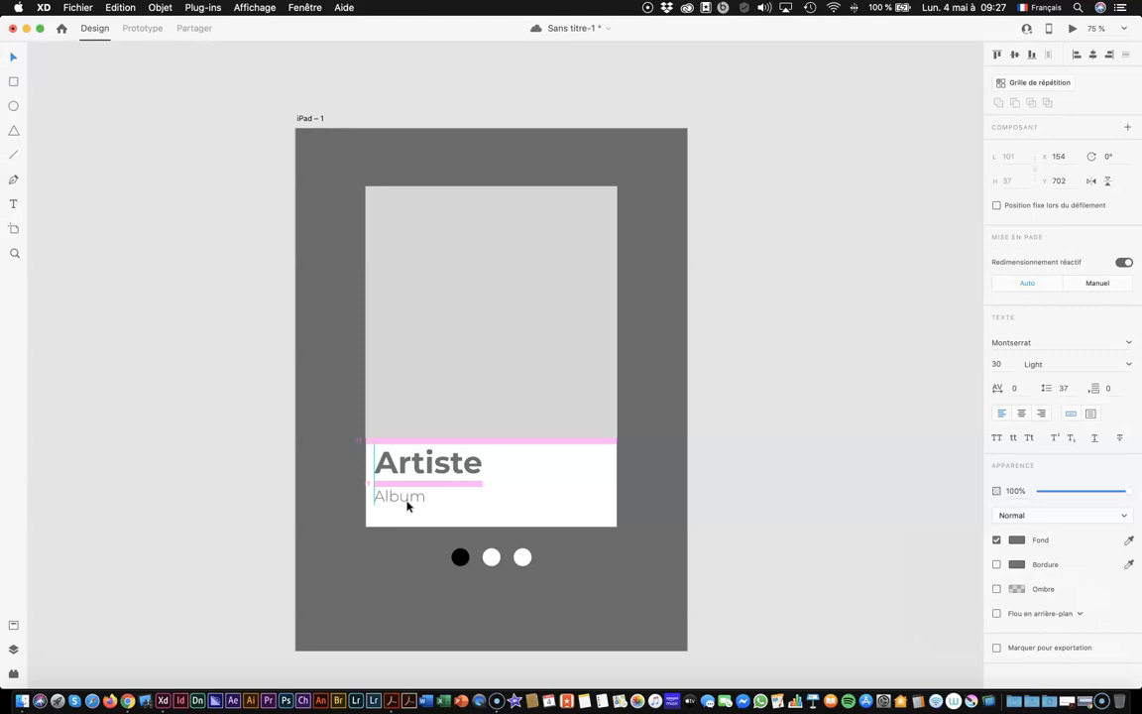
left_click_drag(406, 505, 407, 501)
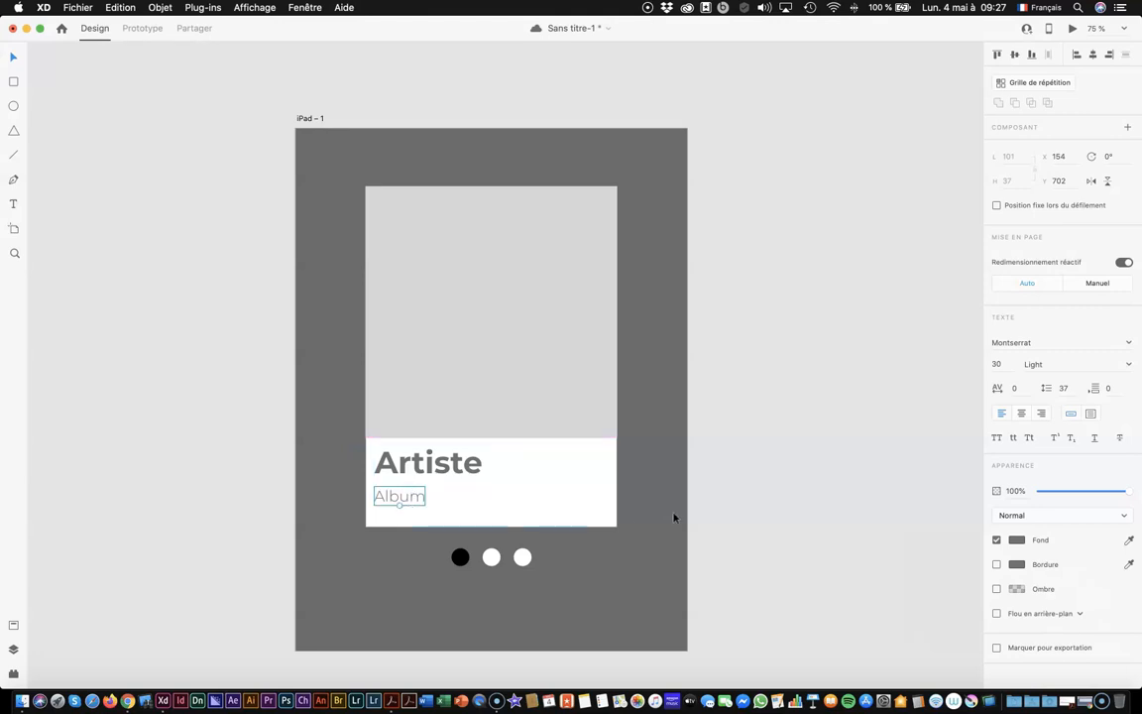
Shift the "Album" text horizontally out of line with "Artiste", to X 187
left_click(673, 517)
left_click(423, 471)
left_click(418, 496, "shift")
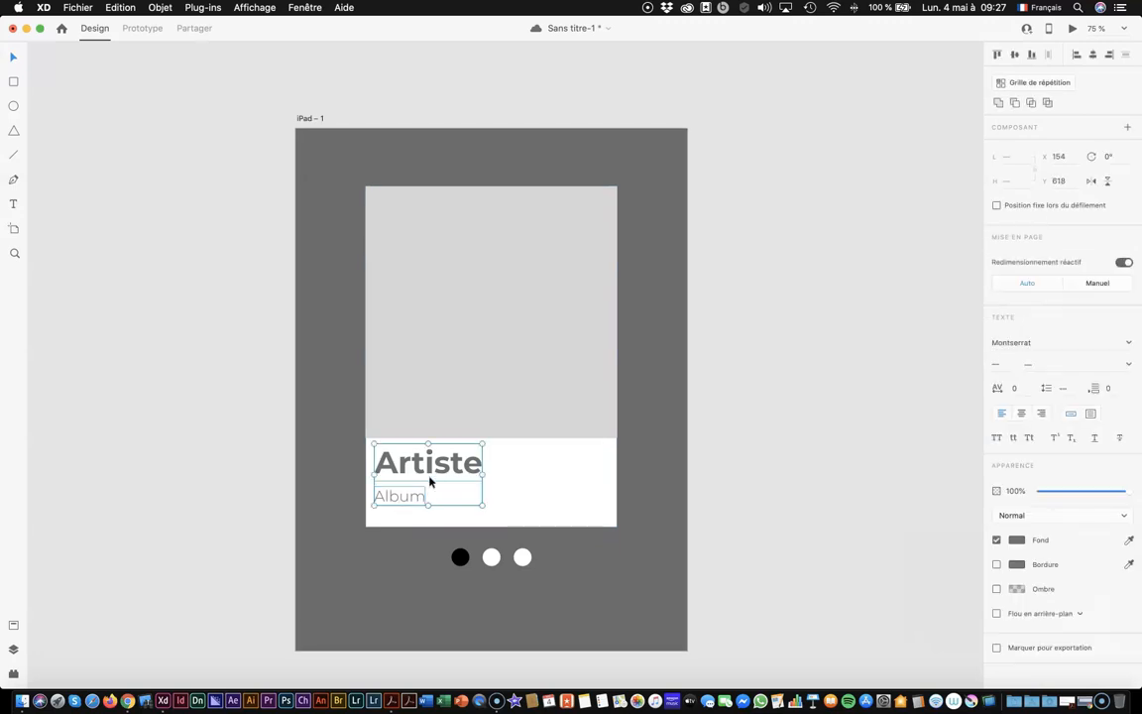
left_click(389, 563)
left_click_drag(393, 505, 409, 501)
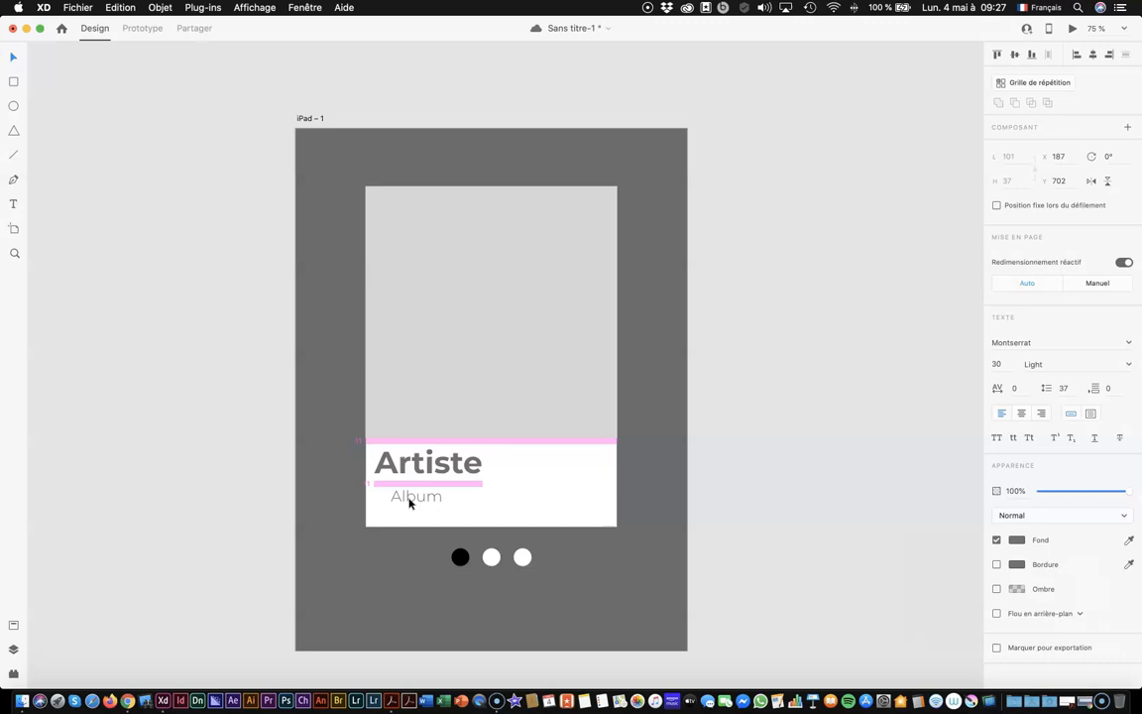
Align the left edges of the "Artiste" and "Album" texts and deselect them
left_click(426, 481)
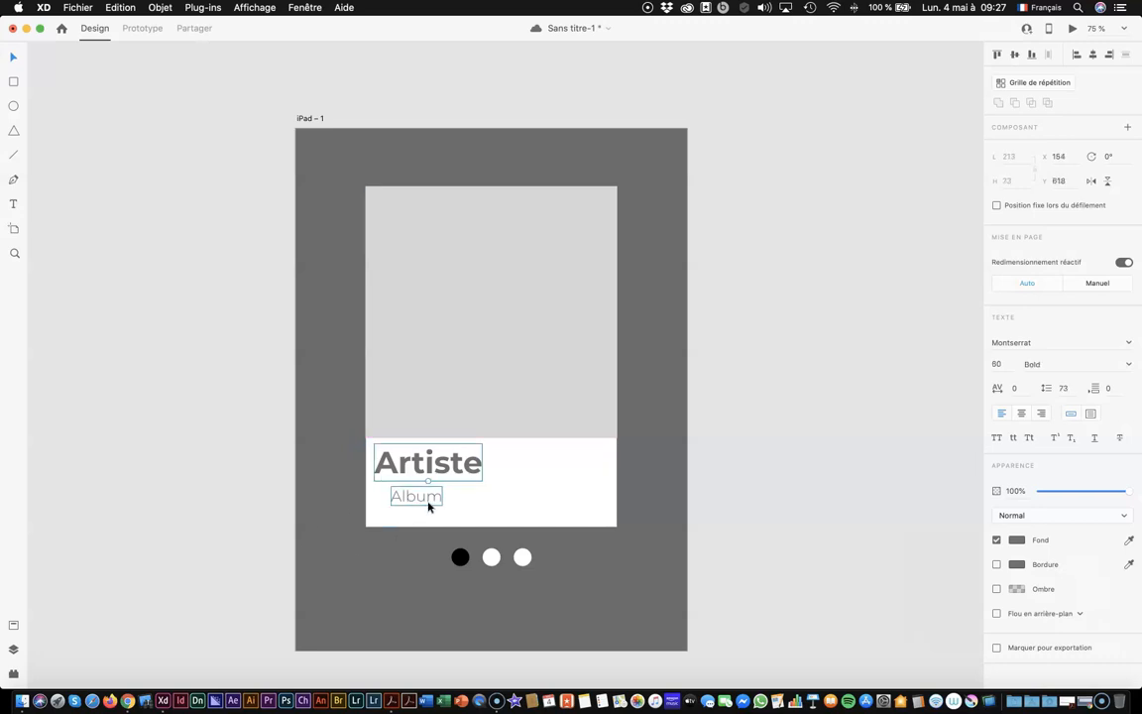
left_click(429, 500, "shift")
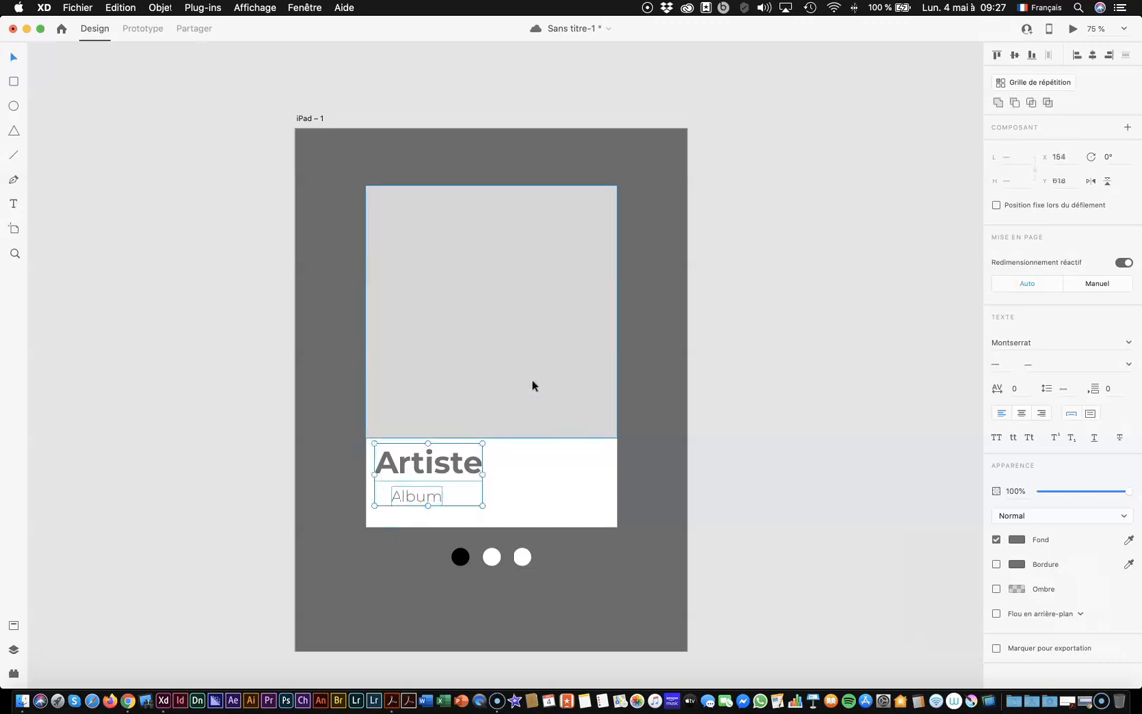
left_click(1074, 57)
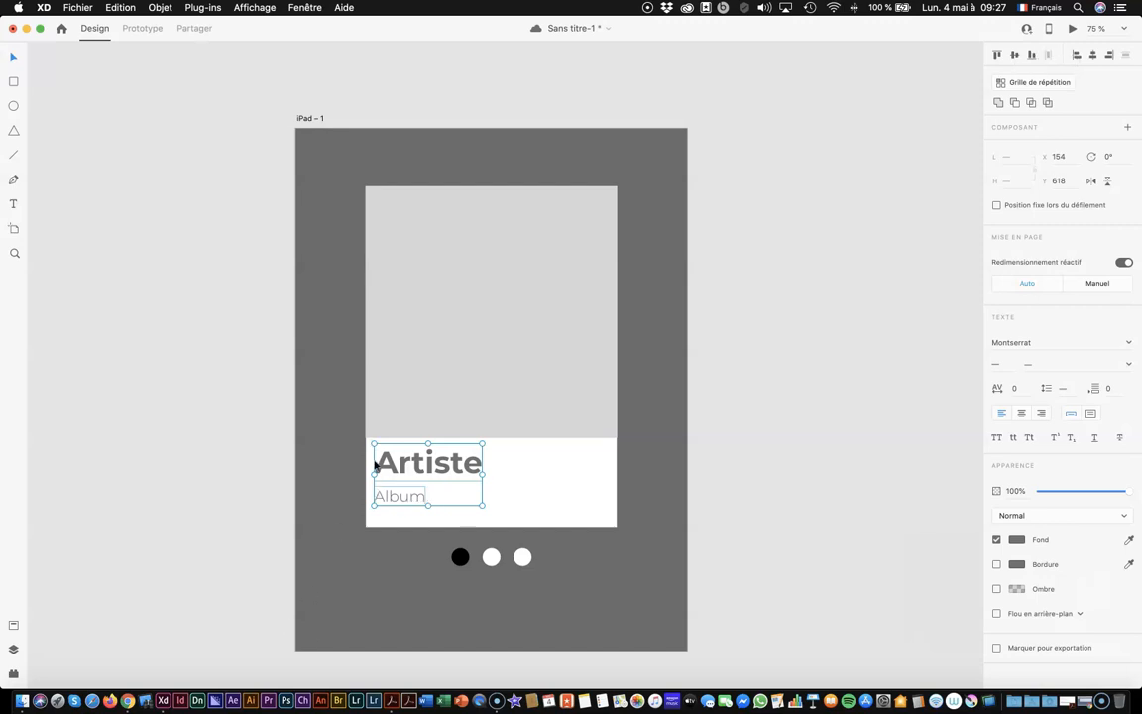
left_click(94, 446)
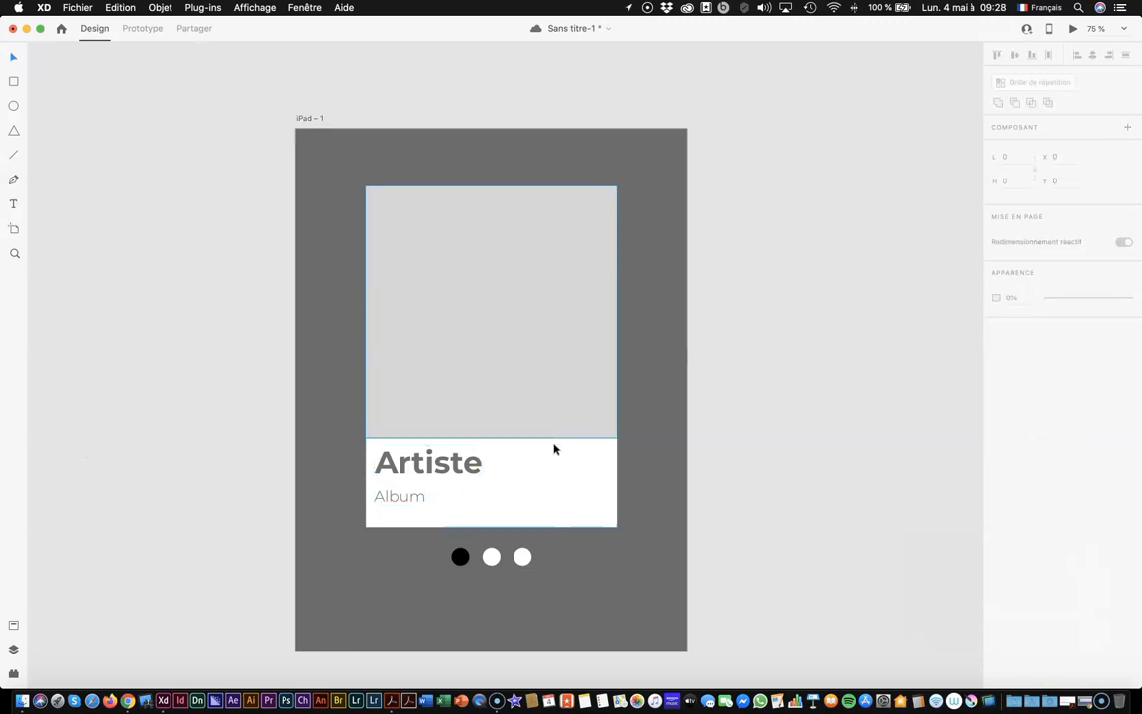
Group the grey image placeholder, the white area and the "Artiste" and "Album" texts
scroll(739, 276, "down", 2)
scroll(740, 277, "right", 2)
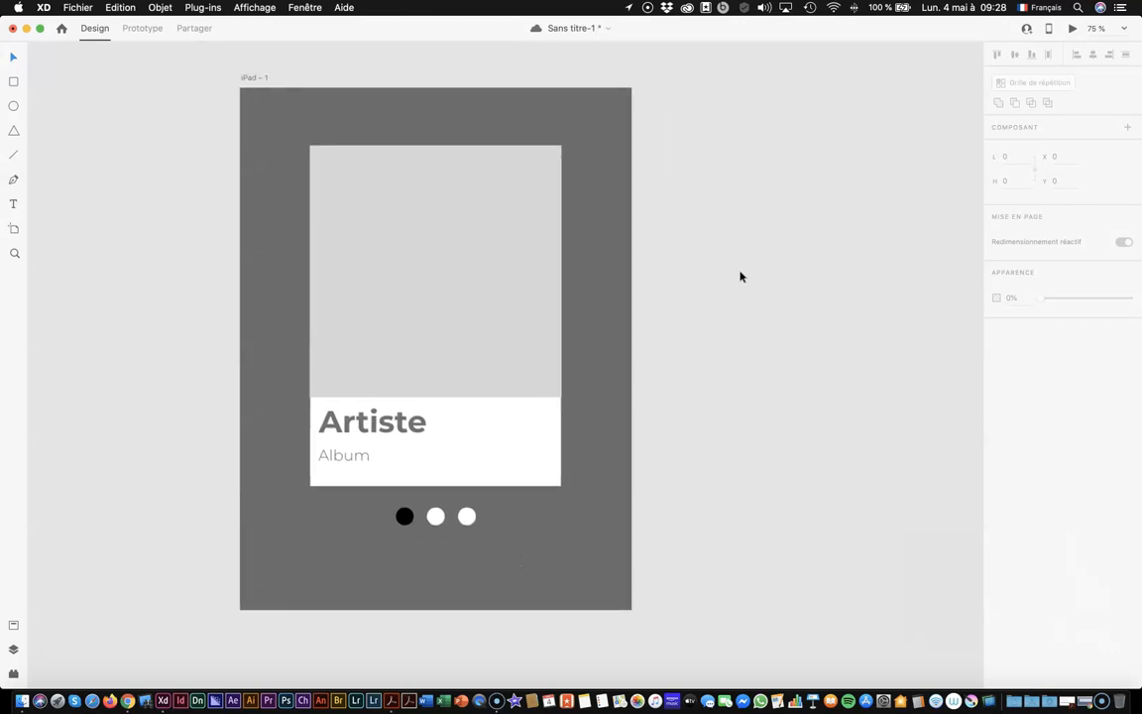
scroll(740, 276, "right", 2)
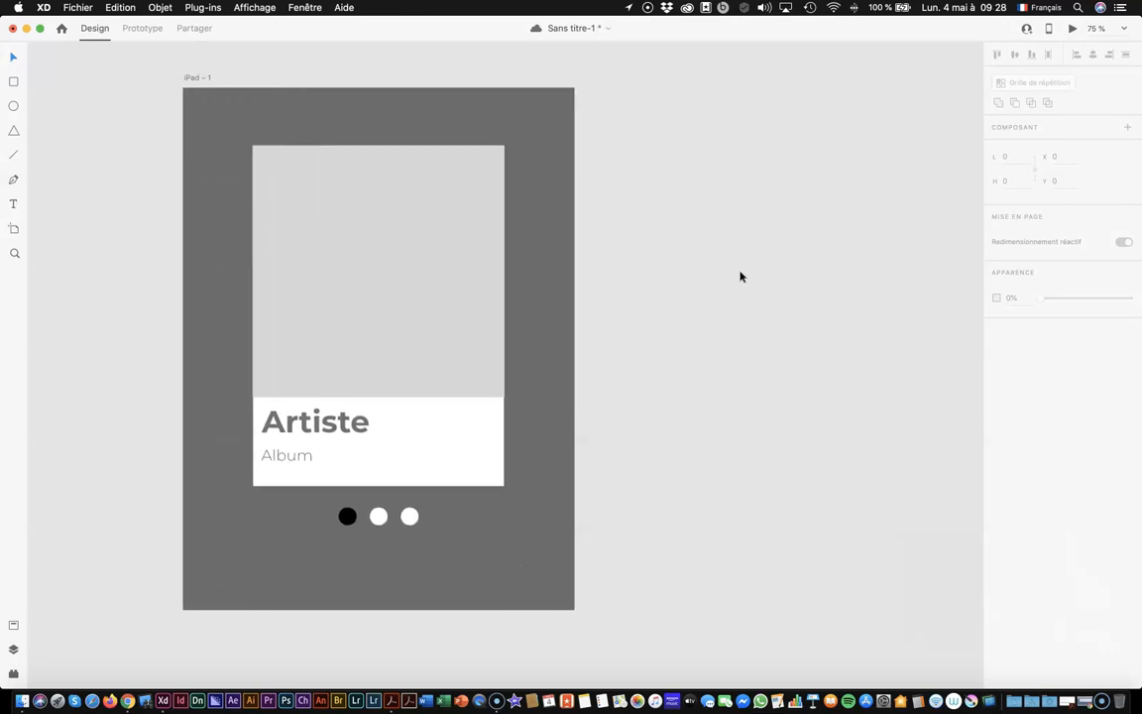
left_click(372, 269)
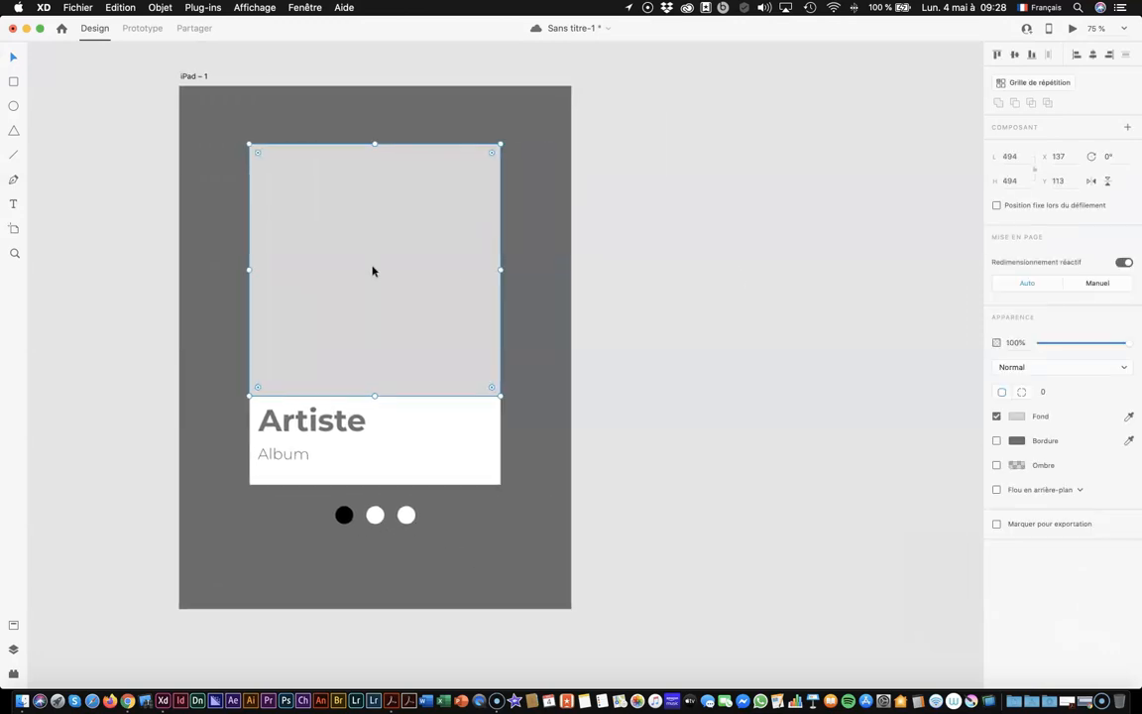
left_click(446, 442, "shift")
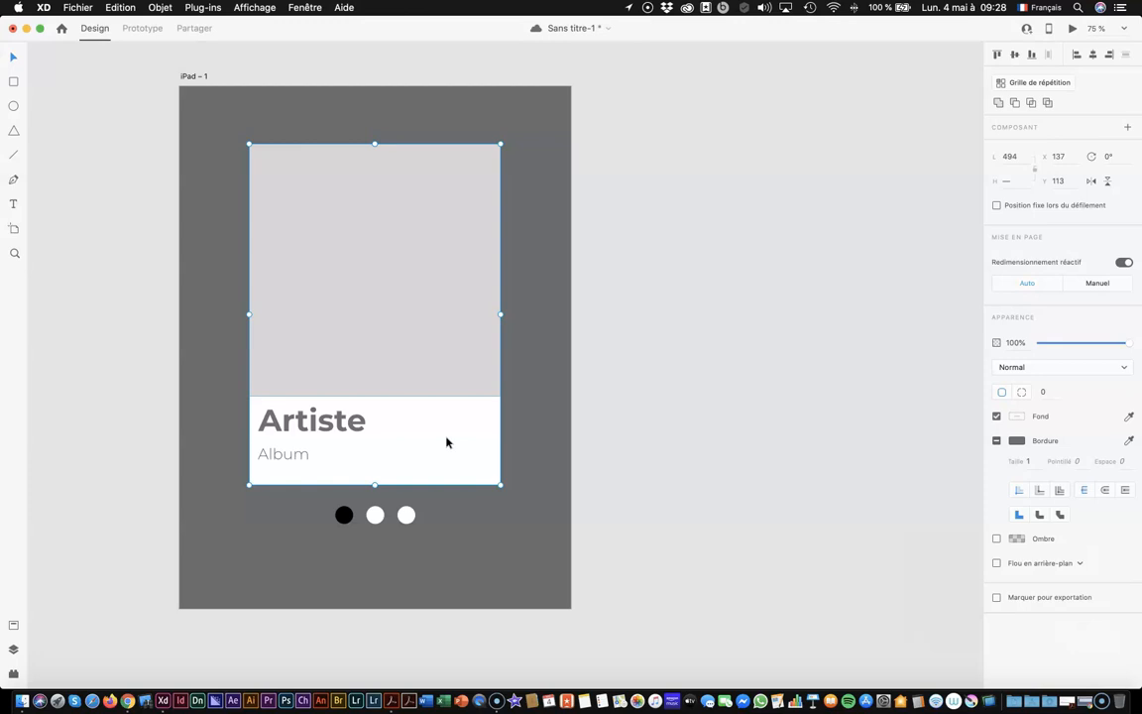
left_click(358, 432, "shift")
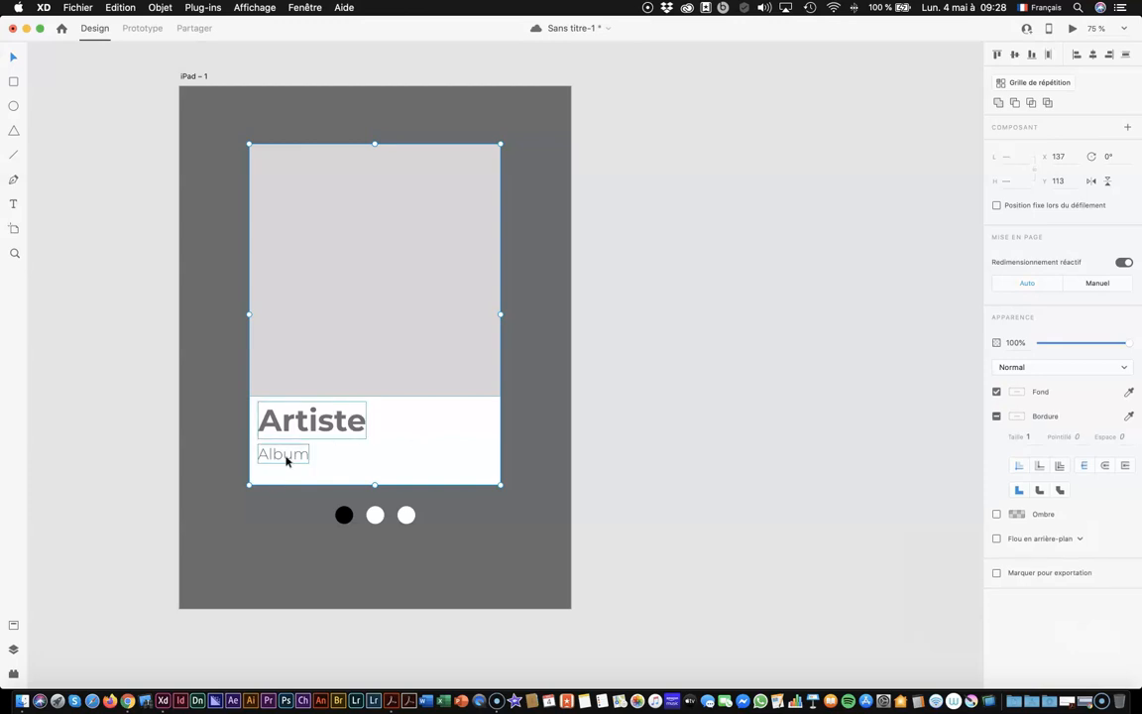
left_click_drag(228, 132, 518, 496)
left_click(156, 8)
left_click(169, 25)
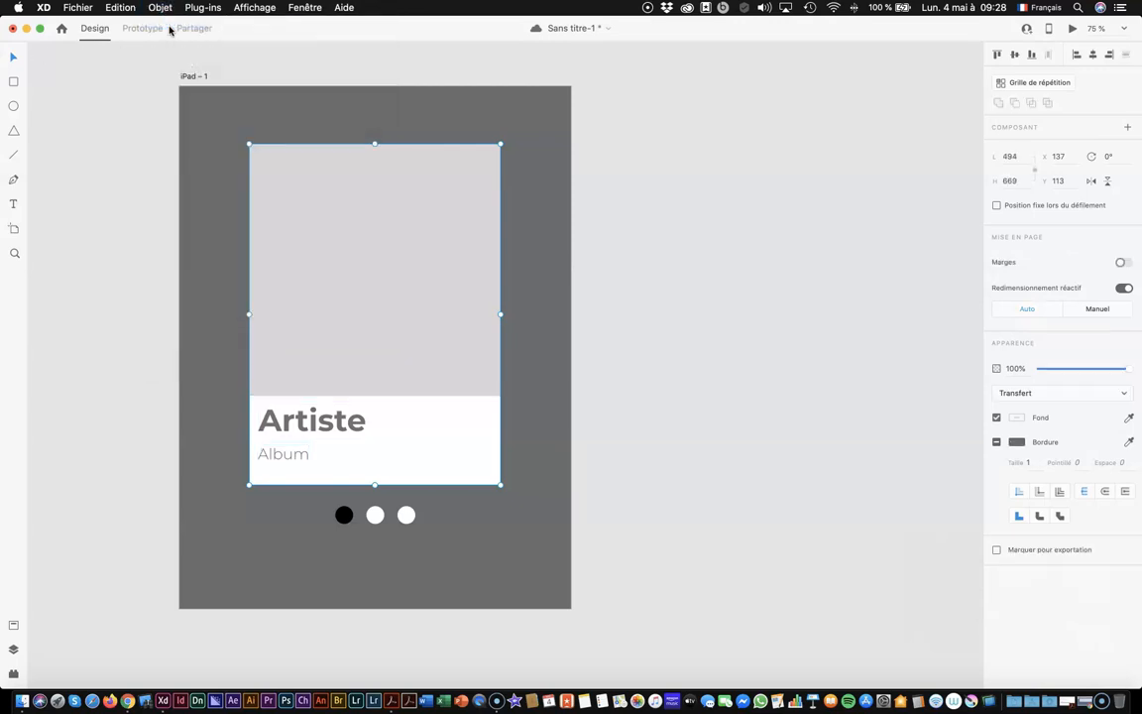
Try moving the grouped album card to X 367, Y 70, and undo the move
left_click_drag(425, 293, 544, 270)
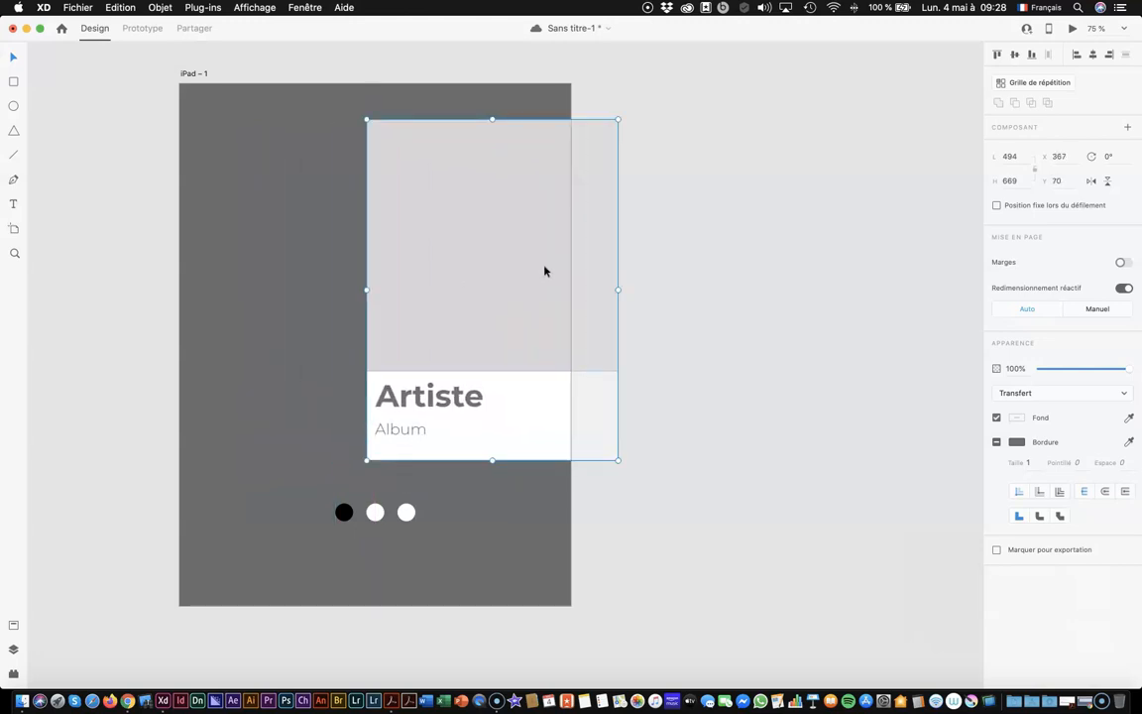
key("super+z")
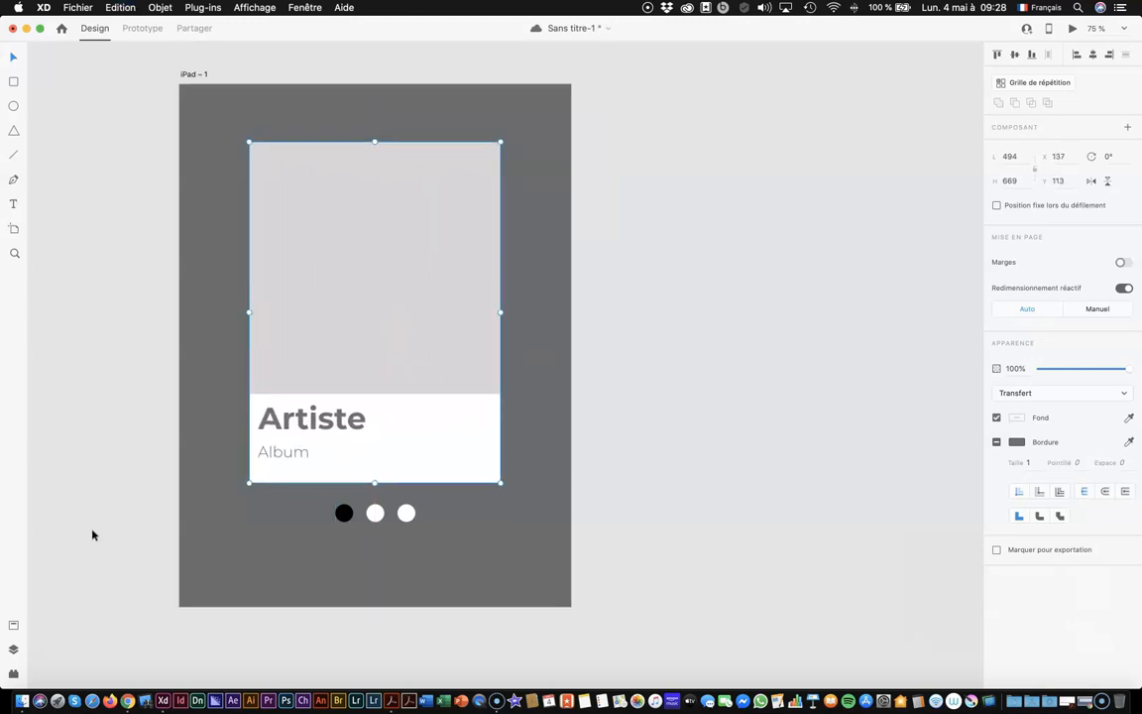
Show the document's layers and select the iPad – 1 artboard in the artboard list, keeping its name
left_click(12, 650)
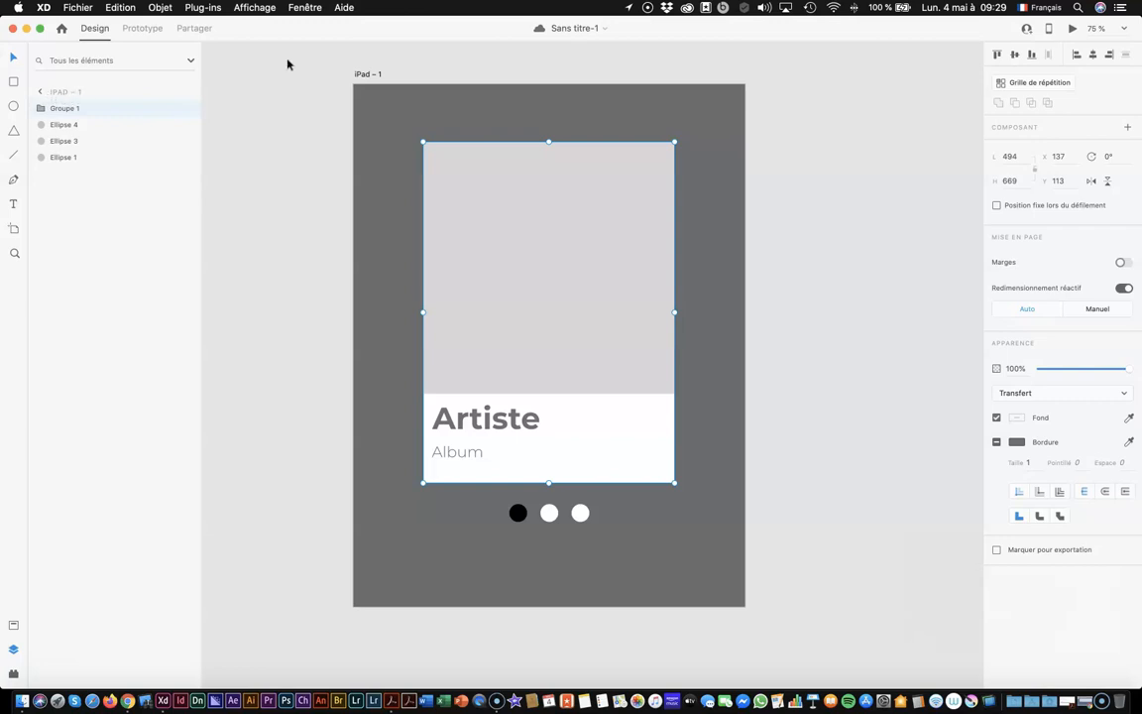
left_click(363, 77)
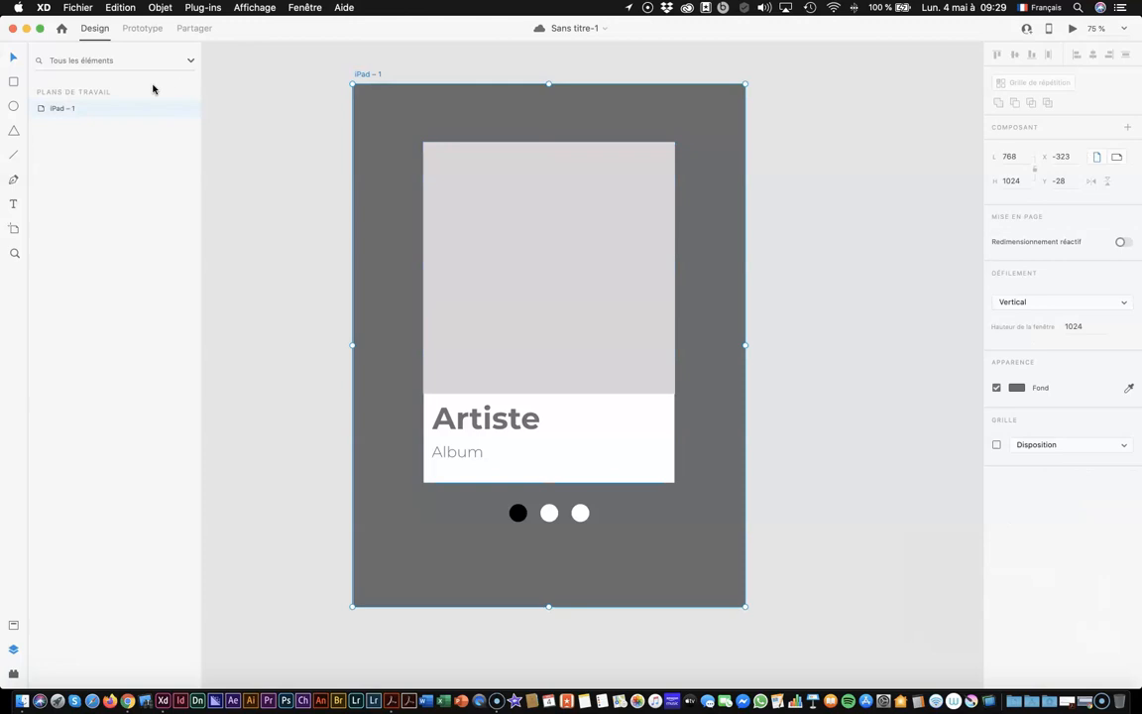
double_click(61, 110)
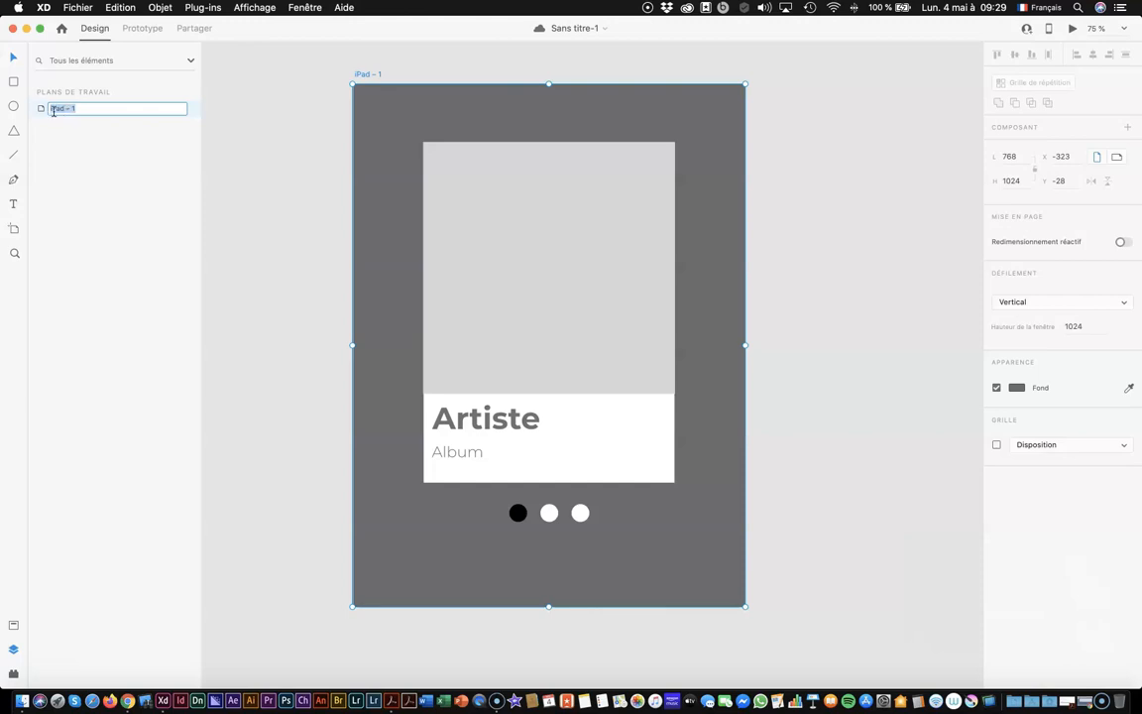
left_click(41, 109)
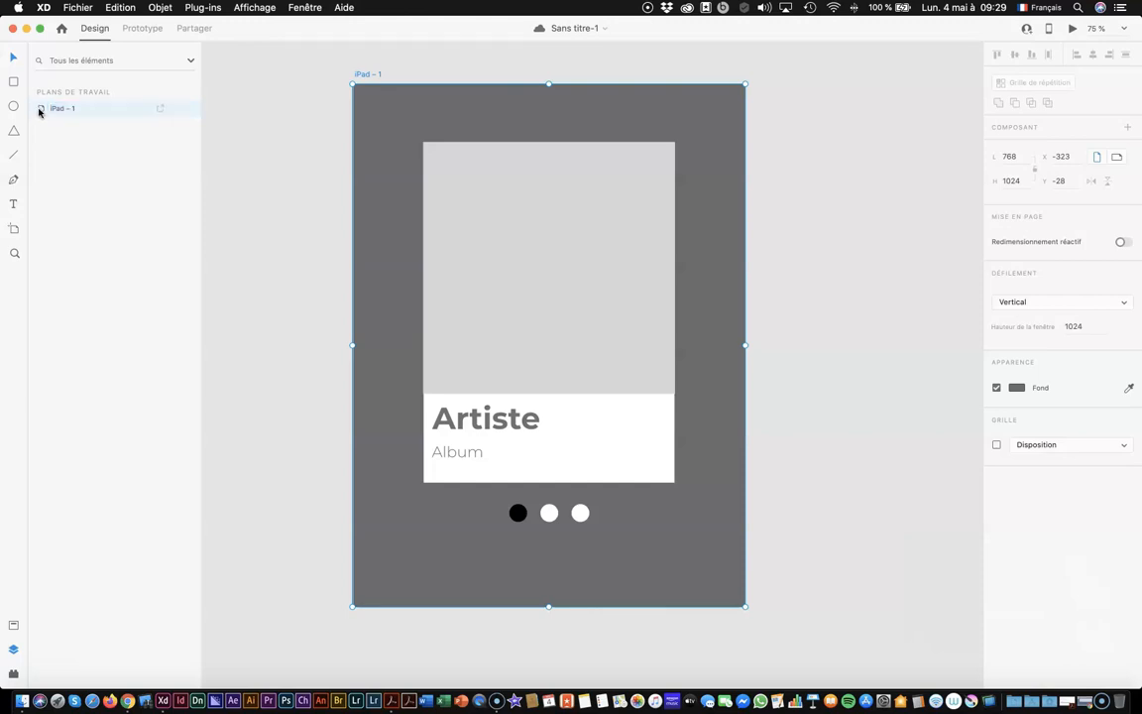
Show the layers inside the iPad – 1 artboard, then hide and reshow the album card group to check its visibility
left_click(39, 112)
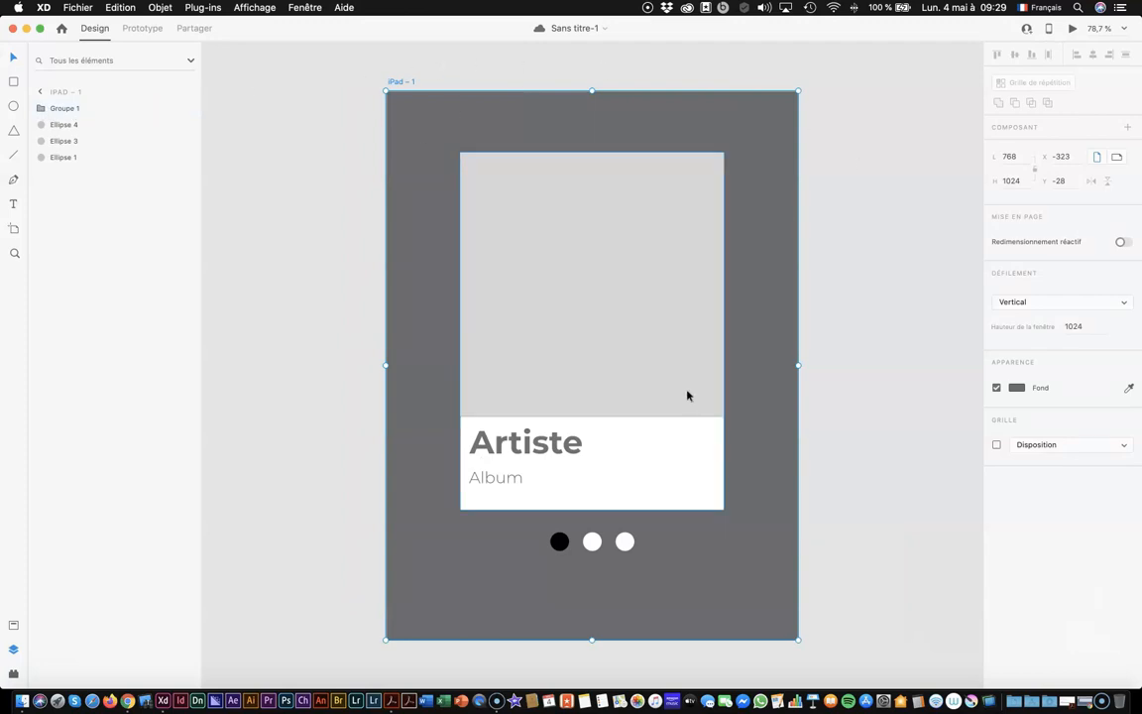
left_click(65, 109)
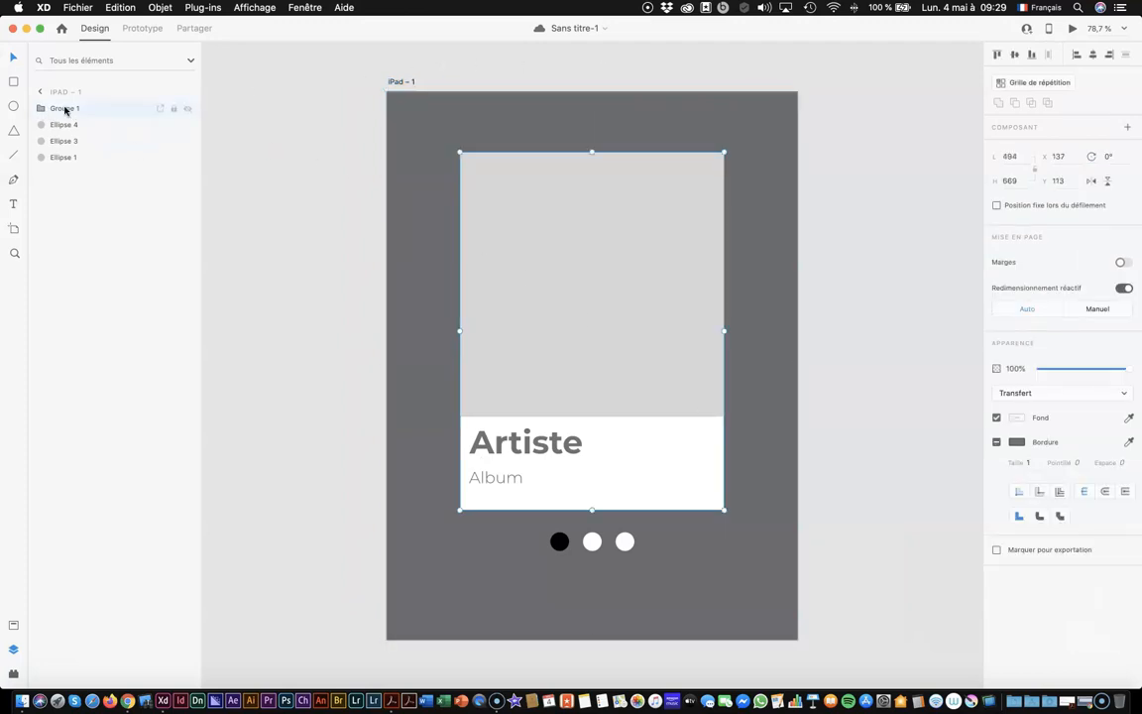
left_click(186, 110)
left_click(186, 110)
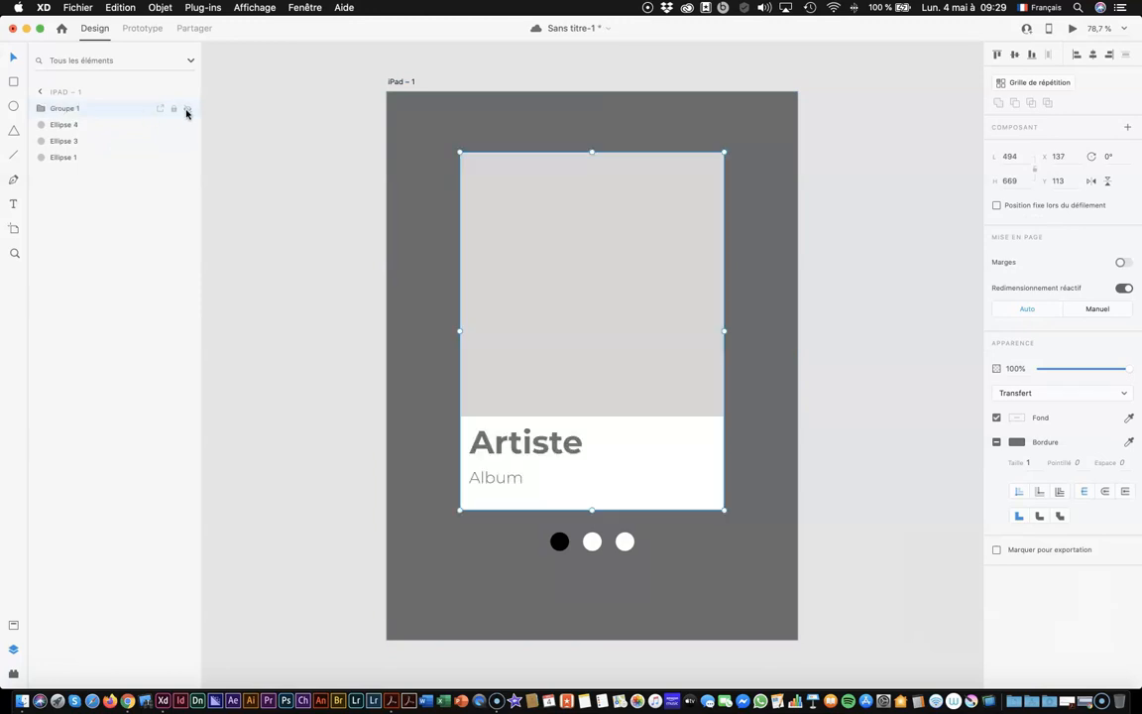
left_click(187, 111)
left_click(186, 111)
Rename the album card group as GALERIE
double_click(71, 114)
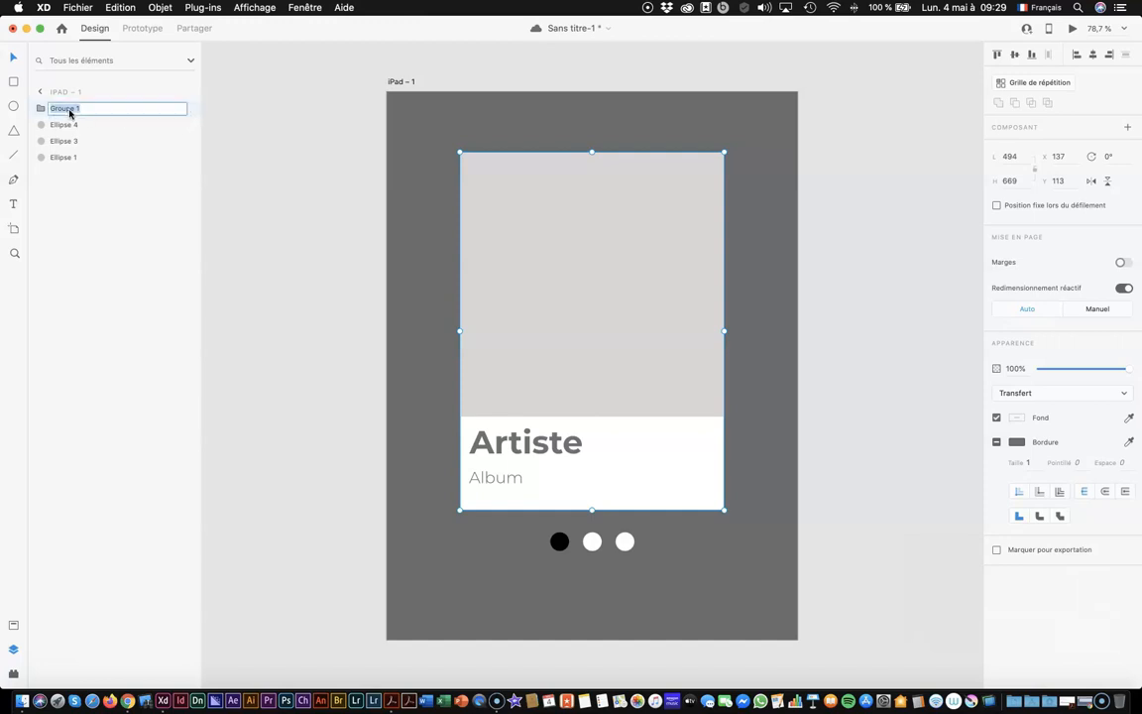
type("GALLE")
key("BackSpace")
type("ERIE")
Check which layer belongs to each page dot and rename the middle dot's layer as Ellipse 2
left_click(68, 124)
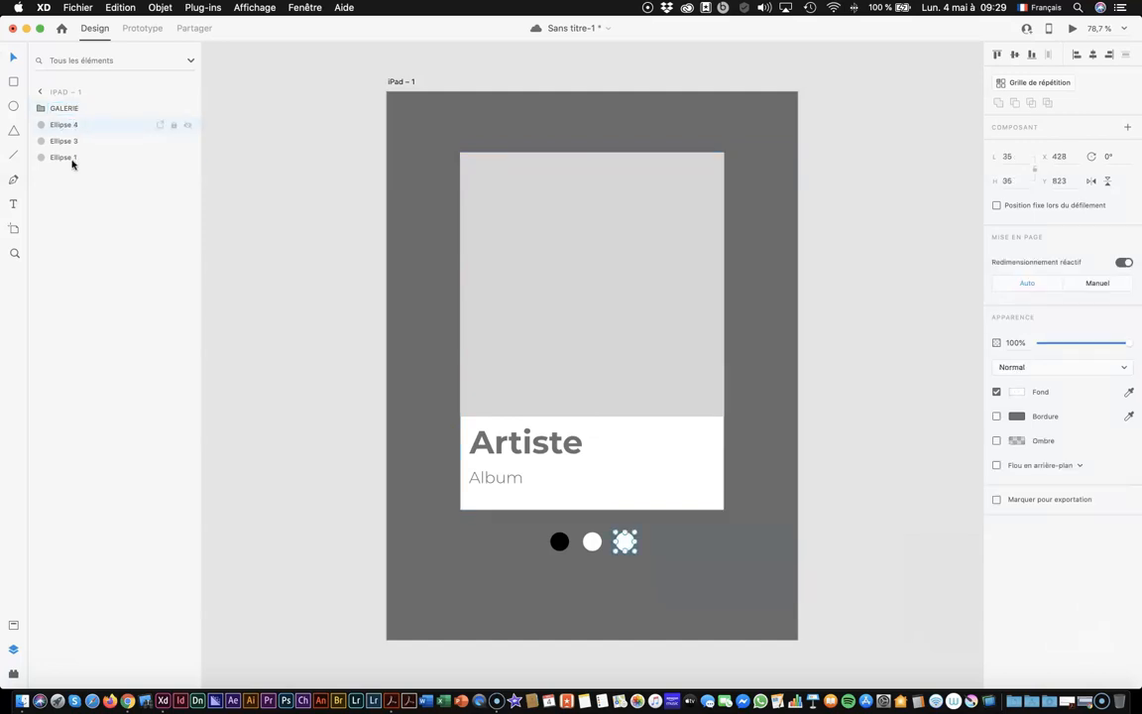
left_click(64, 145)
left_click(63, 157)
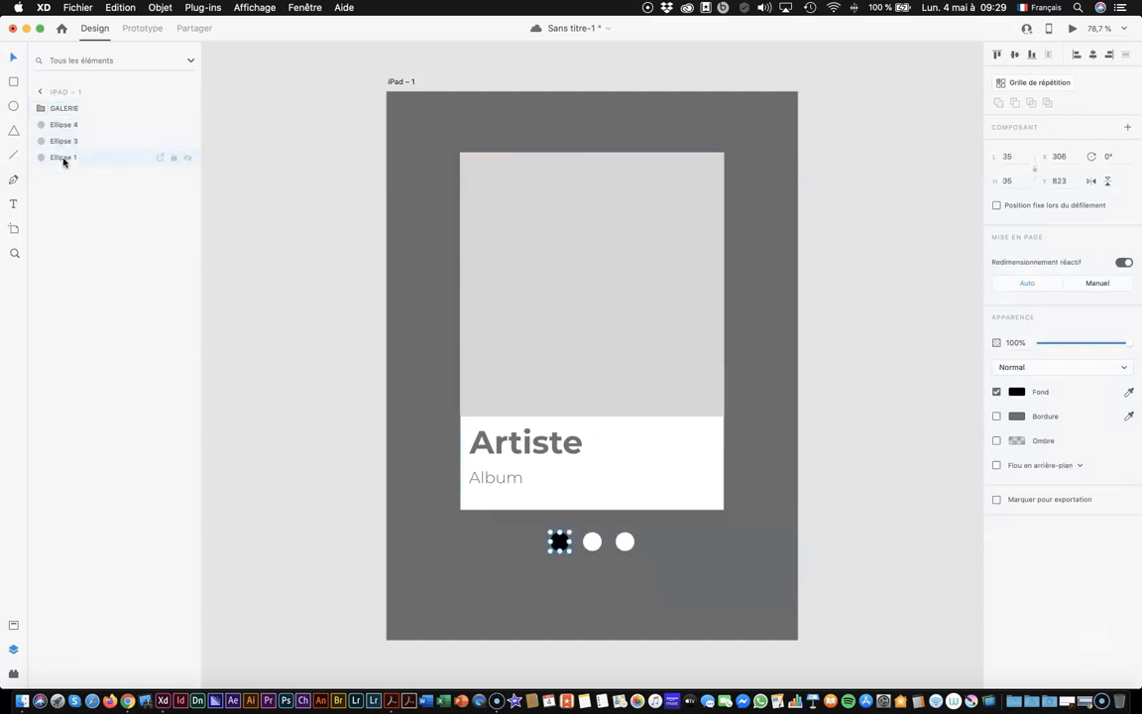
left_click(63, 142)
left_click(61, 126)
left_click(68, 158)
left_click(58, 145)
double_click(59, 142)
left_click(79, 140)
type("2")
Rename the last white dot's layer as Ellipse 3
left_click(64, 123)
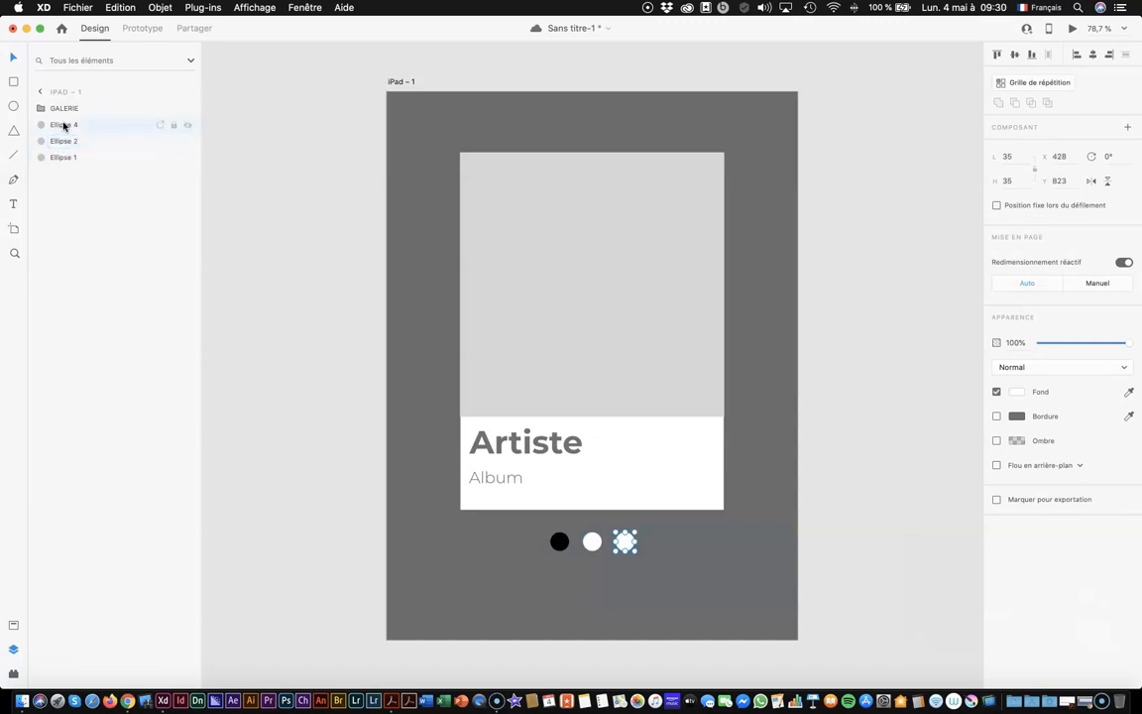
double_click(81, 126)
double_click(83, 124)
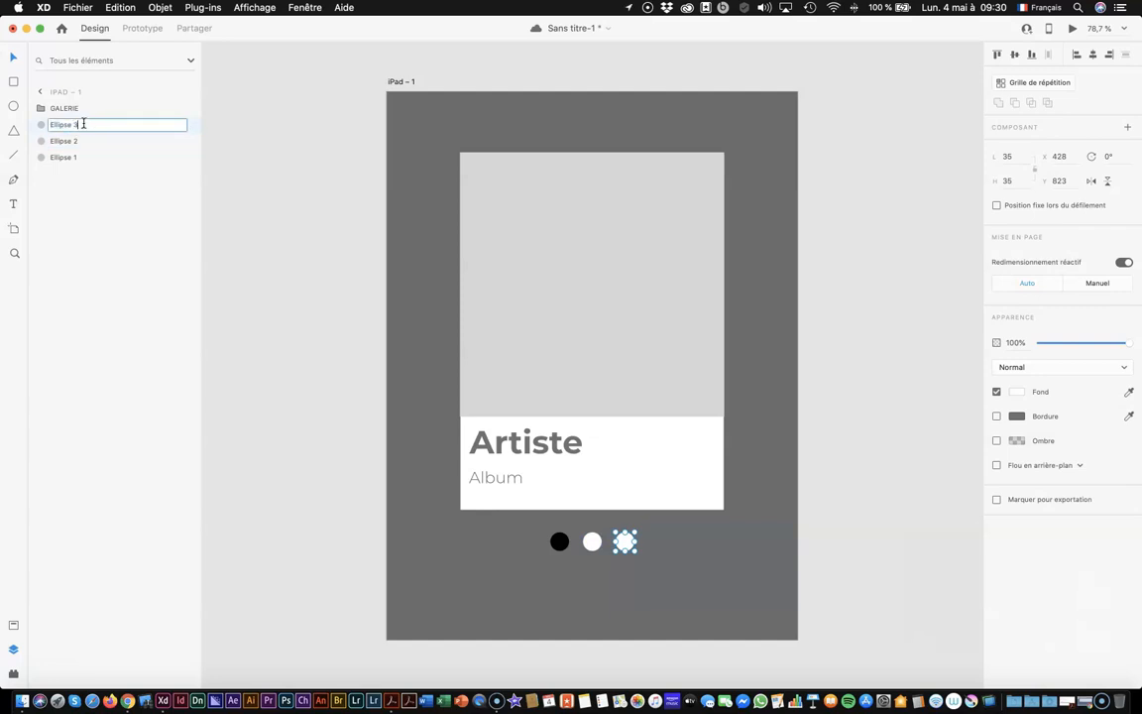
type("3")
key("Return")
Add the text "Ma galerie sonore" above the album card, starting at the card's left edge
left_click(681, 296, "shift")
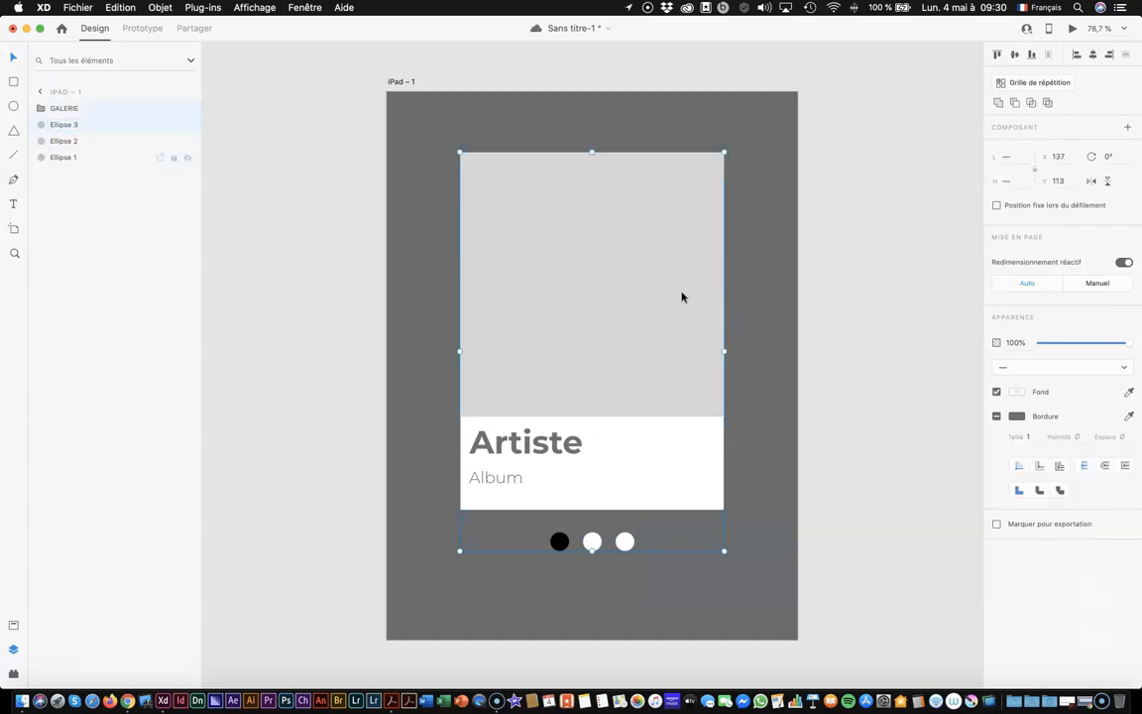
left_click(38, 93)
left_click(586, 169)
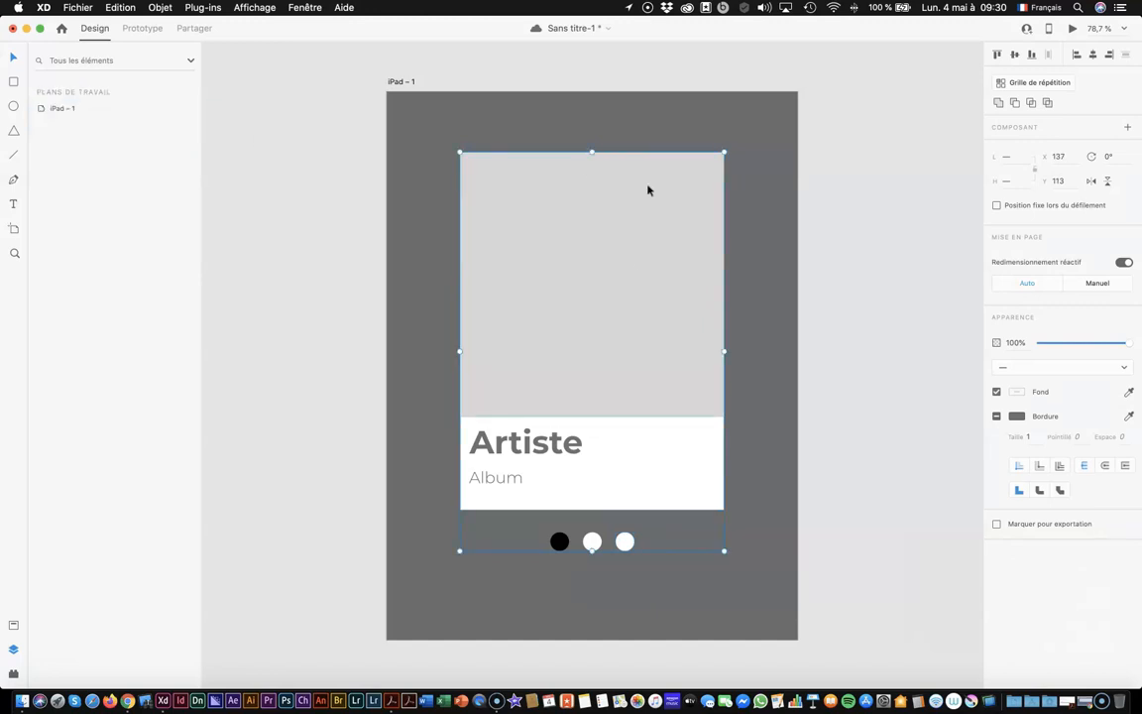
left_click(13, 203)
left_click(458, 126)
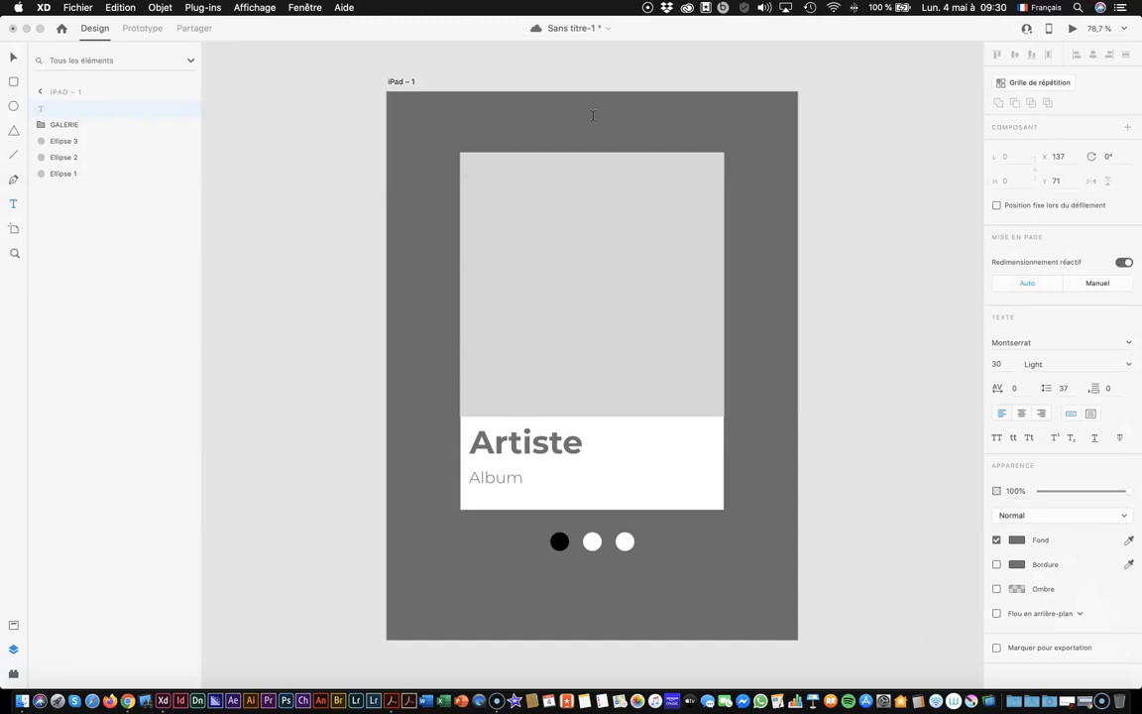
key("Escape")
Set the fill of the "Ma galerie sonore" title to white and move the title down to Y 56
key("super+plus")
key("super+plus")
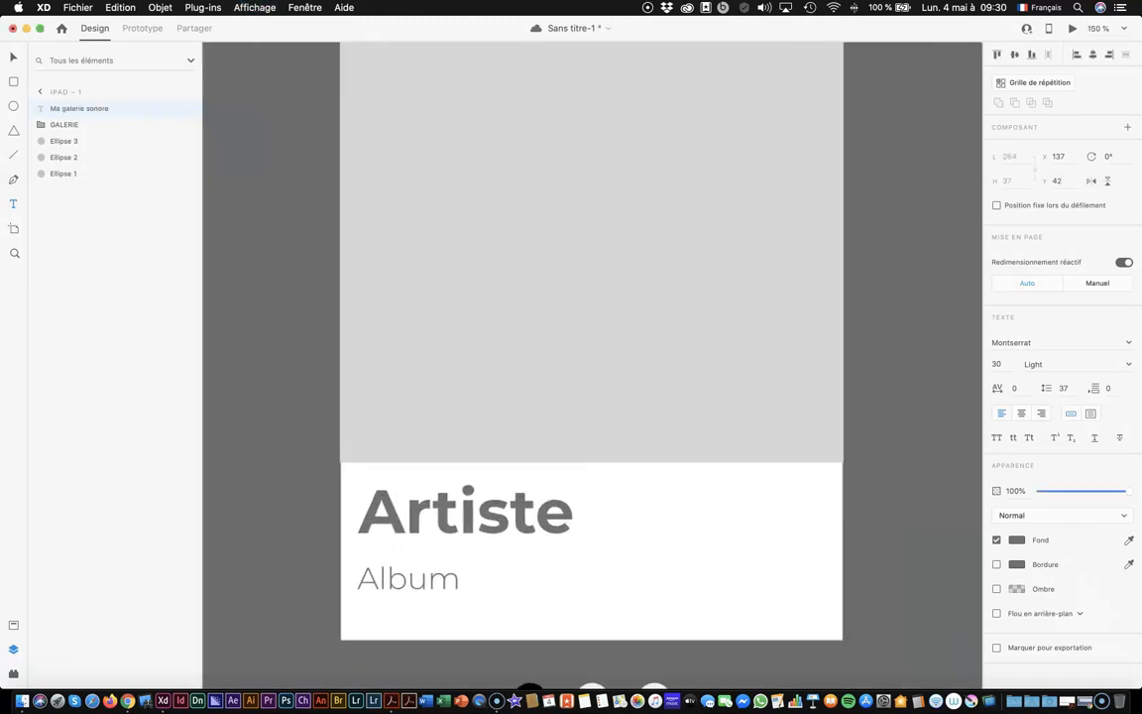
scroll(446, 110, "up", 10)
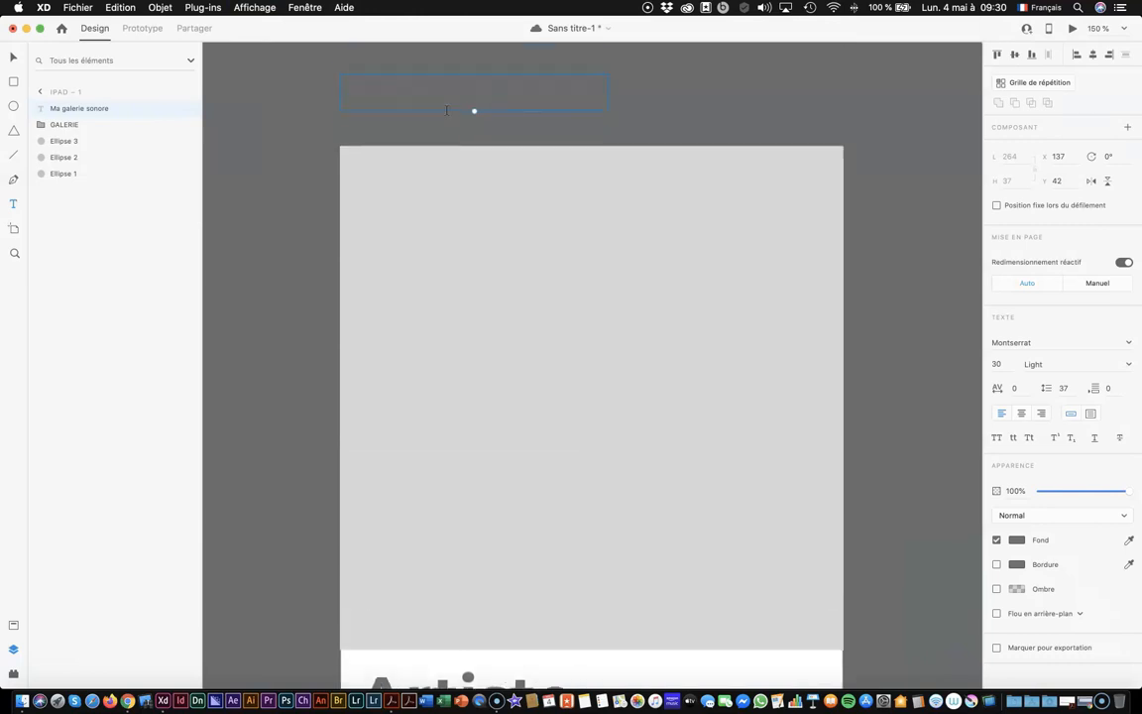
left_click(1016, 539)
left_click(1017, 539)
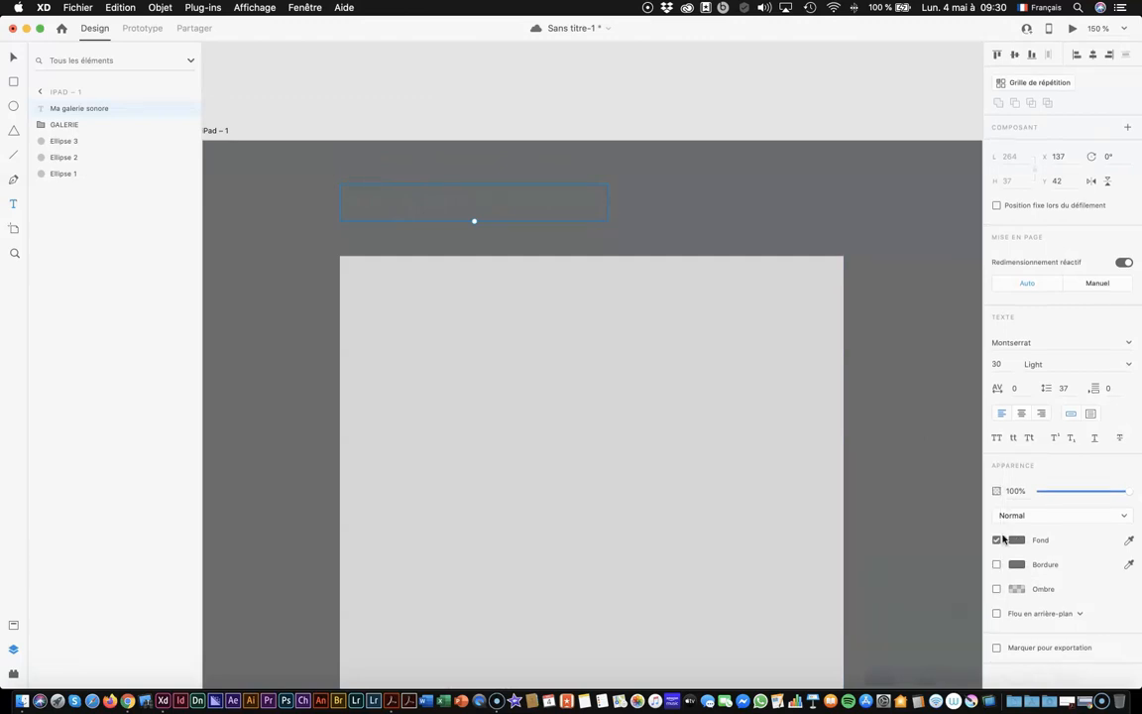
left_click(1017, 539)
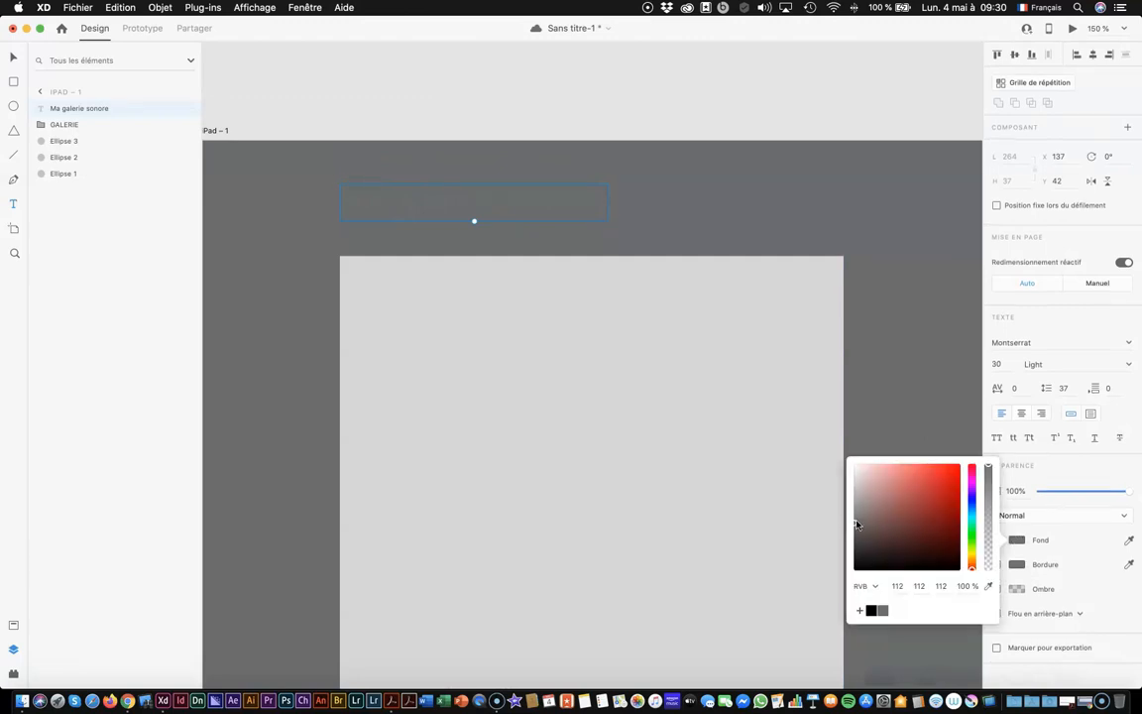
left_click(854, 463)
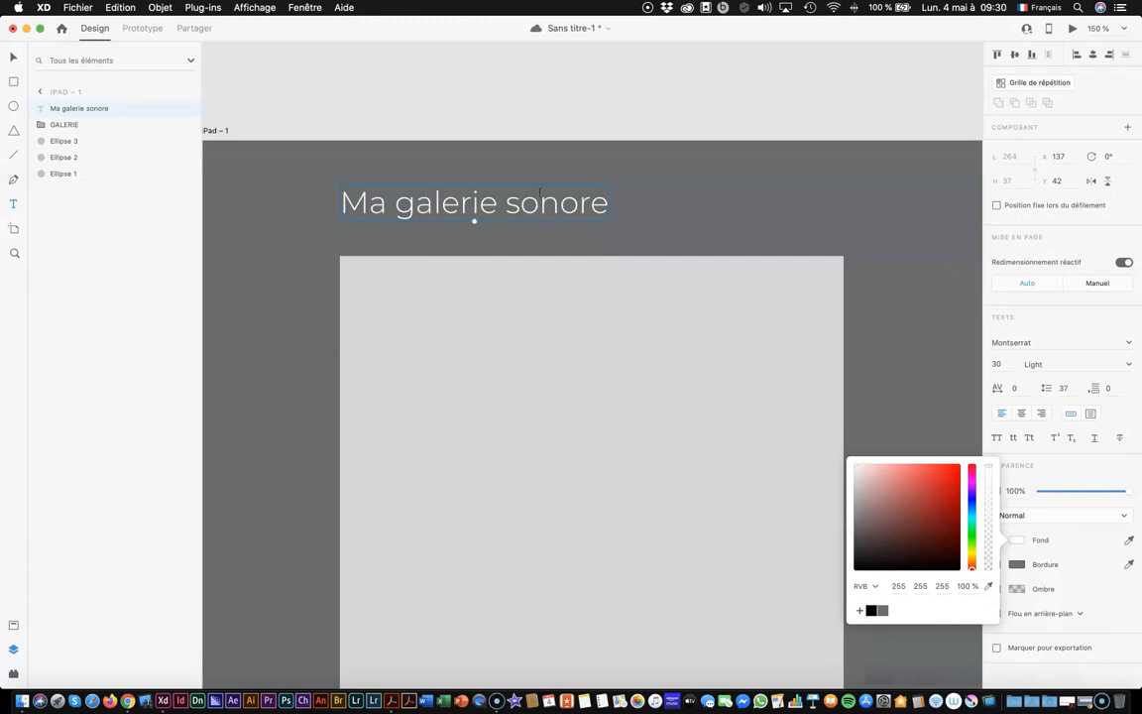
left_click(352, 205)
left_click_drag(472, 216, 471, 231)
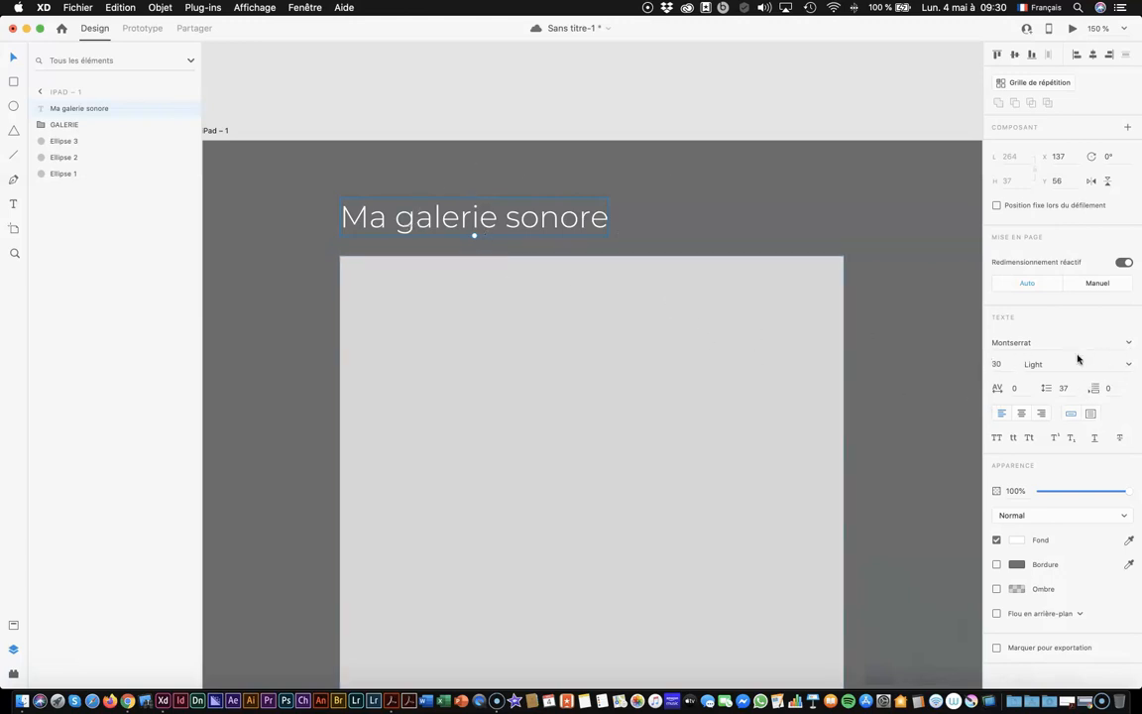
Set the "Ma galerie sonore" title to Montserrat Bold at size 40
left_click(1128, 365)
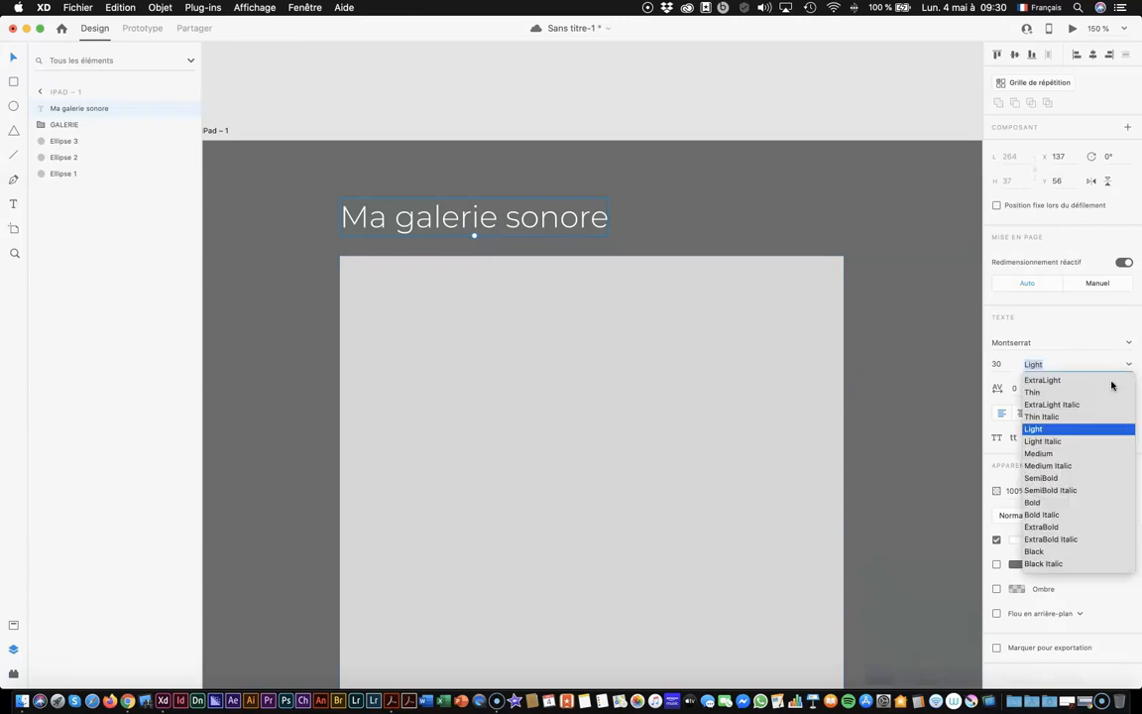
left_click(1036, 502)
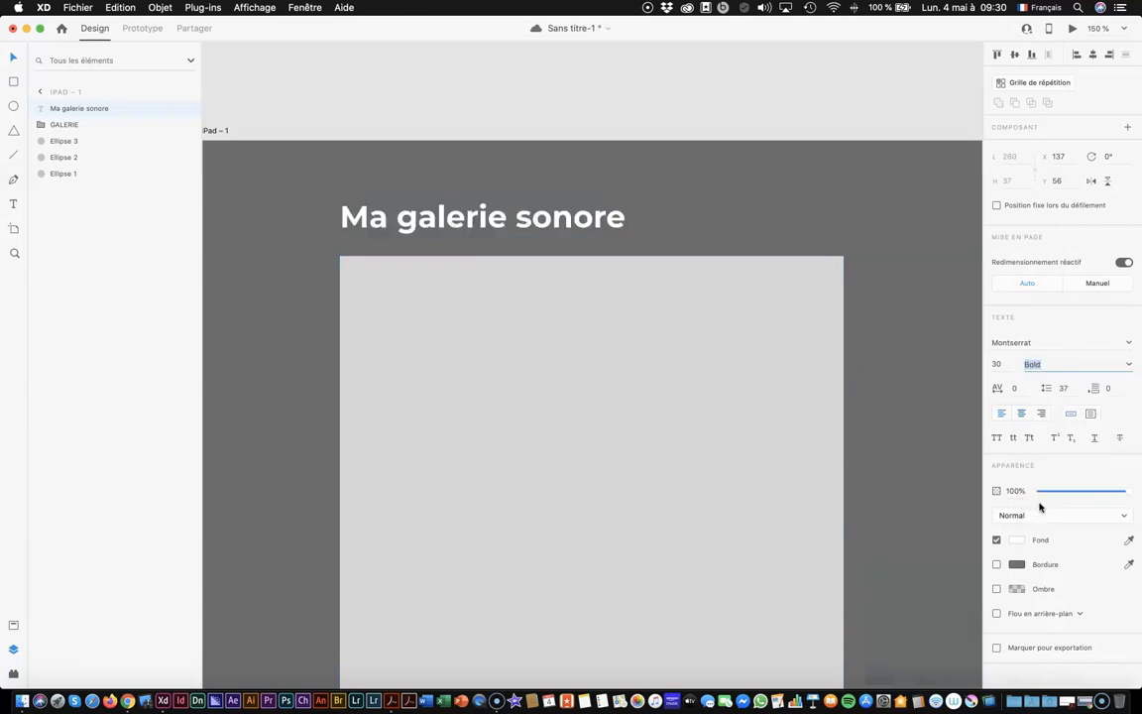
left_click(1001, 363)
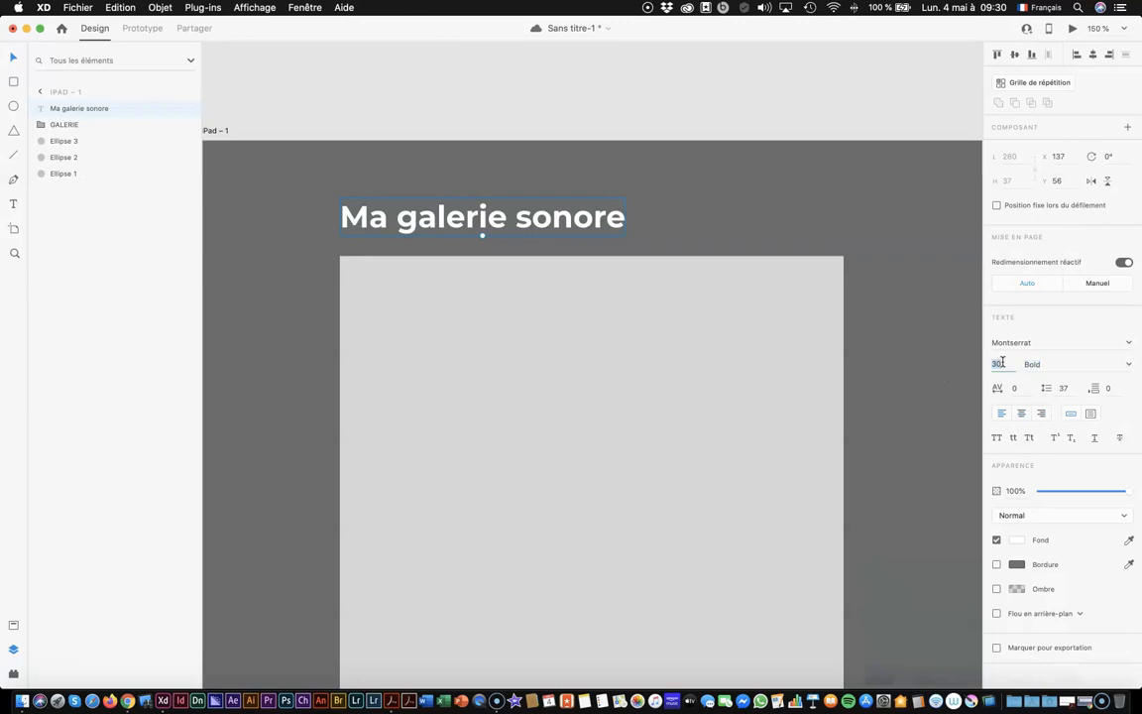
type("40")
key("Return")
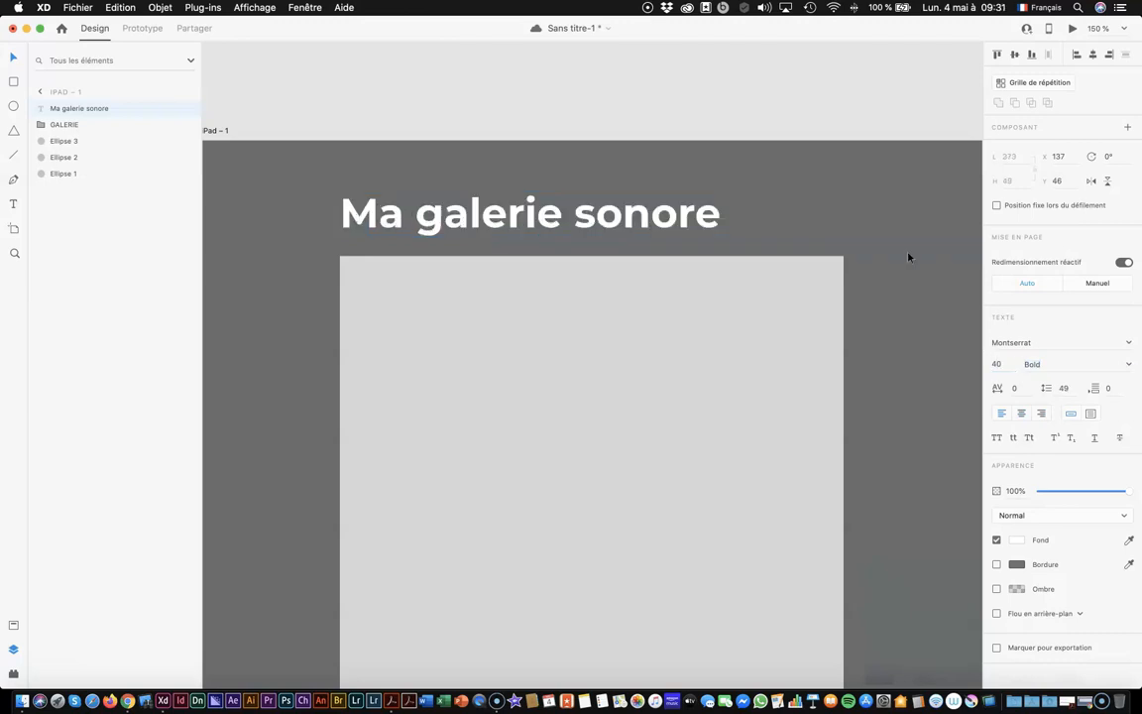
Move the enlarged title down to X 137, Y 53 just above the album card, and save the document
left_click_drag(411, 207, 447, 234)
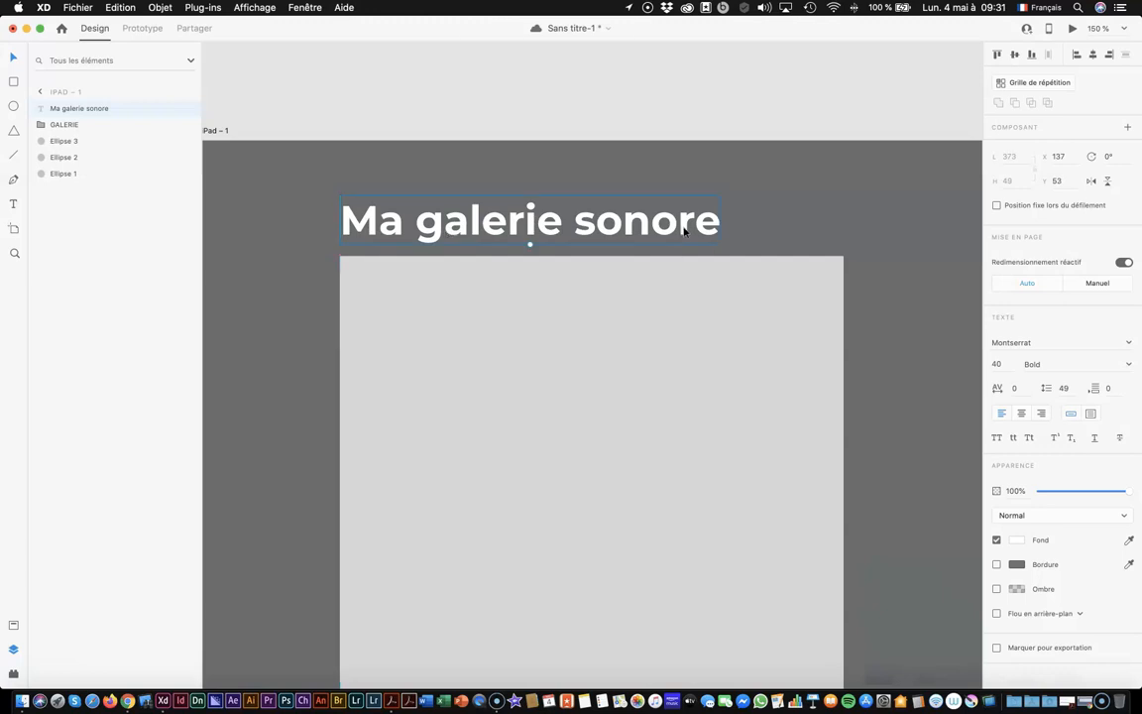
left_click(749, 235)
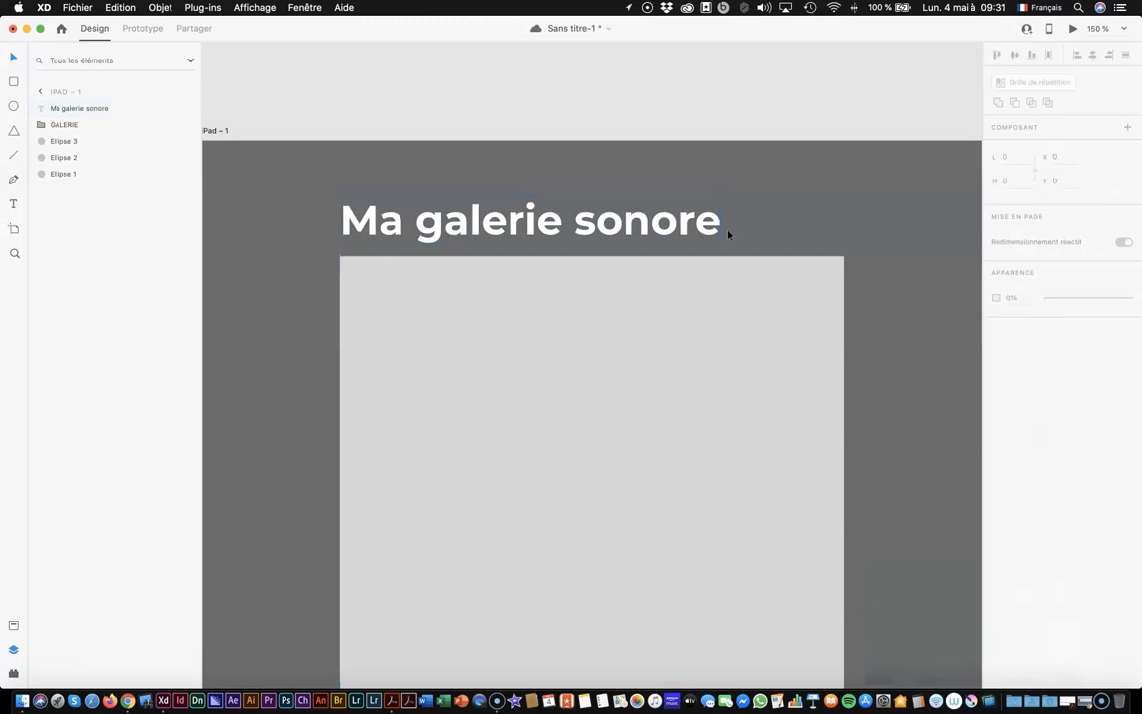
key("super+minus")
key("super+minus")
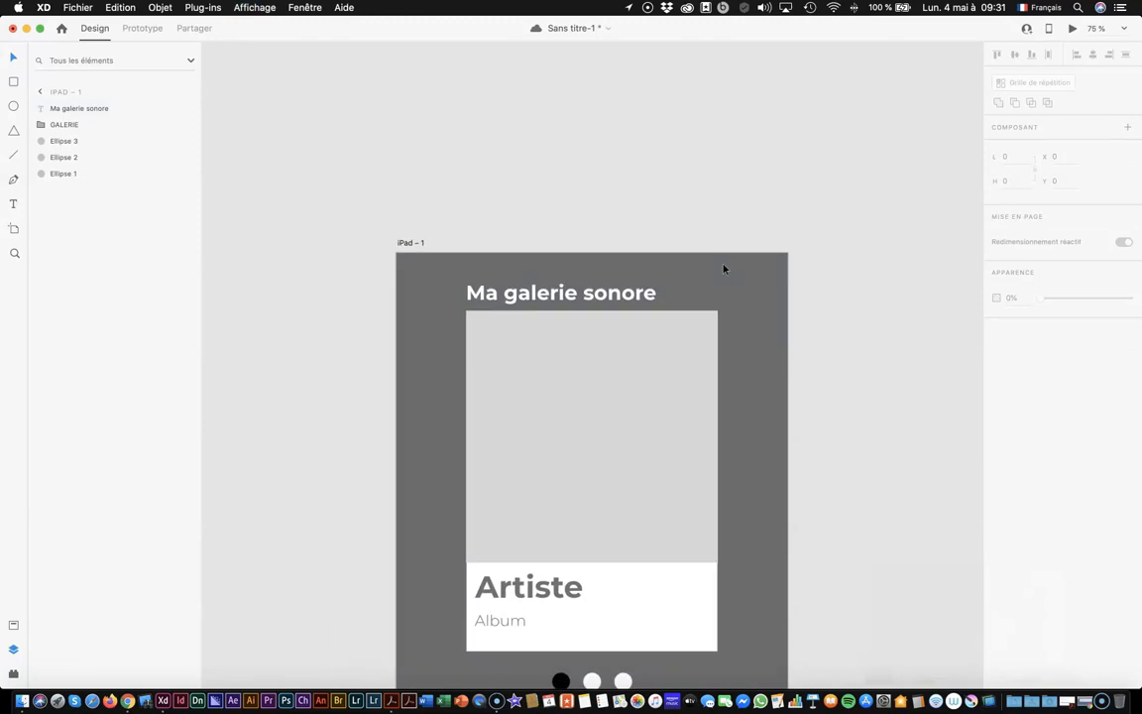
scroll(722, 268, "down", 3)
scroll(722, 269, "right", 3)
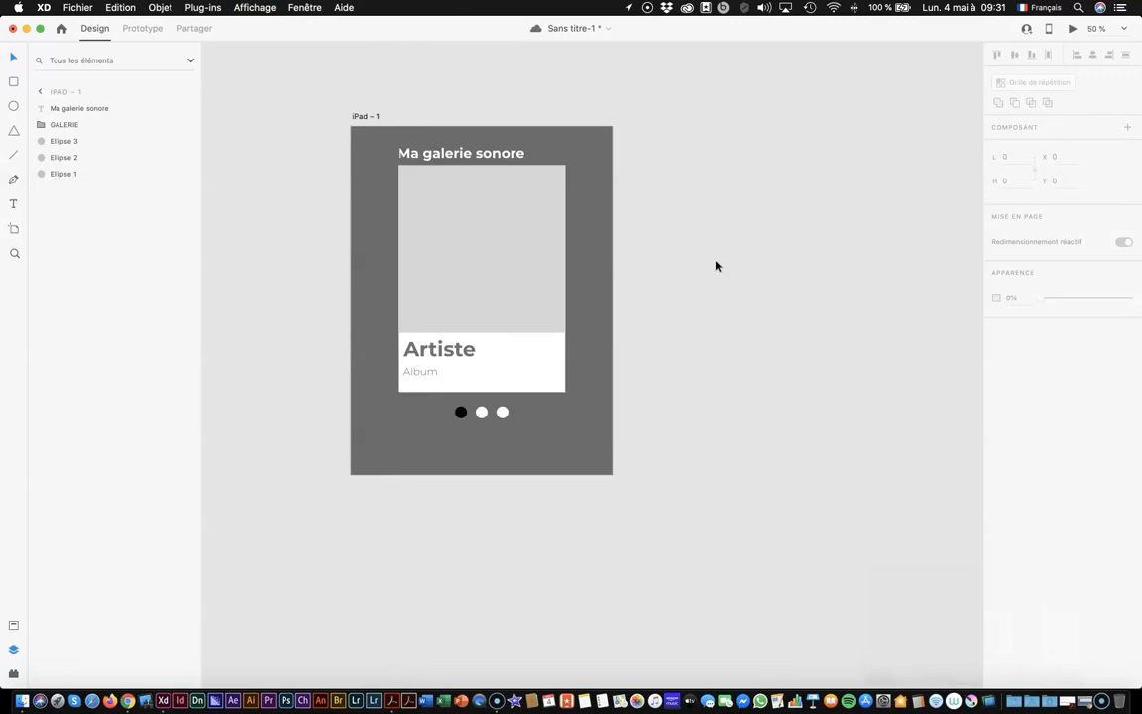
left_click(53, 111)
key("super+s")
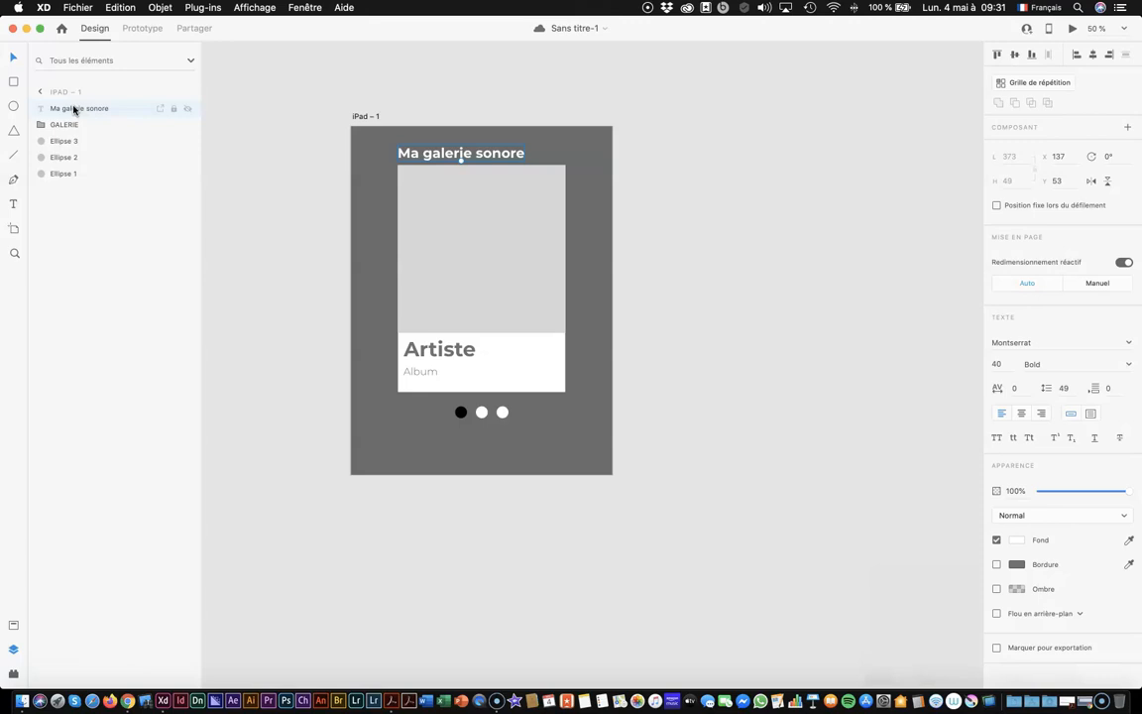
Lock the "Ma galerie sonore" title, trying the unlock controls in the layer list and on the canvas before locking it again
left_click(172, 111)
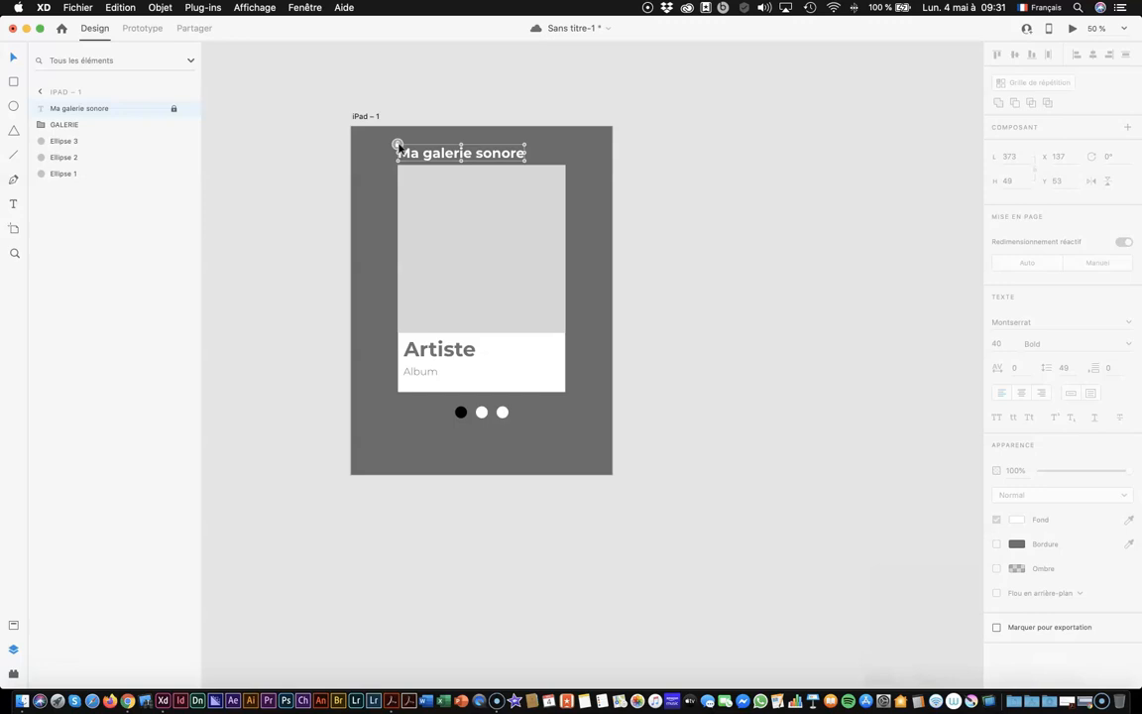
left_click(173, 111)
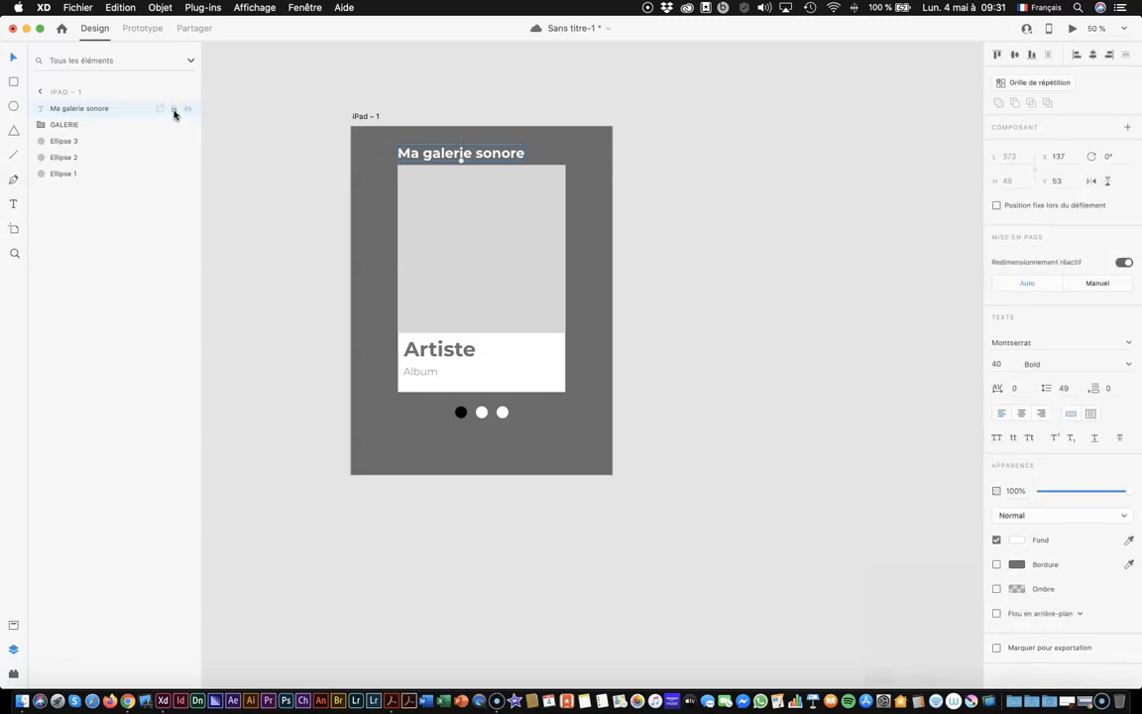
left_click(173, 111)
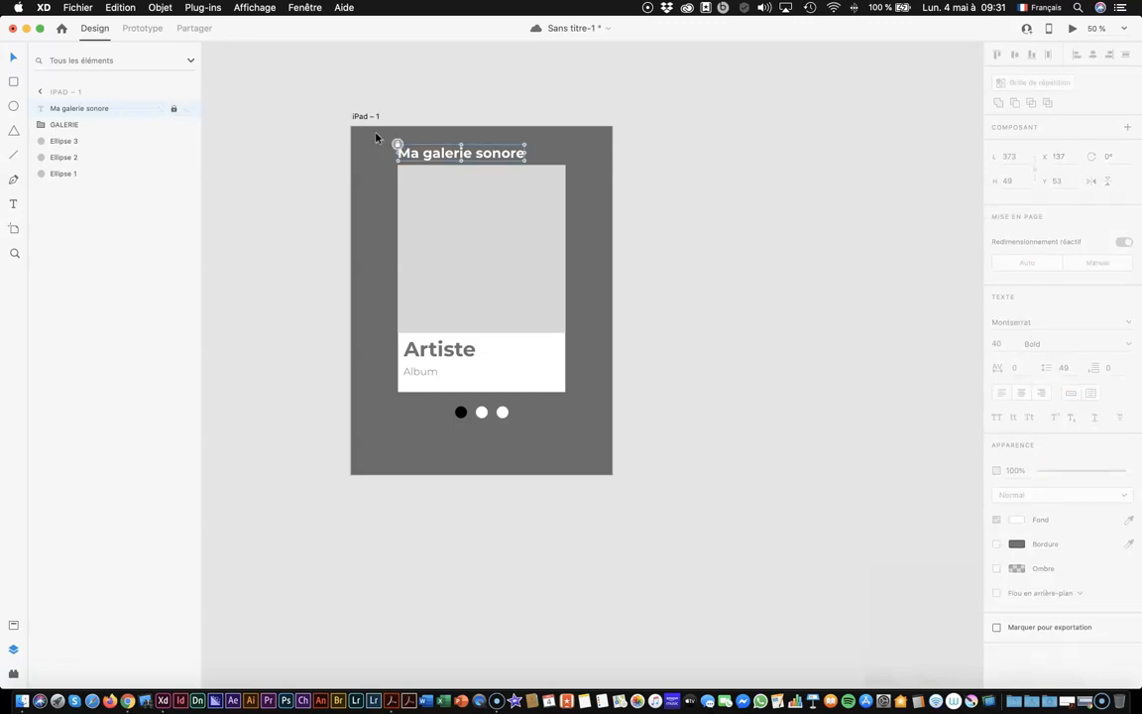
left_click(399, 146)
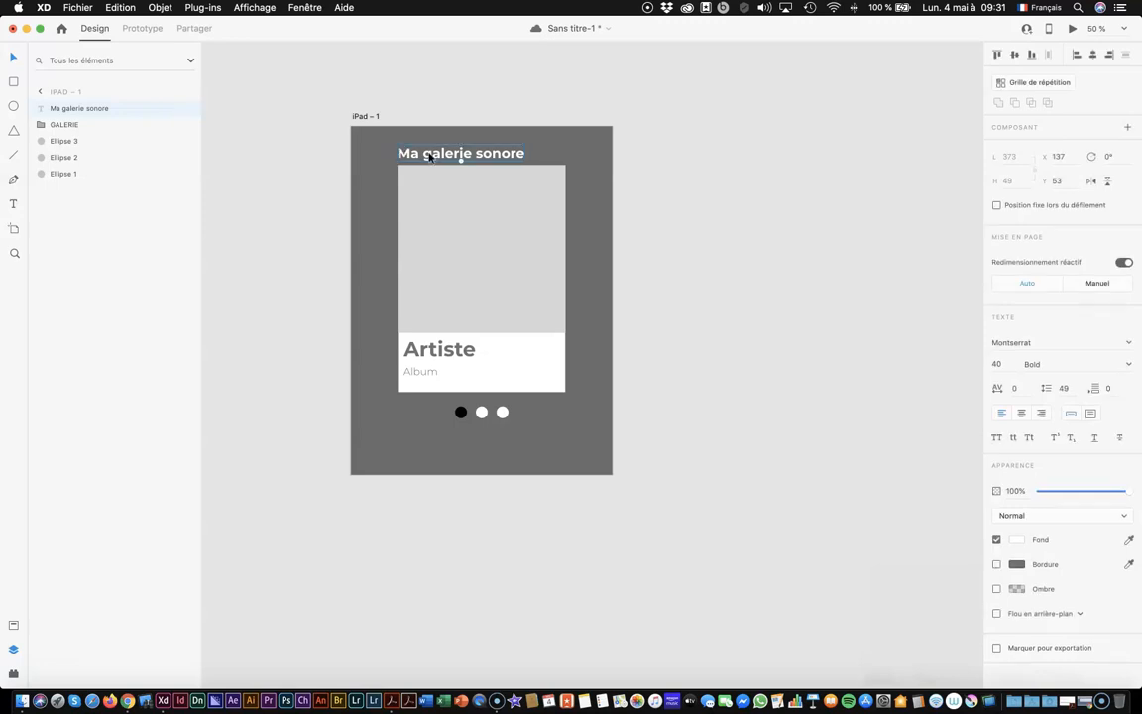
left_click(173, 111)
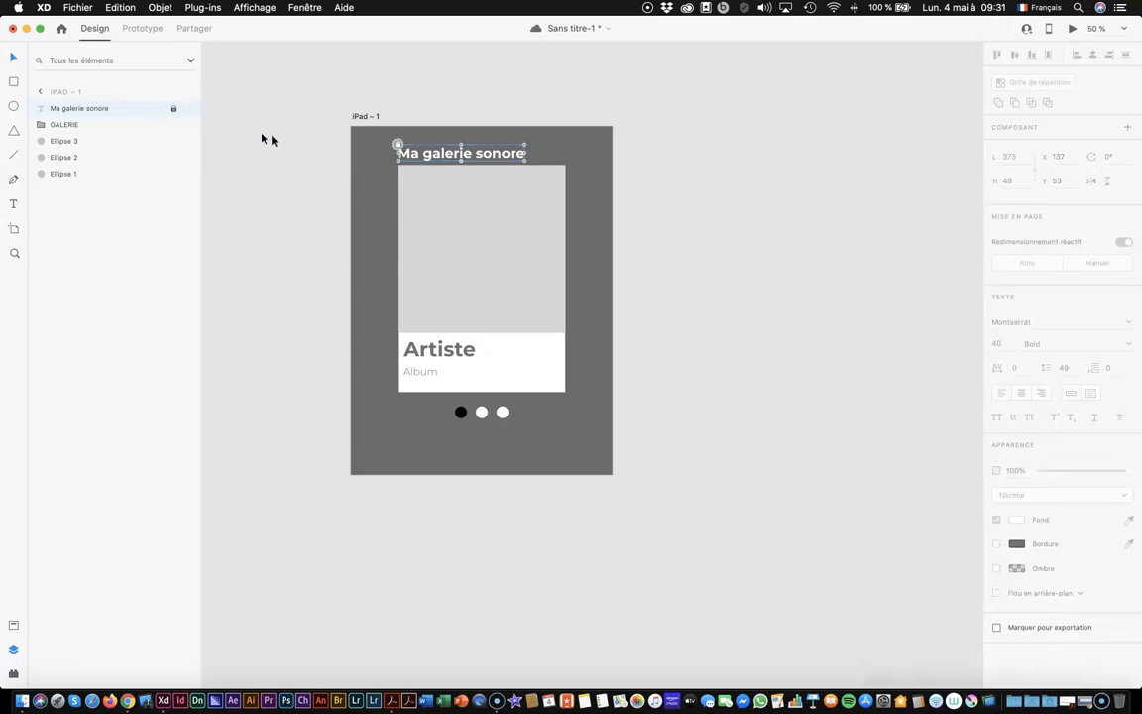
Try moving the album card to X 94, Y 102 beneath the locked title, and undo the move
left_click_drag(384, 141, 428, 186)
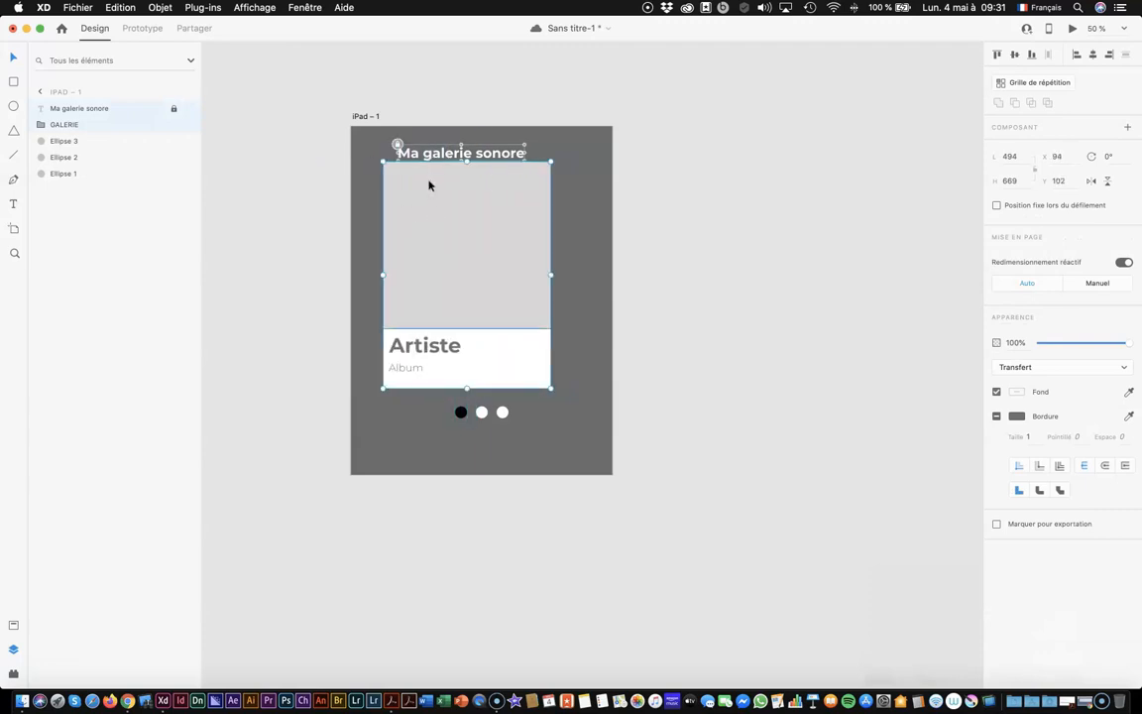
key("super+z")
left_click(246, 174)
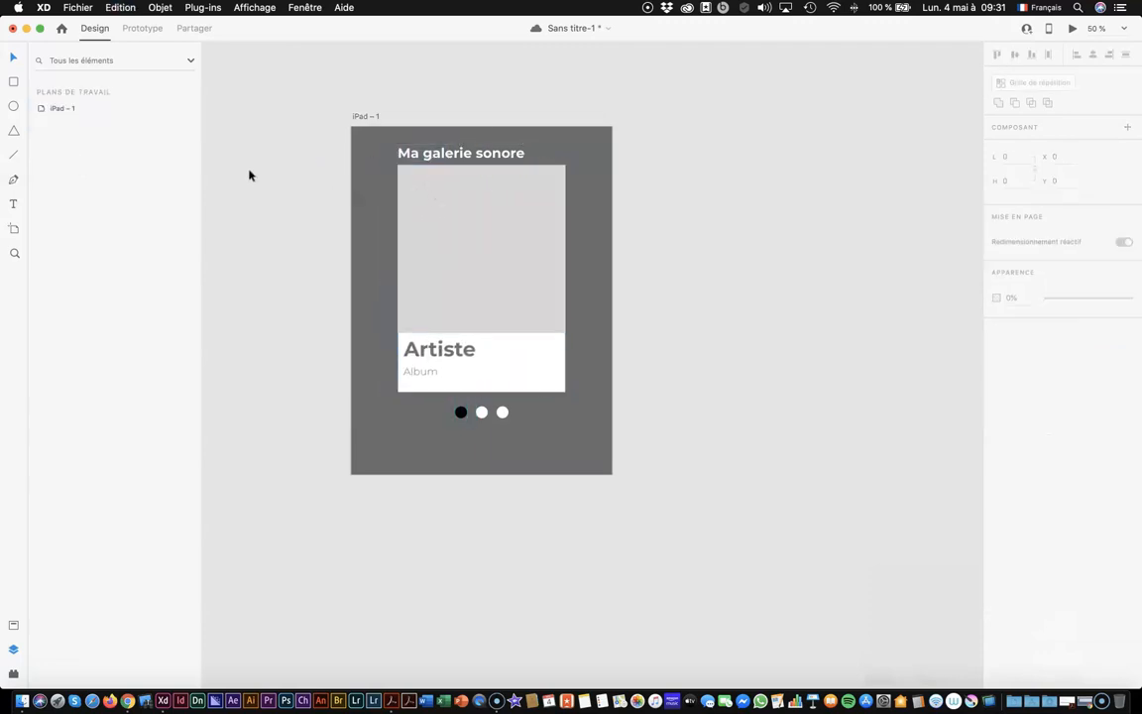
Reopen the layers of the iPad – 1 artboard and hide the locked "Ma galerie sonore" title
left_click(50, 110)
double_click(164, 108)
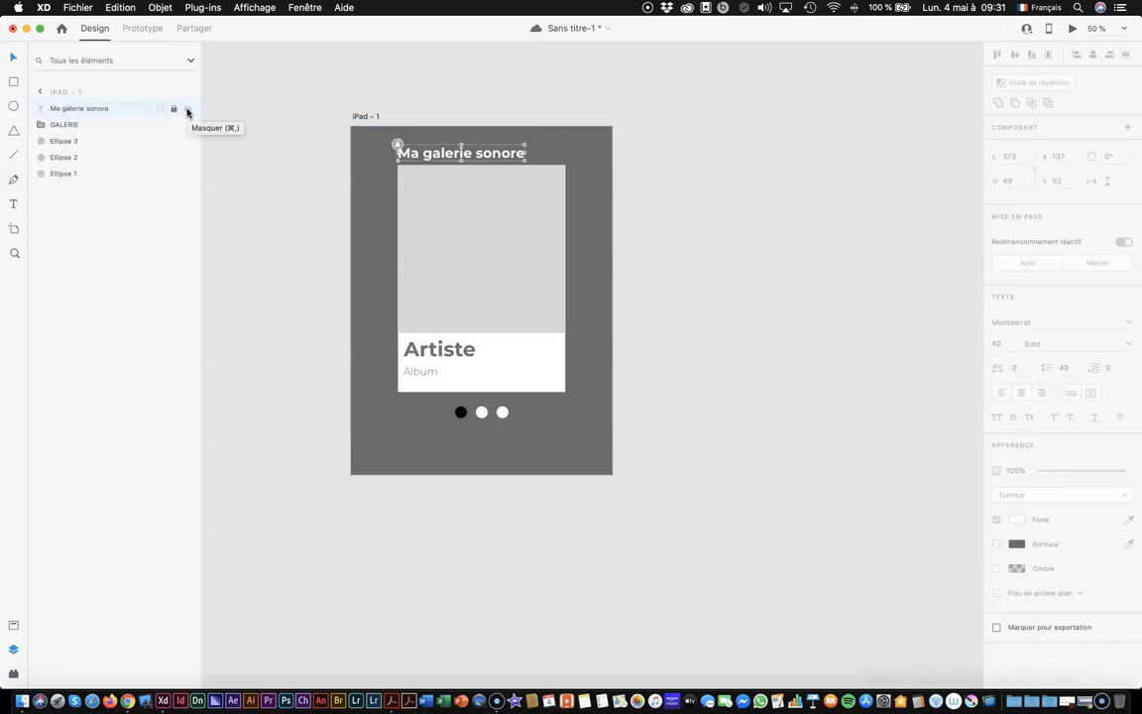
left_click(188, 111)
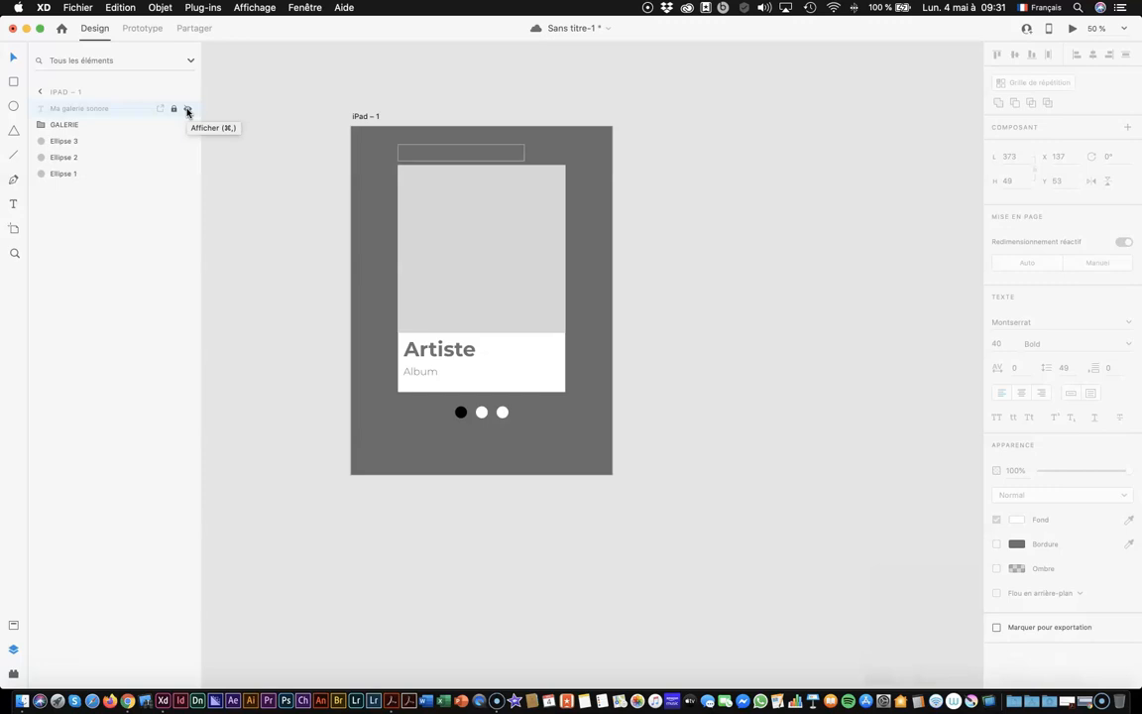
Show the hidden "Ma galerie sonore" title again and unlock it, leaving nothing selected
left_click(187, 111)
left_click(188, 111)
left_click(187, 111)
left_click(187, 111)
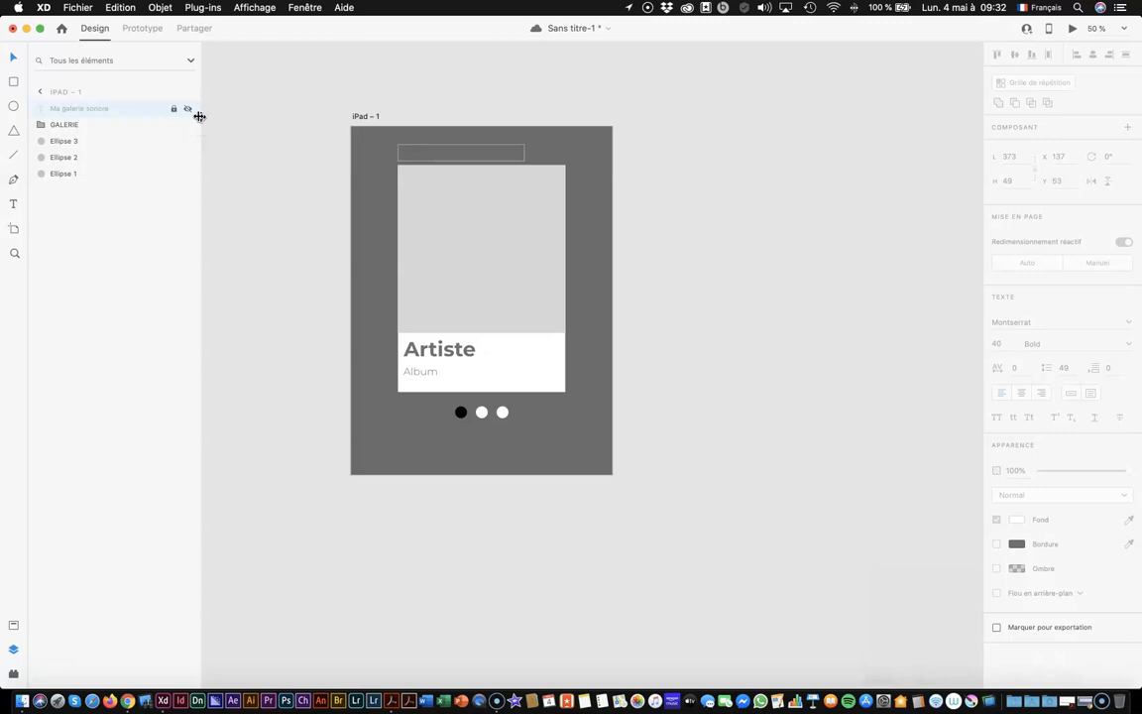
left_click(187, 111)
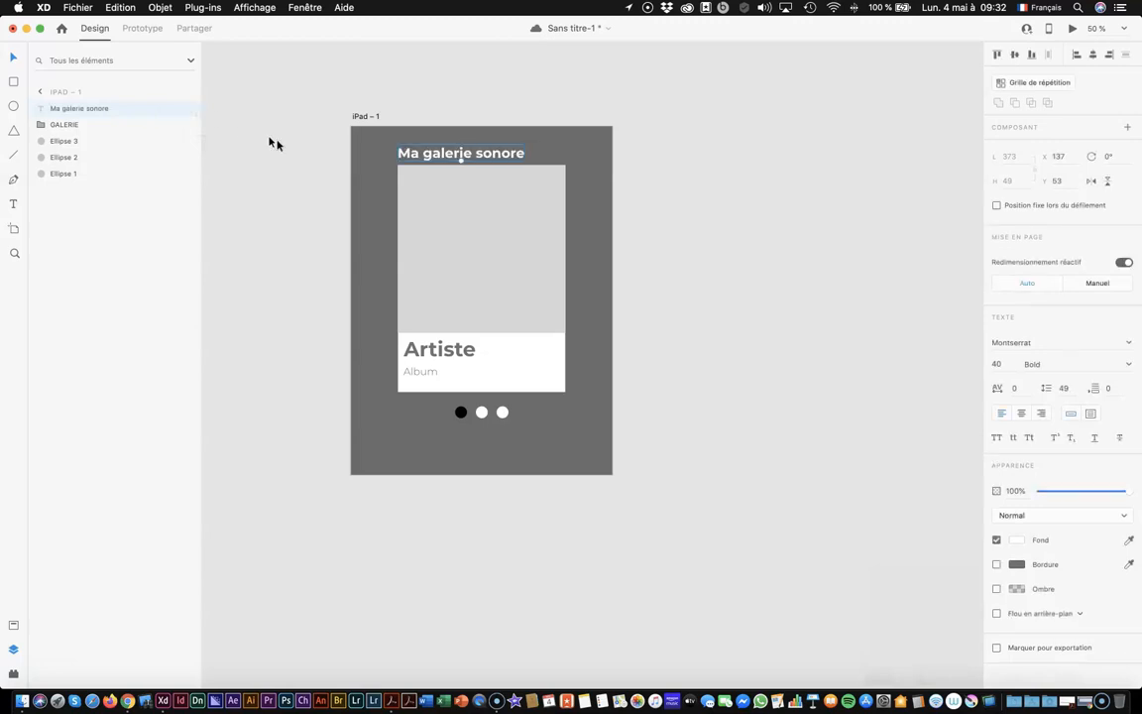
left_click(280, 164)
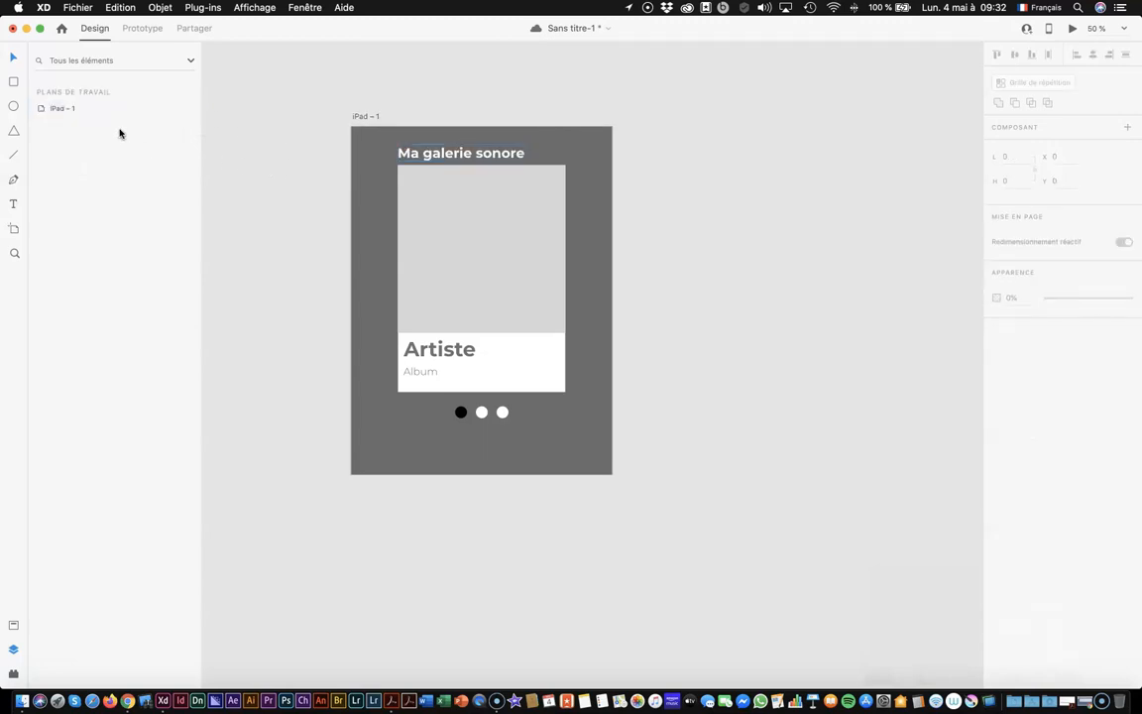
Move the iPad – 1 artboard up and to the left on the canvas, select its album card, and save the document
key("super+minus")
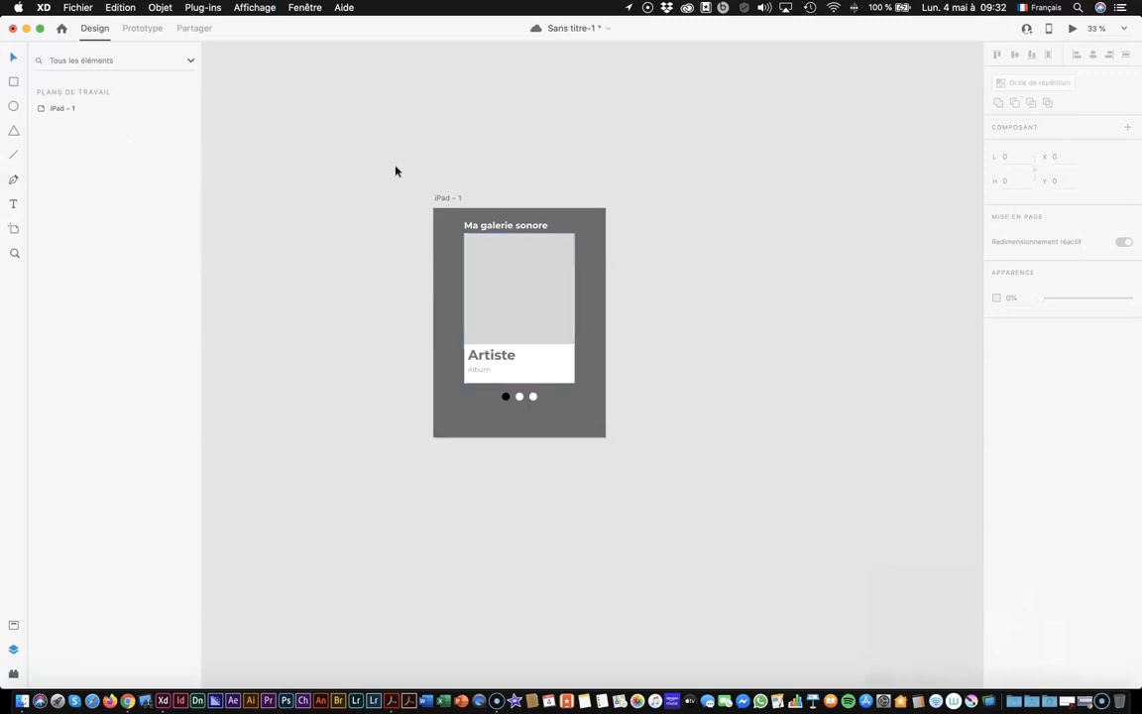
left_click_drag(395, 171, 678, 486)
left_click_drag(442, 197, 276, 107)
left_click(553, 241)
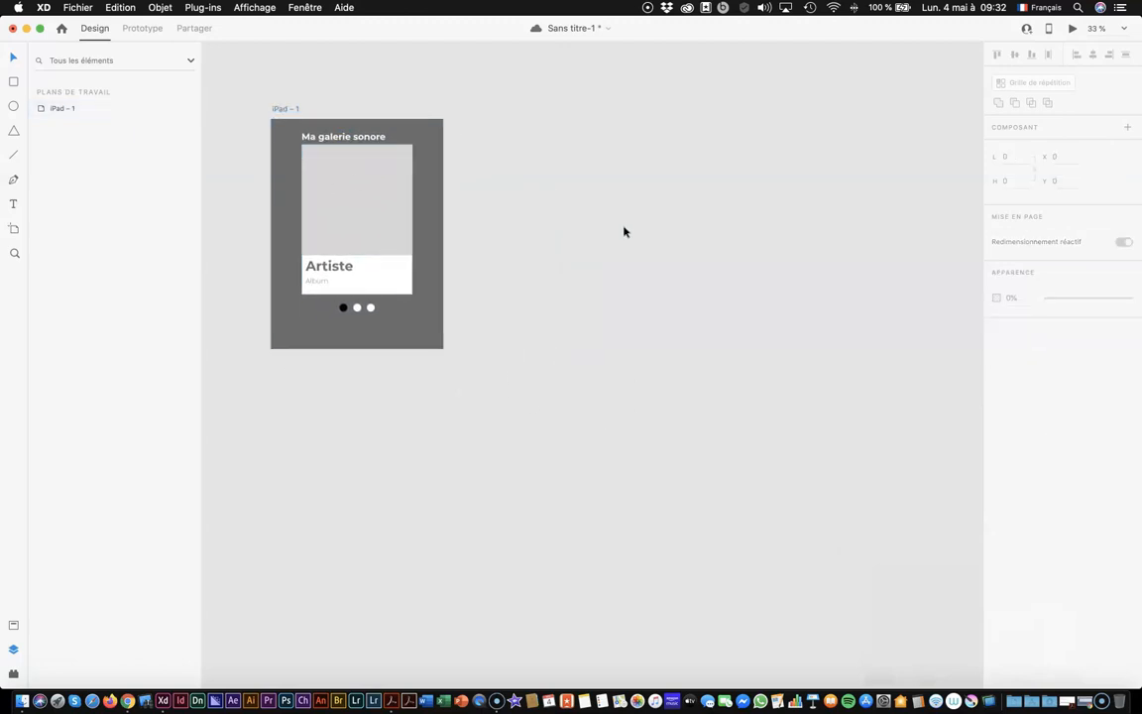
scroll(624, 232, "left", 3)
scroll(540, 232, "right", 2)
left_click(397, 233)
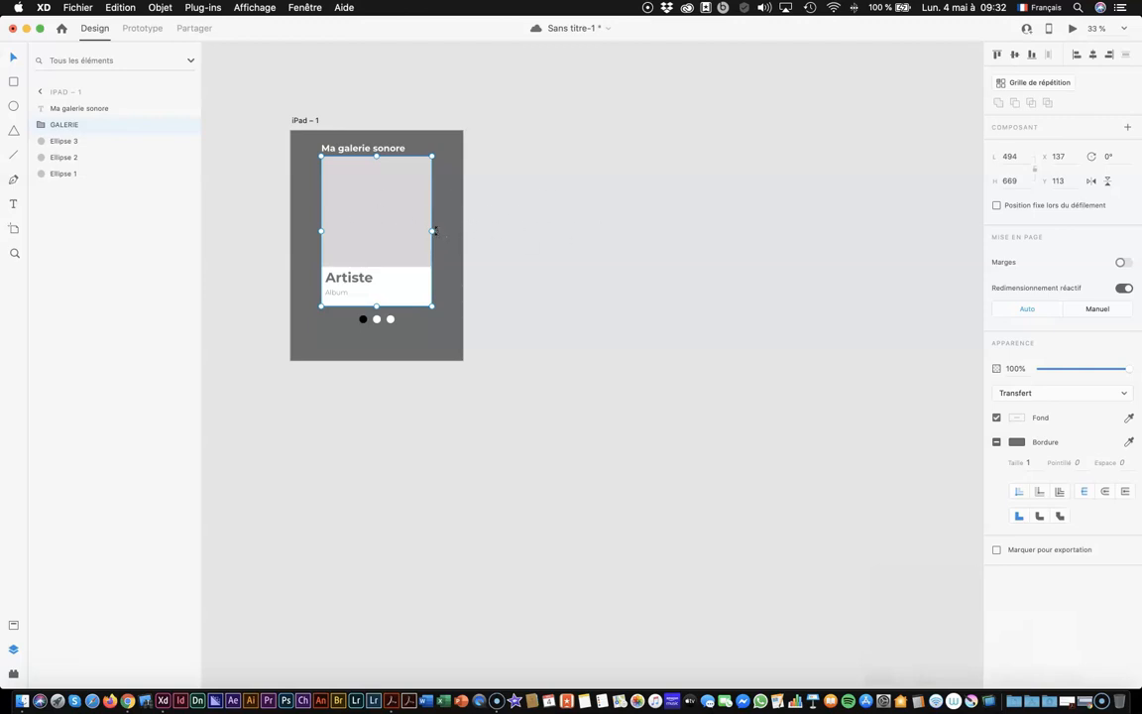
key("super+s")
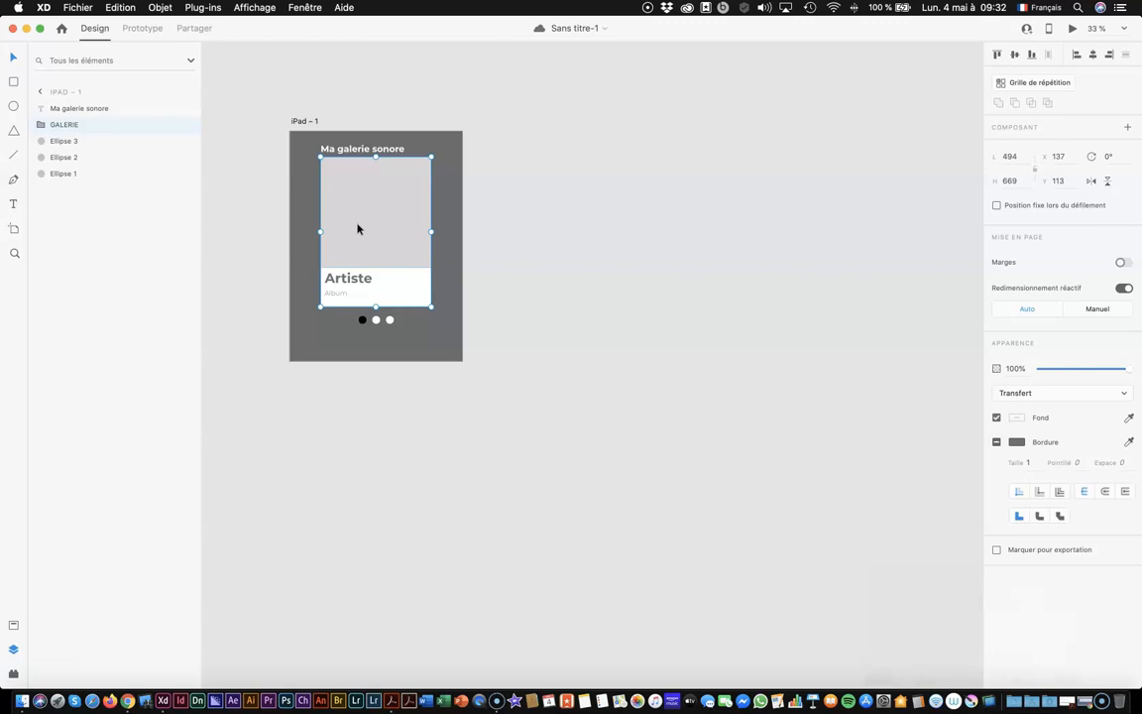
Convert the GALERIE album card group into a repeat grid
left_click(522, 227)
left_click(364, 179)
left_click(1025, 86)
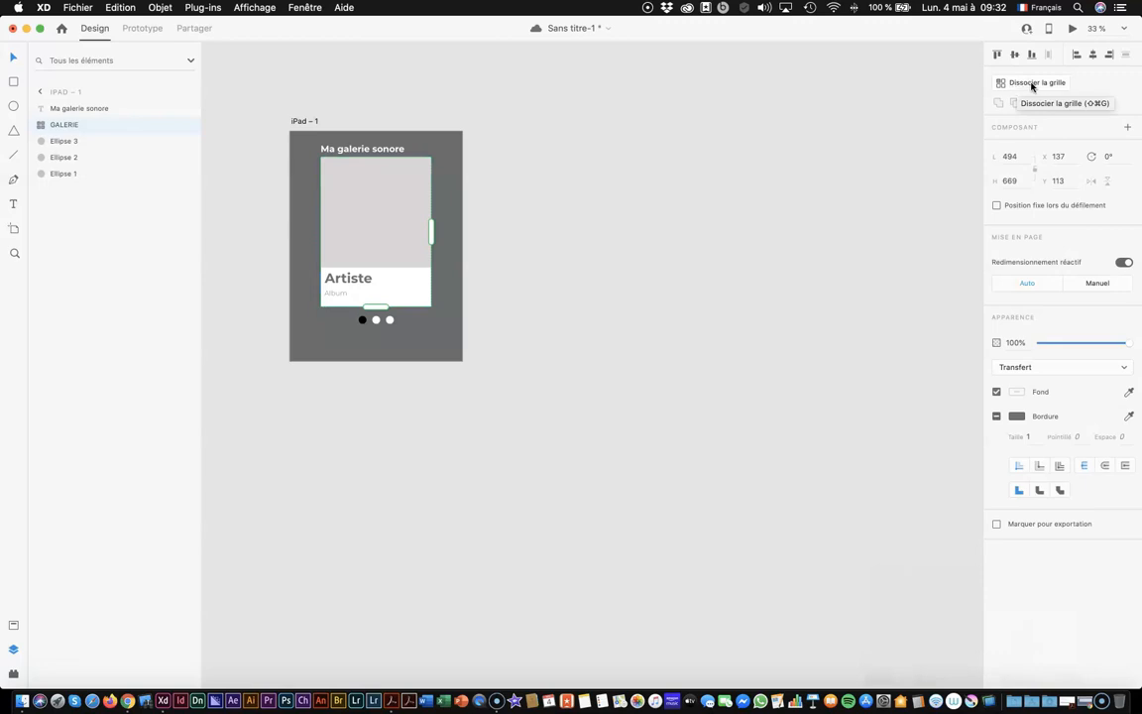
left_click(1031, 86)
left_click(1030, 87)
left_click(1031, 86)
left_click(1031, 84)
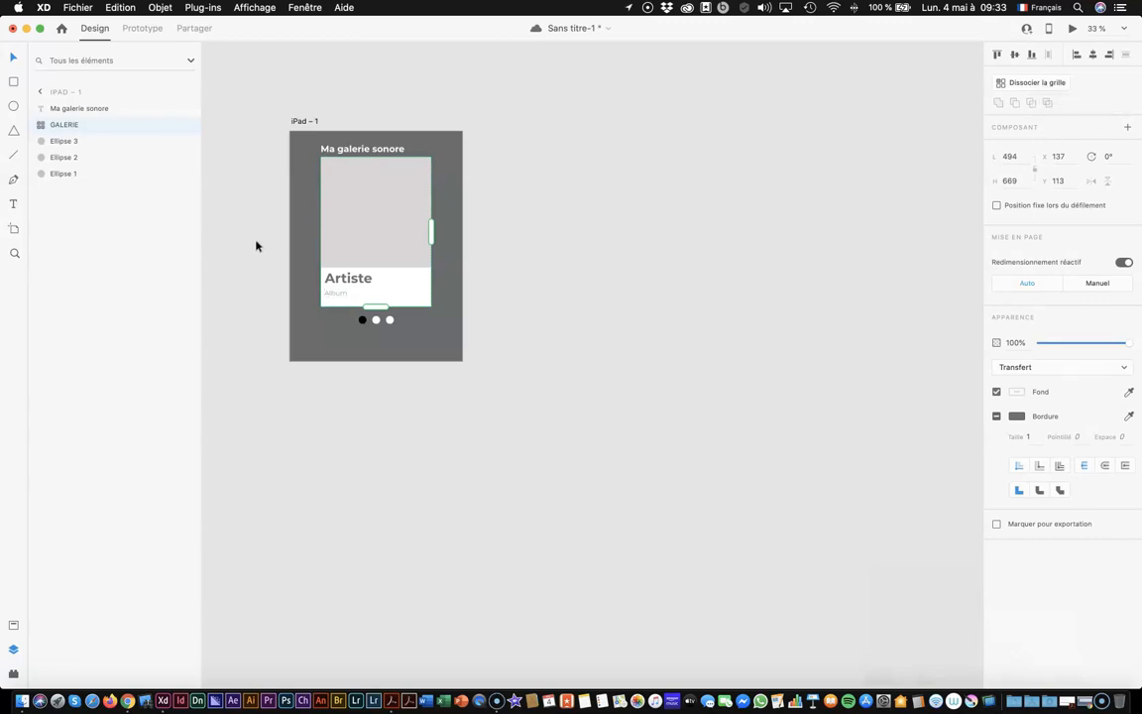
Extend the GALERIE repeat grid horizontally to three album cards with a total width of 1535, and save the document
scroll(255, 246, "up", 5)
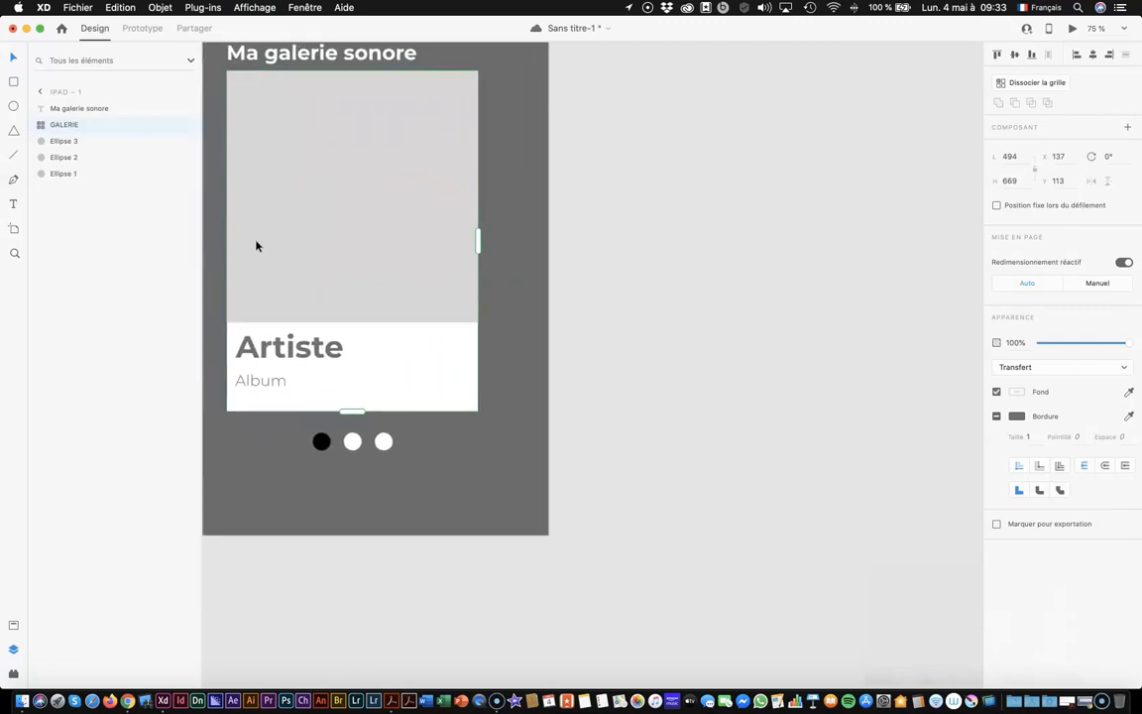
scroll(256, 246, "up", 3)
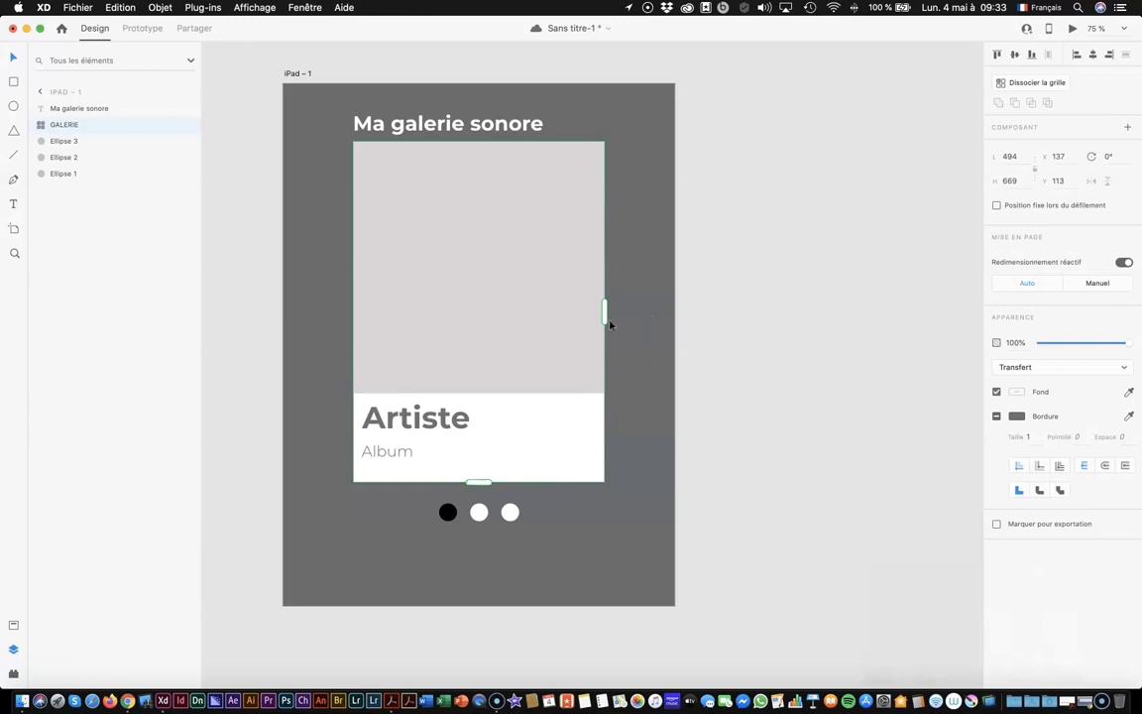
left_click_drag(602, 315, 471, 299)
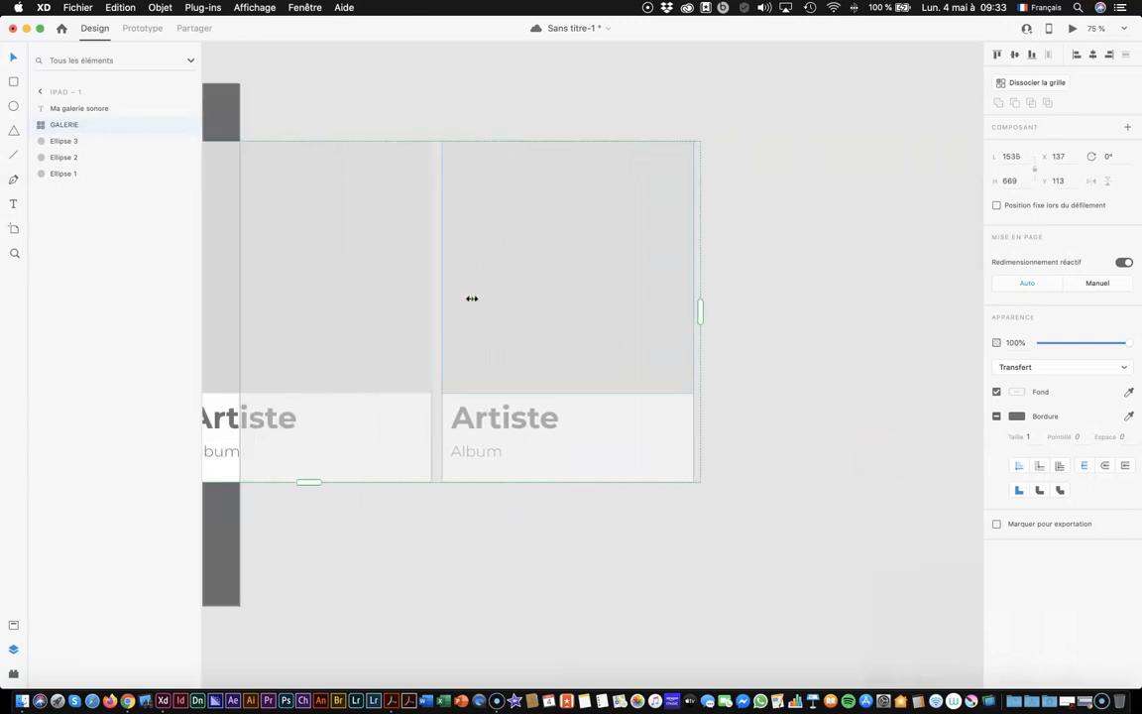
scroll(448, 300, "left", 1)
scroll(446, 300, "right", 3)
scroll(445, 301, "left", 1)
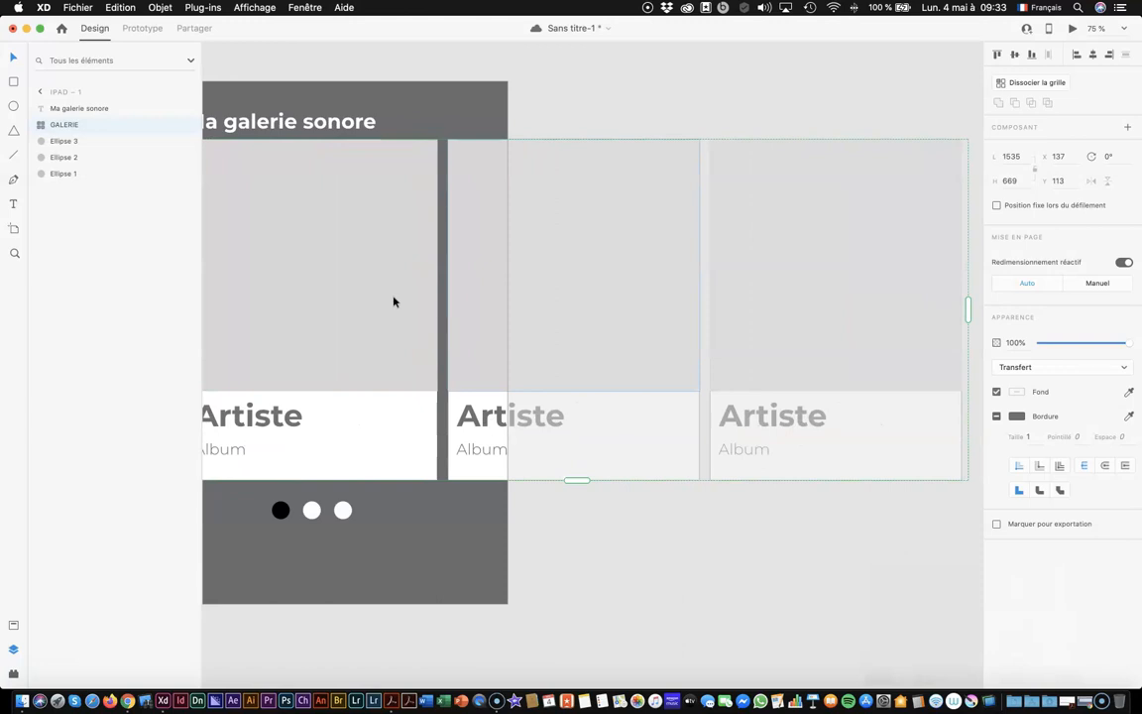
key("super+minus")
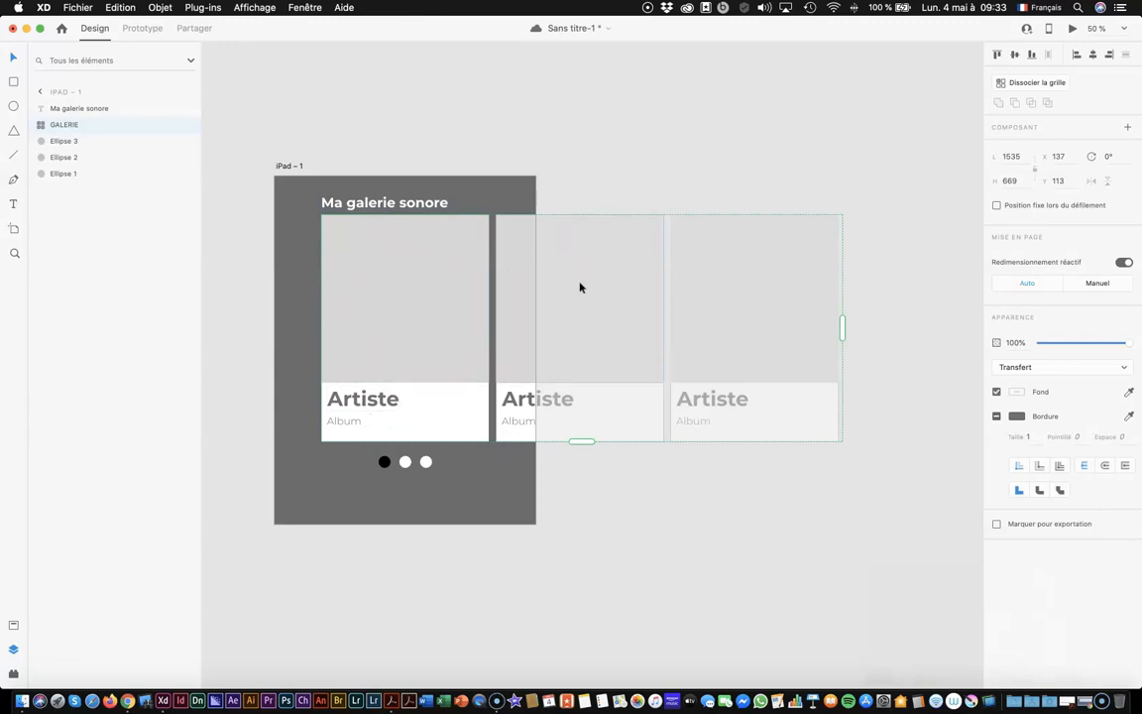
key("super+s")
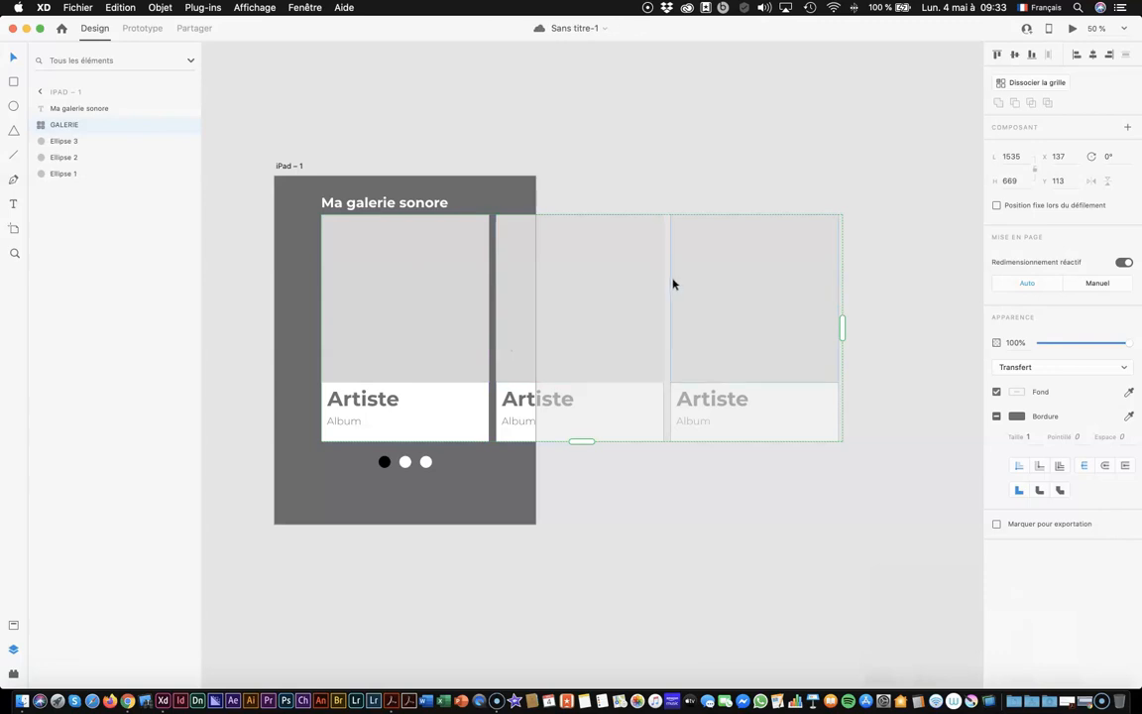
Widen the gaps between the grid's album cards, and adjust the grid's width to 1651 so it holds exactly three cards
mouse_move(489, 286)
mouse_move(665, 239)
mouse_move(491, 247)
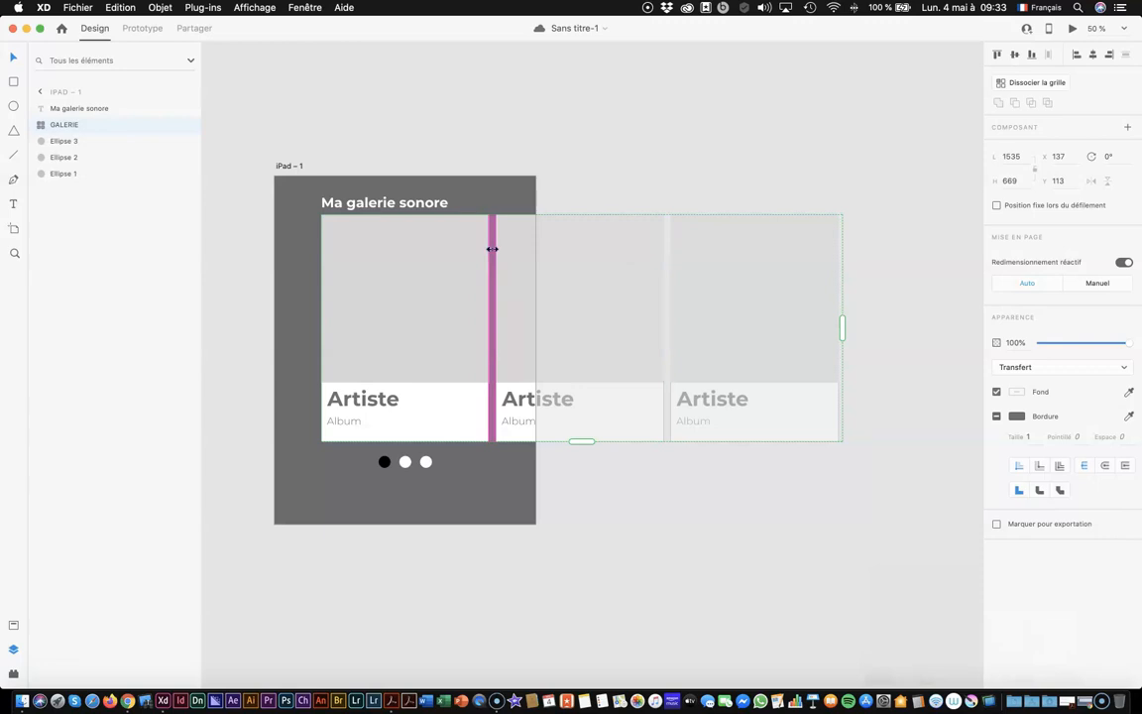
mouse_move(491, 248)
left_mouse_down()
mouse_move(533, 250)
mouse_move(512, 249)
left_mouse_up()
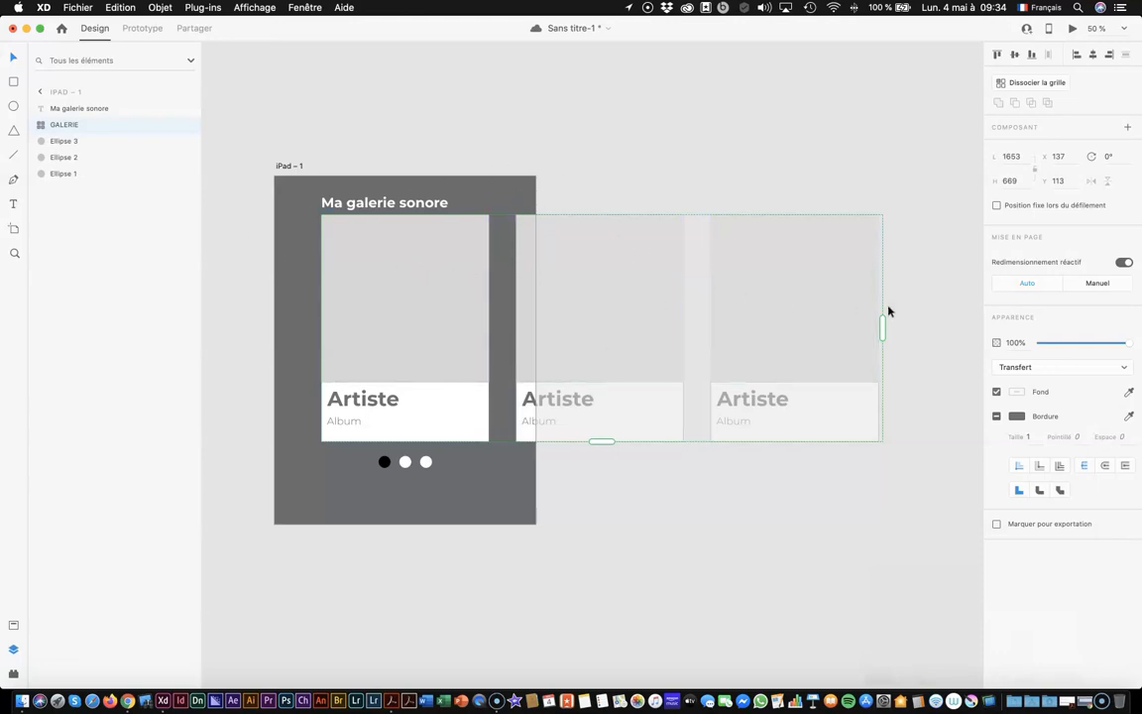
left_click_drag(883, 332, 926, 332)
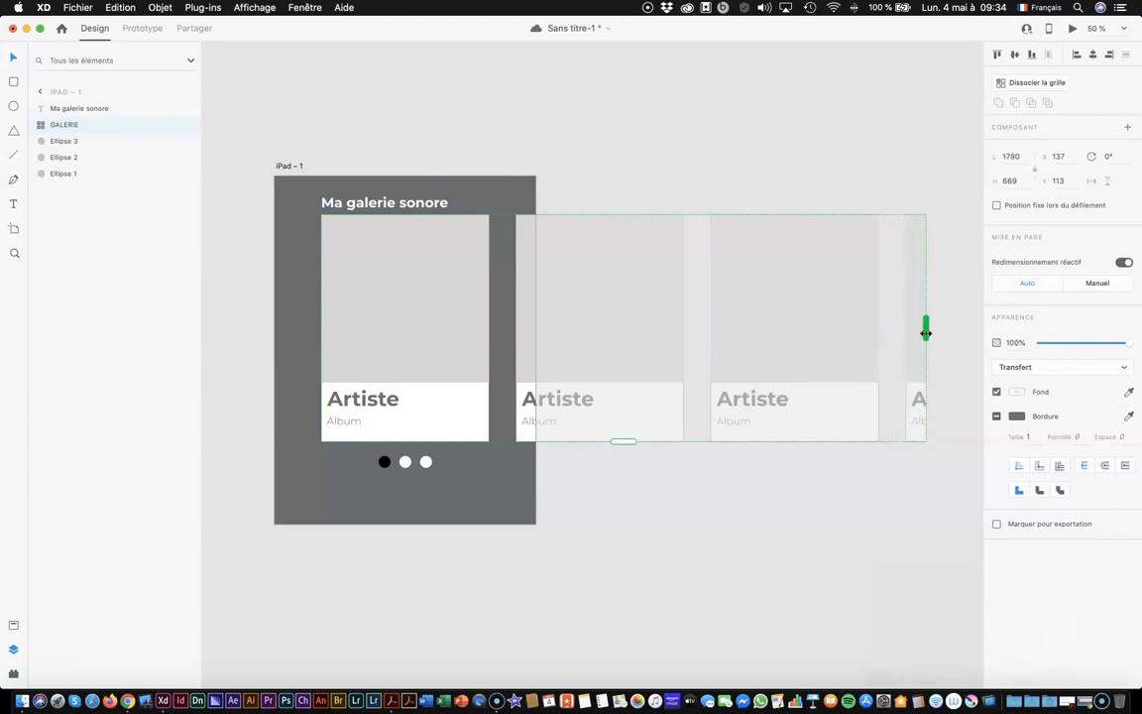
left_click_drag(925, 332, 881, 332)
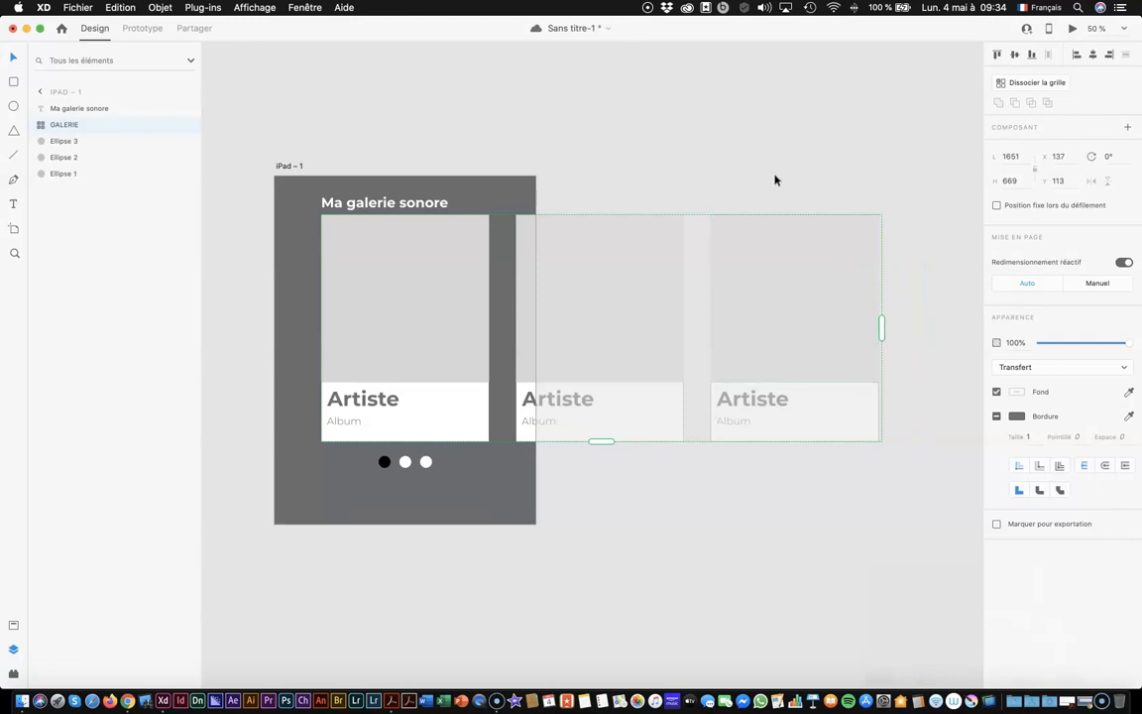
Ungroup the repeat grid into independent album cards and select each card in turn
left_click(1058, 85)
left_click(830, 157)
left_click(708, 273)
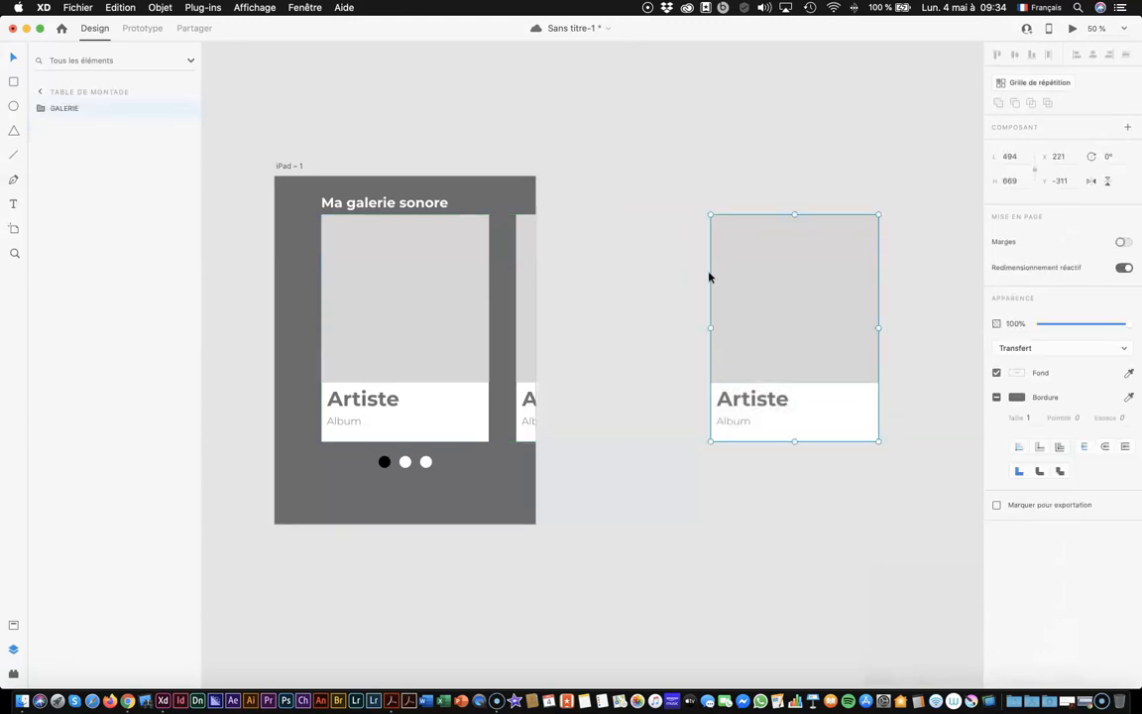
left_click(525, 279)
left_click(382, 275)
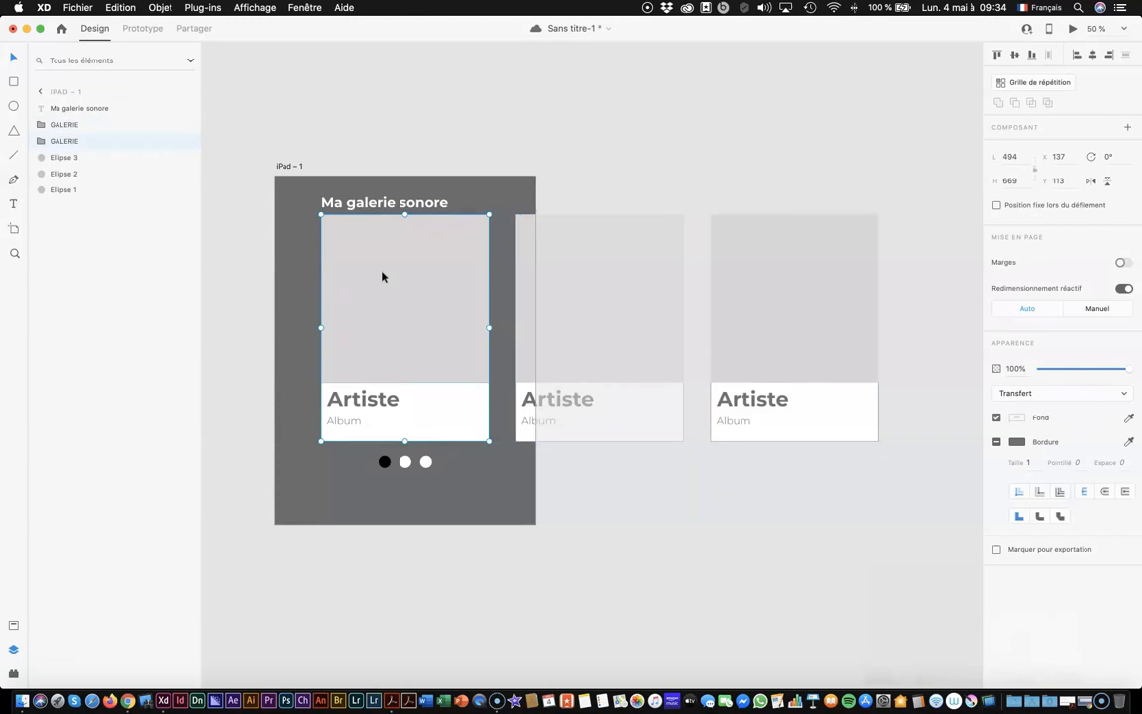
Select the three album cards together and combine them into a single group
left_click(525, 275, "shift")
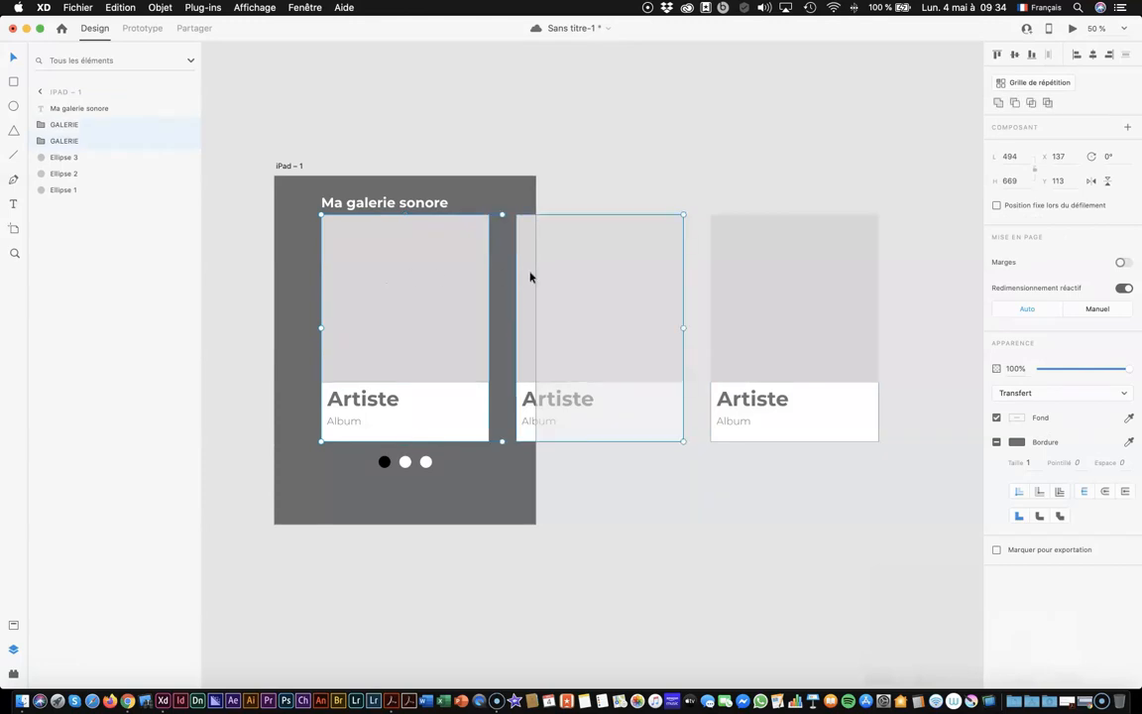
left_click(758, 265, "shift")
left_click(710, 155)
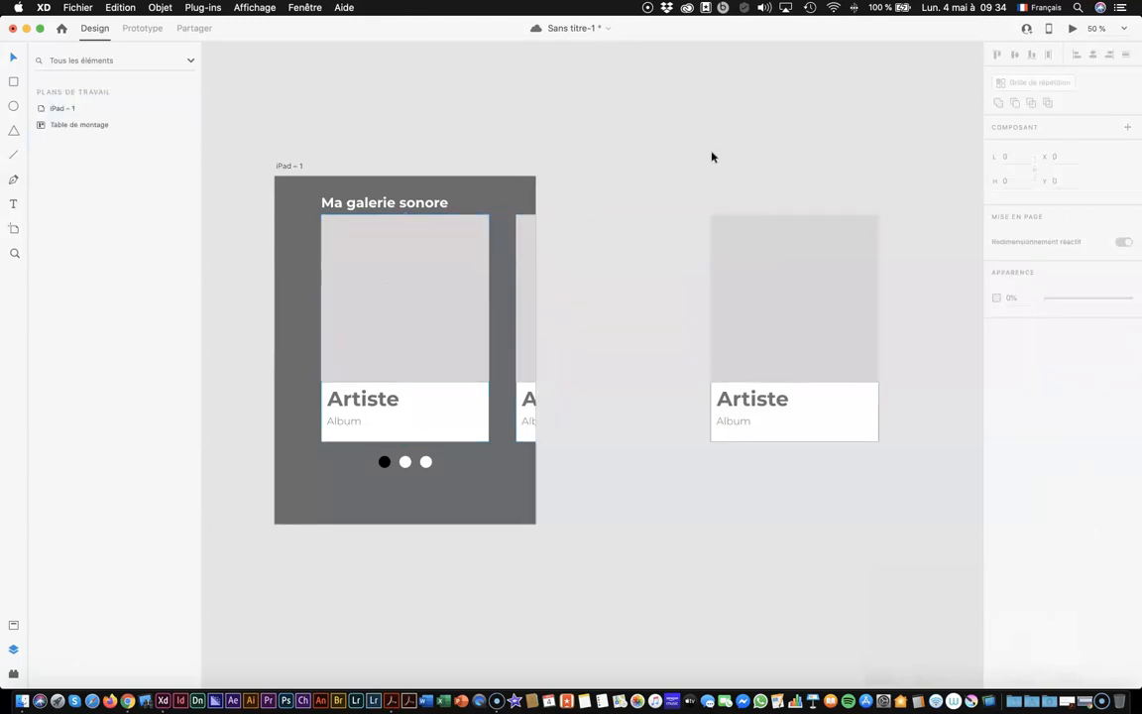
left_click(401, 258)
left_click(524, 282, "shift")
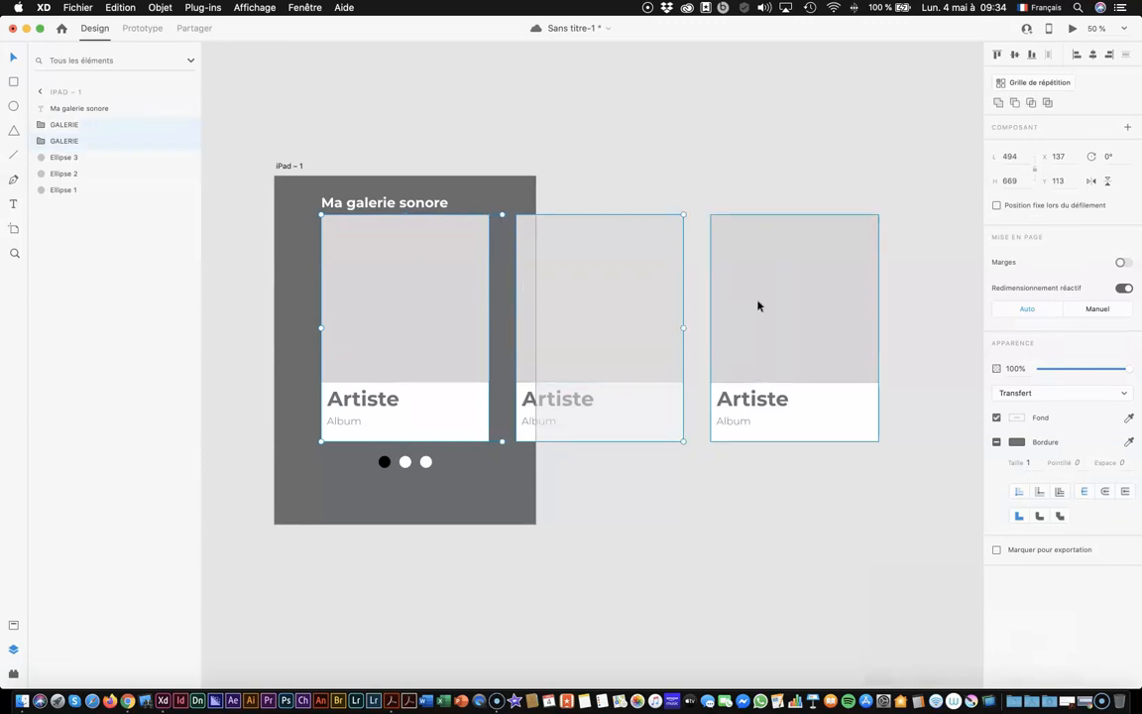
left_click(730, 295, "shift")
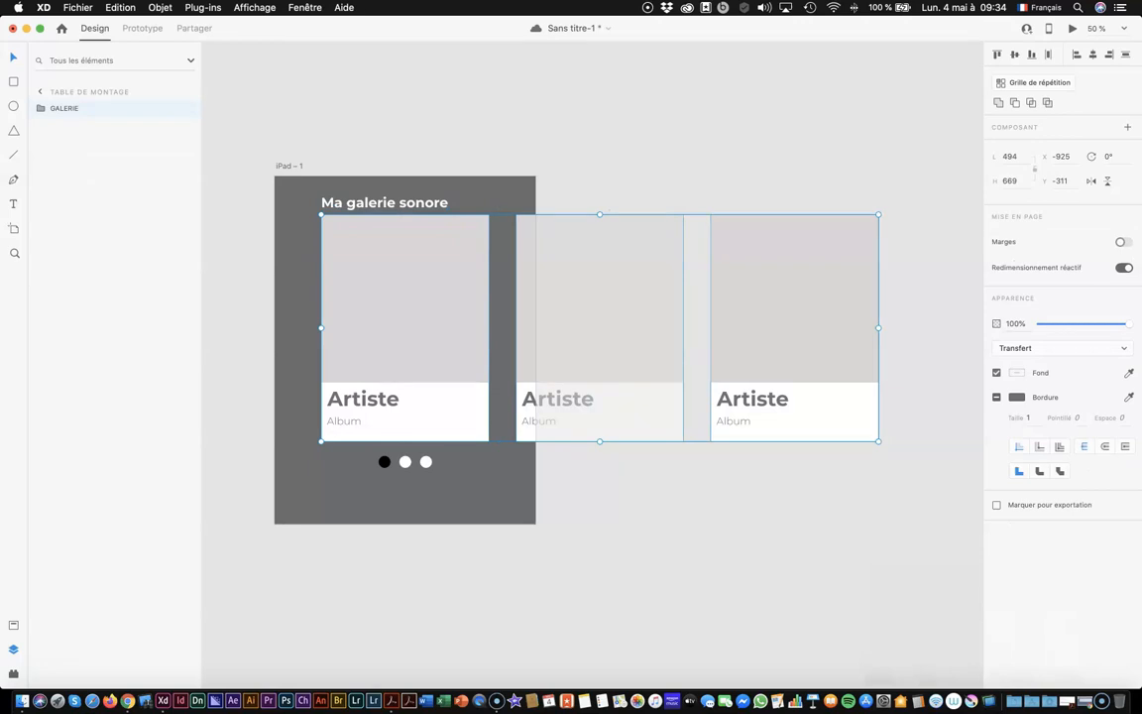
left_click(160, 7)
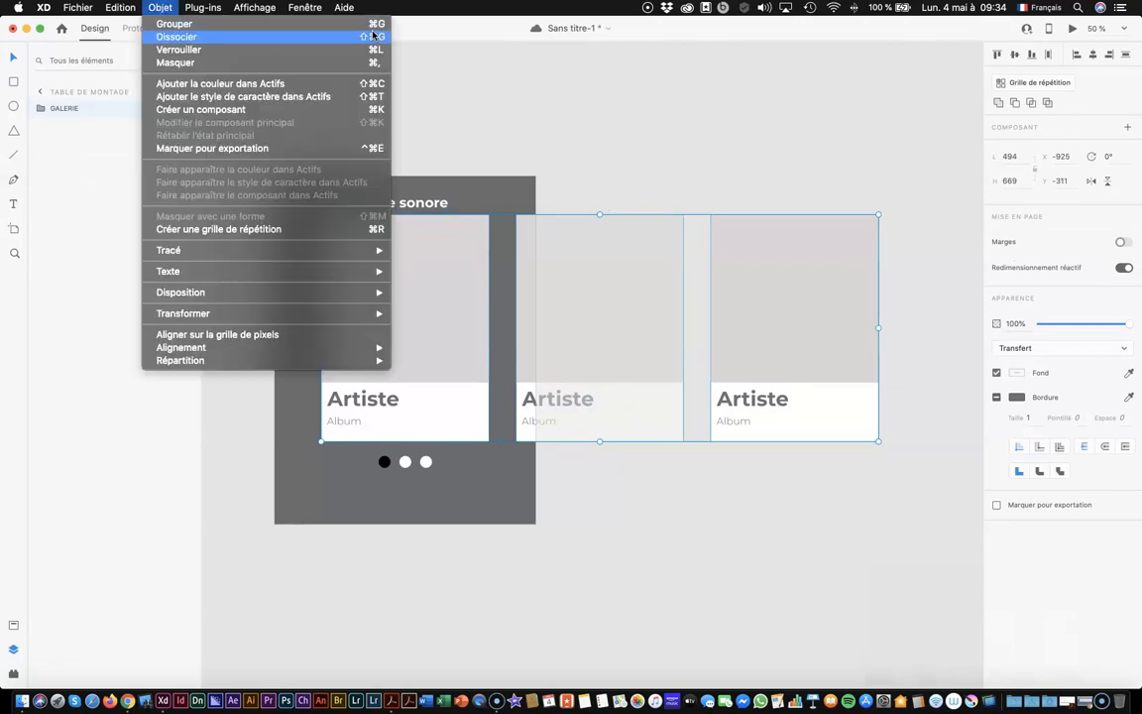
left_click(479, 91)
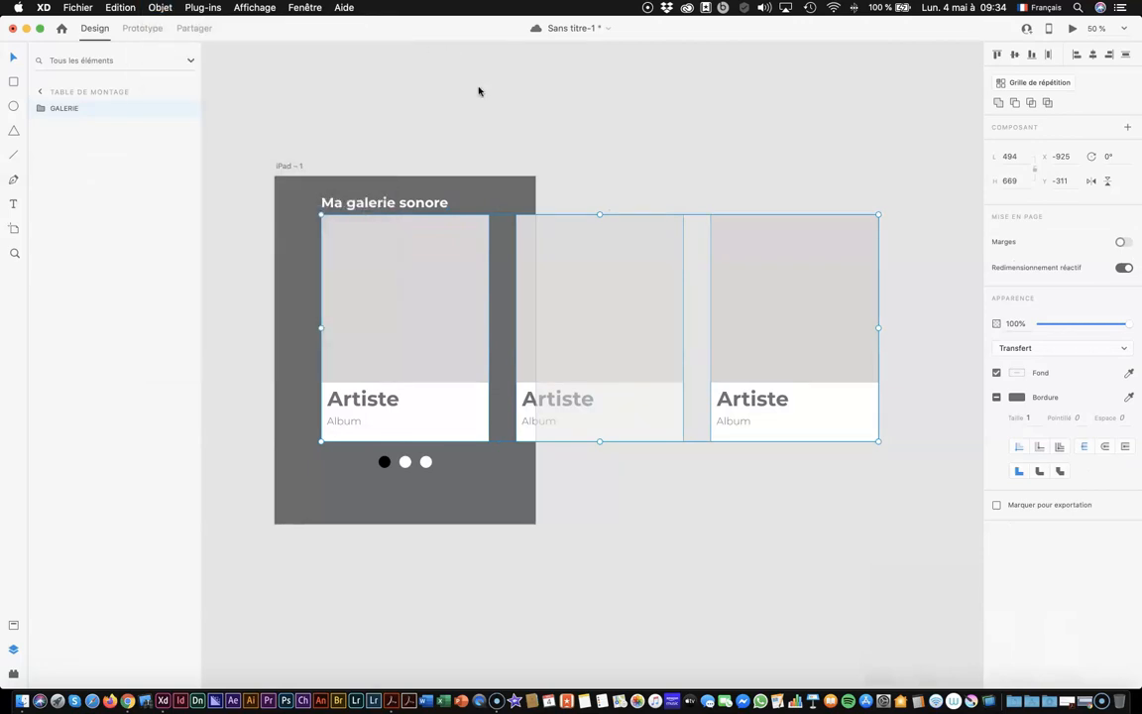
key("super+g")
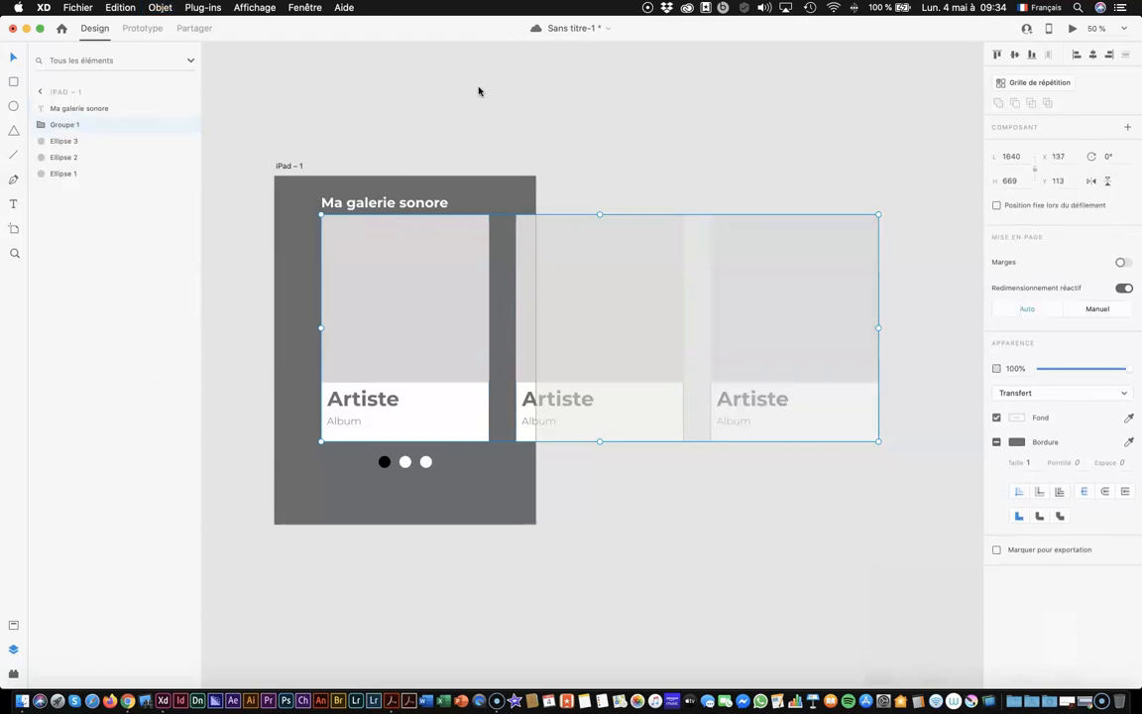
Rename the new group of three album cards as GALERIE
double_click(62, 126)
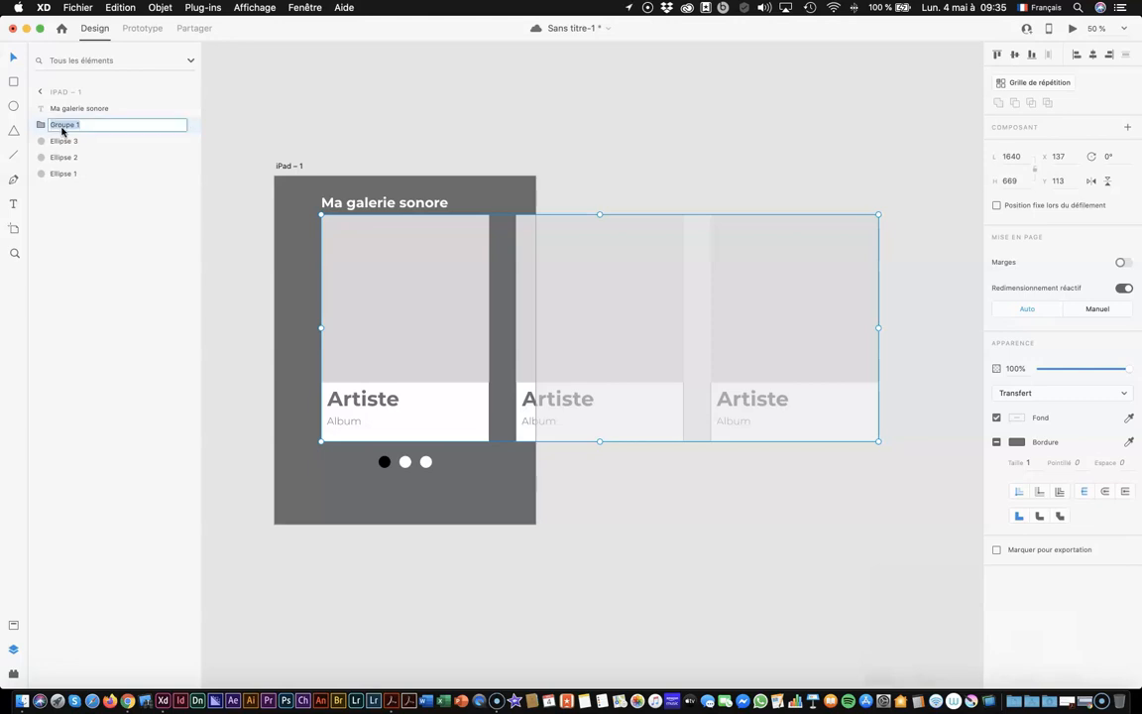
type("GALERIE")
key("Return")
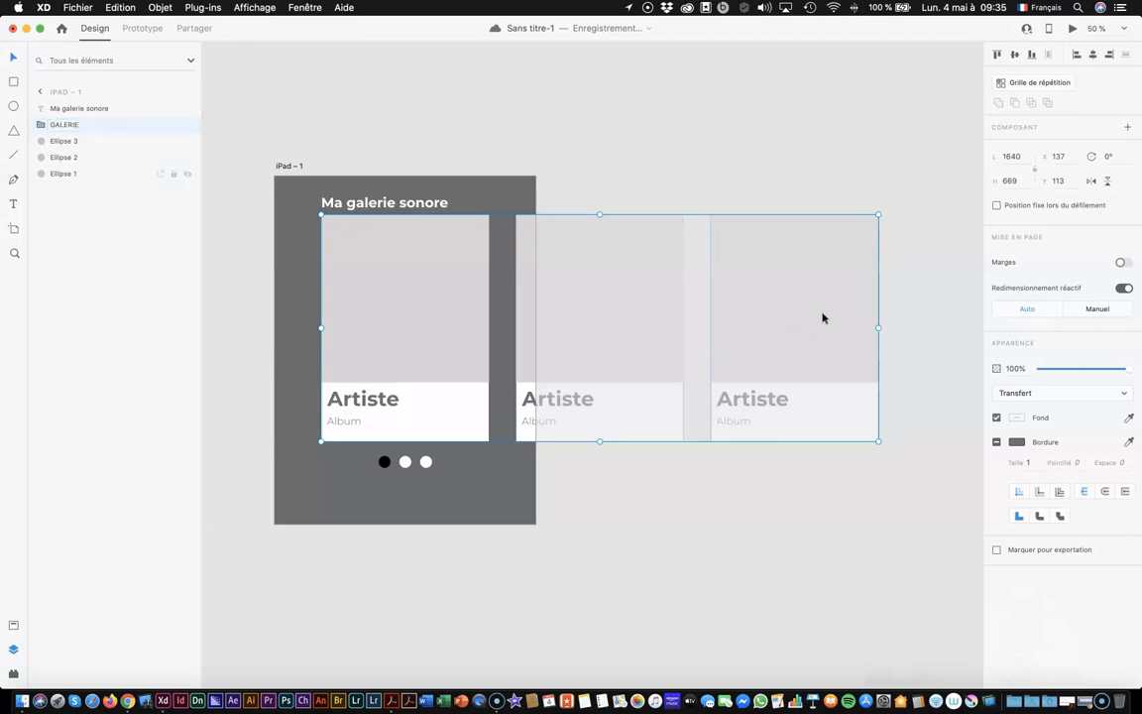
Select the three page-dot ellipses below the album card and combine them into a single group
left_click(49, 141)
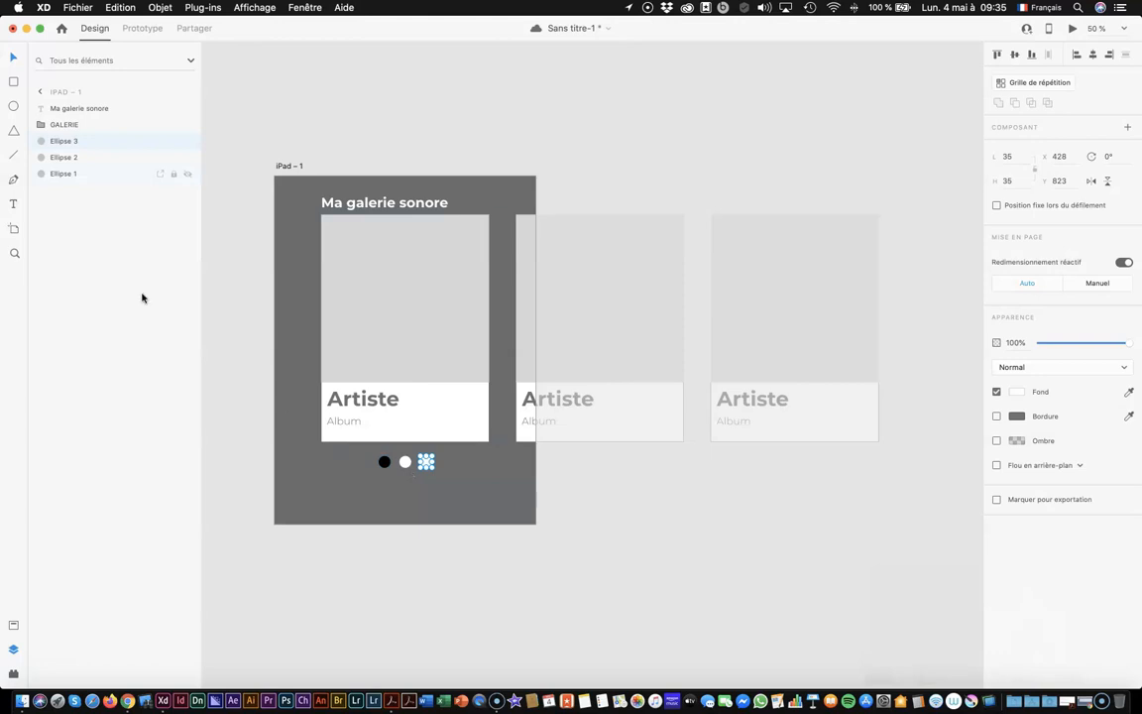
left_click(58, 159)
left_click(60, 175)
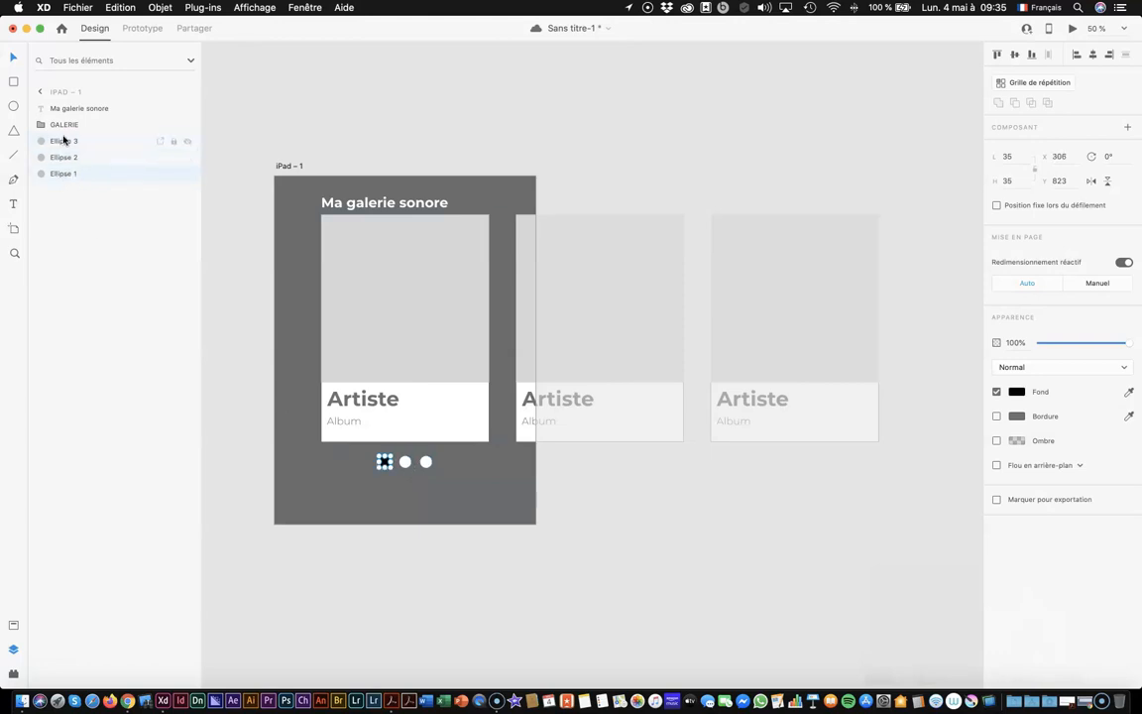
left_click(62, 142, "shift")
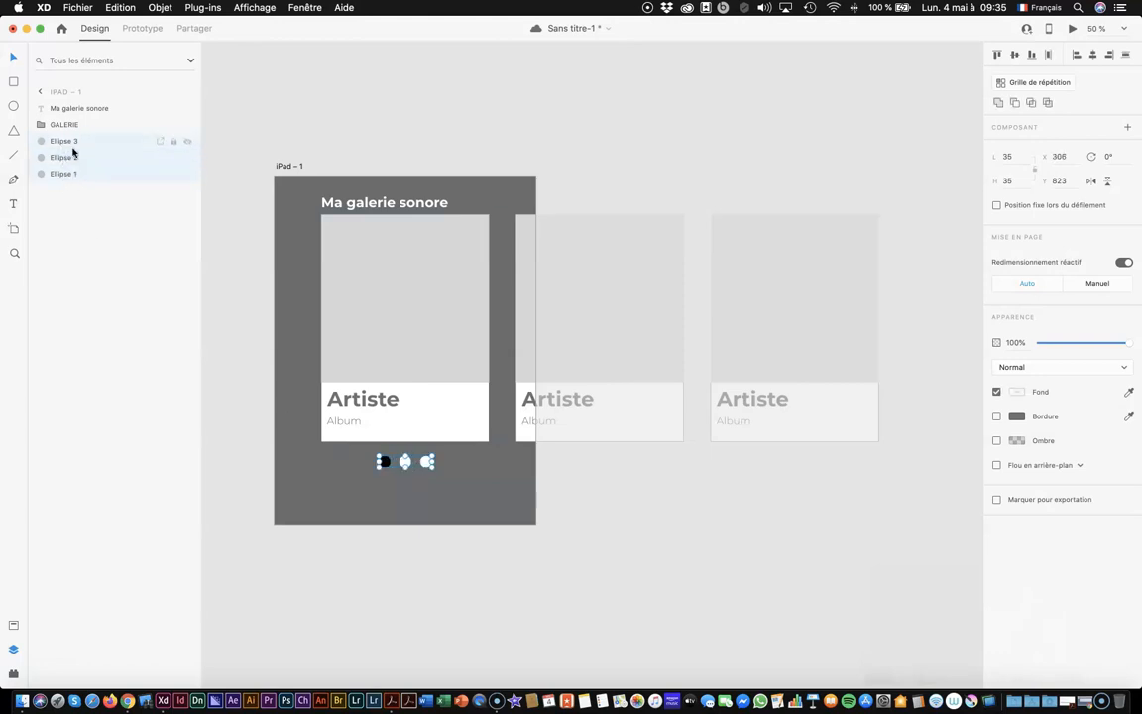
left_click(156, 8)
left_click(186, 24)
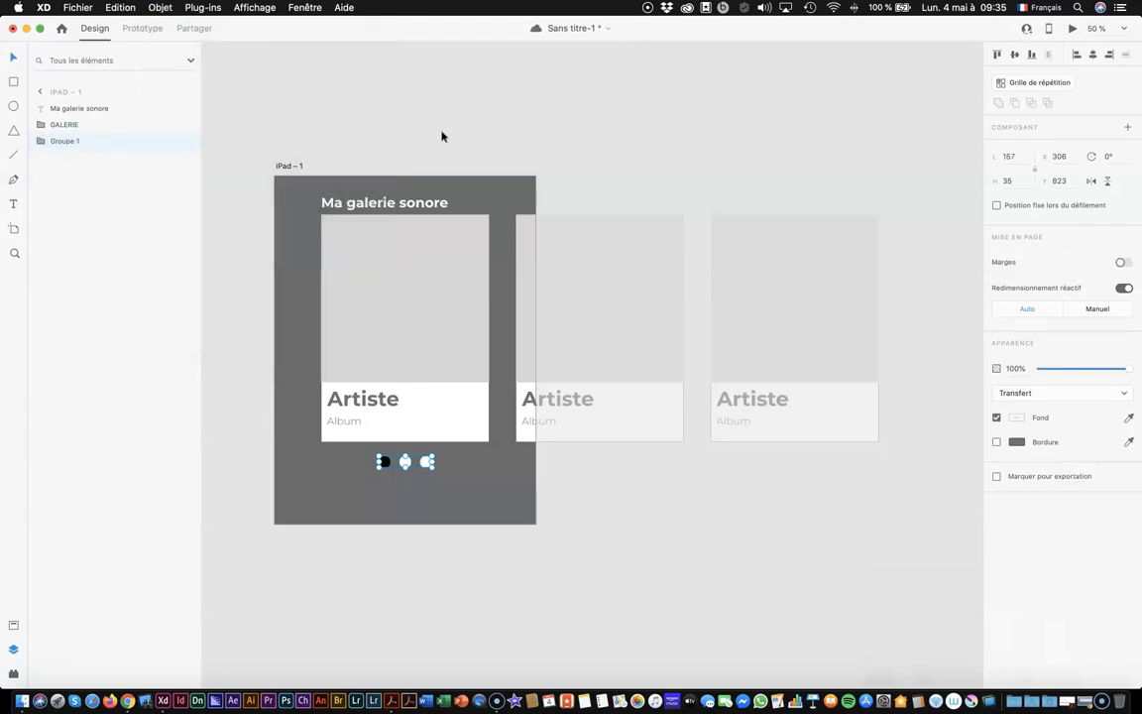
Rename the new group of three page dots as Cercles and clear the selection
double_click(64, 142)
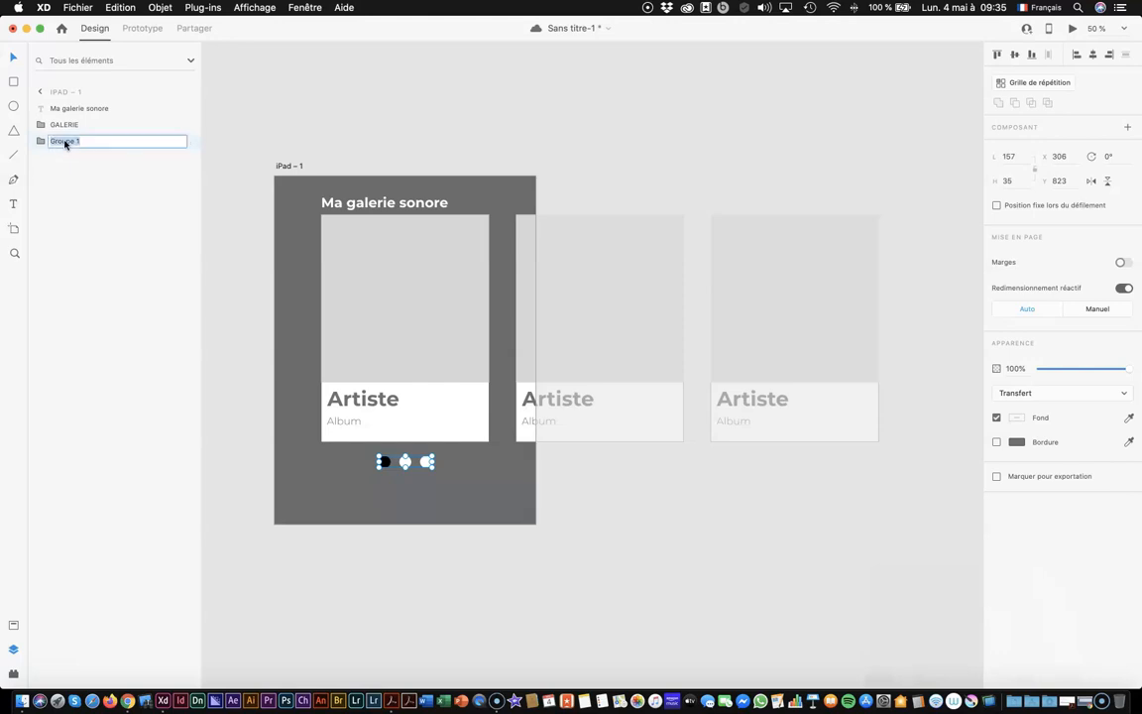
type("Bllipse")
key("BackSpace")
key("BackSpace")
key("BackSpace")
key("BackSpace")
key("BackSpace")
key("BackSpace")
key("BackSpace")
type("Cercles")
key("Return")
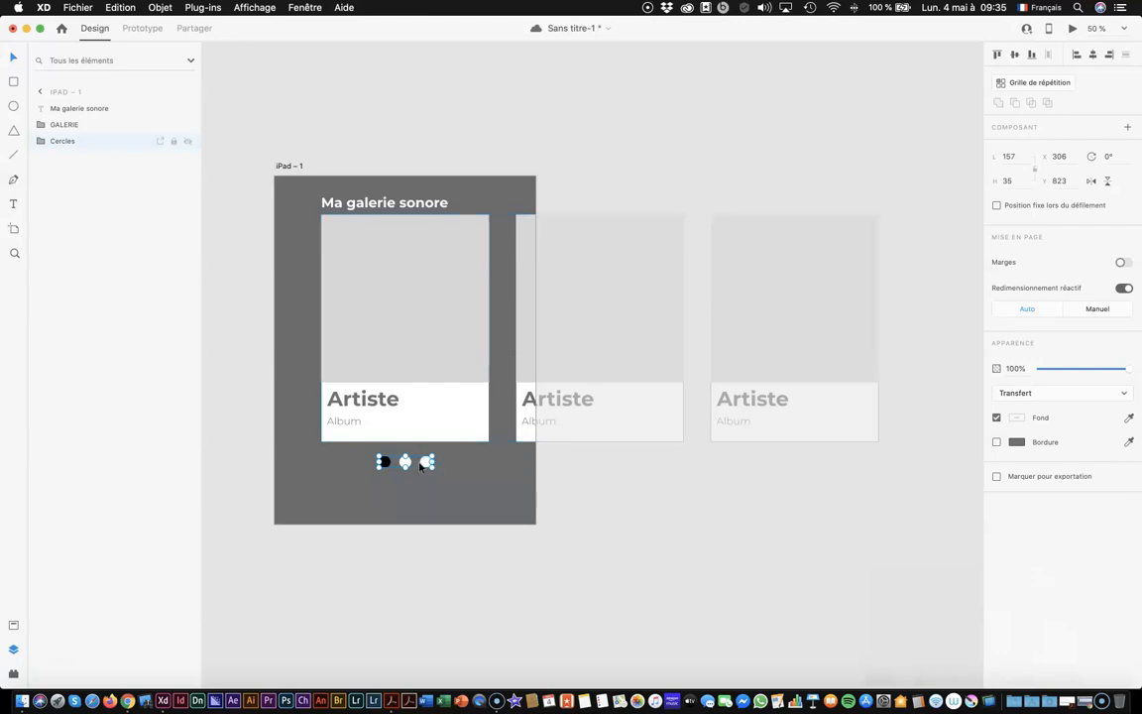
left_click(589, 474)
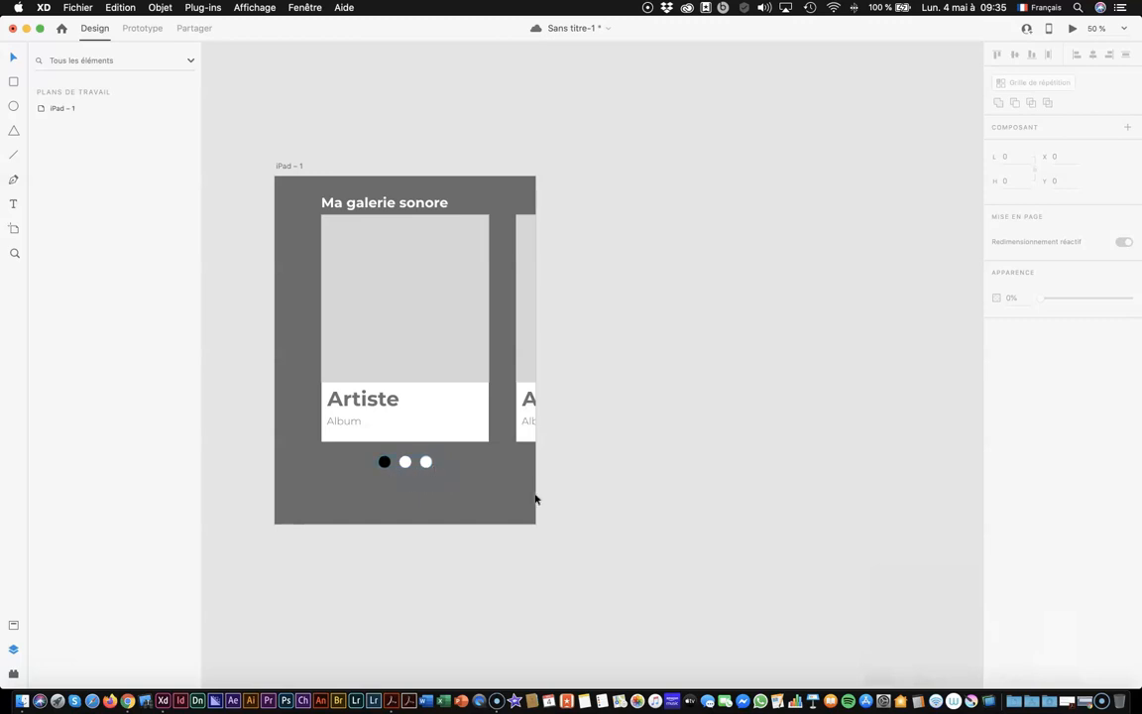
Try moving the whole GALERIE group to about X 256, Y 78, and undo the move
left_click(460, 296)
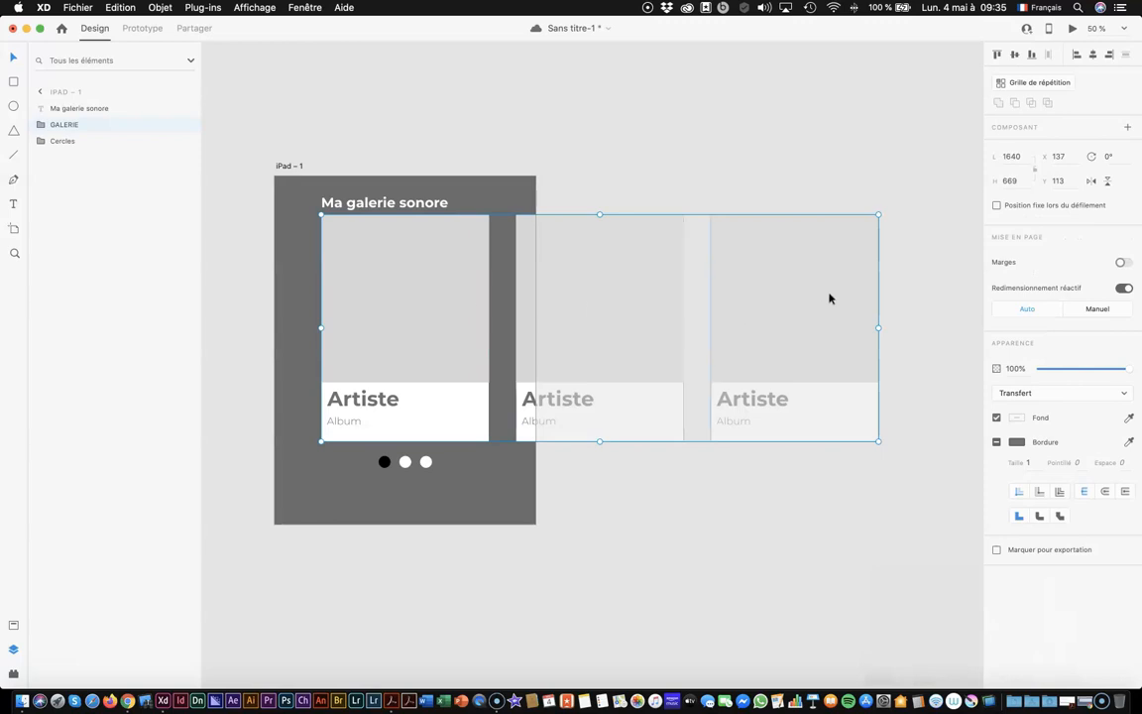
left_click(692, 553)
left_click(411, 349)
left_click_drag(411, 349, 450, 339)
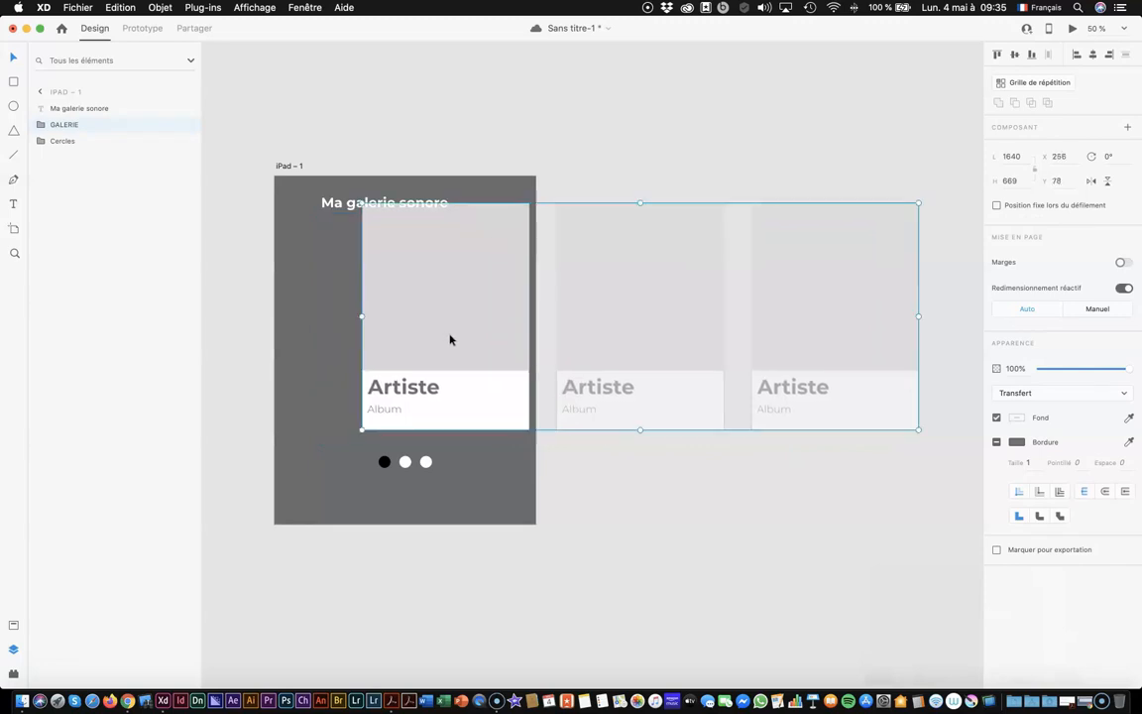
key("super+z")
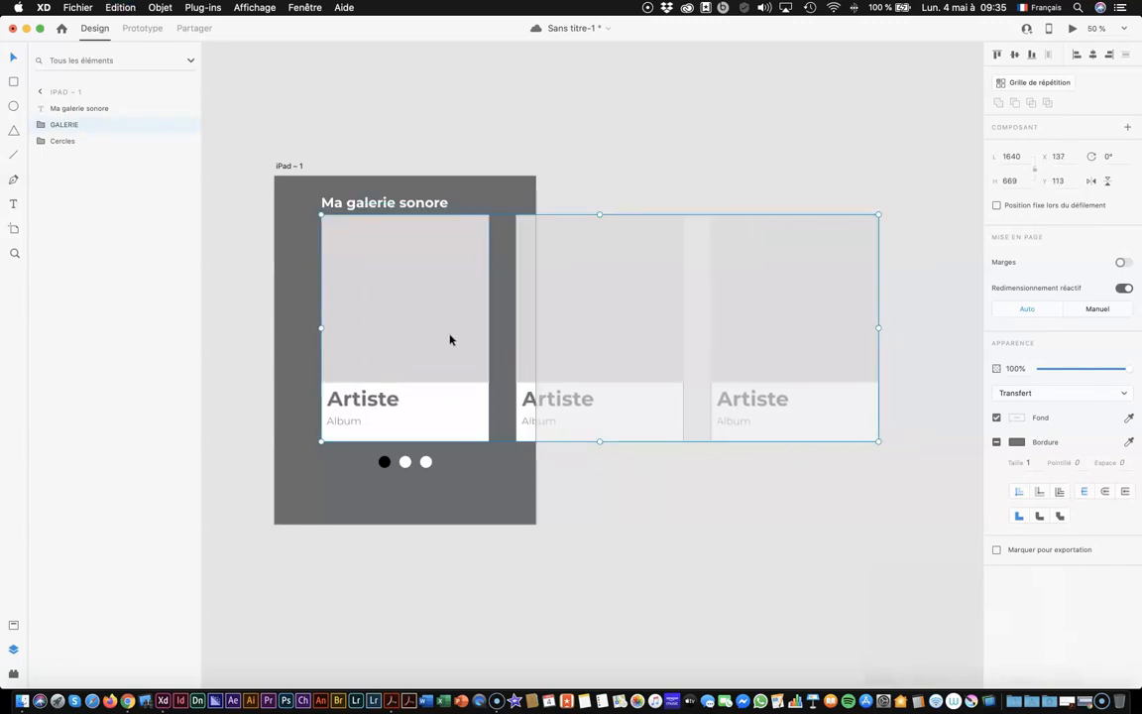
Try moving only the first album card inside the GALERIE group to about X -141, Y 94, and undo the move
double_click(450, 339)
left_click_drag(450, 339, 356, 333)
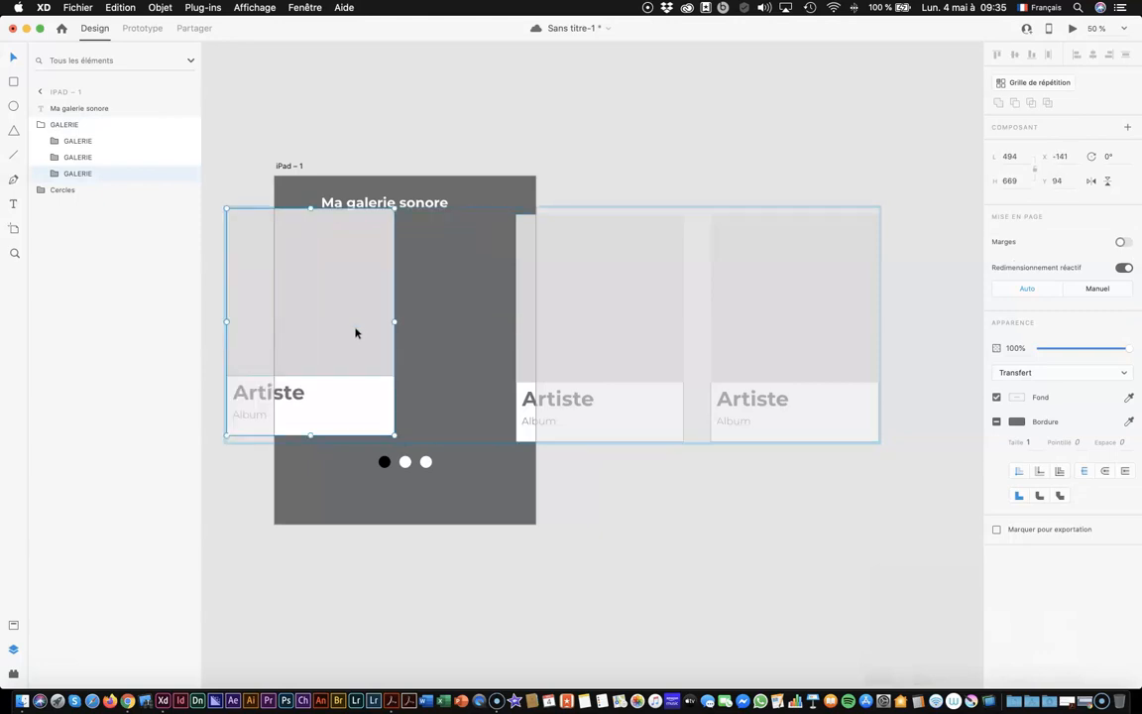
key("super+z")
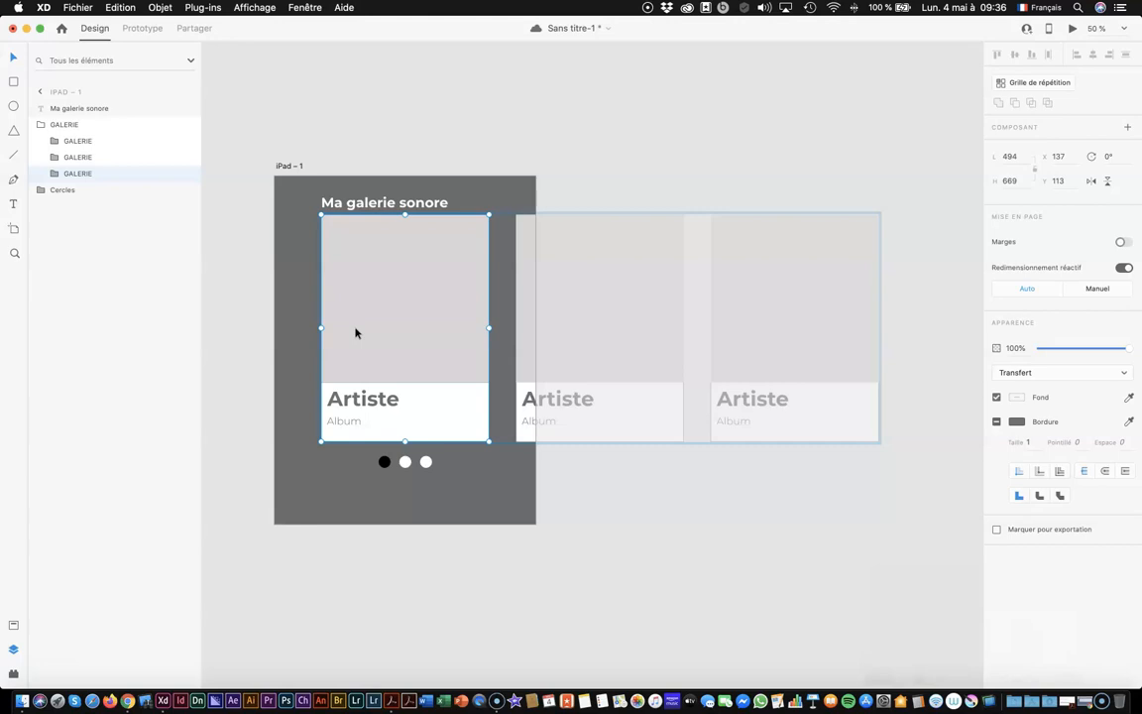
Select the grey image rectangle nested inside the first album card and move it alone to about X -247, Y 0
double_click(409, 289)
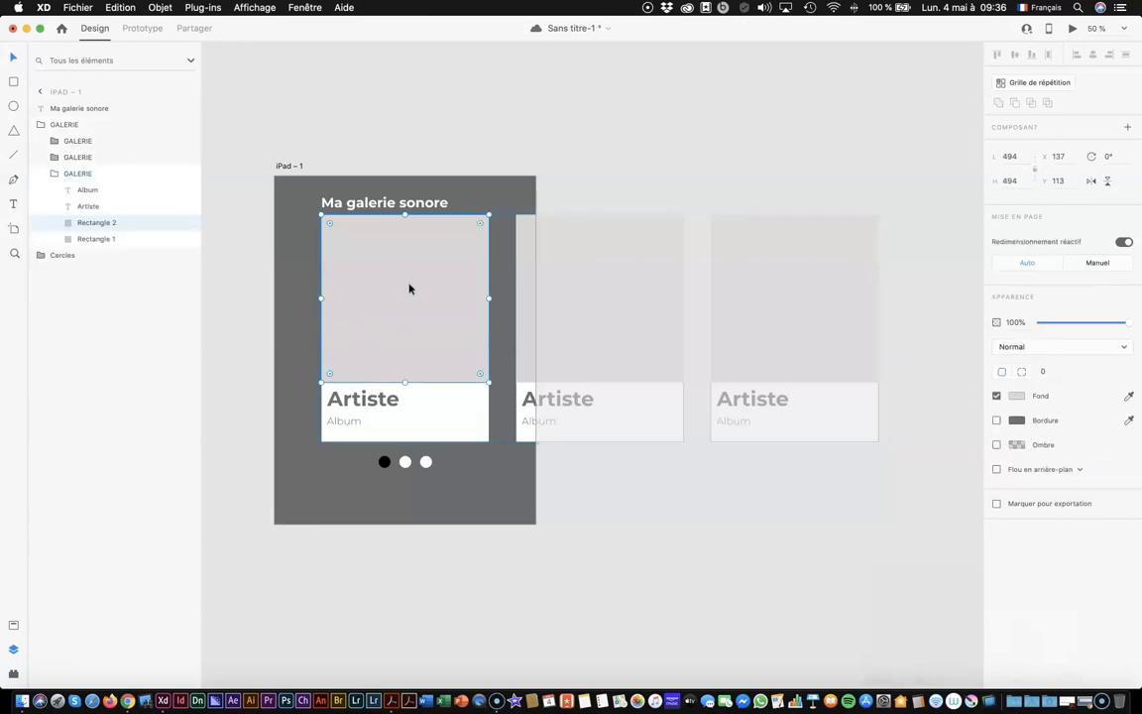
left_click_drag(409, 288, 279, 246)
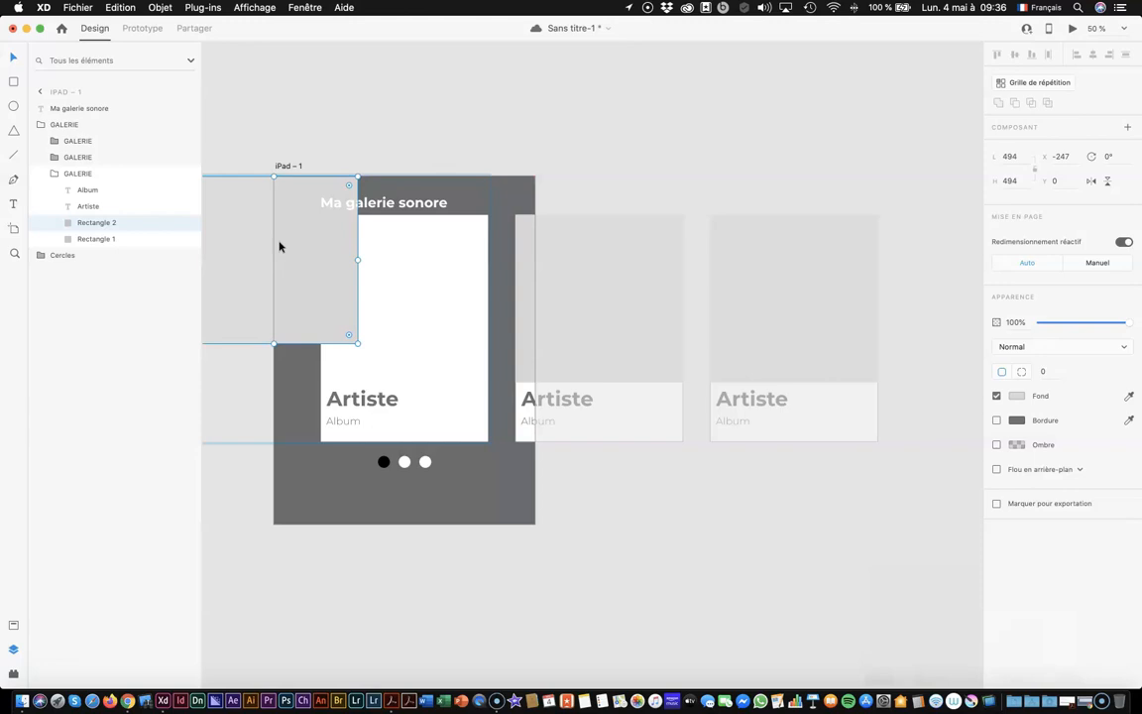
Undo the grey rectangle's last move and select Rectangle 2 inside the first gallery card
key("super+z")
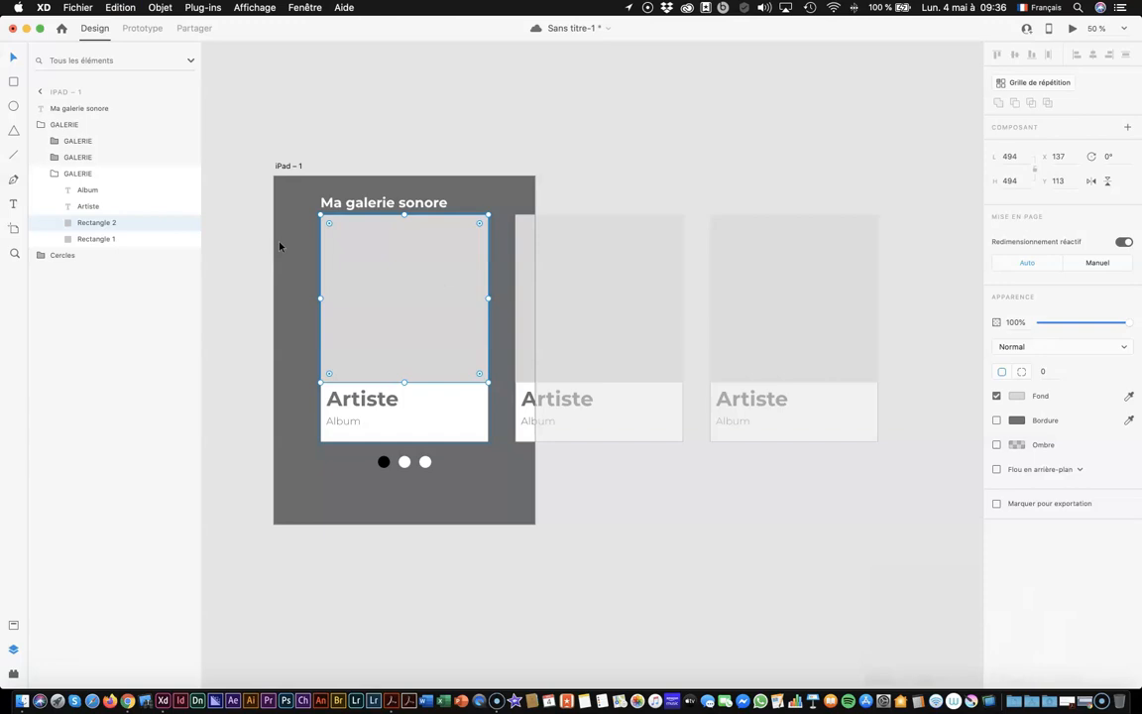
left_click(527, 486)
left_click(373, 321)
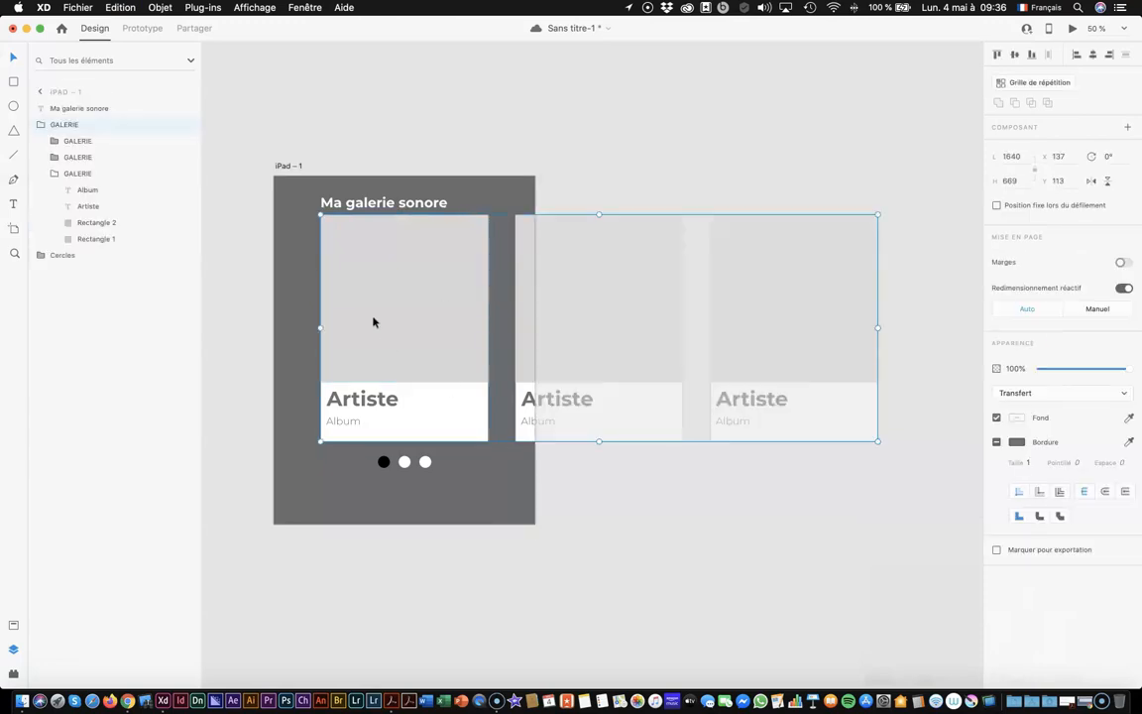
double_click(373, 321)
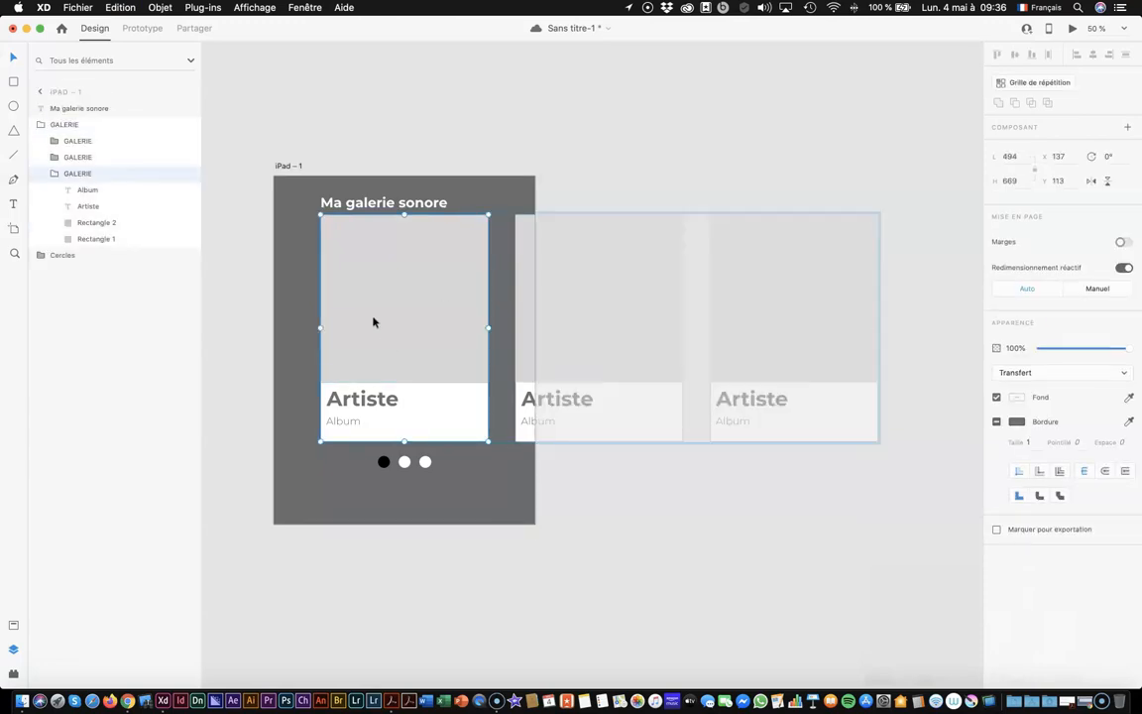
left_click(373, 321)
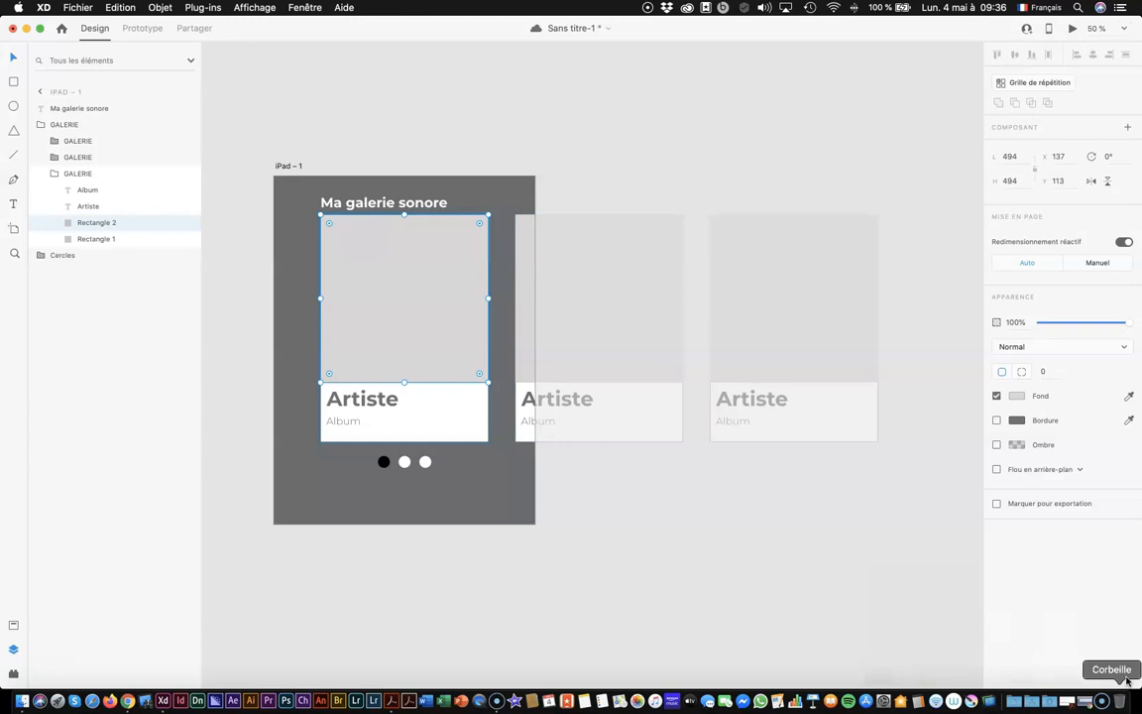
Switch to Finder, browse to the sources pochettes album folder on the Bureau and select happier.jpg
left_click(1016, 702)
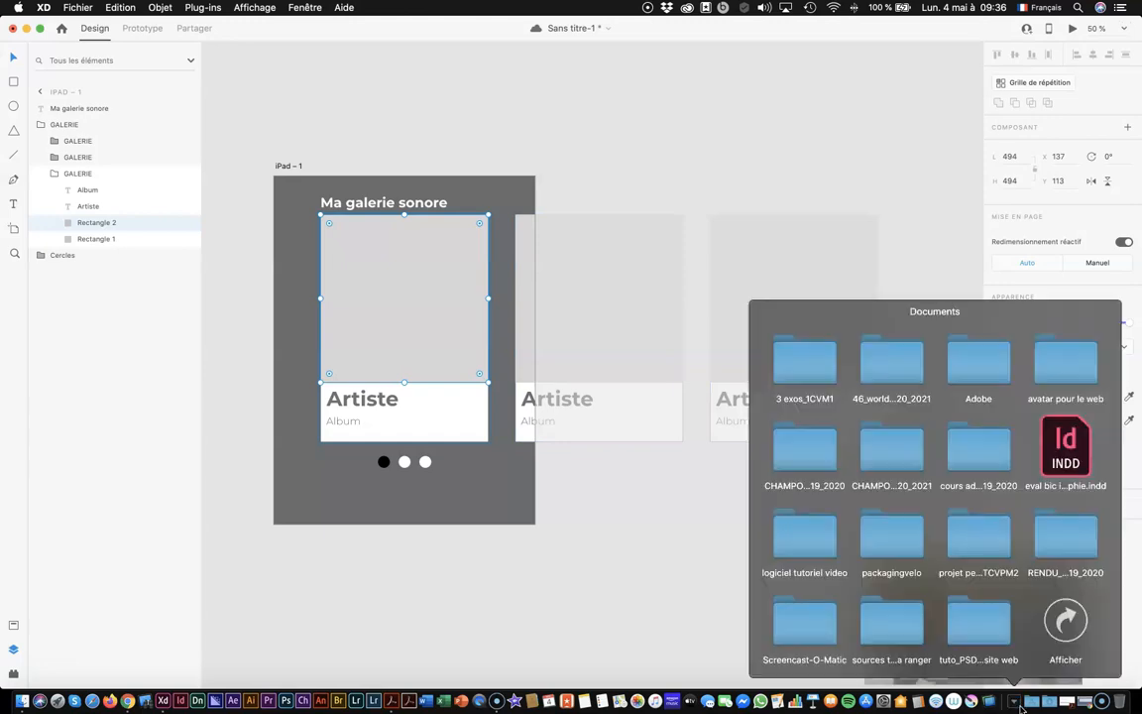
left_click(1065, 621)
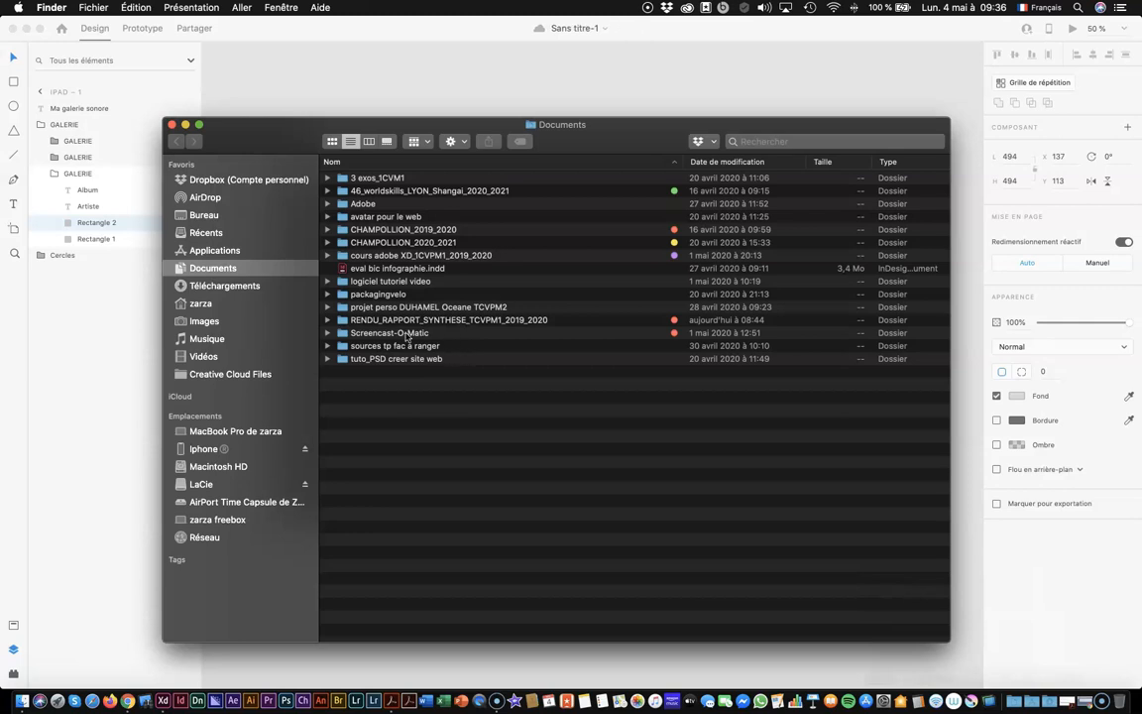
double_click(381, 256)
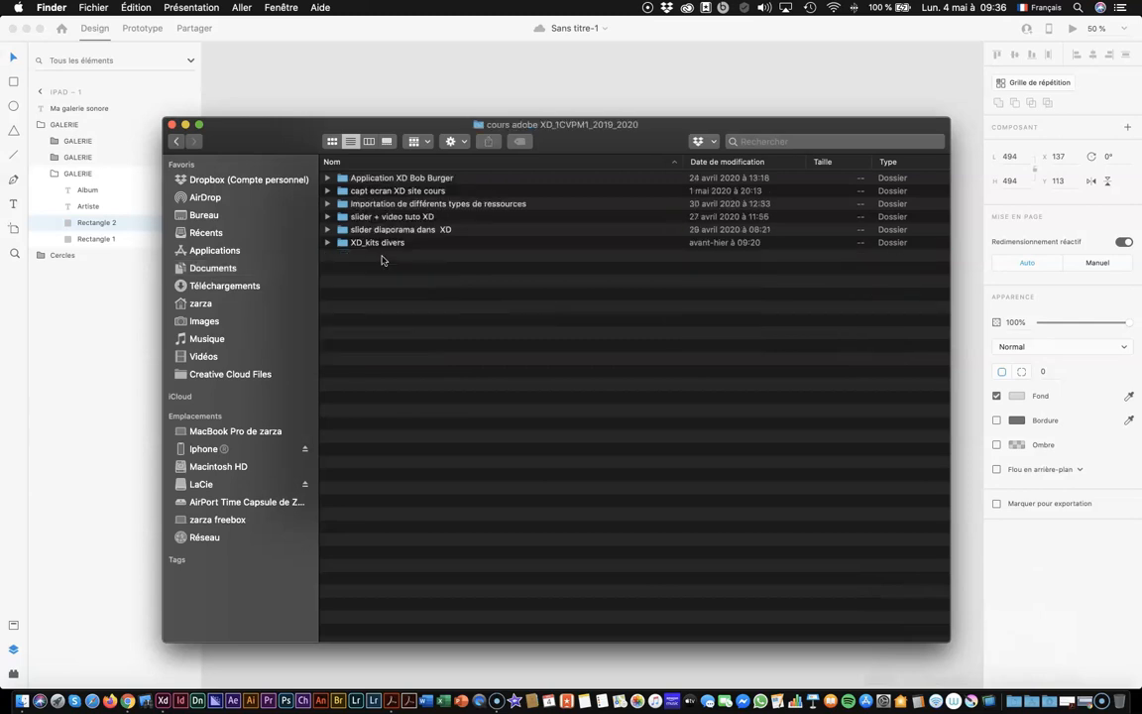
left_click(175, 141)
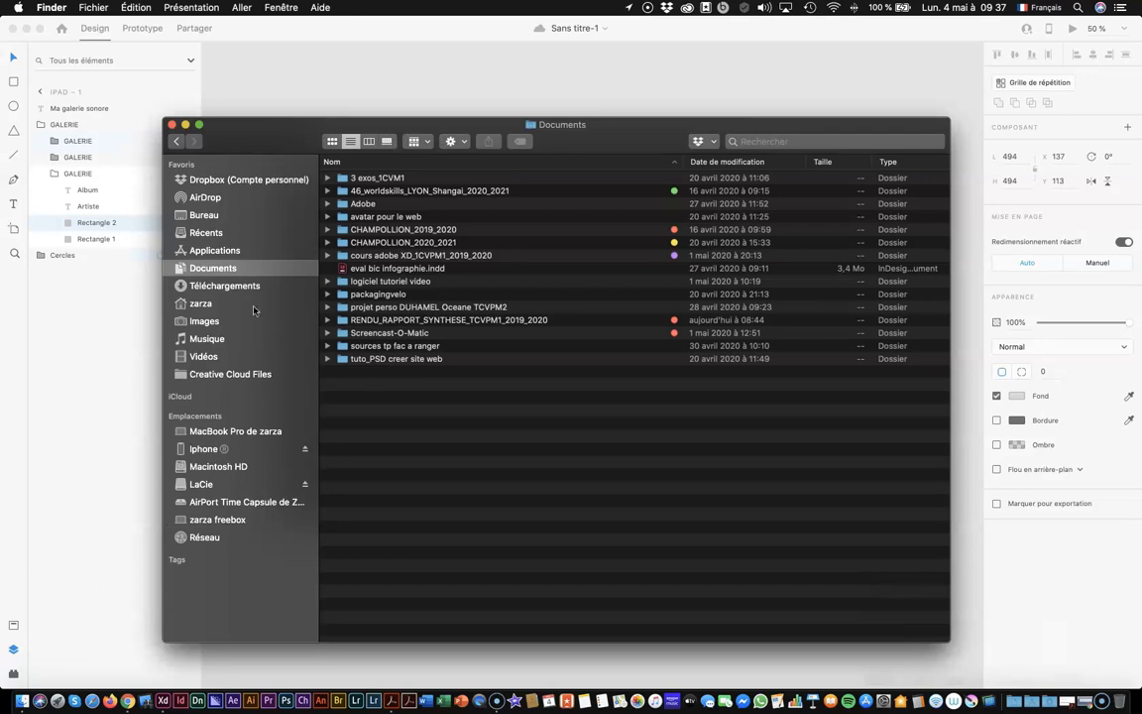
left_click(196, 214)
left_click(386, 179)
double_click(387, 179)
left_click(372, 256)
double_click(372, 256)
left_click(373, 178)
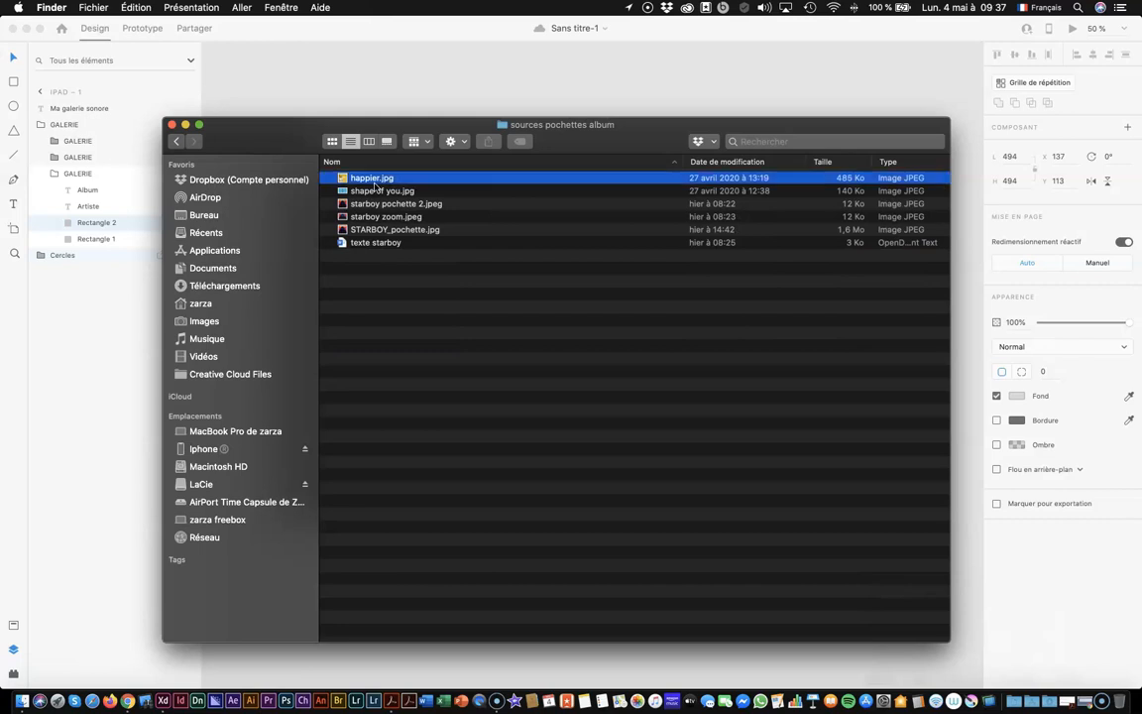
Examine the cover image files in the sources pochettes album folder, including their names, sizes and types
double_click(683, 162)
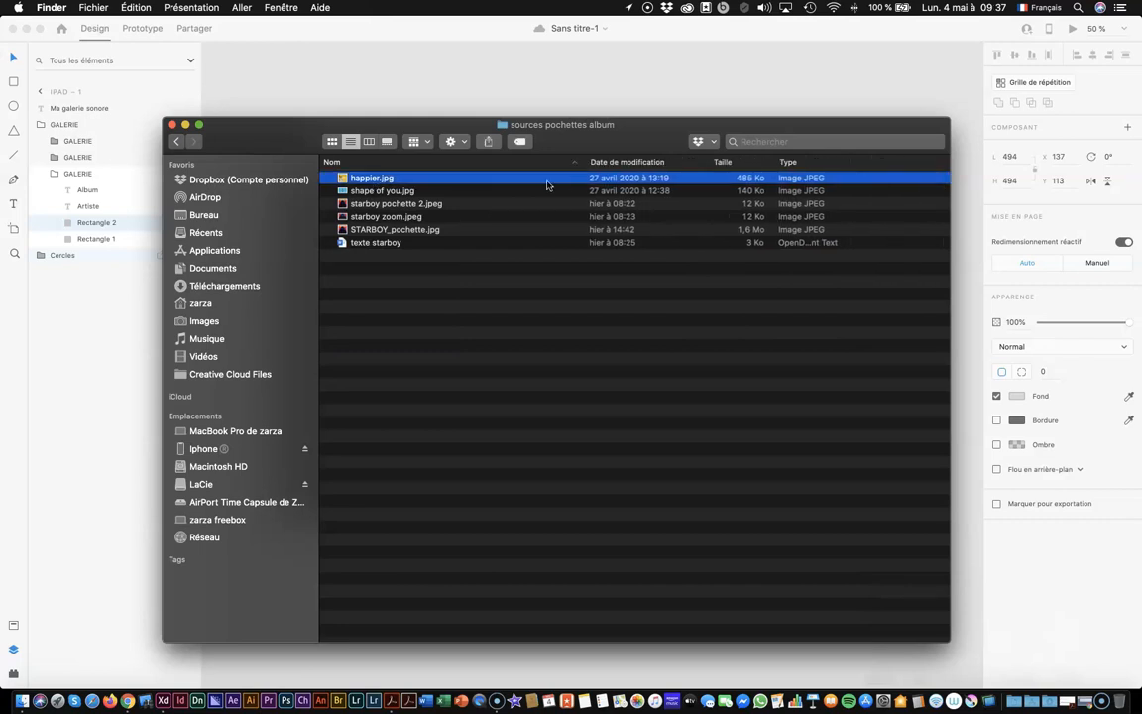
left_click(392, 203)
left_click(381, 229)
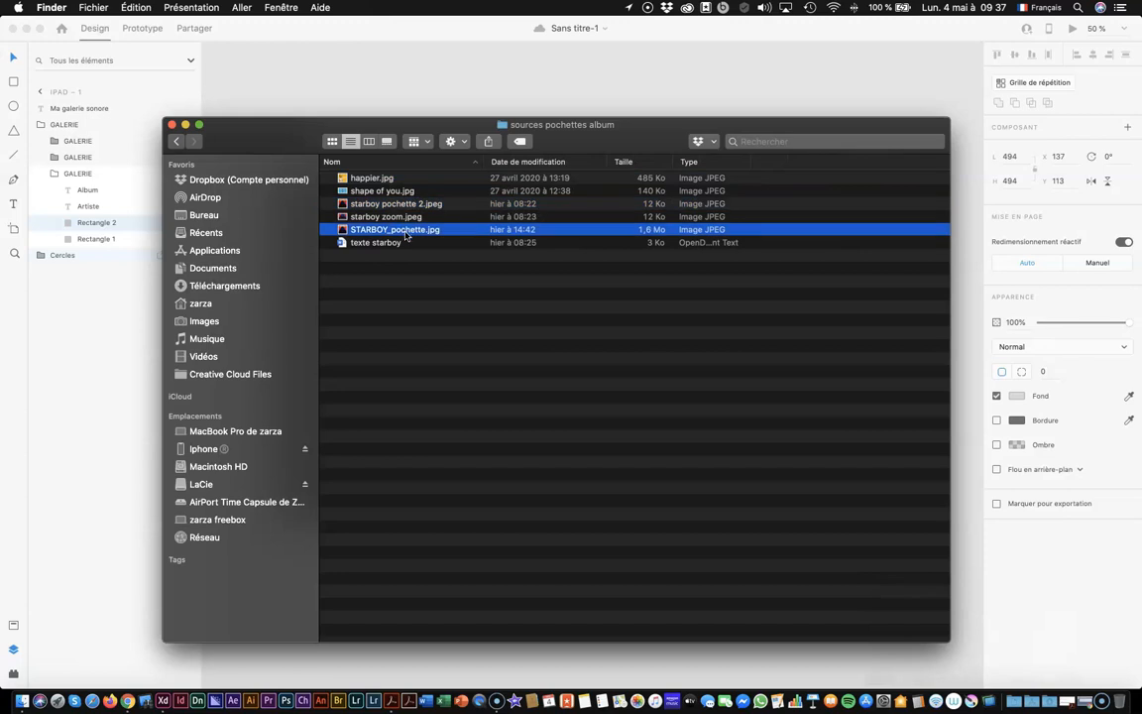
left_click(373, 217)
left_click(367, 204)
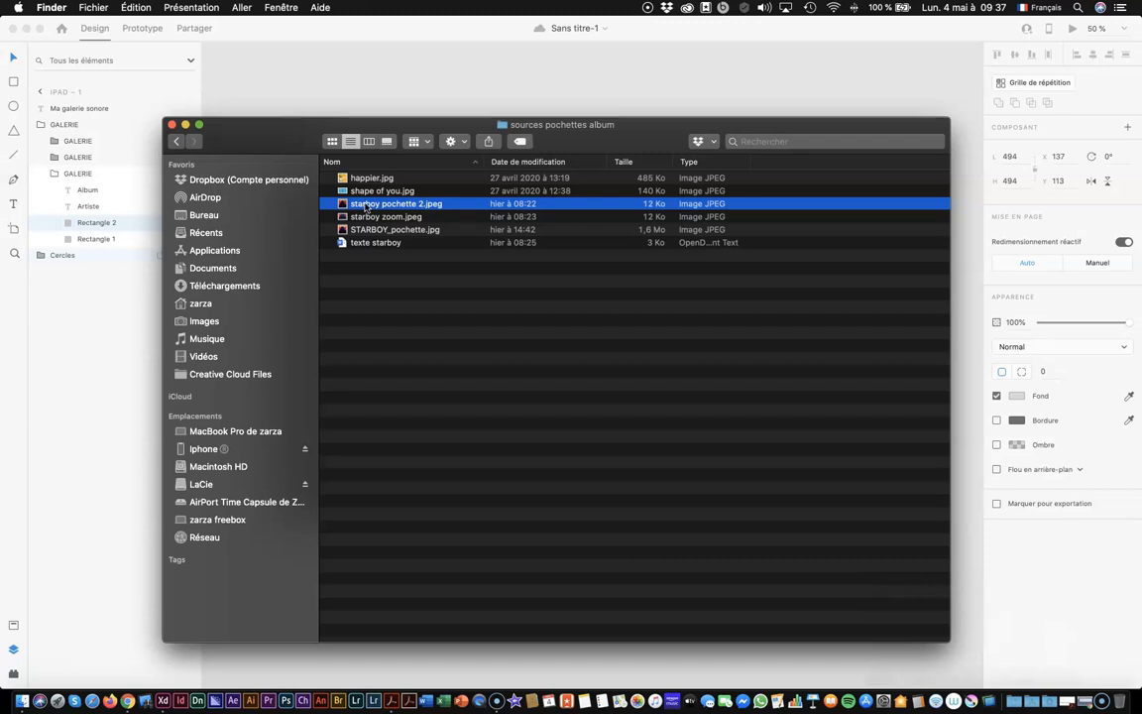
left_click(331, 177)
left_click(333, 190)
left_click(376, 205)
Fill the first card's grey rectangle with happier.jpg from the Finder folder, placing the folder window beside the artboard
left_click(375, 178)
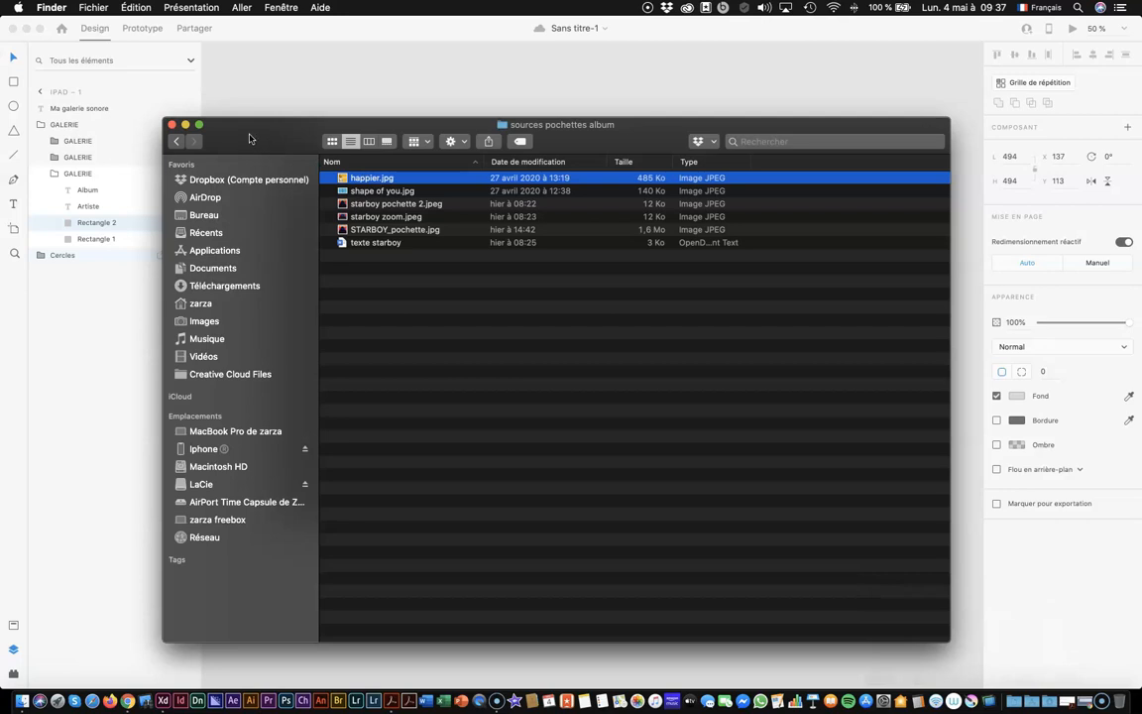
left_click_drag(250, 139, 674, 115)
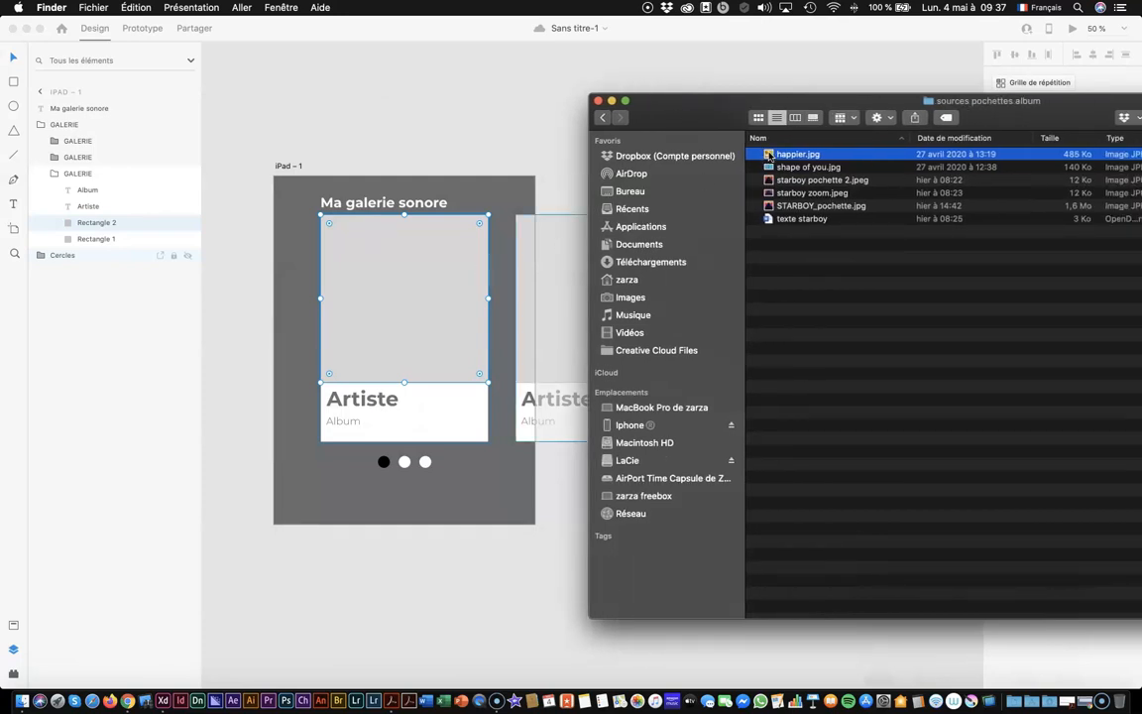
left_click_drag(770, 155, 394, 296)
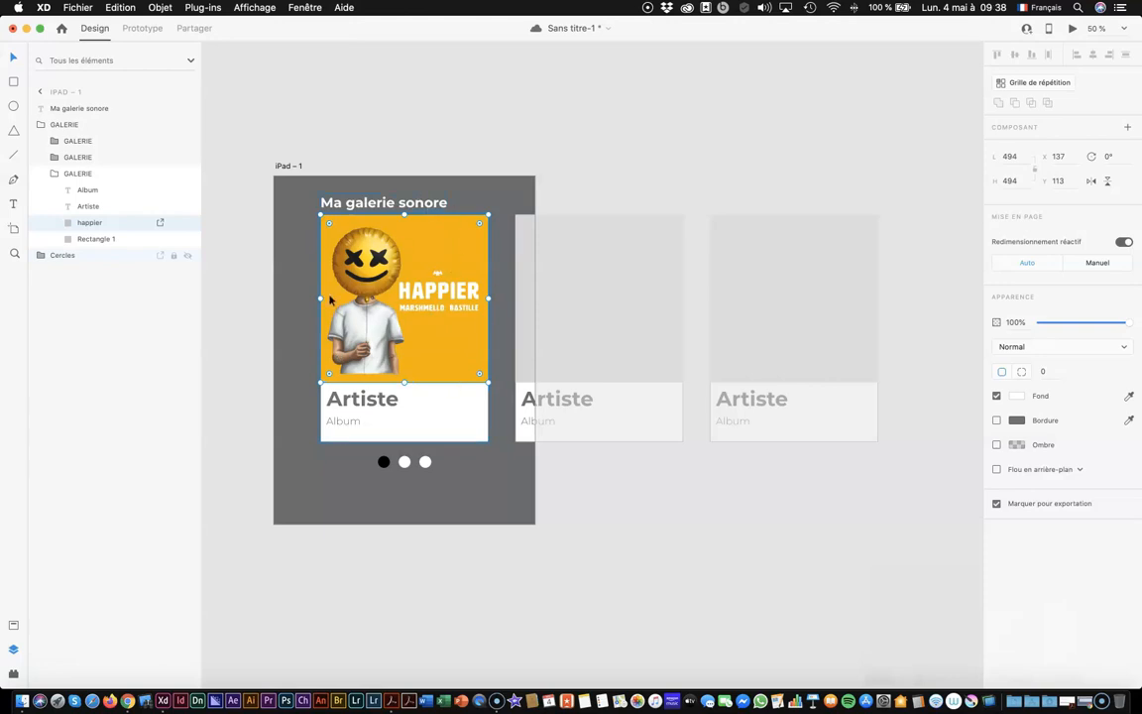
Narrow the XD window to reach Finder and fill the second card's grey rectangle with shape of you.jpg
left_click(527, 294)
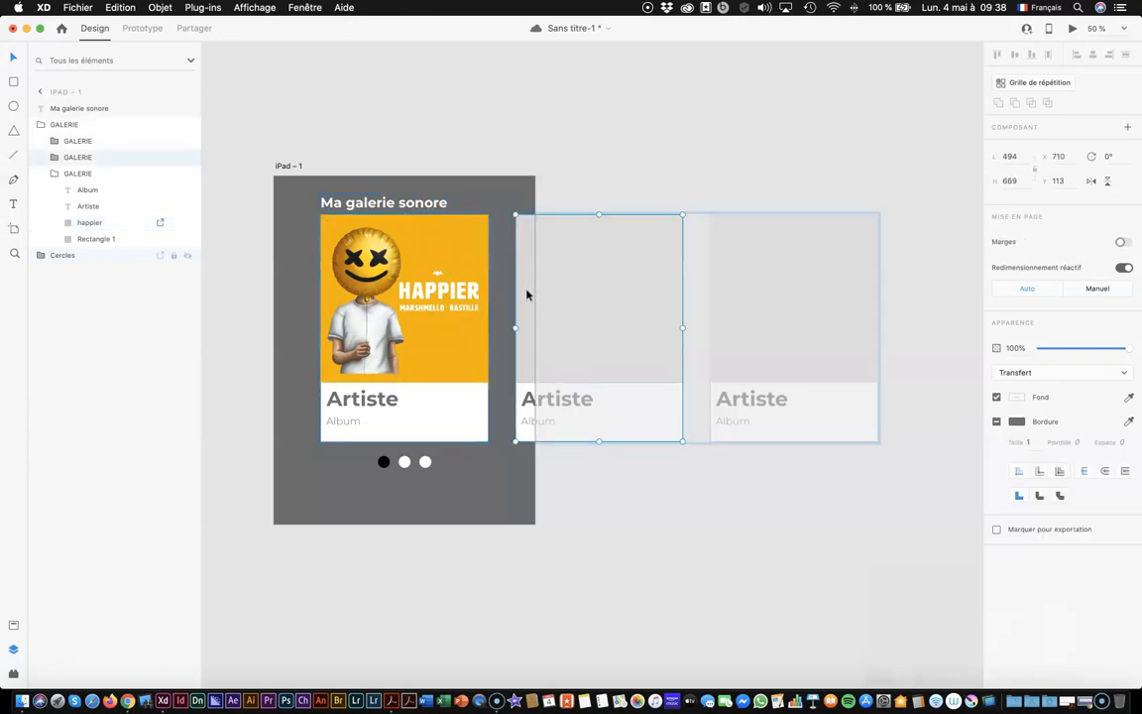
double_click(526, 294)
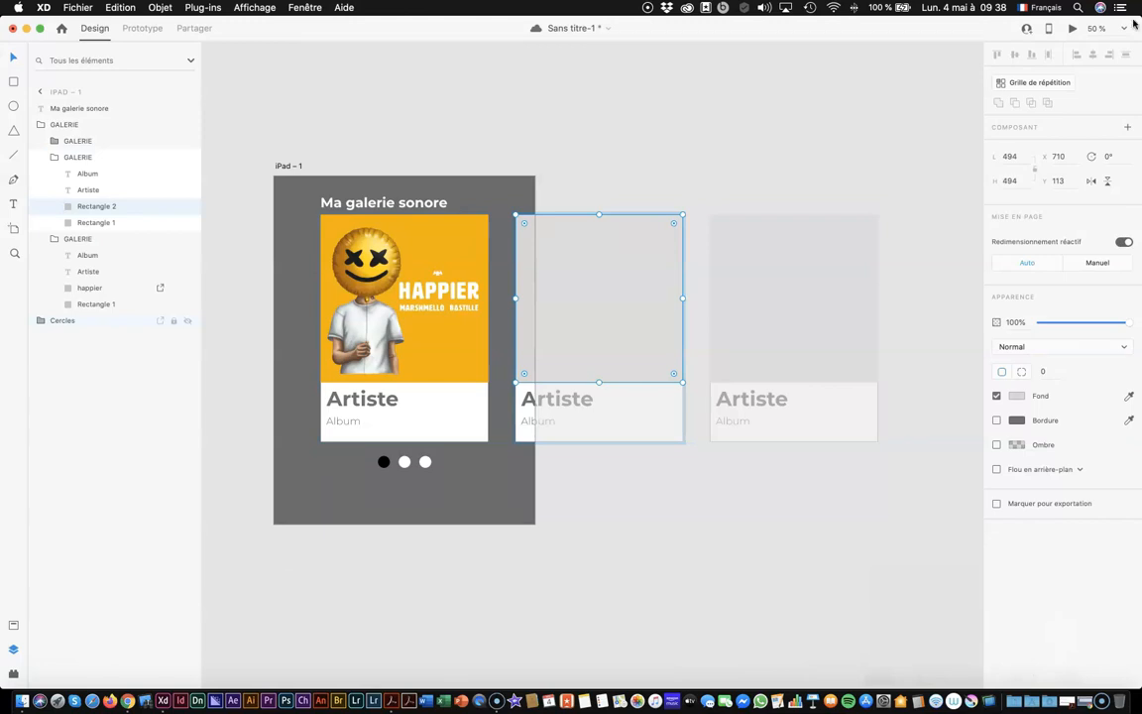
left_click_drag(1135, 23, 1100, 33)
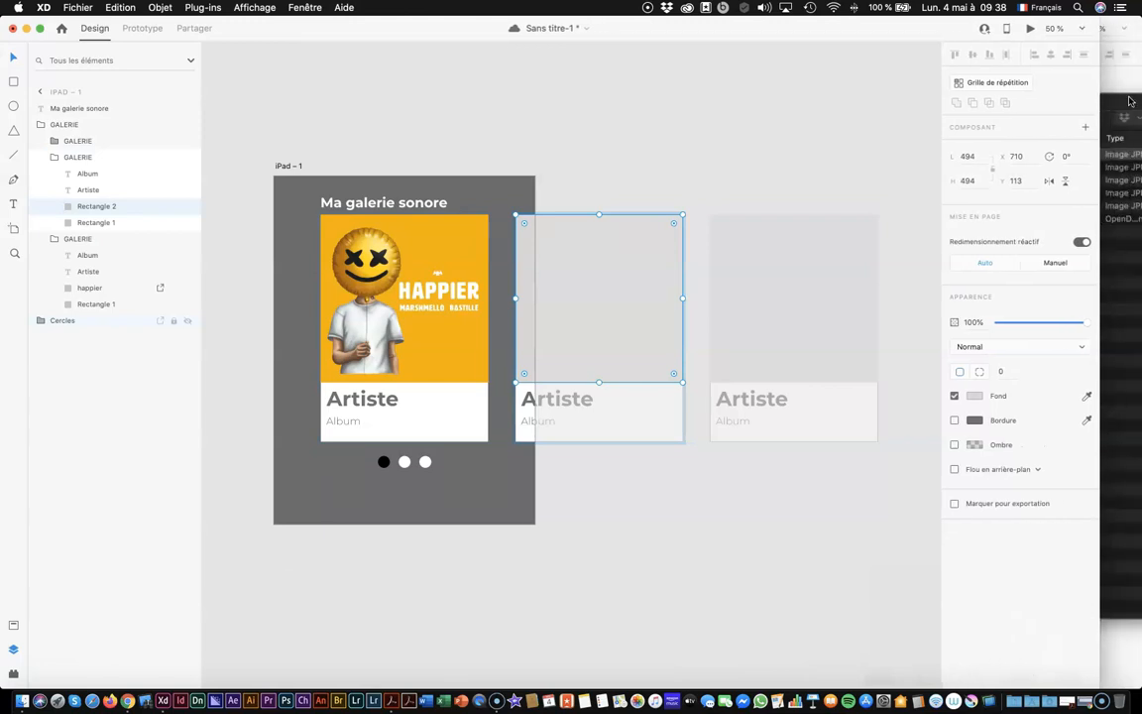
left_click(1130, 101)
left_click(804, 167)
left_click_drag(639, 99, 826, 57)
left_click_drag(956, 126, 531, 263)
left_click(632, 324)
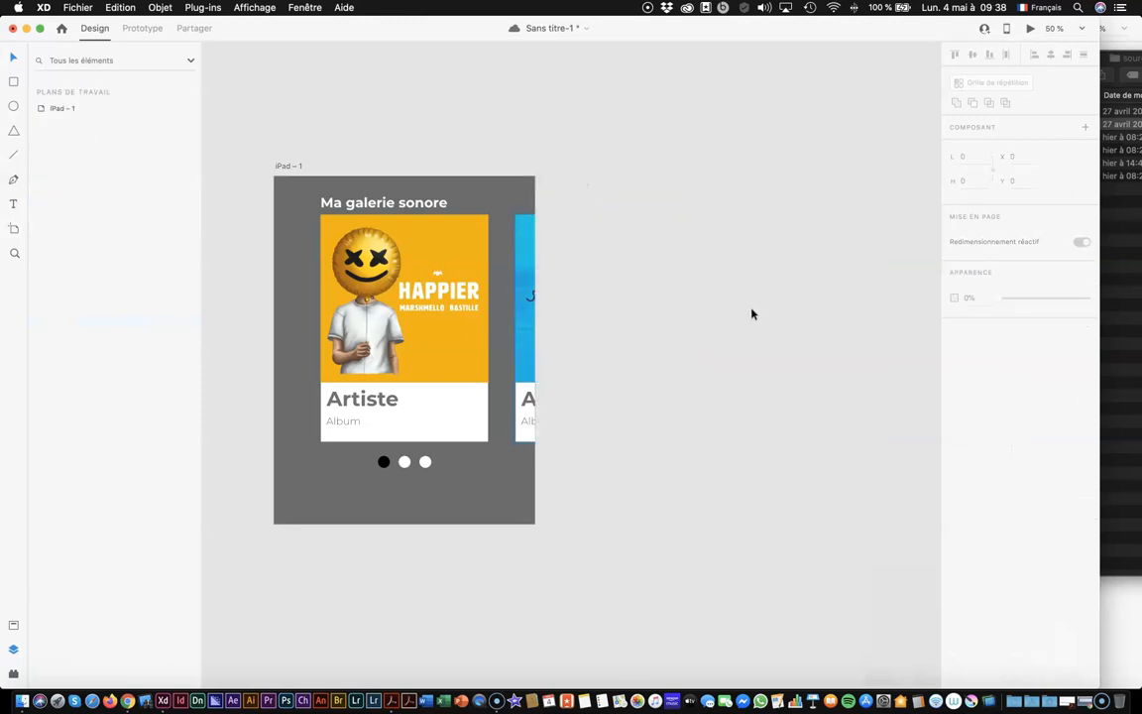
Try to fill the third card's grey rectangle with starboy pochette 2.jpeg, and remove the imported image
left_click(525, 306)
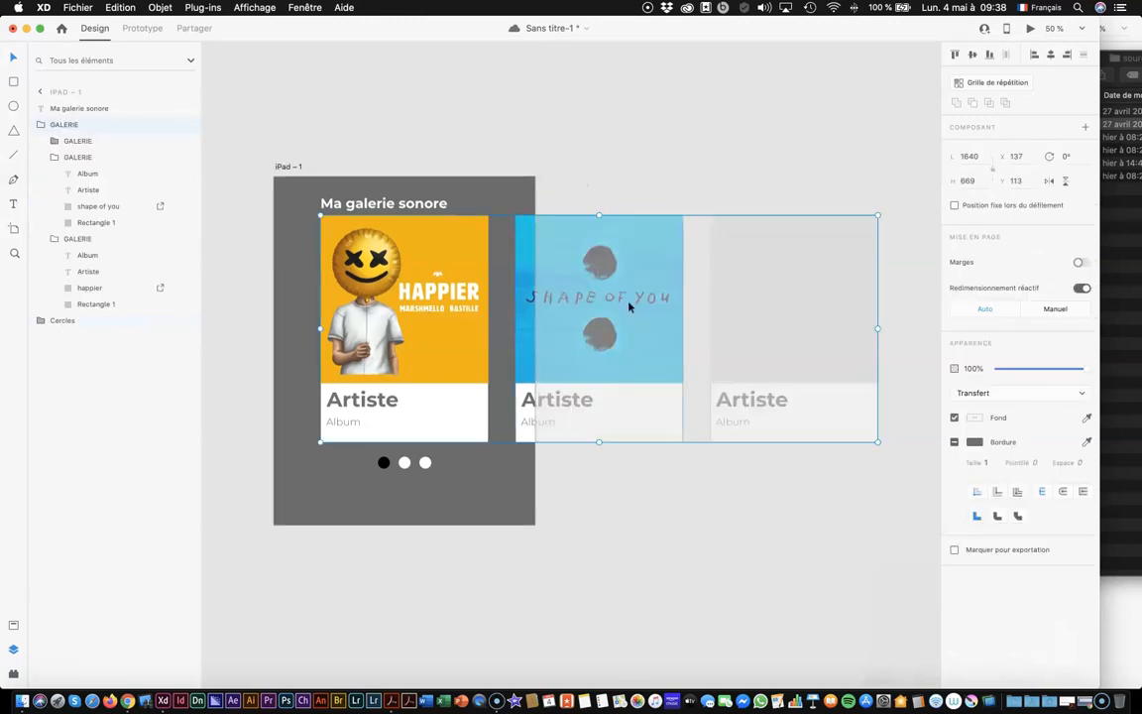
double_click(792, 308)
double_click(792, 308)
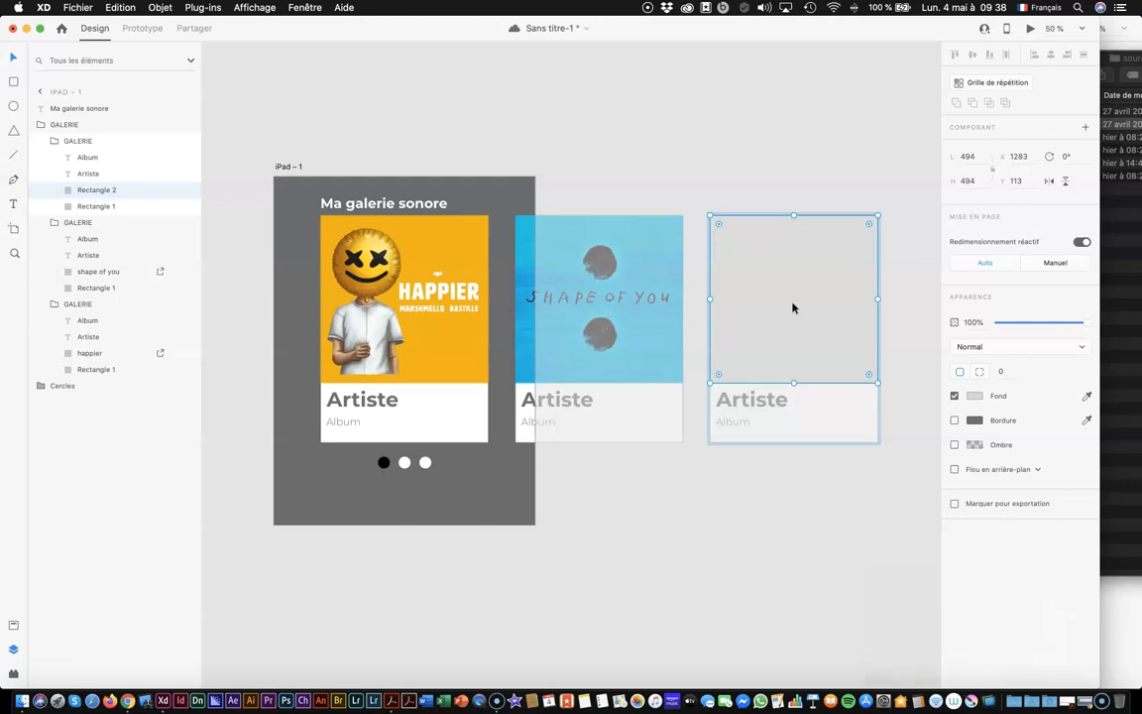
key("super+Tab")
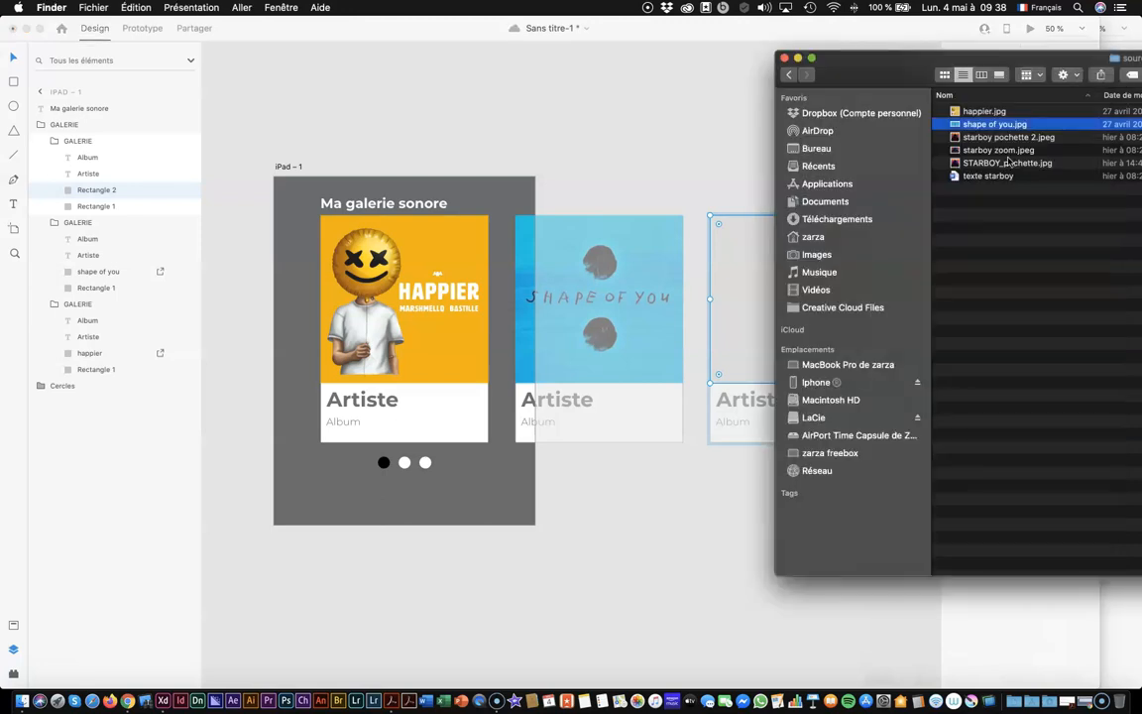
left_click_drag(1007, 137, 702, 144)
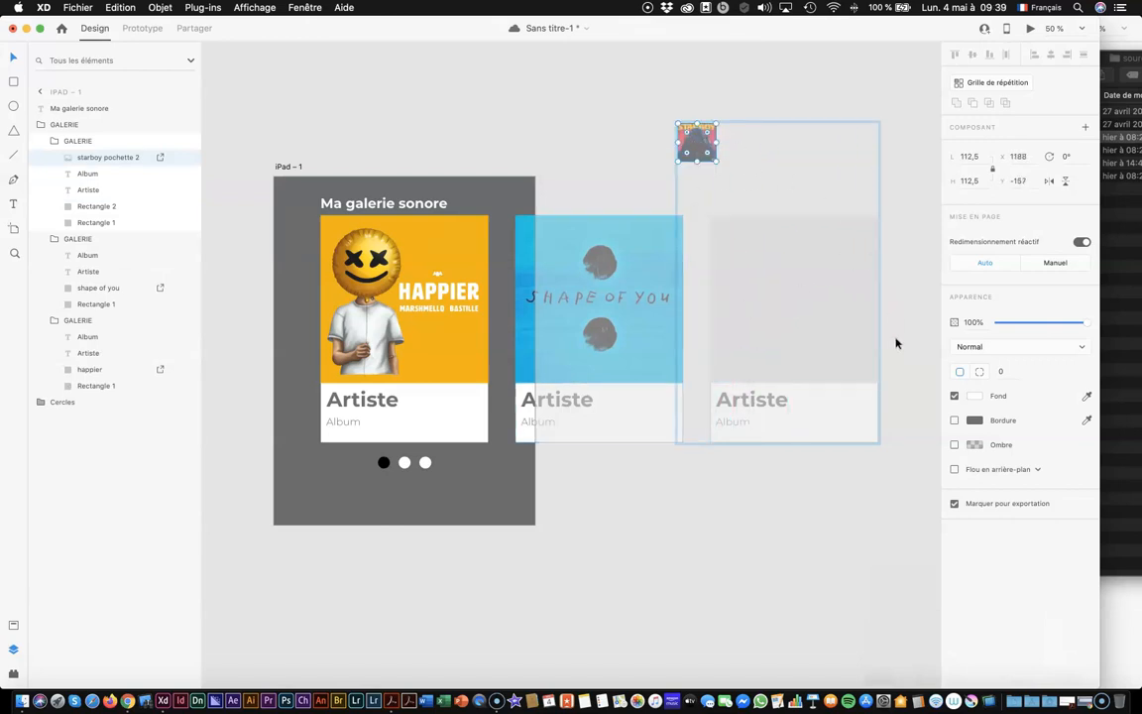
key("super+z")
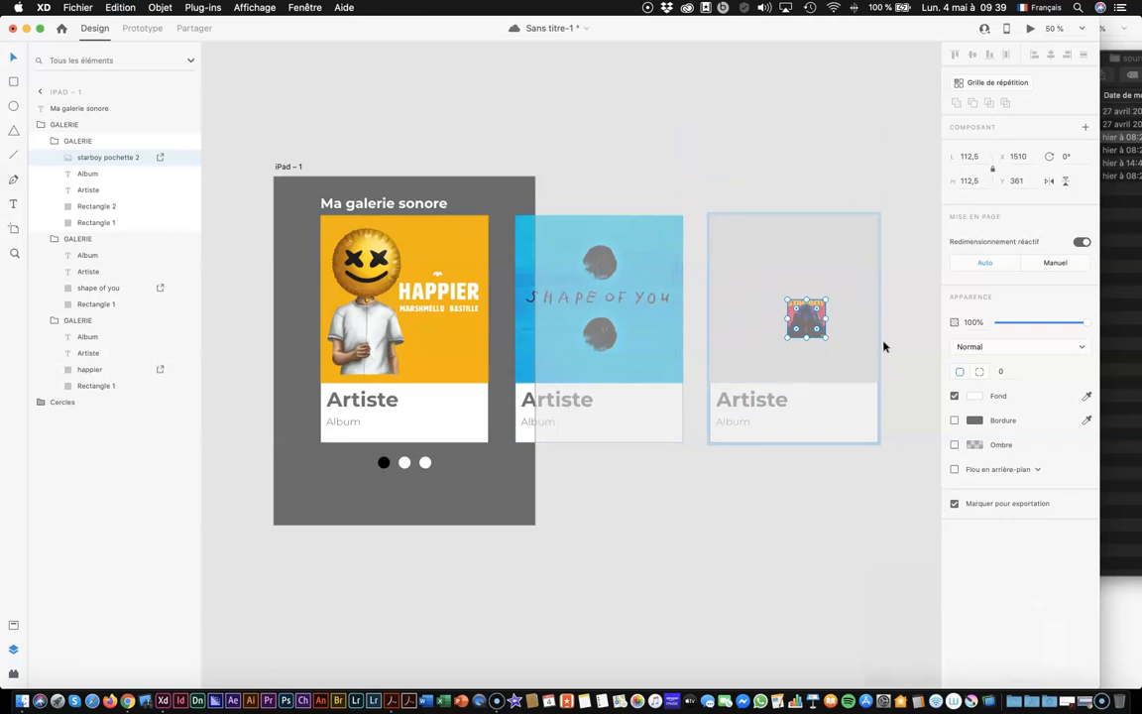
key("Delete")
Move the gallery group so its third card sits on the artboard, and fill that card's grey rectangle with STARBOY_pochette.jpg
left_click(469, 300)
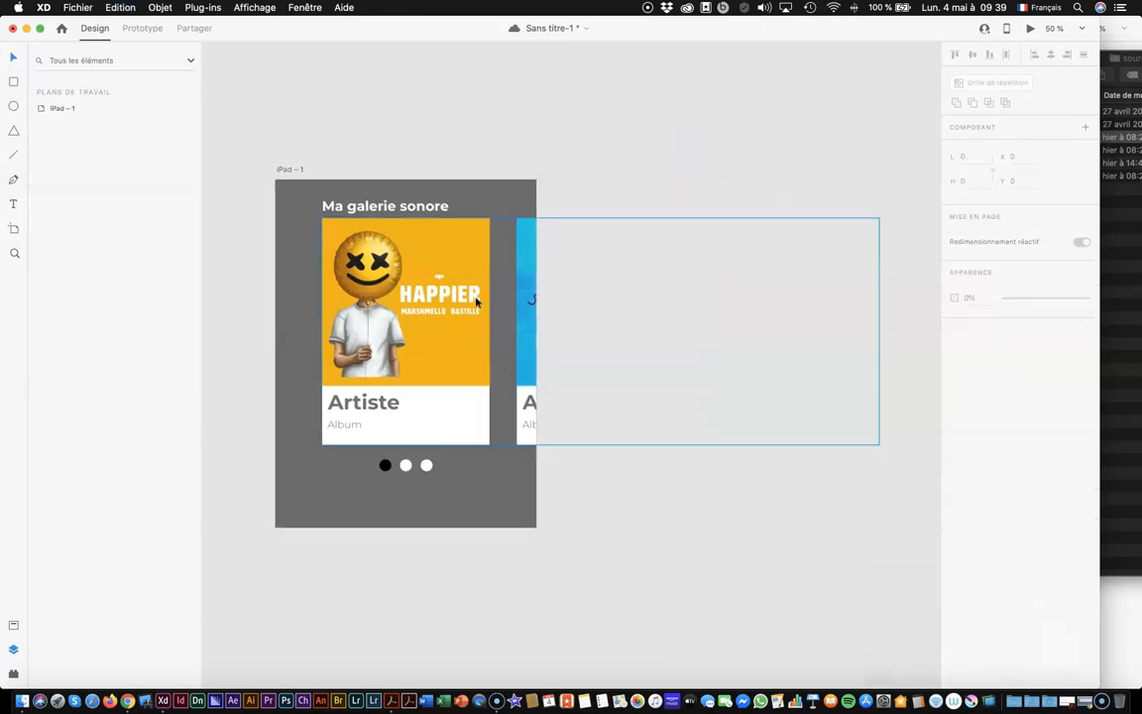
left_click_drag(469, 301, 226, 312)
double_click(519, 264)
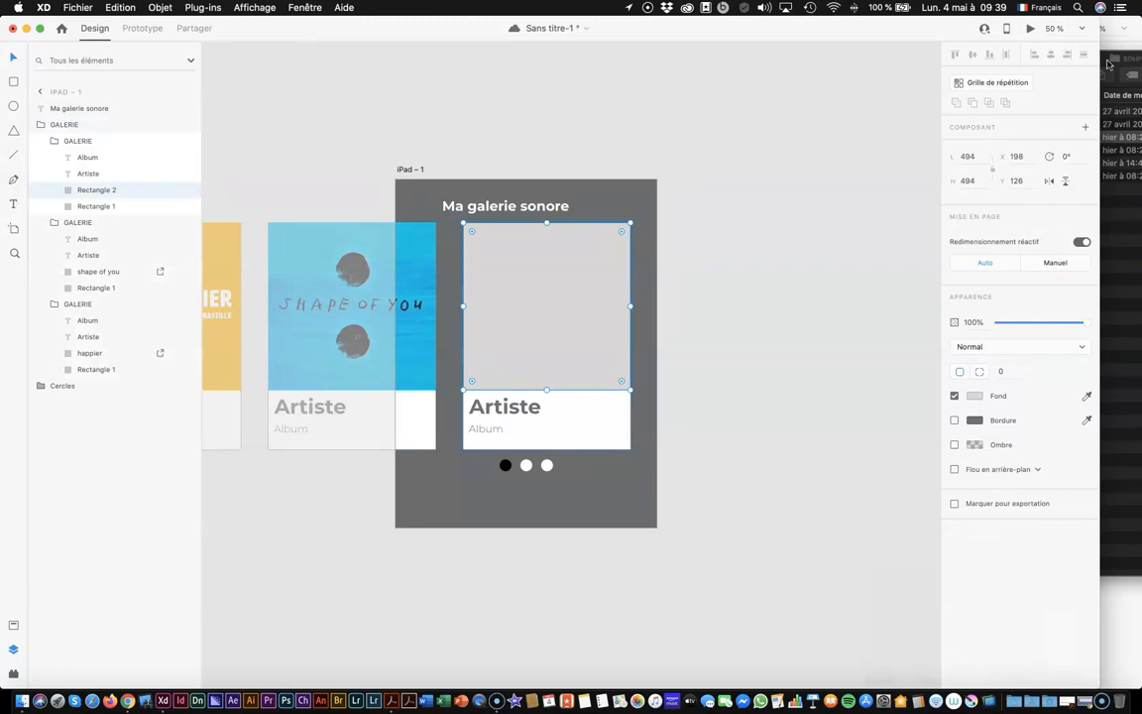
left_click(1102, 96)
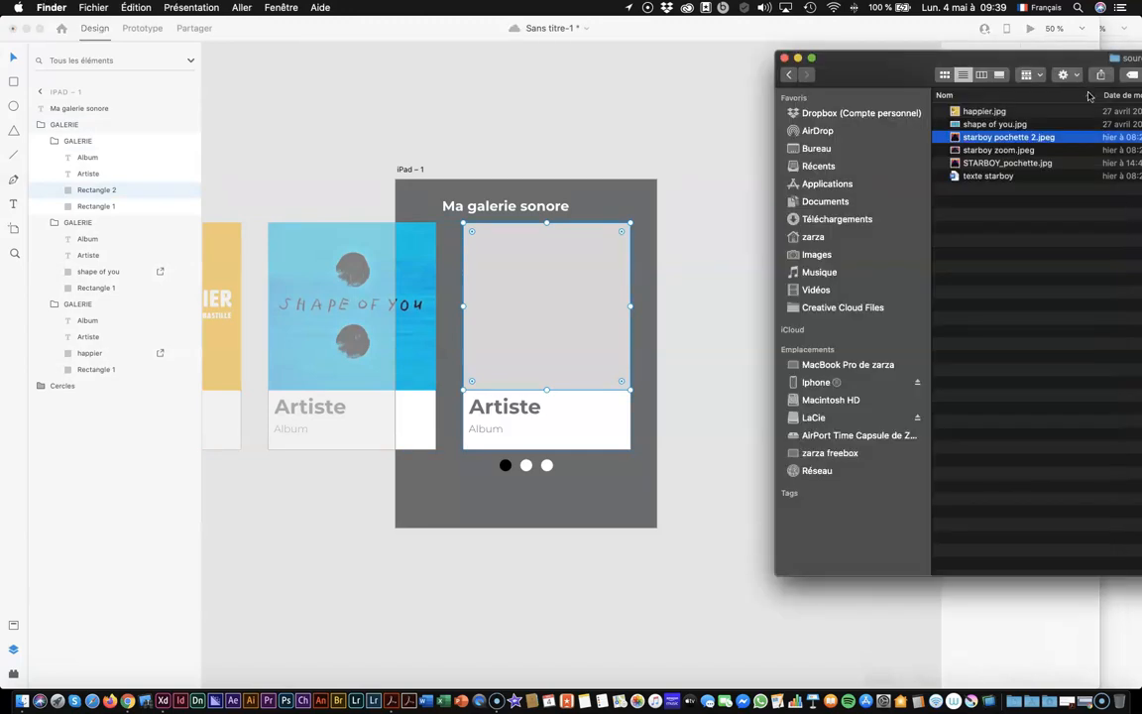
left_click(958, 165)
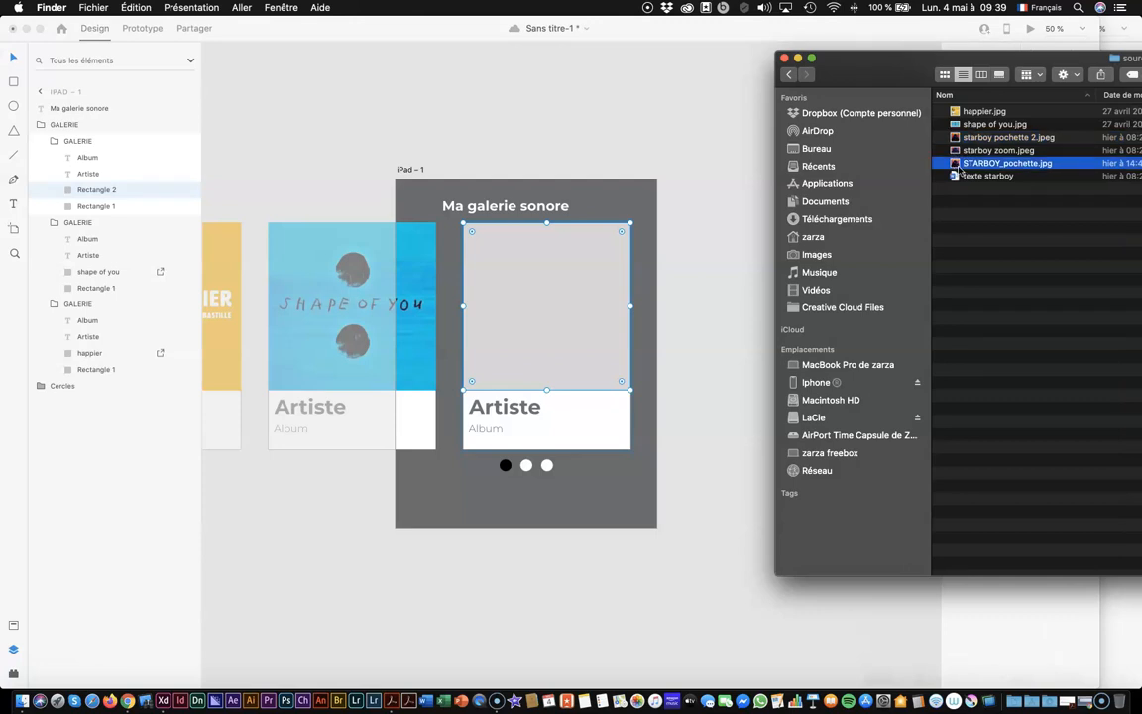
left_click_drag(955, 165, 530, 286)
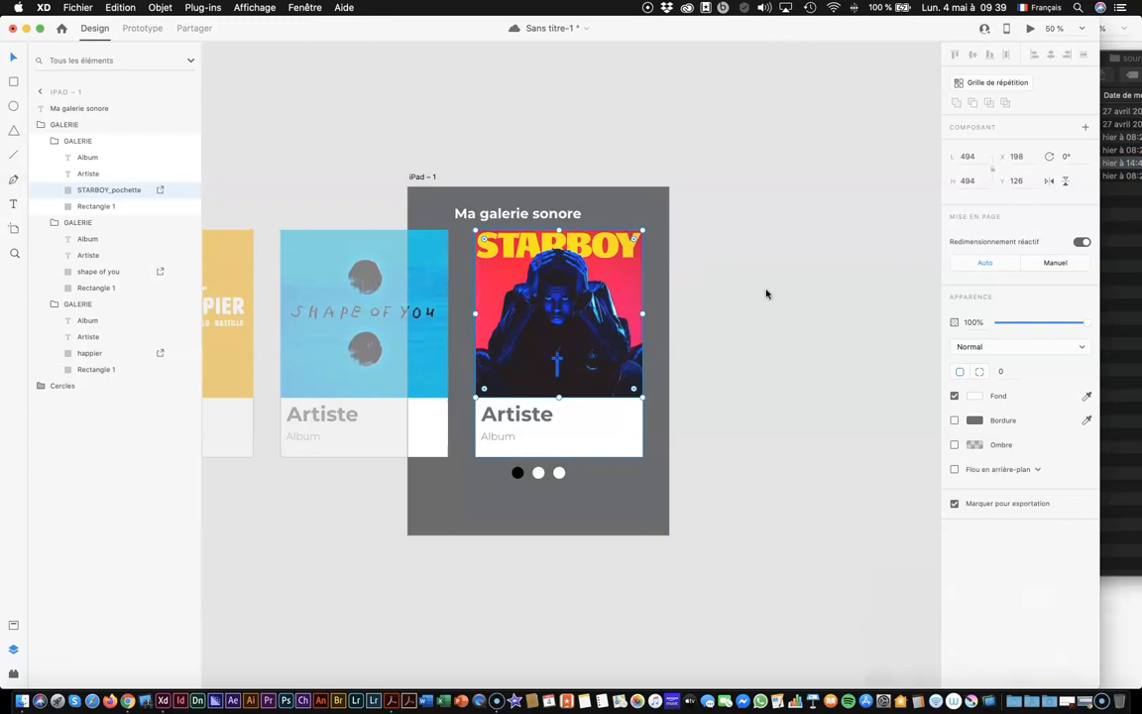
Move the whole gallery group back so its first card lines up under the title at X 137, Y 132, and deselect it
scroll(839, 302, "left", 5)
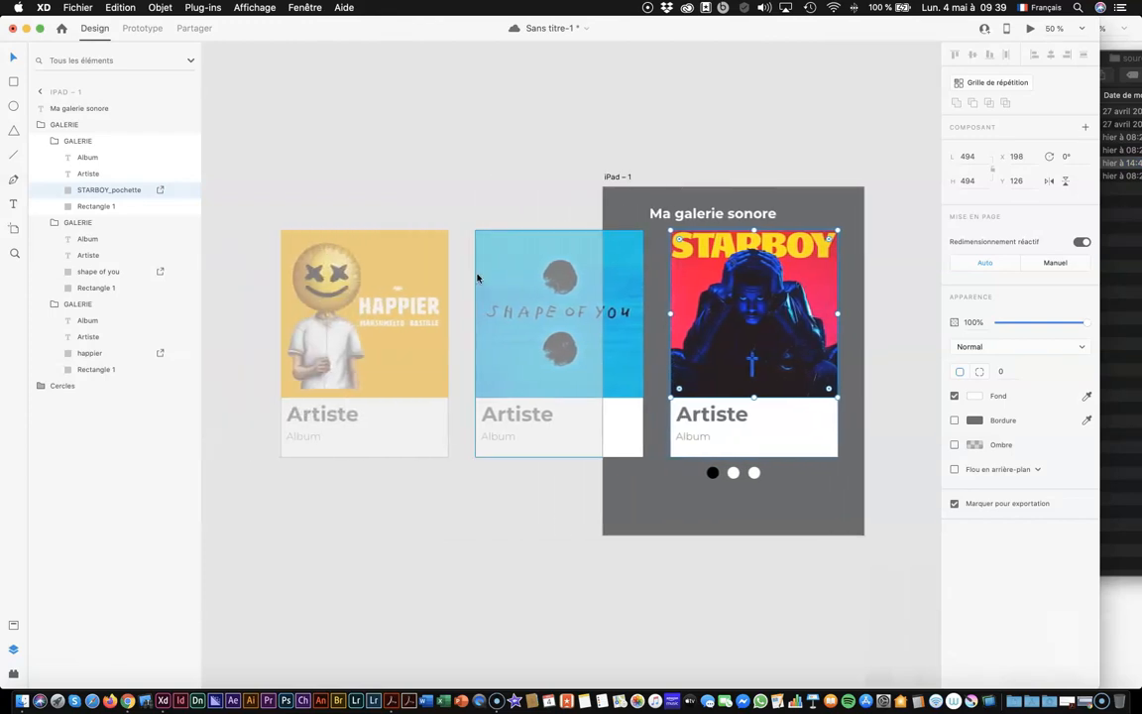
left_click(401, 291)
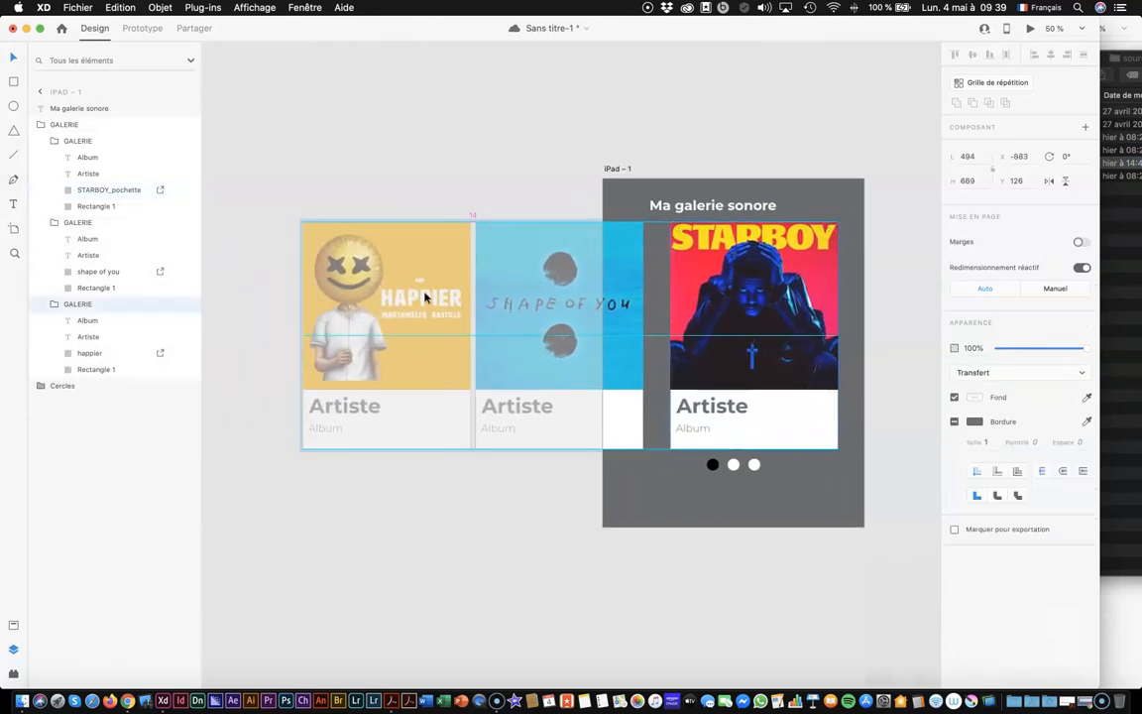
key("Escape")
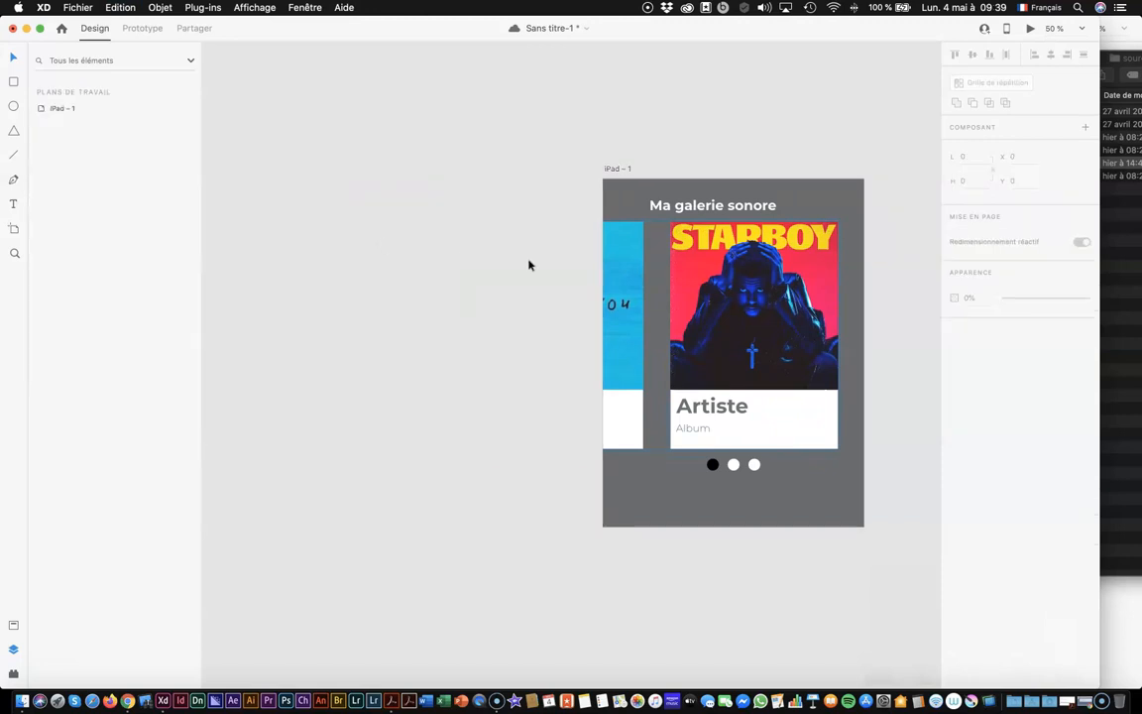
left_click(769, 298)
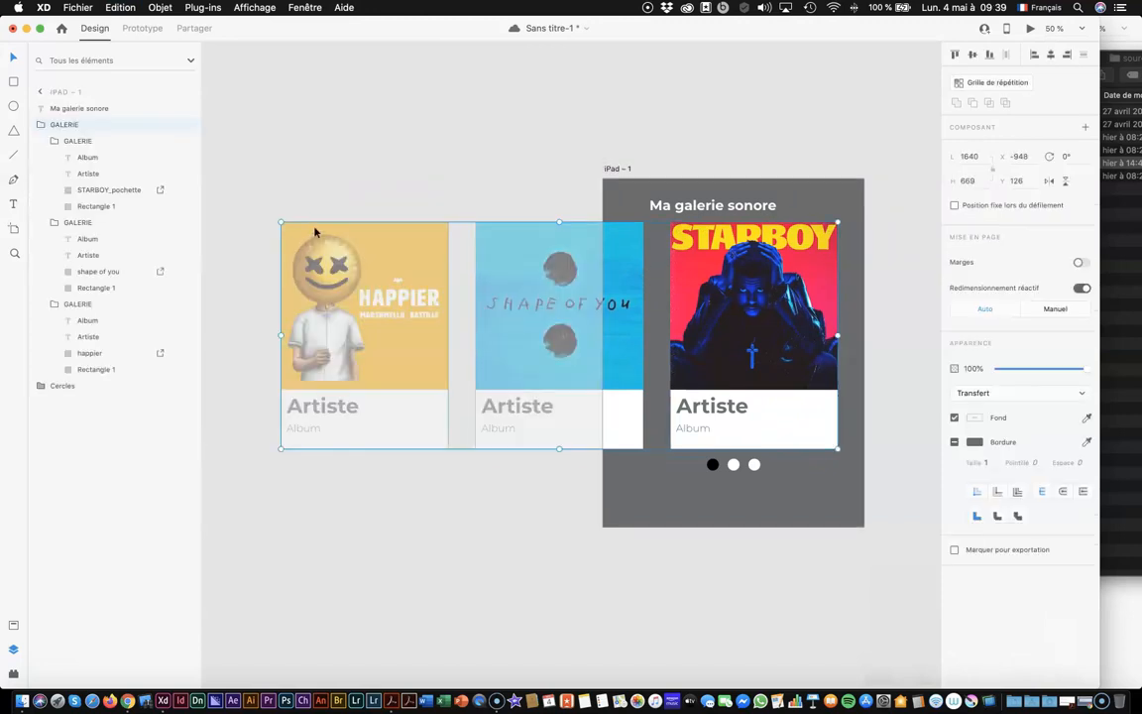
left_click_drag(361, 258, 703, 260)
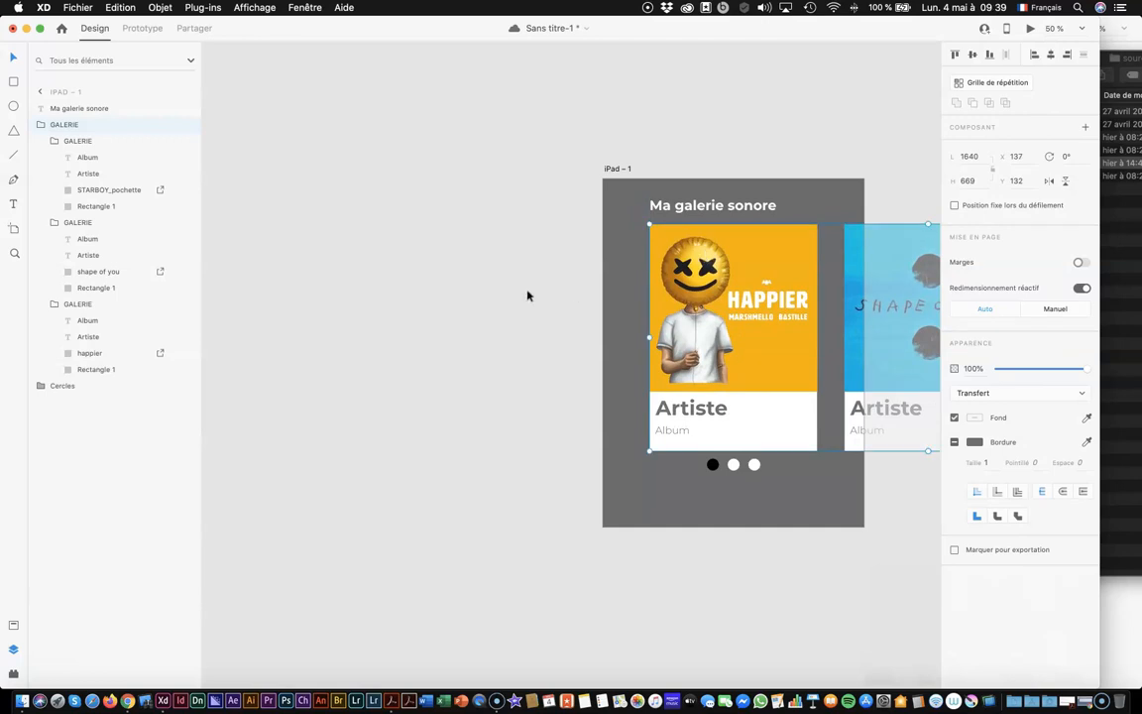
left_click(491, 293)
scroll(489, 294, "right", 6)
scroll(490, 294, "right", 1)
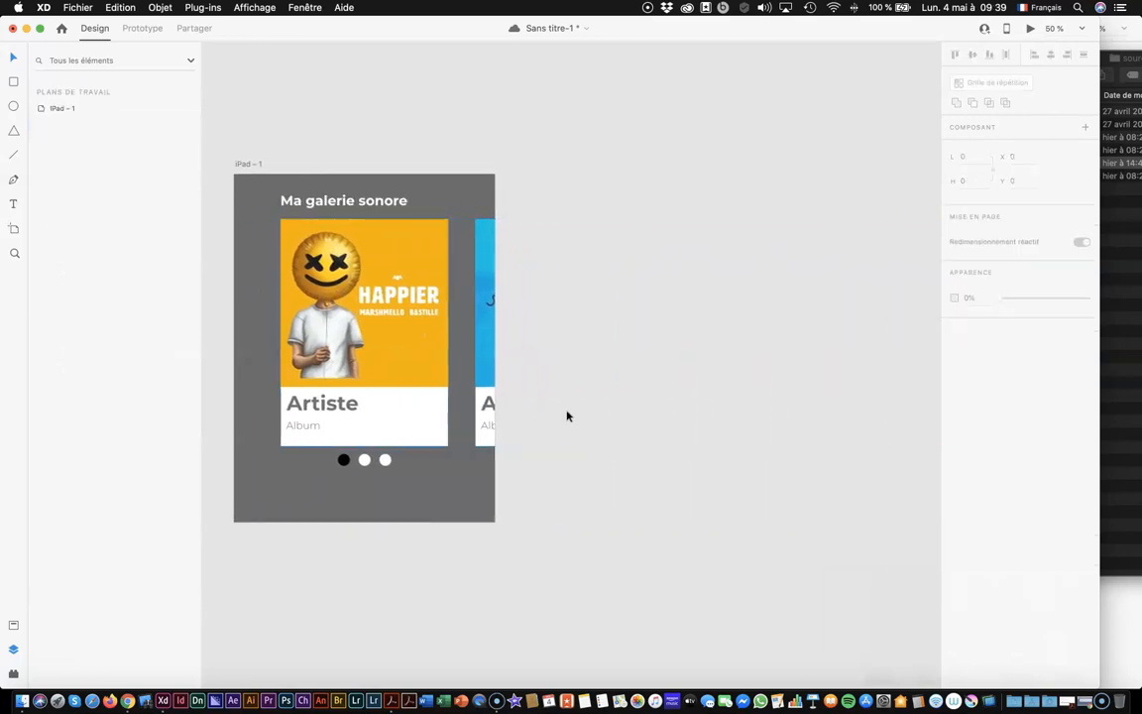
Replace the Artiste placeholder on the first card with the title HAPPIER
left_click(387, 349)
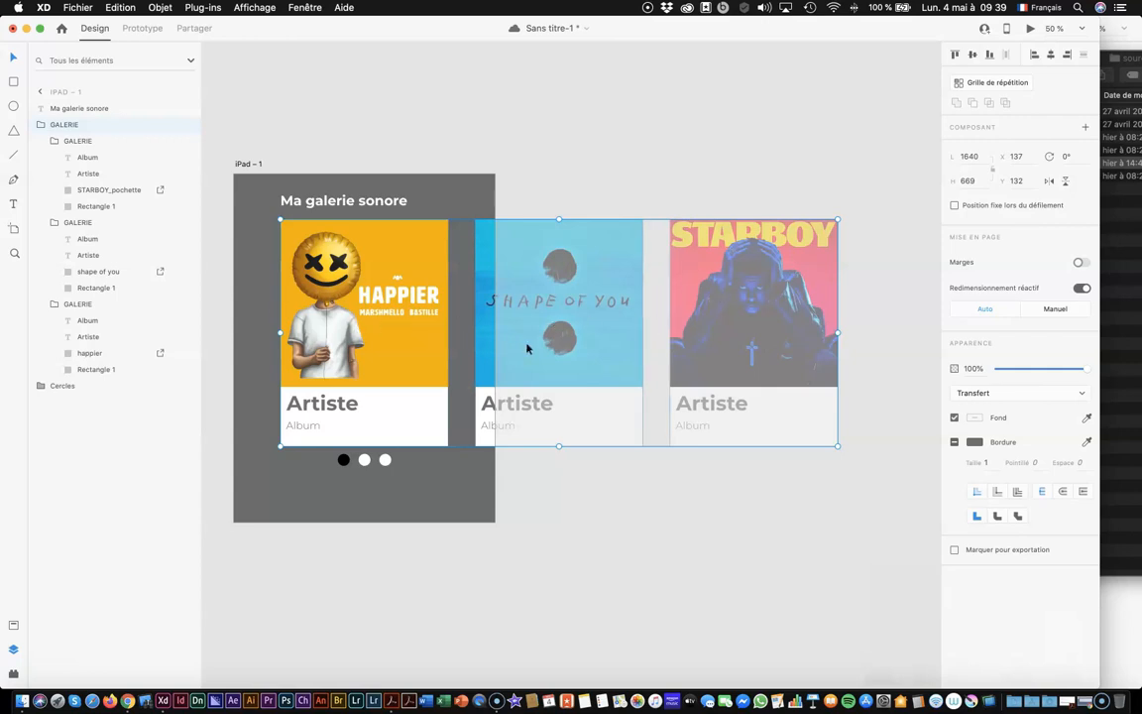
scroll(530, 349, "left", 5)
scroll(529, 349, "up", 3)
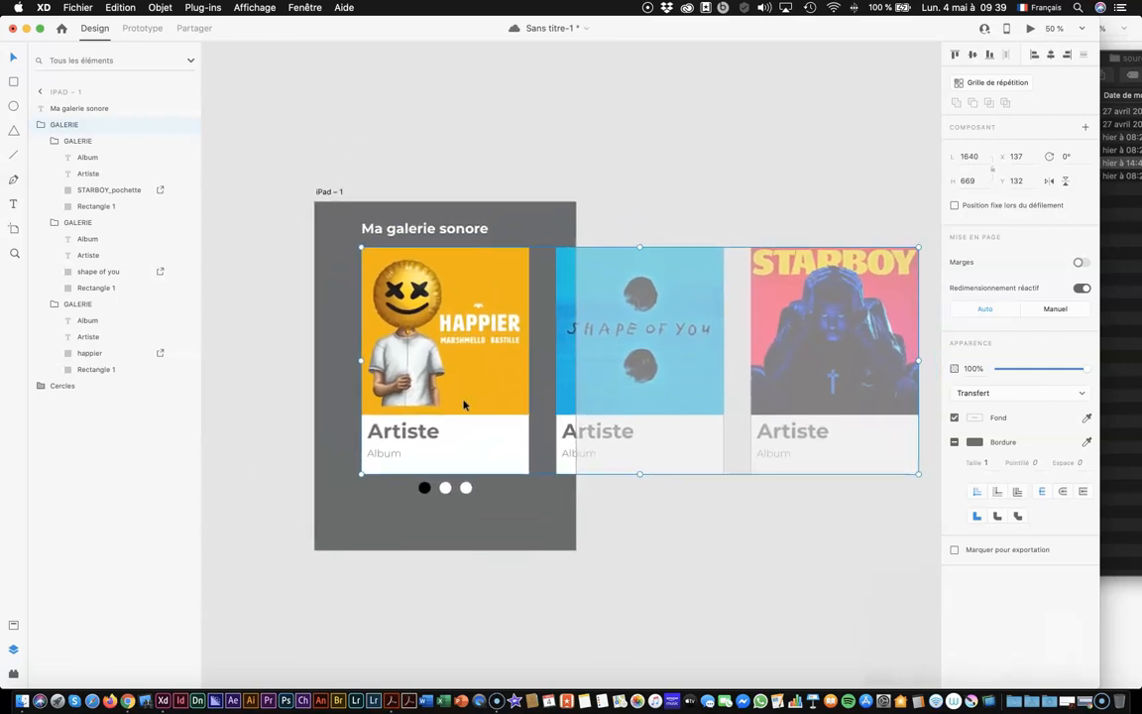
scroll(464, 404, "down", 1)
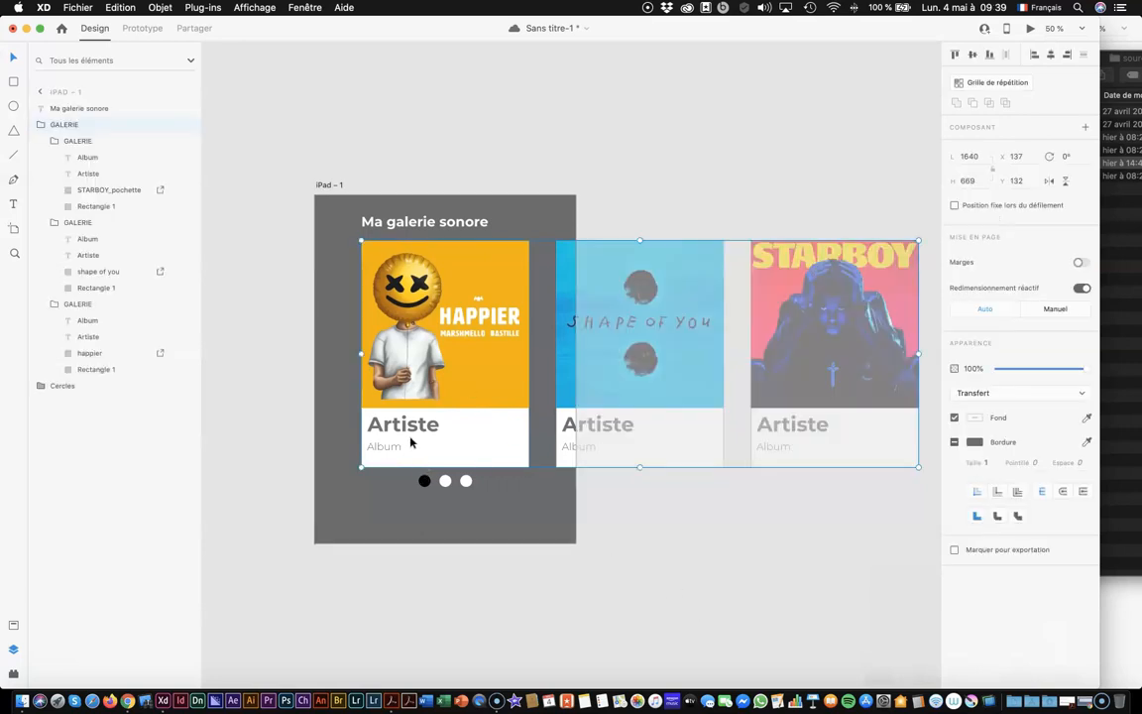
double_click(460, 418)
left_click(415, 434)
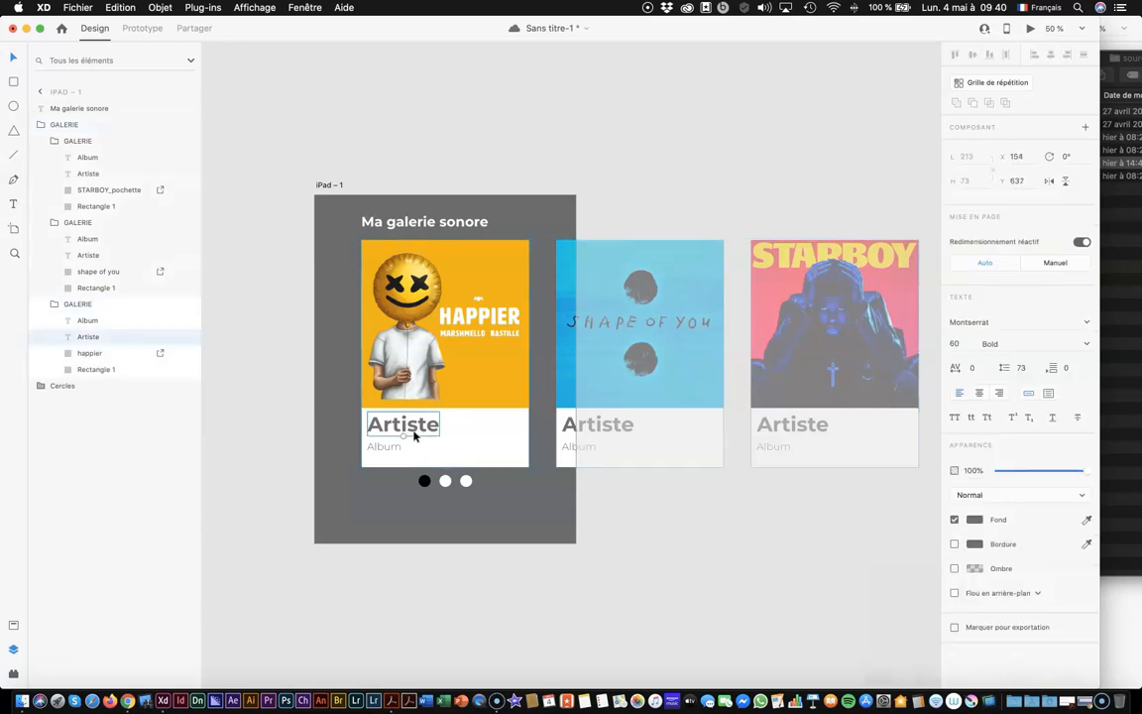
left_click(13, 205)
double_click(422, 424)
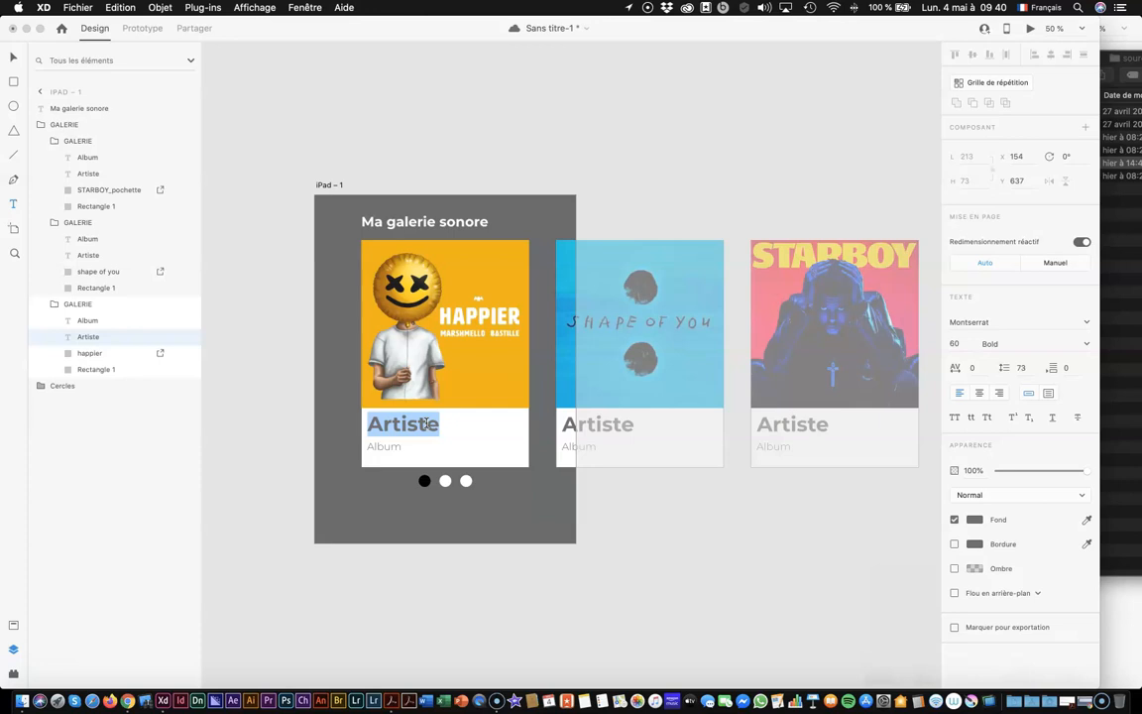
left_click_drag(370, 427, 447, 422)
type("HAPPIER")
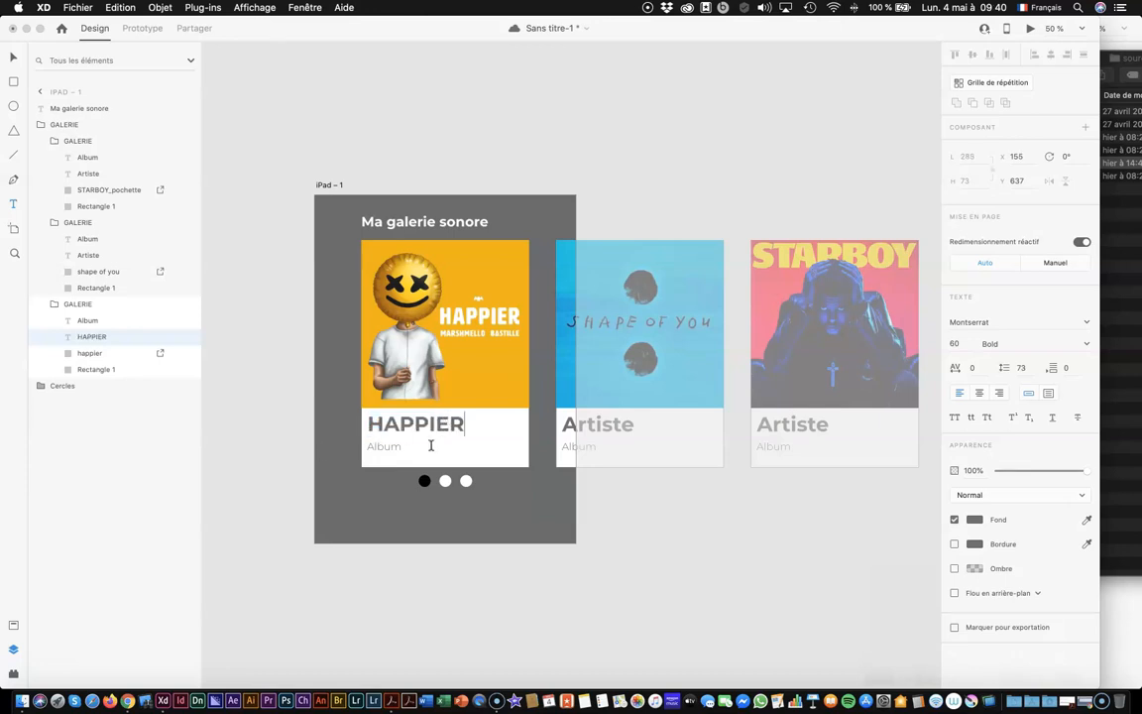
Replace the Album placeholder on the first card with Marshmello, correcting the capitalisation
double_click(393, 448)
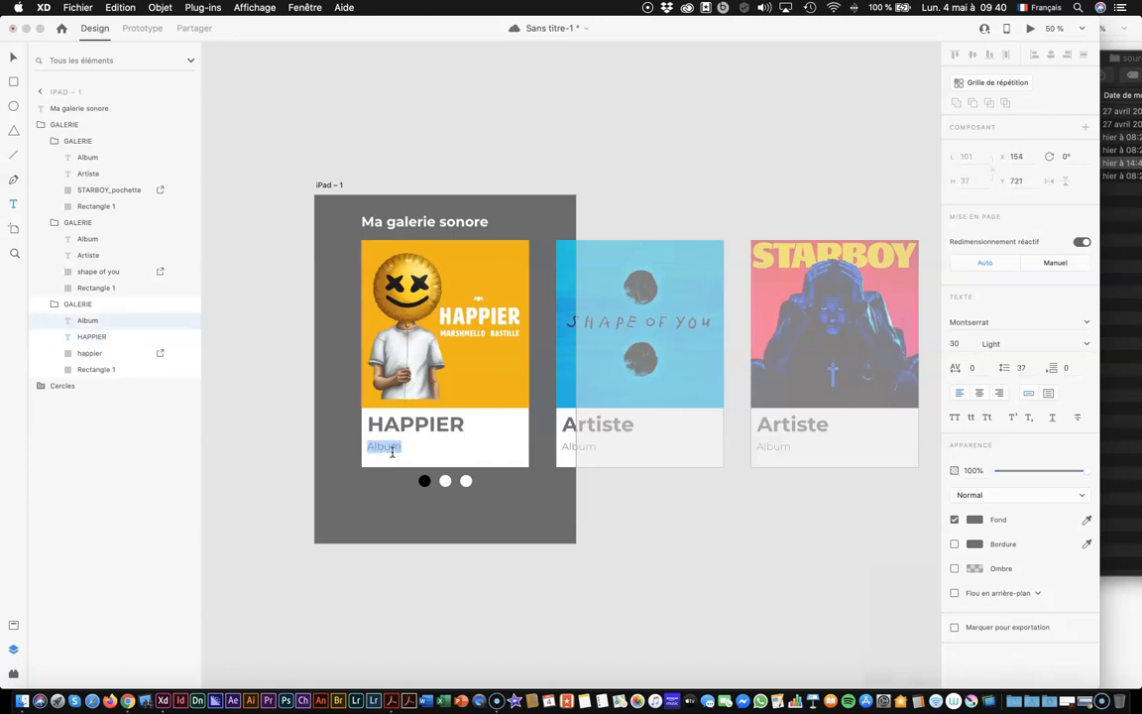
type("MArs")
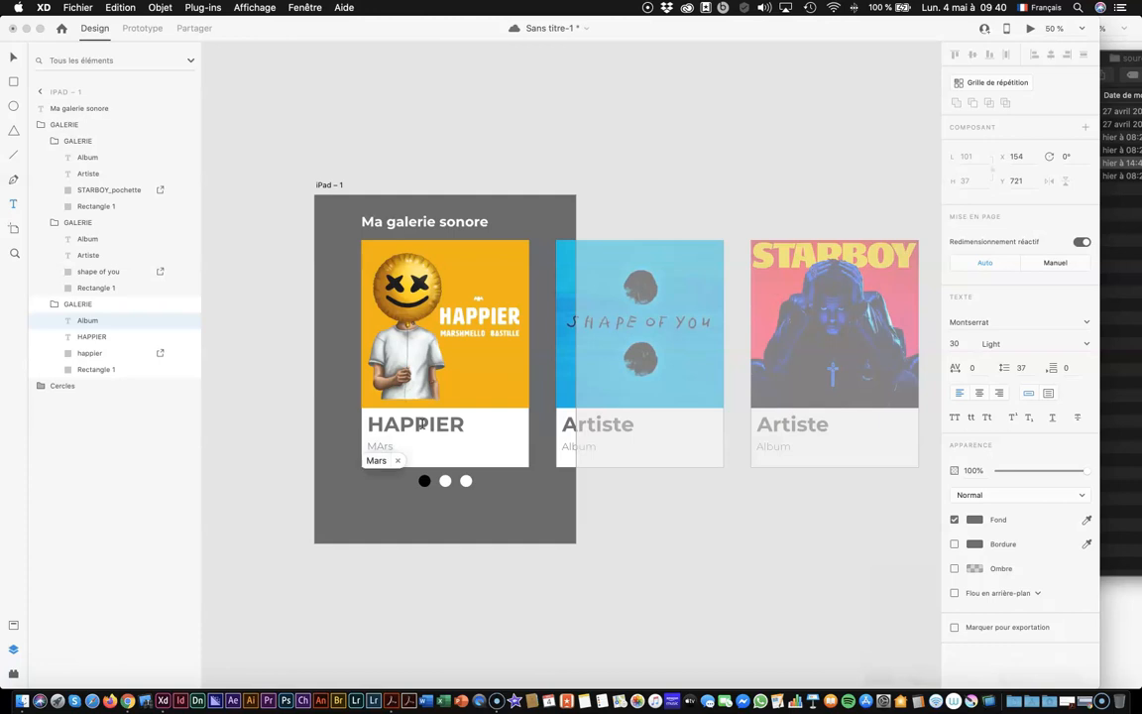
key("super+1")
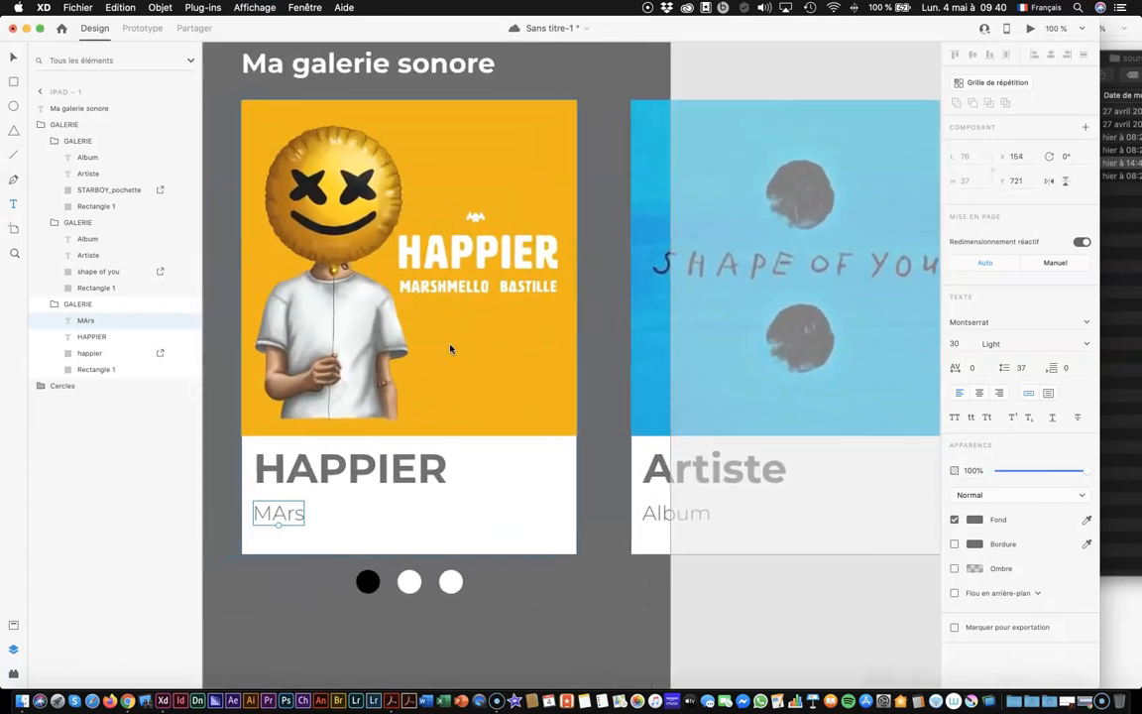
scroll(449, 348, "left", 1)
left_click(331, 515)
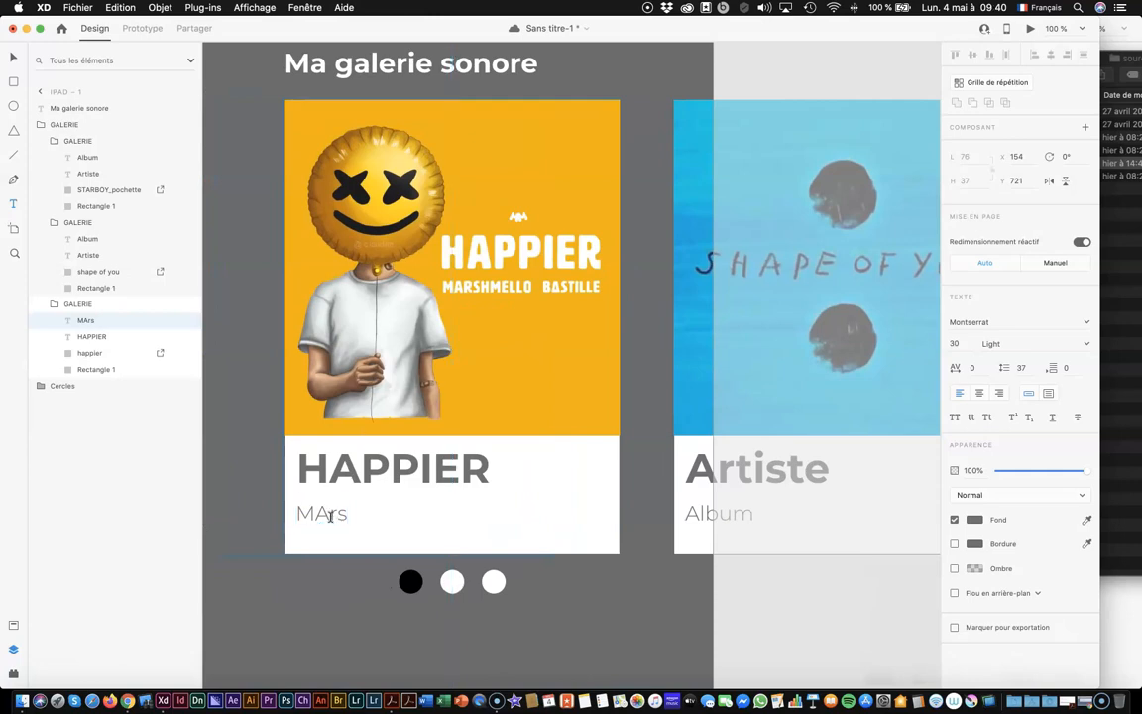
double_click(331, 515)
left_click_drag(323, 513, 347, 511)
type("a")
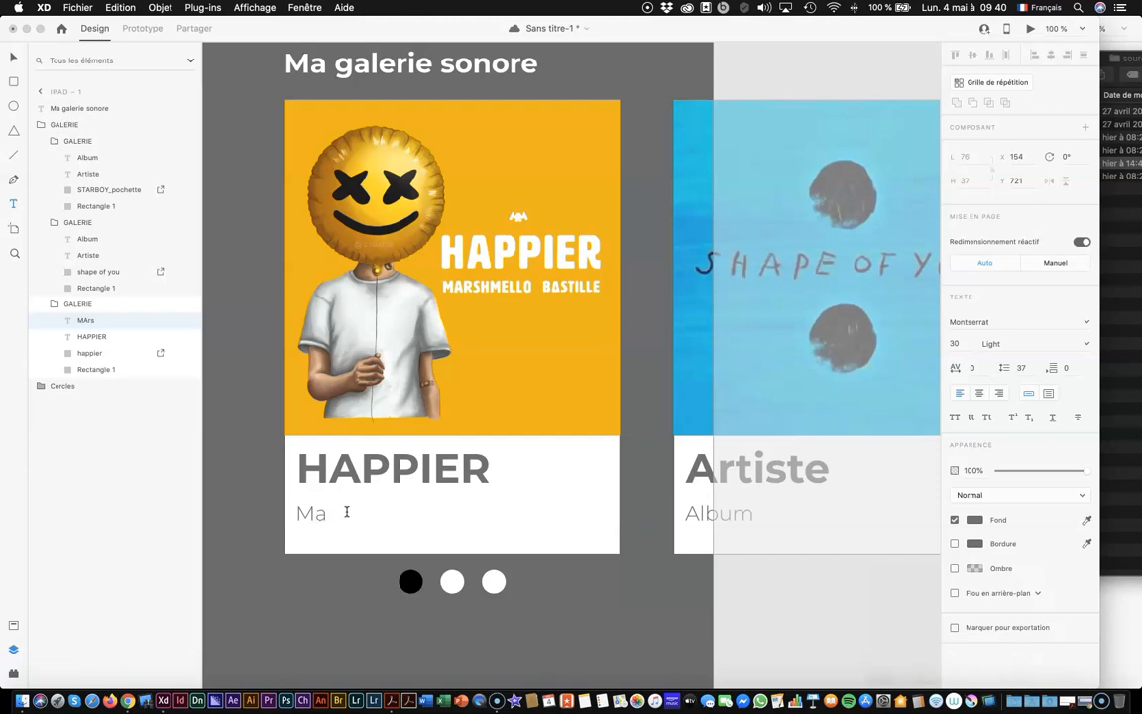
type("rshmelle")
key("BackSpace")
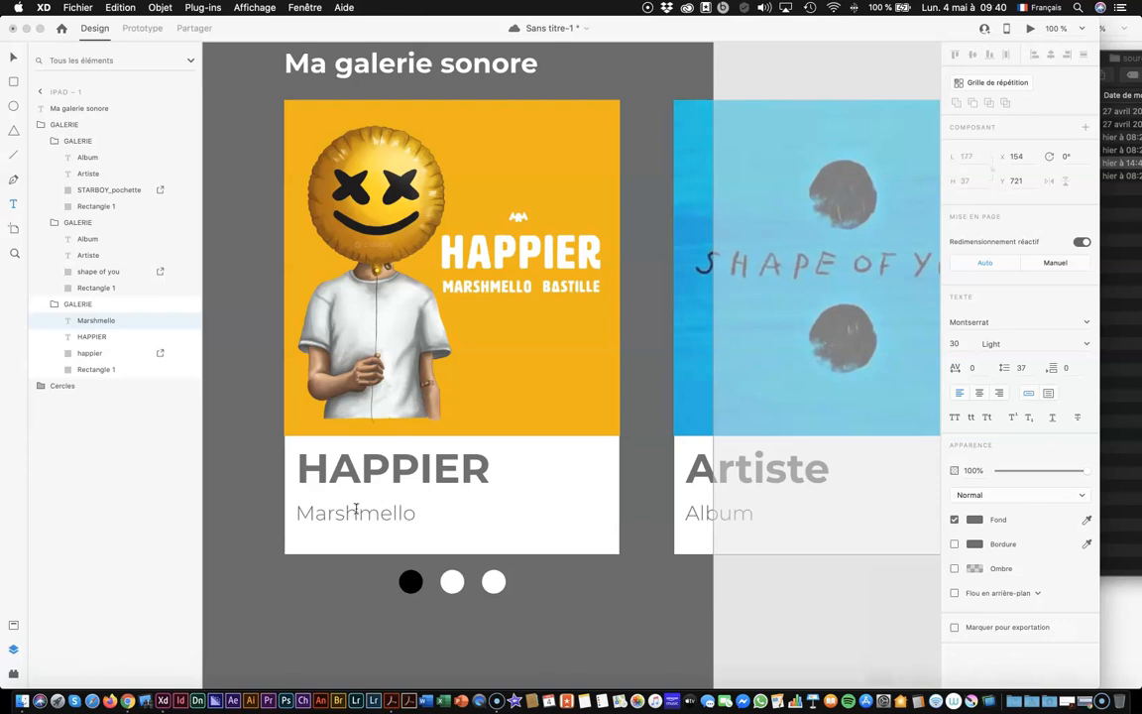
Replace the Artiste placeholder on the second card with Ed Sheraan
scroll(705, 468, "right", 5)
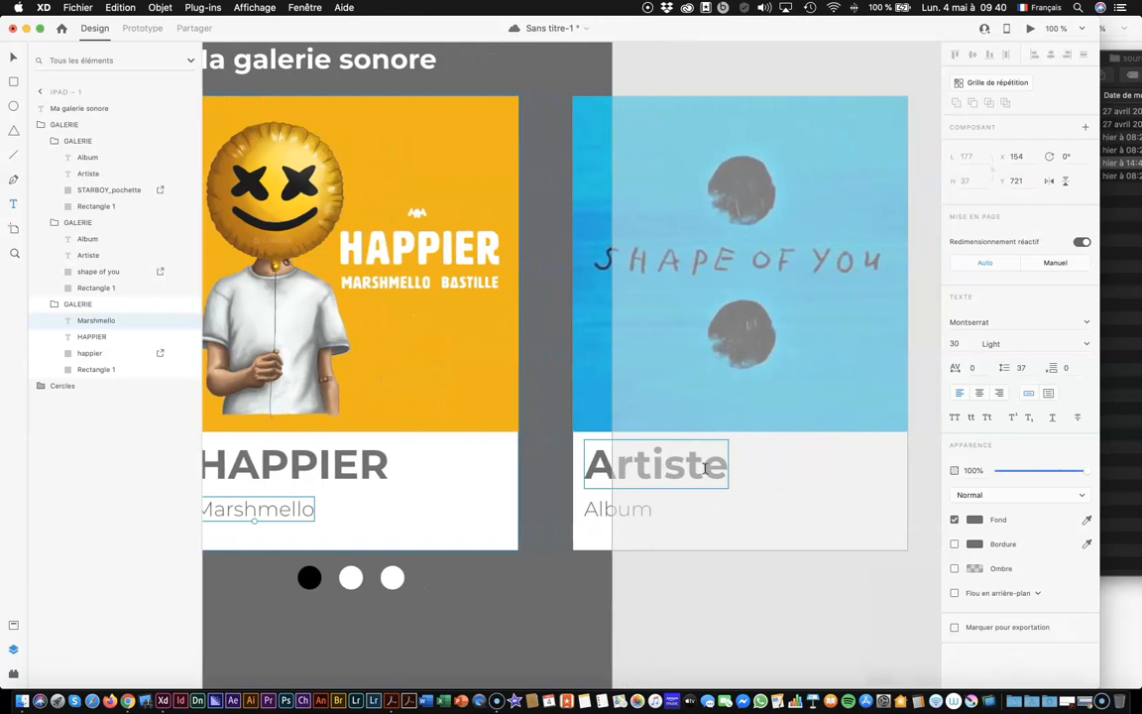
scroll(653, 466, "left", 2)
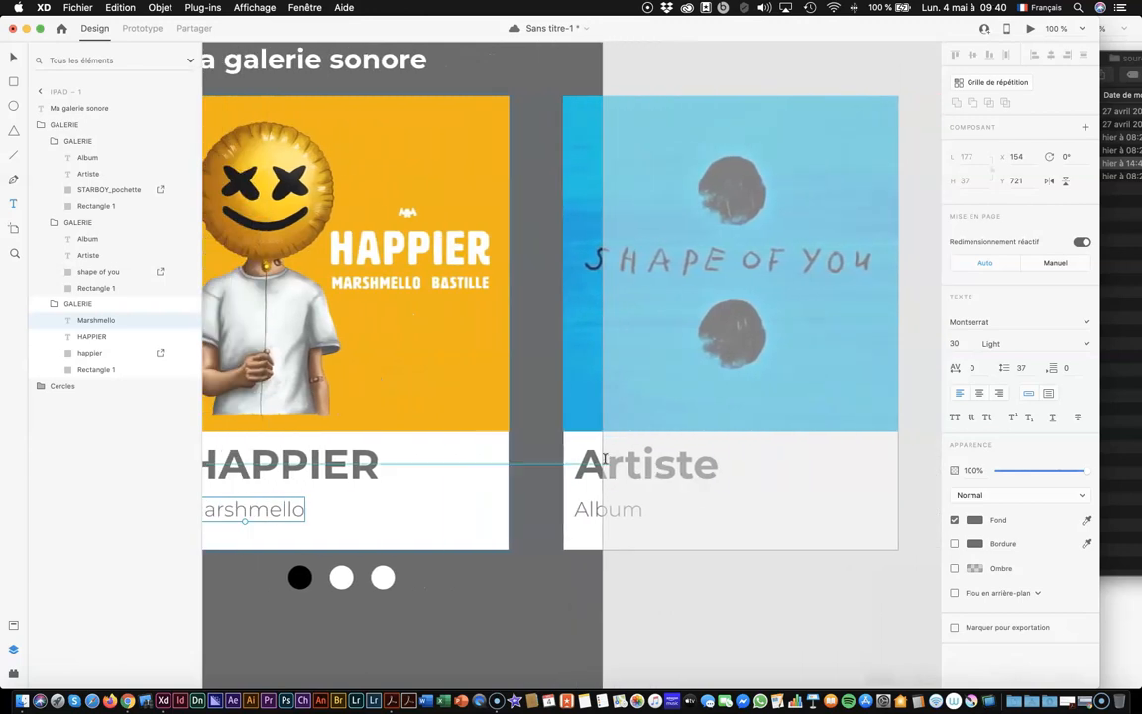
double_click(586, 474)
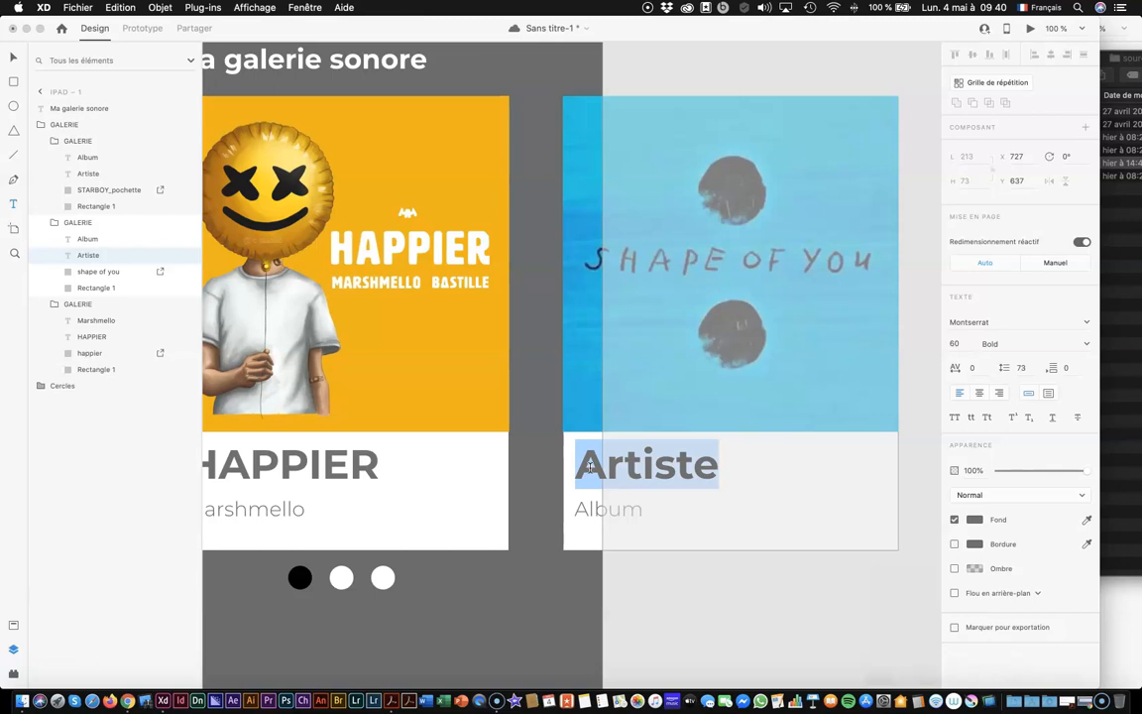
type("ED")
key("BackSpace")
type("d s")
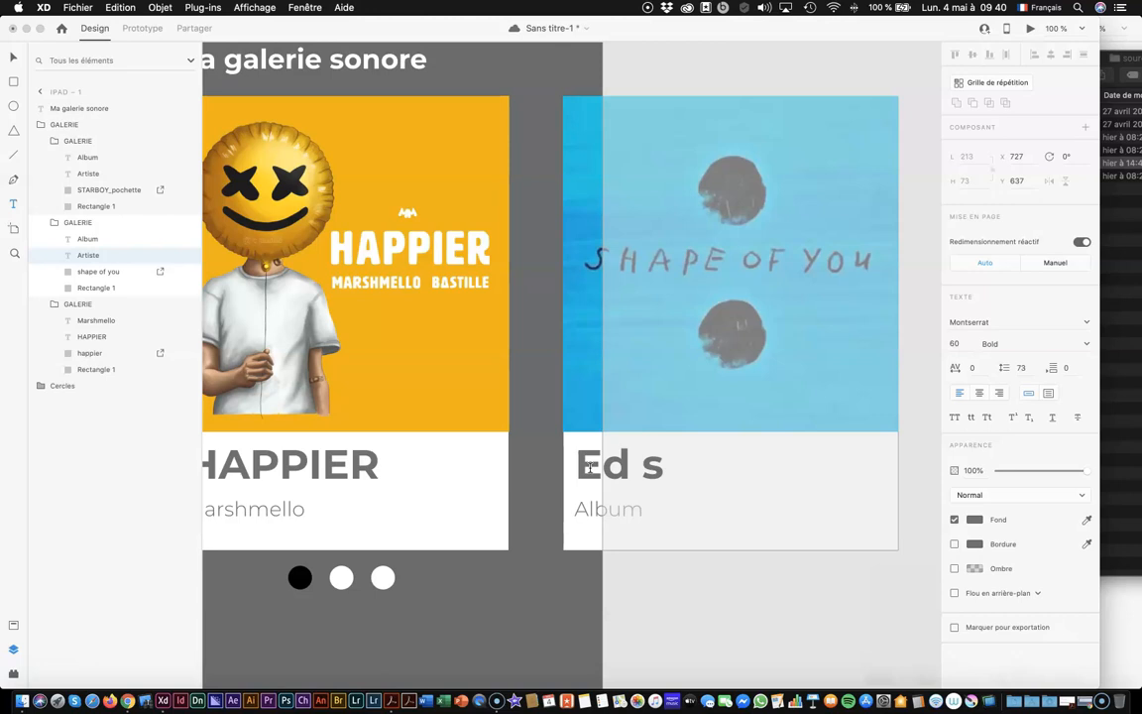
key("BackSpace")
type("Sher")
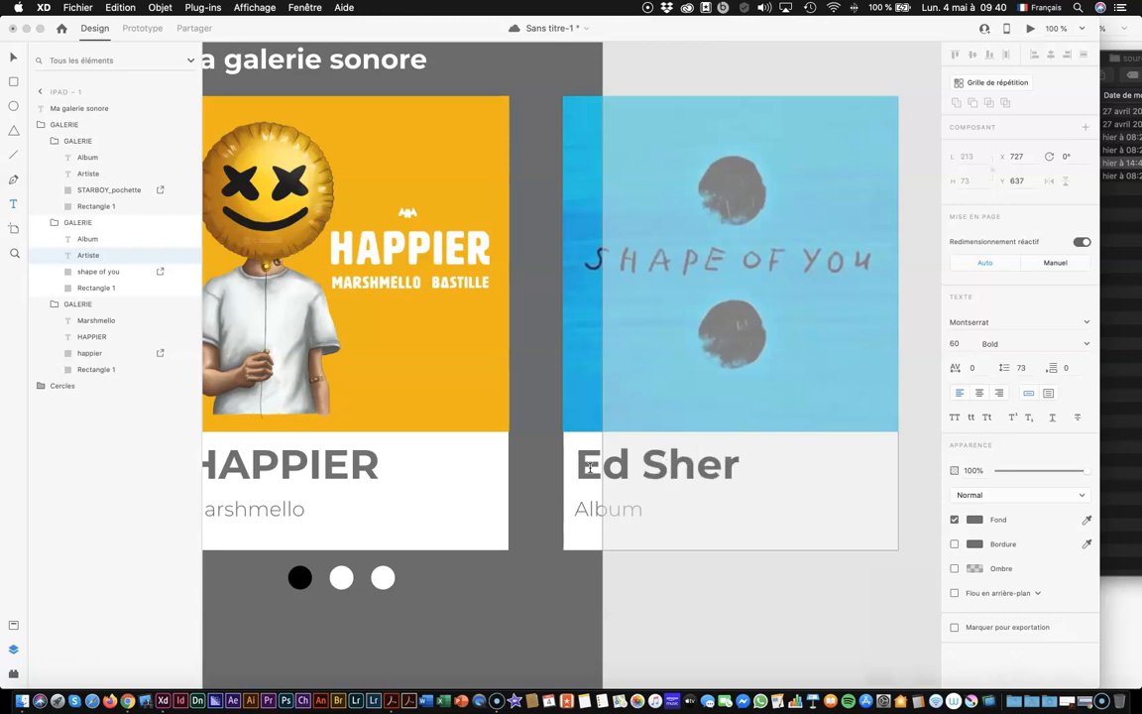
type("aan")
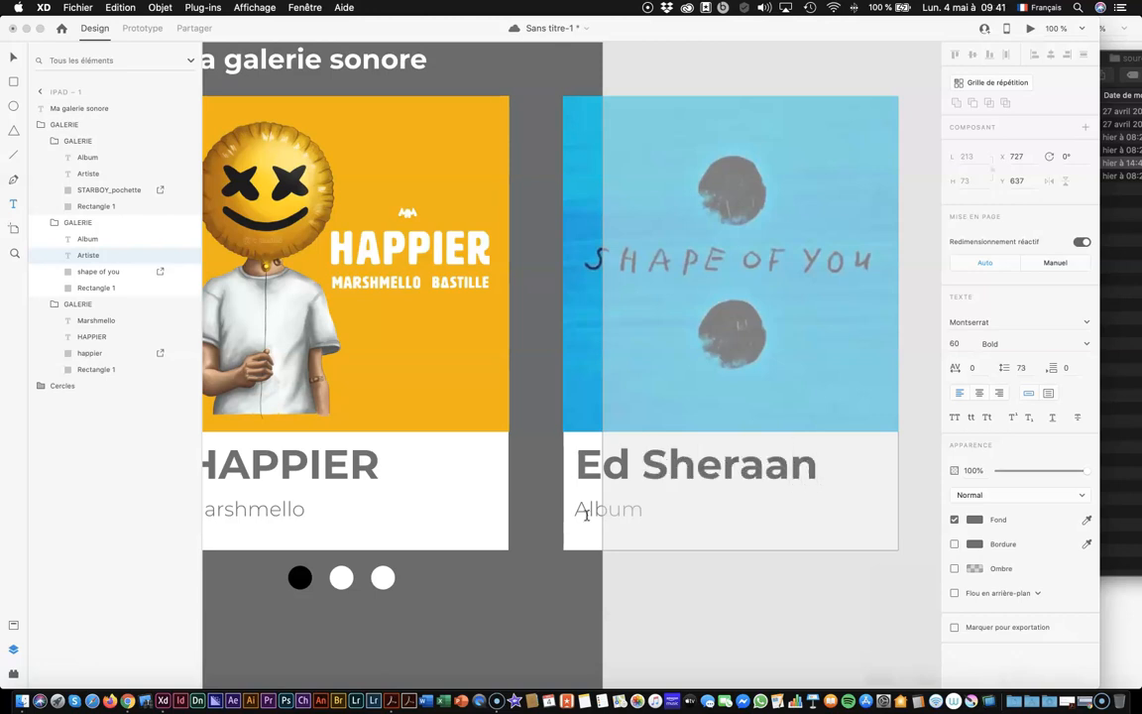
Replace the Album placeholder on the second card with Shape of you and leave text editing
double_click(582, 510)
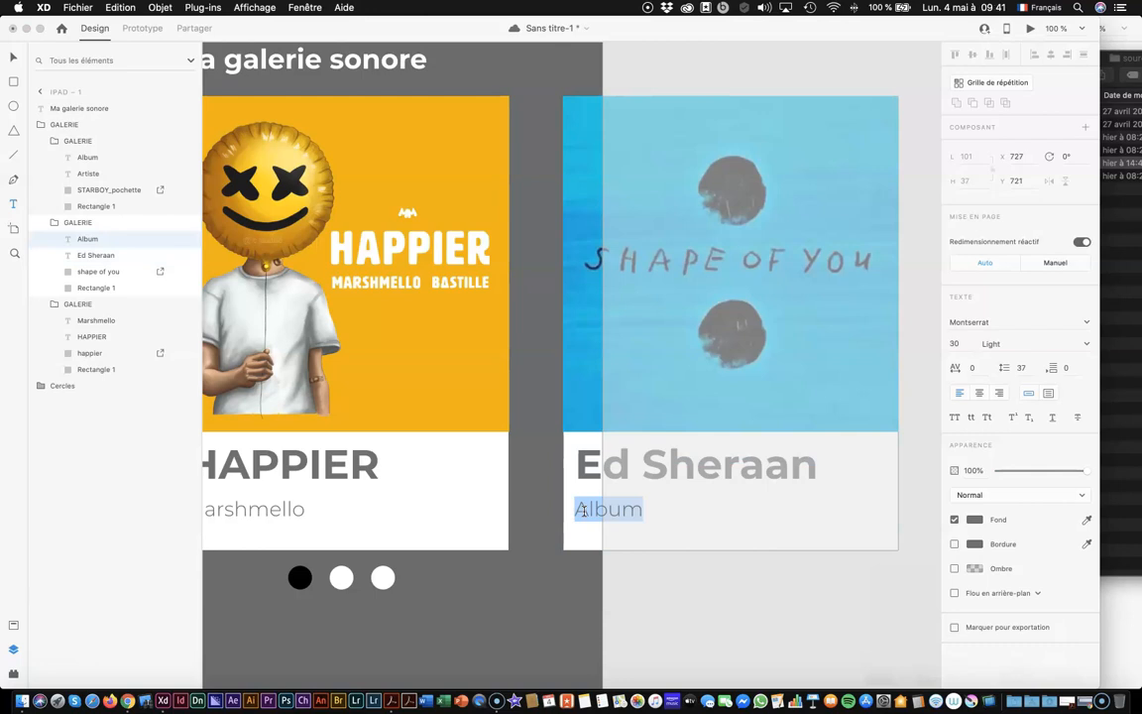
type("Shape of you")
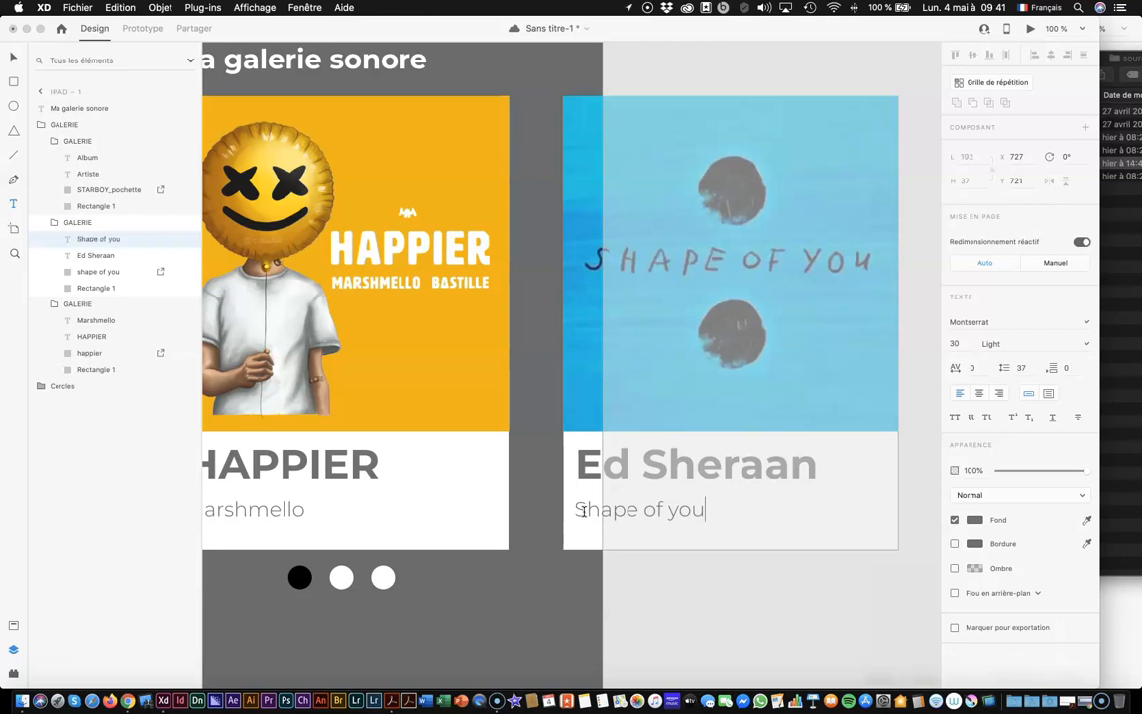
key("Escape")
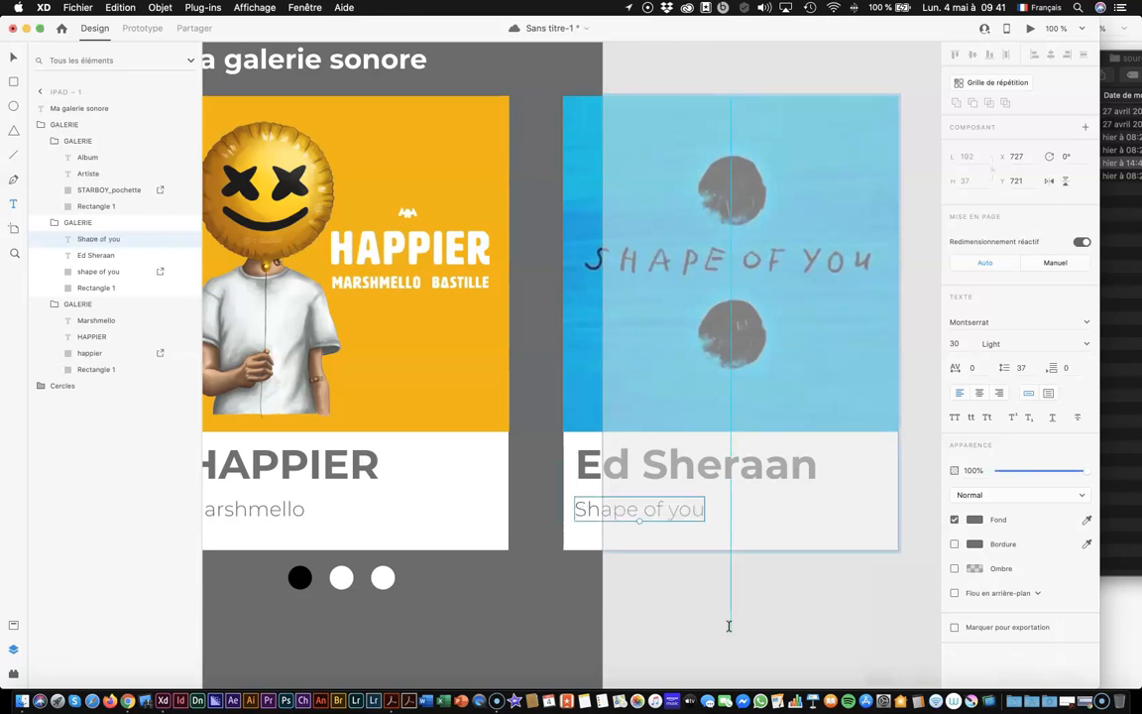
left_click(726, 60)
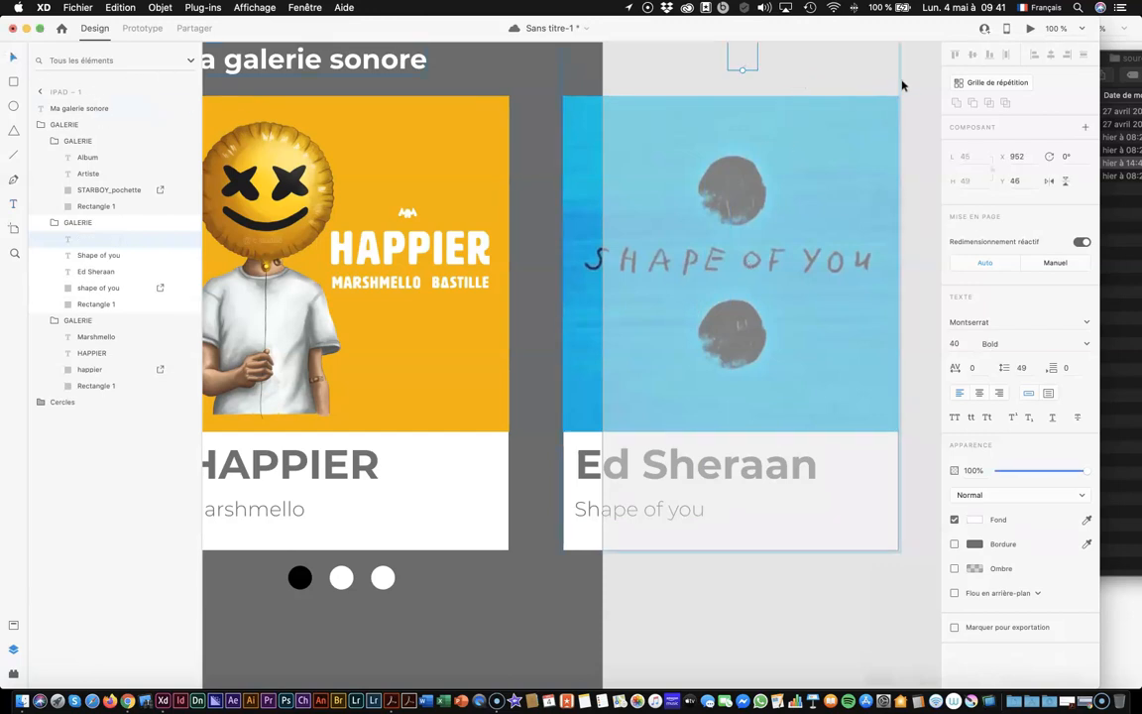
scroll(907, 92, "up", 3)
left_click(738, 142)
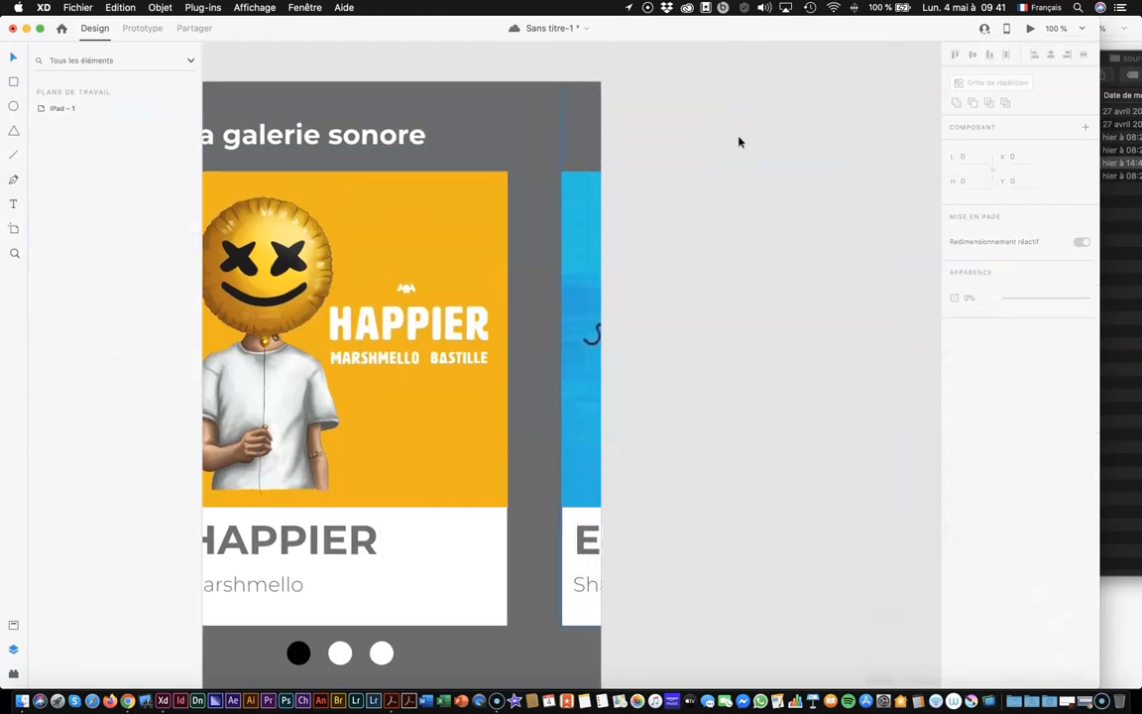
left_click(709, 149)
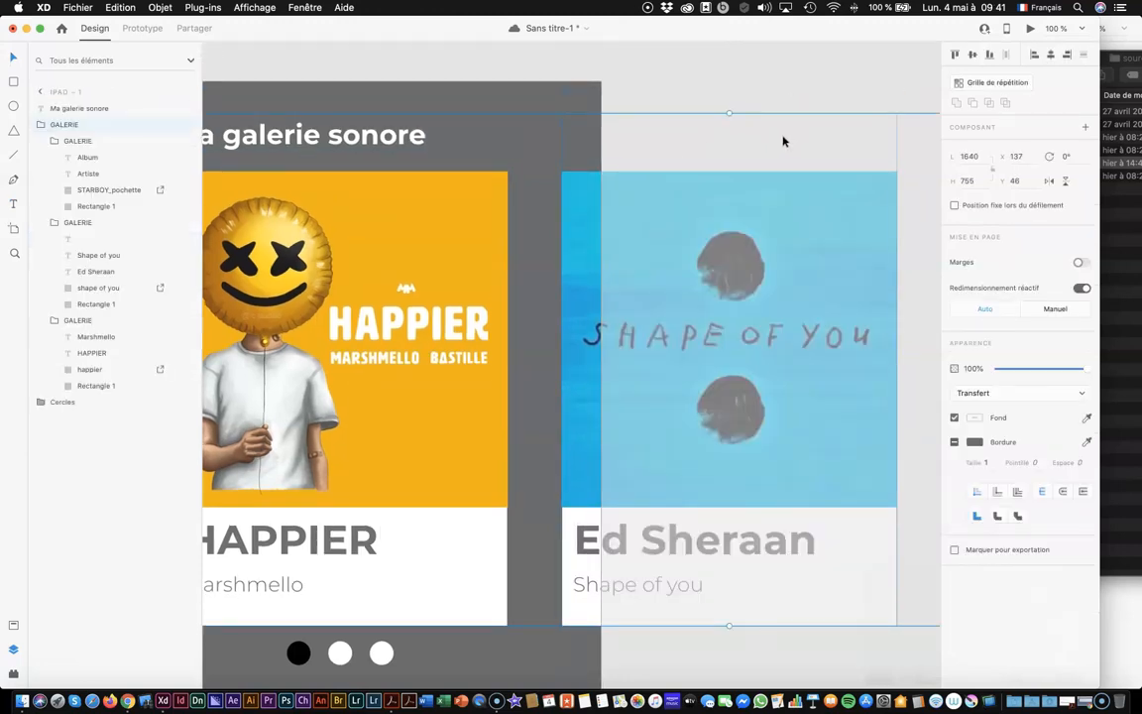
Select the Artiste placeholder inside the third card's group, below the Starboy cover
scroll(782, 139, "right", 10)
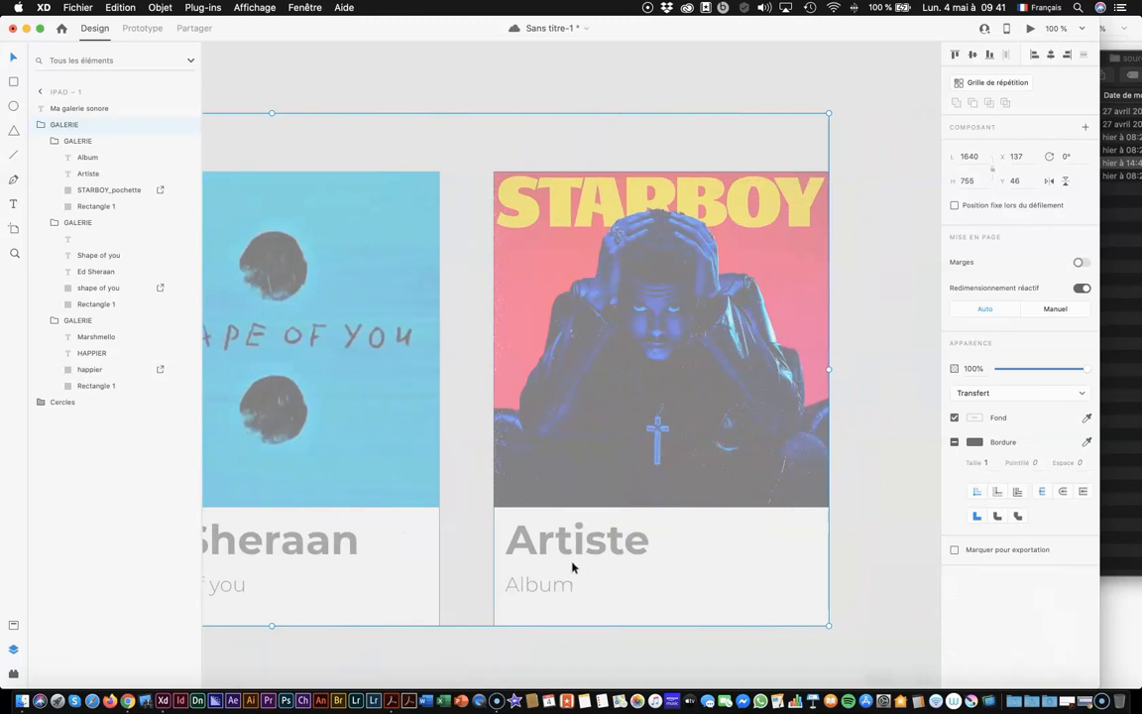
left_click(12, 203)
left_click(522, 540)
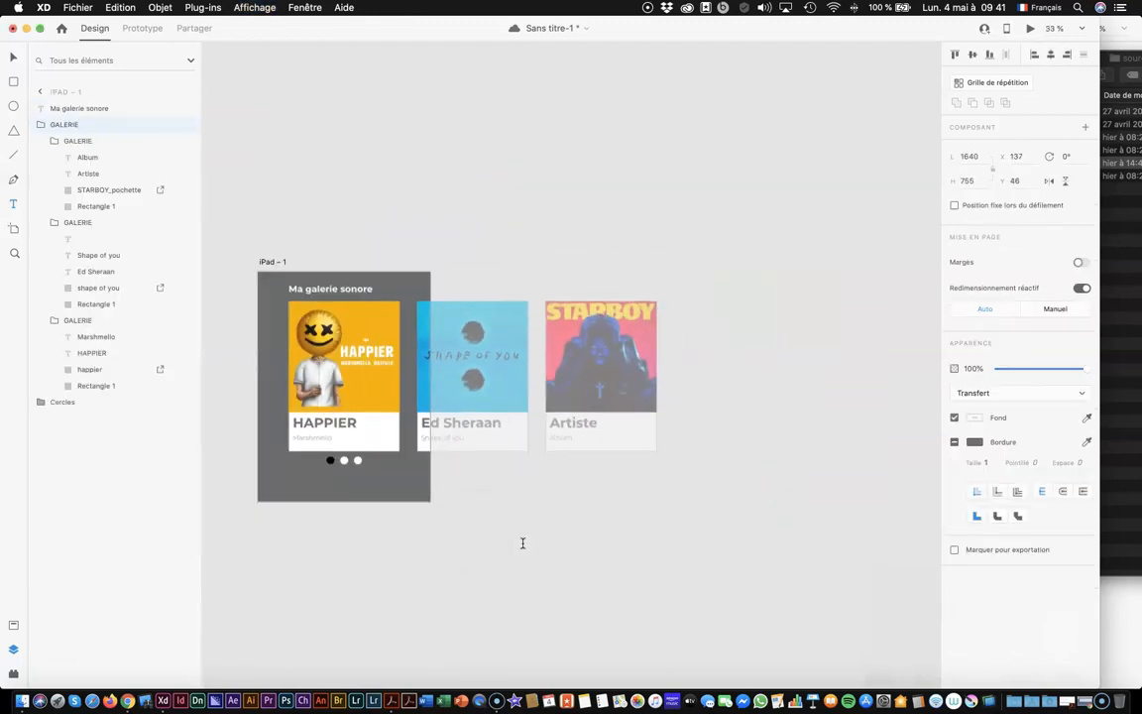
left_click(585, 423)
left_click(13, 56)
left_click(531, 349)
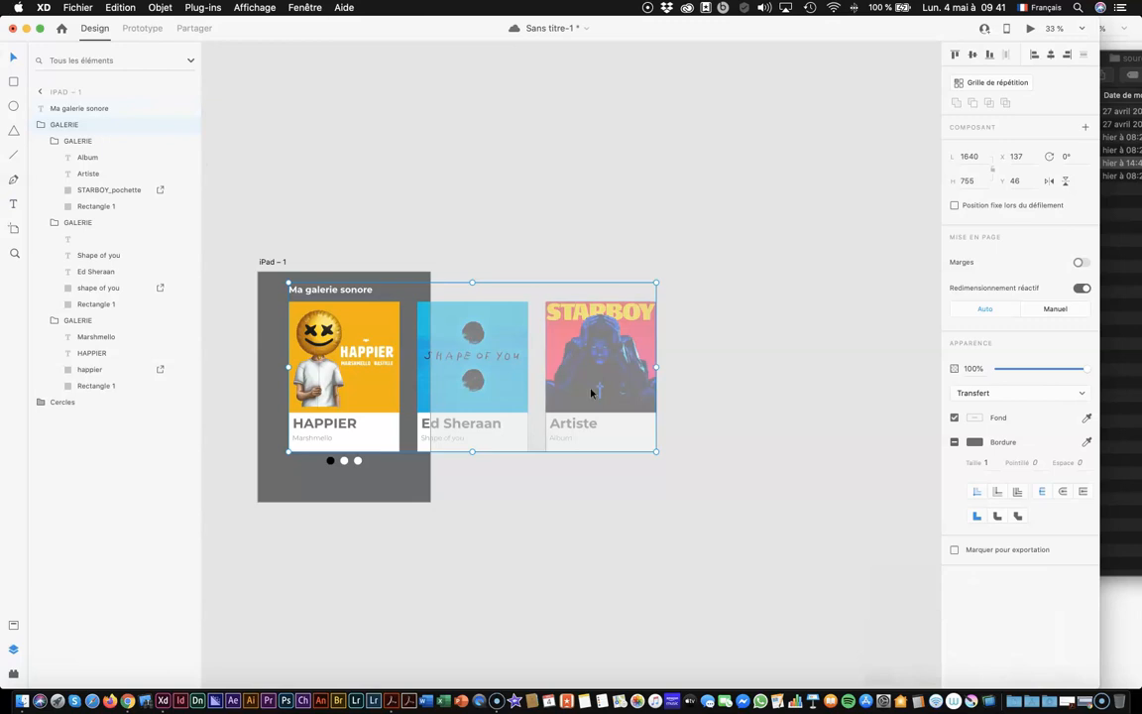
double_click(592, 394)
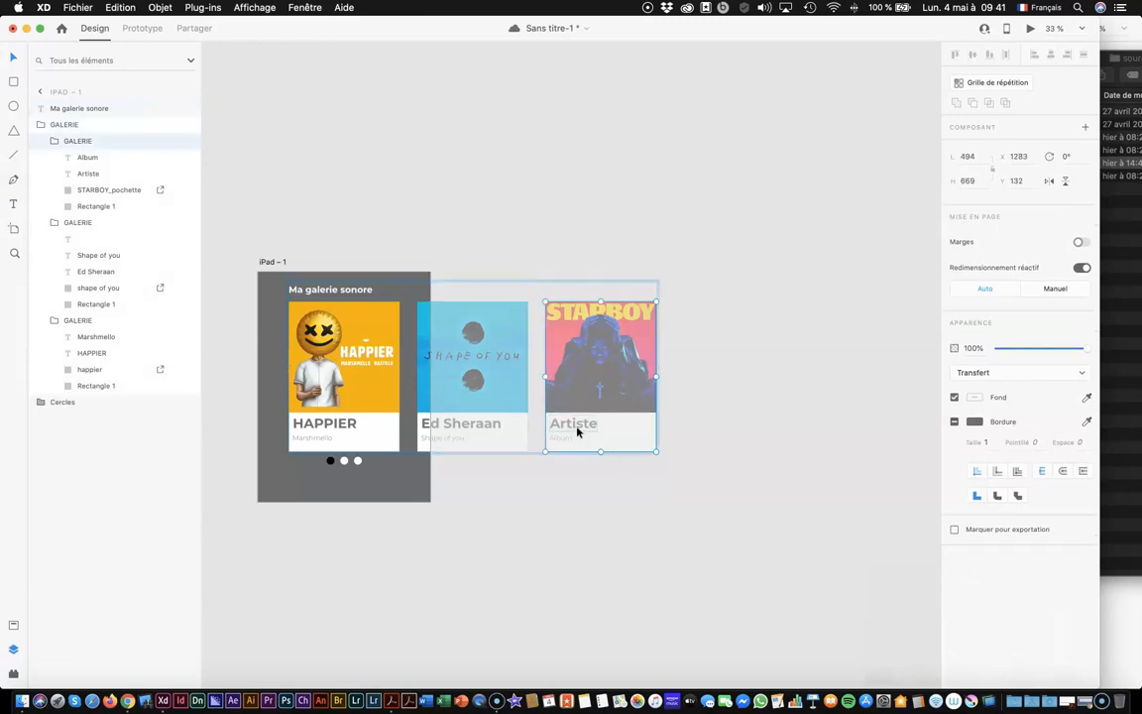
left_click(579, 429)
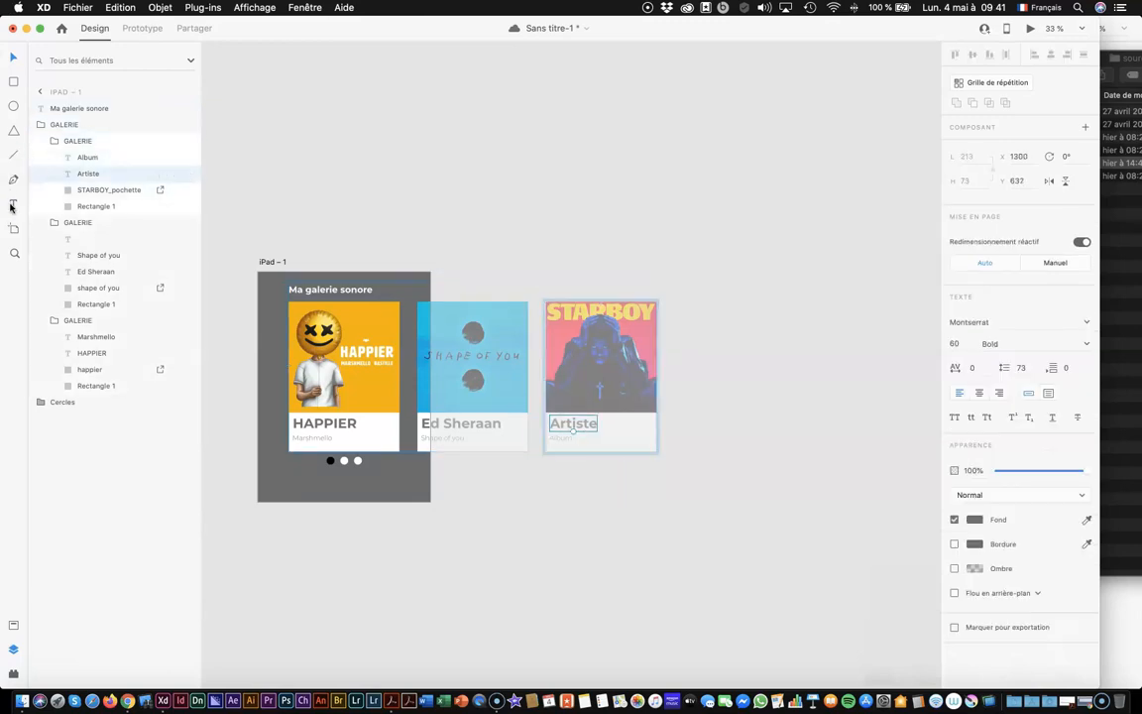
Try to open the third card's Artiste placeholder for editing with the Text tool
left_click(86, 161)
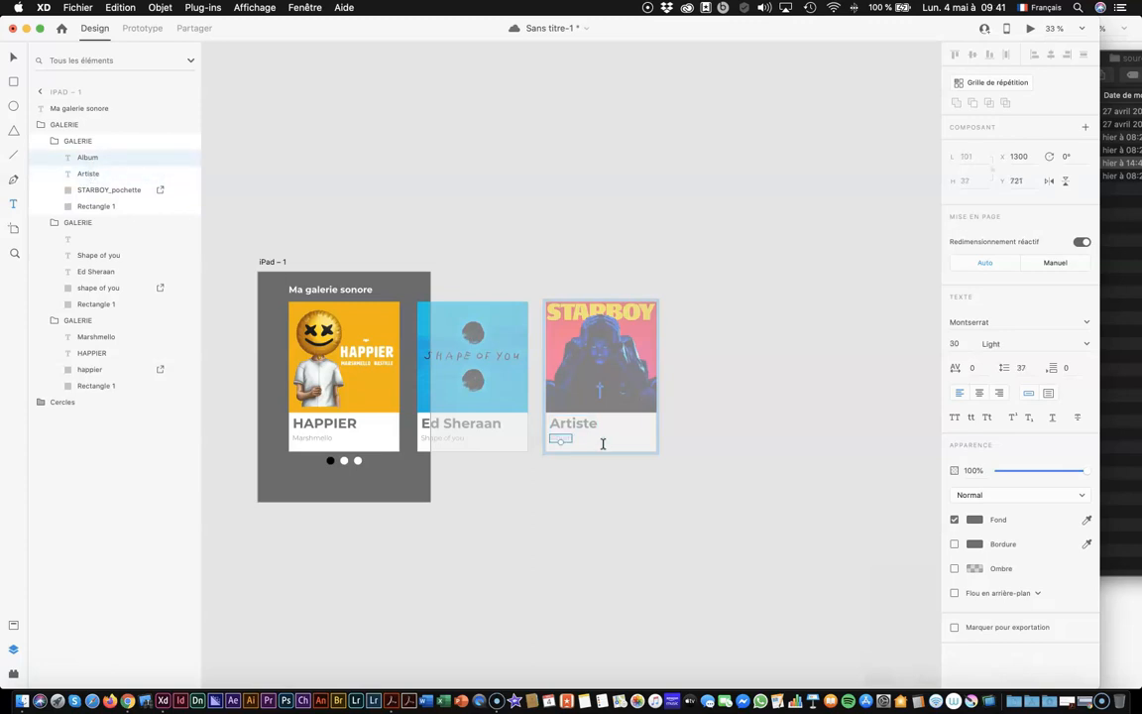
left_click(119, 174)
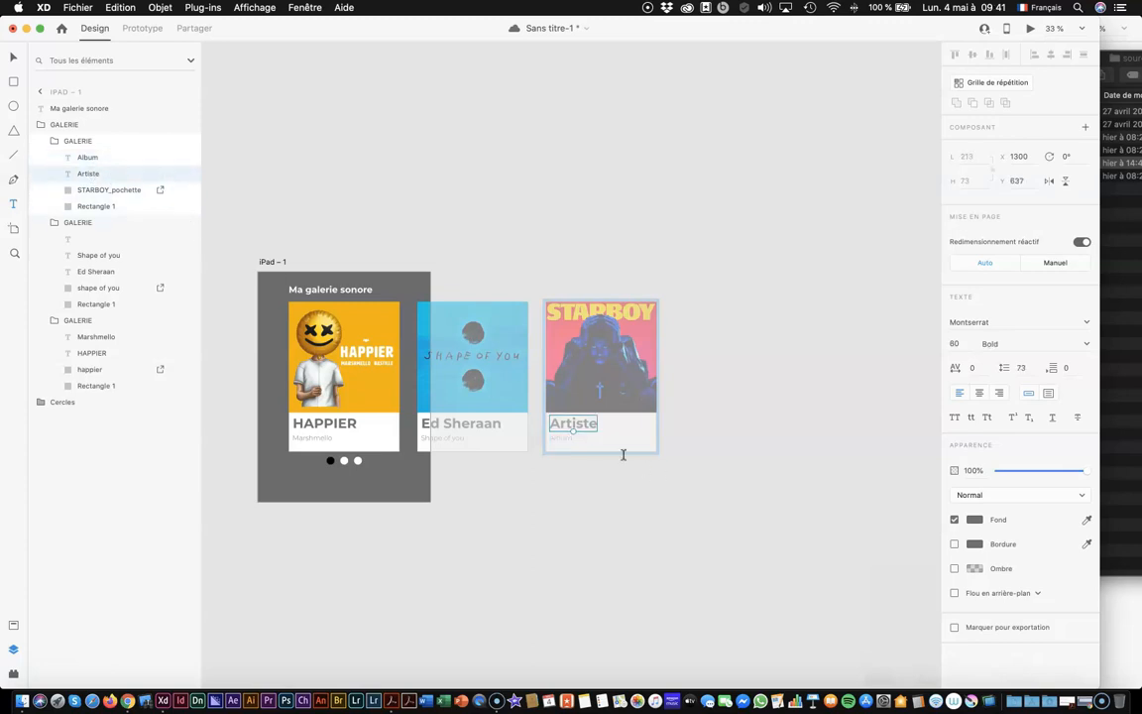
left_click(575, 424)
left_click(91, 173)
left_click(589, 426)
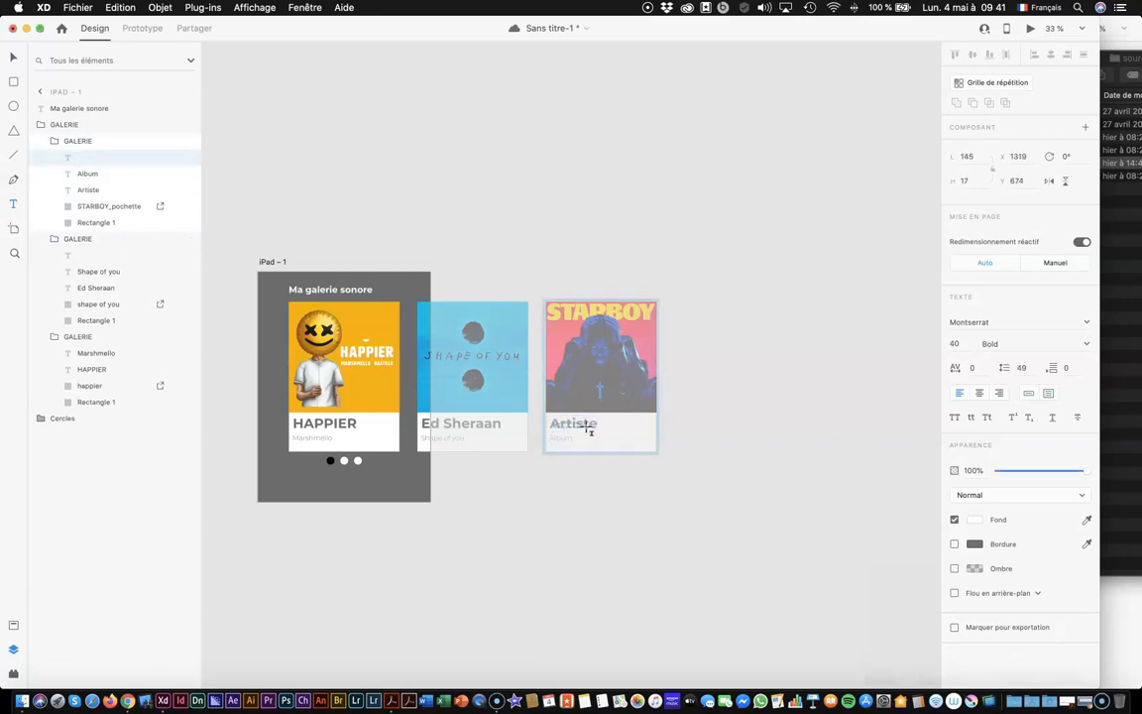
Try to place the text cursor inside the third card's Artiste placeholder, below the Starboy cover, and leave text editing
scroll(592, 424, "up", 5)
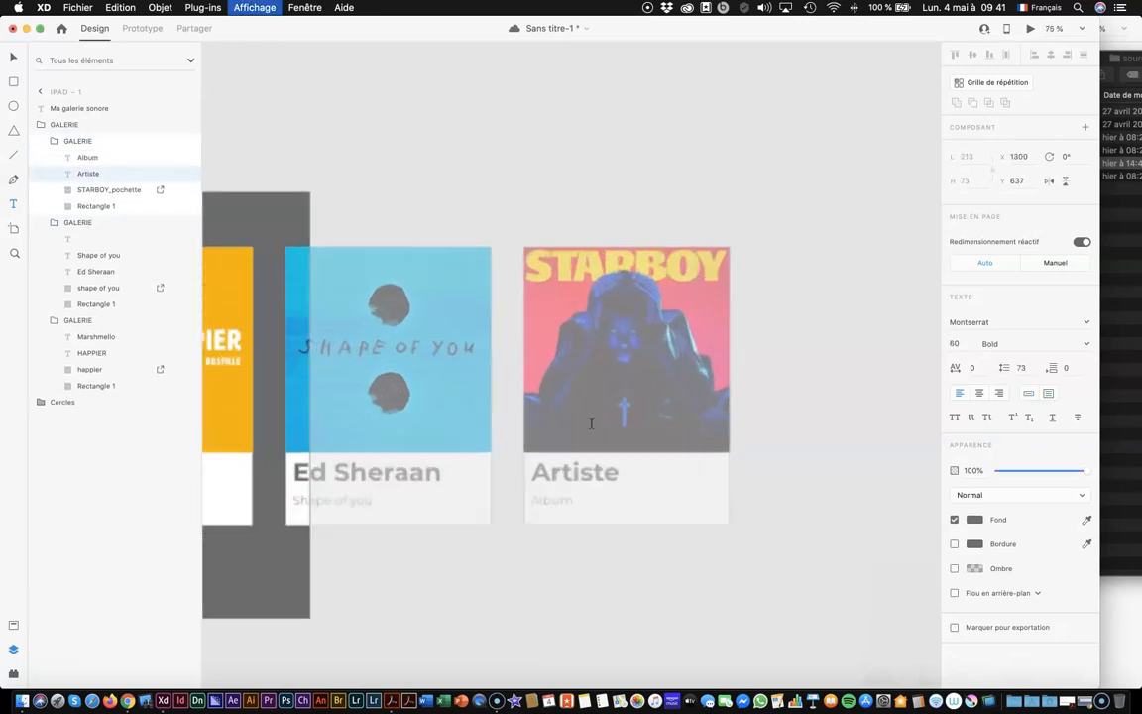
left_click(541, 504)
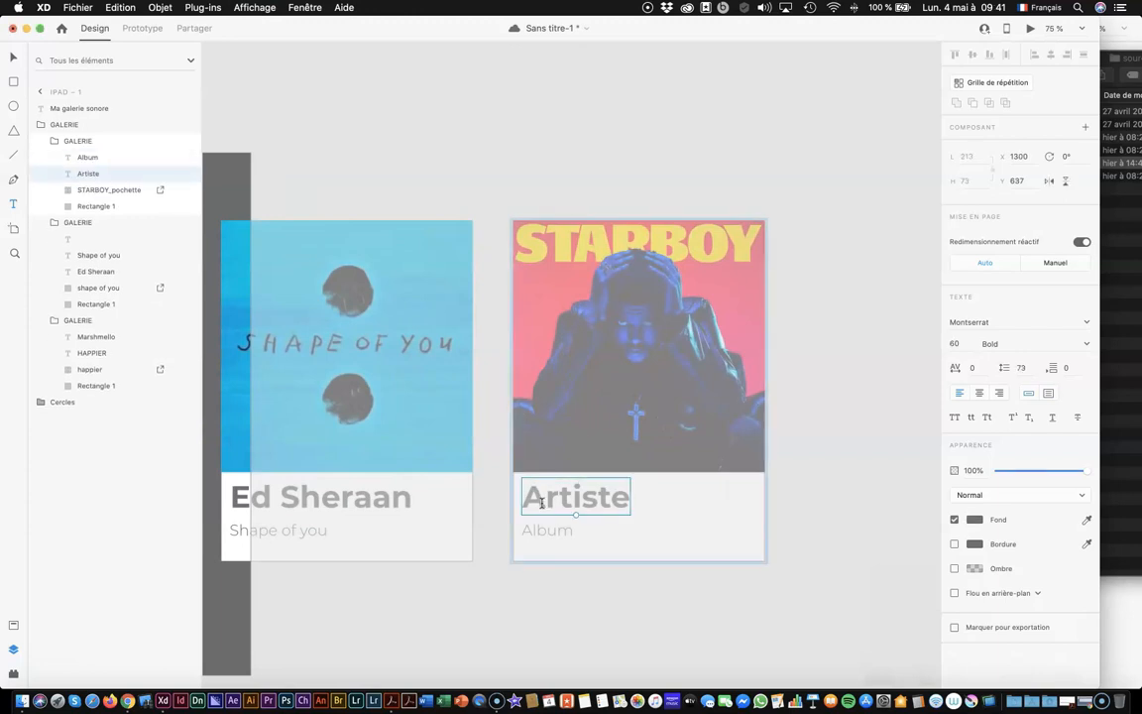
left_click(539, 500)
left_click(536, 499)
left_click(533, 498)
key("Escape")
Try to open the third card's Album placeholder for editing within its group
left_click(88, 158)
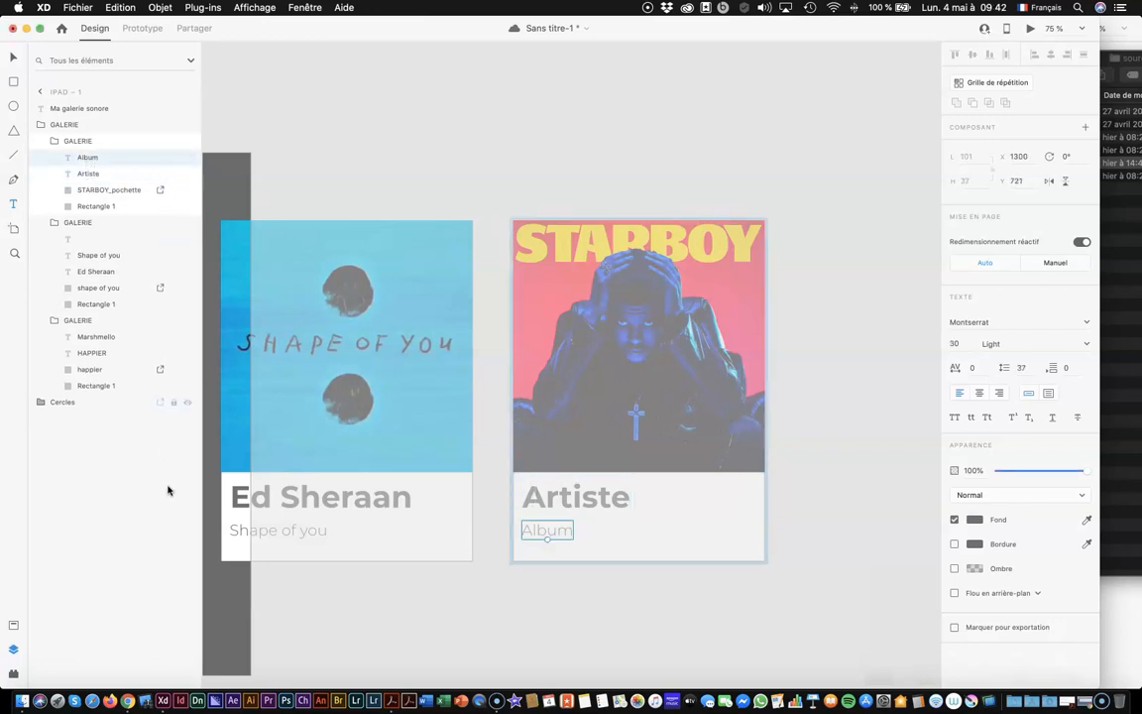
left_click(543, 533)
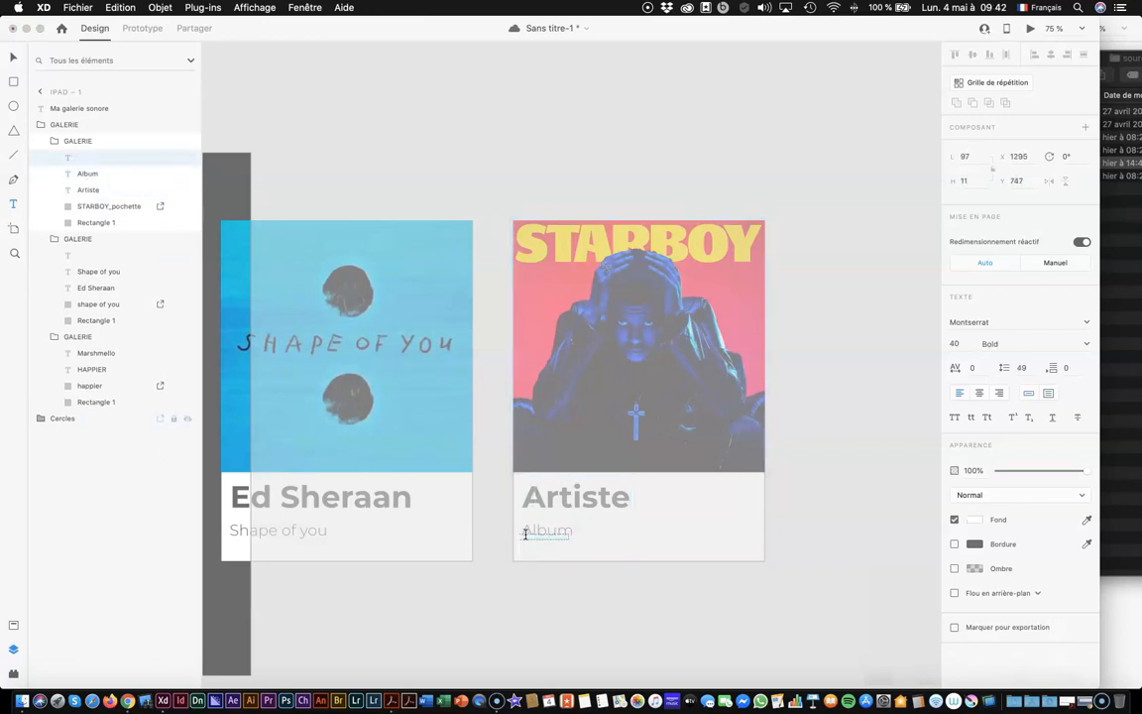
key("Escape")
left_click(580, 436)
left_click(571, 533)
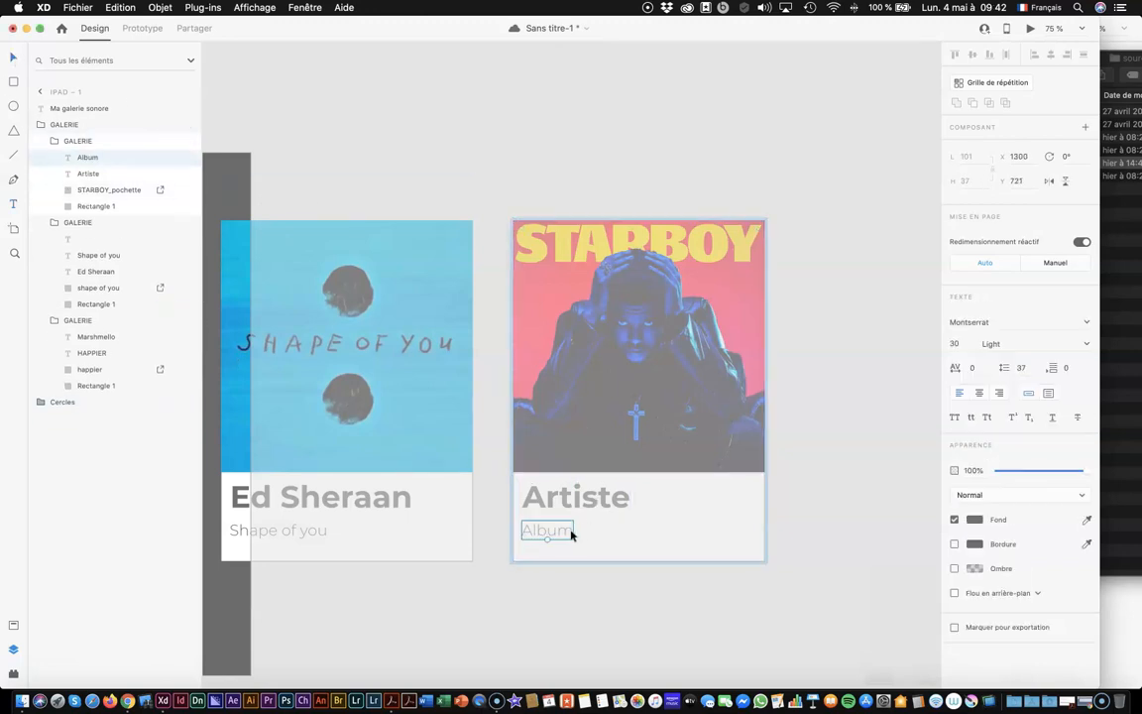
left_click(647, 468)
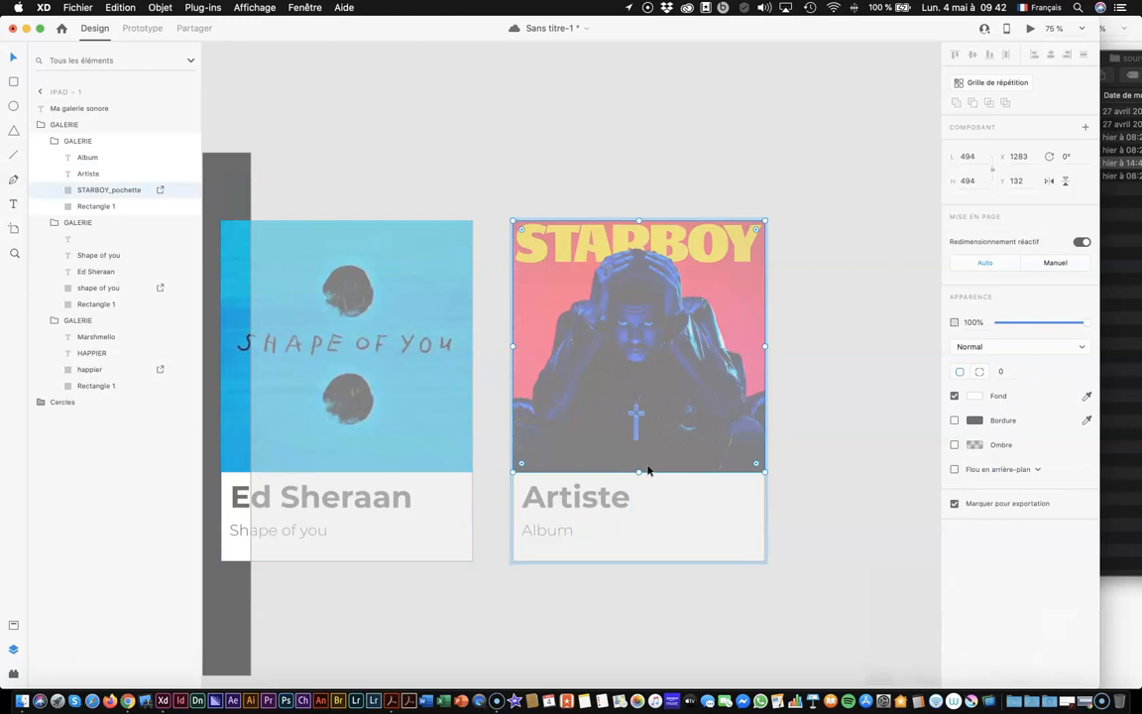
left_click(622, 550)
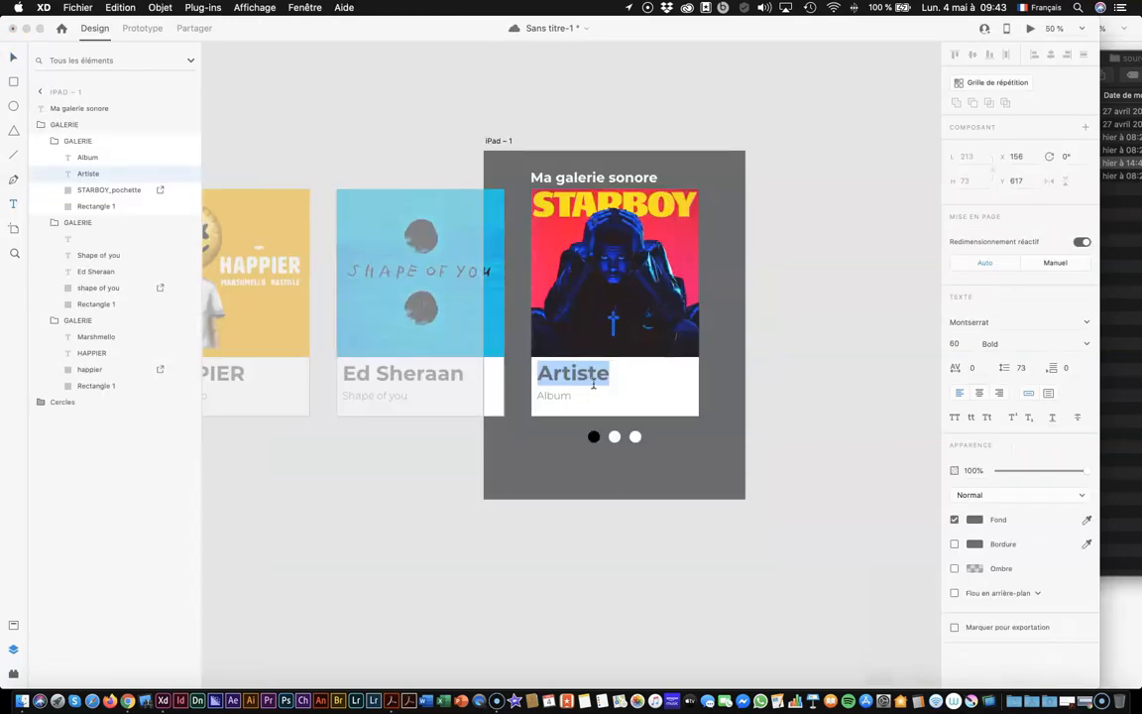
Replace the Artiste placeholder on the third card with Daft Punk
left_click(612, 372)
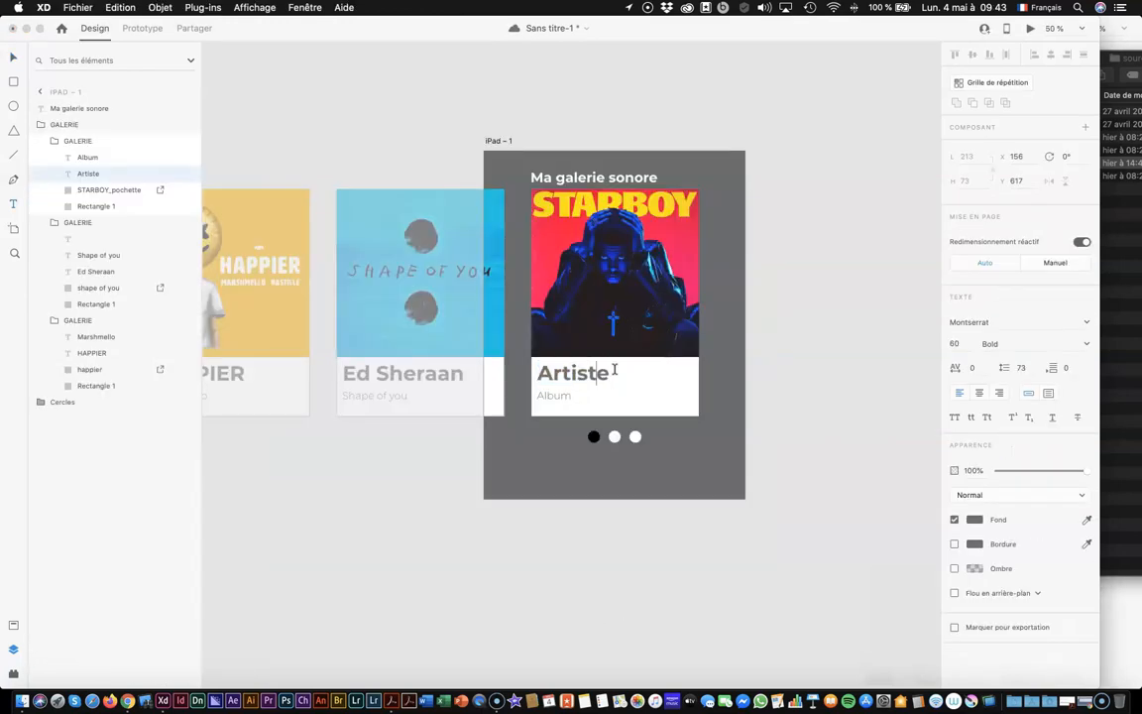
double_click(543, 373)
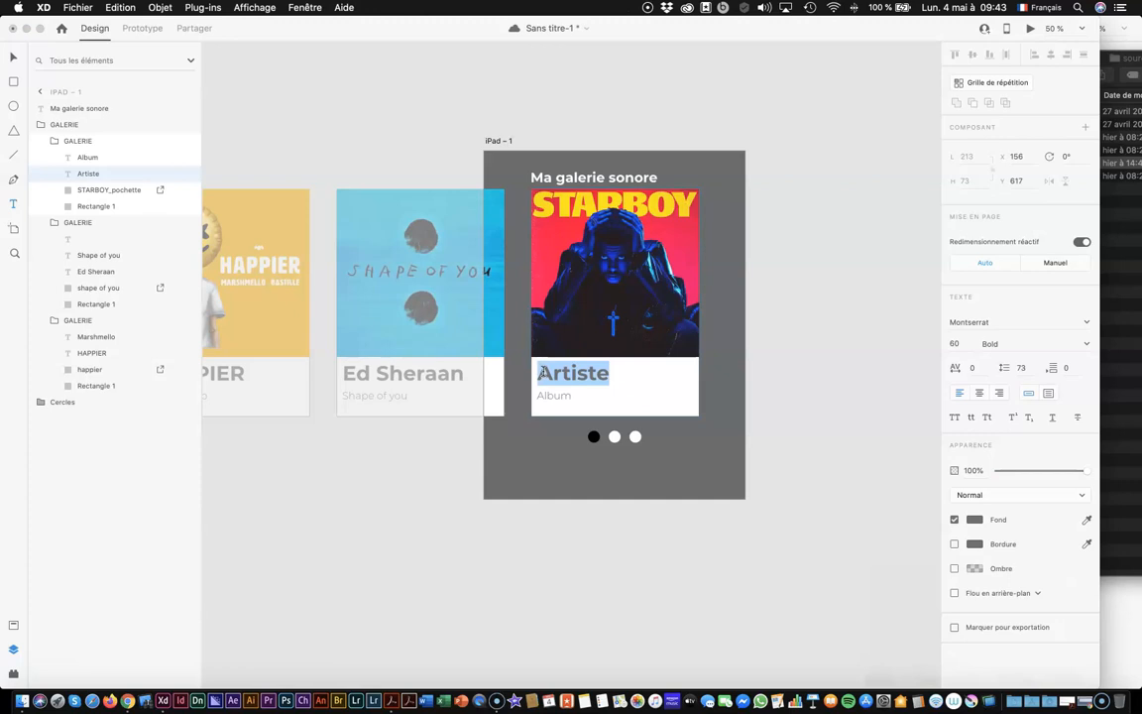
type("DAF")
key("BackSpace")
key("BackSpace")
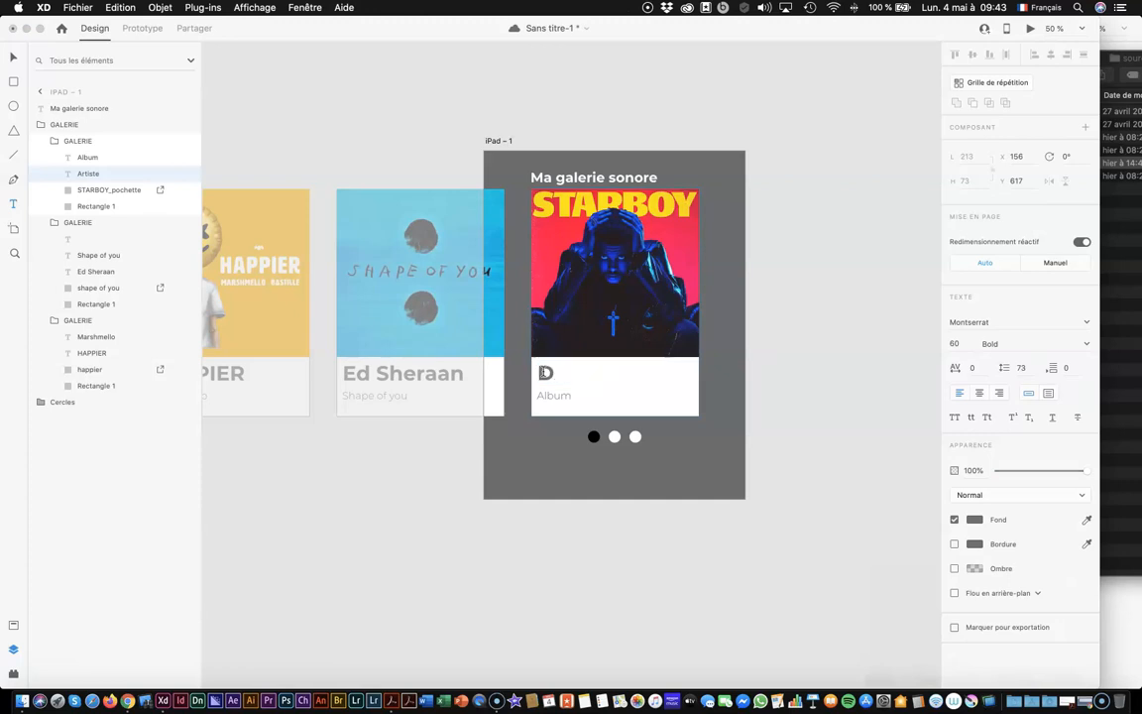
type("aft Punk")
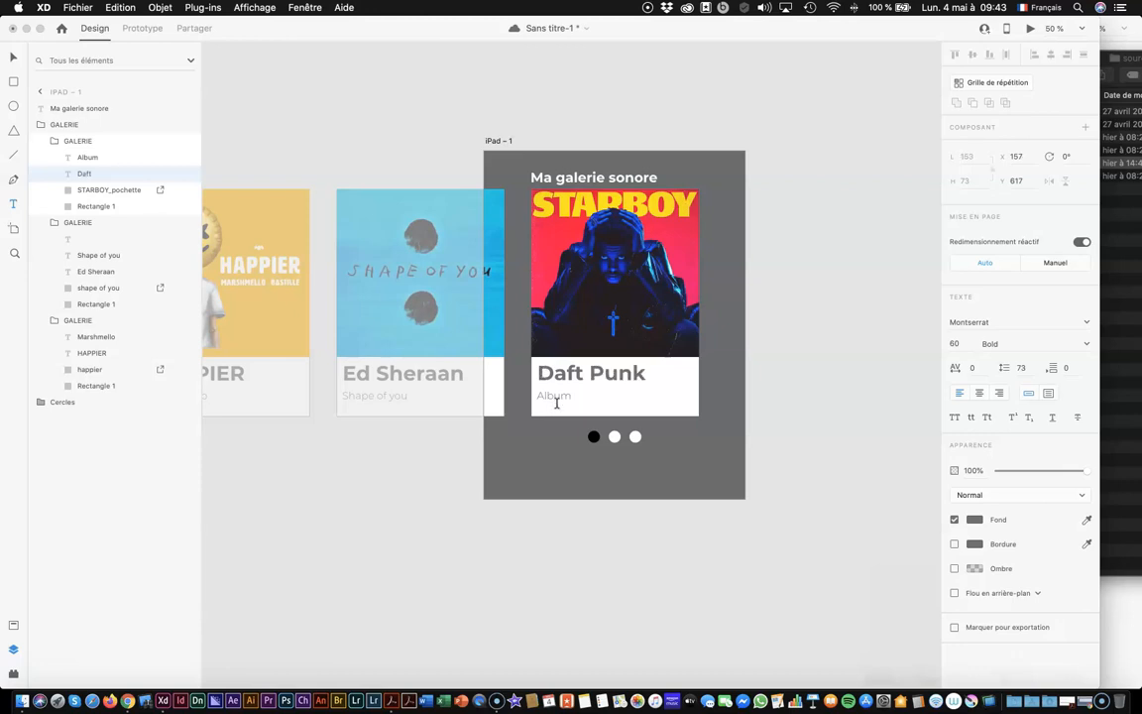
Replace the Album placeholder on the third card with Starboy and leave text editing
double_click(555, 396)
type("S")
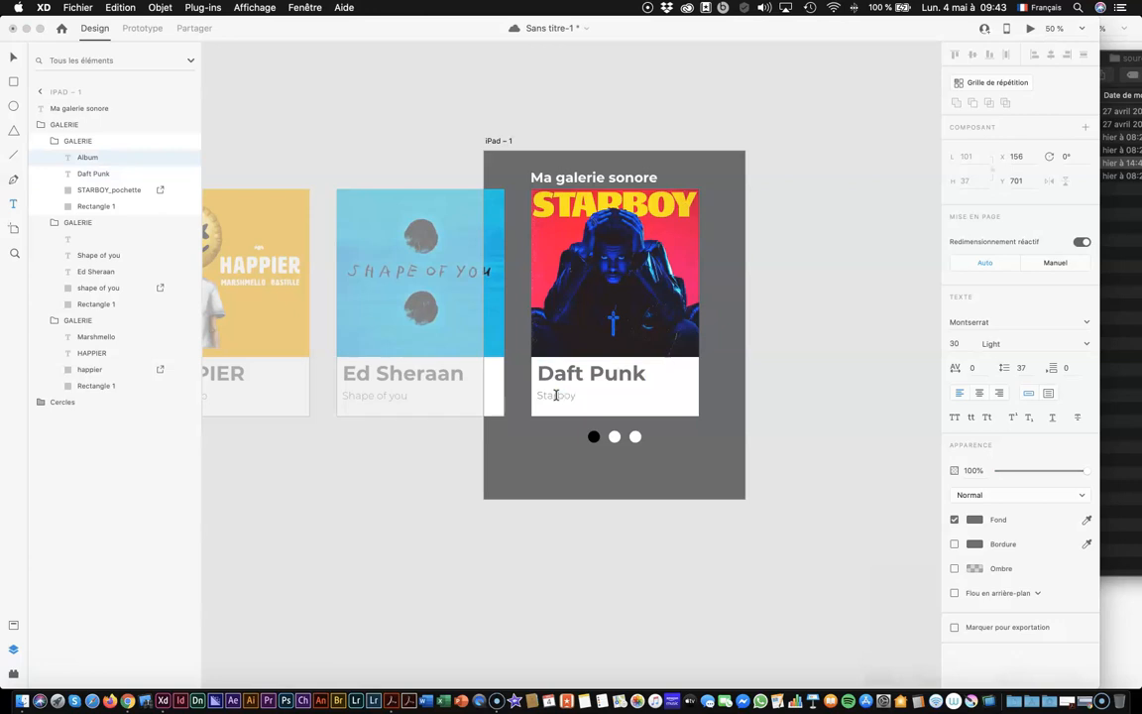
type("tarboy")
key("Escape")
Move the whole GALERIE group to about X 137, Y 37, placing the HAPPIER card on the artboard below the title, and deselect it
left_click(571, 372)
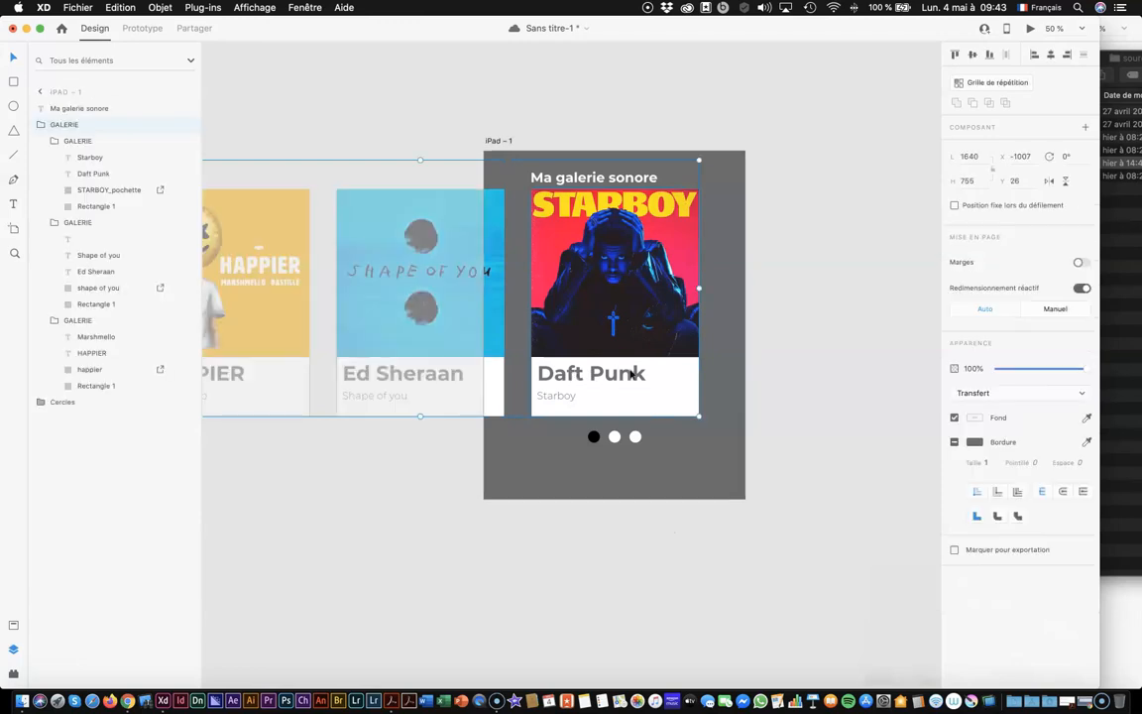
left_click_drag(618, 360, 836, 364)
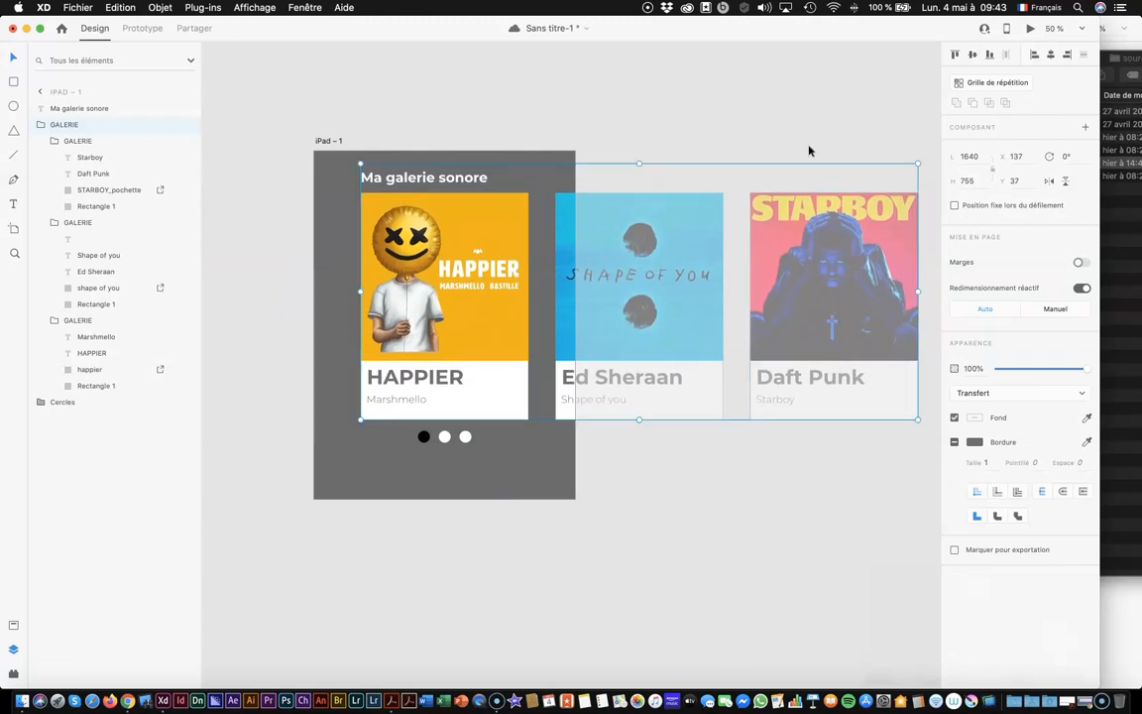
left_click(811, 150)
Select the outer GALERIE group and ungroup it into its separate card groups
left_click(528, 244)
left_click(608, 174)
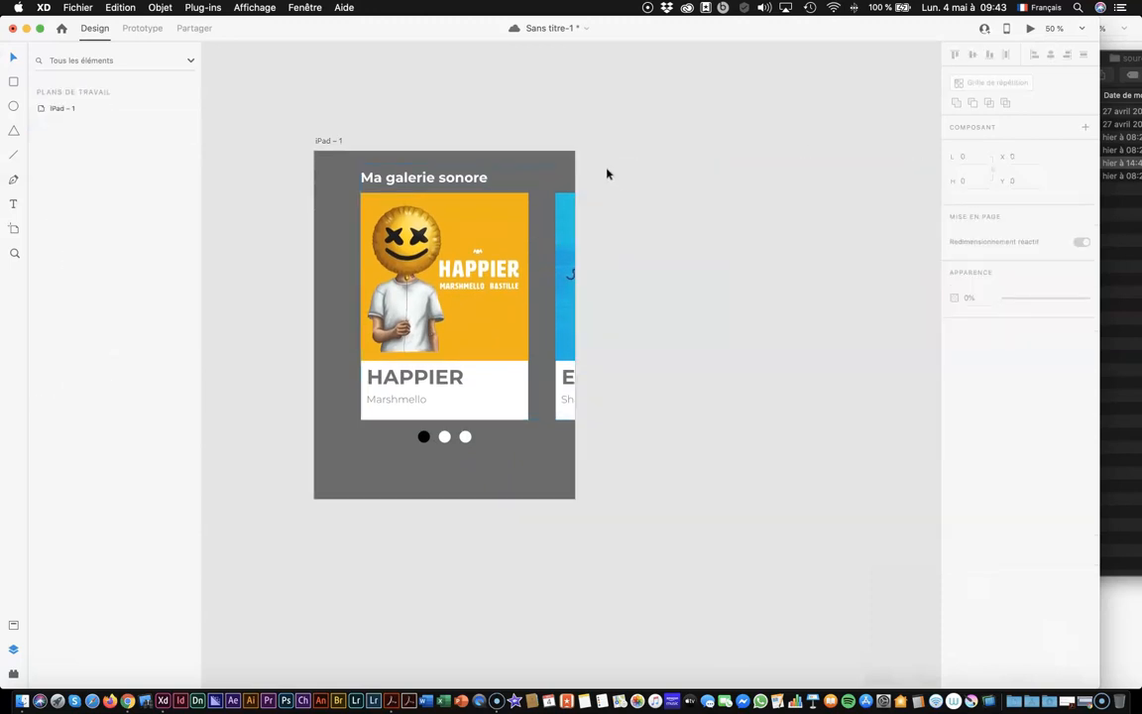
left_click(533, 226)
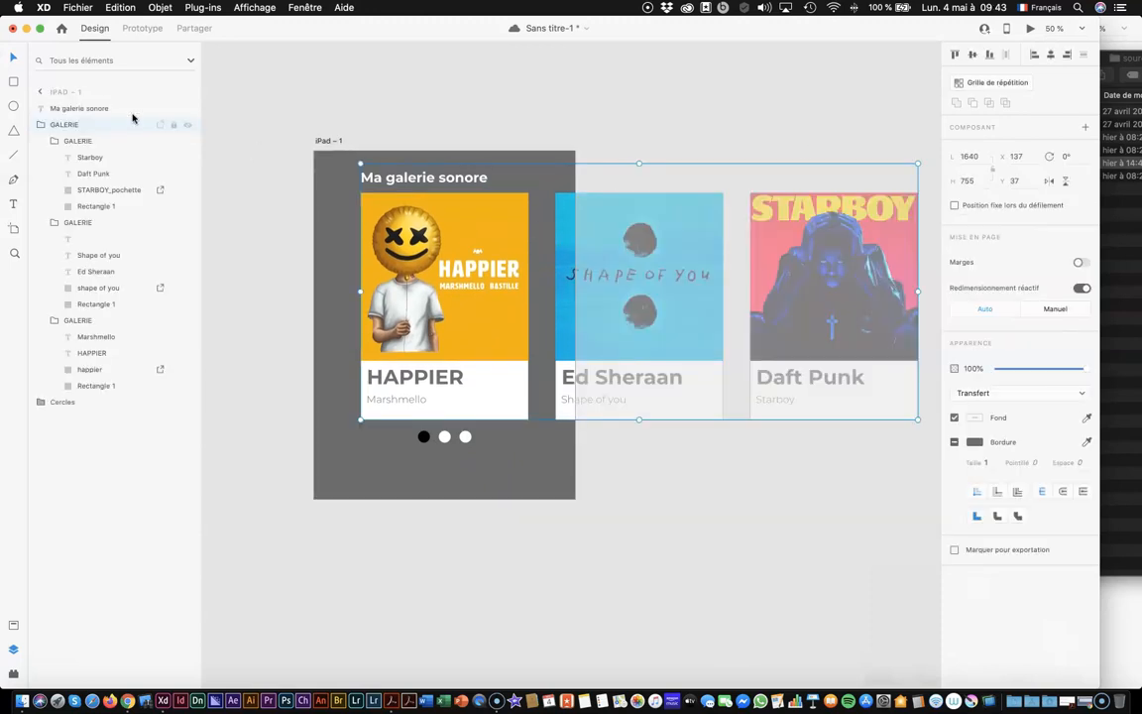
left_click(72, 98)
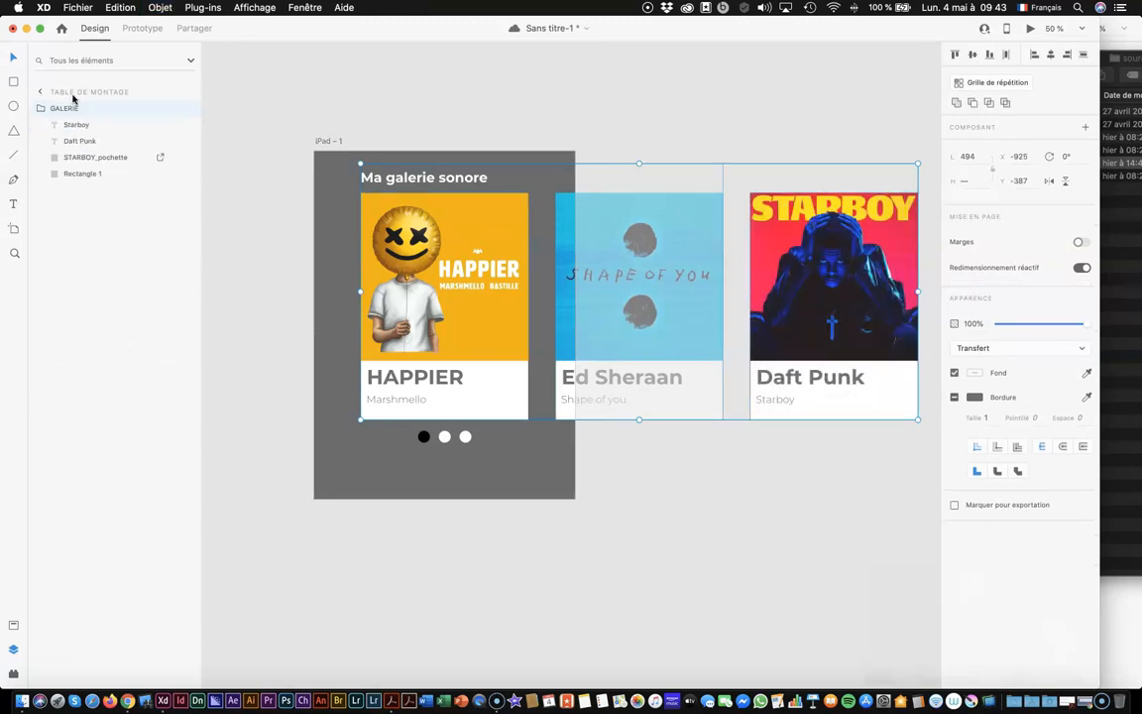
Ungroup the Shape of you card and delete the stray empty text object above its cover
left_click(624, 191)
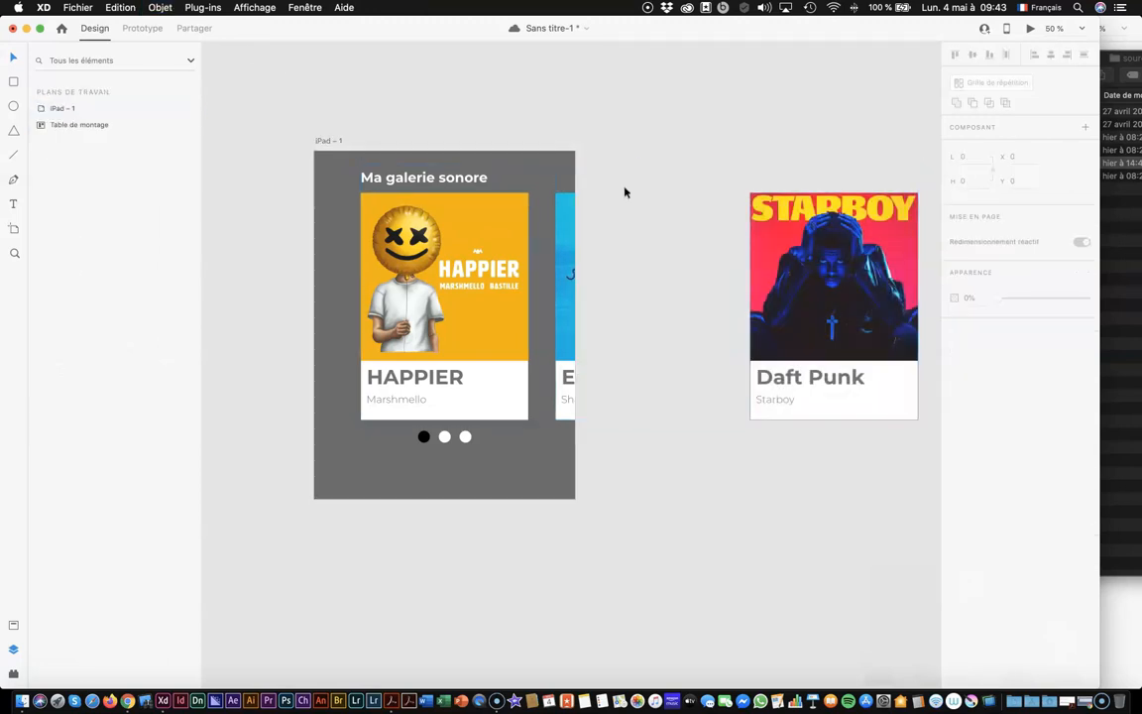
left_click(624, 191)
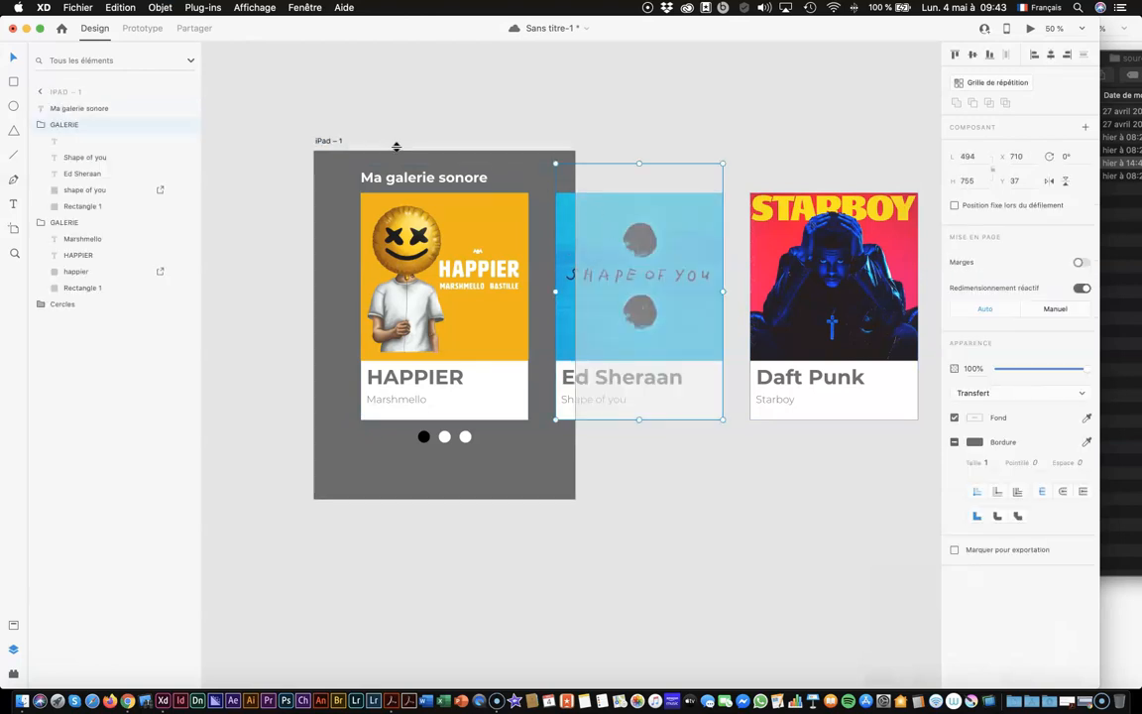
key("shift+super+g")
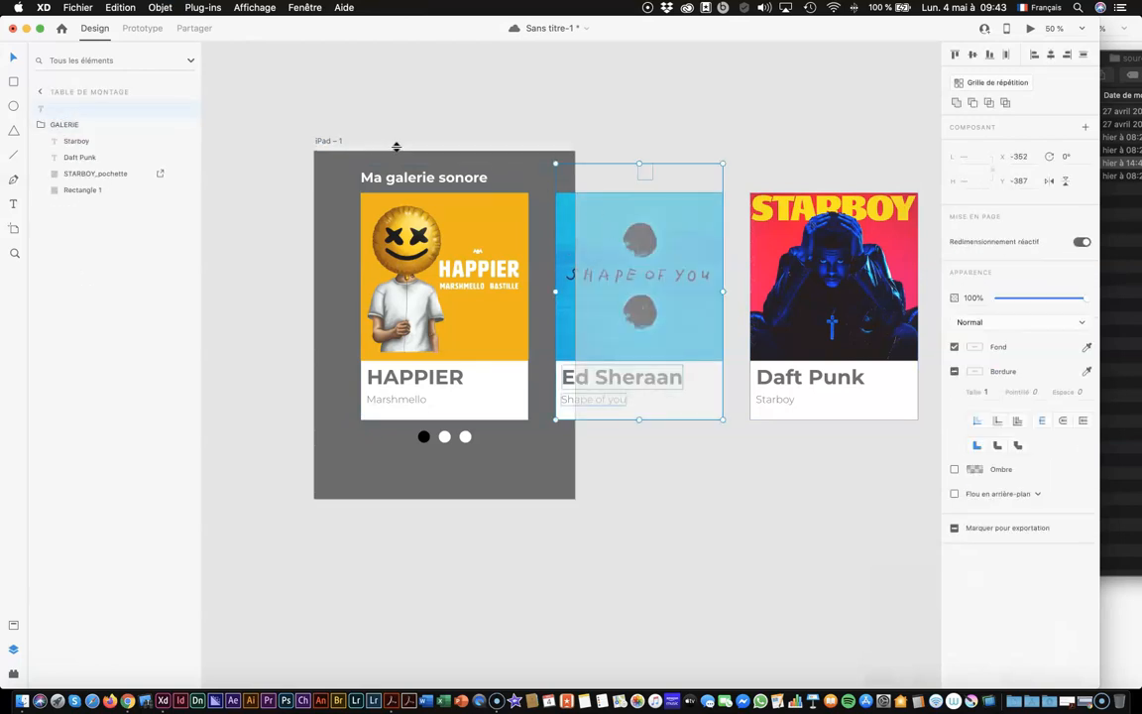
left_click(762, 104)
left_click(645, 174)
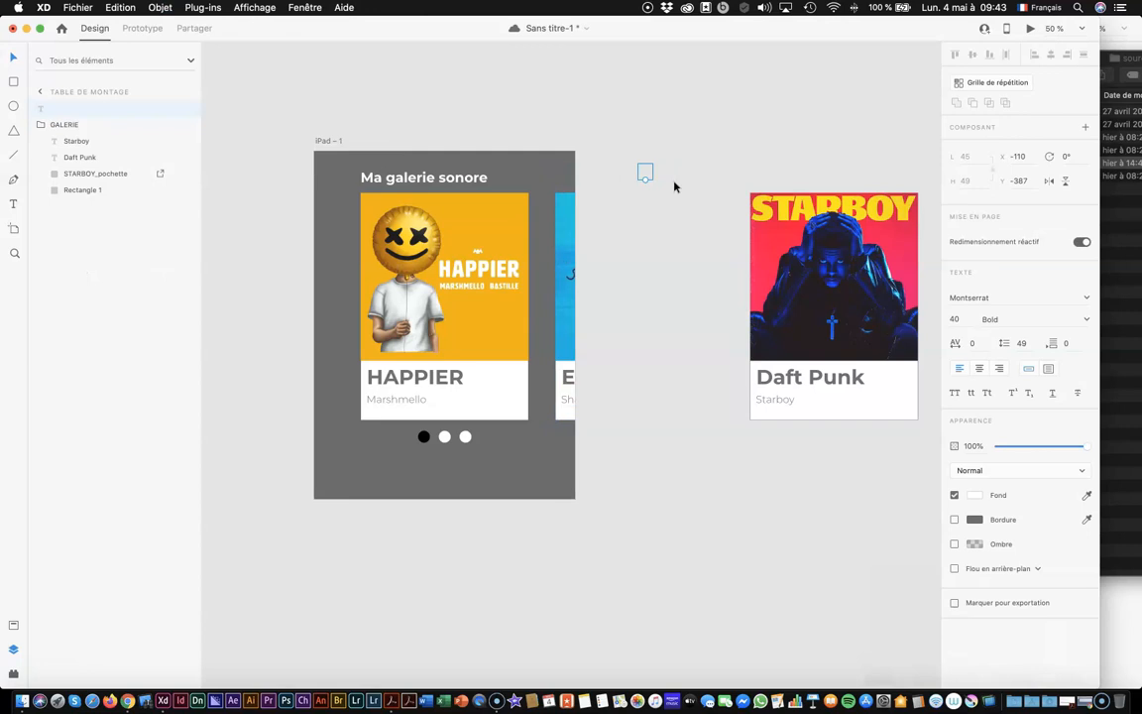
Group the elements of the HAPPIER, Shape of you and Starboy cards, making one separate group per card
left_click(691, 326)
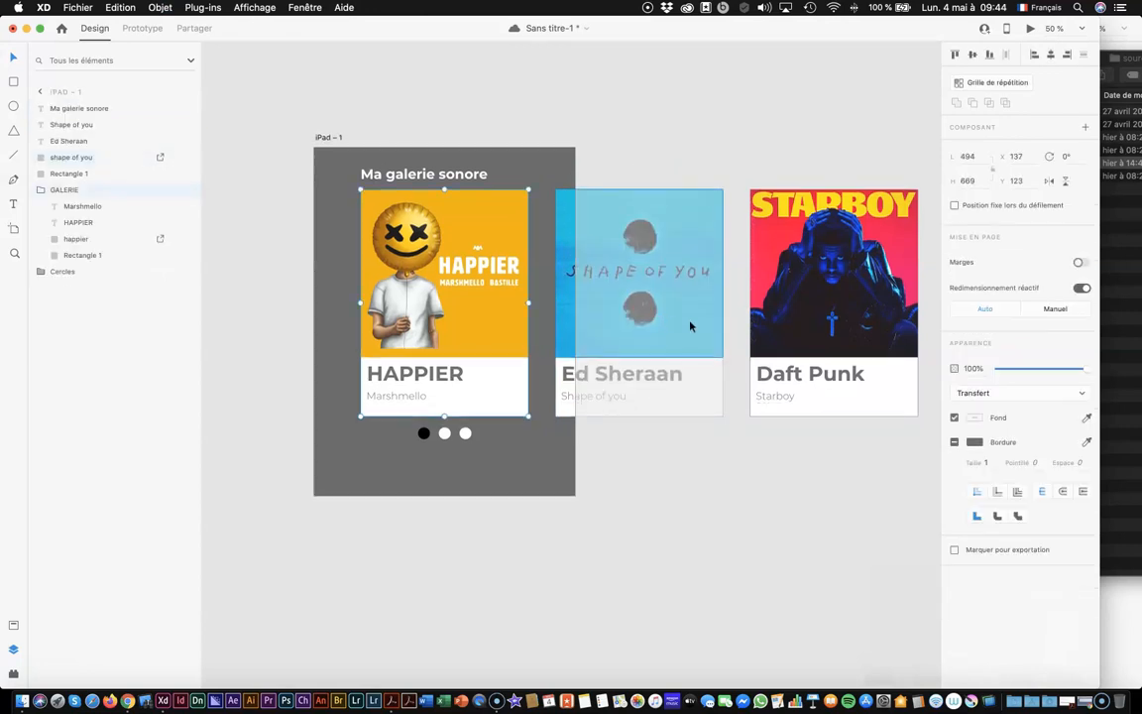
left_click(690, 425)
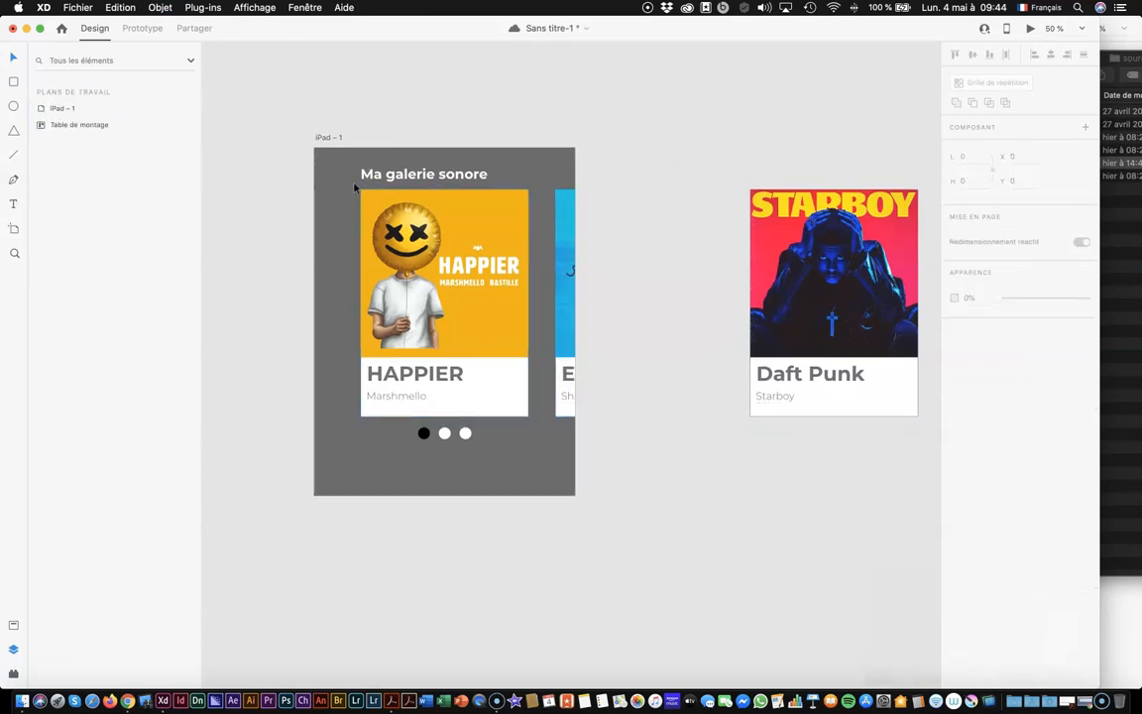
left_click_drag(354, 187, 541, 428)
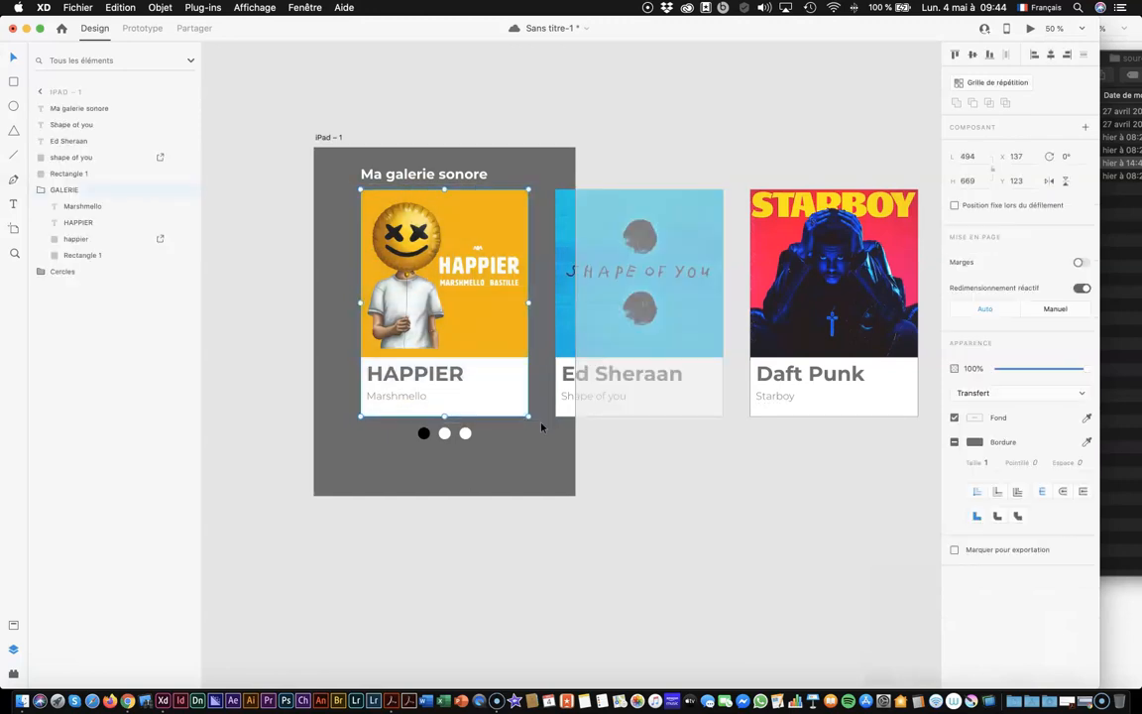
key("super+g")
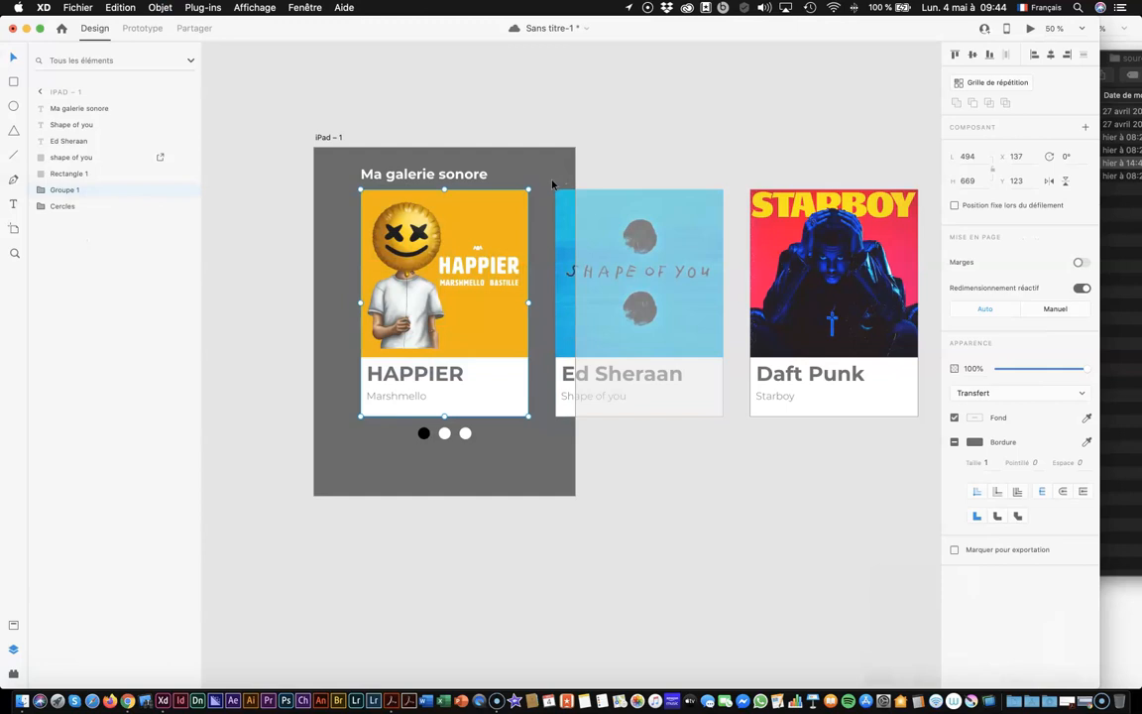
left_click_drag(552, 184, 733, 434)
key("super+g")
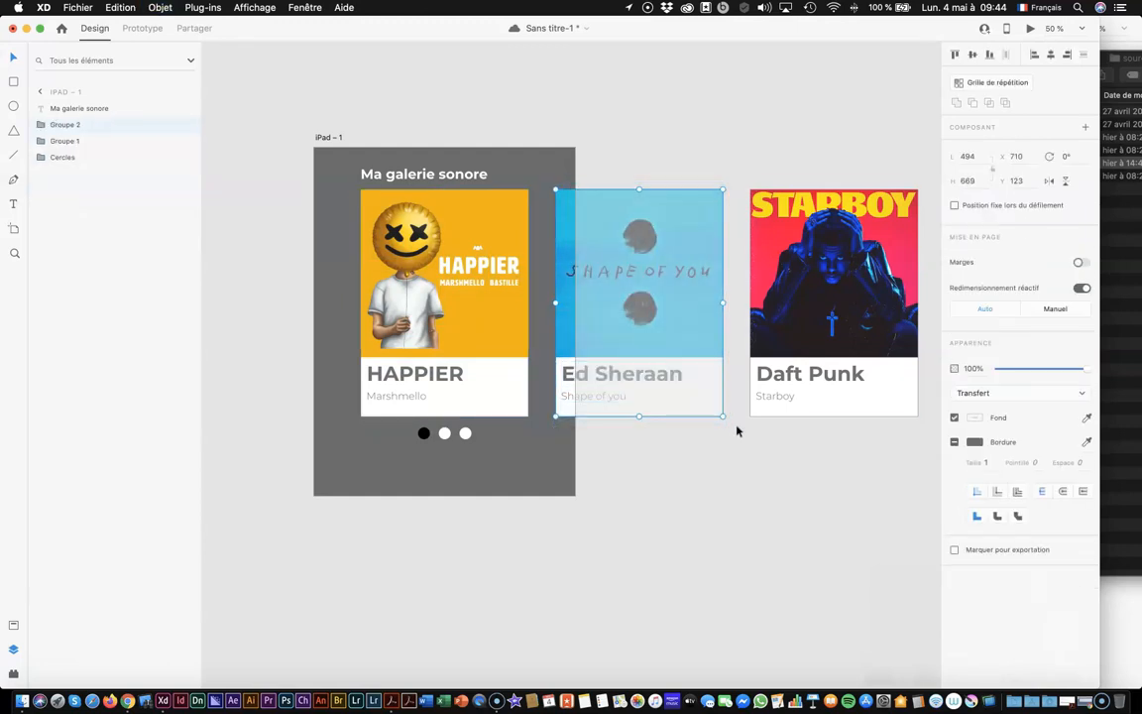
left_click_drag(748, 190, 924, 434)
key("super+g")
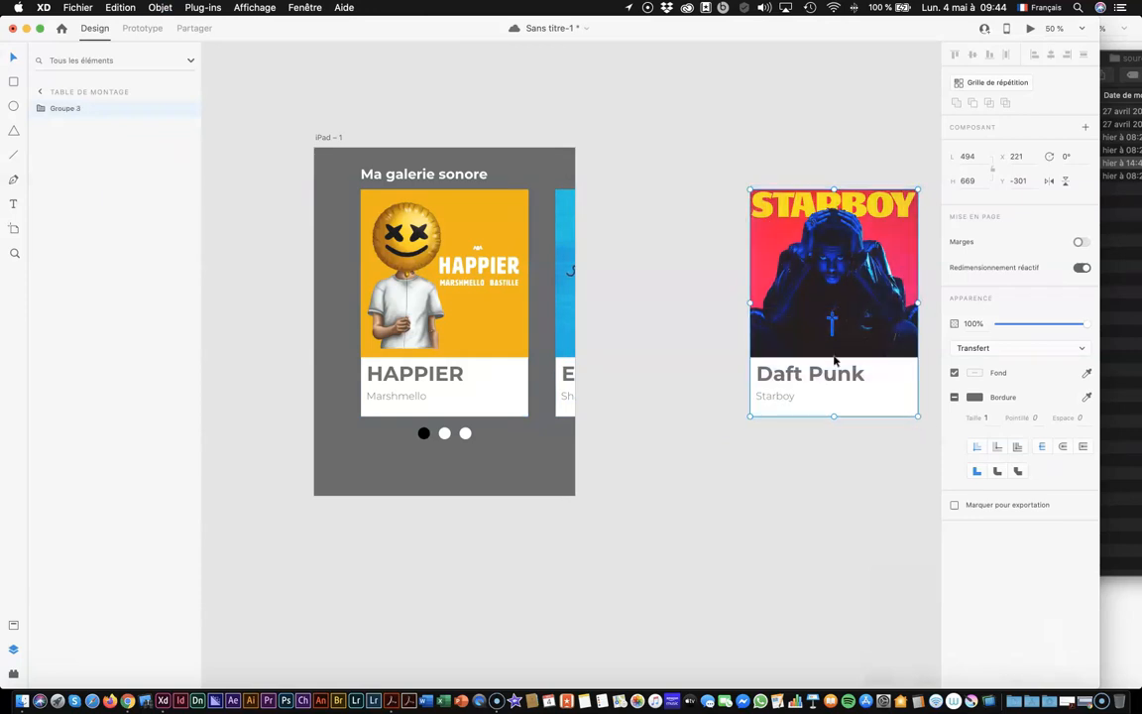
Combine the three card groups into a single group and rename it GALERIE
left_click(367, 232)
left_click(649, 265, "shift")
left_click(792, 266, "shift")
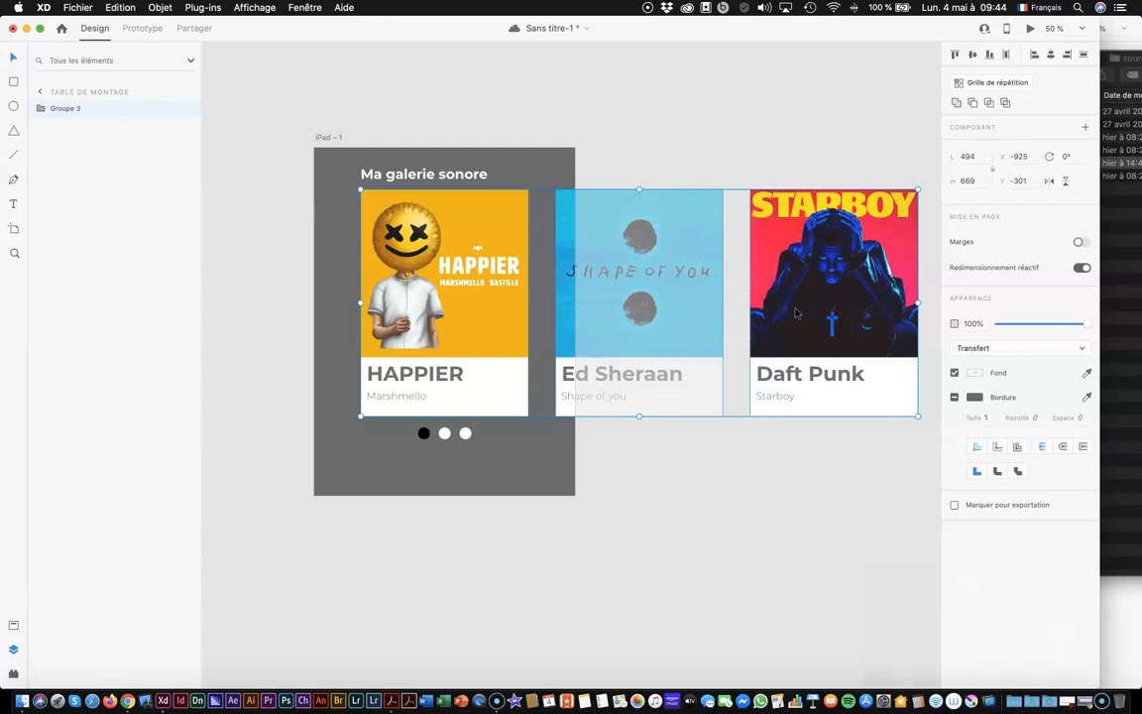
left_click(831, 292)
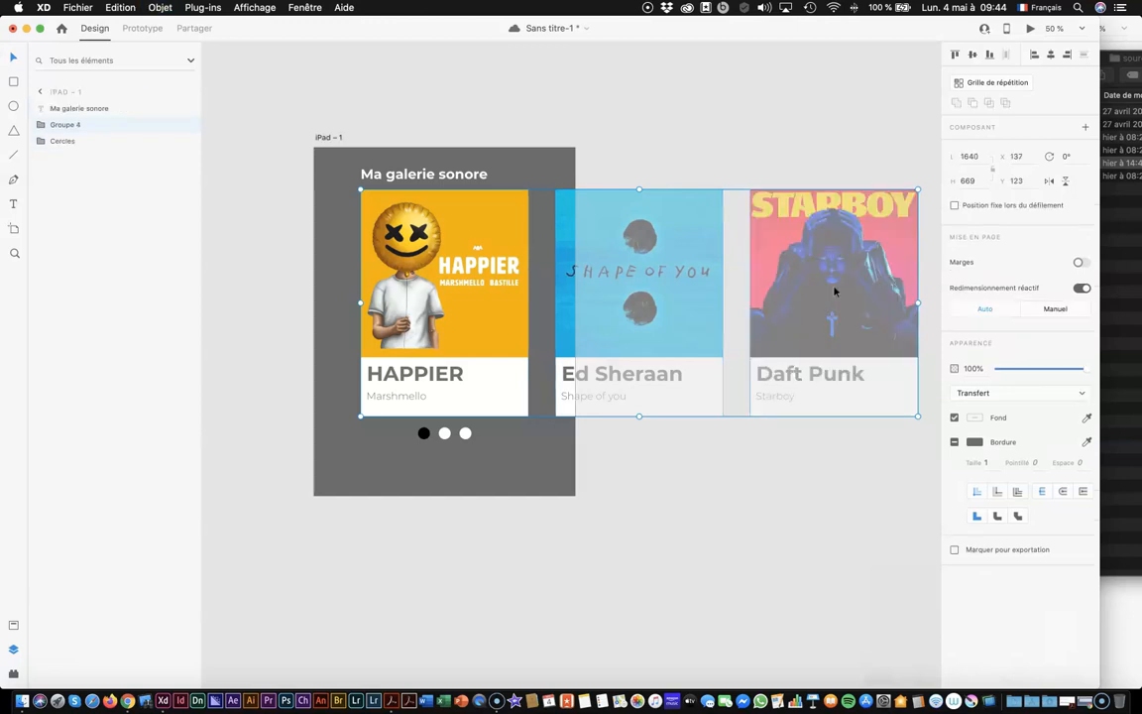
double_click(57, 125)
type("GALERIE")
key("Return")
Expand the GALERIE group and check which card each of its three subgroups contains
left_click(42, 127)
left_click(84, 173)
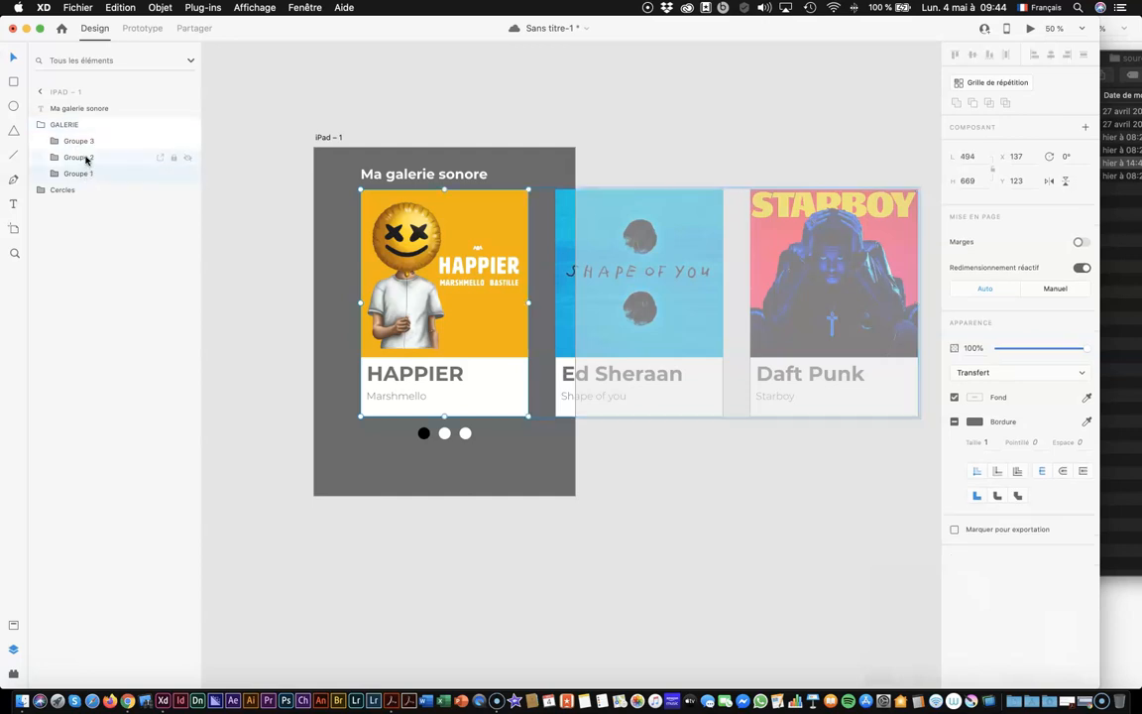
left_click(86, 159)
left_click(87, 143)
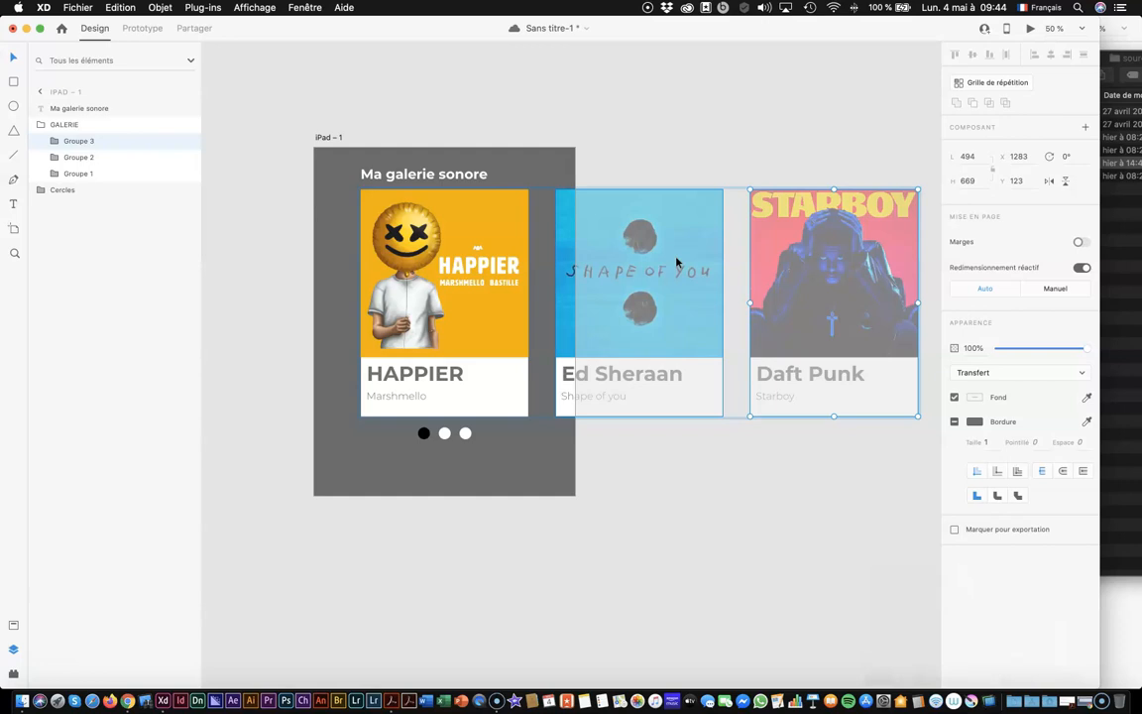
left_click(404, 251)
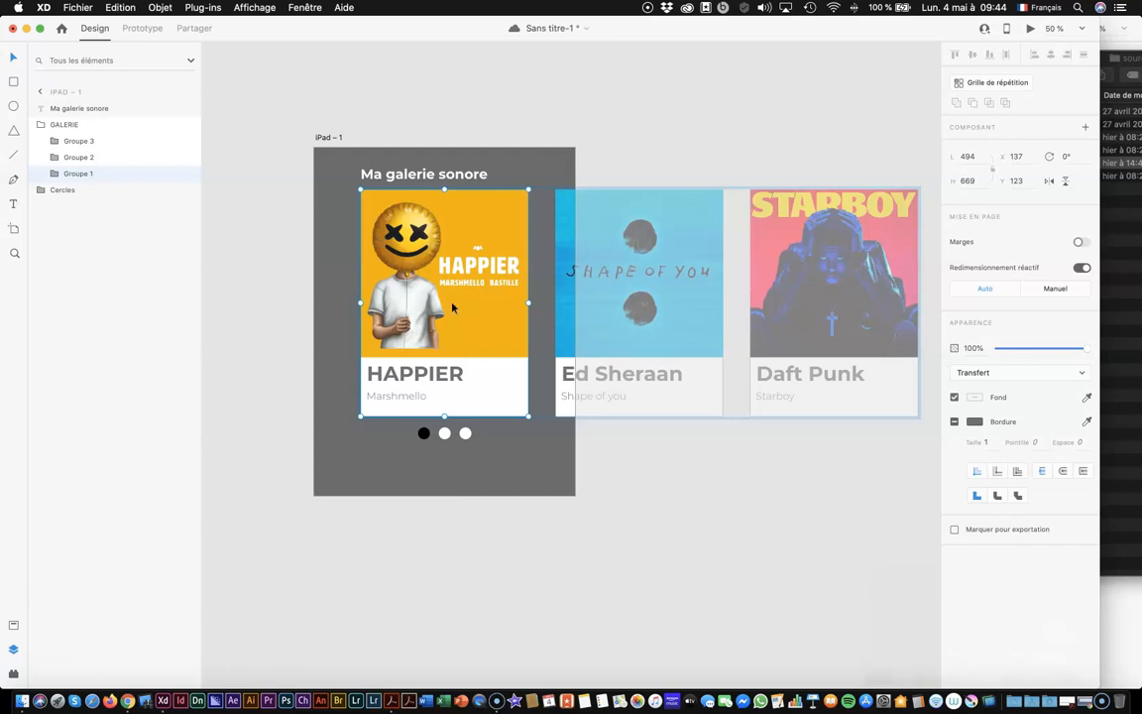
left_click(808, 239)
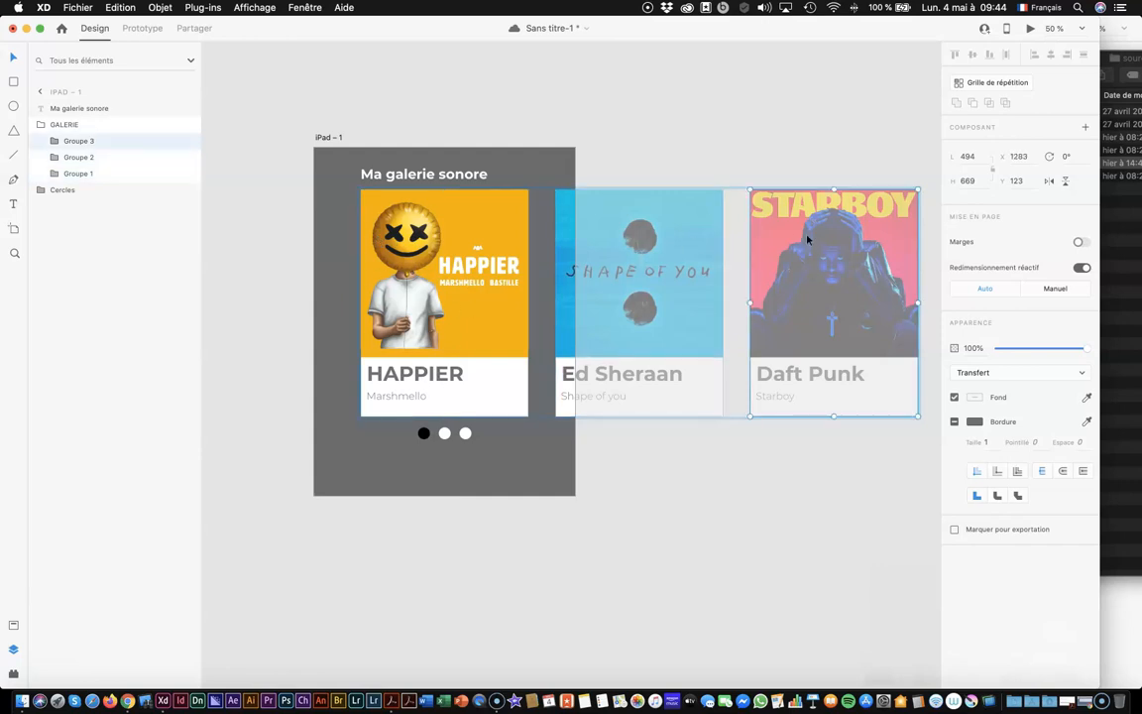
Select all three card groups together inside the GALERIE group
left_click(363, 220)
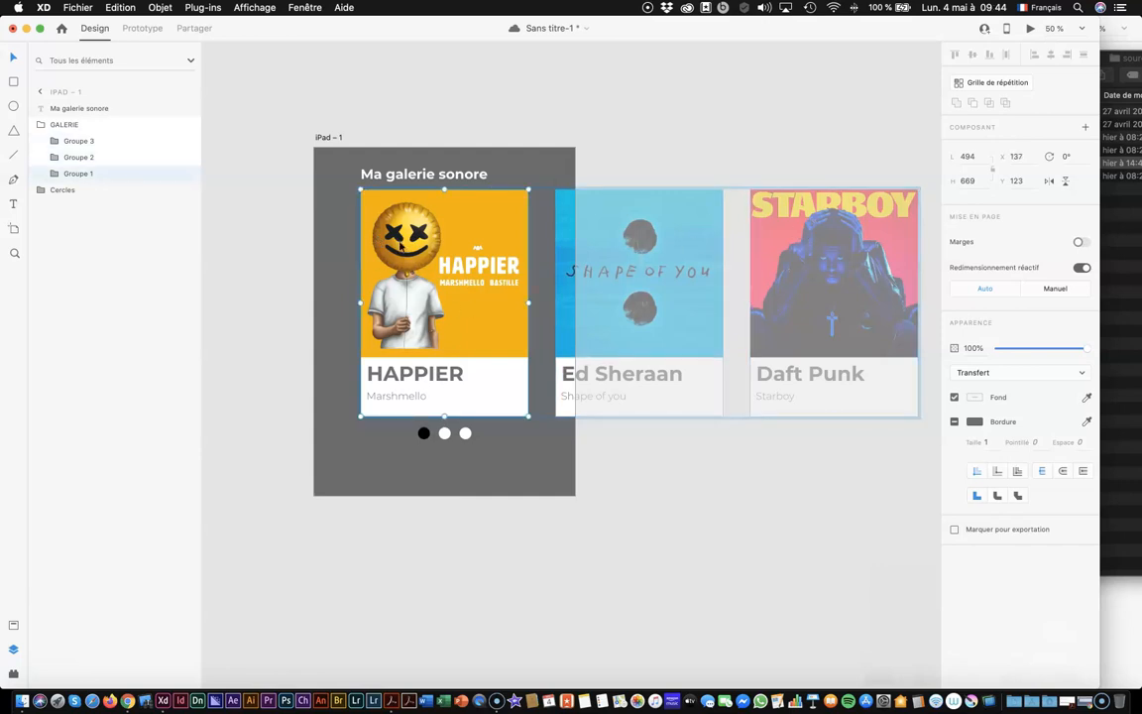
left_click(572, 268, "shift")
left_click(783, 240, "shift")
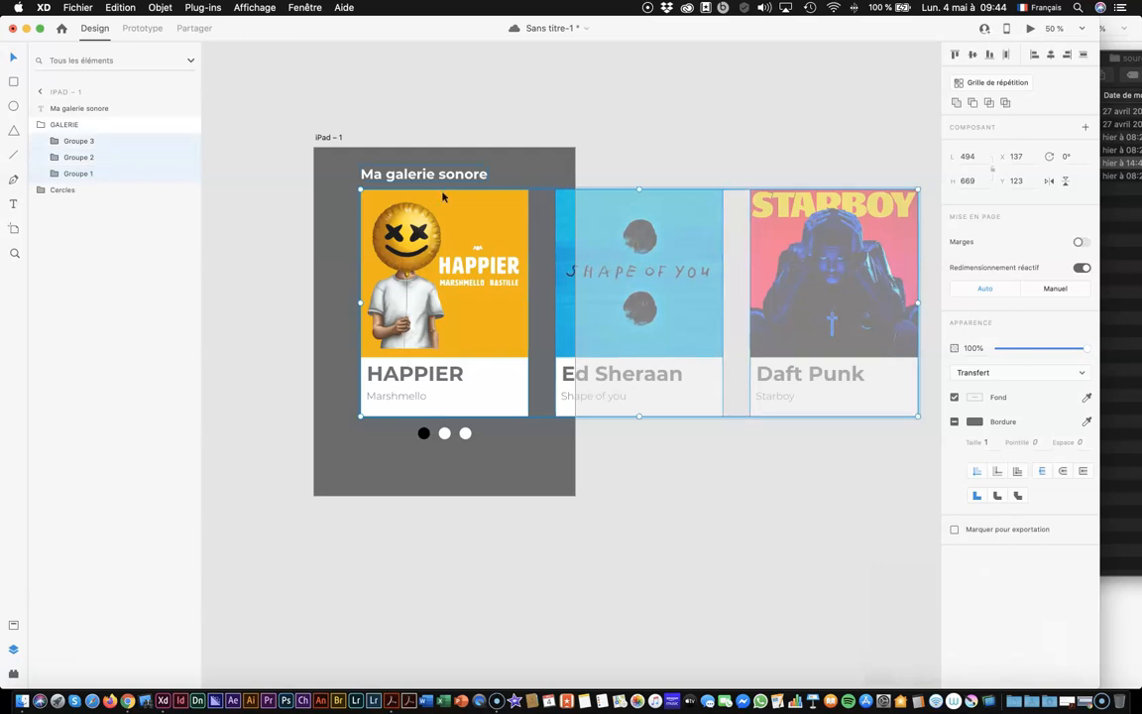
Nudge the three gallery cards slightly and move the group of dots beneath them down to about Y 855
mouse_move(672, 241)
left_mouse_down()
mouse_move(640, 239)
mouse_move(671, 239)
left_mouse_up()
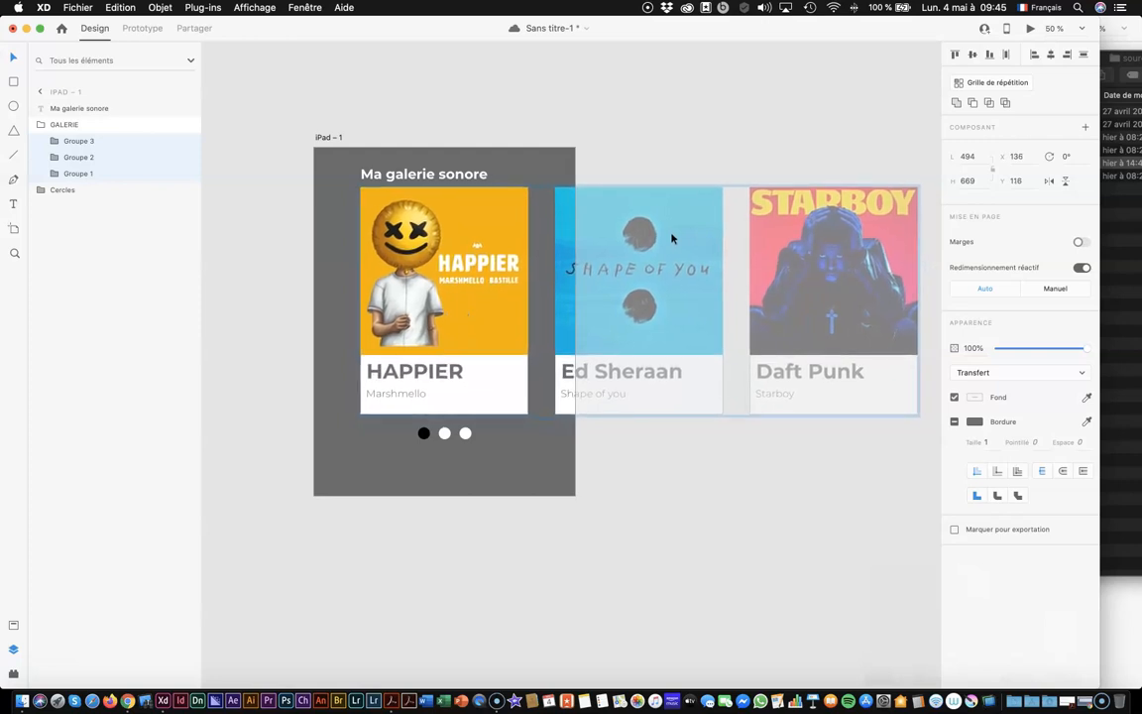
left_click(813, 471)
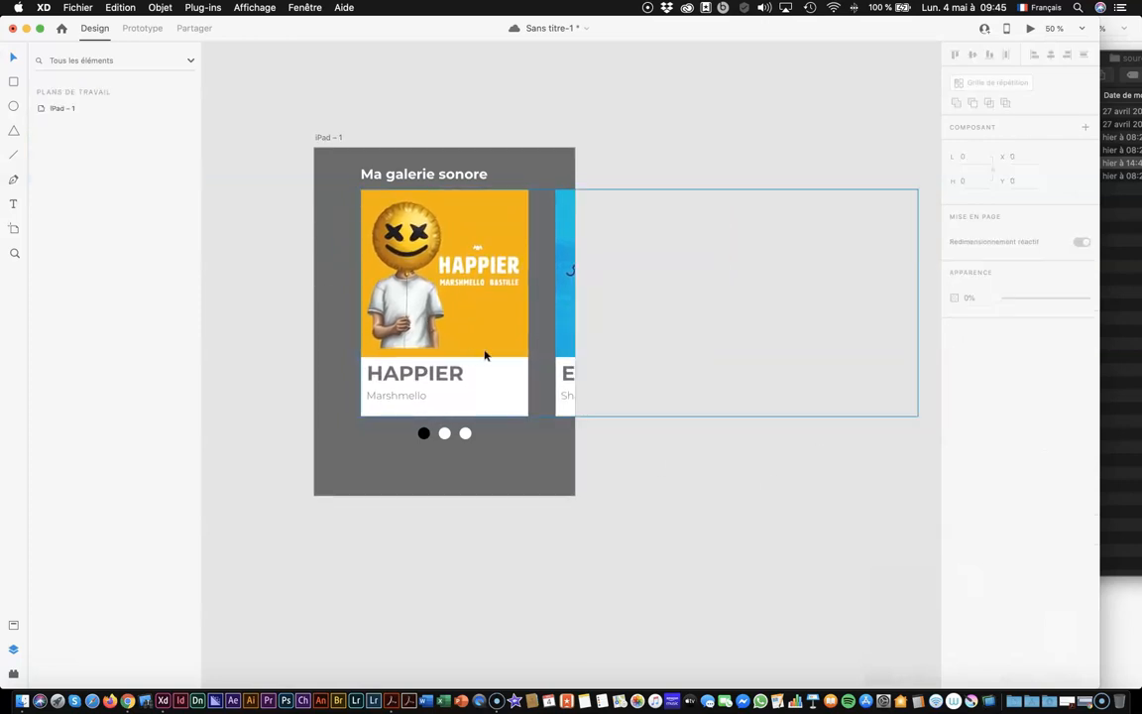
left_click_drag(418, 441, 444, 437)
left_click_drag(444, 441, 444, 445)
left_click(733, 499)
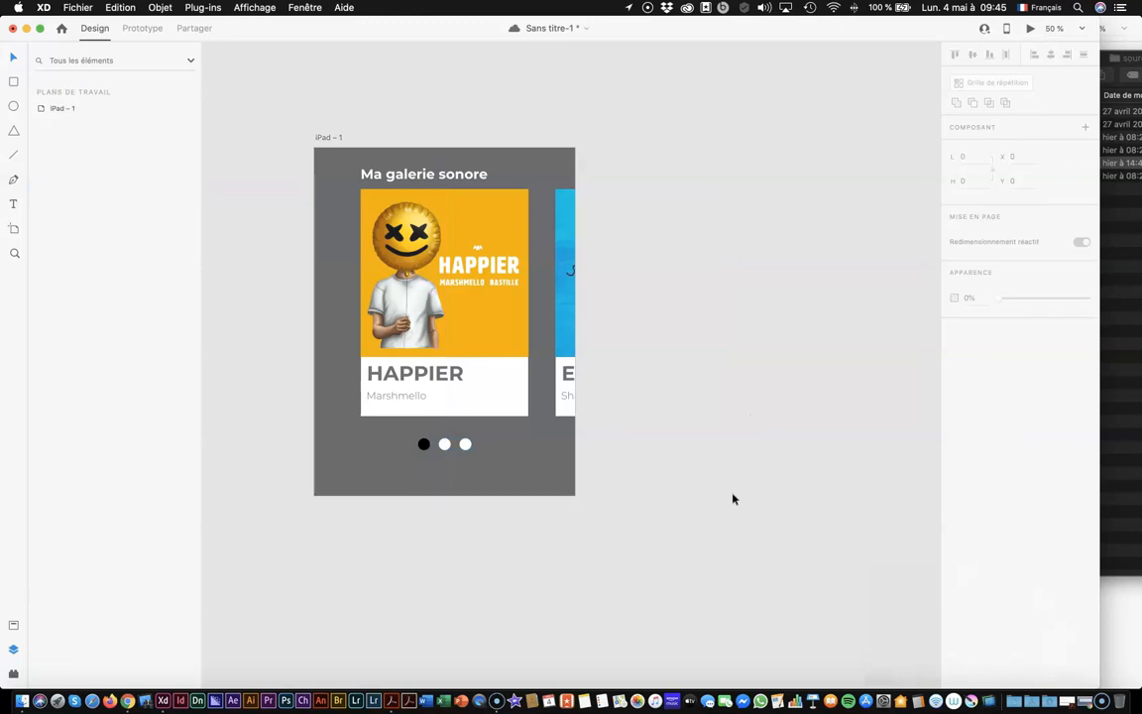
scroll(733, 498, "right", 4)
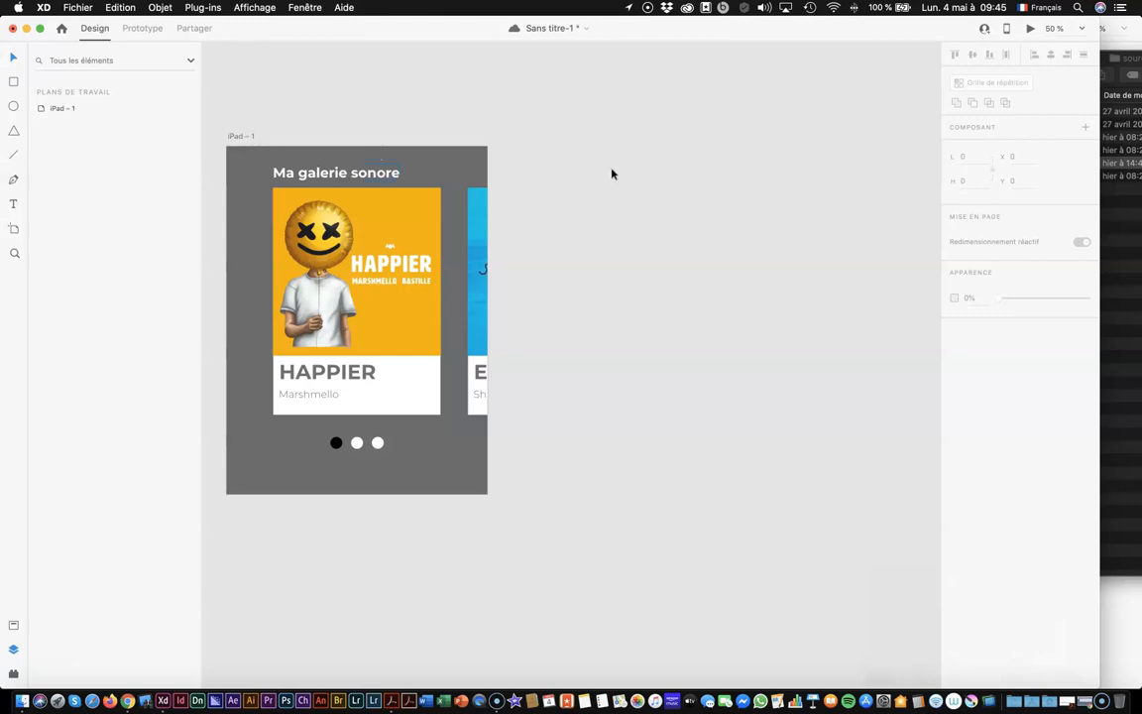
left_click(246, 139)
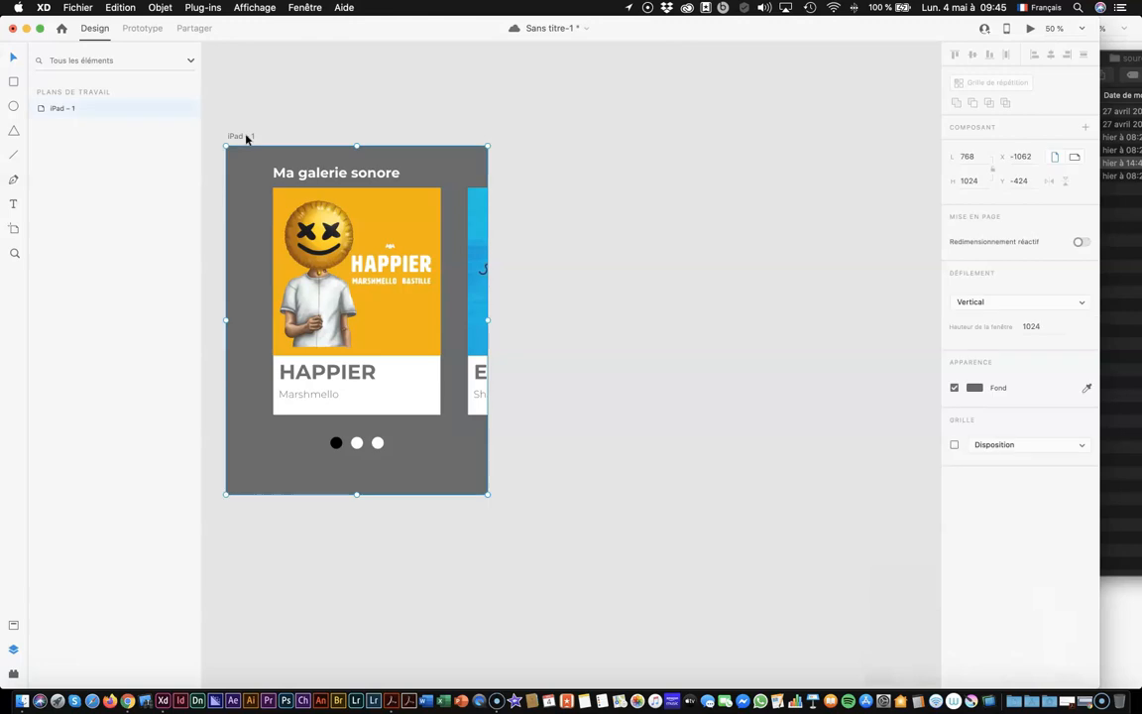
left_click_drag(247, 138, 220, 138)
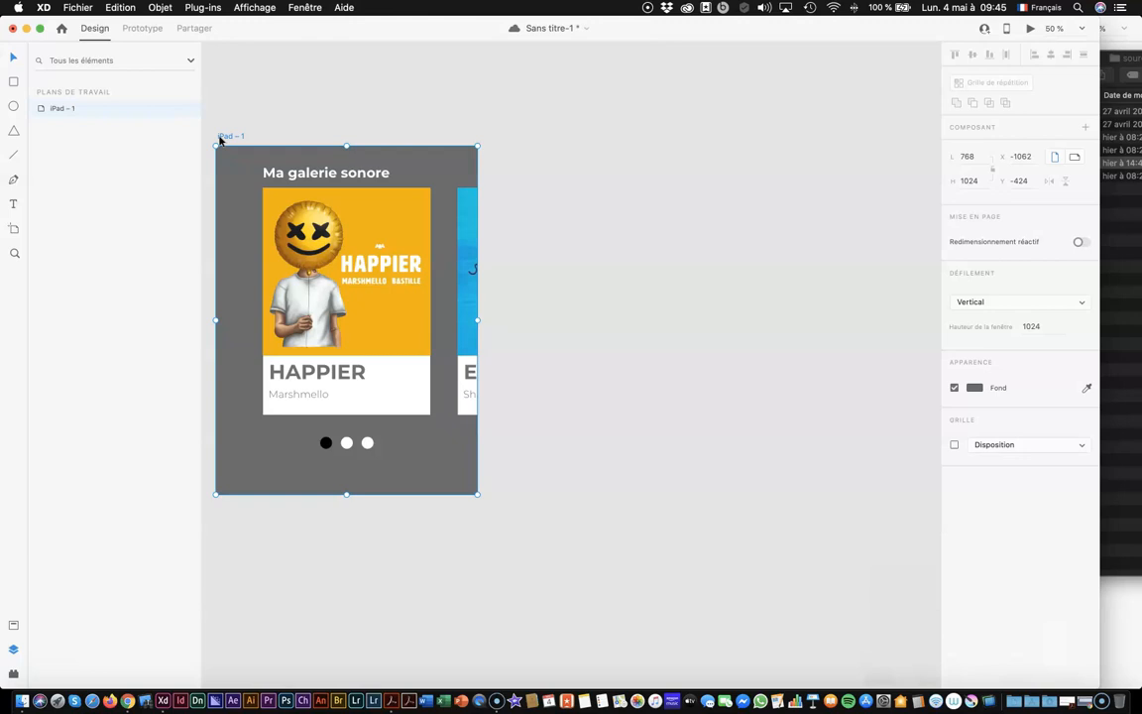
left_click_drag(220, 139, 596, 128)
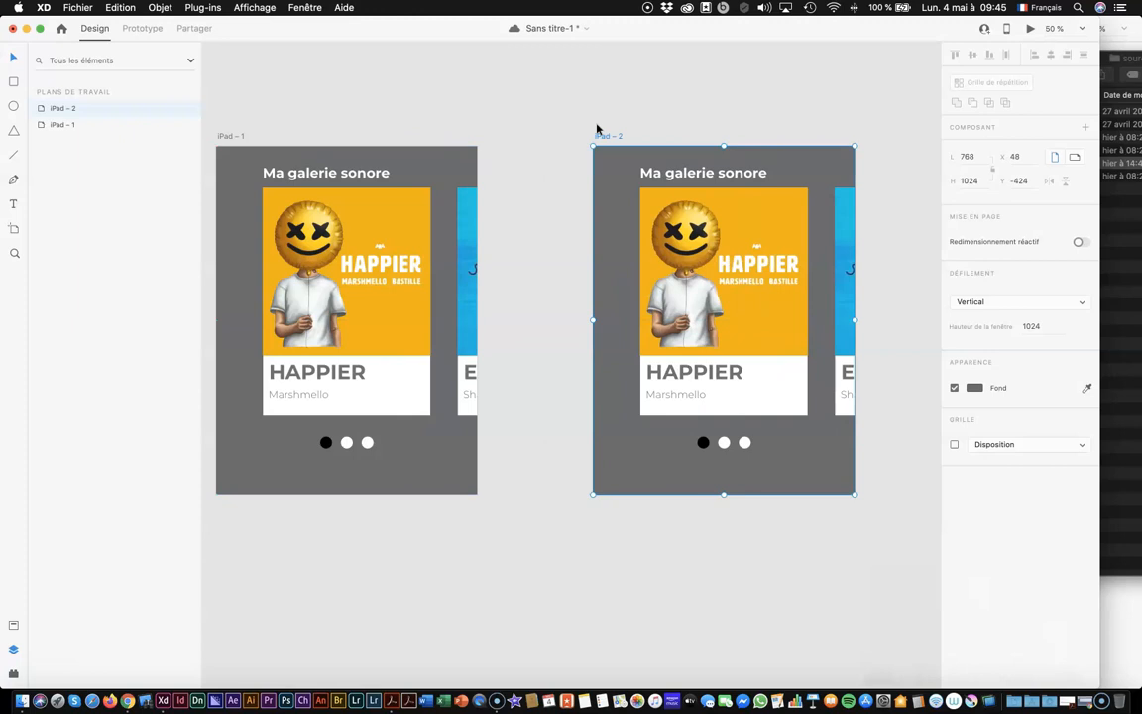
key("super+d")
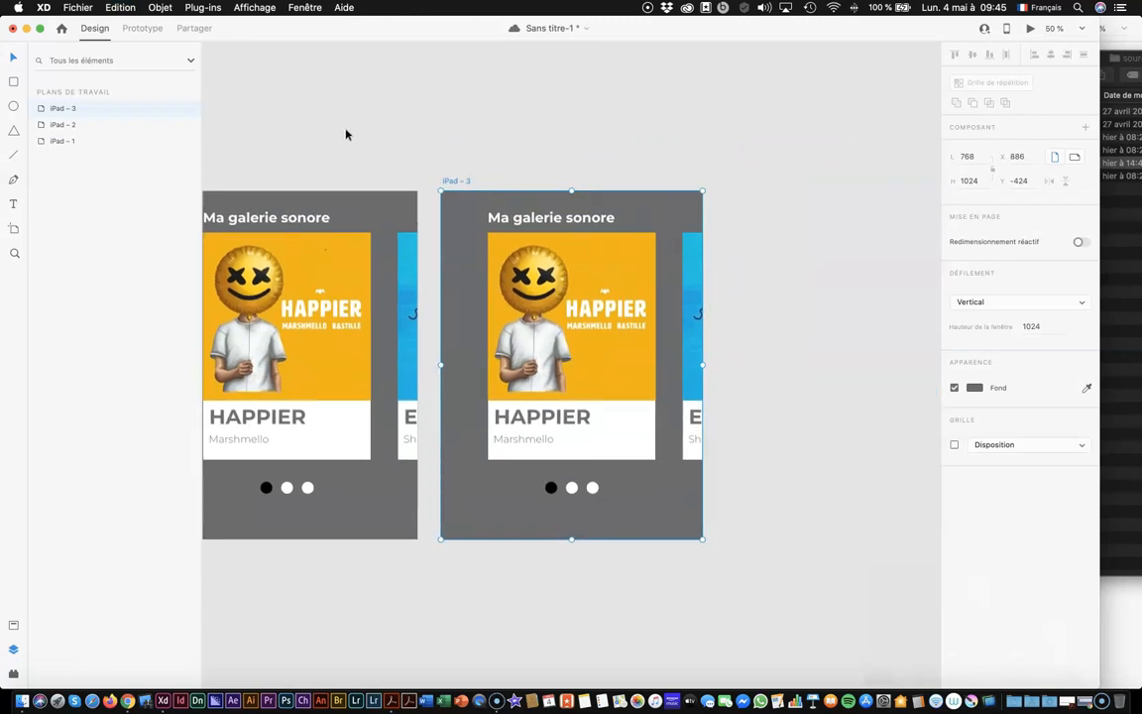
key("super+z")
key("super+z")
key("super+z")
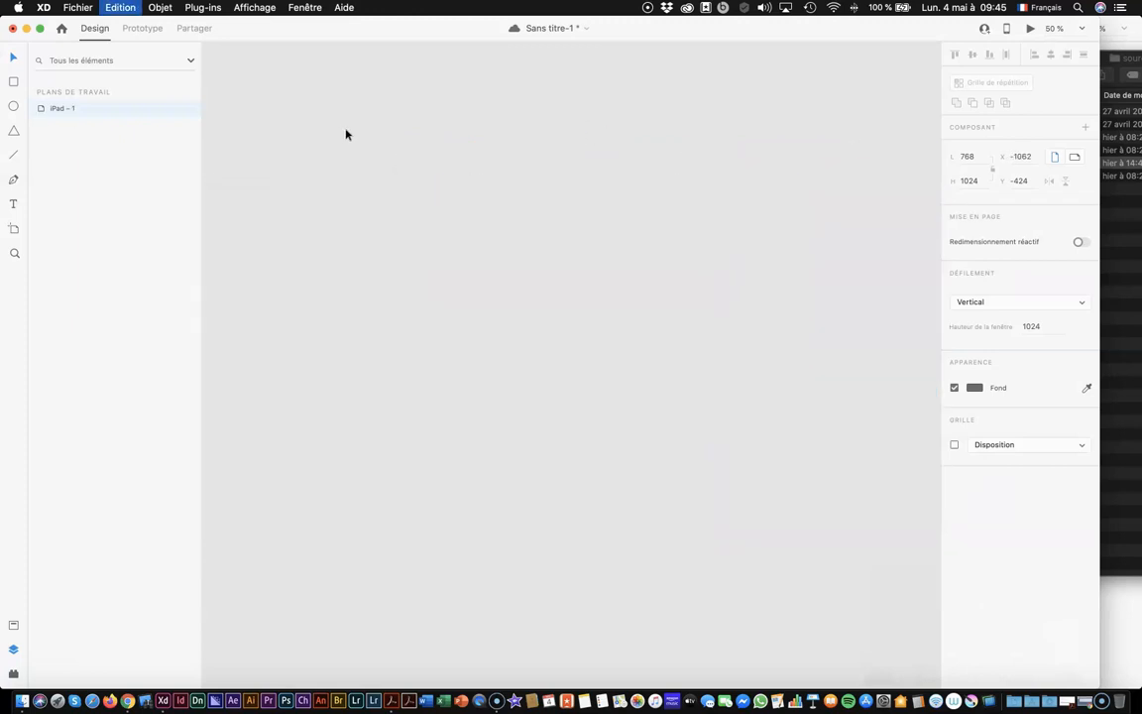
scroll(346, 133, "left", 5)
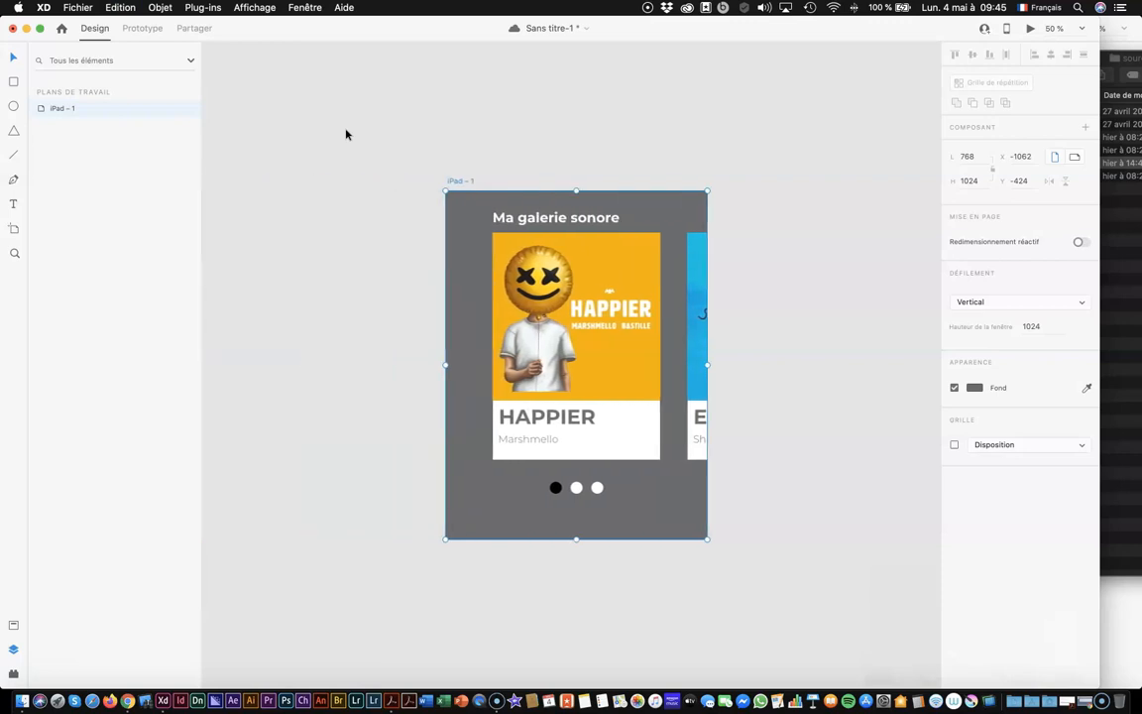
scroll(345, 134, "right", 2)
Duplicate the iPad – 1 artboard and move the copy sideways to about X 437, leaving a wide gap between the two
left_click(347, 141)
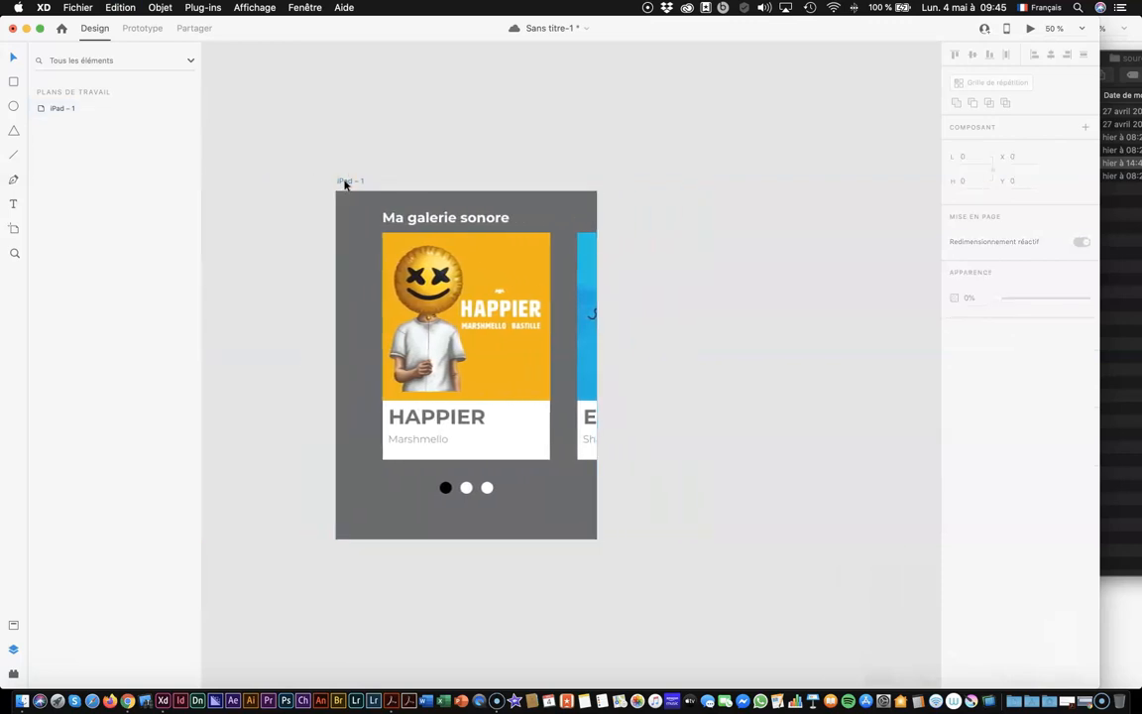
left_click(344, 182)
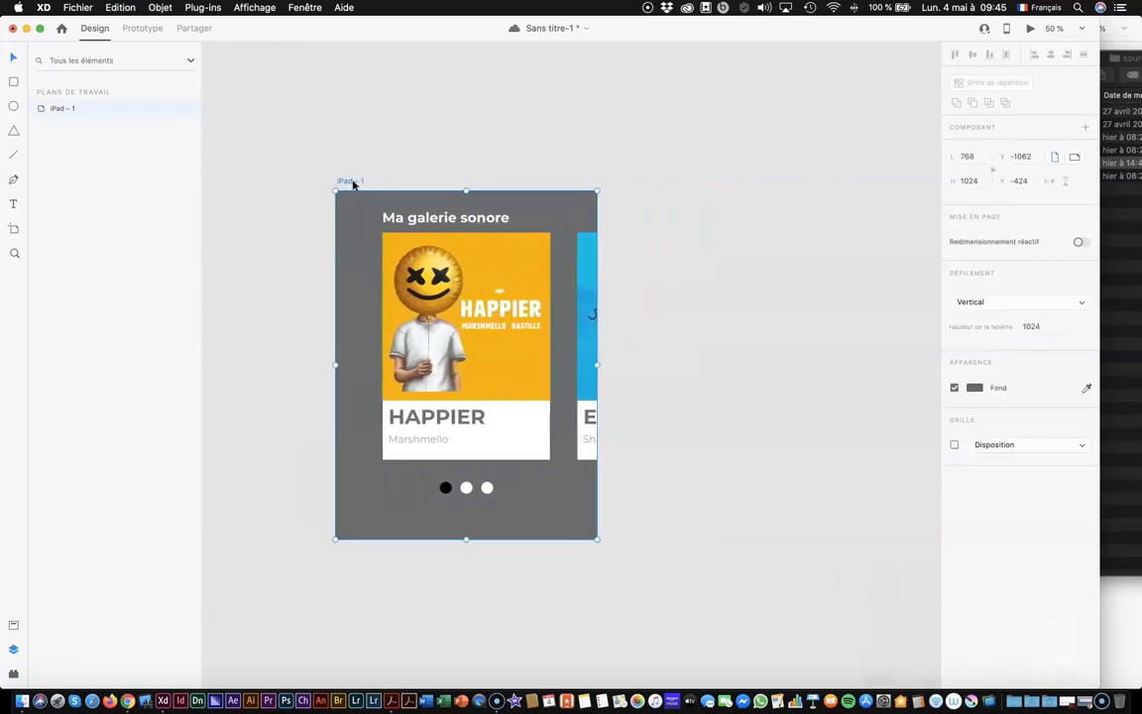
key("super+d")
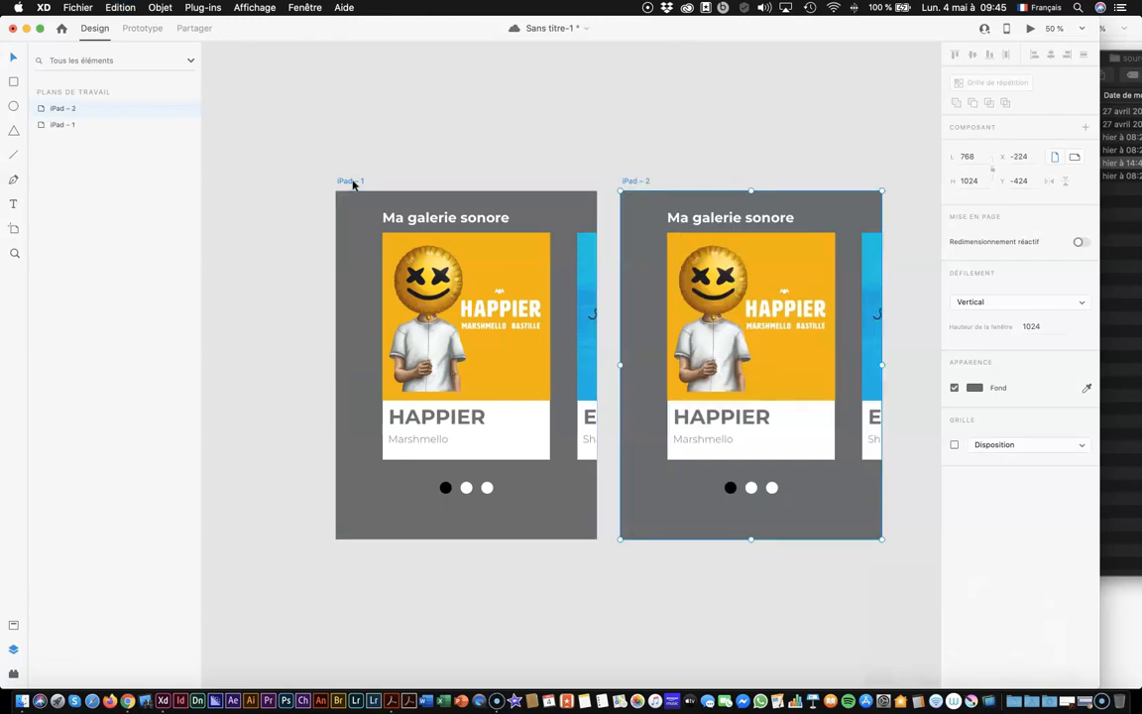
scroll(353, 185, "right", 6)
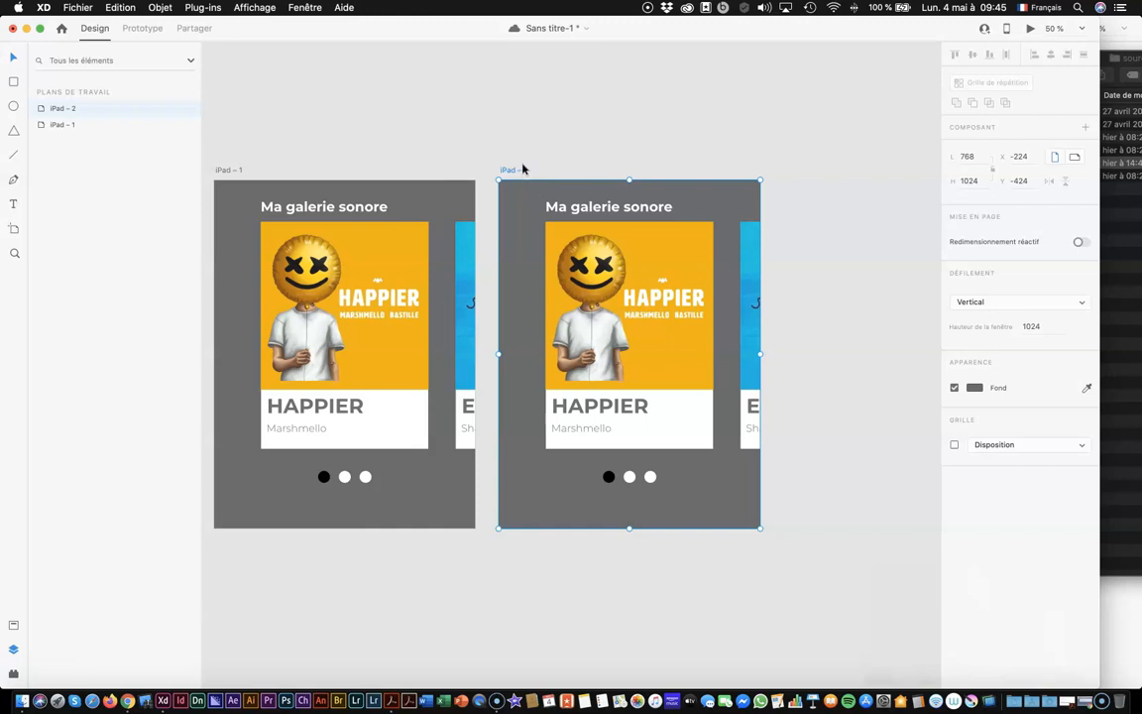
left_click_drag(523, 174, 749, 171)
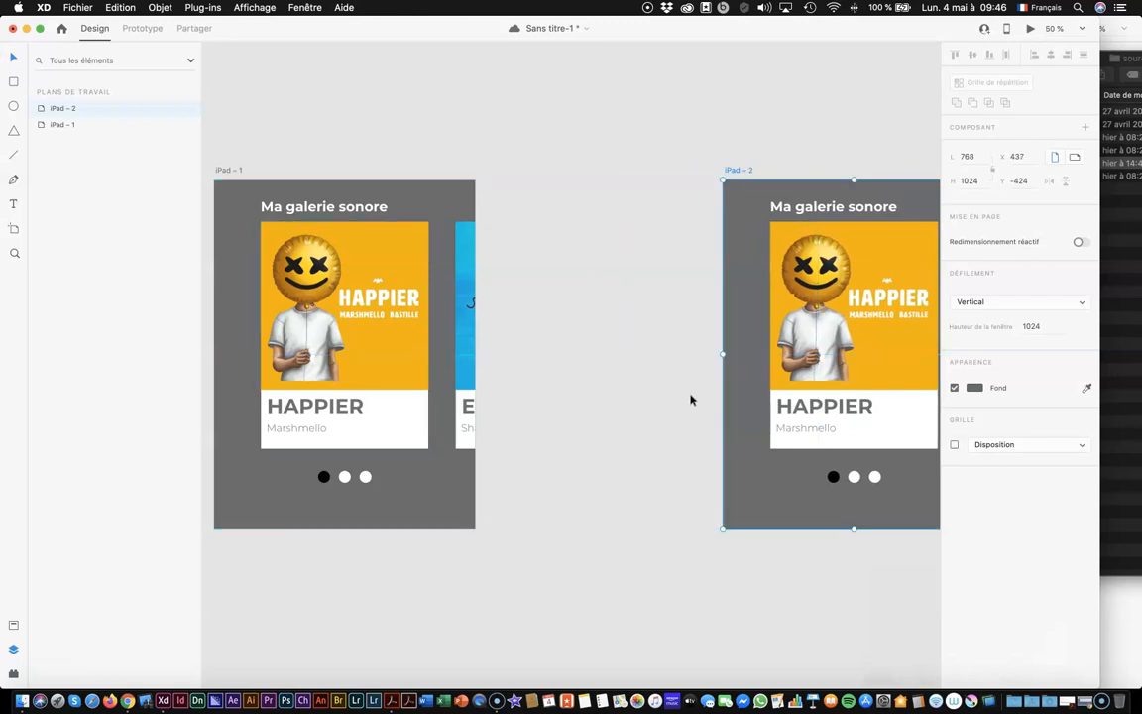
Ungroup the Cercles group on the iPad – 2 artboard so its three dots can be edited separately
scroll(549, 288, "right", 3)
scroll(550, 287, "down", 4)
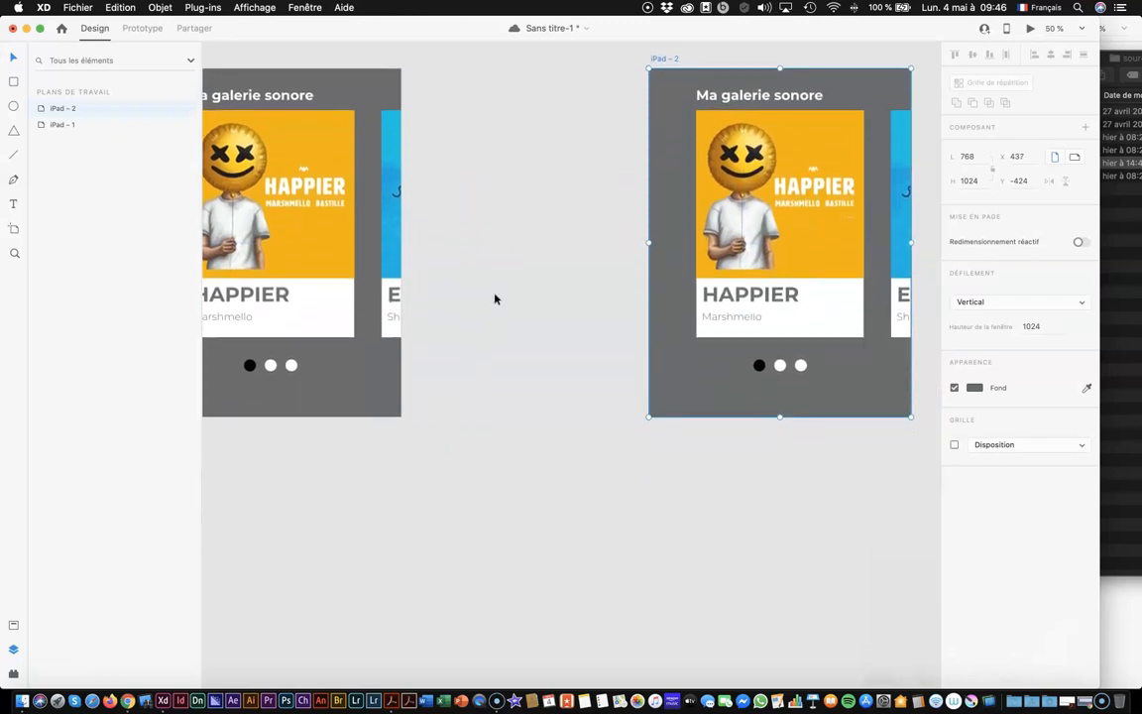
scroll(462, 237, "left", 2)
scroll(464, 231, "left", 1)
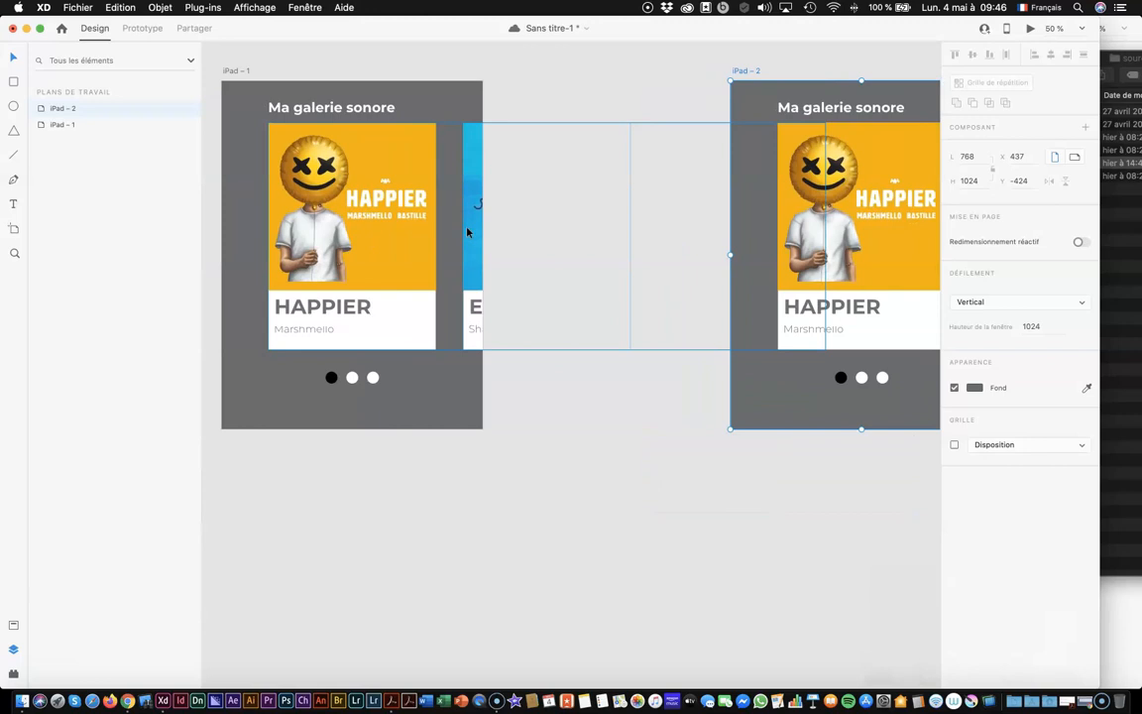
scroll(466, 231, "right", 8)
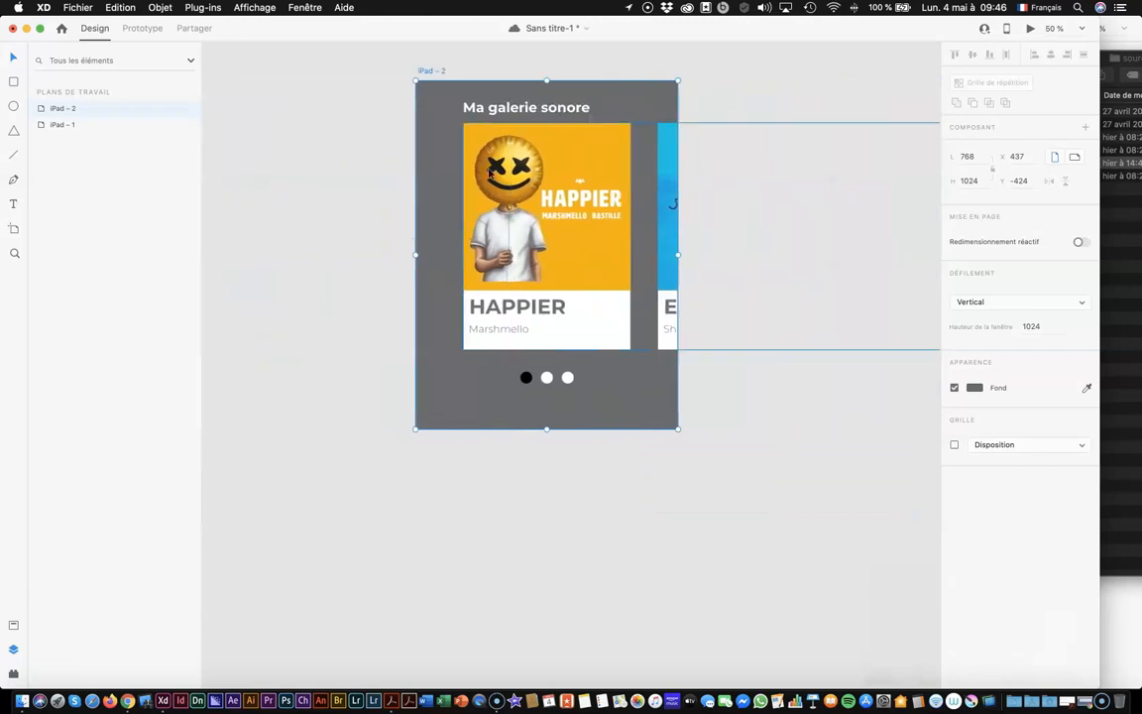
key("super+minus")
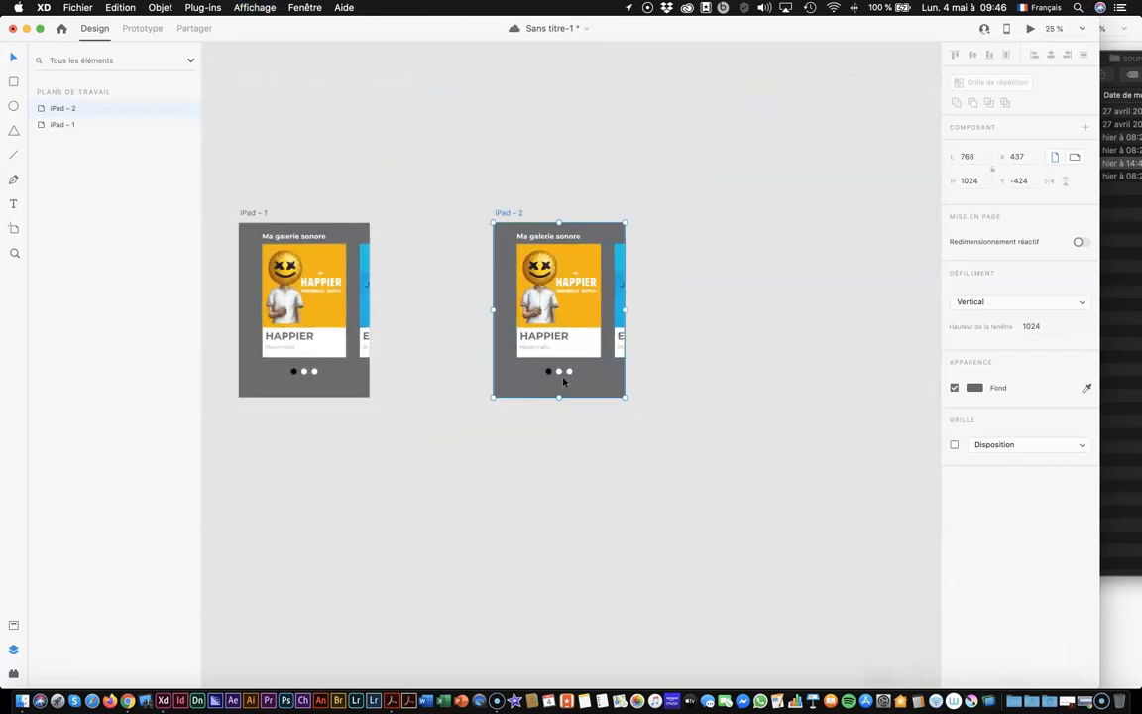
left_click(562, 375)
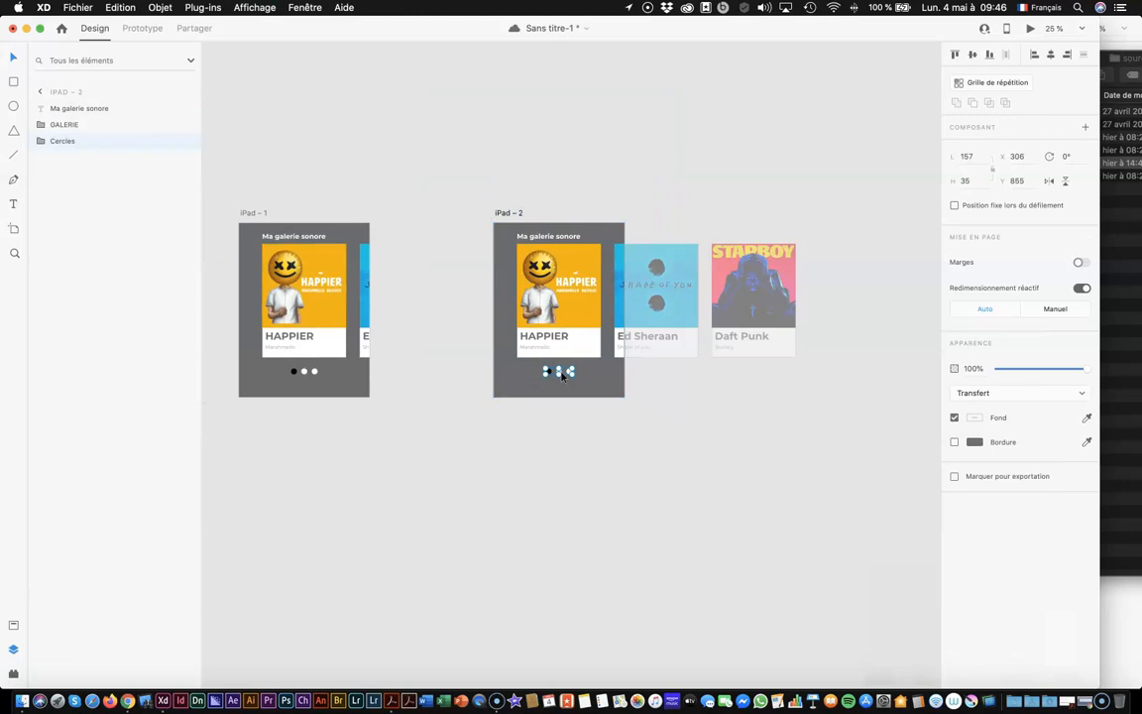
double_click(562, 375)
key("super+plus")
key("super+plus")
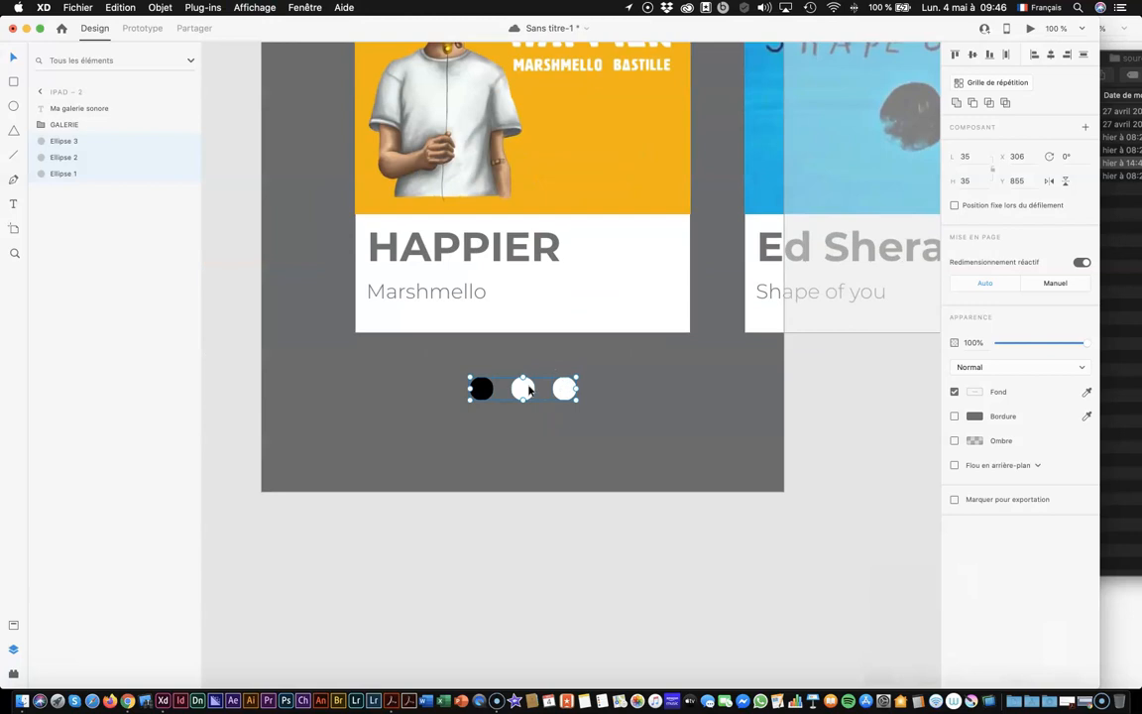
Change the fill of the first dot on the iPad – 2 artboard to white
left_click(481, 388)
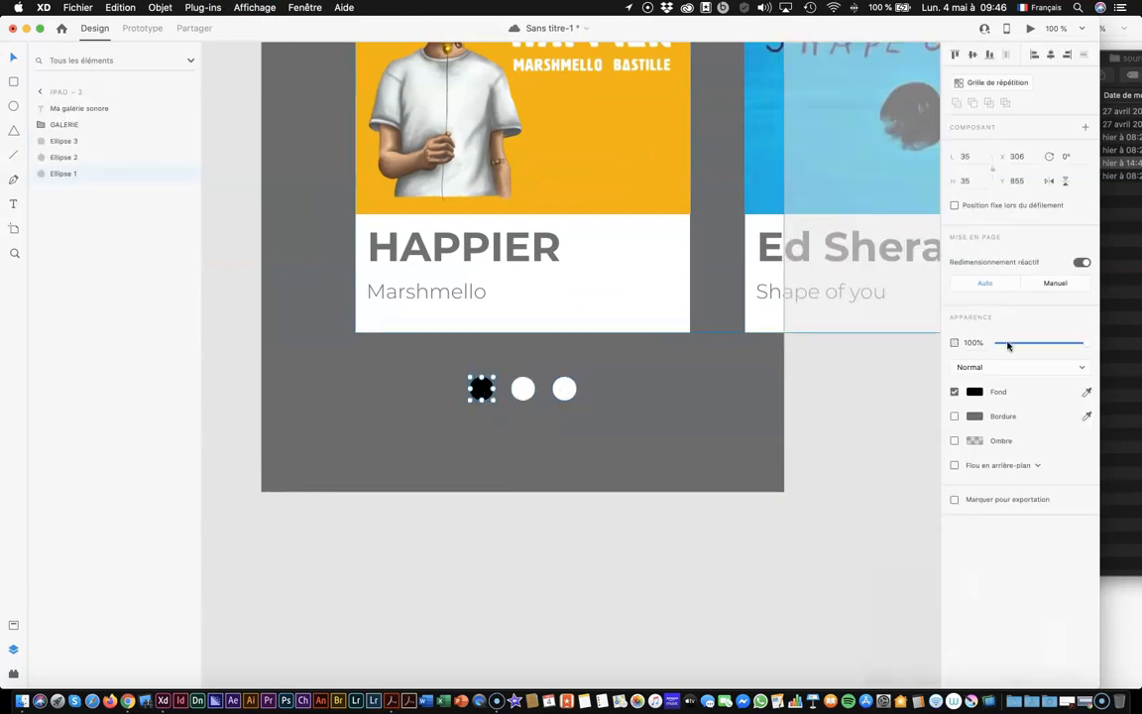
left_click(972, 391)
left_click(969, 393)
left_click(968, 393)
left_click_drag(818, 422, 777, 288)
Fill the middle dot on the iPad – 2 artboard with black
left_click(523, 388)
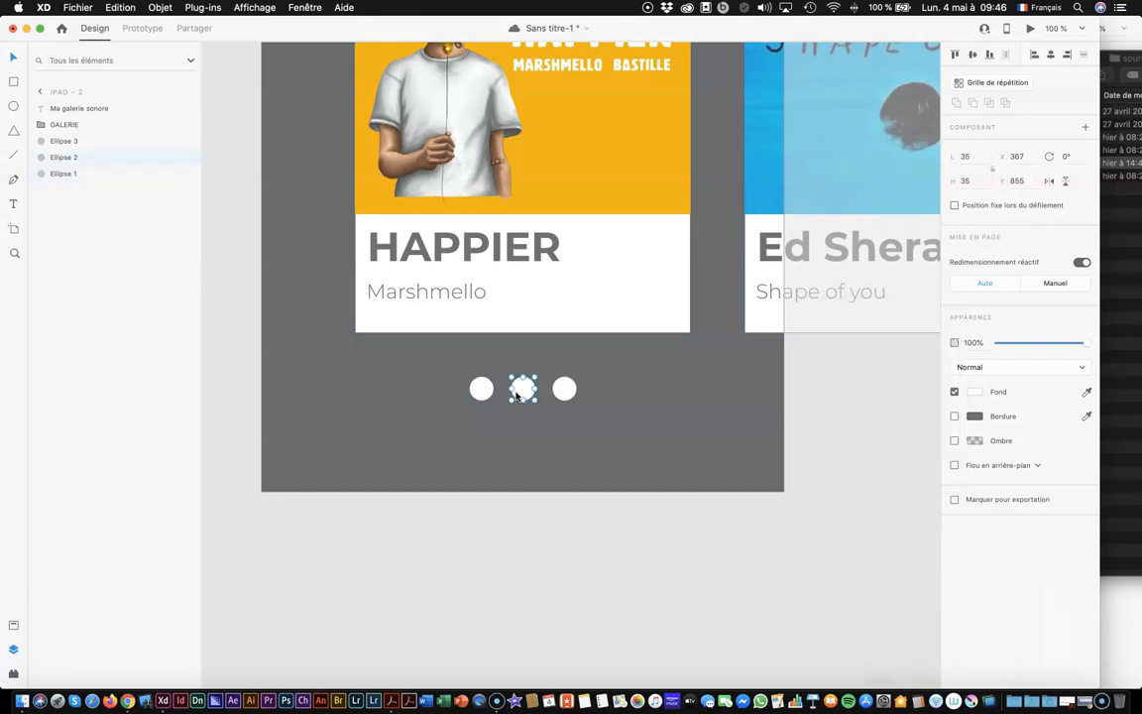
left_click(986, 395)
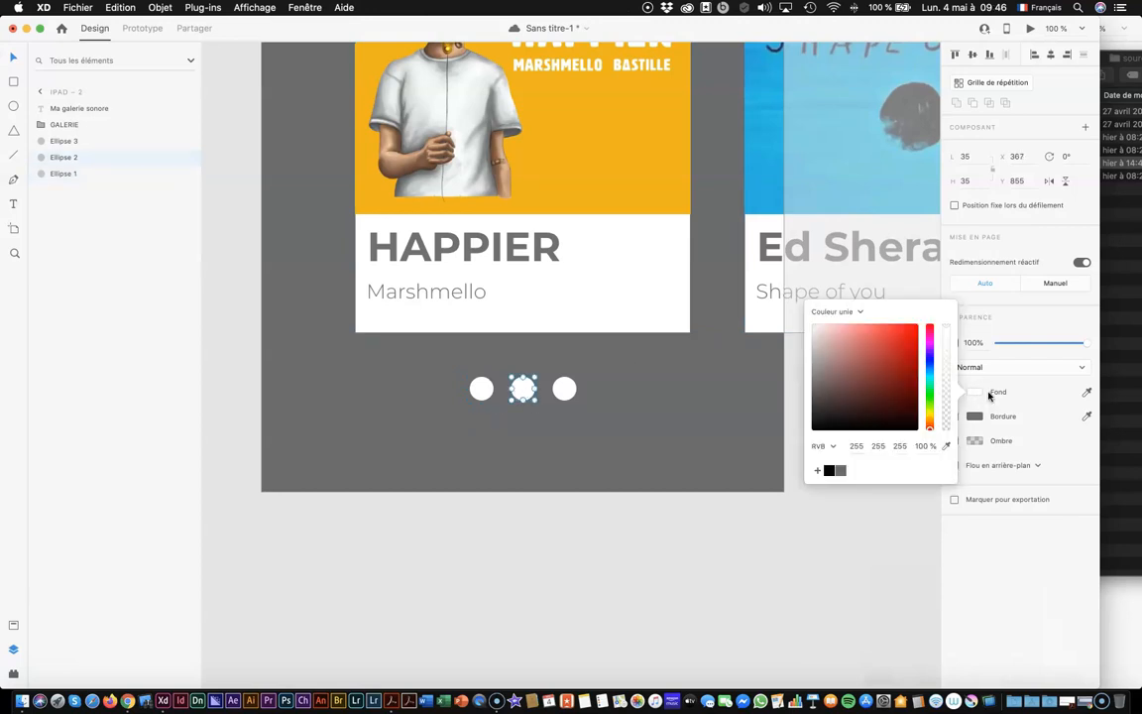
left_click(828, 470)
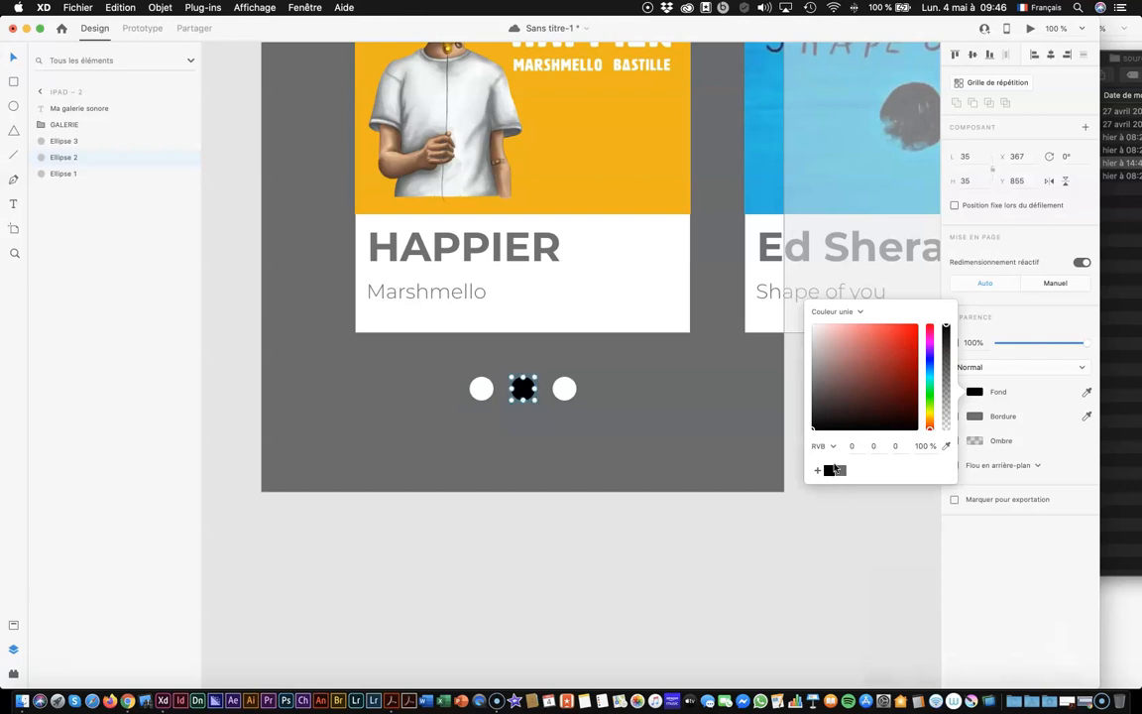
left_click(650, 558)
Move the GALERIE group on iPad – 2 to about X -436, centring the Shape of you card in the artboard
scroll(638, 357, "down", 6)
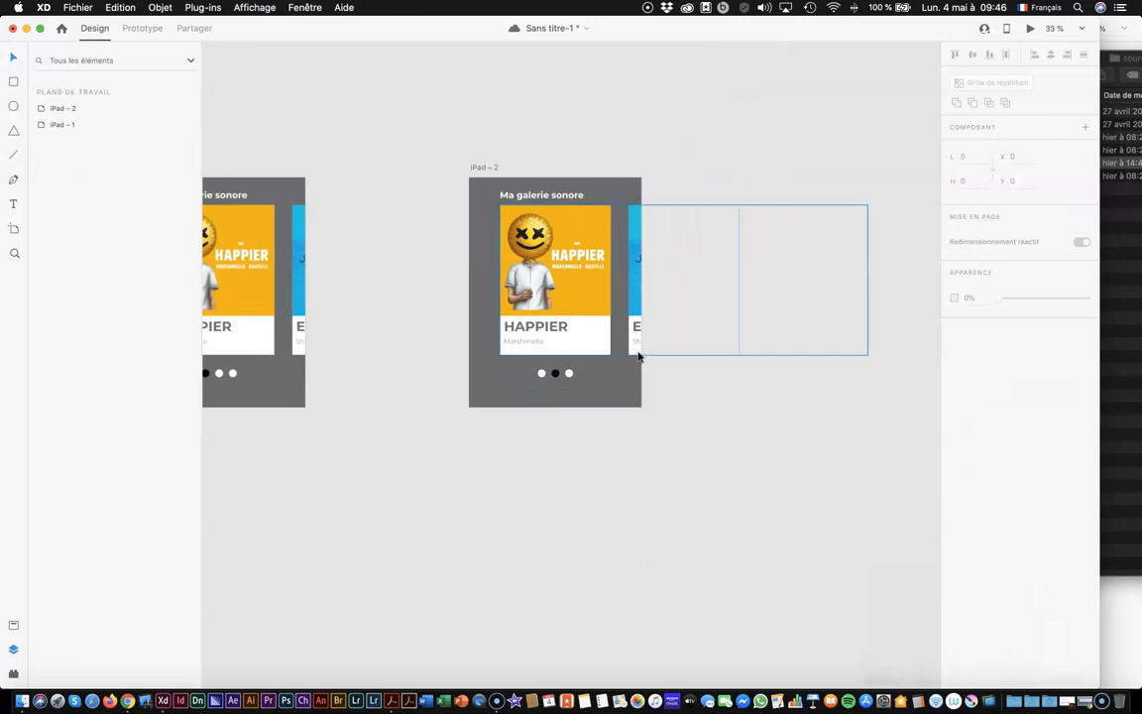
scroll(638, 357, "left", 2)
key("super+equal")
key("super+minus")
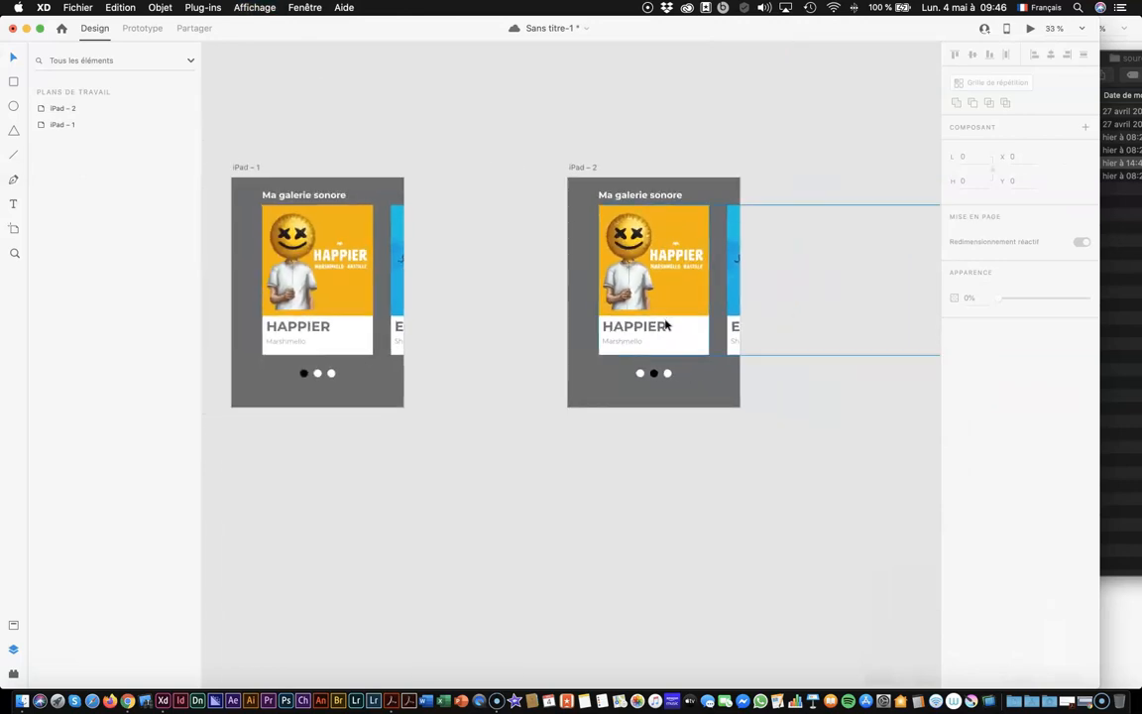
left_click(695, 280)
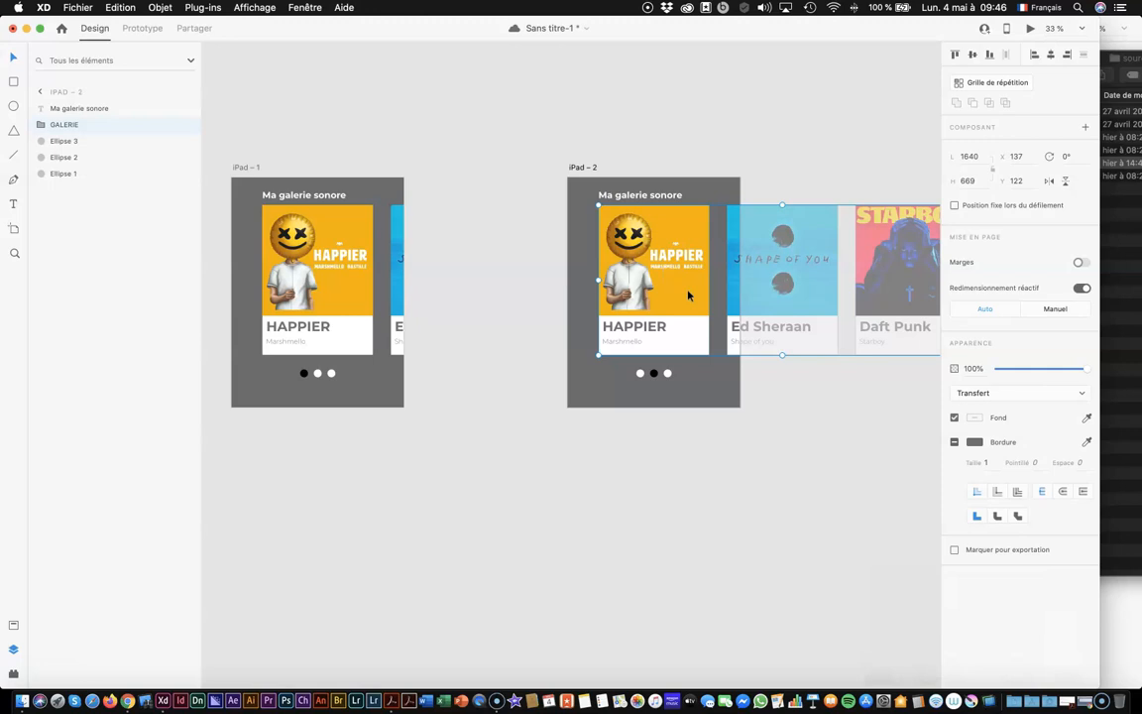
left_click_drag(687, 294, 558, 286)
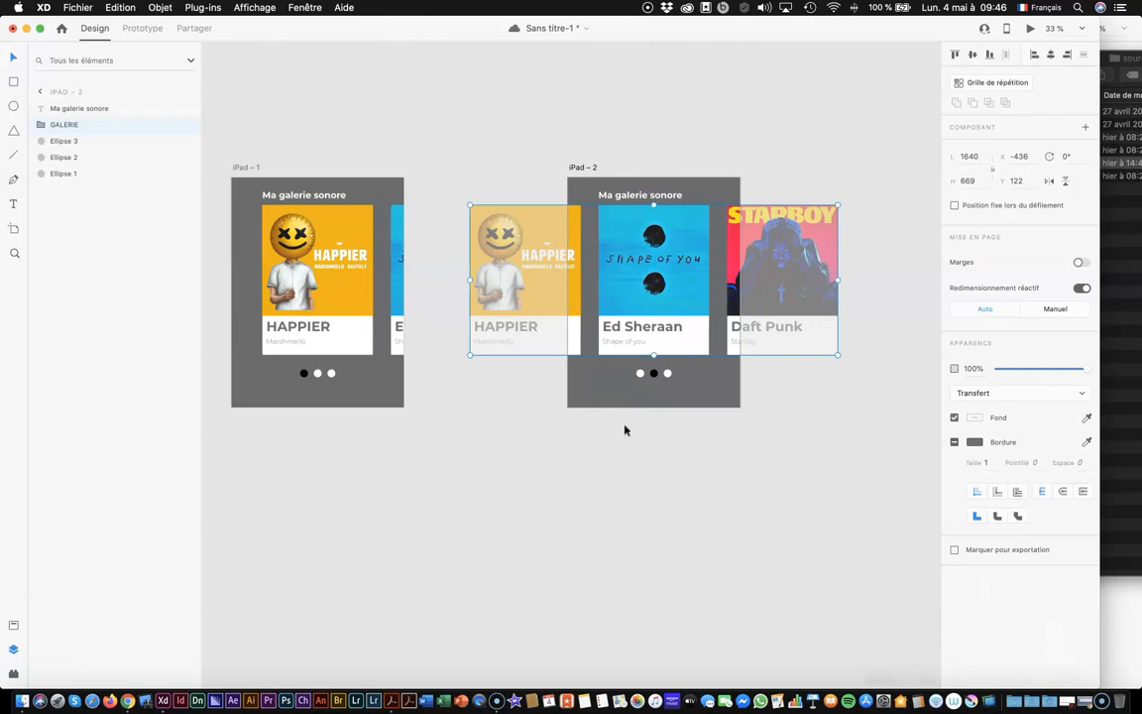
left_click(621, 502)
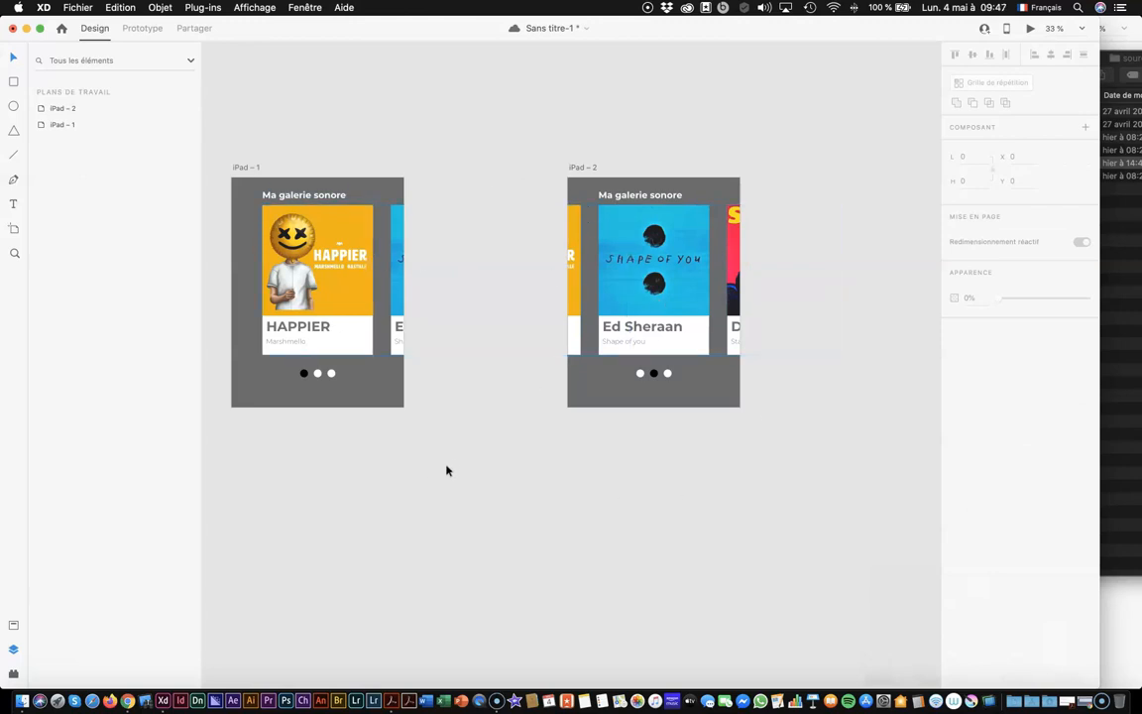
Select the GALERIE group on the iPad – 1 artboard and switch to Prototype mode
left_click(284, 266)
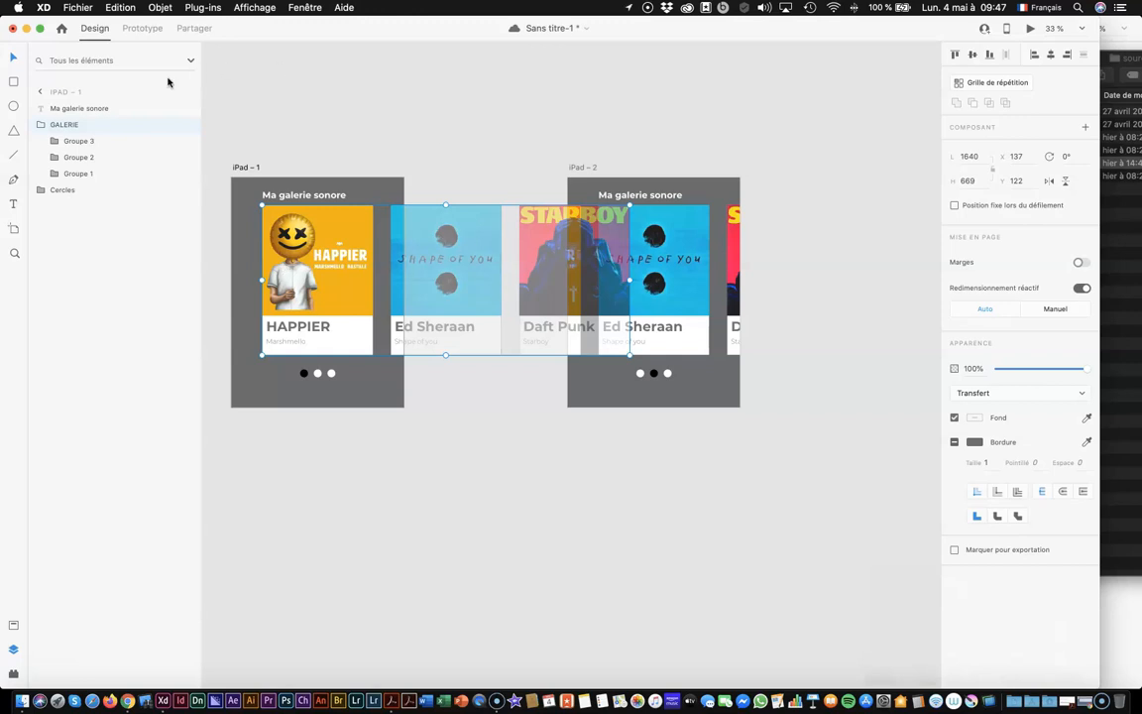
left_click(143, 28)
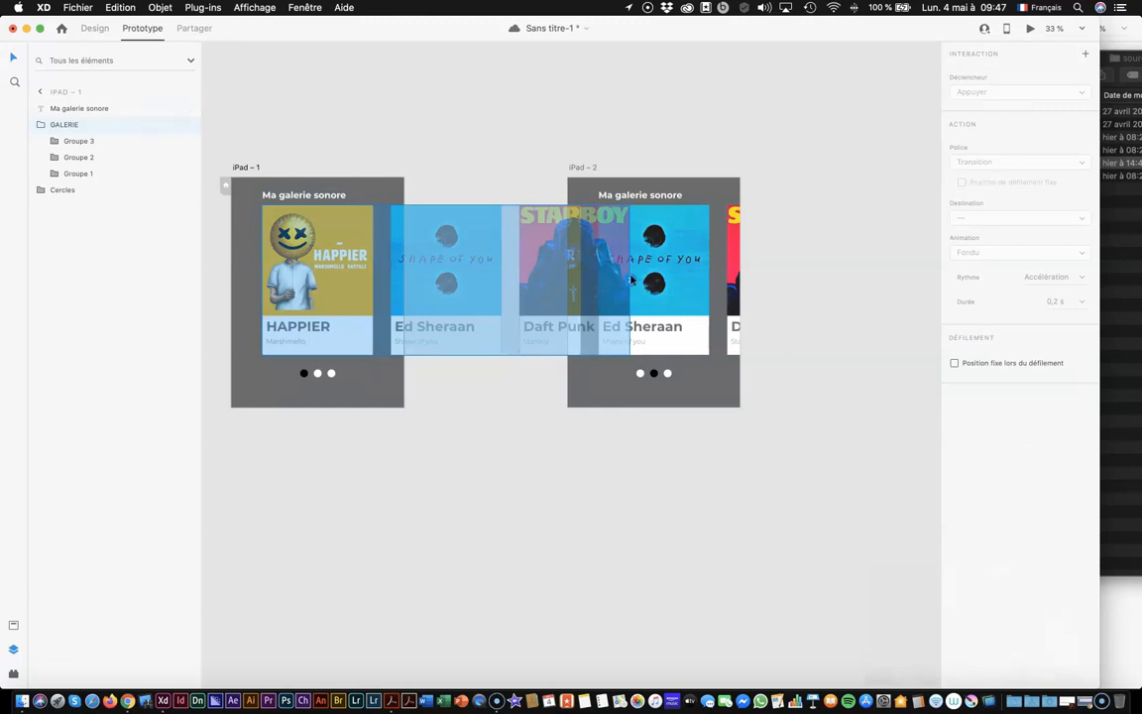
scroll(632, 281, "up", 5)
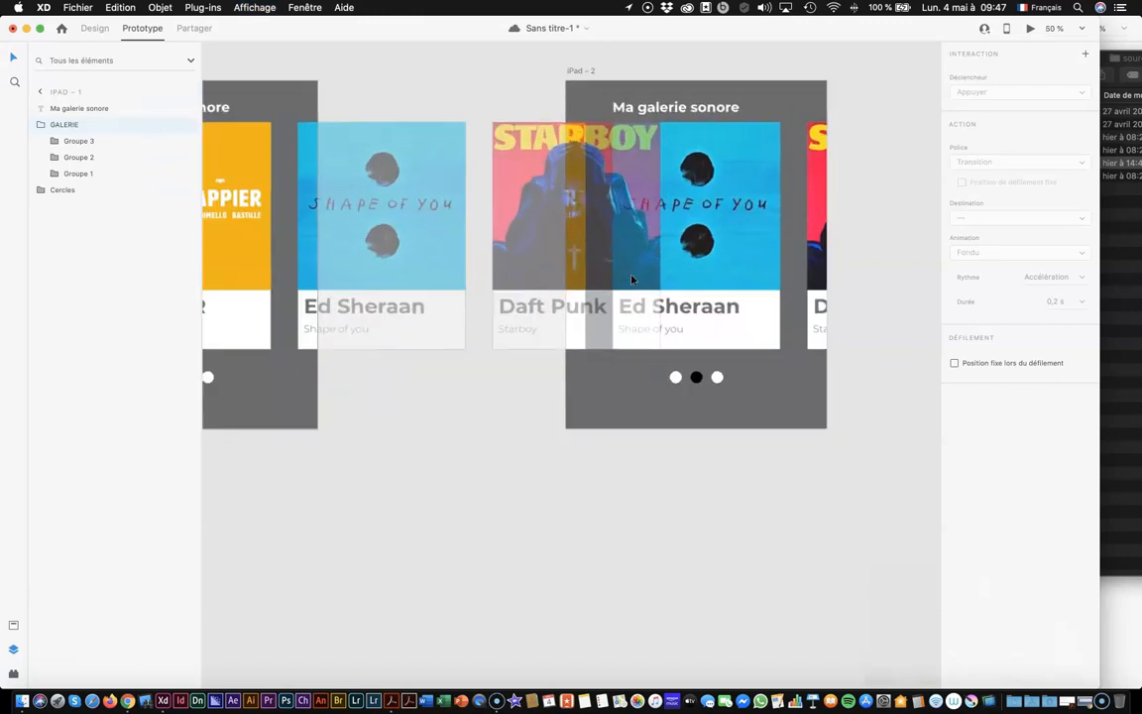
scroll(631, 280, "up", 3)
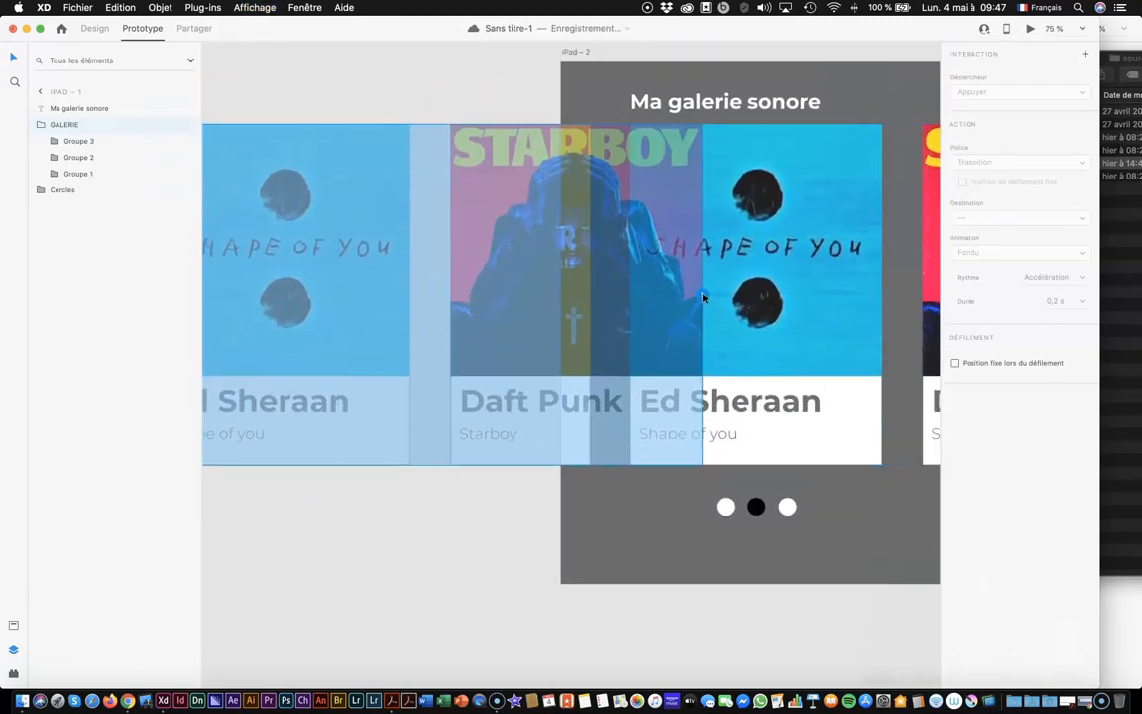
scroll(703, 297, "down", 5)
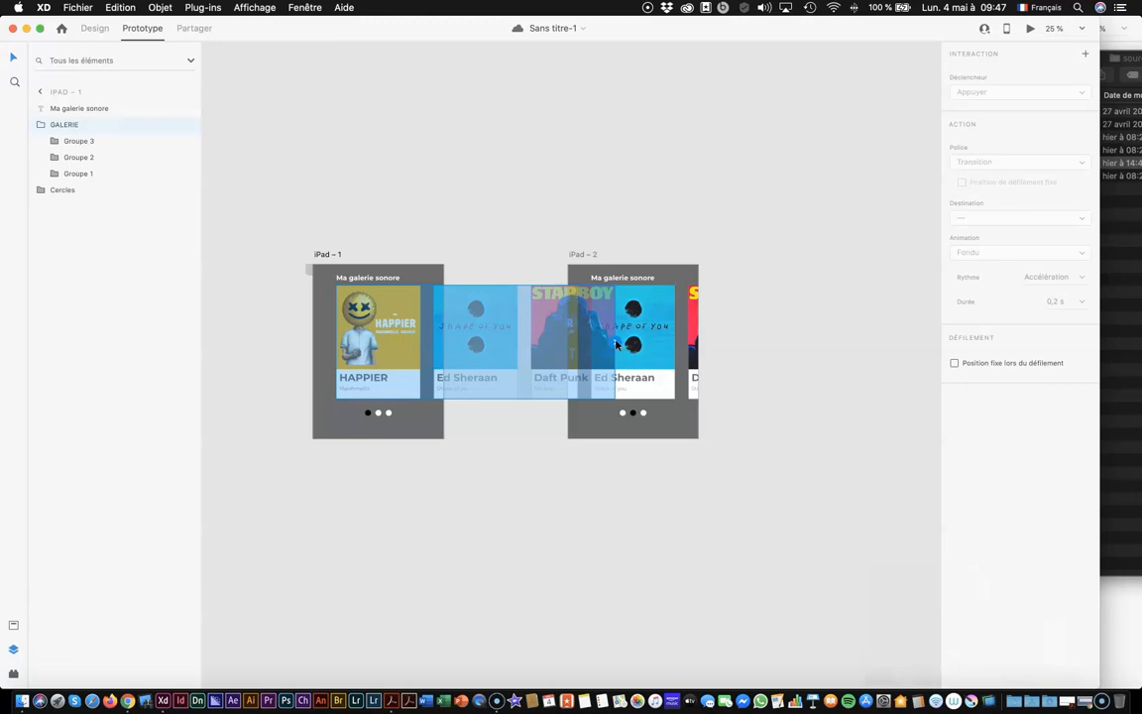
Link the GALERIE group on iPad – 1 to iPad – 2 with a Faire glisser trigger and Animation automatique action
left_click_drag(616, 344, 673, 275)
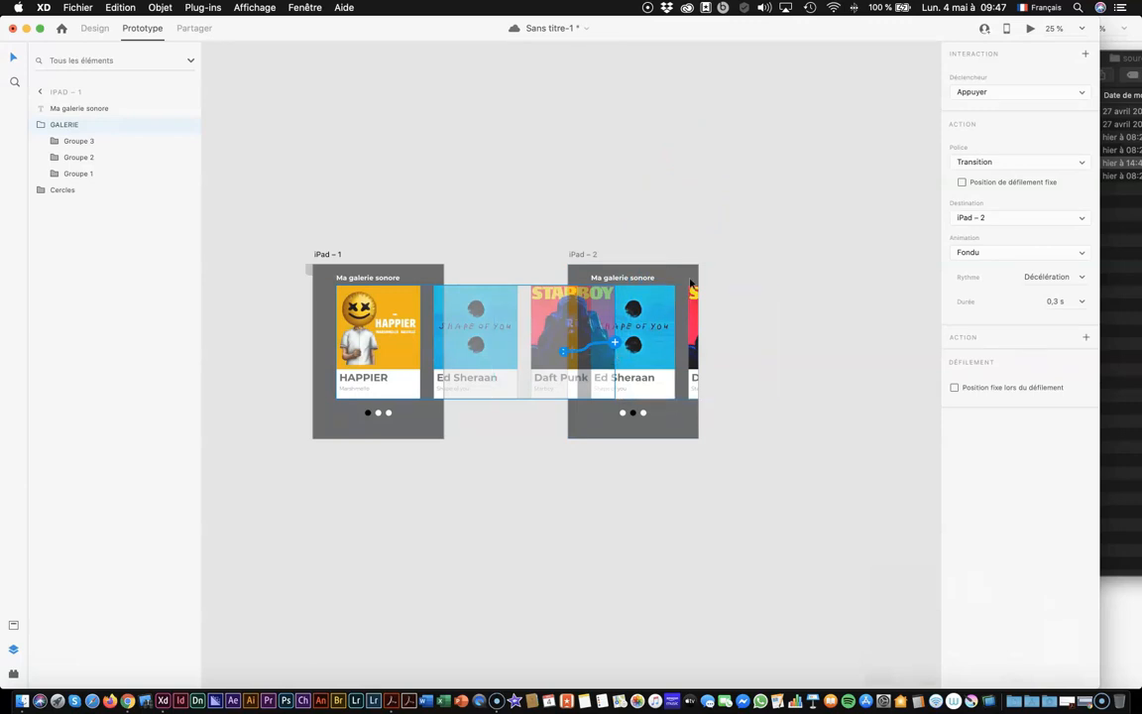
left_click(992, 94)
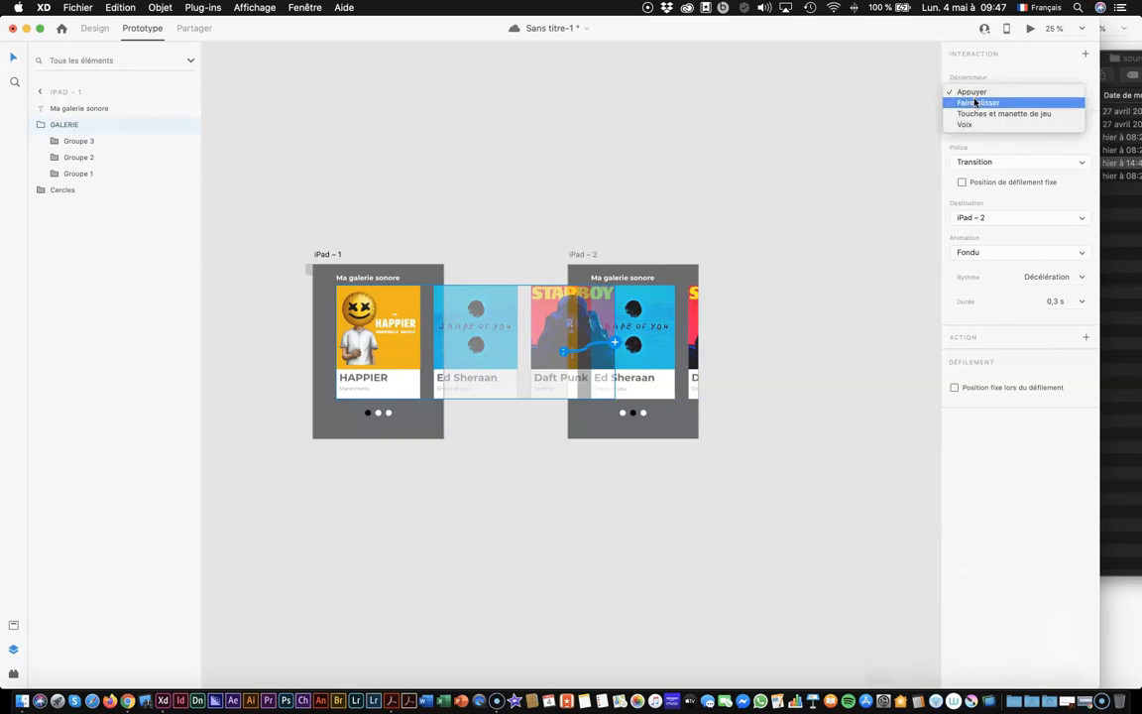
left_click(966, 103)
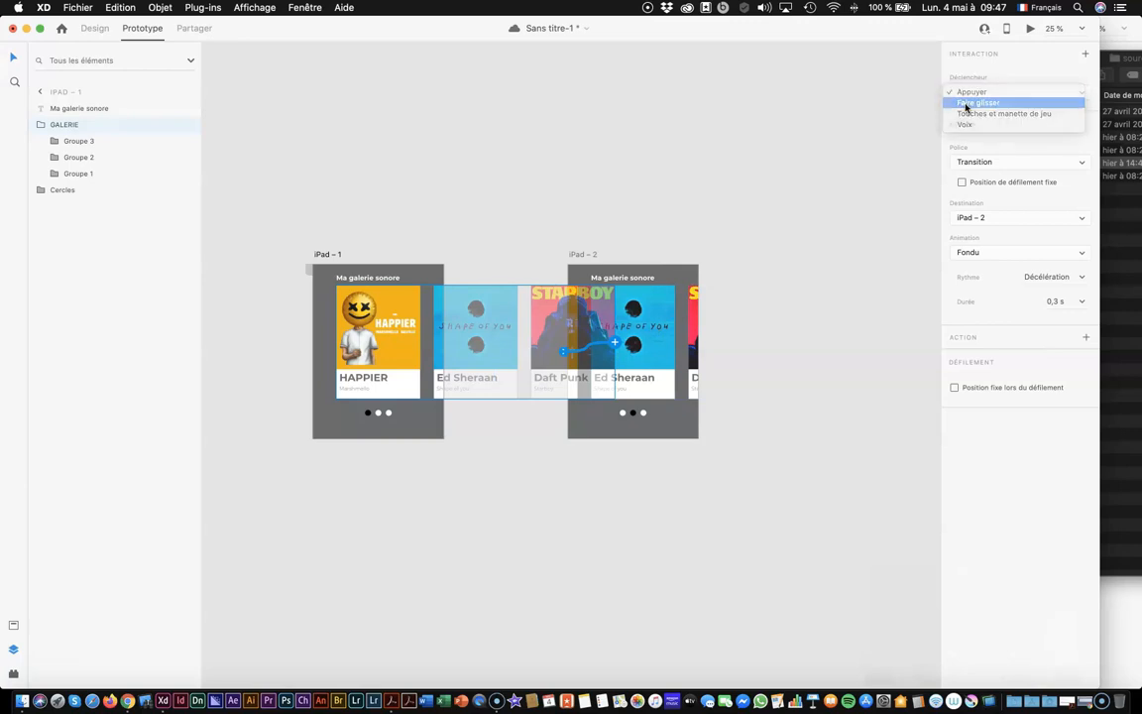
left_click(961, 161)
left_click(962, 162)
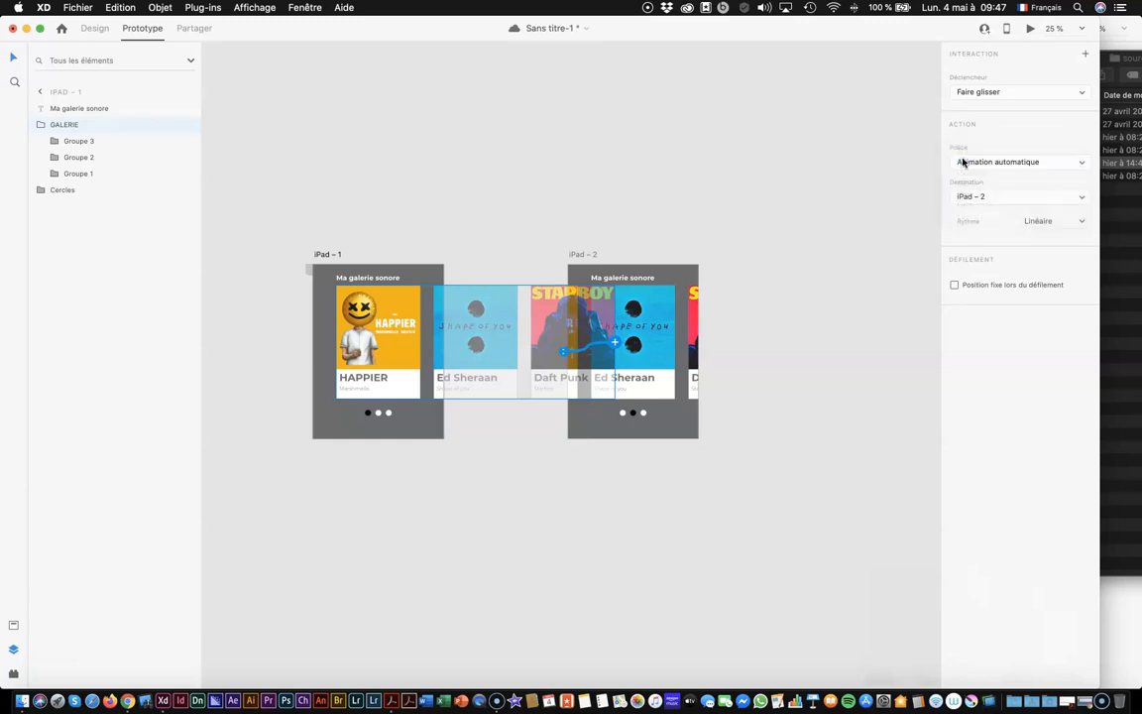
Keep iPad – 2 as the interaction's destination and Linéaire as its easing, then deselect the group
left_click(970, 196)
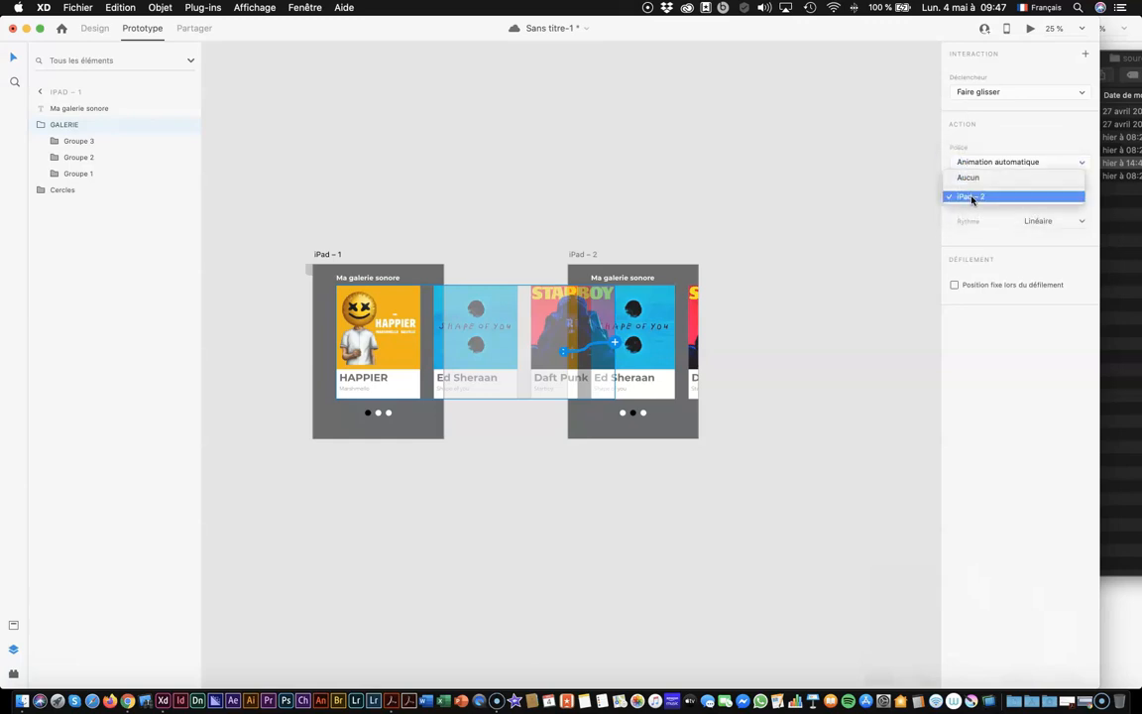
left_click(972, 197)
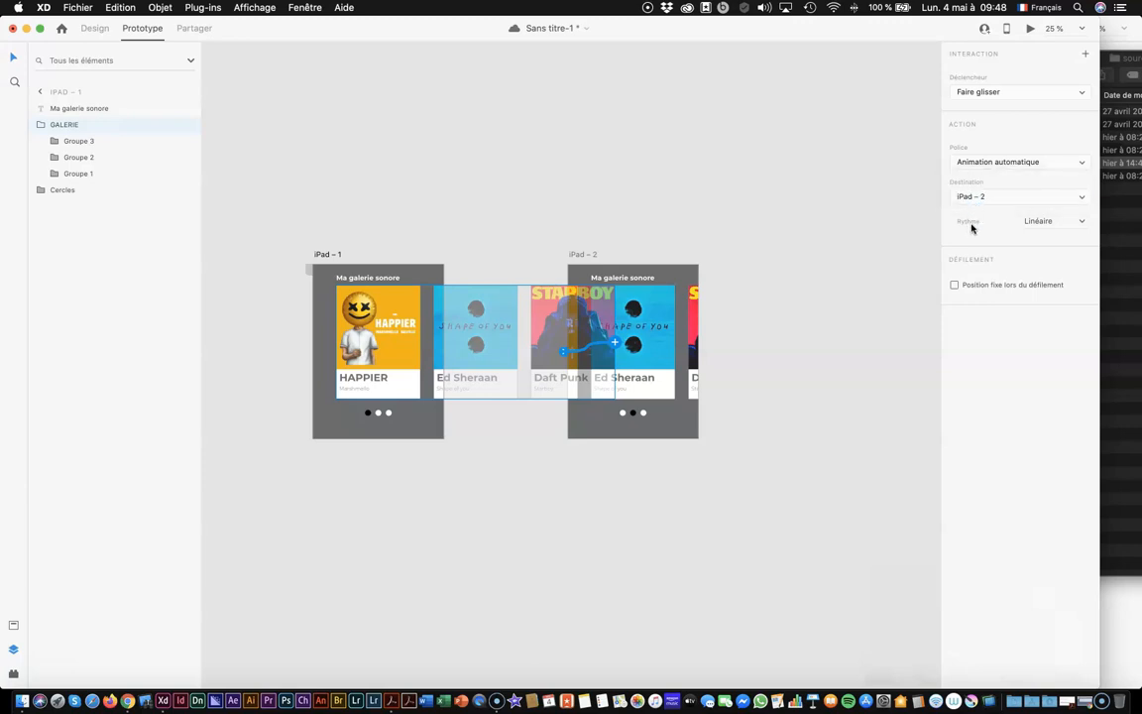
left_click(1035, 220)
left_click(1035, 220)
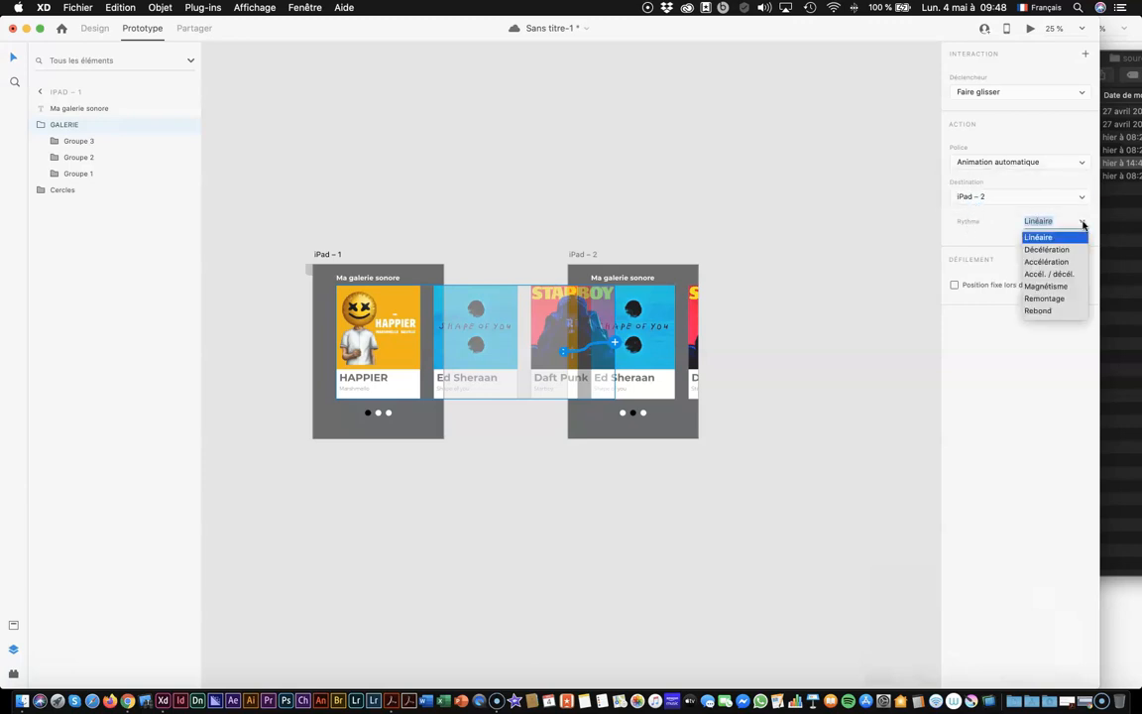
left_click(1067, 238)
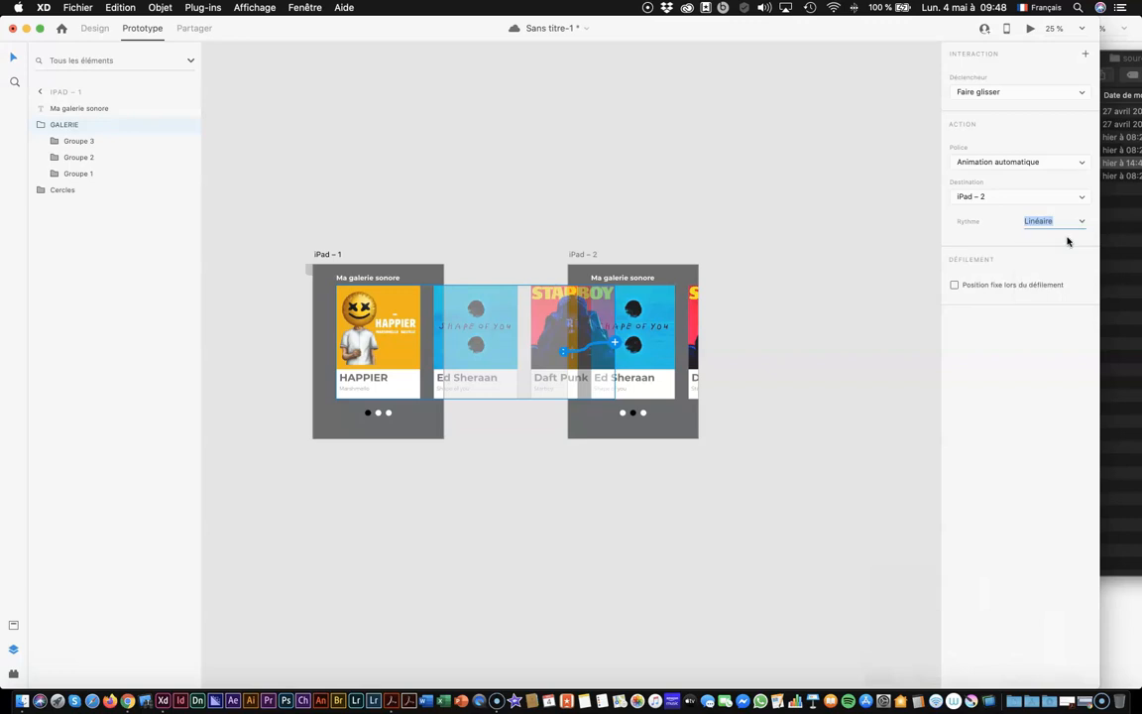
left_click(790, 452)
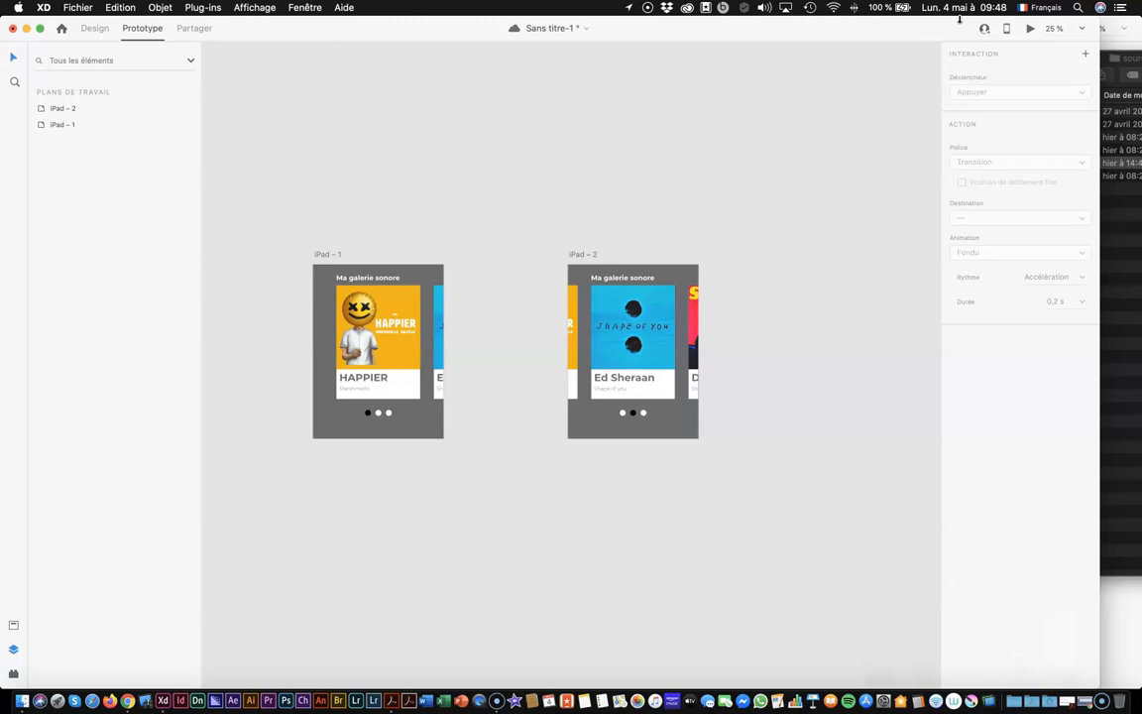
Preview the prototype from iPad – 1, swipe the gallery from HAPPIER to the Shape of you card, and close the preview
left_click(1030, 30)
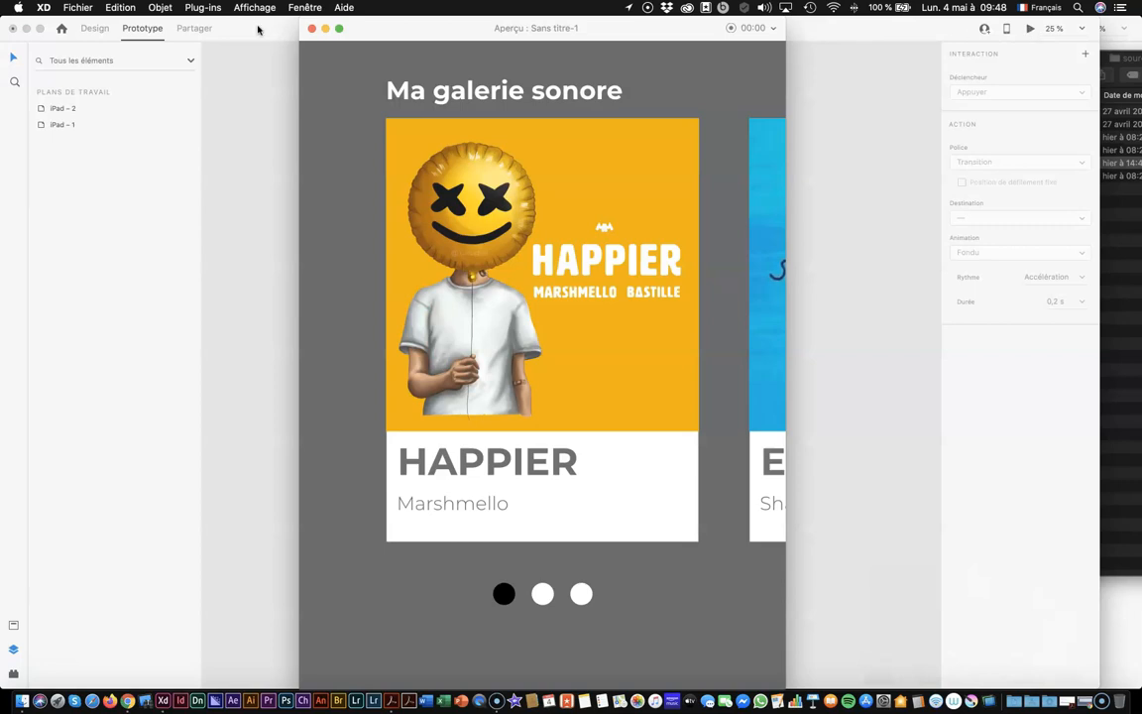
left_click_drag(307, 29, 390, 51)
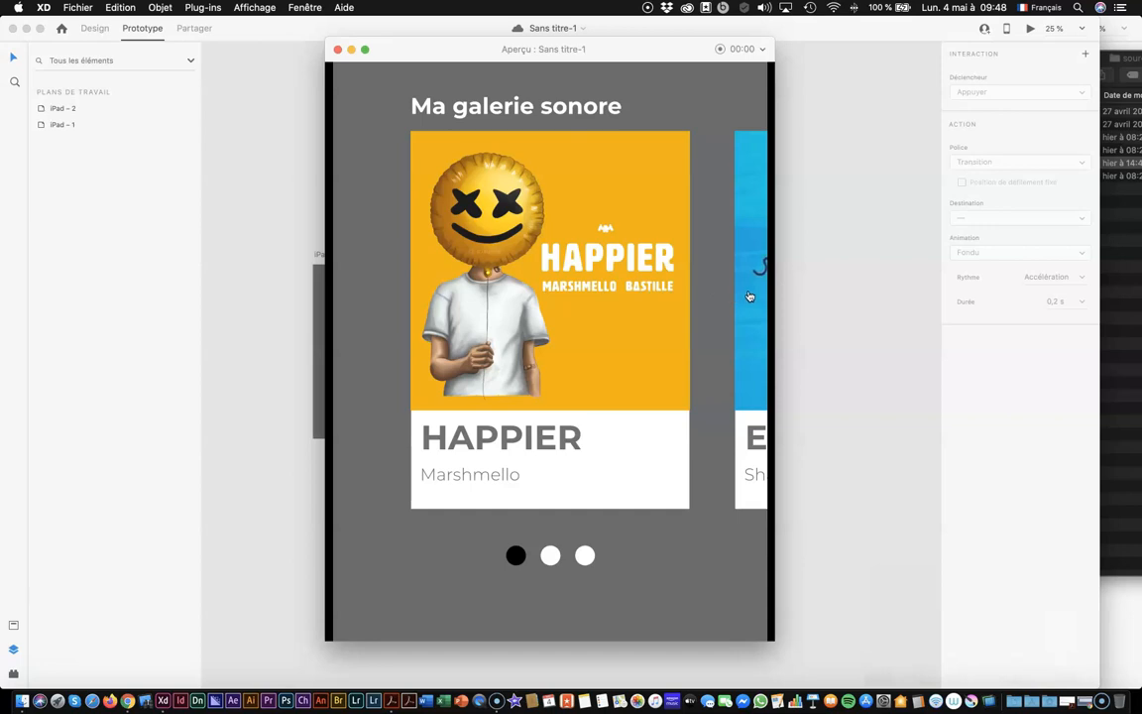
left_click_drag(749, 298, 417, 285)
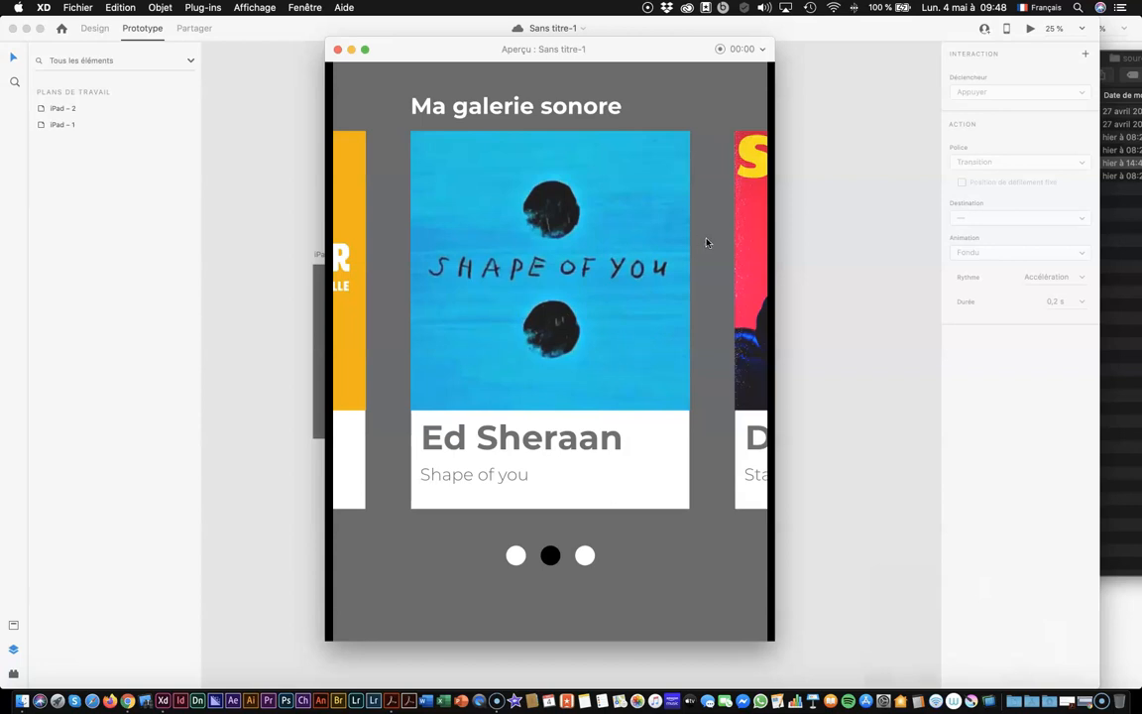
left_click(337, 50)
Link the GALERIE group on iPad – 2 back to iPad – 1 using Faire glisser and Animation automatique
left_click(668, 382)
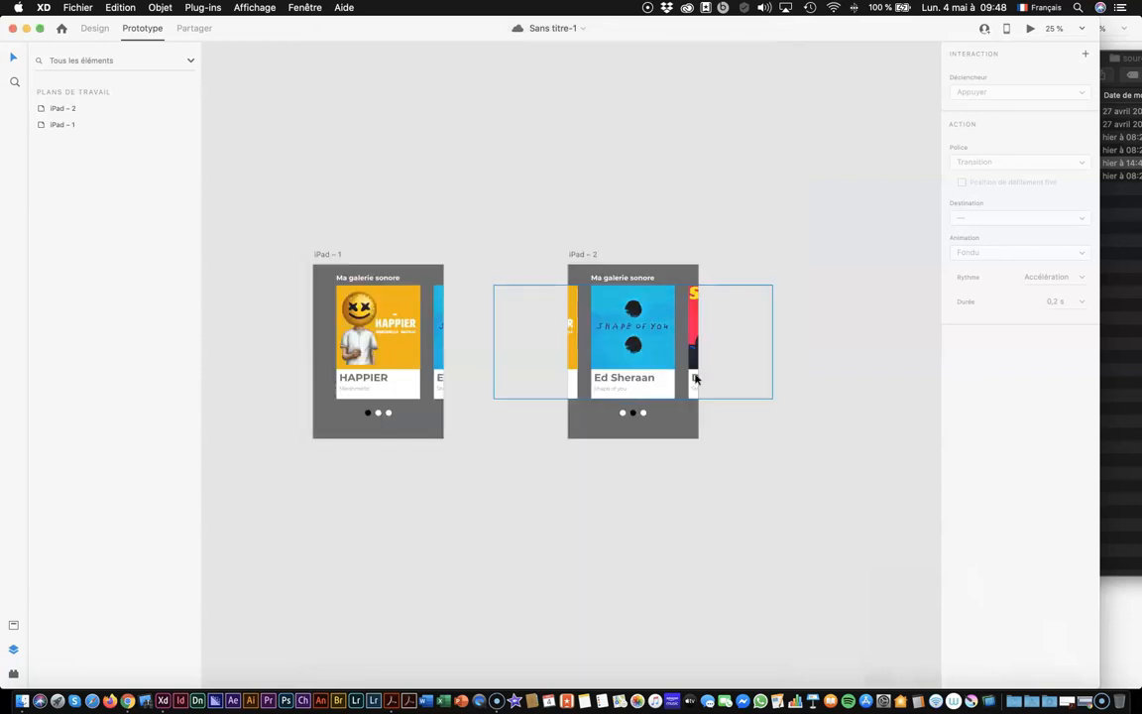
left_click_drag(774, 344, 429, 424)
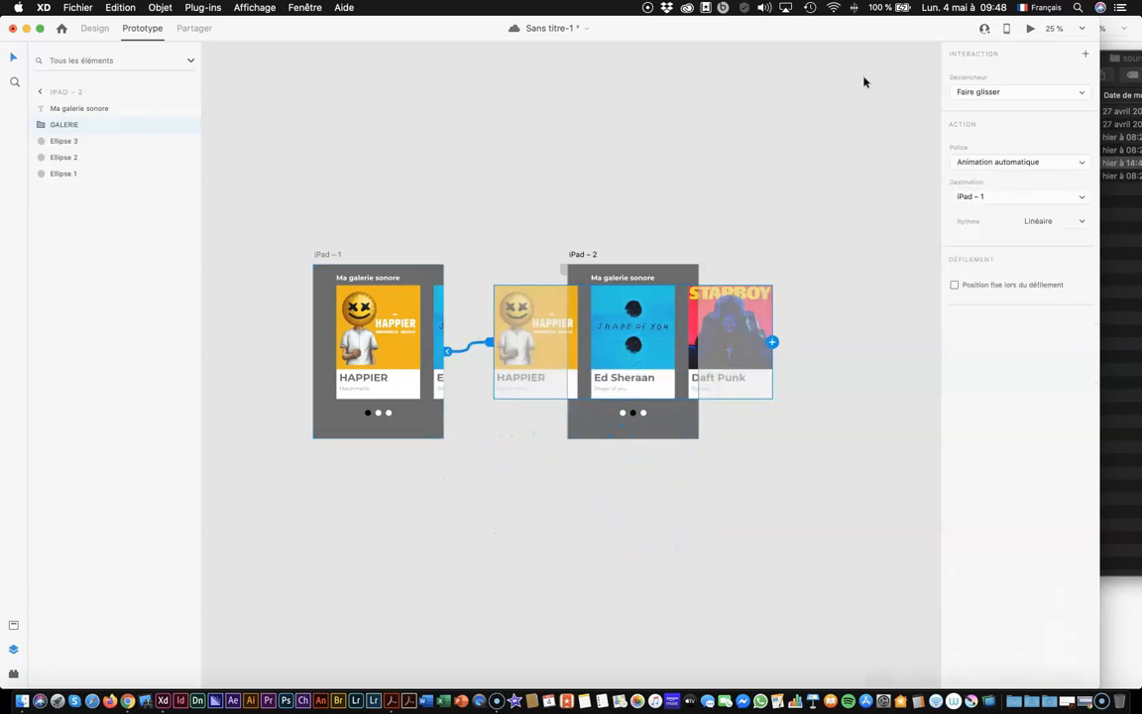
left_click(986, 92)
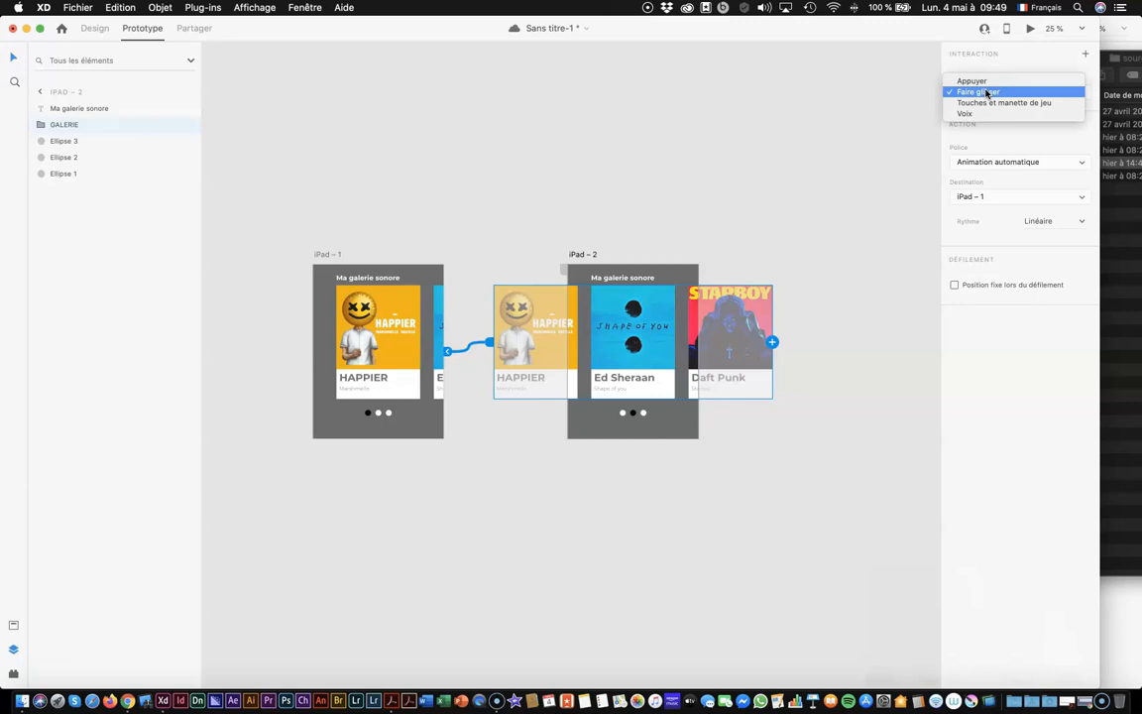
left_click(986, 92)
left_click(999, 163)
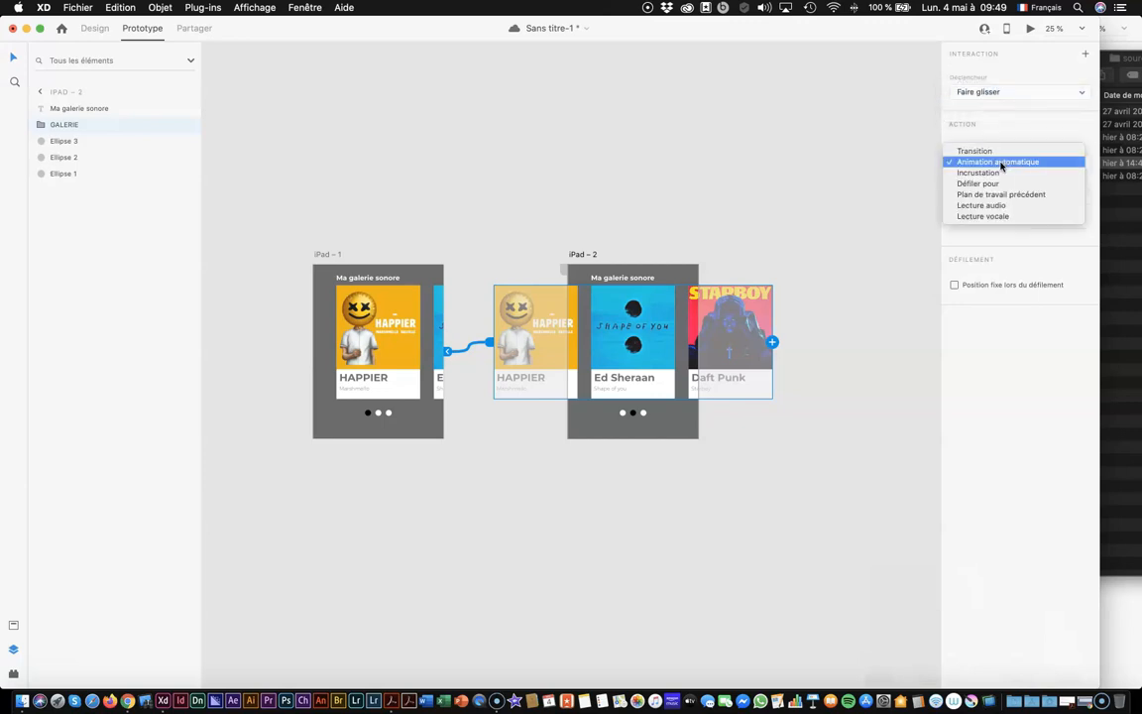
left_click(1001, 163)
left_click(994, 193)
left_click(994, 196)
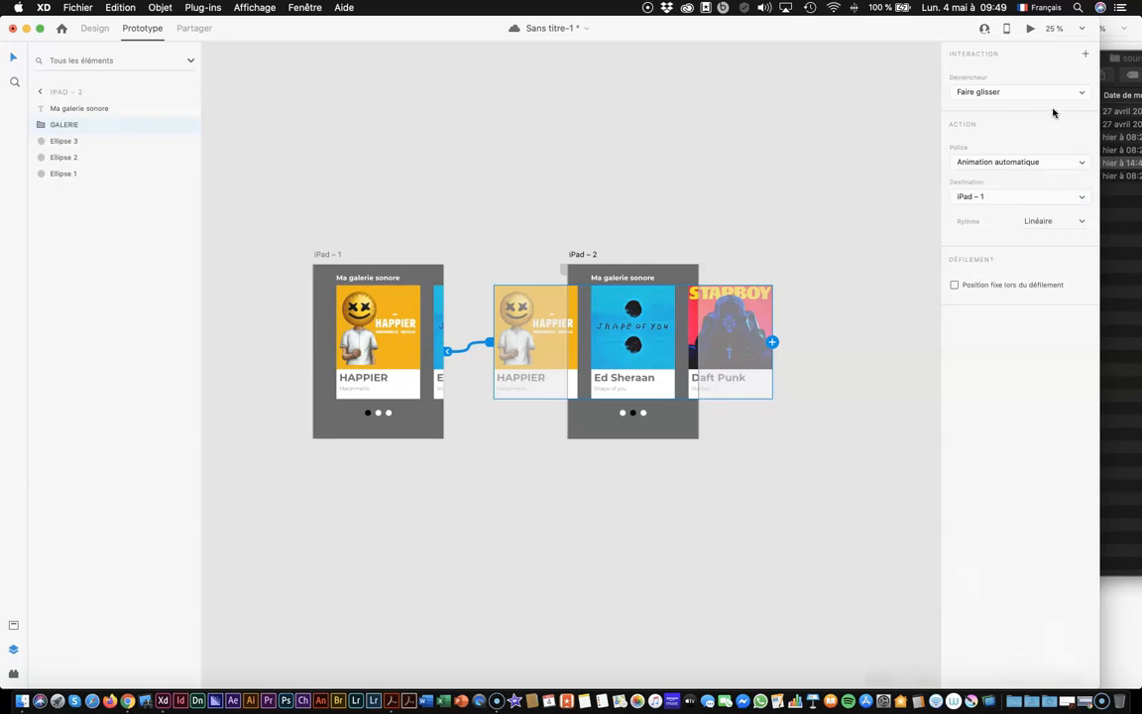
Preview the prototype from iPad – 2 to test swiping back towards the HAPPIER card, and close the preview
left_click(1029, 30)
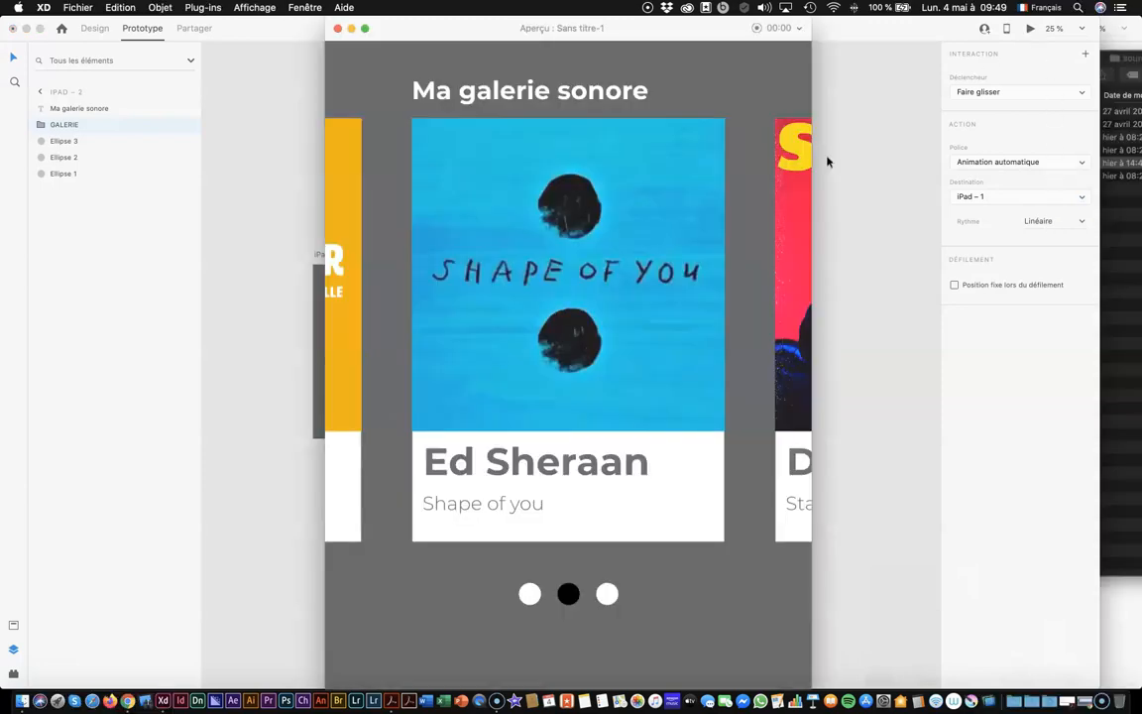
left_click_drag(407, 372, 428, 353)
left_click(336, 30)
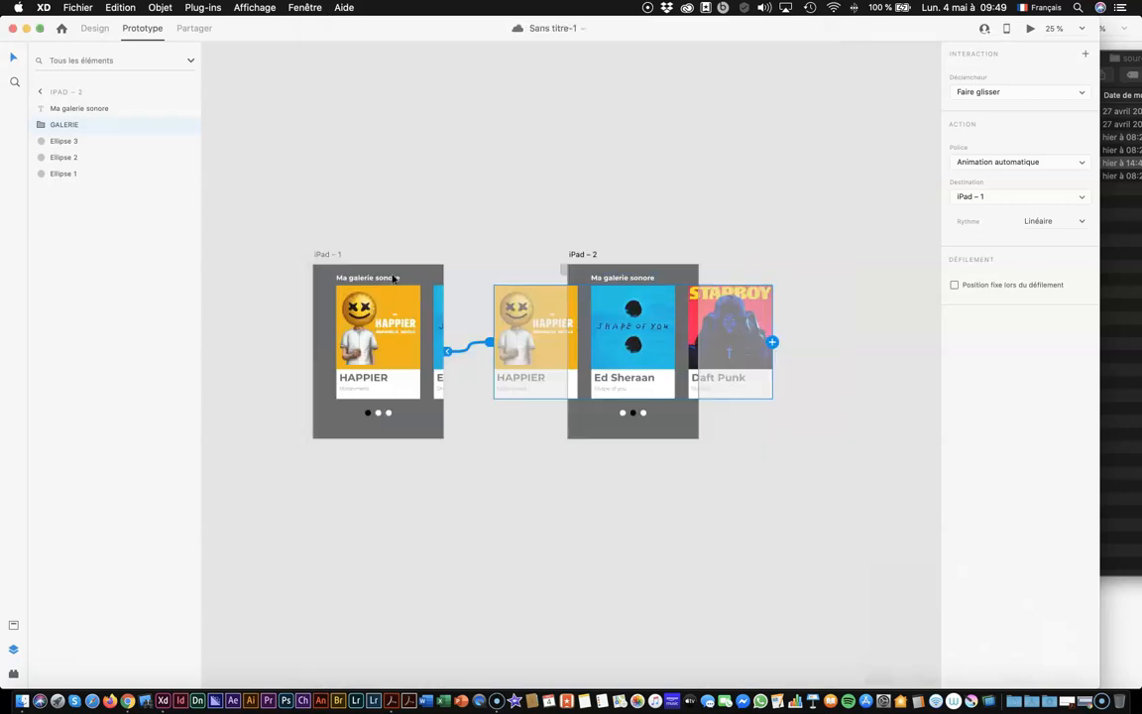
Preview the prototype from iPad – 1 with nothing selected and swipe back and forth between the HAPPIER and Shape of you cards
left_click(480, 537)
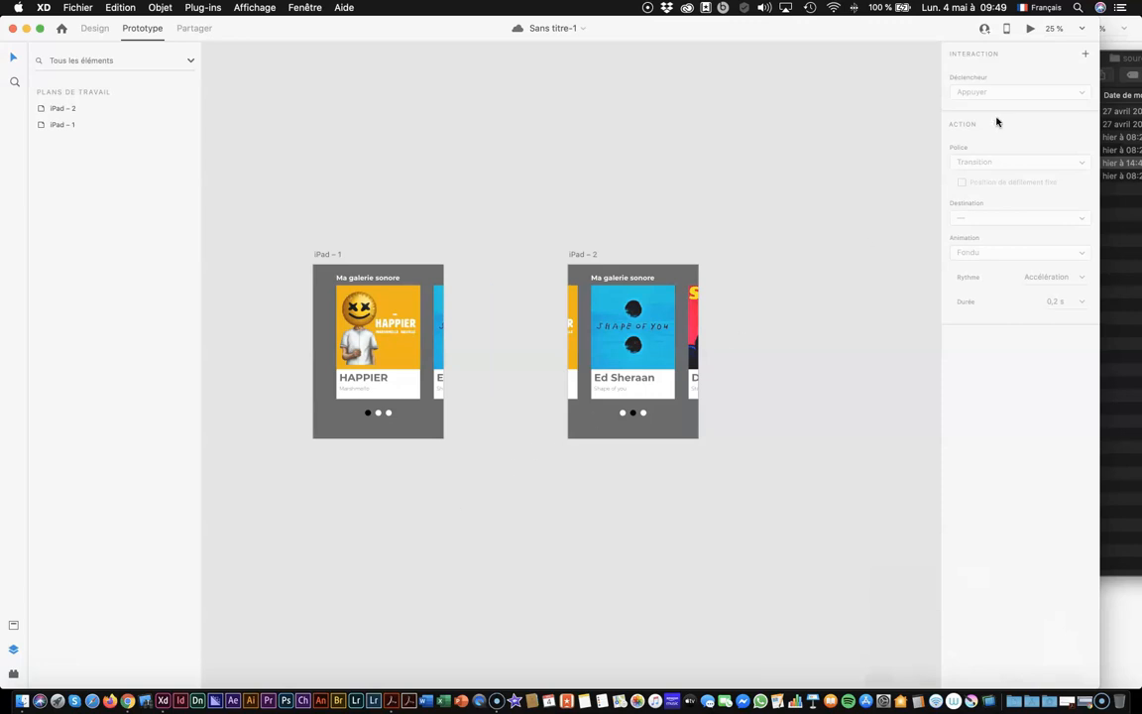
left_click(1029, 28)
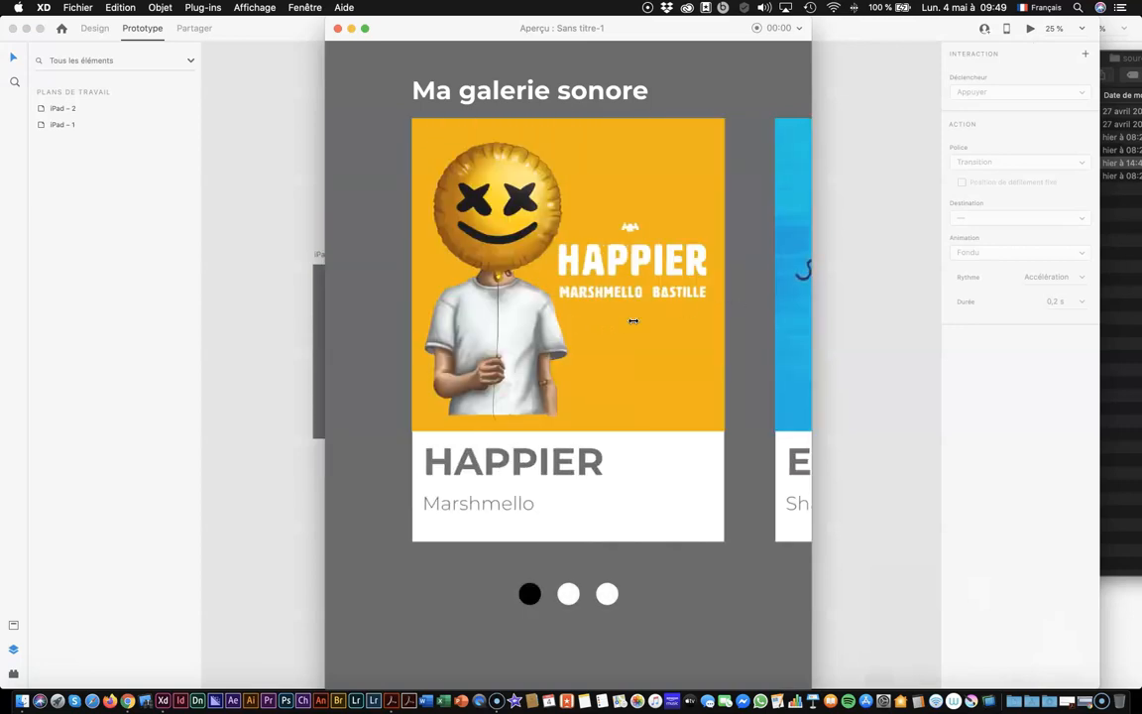
left_click_drag(617, 337, 344, 321)
left_click_drag(474, 325, 713, 306)
left_click_drag(555, 242, 324, 68)
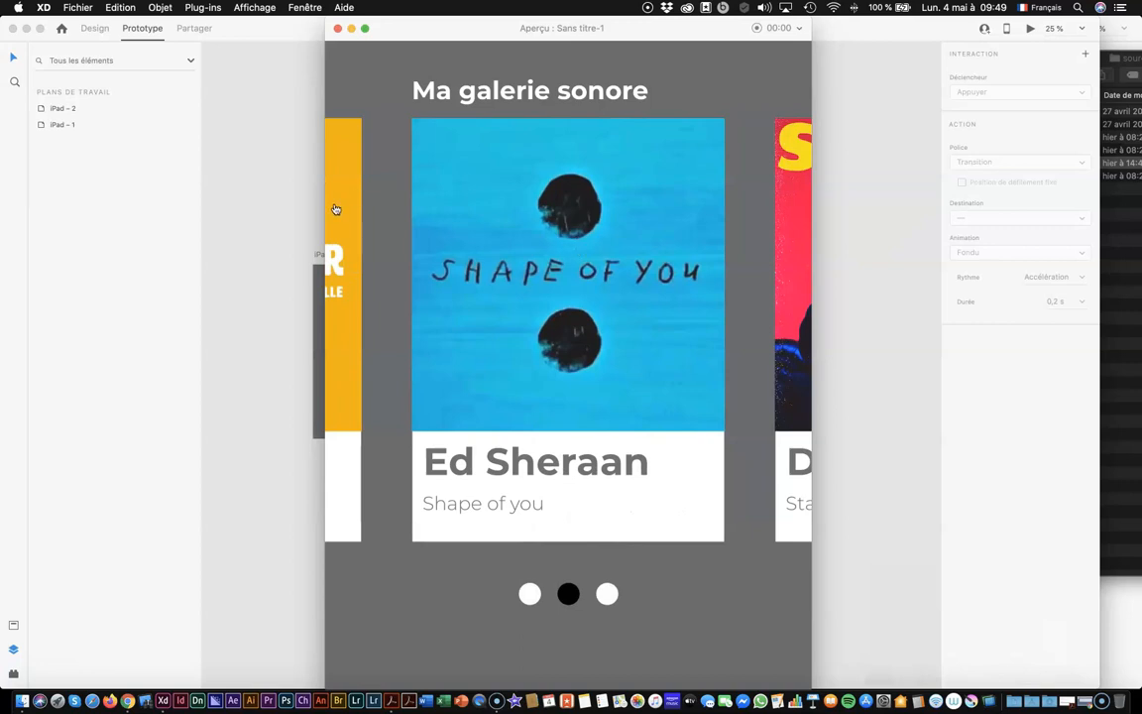
left_click(347, 28)
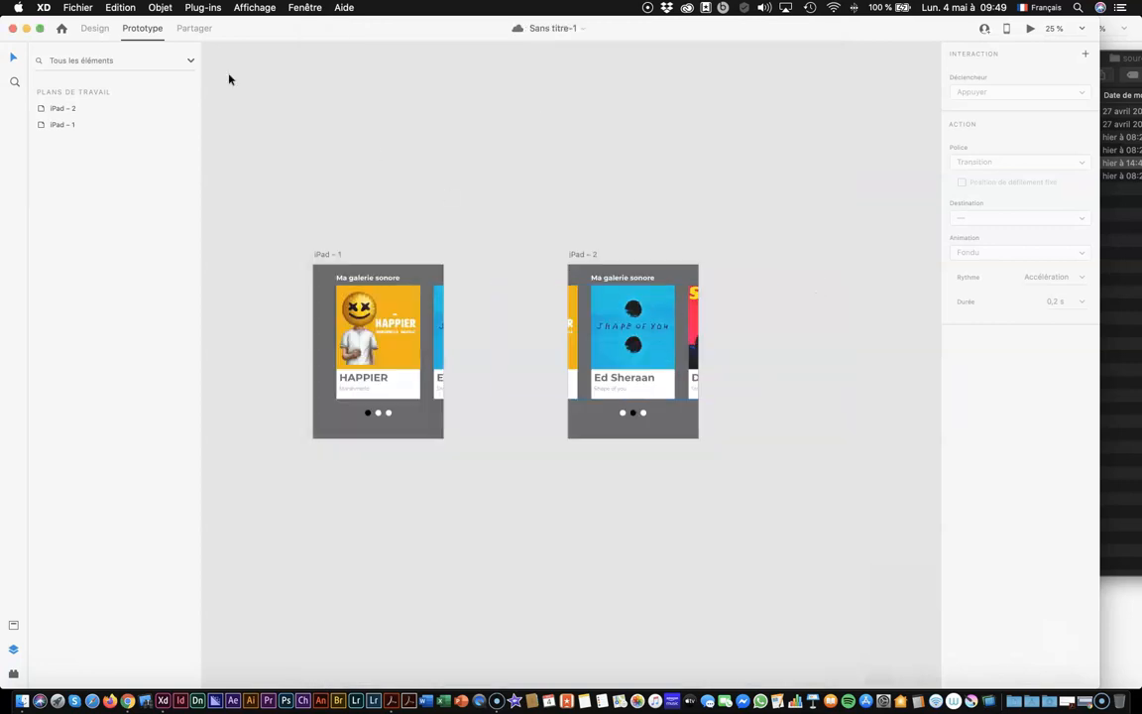
In Design mode, scale the HAPPIER card inside the GALERIE group on iPad – 2 down from its centre to about 290 × 393
left_click(95, 30)
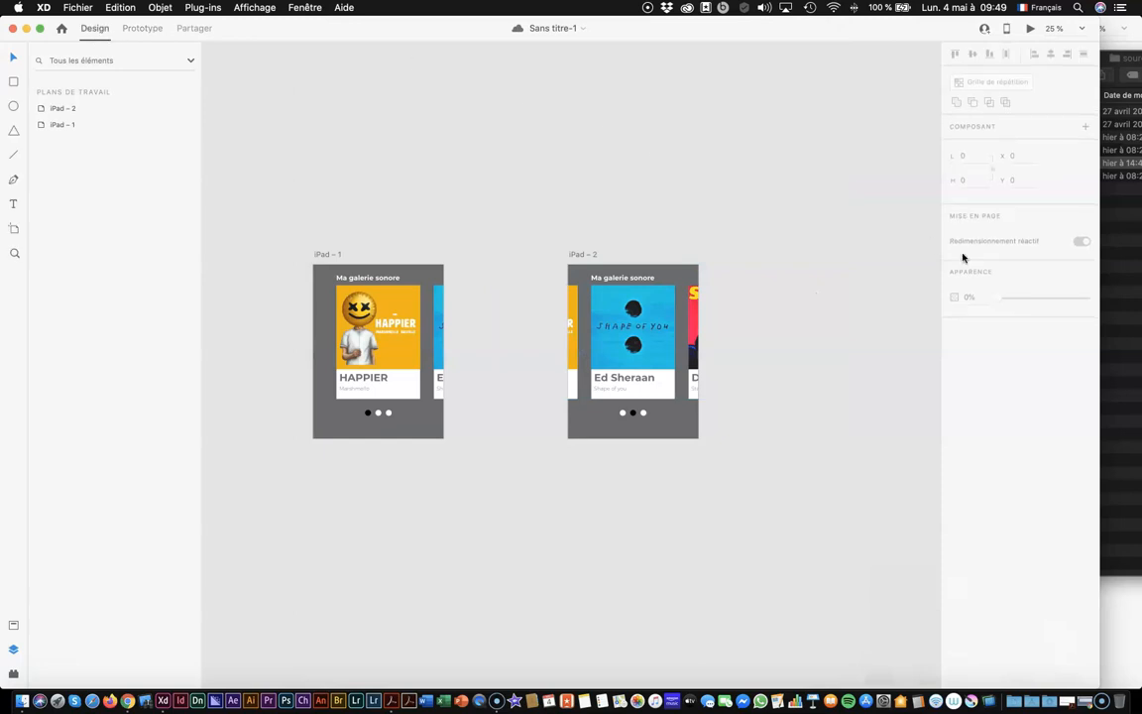
left_click(679, 337)
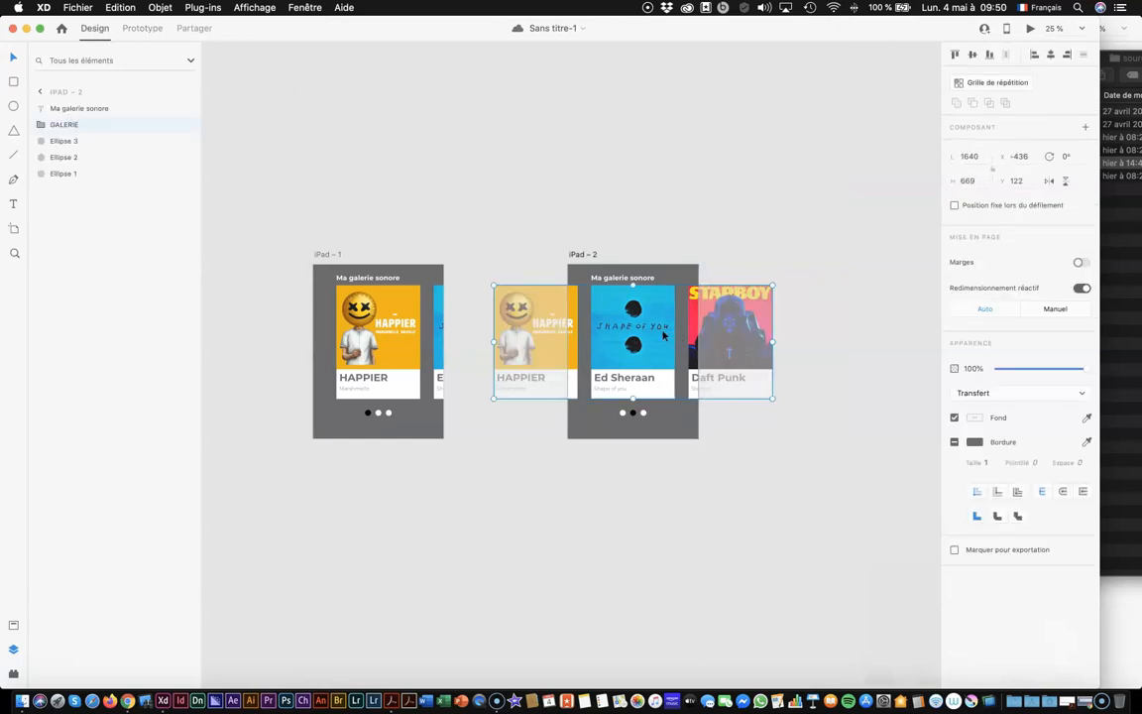
double_click(542, 343)
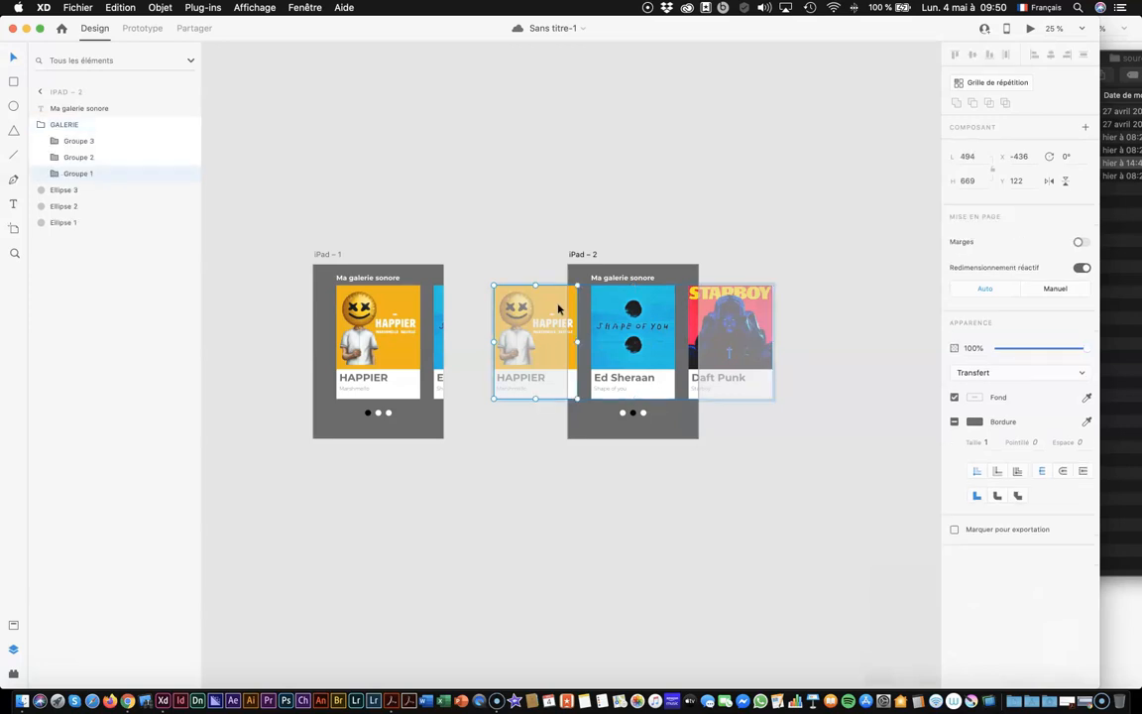
left_click(745, 371)
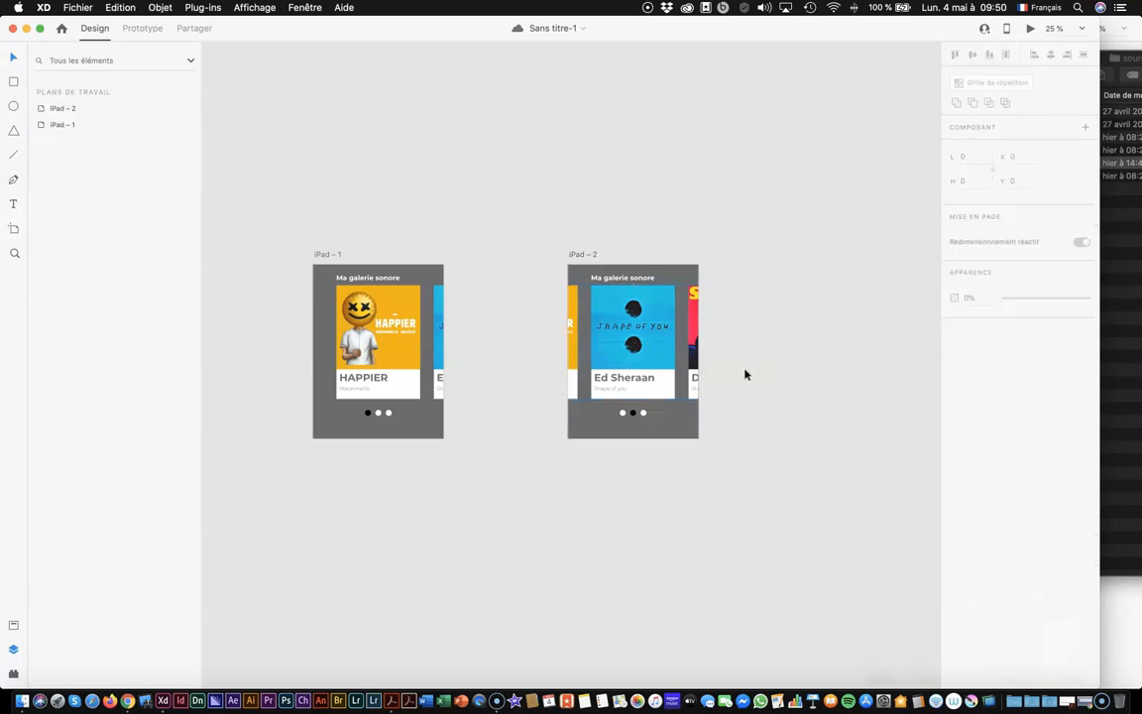
left_click(667, 368)
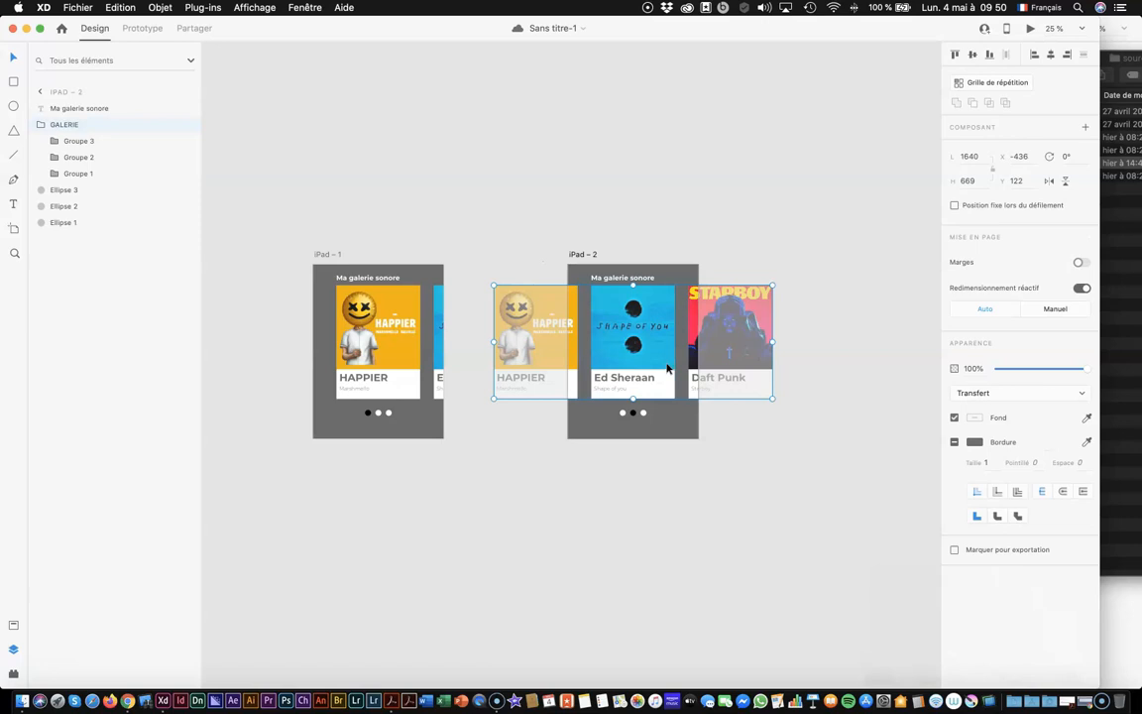
double_click(531, 351)
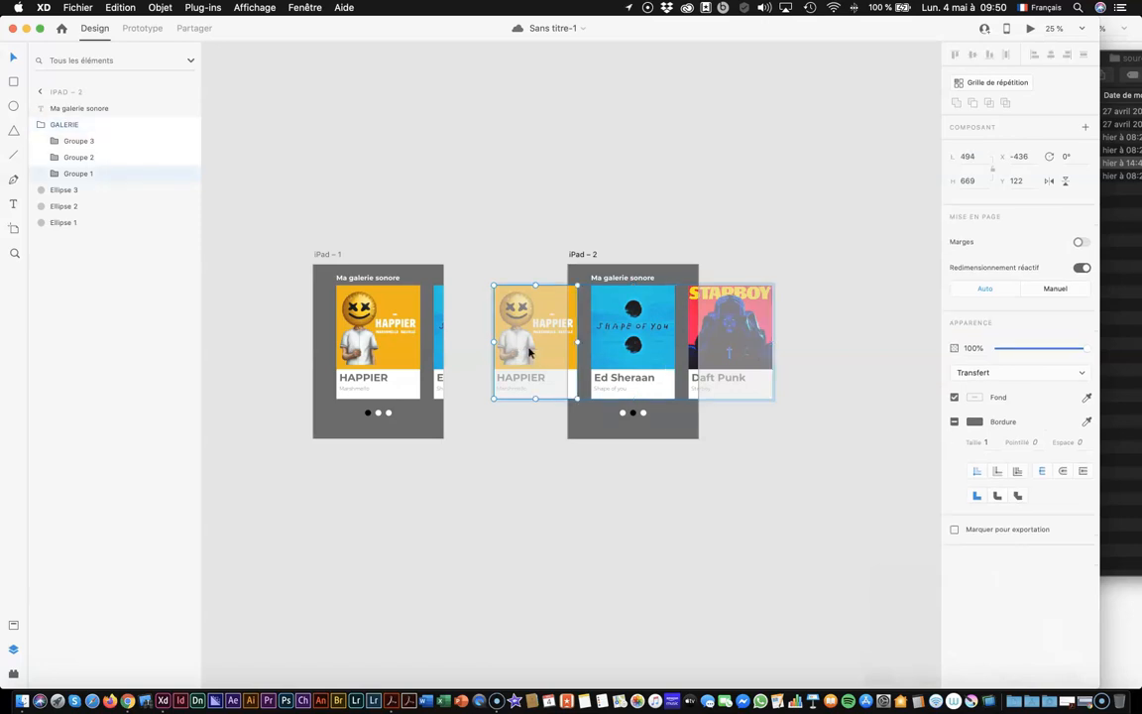
left_click(79, 156)
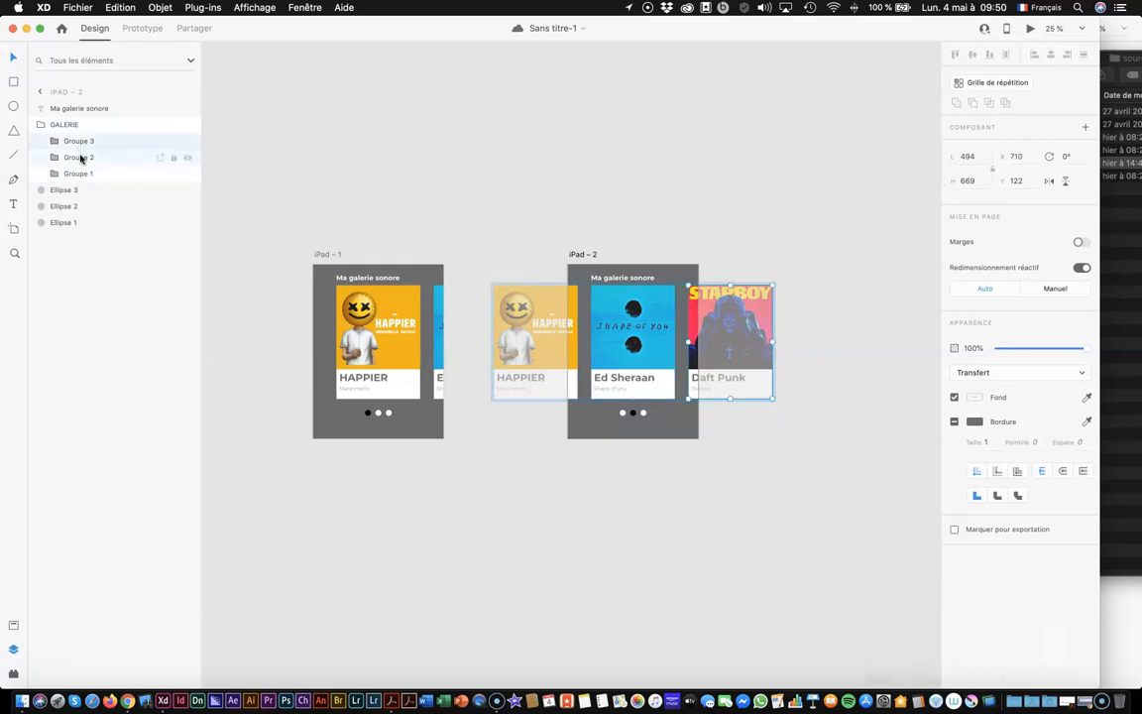
left_click(82, 172)
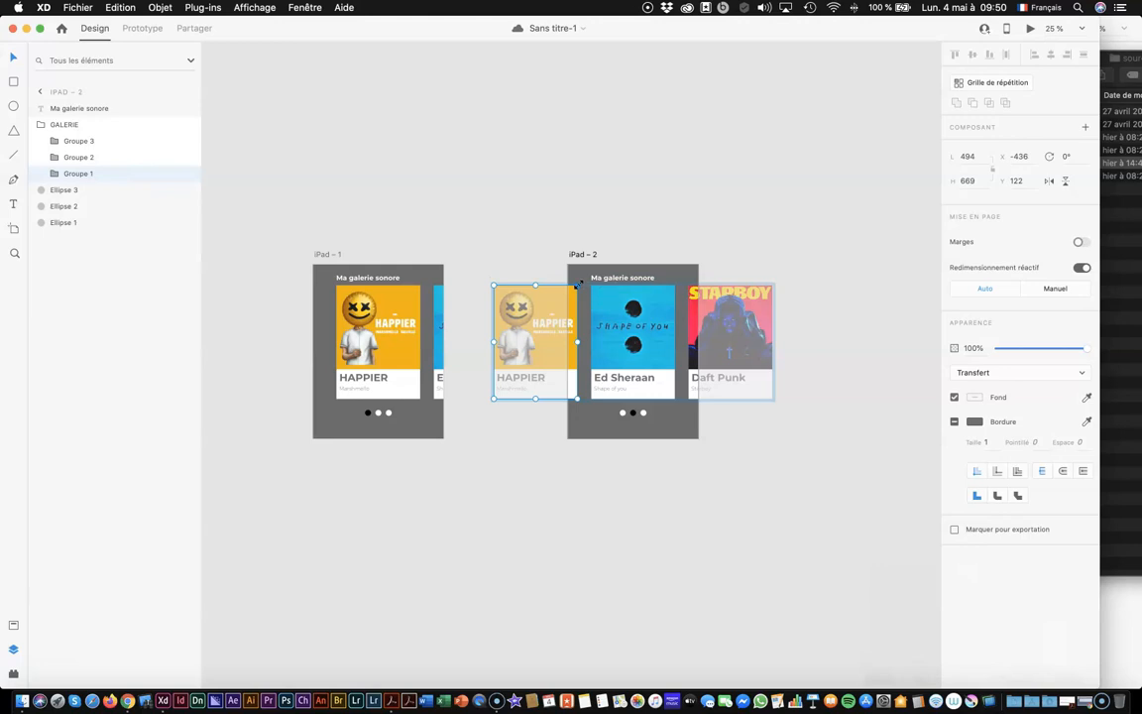
key("alt")
left_click_drag(578, 284, 568, 288)
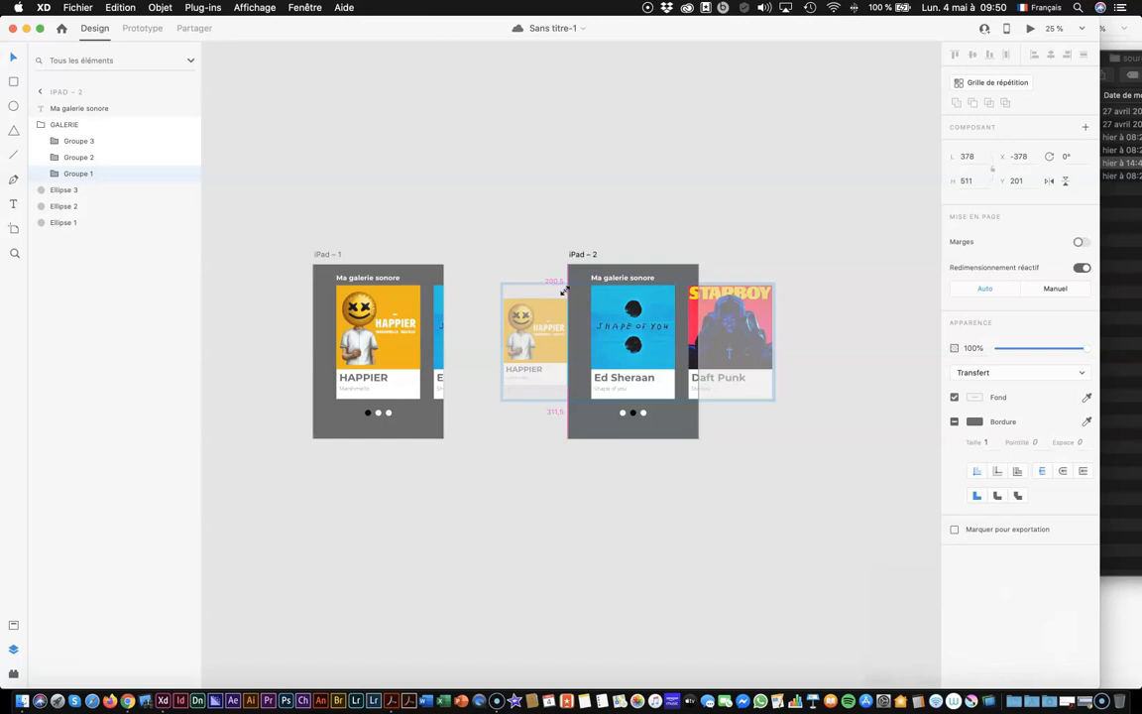
left_click_drag(563, 289, 560, 294)
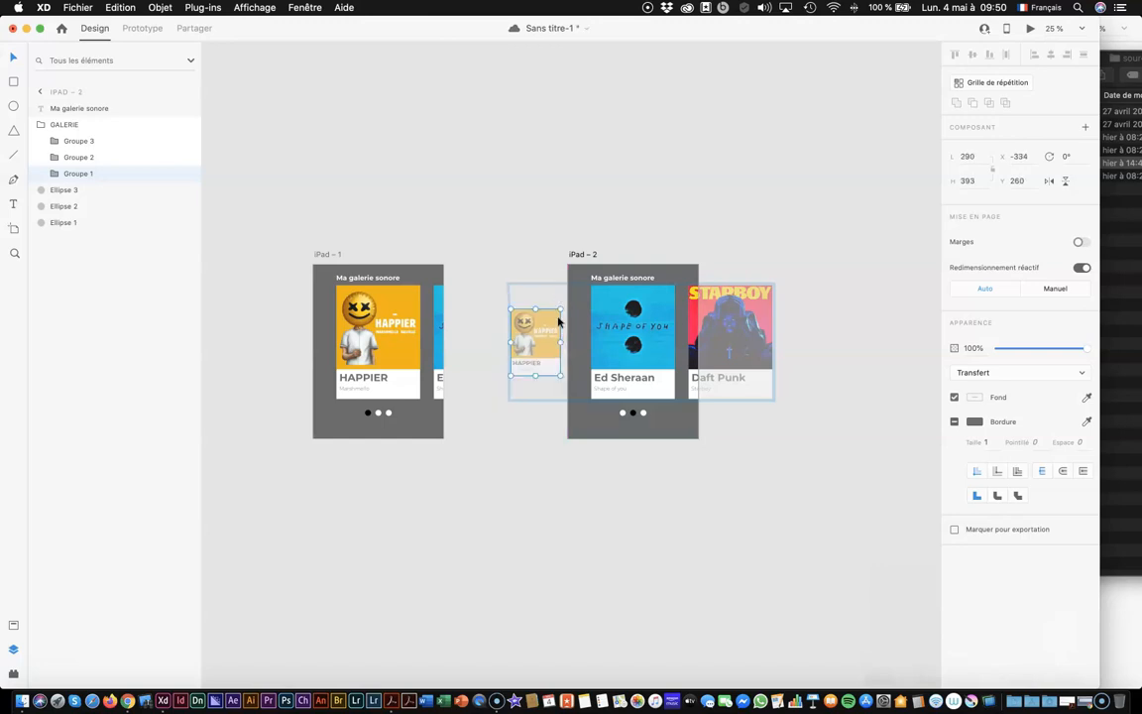
Move the shrunken HAPPIER card against the outer left edge of iPad – 2 at X -290 and set its opacity to 0%
left_click_drag(548, 369, 556, 372)
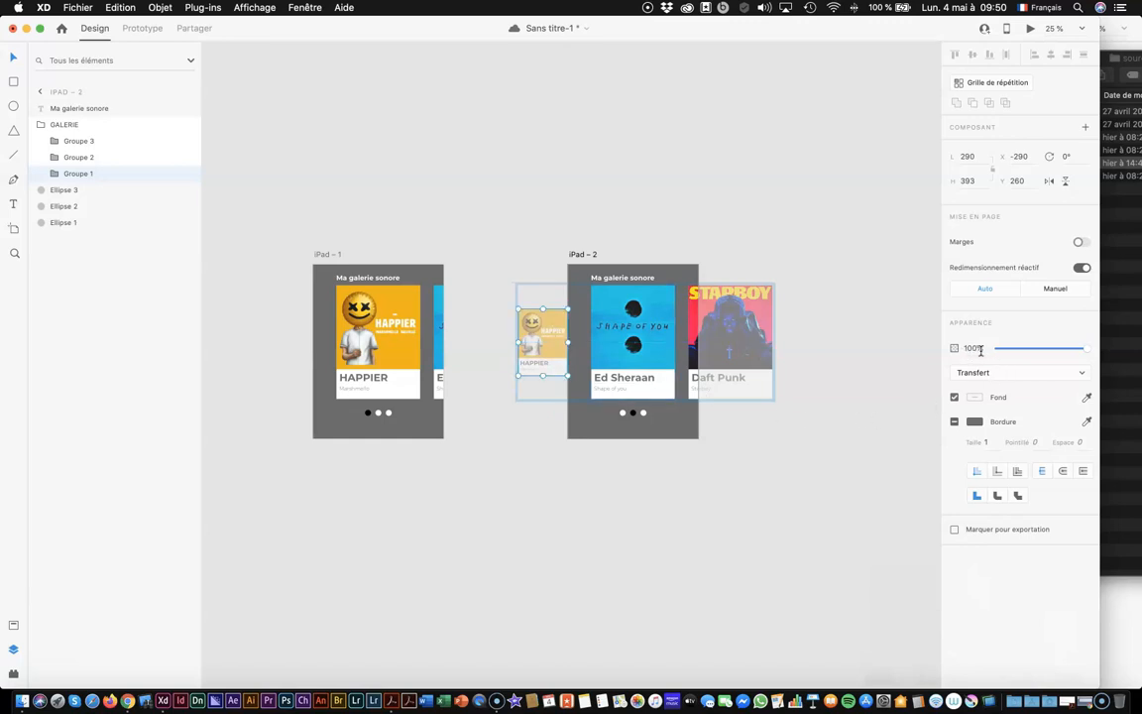
left_click_drag(1089, 350, 965, 363)
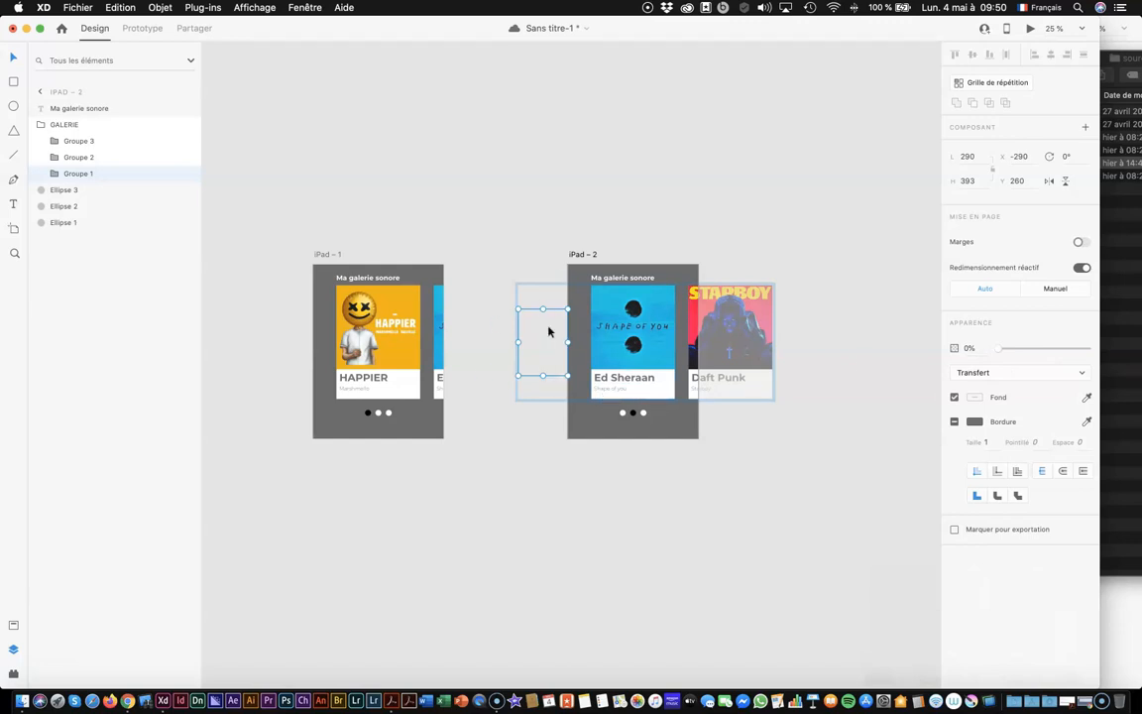
Preview the prototype from iPad – 1, swipe from the HAPPIER card to the Shape of you card, and close the preview
left_click(329, 255)
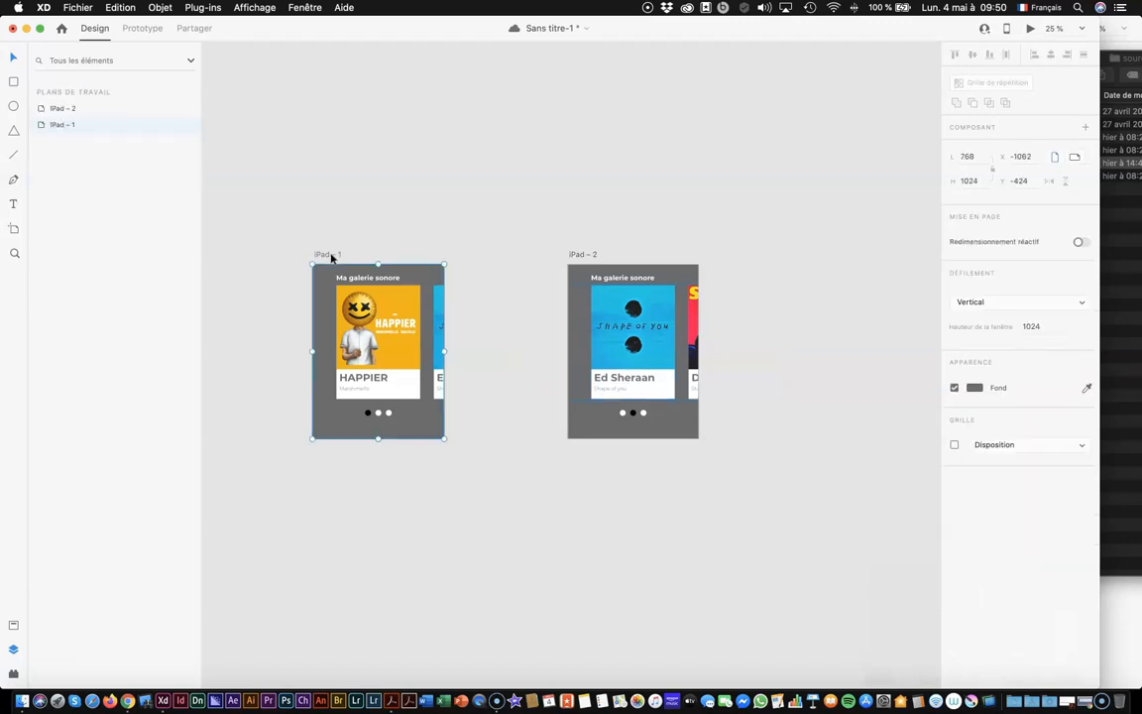
left_click(1030, 29)
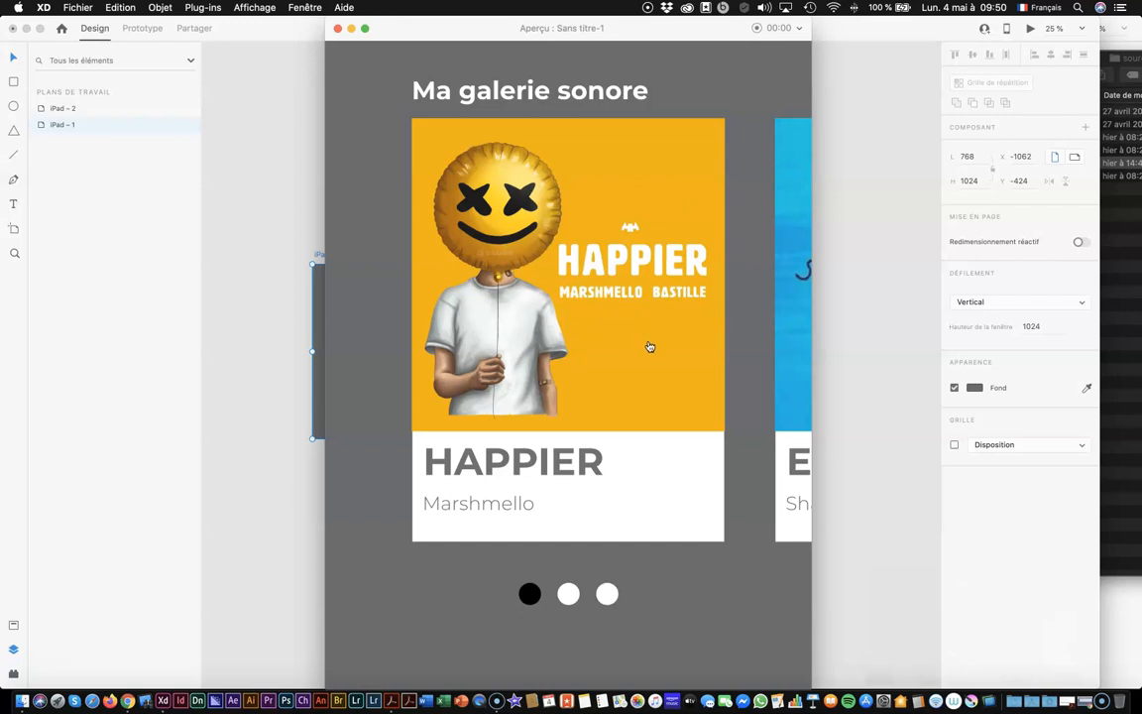
left_click_drag(680, 349, 393, 358)
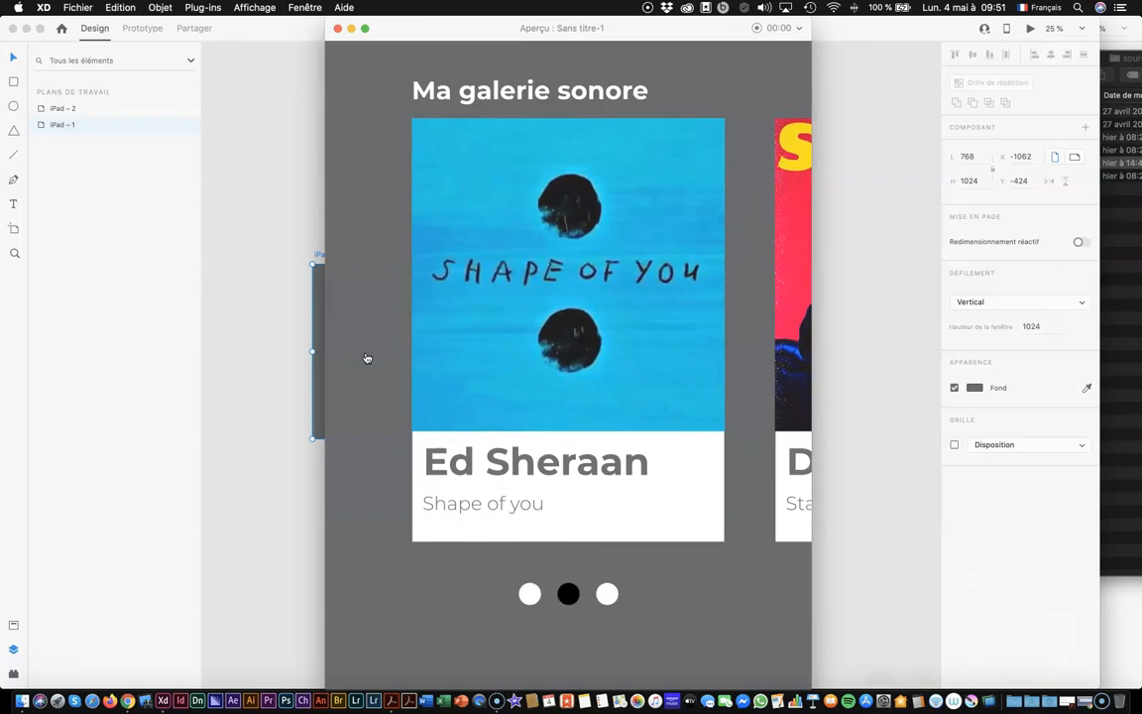
left_click(337, 28)
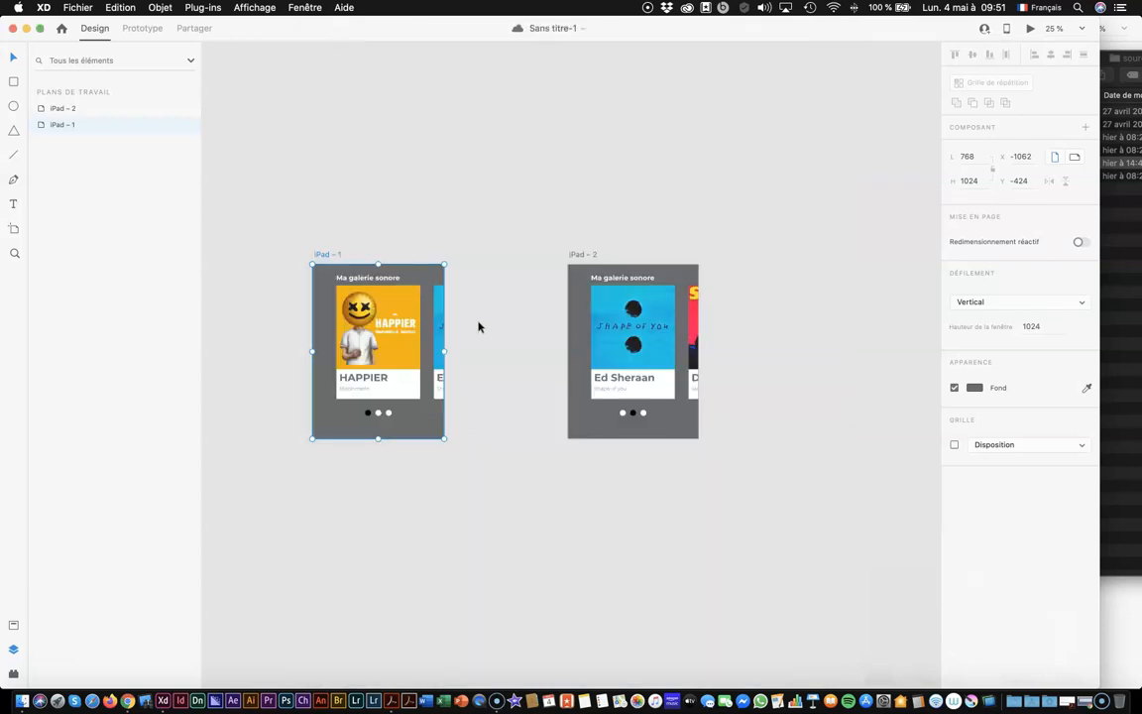
Scale the Daft Punk card inside the GALERIE group on iPad – 2 down to 290 × 393 and place it at X 768, Y 260
left_click(626, 361)
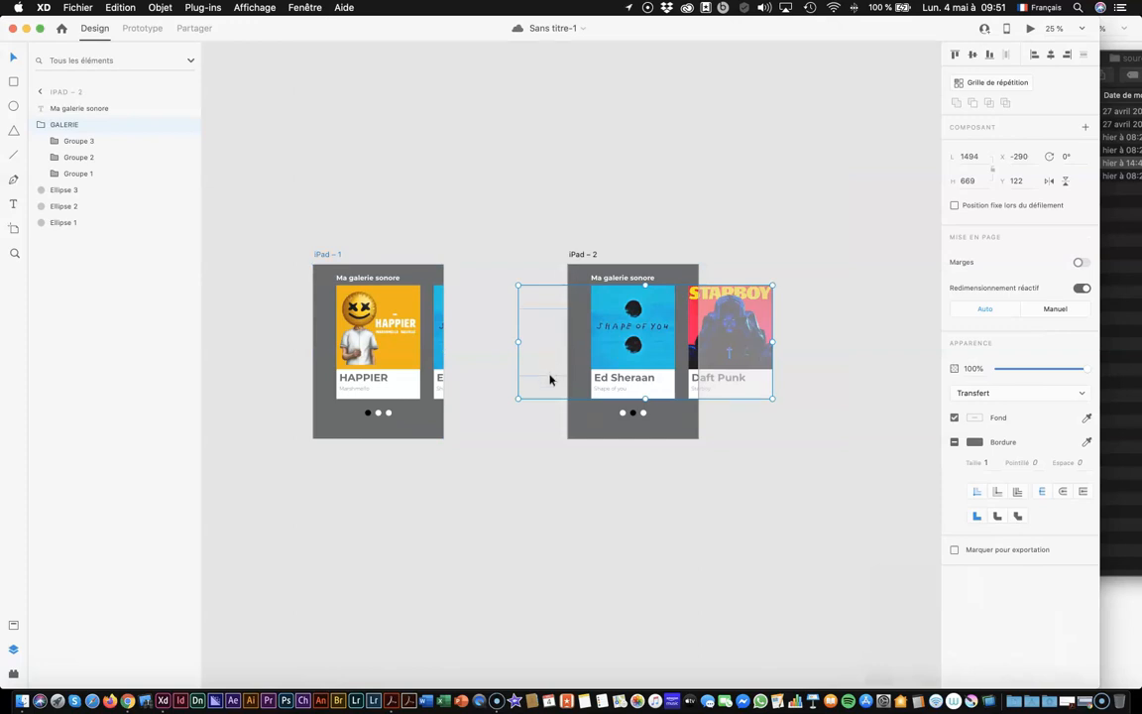
double_click(547, 359)
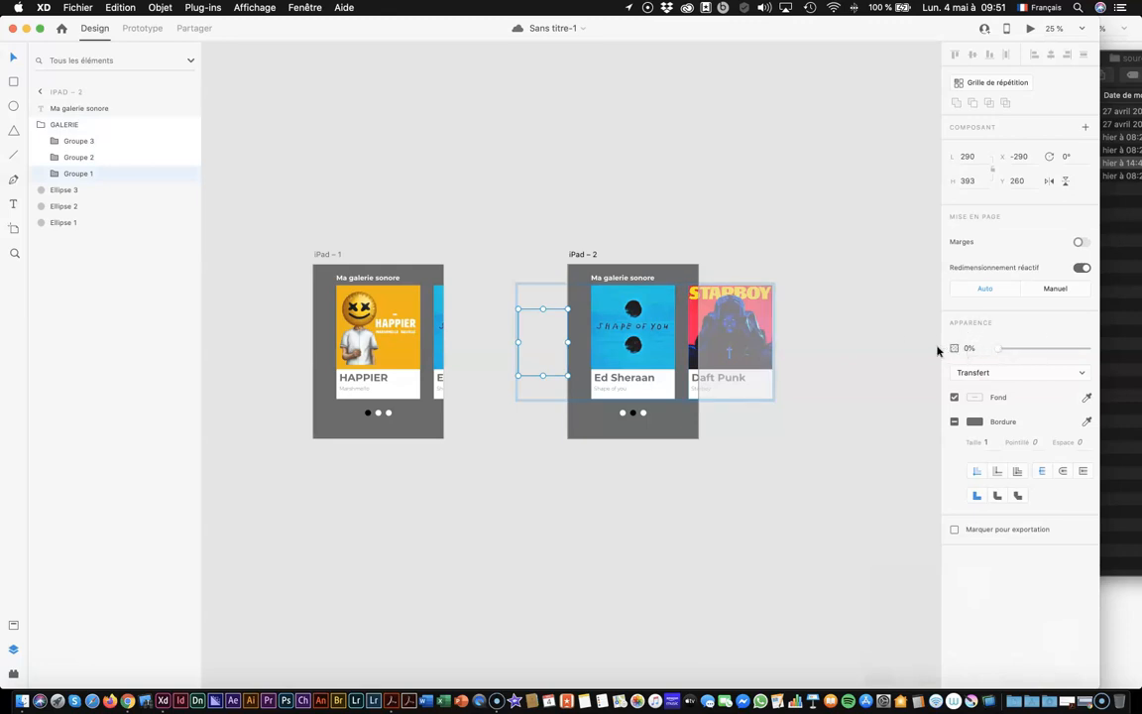
left_click(843, 315)
scroll(842, 315, "right", 2)
left_click(510, 327)
left_click_drag(510, 327, 617, 333)
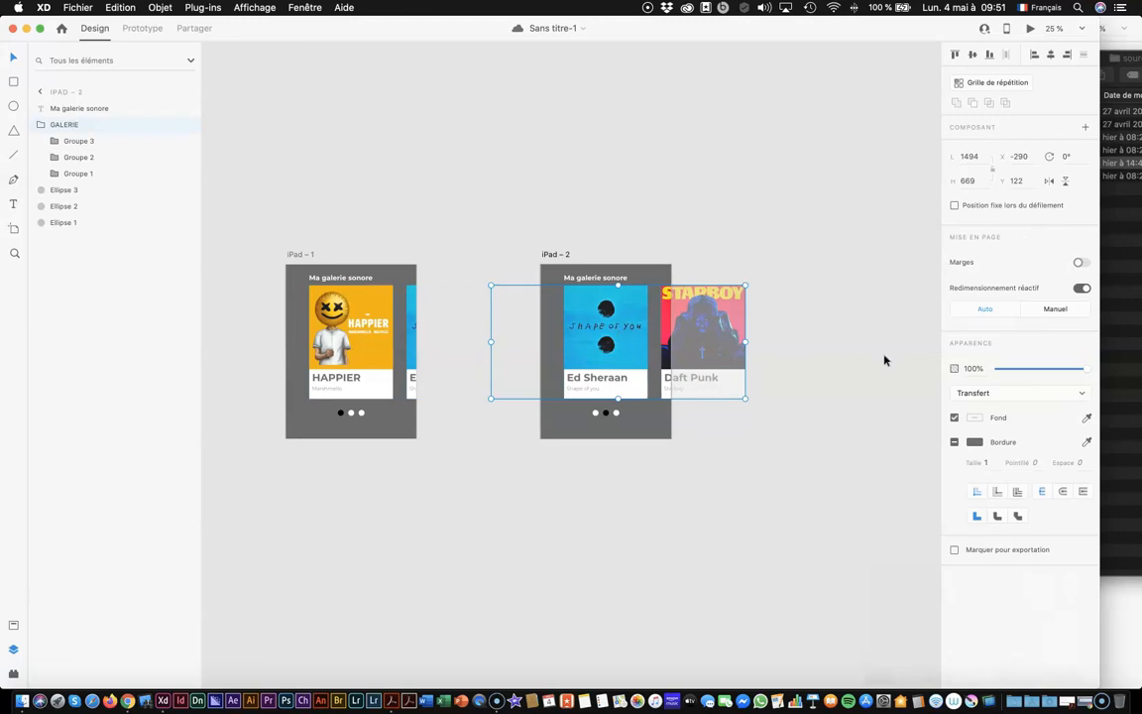
double_click(700, 340)
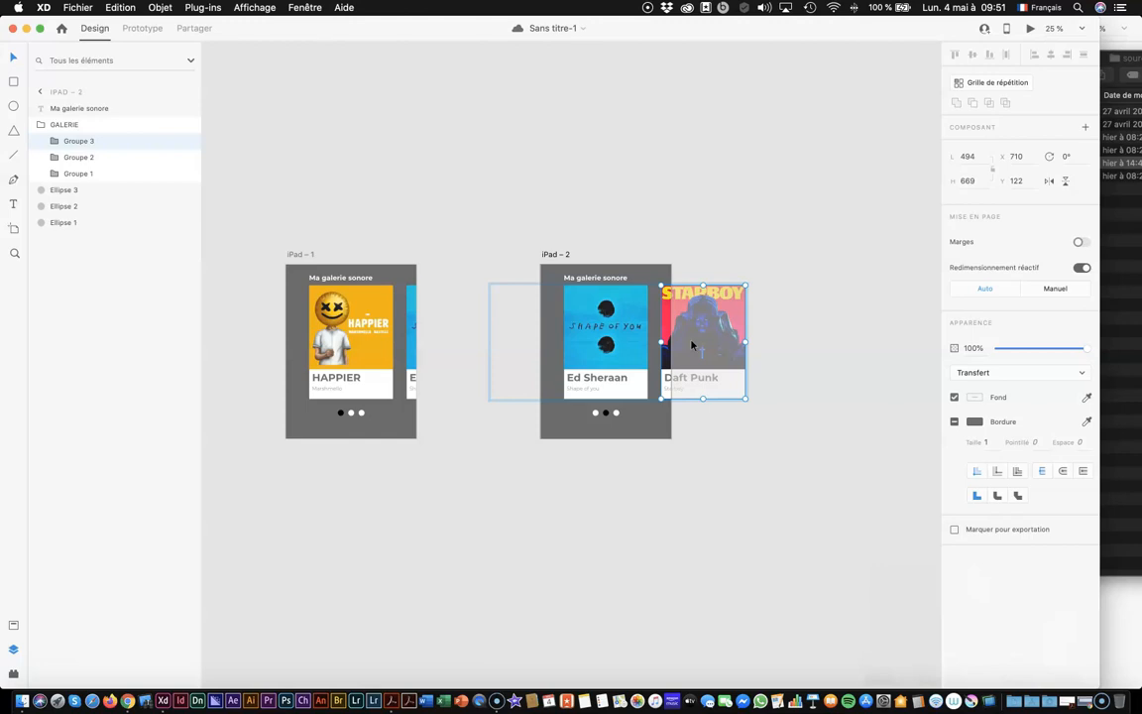
left_click_drag(658, 283, 685, 334)
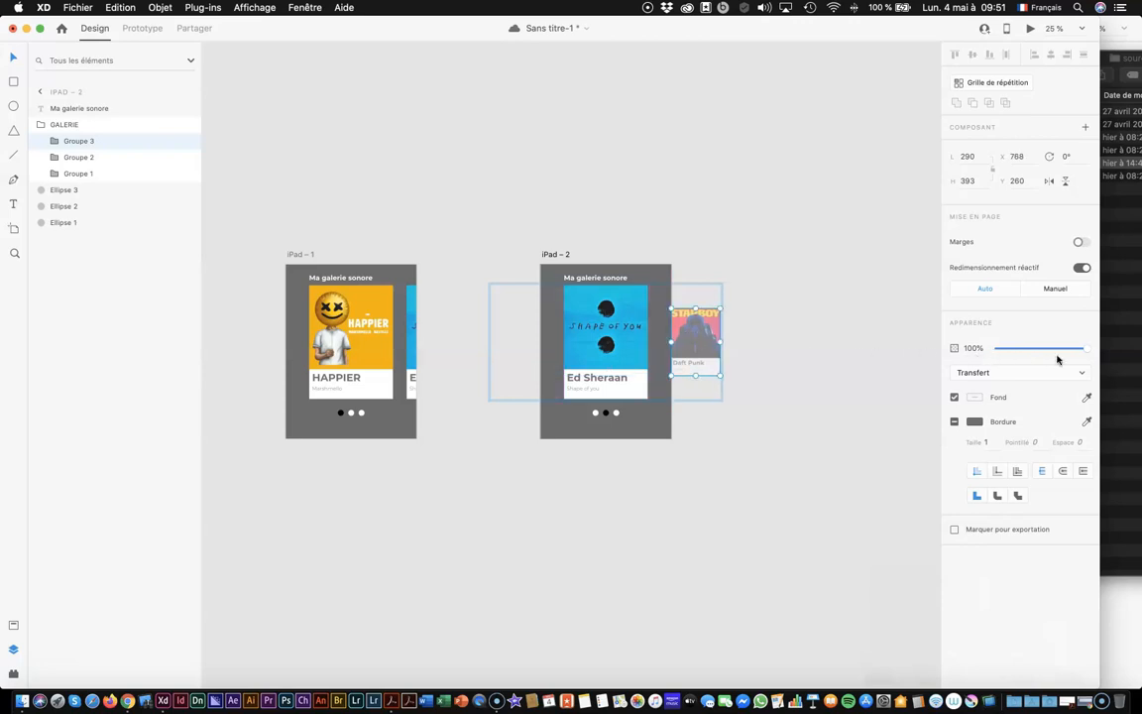
Set the opacity of the shrunken Daft Punk card on iPad – 2 to 70%
left_click_drag(1084, 352, 1065, 352)
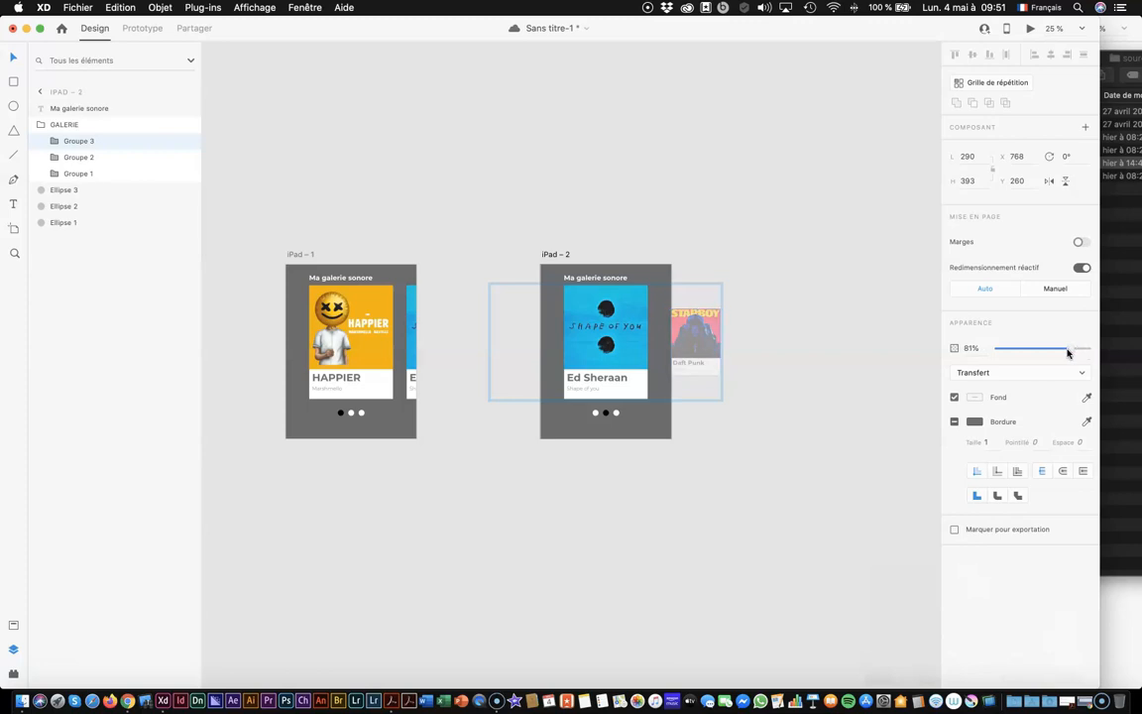
left_click(969, 349)
type("70")
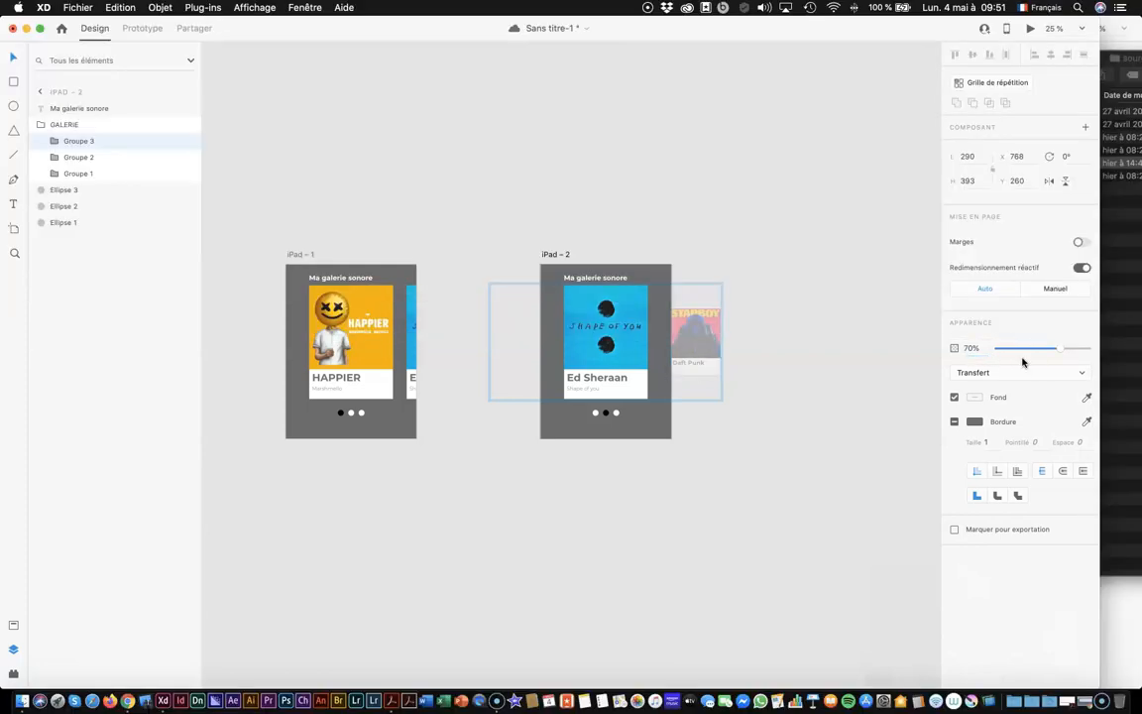
left_click(783, 262)
Preview the prototype from iPad – 2, swipe back to HAPPIER and forward again to Shape of you, and close the preview
left_click(606, 345)
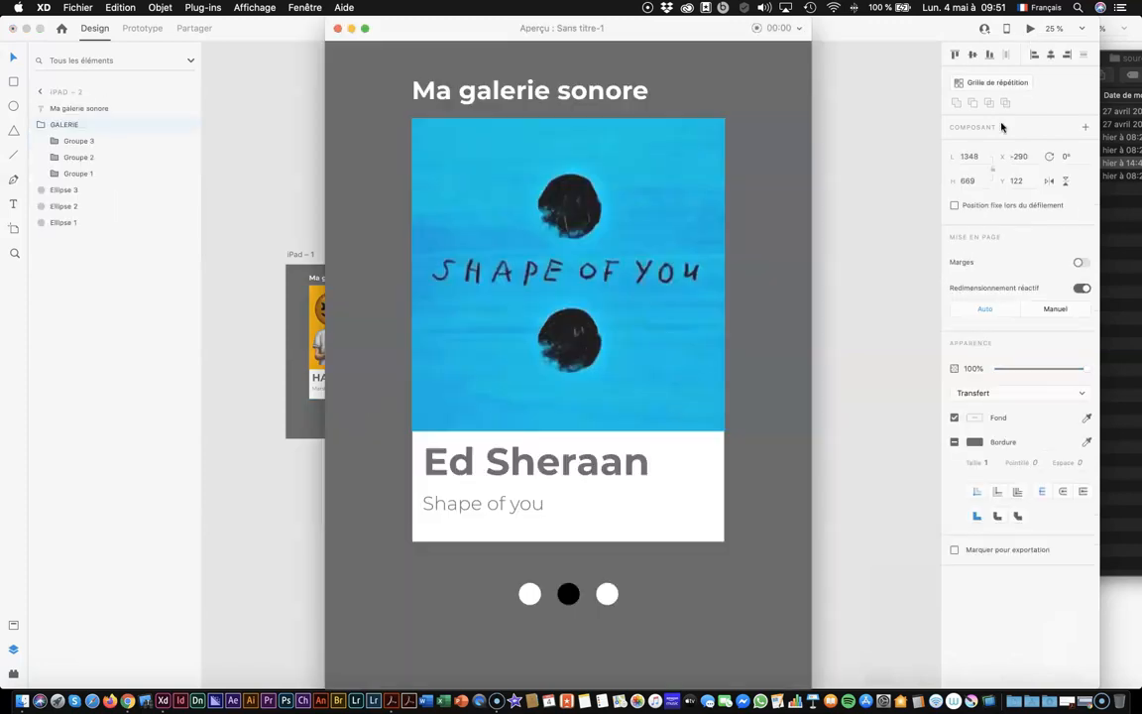
key("super+Return")
left_click_drag(562, 357, 929, 346)
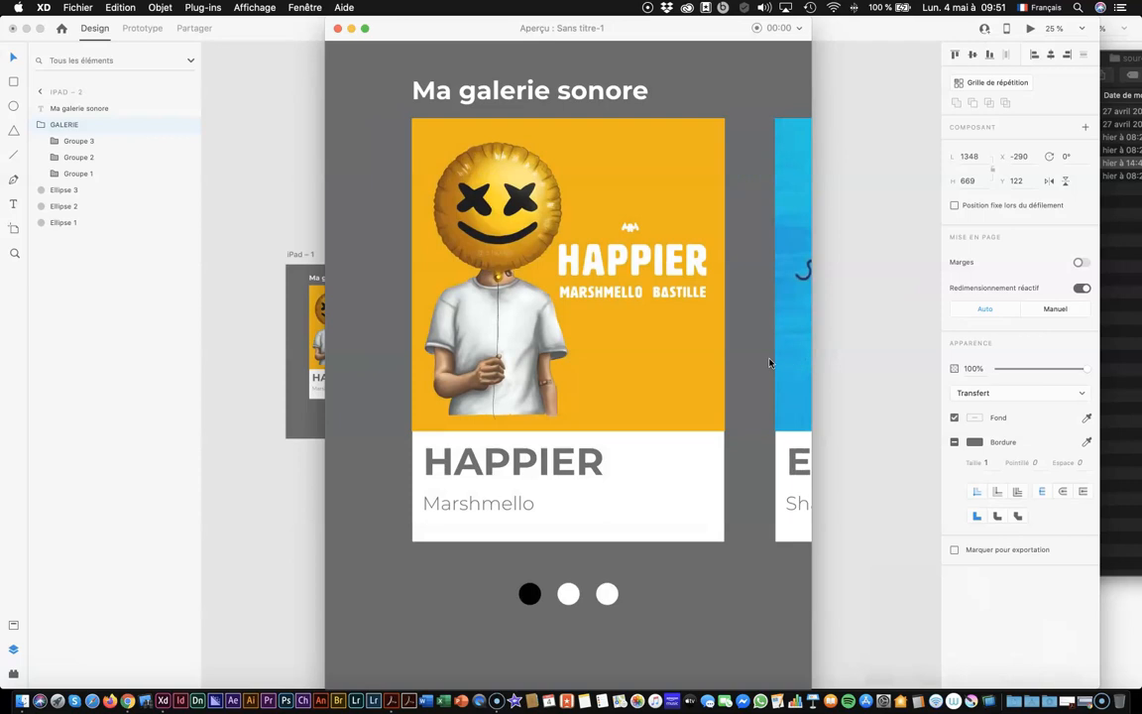
left_click_drag(769, 359, 390, 364)
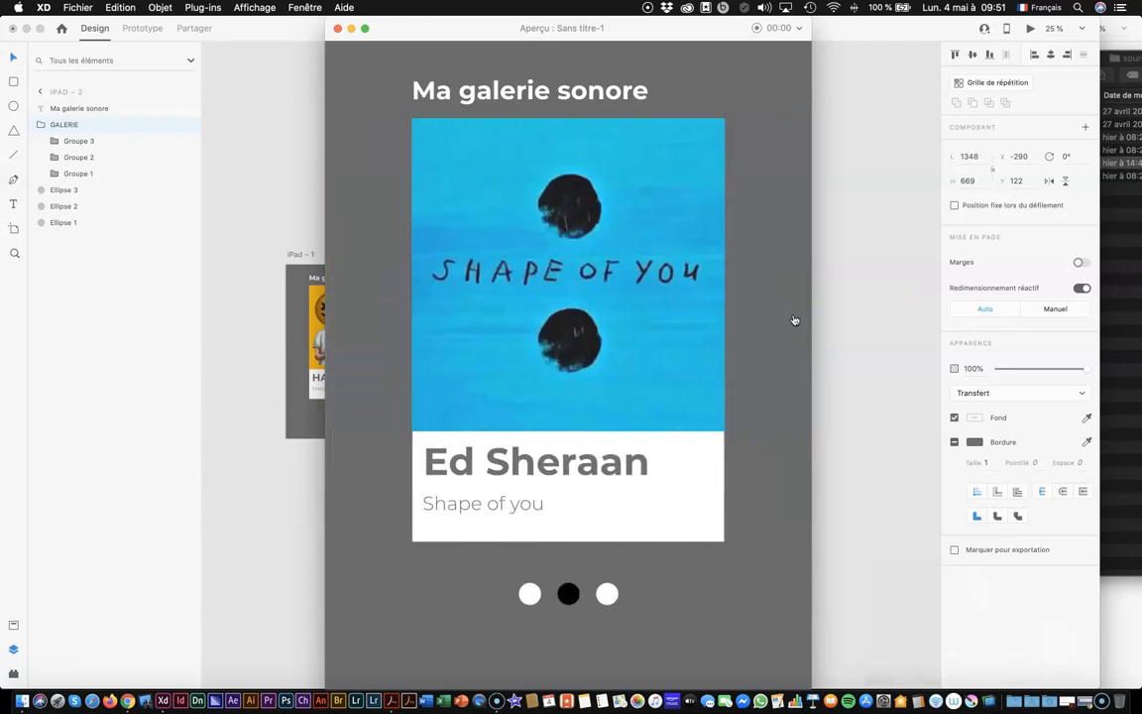
left_click(337, 28)
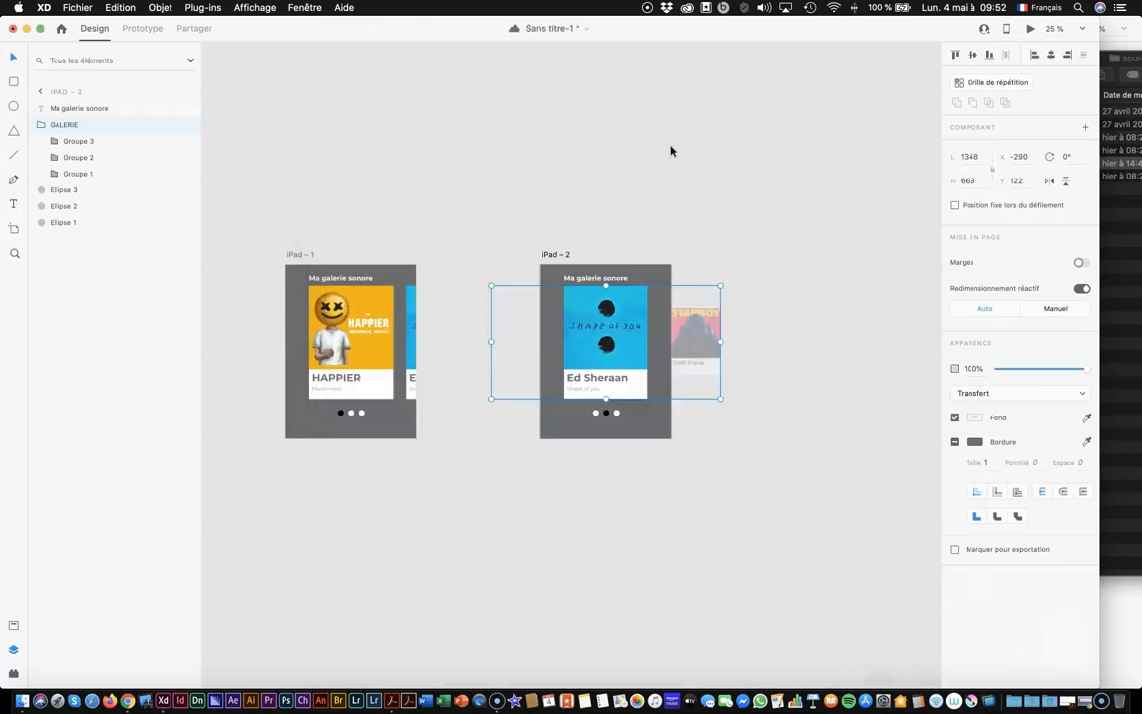
Move the Daft Punk card on iPad – 2 inward to X 728 so it overlaps the artboard edge, and save the document
left_click(706, 344)
double_click(700, 341)
left_click_drag(702, 340, 694, 342)
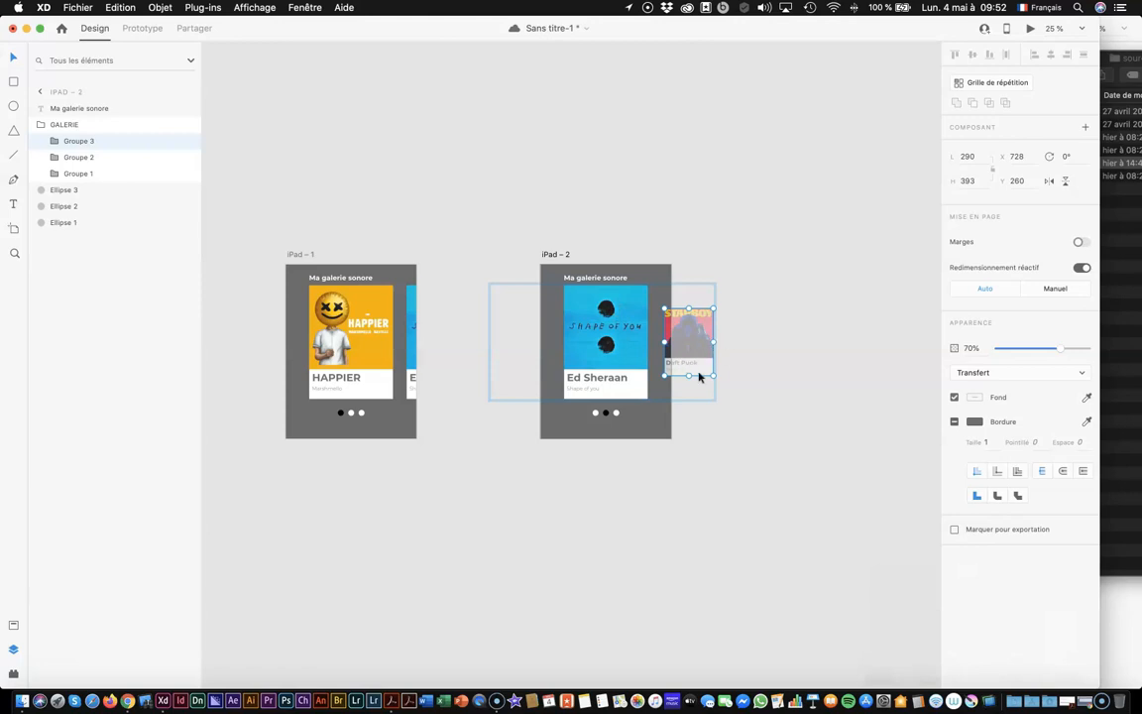
key("super+s")
Preview the prototype with nothing selected, swipe to the Shape of you card to check the peeking Daft Punk card, and close the preview
left_click(714, 235)
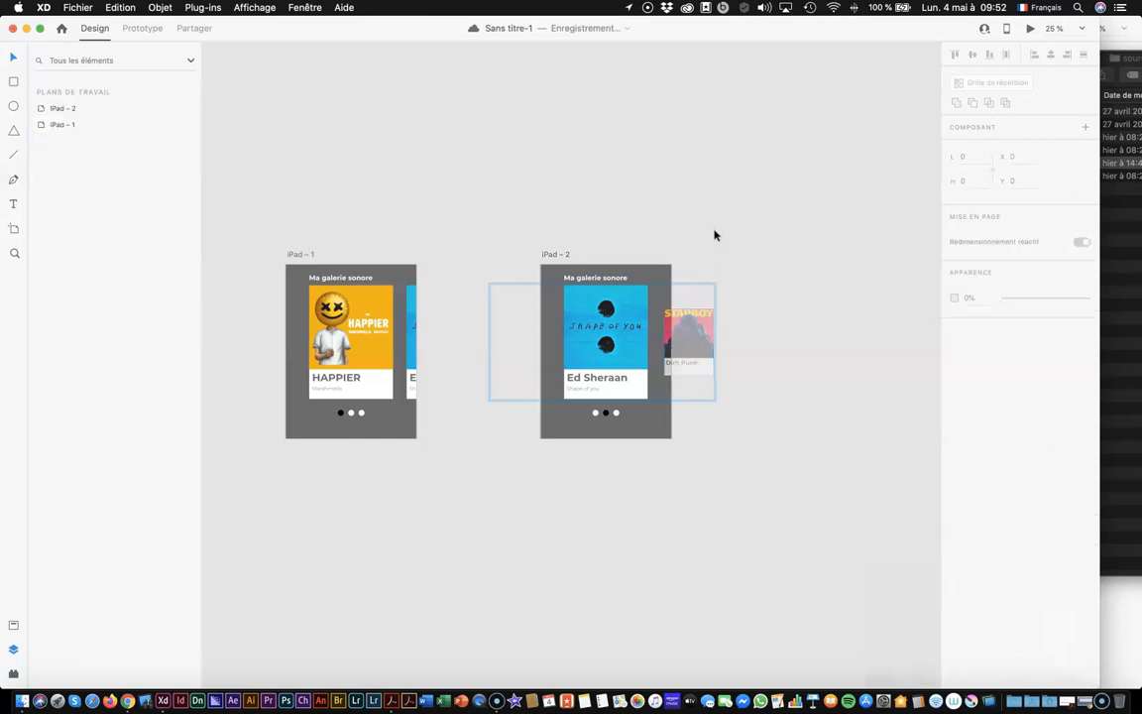
left_click(1029, 29)
left_click_drag(617, 402, 597, 400)
left_click_drag(779, 330, 507, 334)
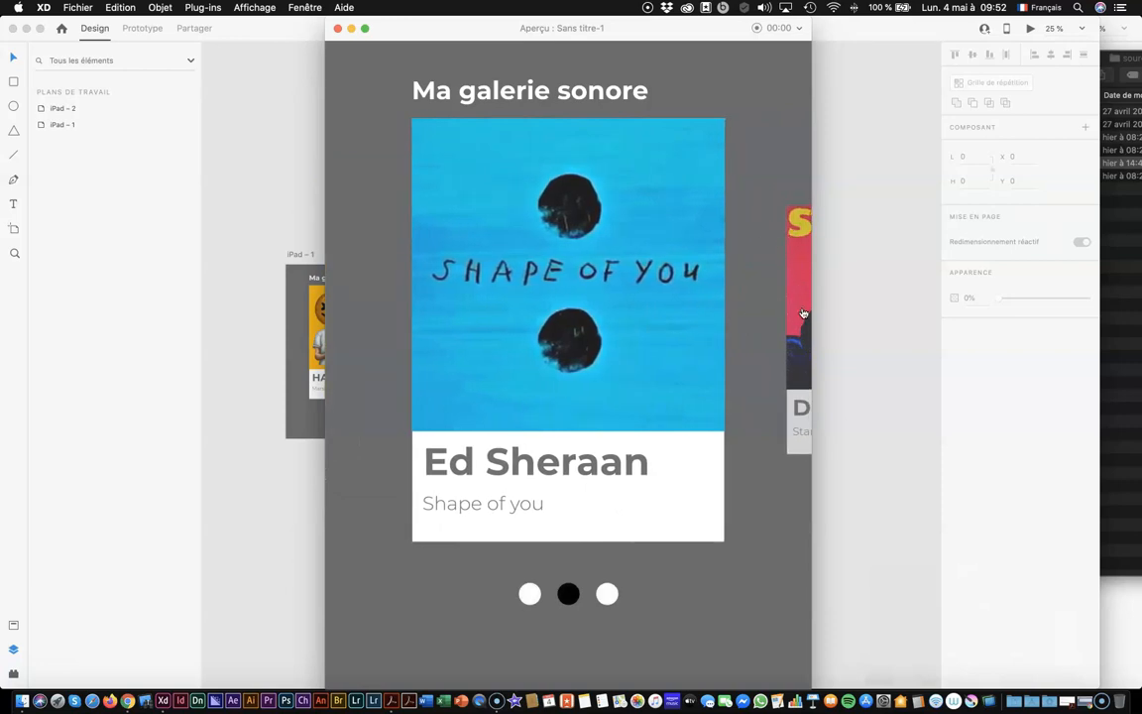
left_click(337, 30)
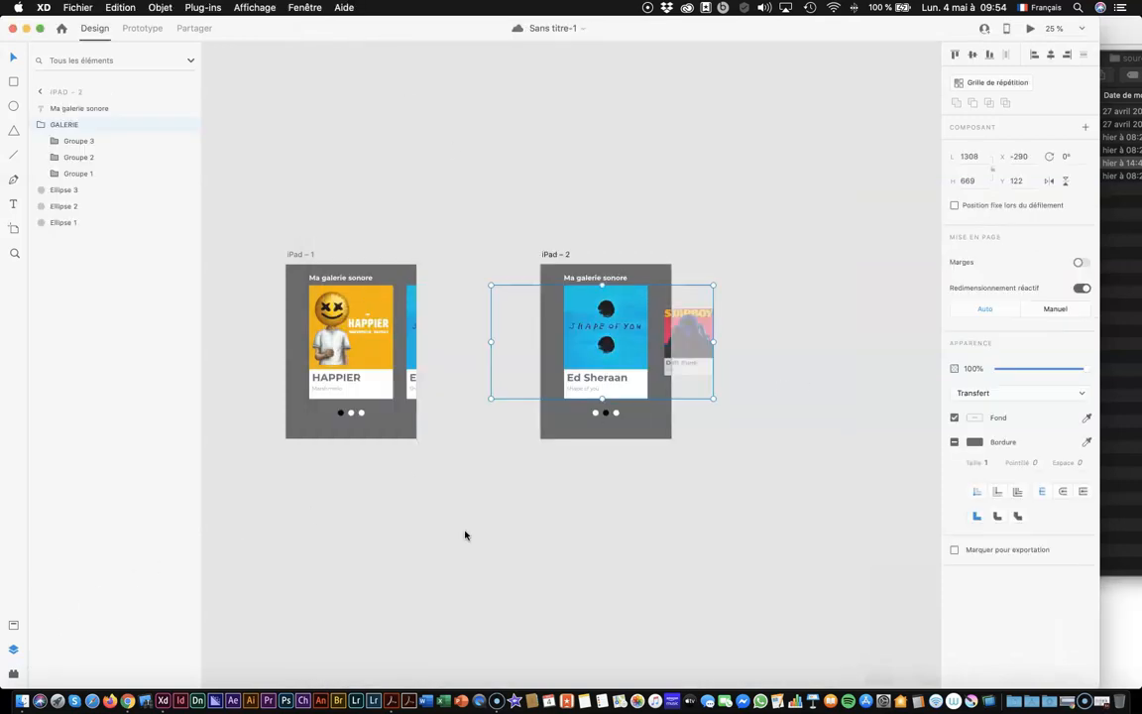
left_click(465, 536)
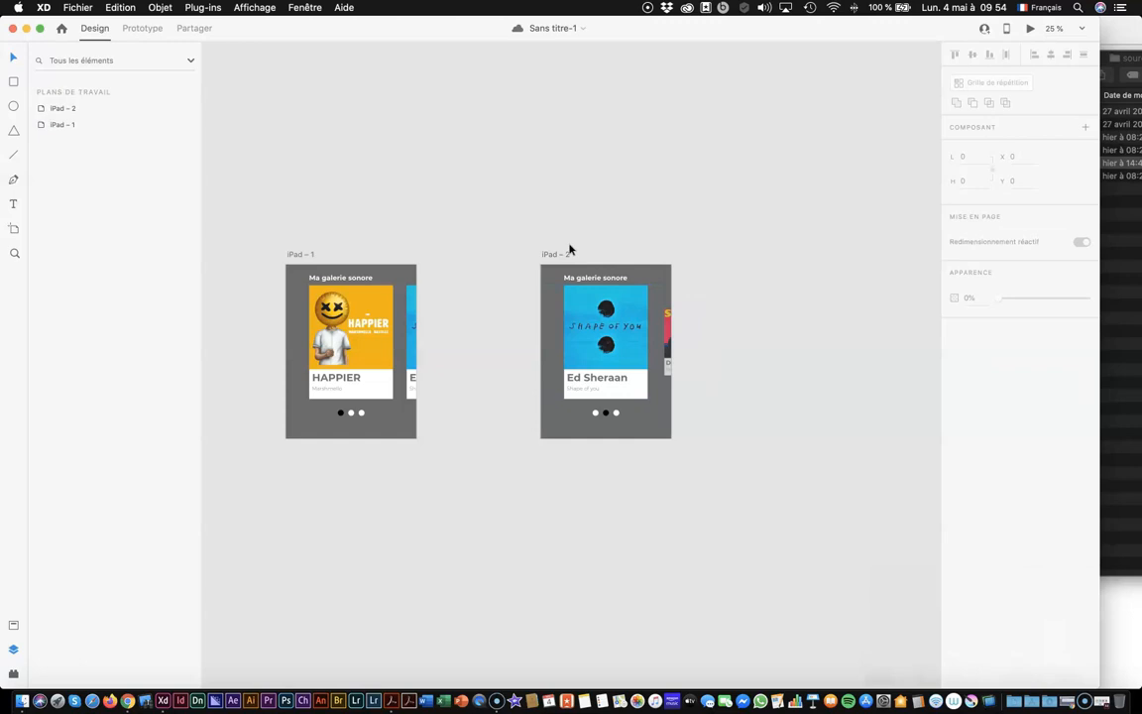
scroll(500, 271, "right", 1)
left_click(337, 278)
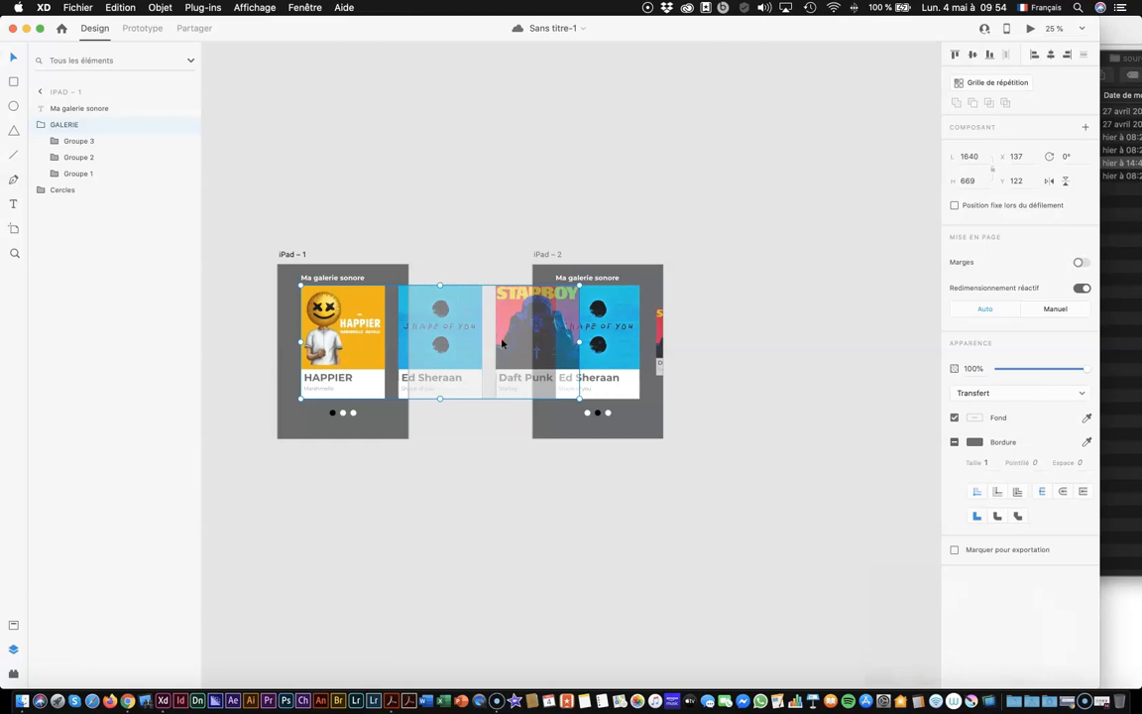
left_click_drag(502, 343, 614, 336)
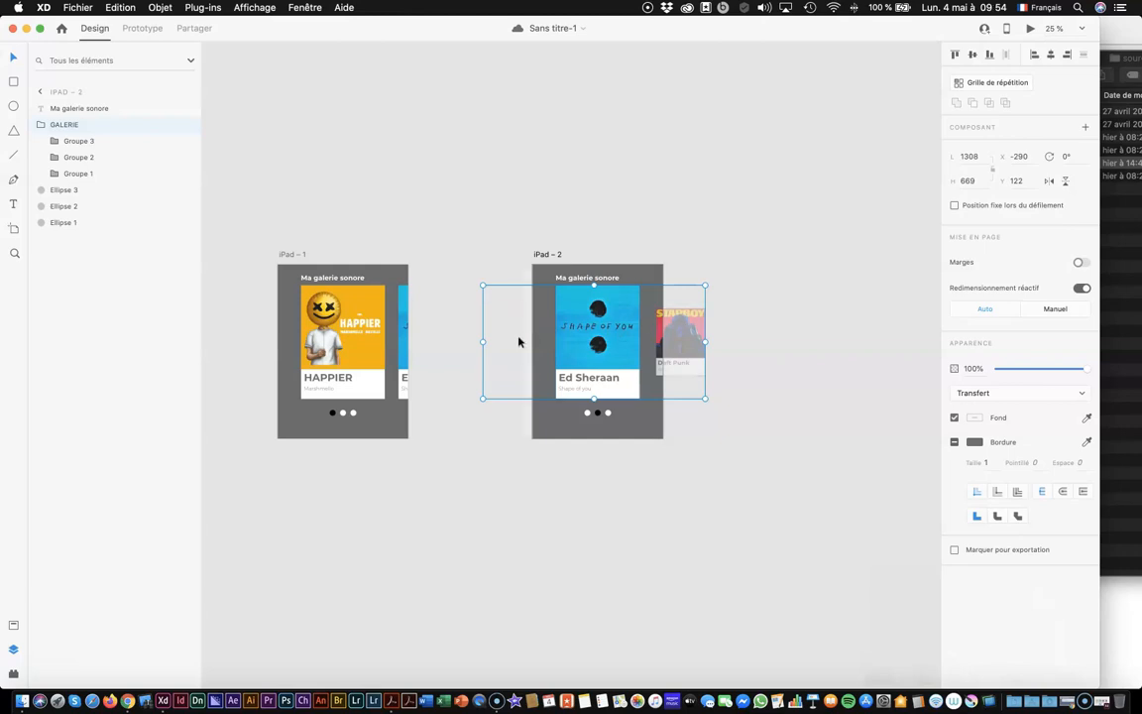
key("Escape")
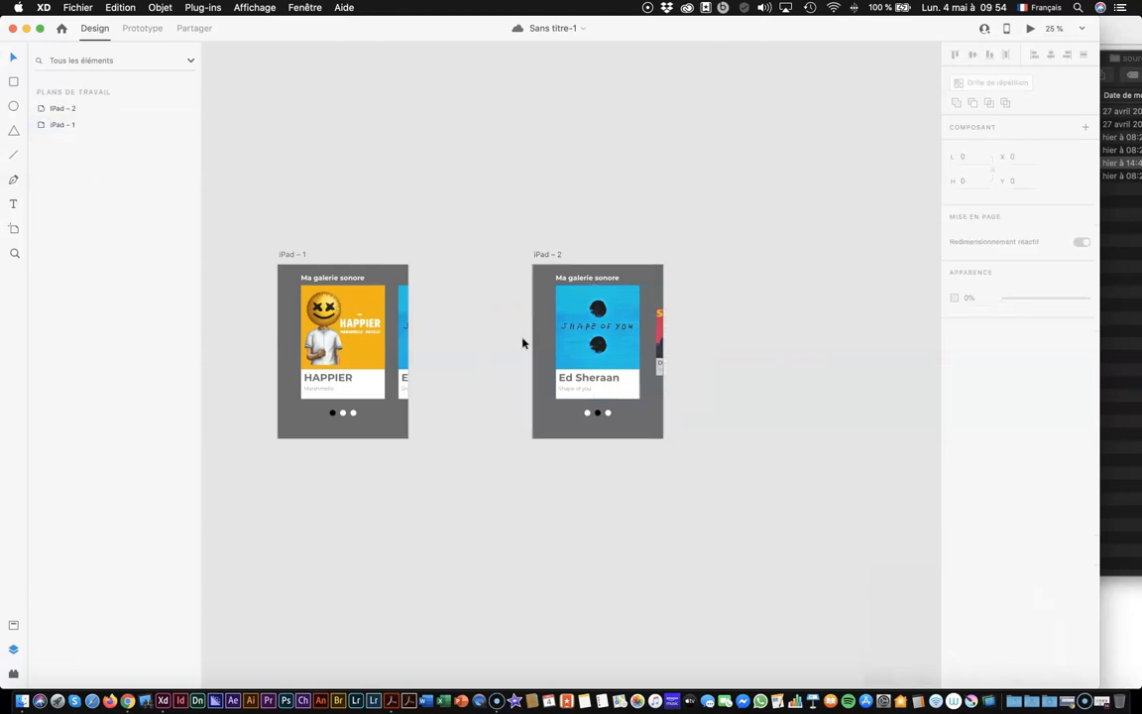
Enlarge the Daft Punk card on iPad – 2 from its centre to about 356 × 483
double_click(577, 324)
double_click(500, 348)
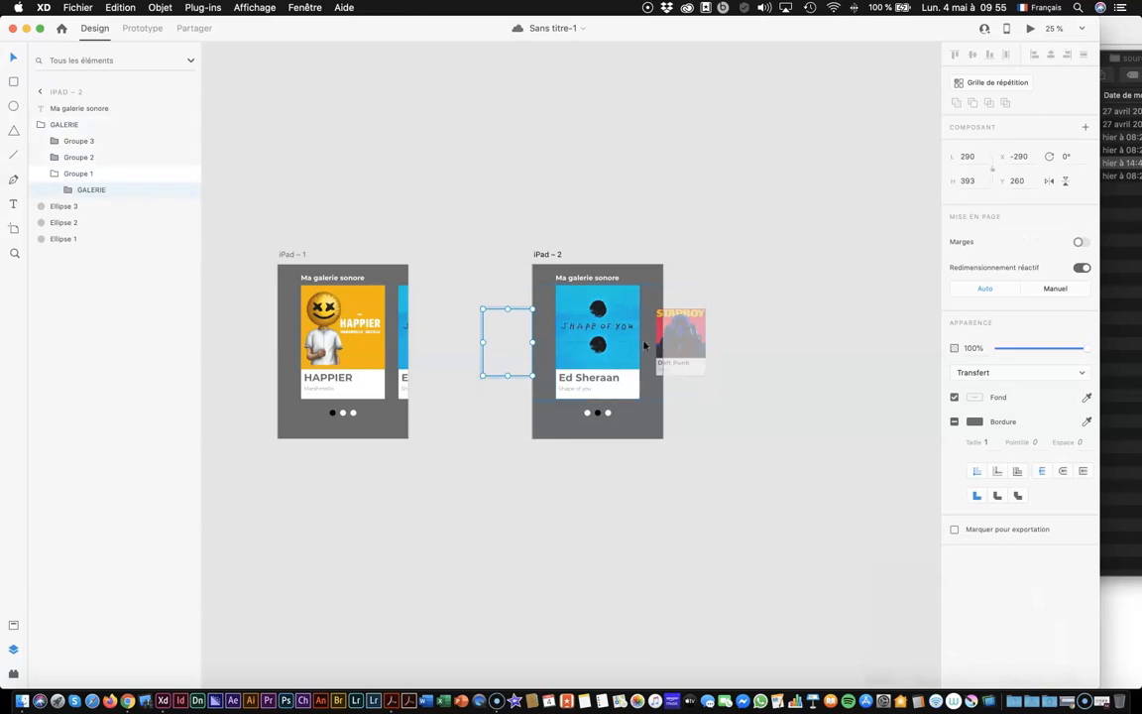
double_click(674, 357)
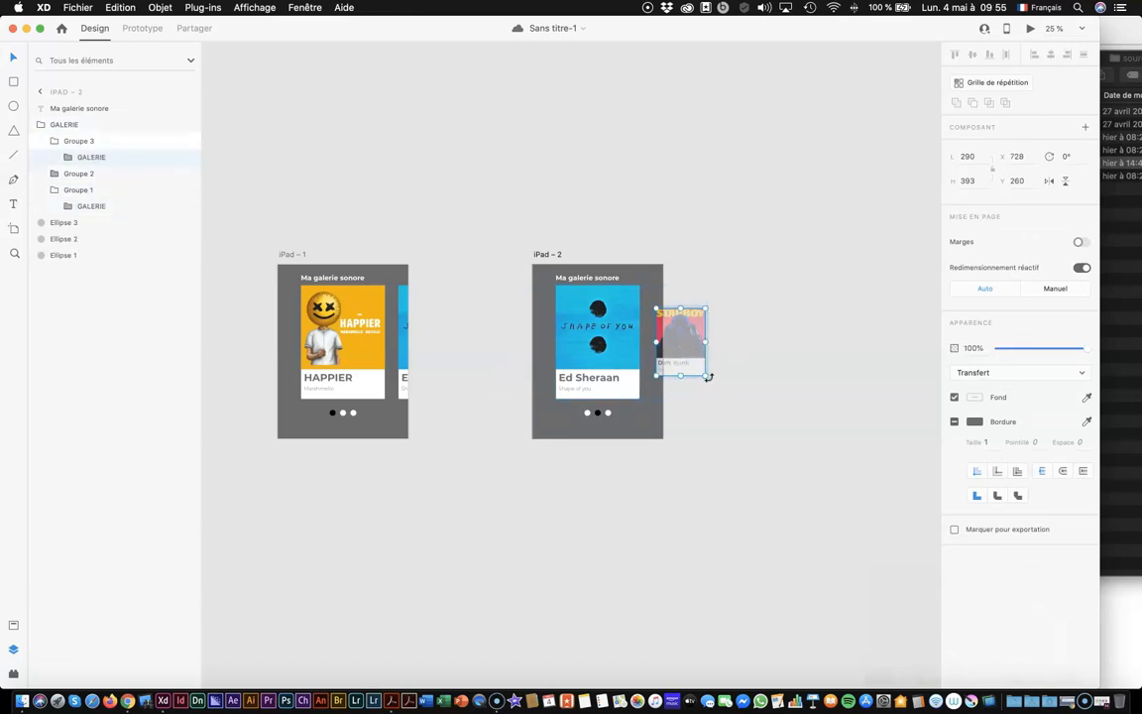
key("alt")
left_click_drag(704, 377, 711, 386)
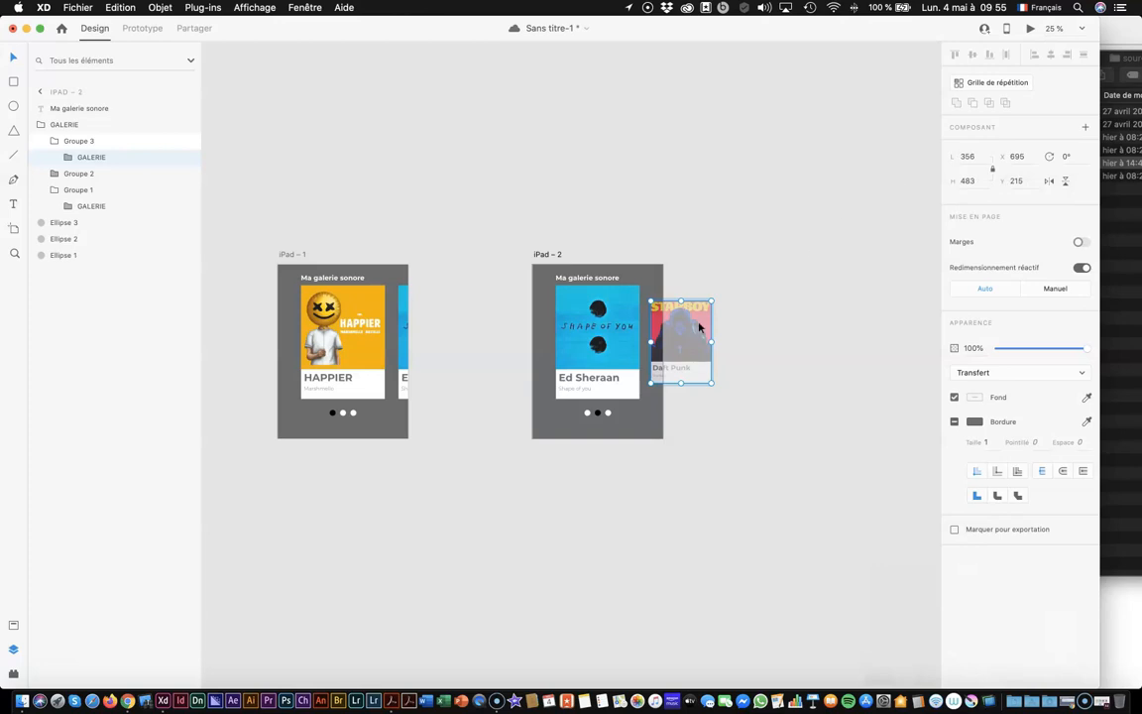
key("7")
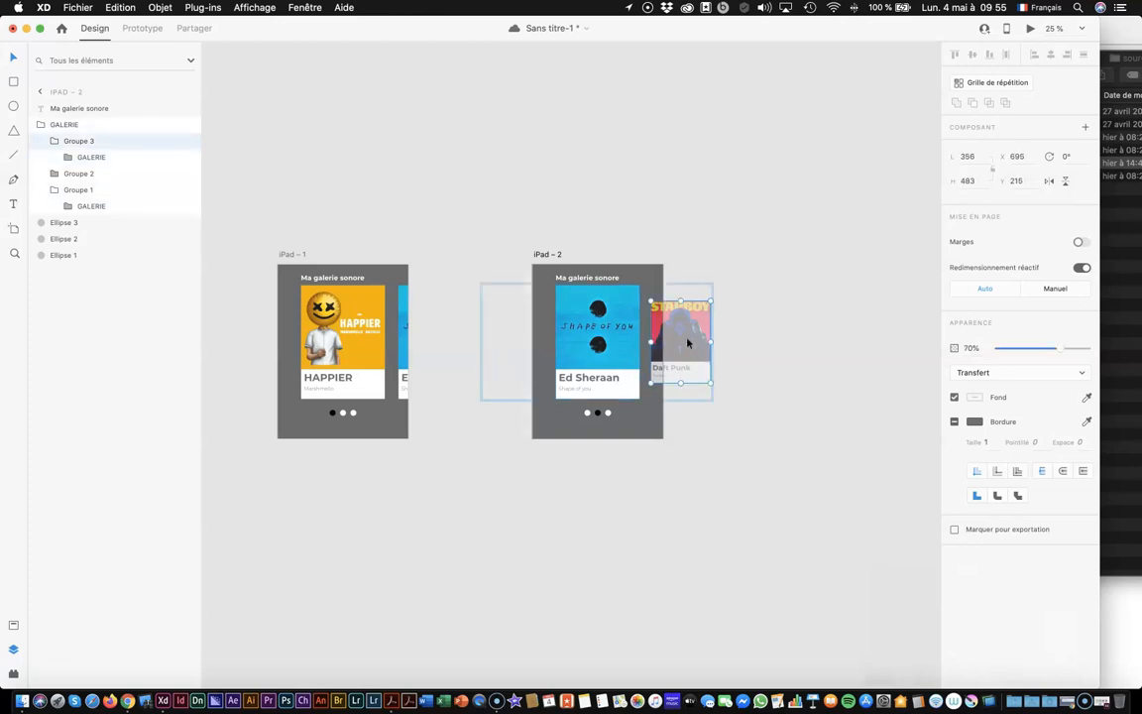
Resize the transparent HAPPIER card on iPad – 2 proportionally to a width of 356 and move it to X -283, Y 215
left_click(513, 350)
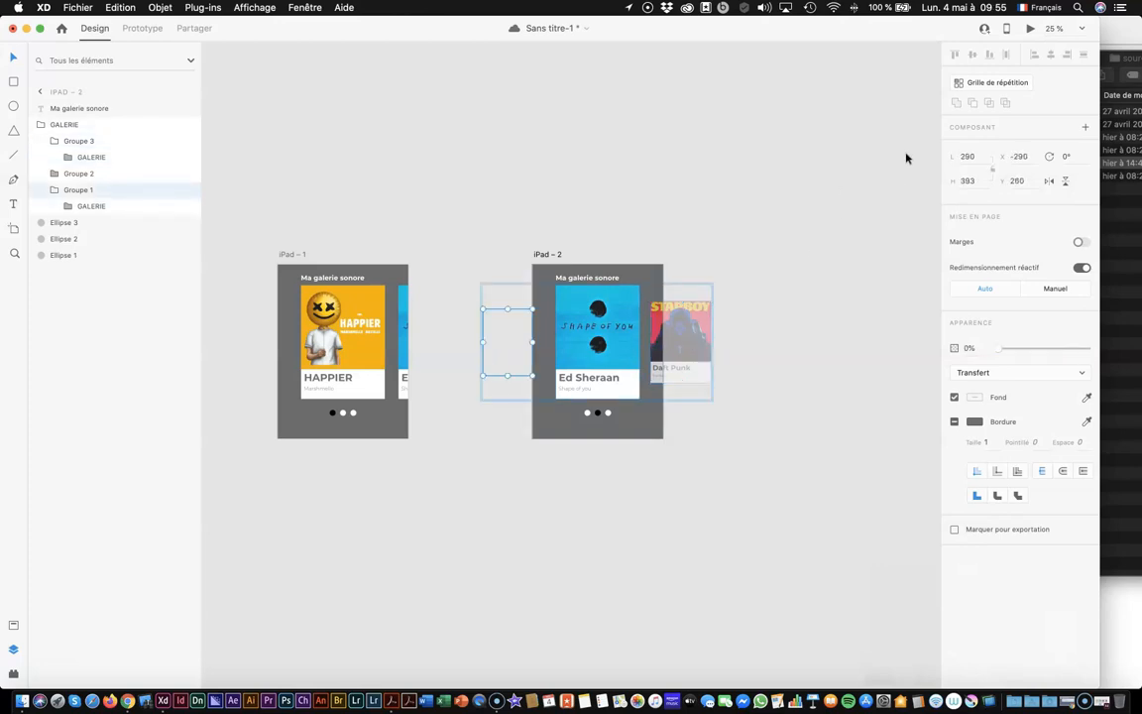
left_click(975, 155)
type("368")
key("Return")
key("Tab")
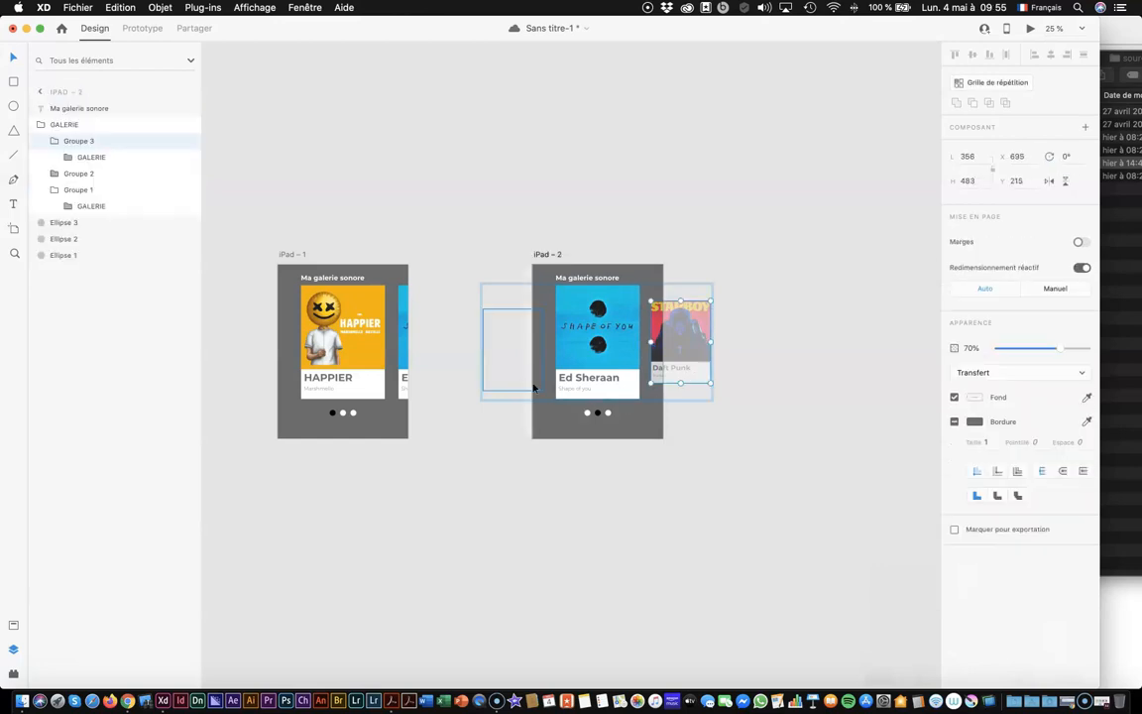
left_click(514, 311)
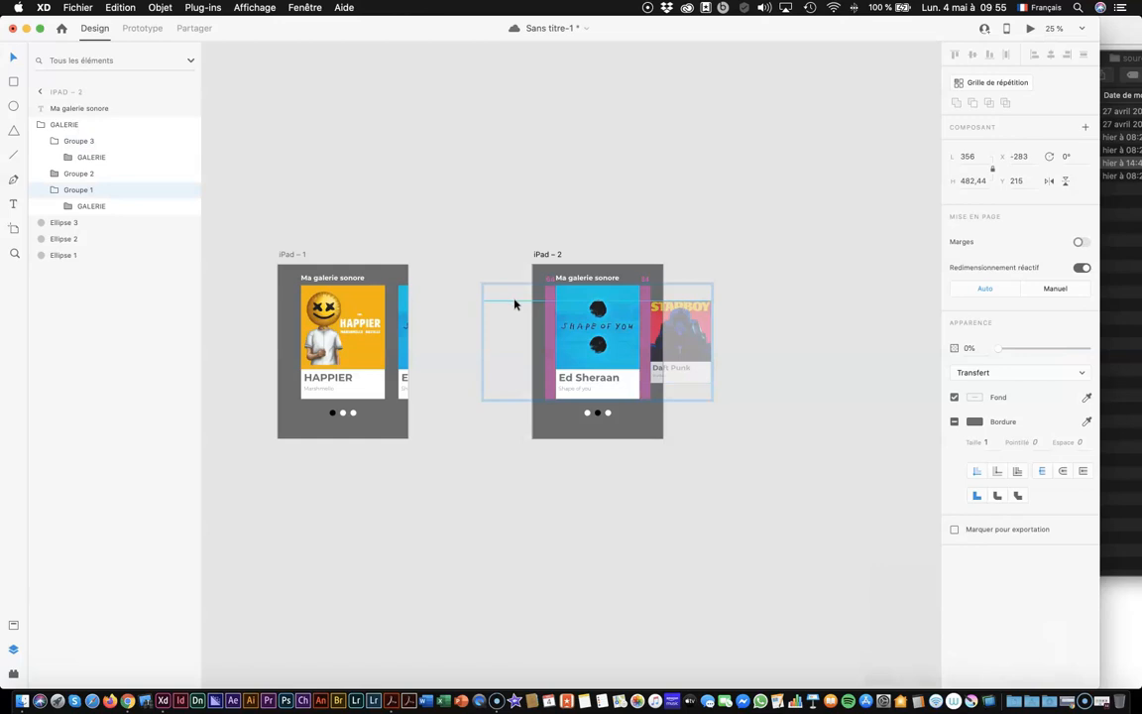
left_click(514, 305)
left_click(766, 409)
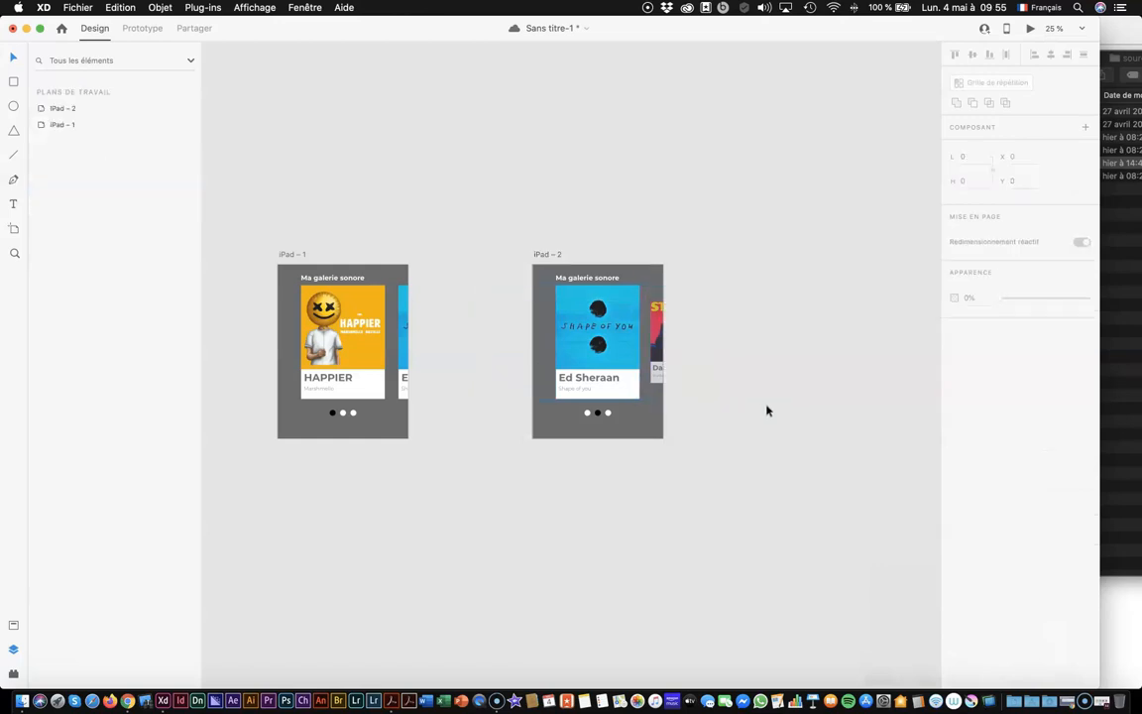
Duplicate the iPad – 2 artboard, move the copy to X 1936 with the same artboard spacing, and select its GALERIE group
left_click(555, 255)
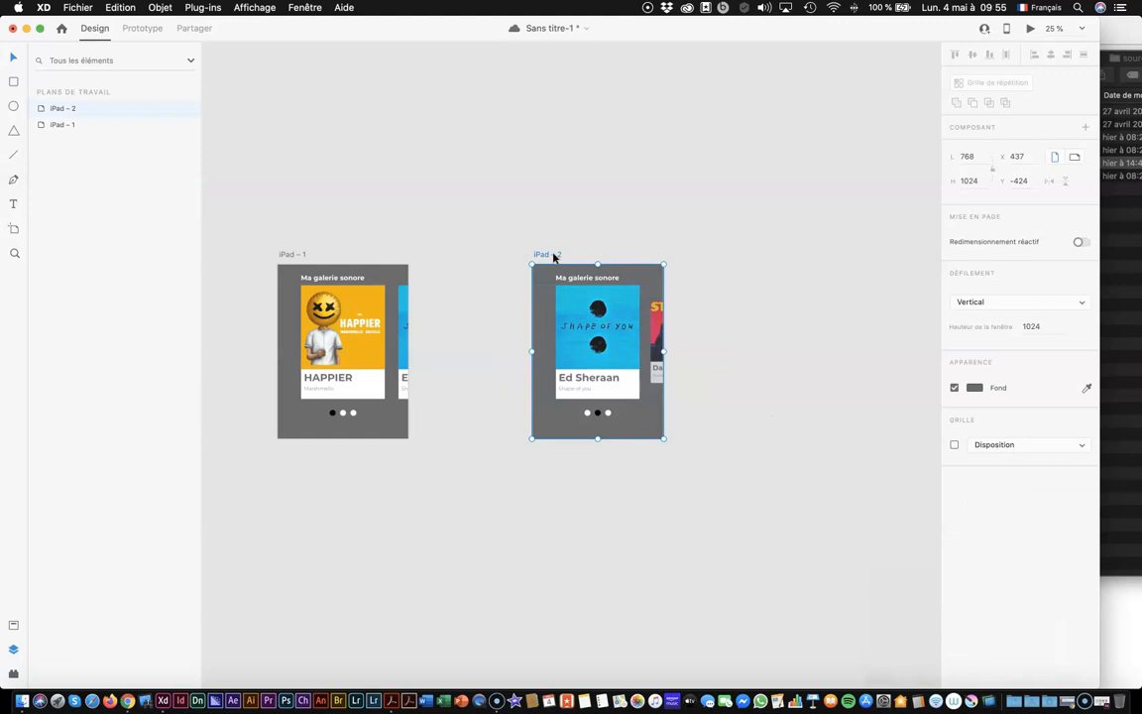
key("super+d")
double_click(691, 254)
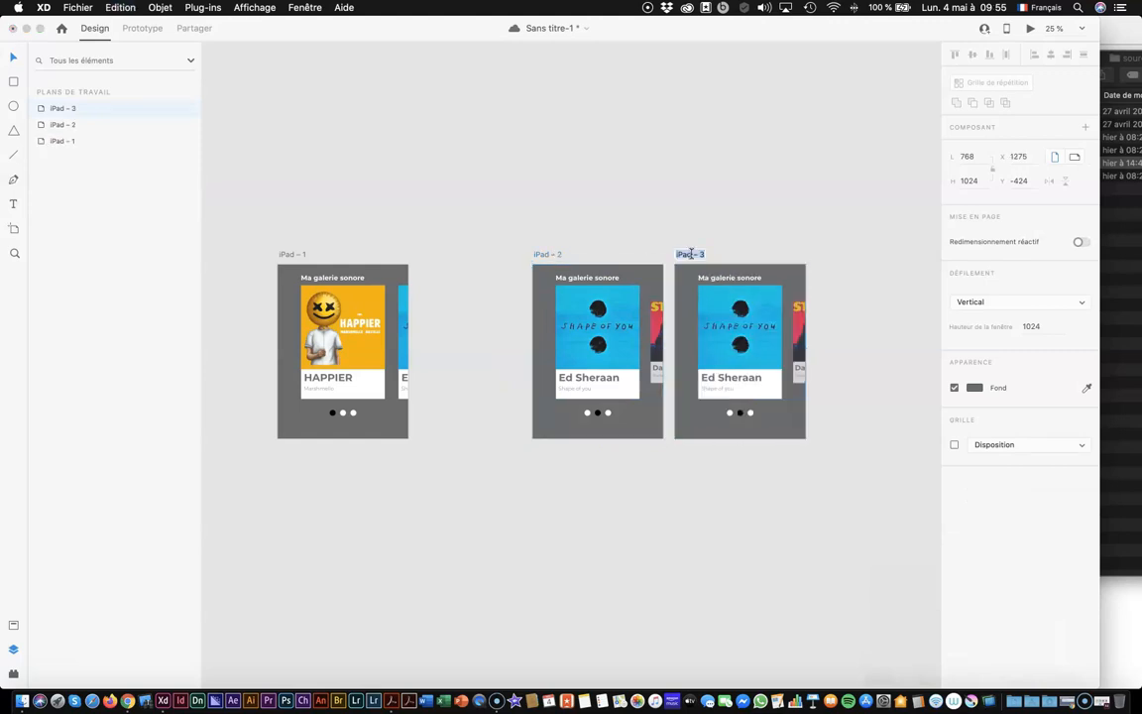
left_click_drag(693, 256, 801, 256)
scroll(753, 356, "right", 5)
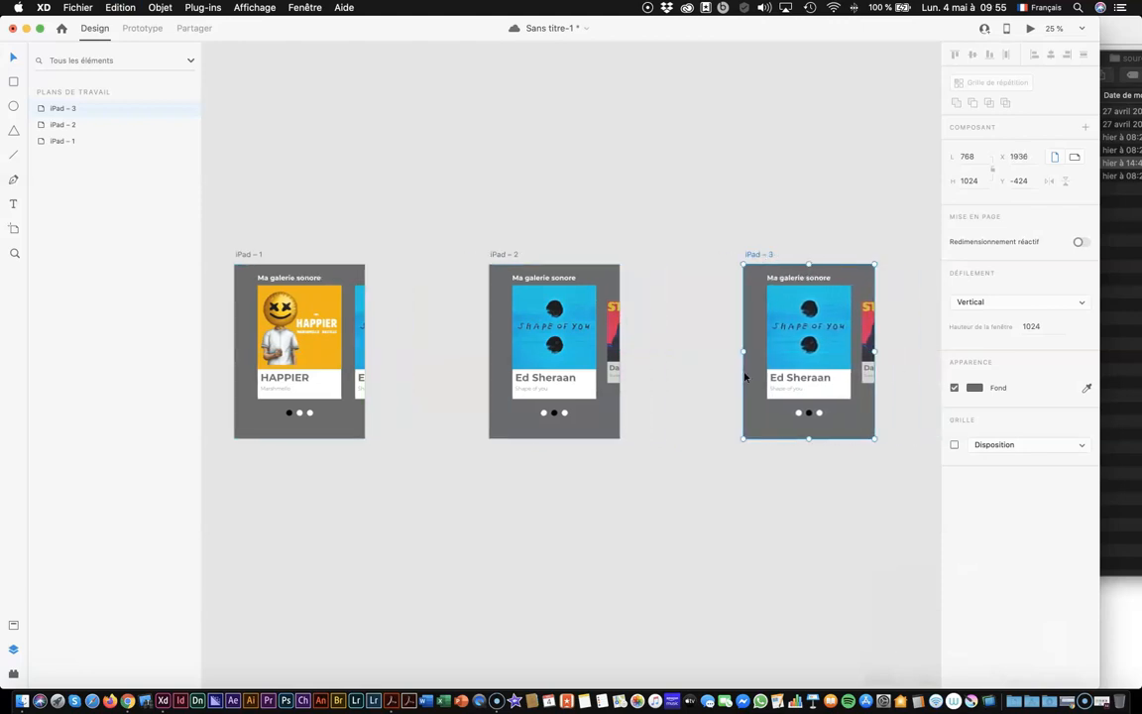
left_click(697, 360)
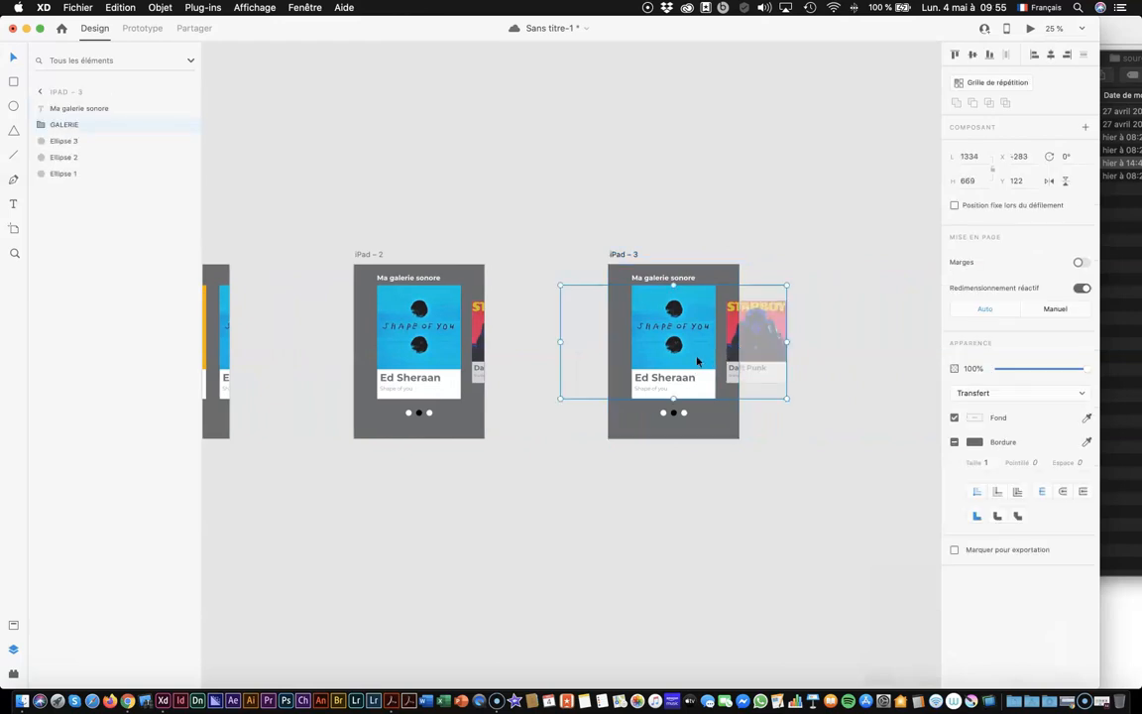
Move the GALERIE group on iPad – 3 horizontally to X -777, keeping Y at 122
left_click_drag(696, 360, 614, 357)
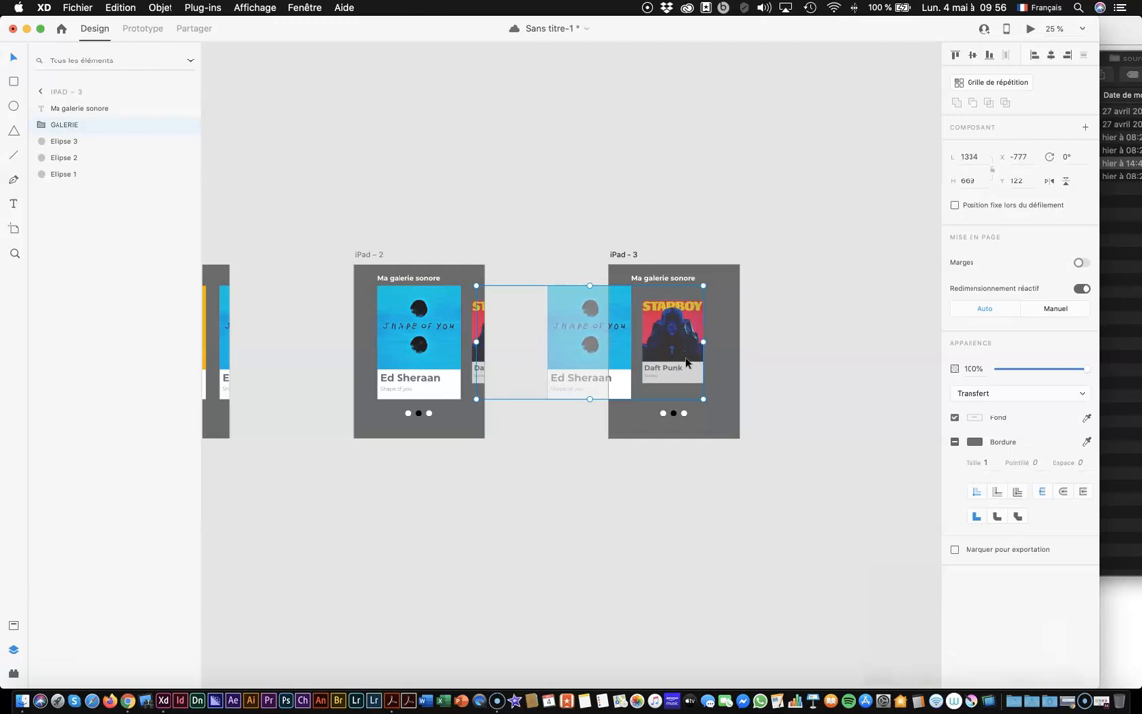
Shrink the Shape of you card on iPad – 3 from its centre to 356 × 481 and set its opacity to 0%
double_click(618, 360)
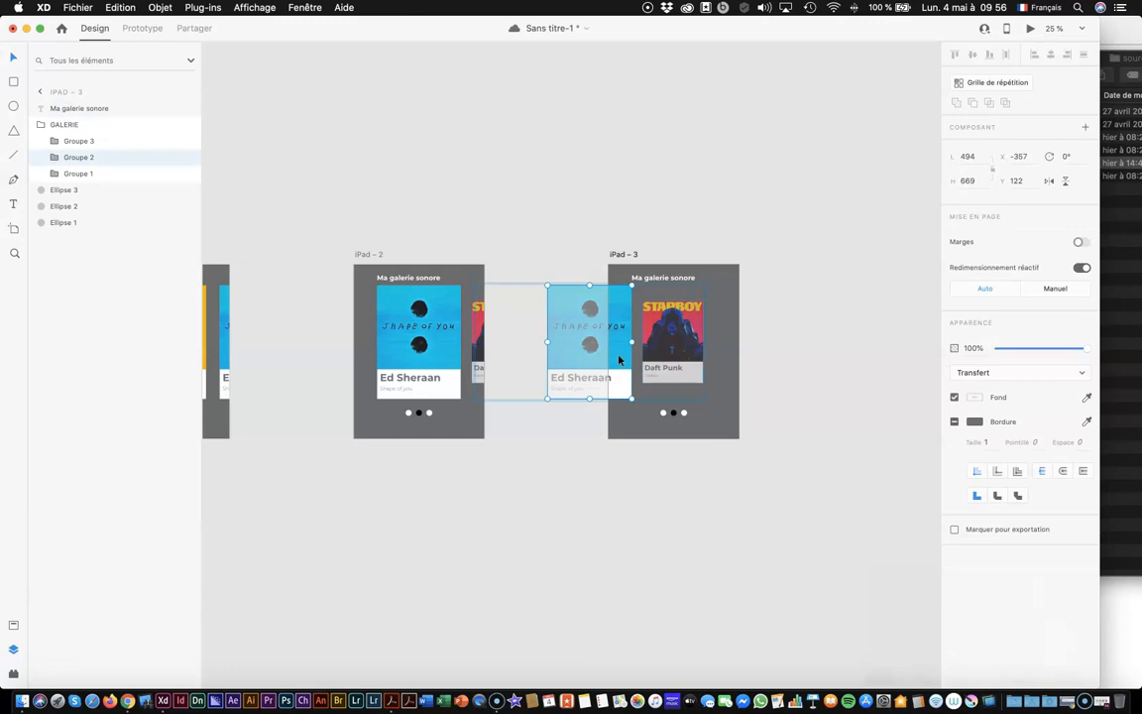
key("alt")
mouse_move(628, 285)
left_mouse_down()
mouse_move(622, 297)
mouse_move(616, 287)
mouse_move(621, 302)
left_mouse_up()
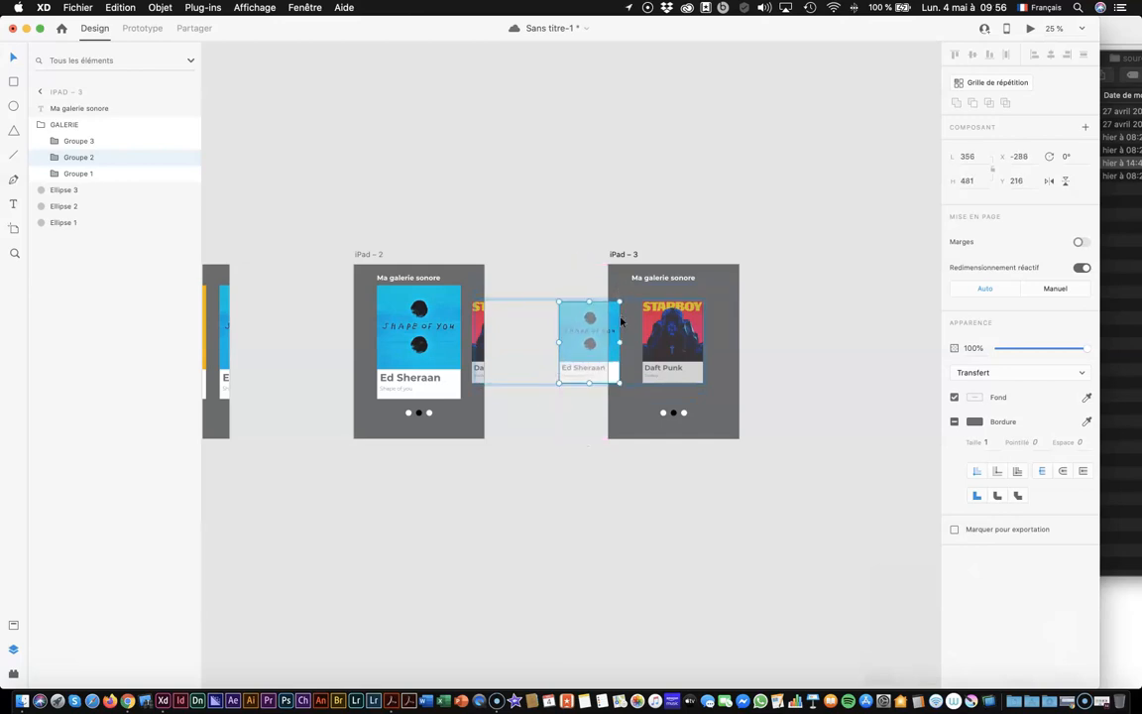
left_click_drag(1087, 353, 927, 349)
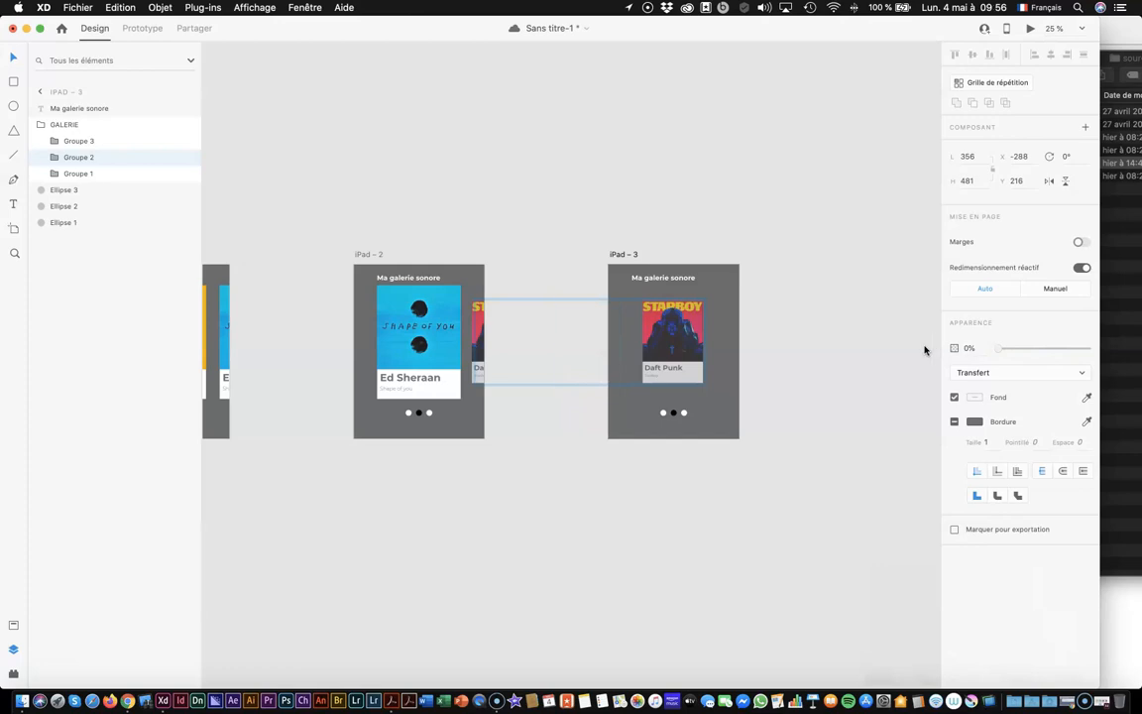
left_click_drag(580, 347, 568, 344)
Resize the Daft Punk card on iPad – 3 proportionally to a width of 494, matching the Shape of you card on iPad – 2
left_click(666, 356)
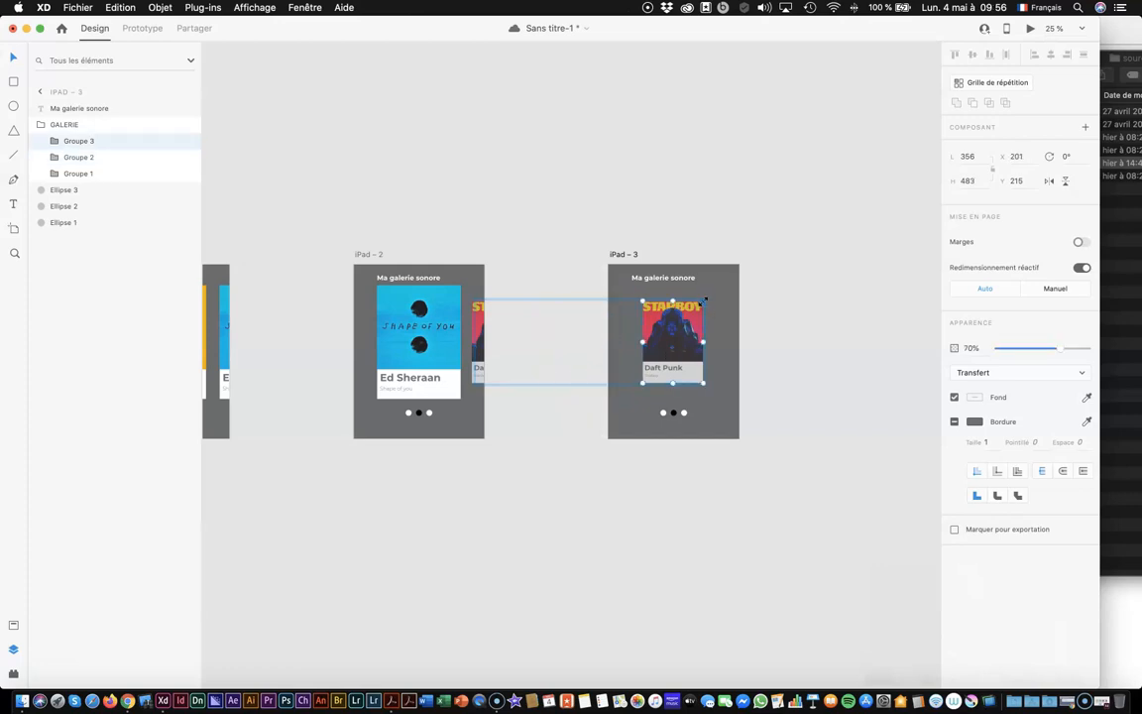
left_click(449, 324)
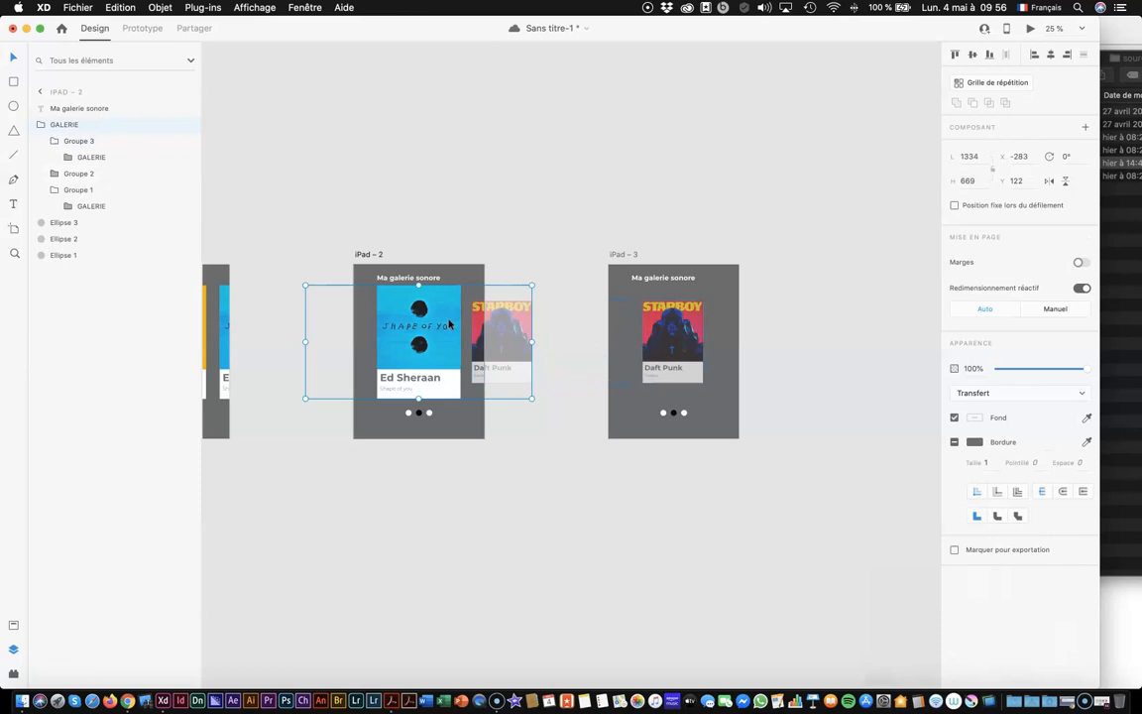
double_click(449, 324)
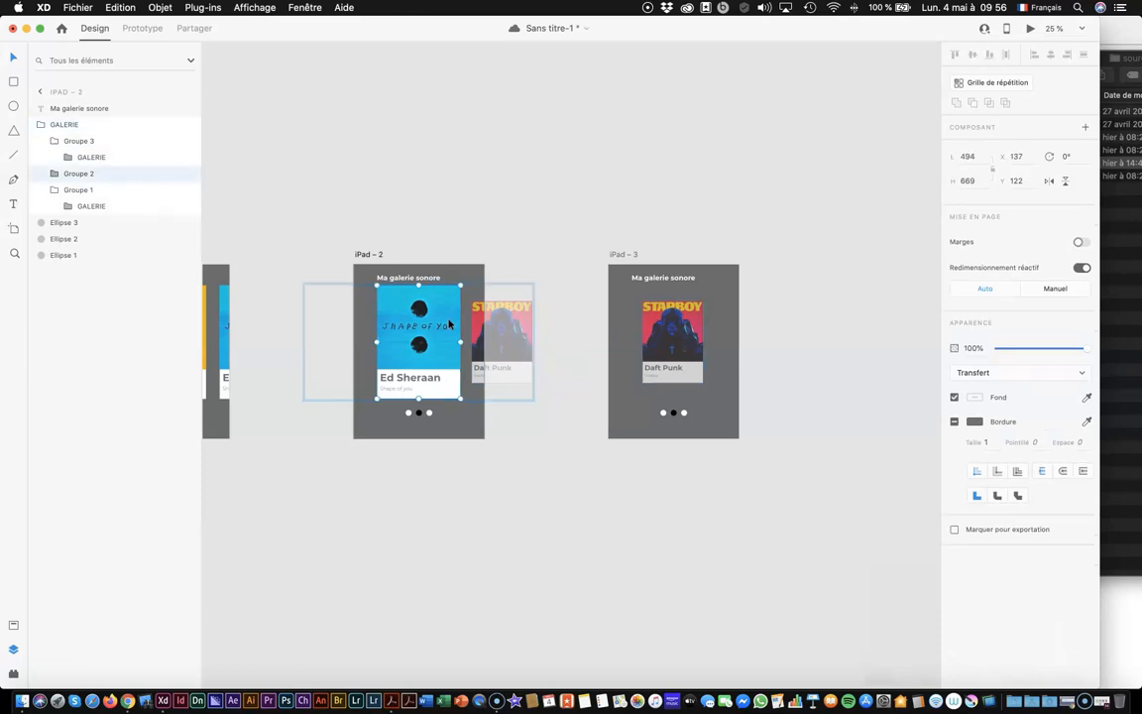
left_click(669, 348)
double_click(700, 342)
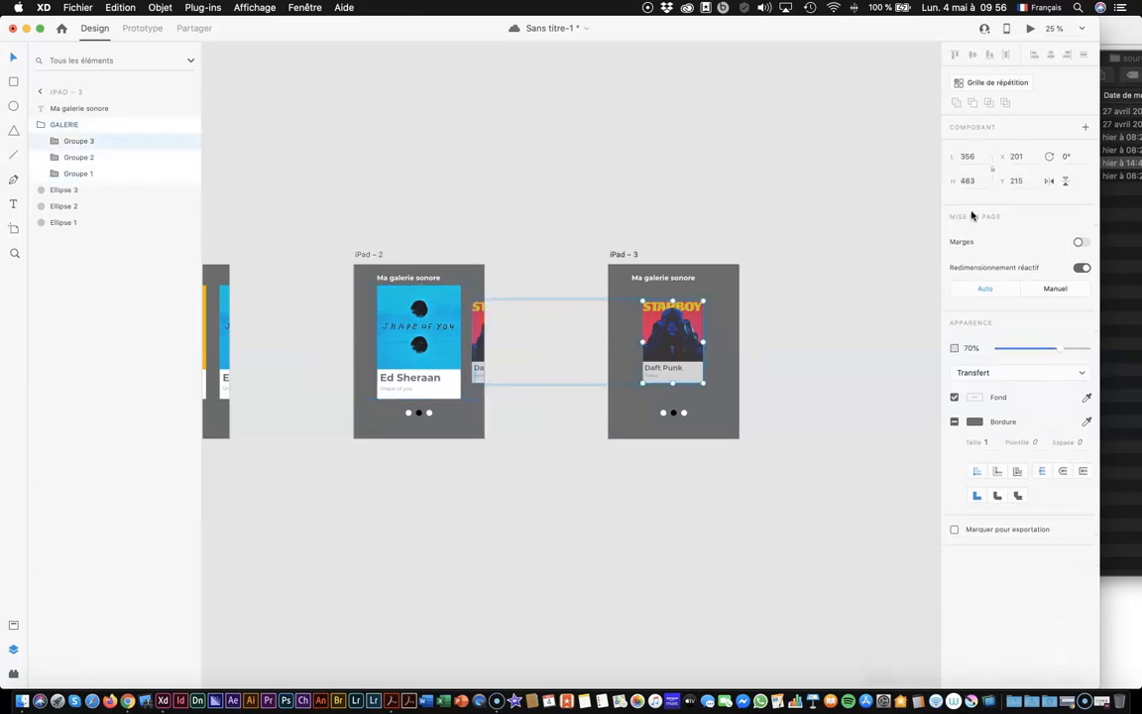
left_click(966, 155)
key("Return")
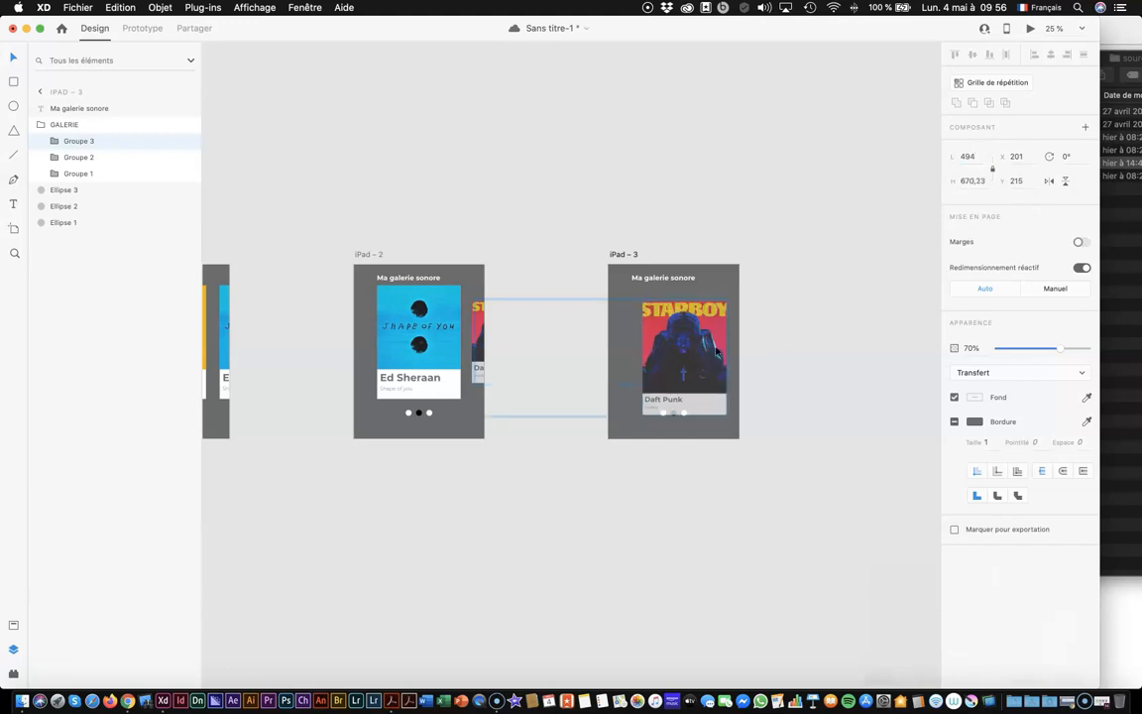
Centre the Daft Punk card horizontally at X 137 on iPad – 3 and raise its gallery group above the pagination dots
left_click_drag(698, 375, 690, 369)
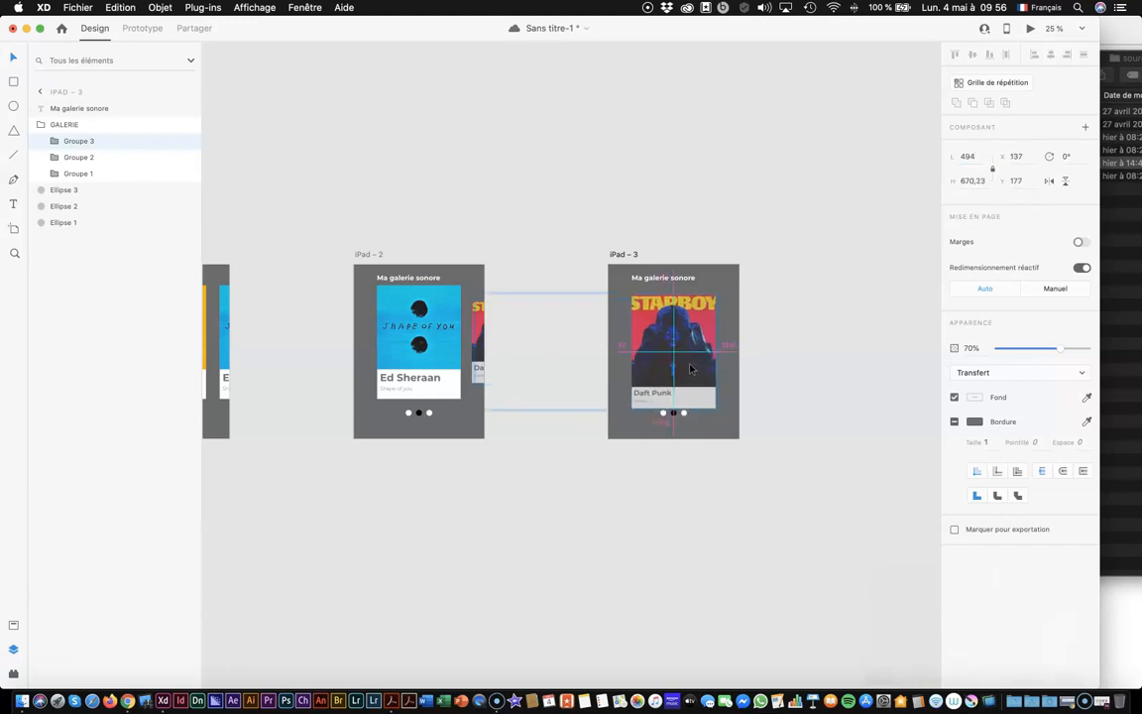
left_click(808, 375)
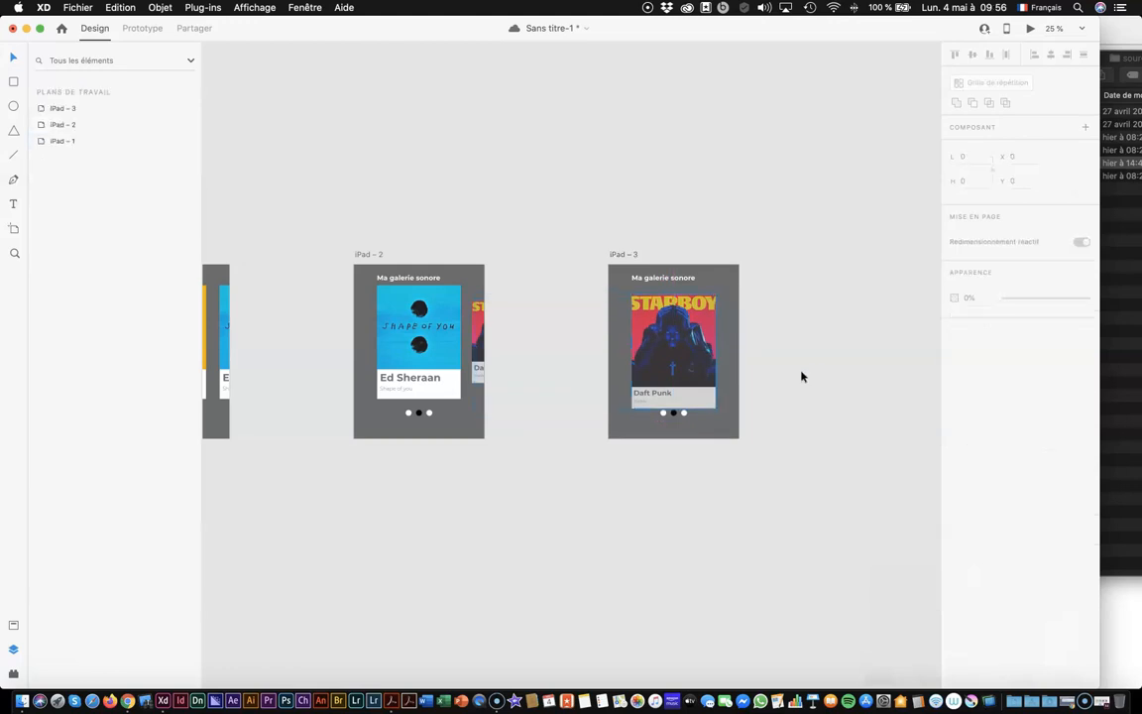
left_click(715, 369)
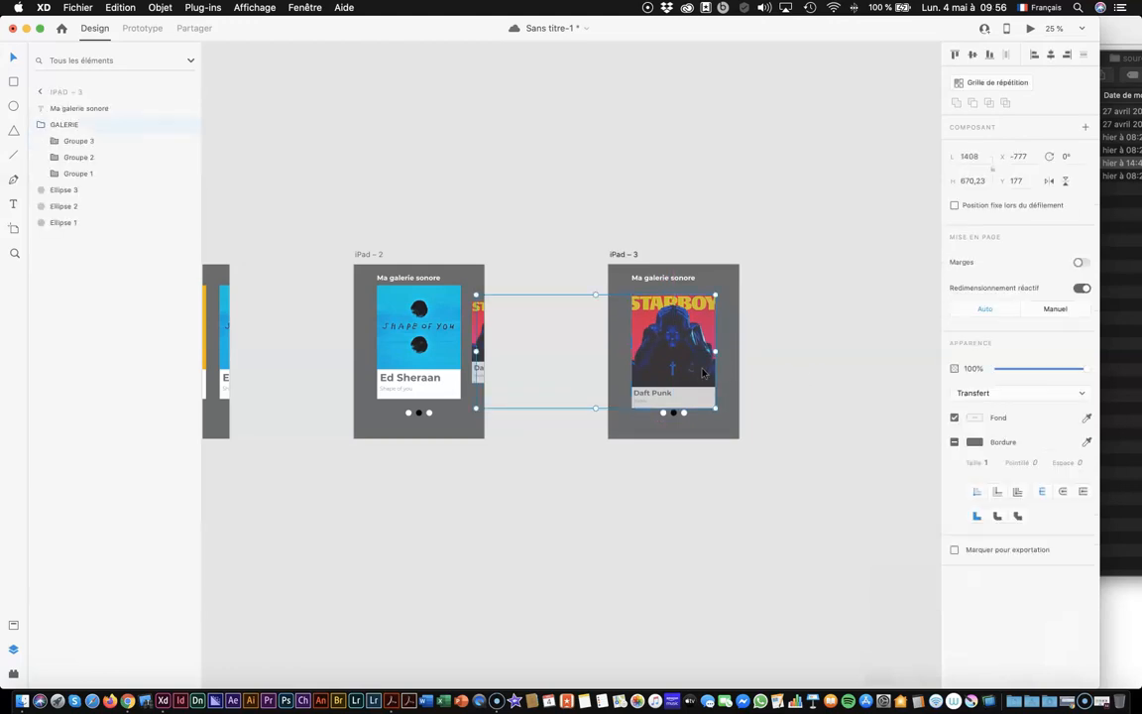
left_click_drag(702, 370, 702, 364)
left_click(798, 397)
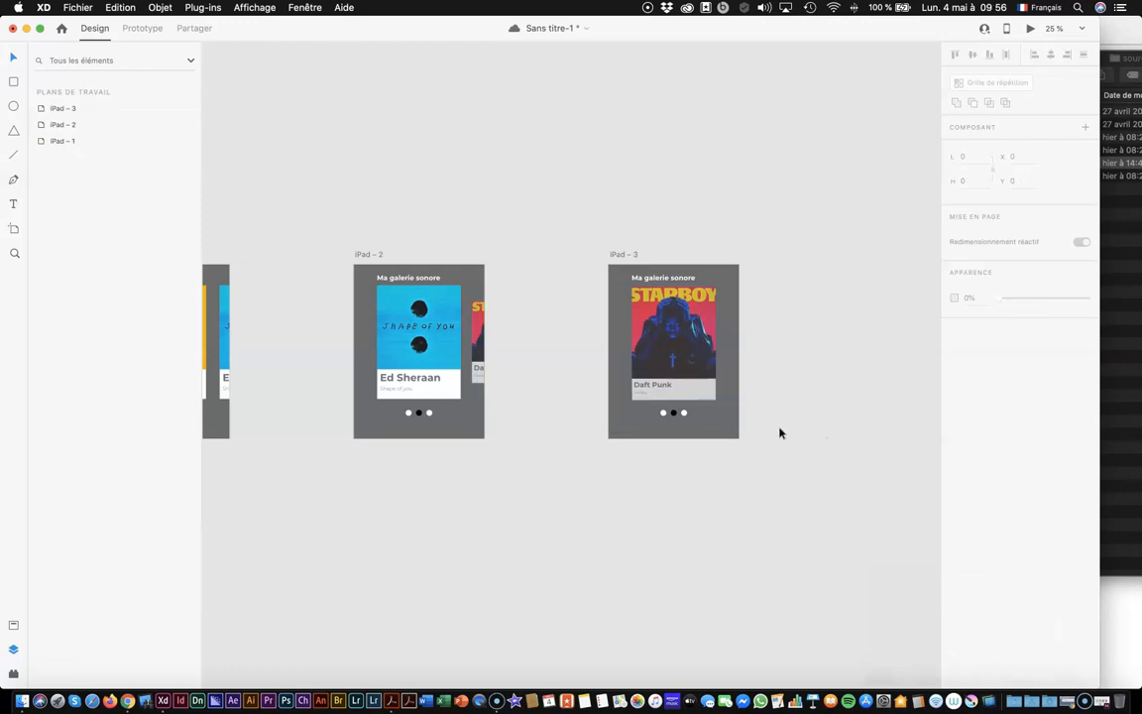
Fill the third pagination dot on iPad – 3 with black and the second one with white
left_click(684, 413)
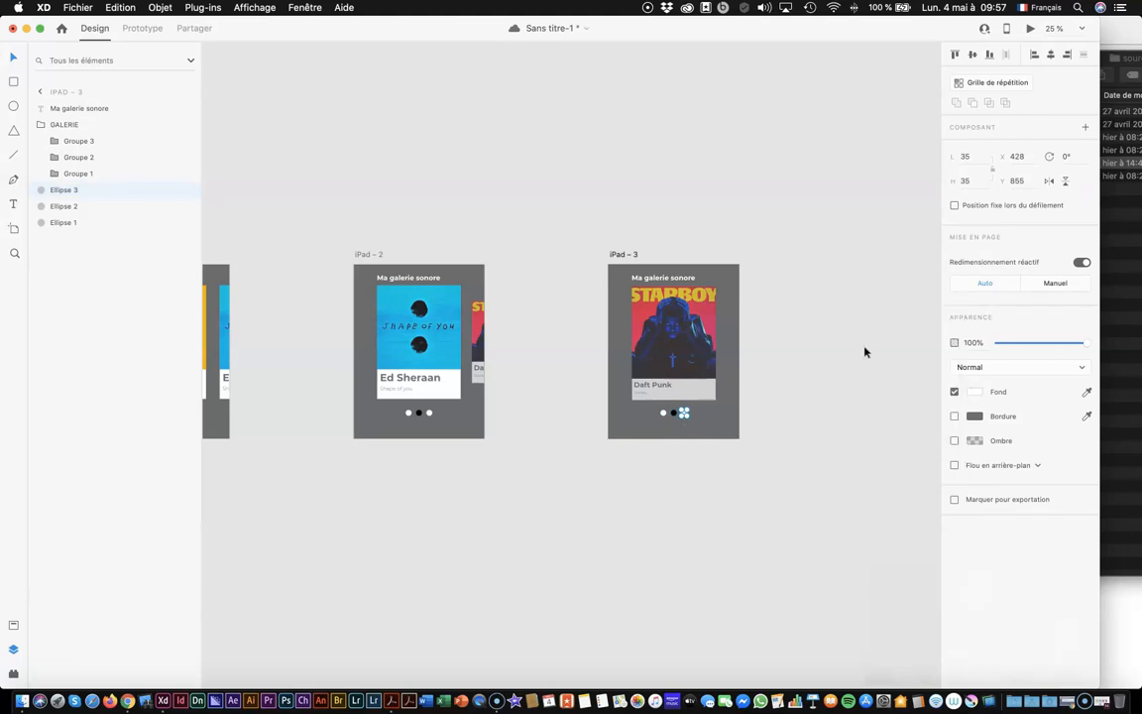
left_click(974, 392)
mouse_move(899, 428)
left_mouse_down()
mouse_move(753, 417)
mouse_move(796, 468)
left_mouse_up()
left_click(674, 413)
left_click(976, 390)
left_click_drag(828, 370, 784, 282)
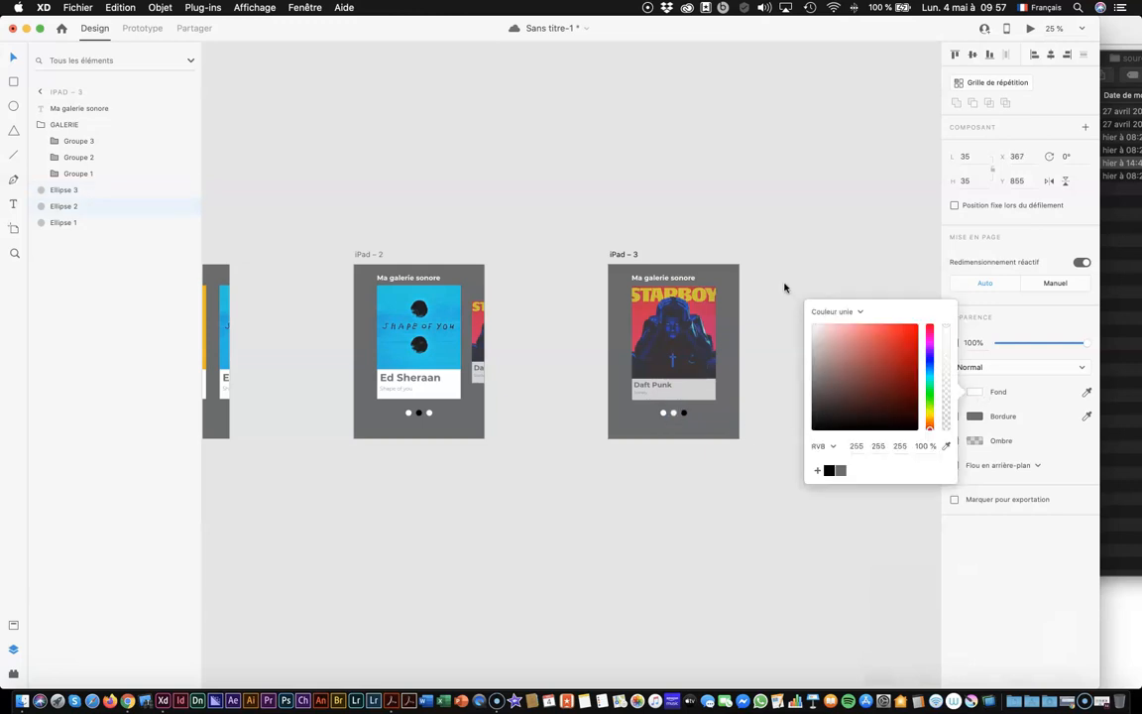
left_click(797, 265)
Select the GALERIE group on iPad – 2 and switch to prototype mode
scroll(760, 403, "left", 3)
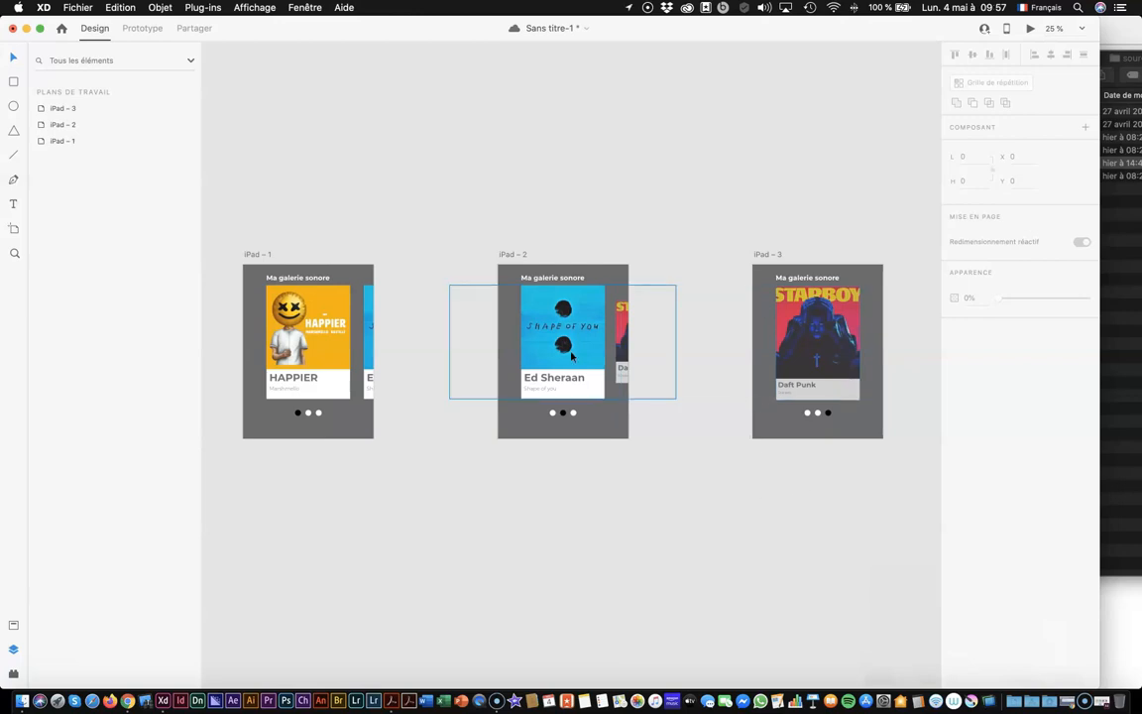
left_click(513, 315)
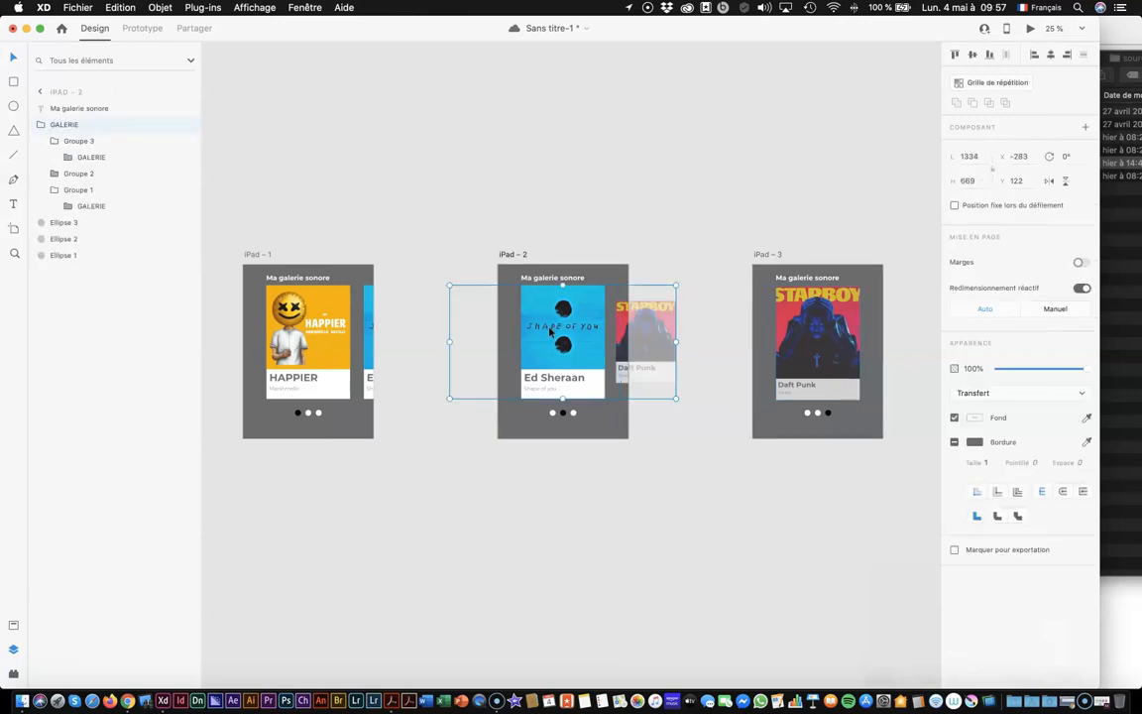
left_click(154, 30)
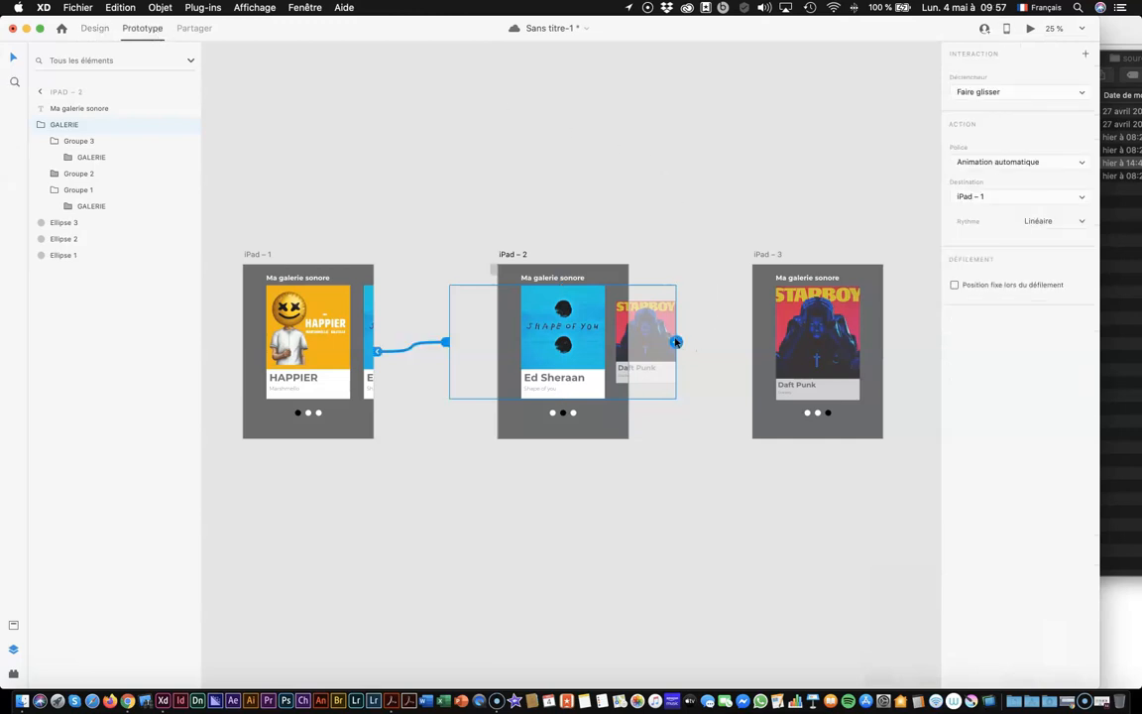
Try to link the whole GALERIE group on iPad – 2 to iPad – 3 as a second drag interaction, and undo the attempts
left_click_drag(674, 342, 763, 379)
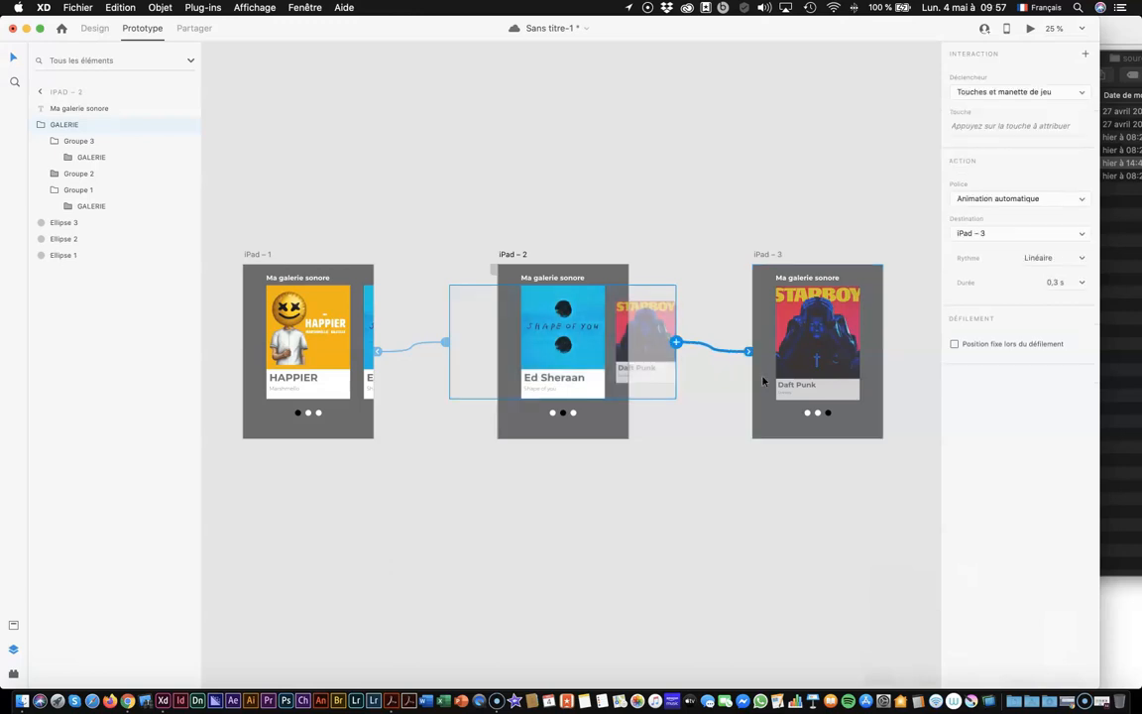
left_click(989, 91)
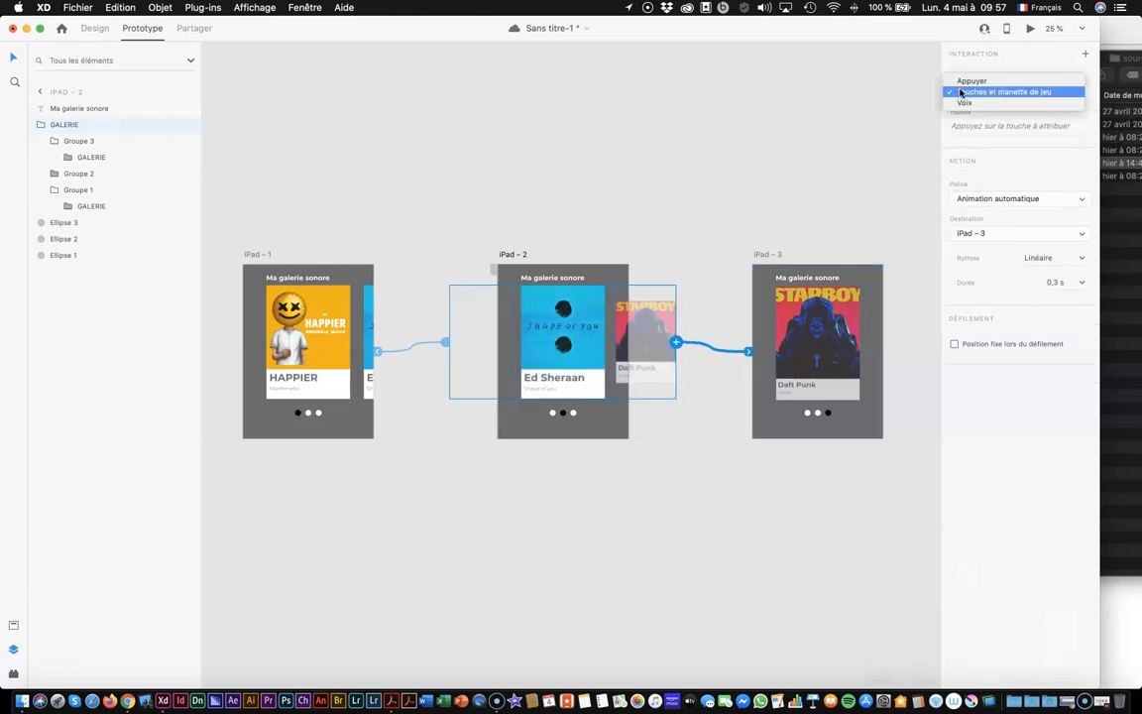
left_click(960, 92)
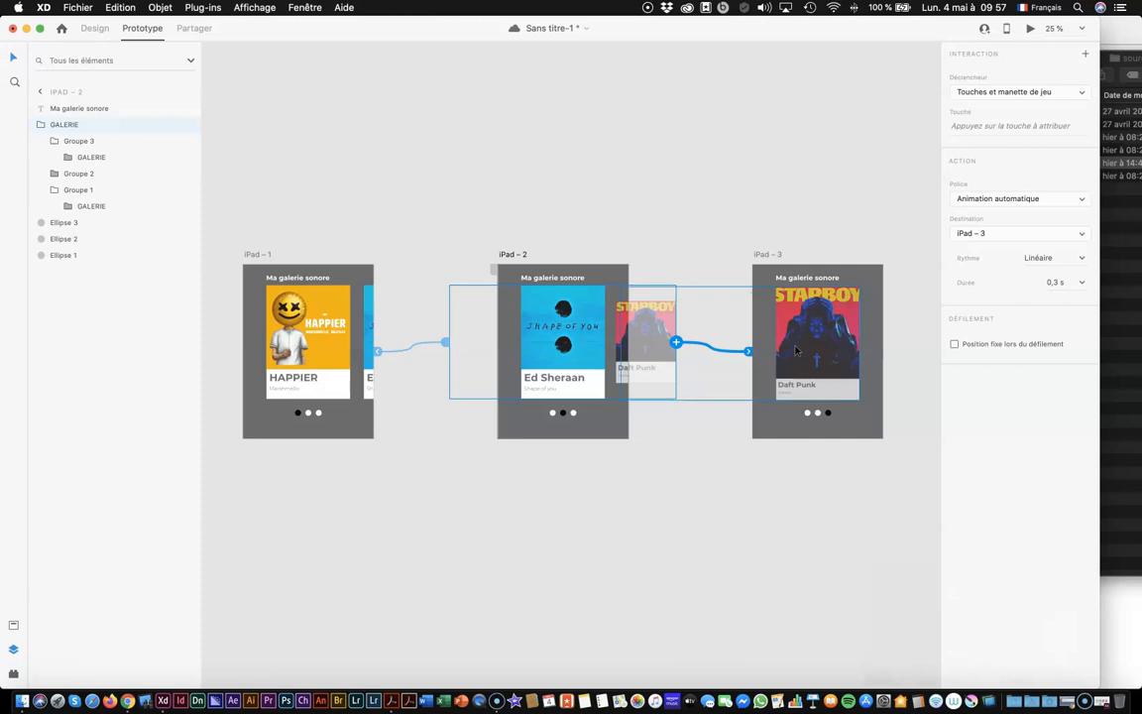
left_click(964, 92)
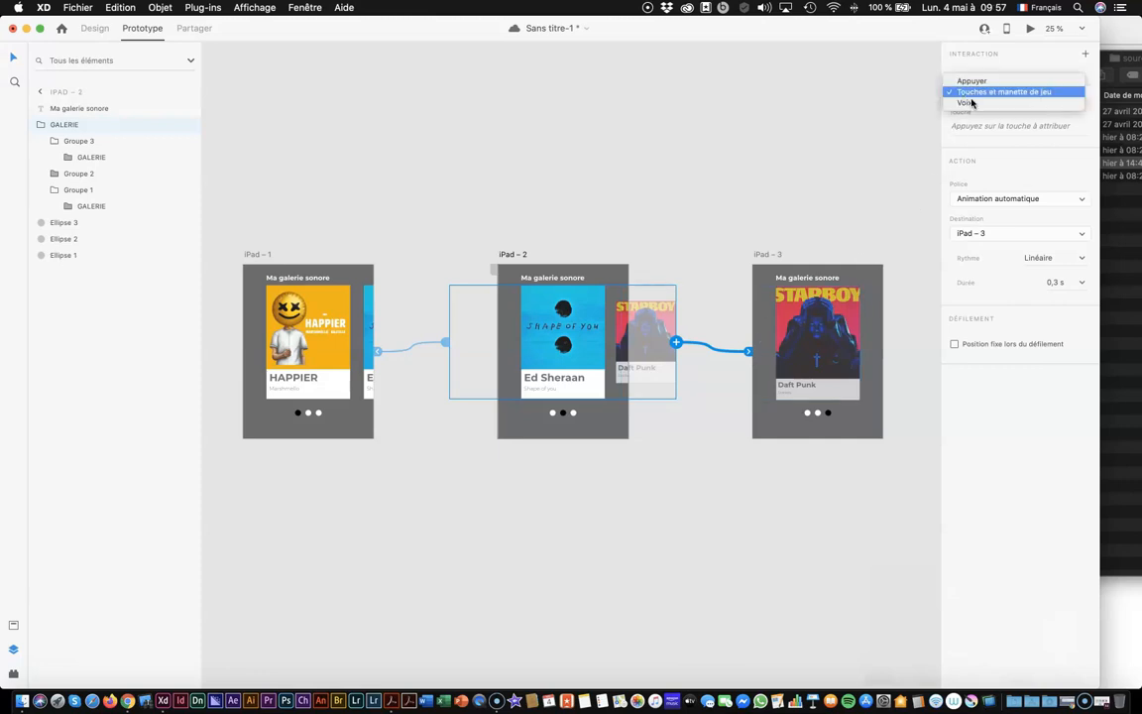
left_click(974, 96)
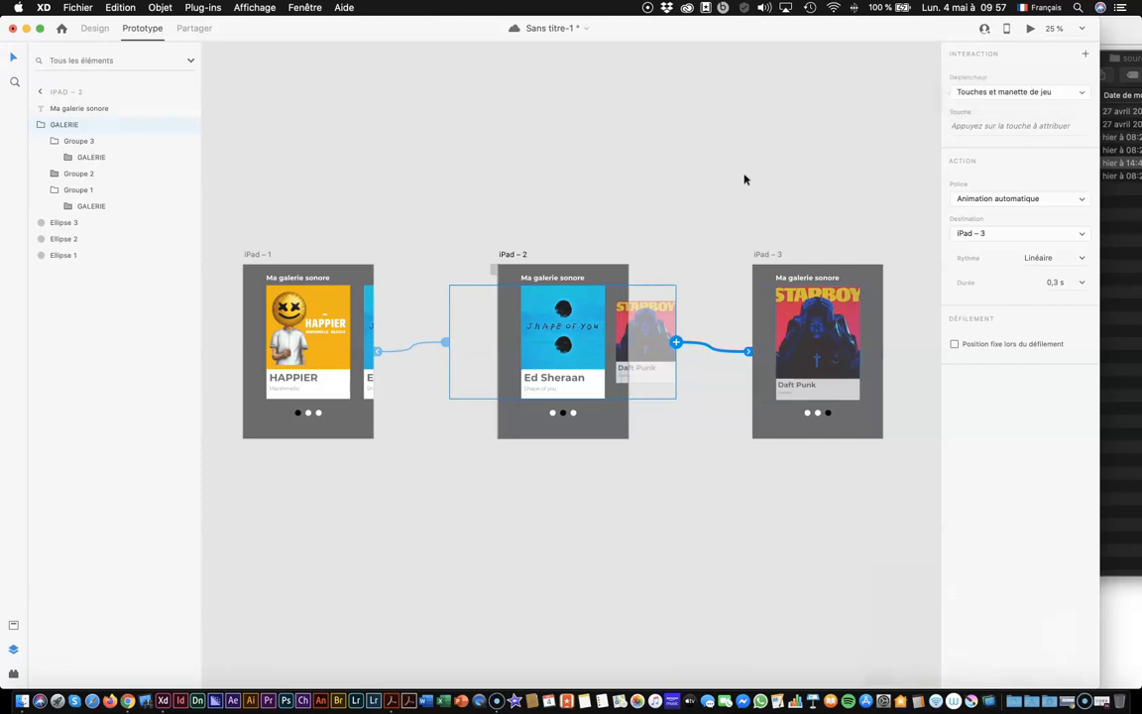
key("super+z")
left_click_drag(676, 342, 810, 325)
left_click(973, 92)
left_click(973, 91)
left_click_drag(699, 344, 816, 347)
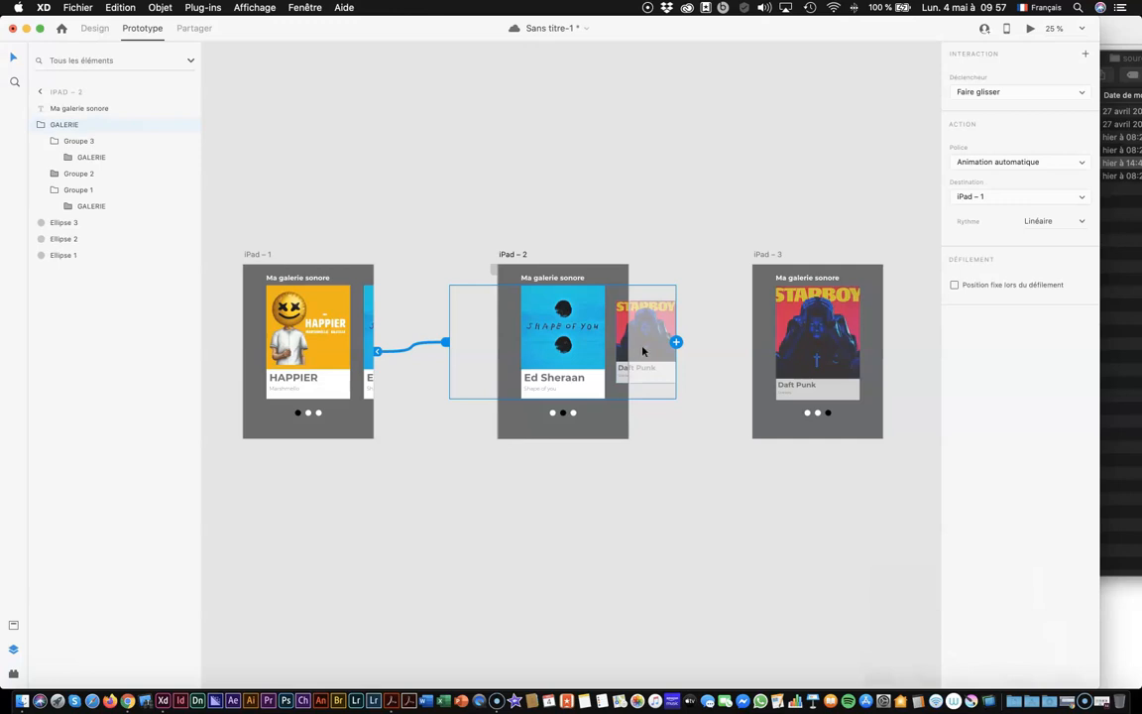
Link the Daft Punk card inside iPad – 2's gallery to iPad – 3 with the Faire glisser trigger and Animation automatique
double_click(646, 347)
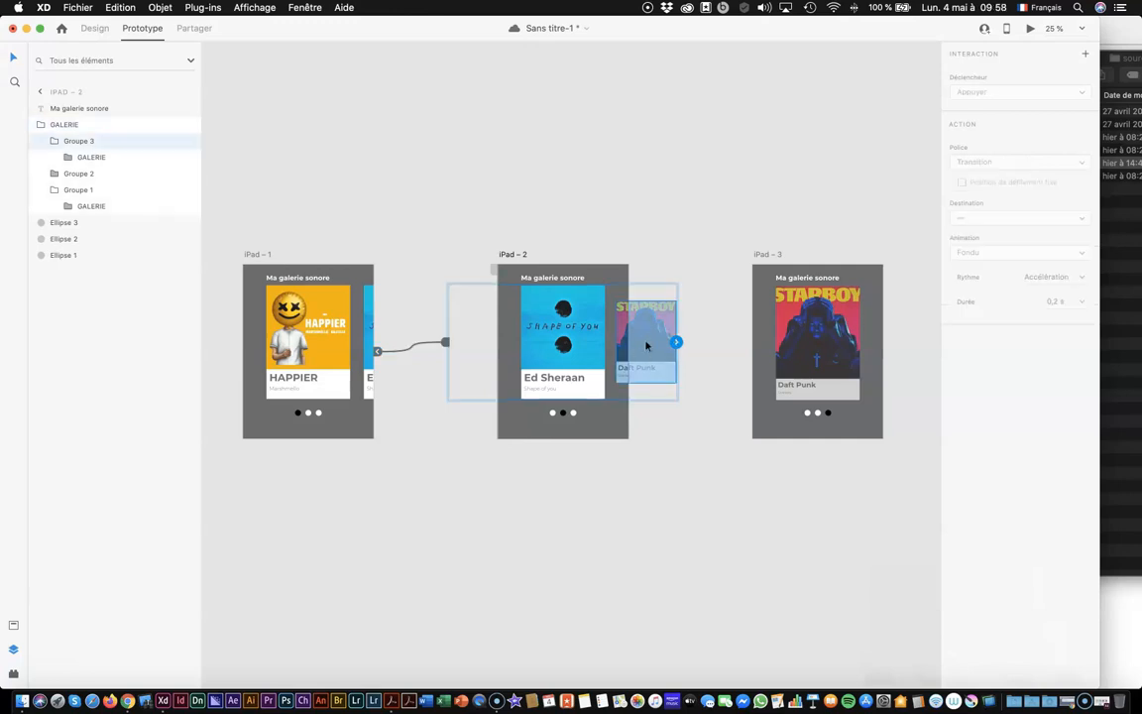
left_click(663, 298)
left_click(563, 345)
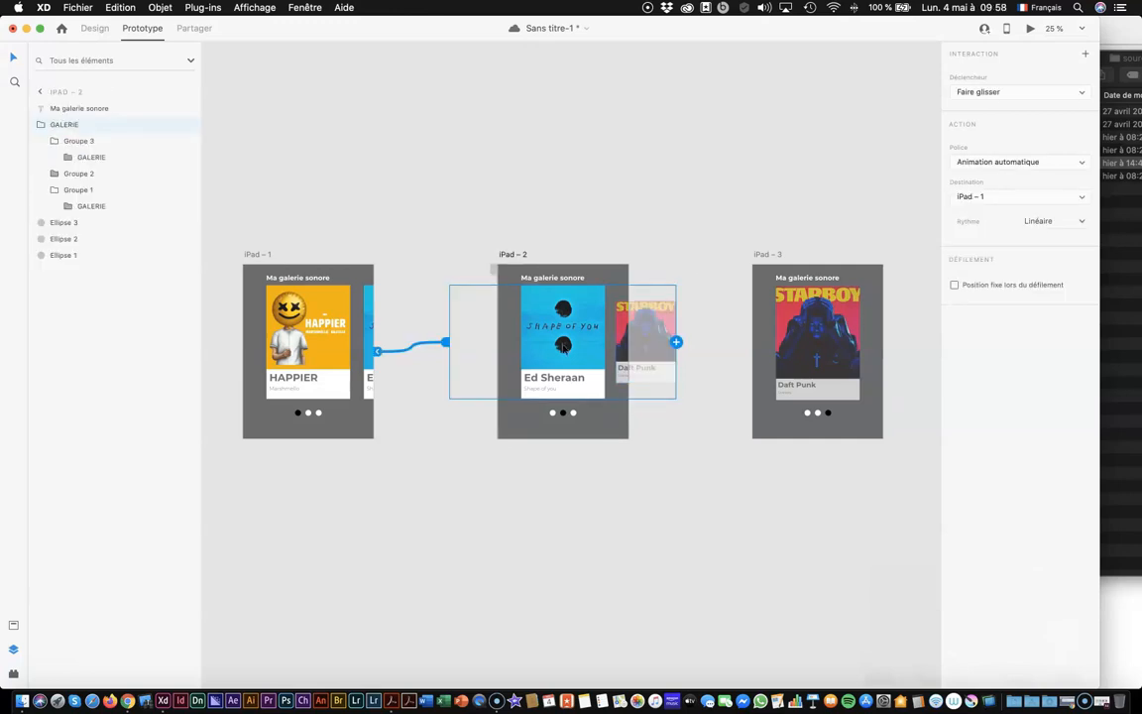
double_click(629, 365)
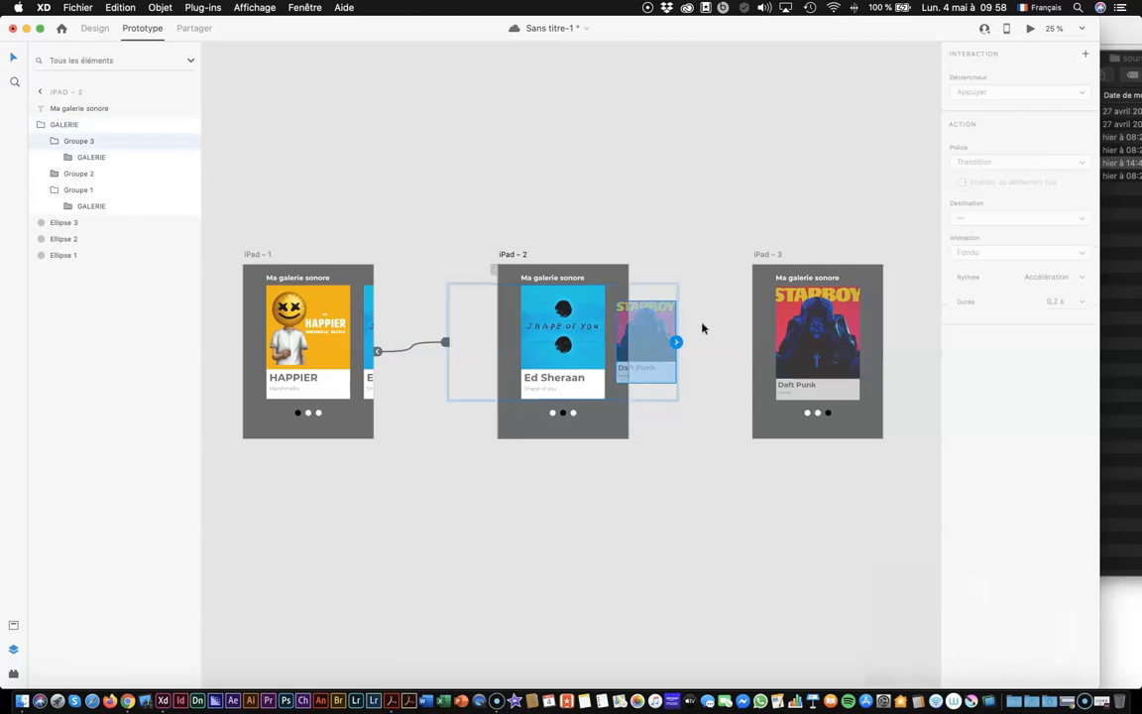
left_click_drag(674, 343, 801, 317)
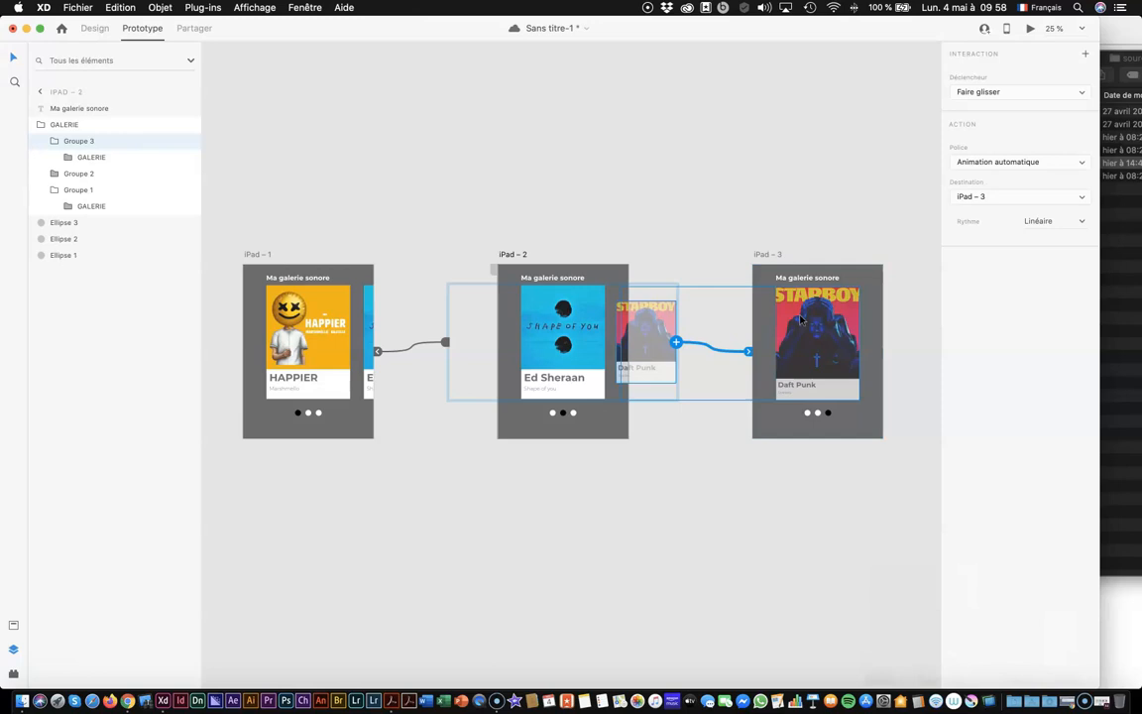
left_click(1003, 92)
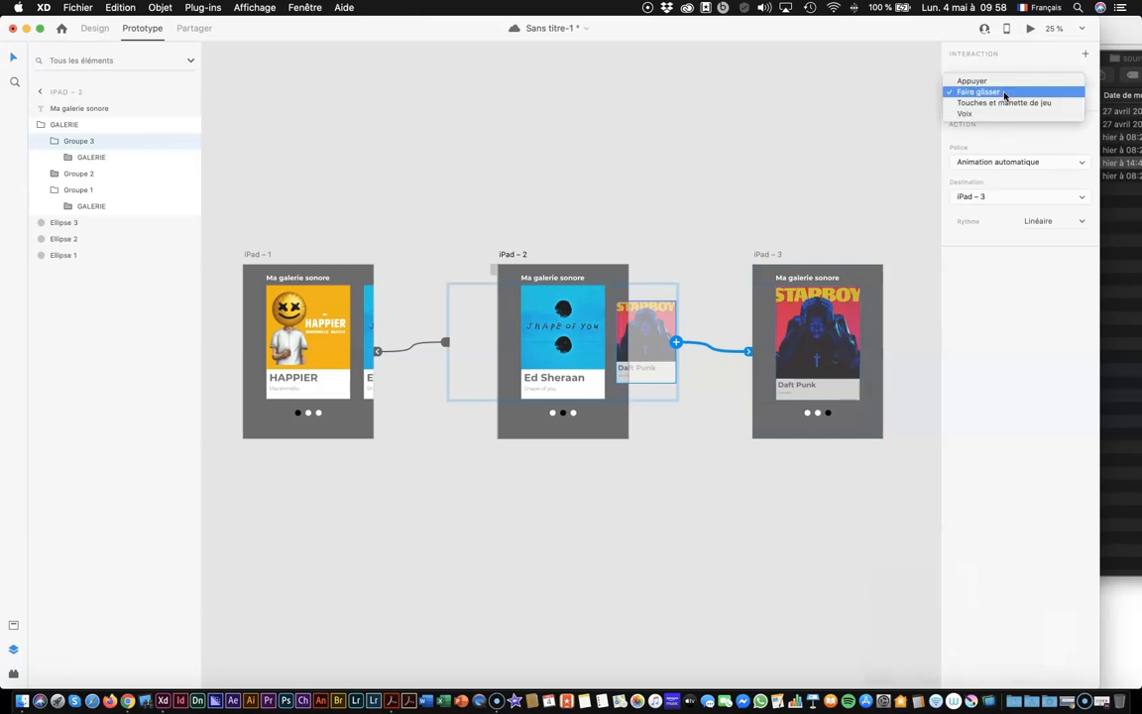
left_click(1004, 92)
left_click(1011, 161)
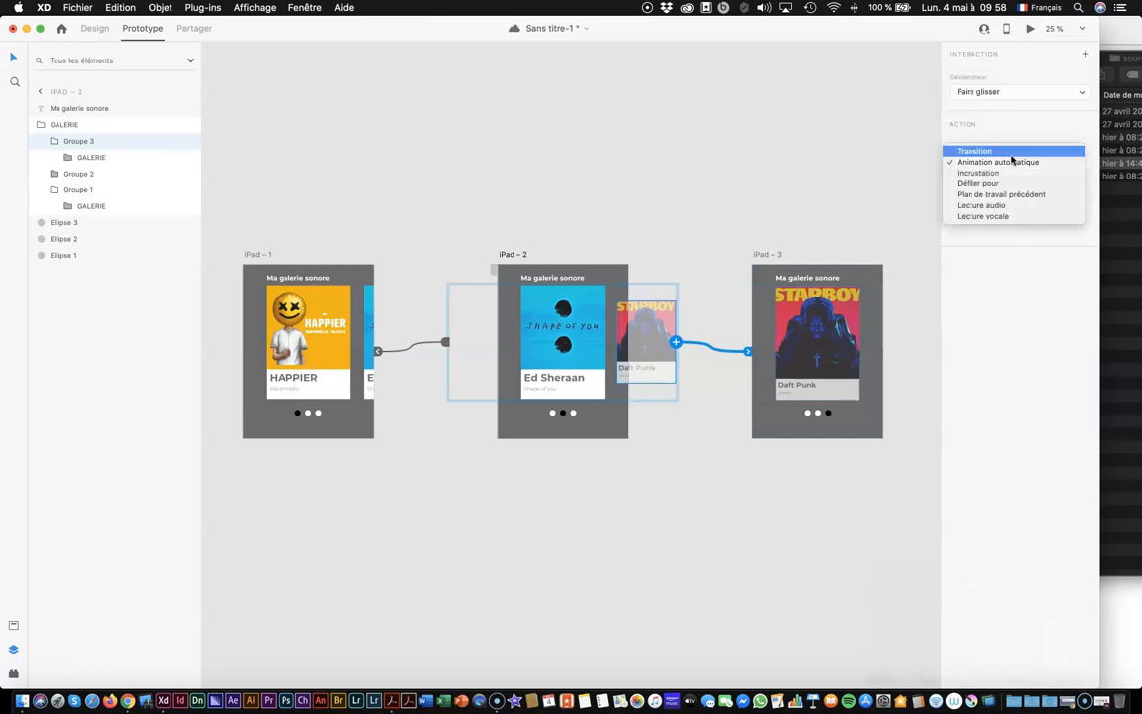
left_click(899, 214)
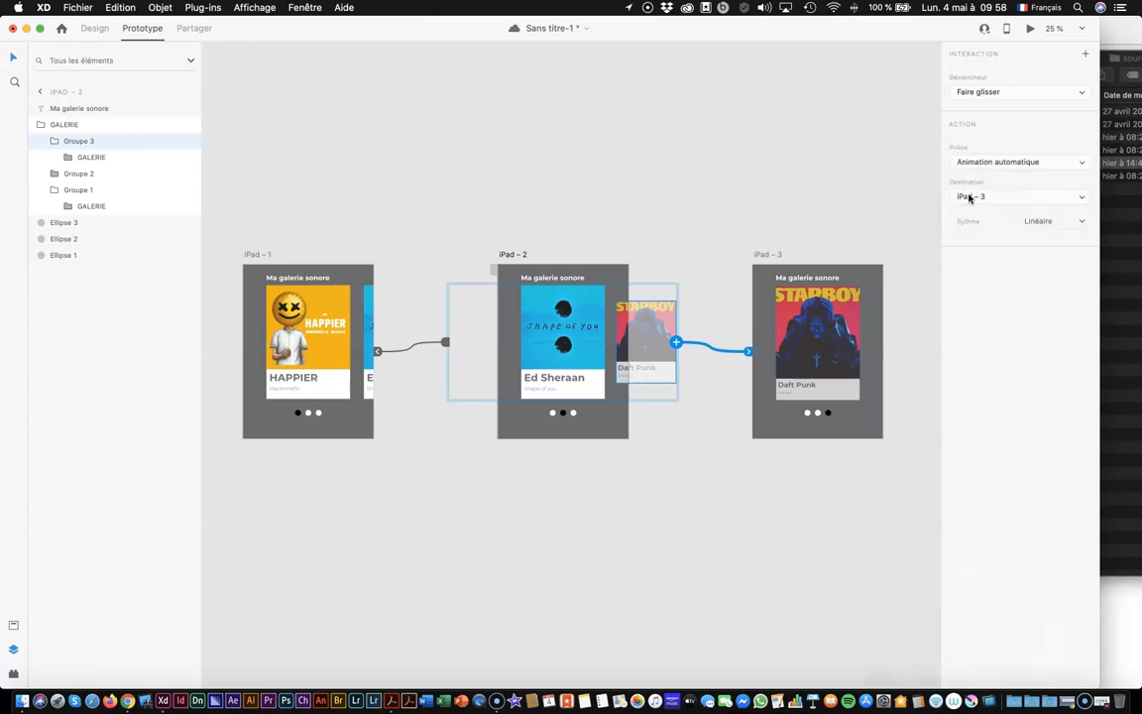
Preview the prototype from iPad – 2, swipe to the Daft Punk card, and close the preview
left_click(1030, 27)
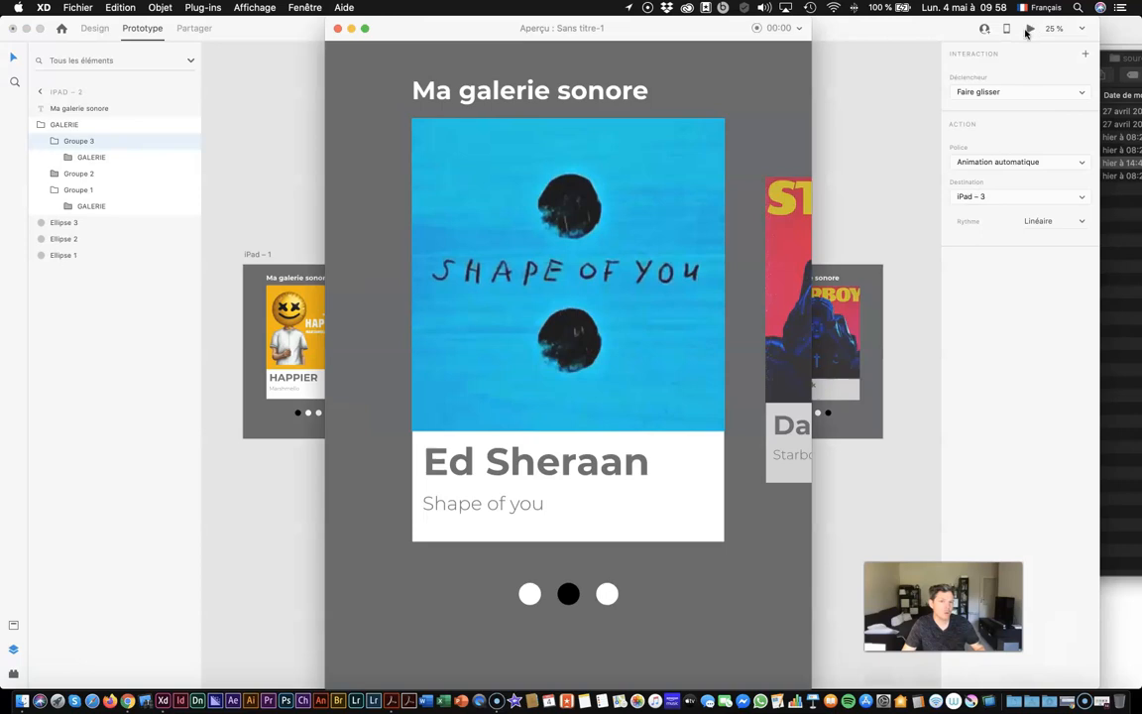
left_click_drag(700, 313, 399, 328)
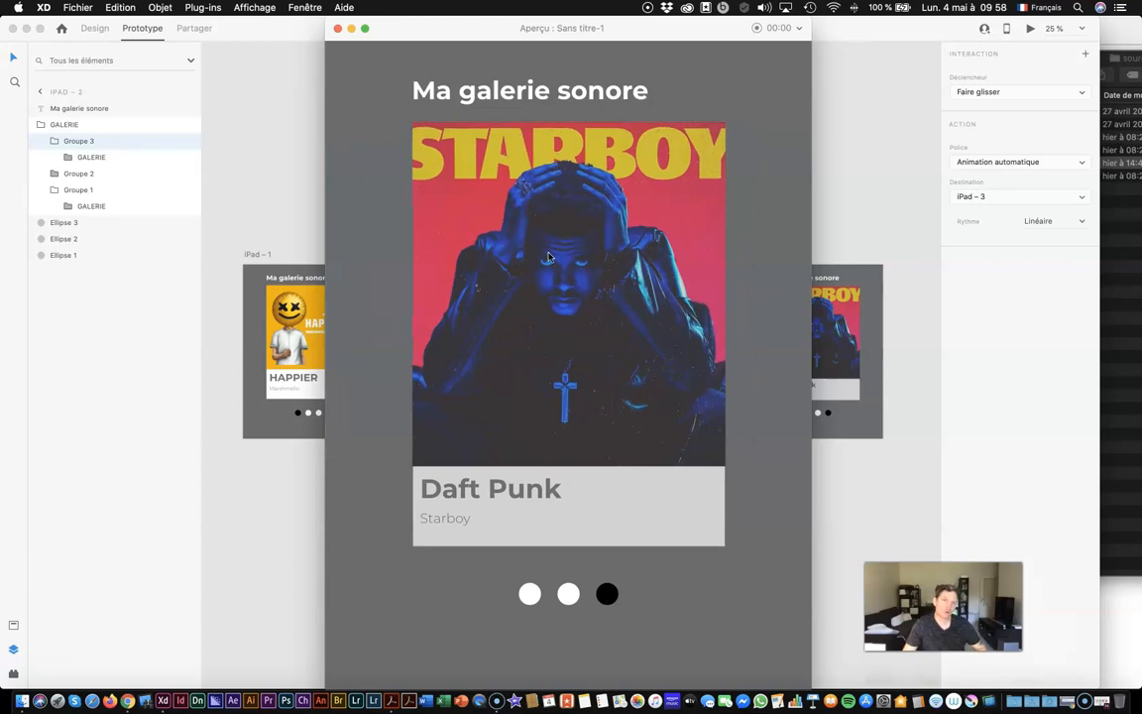
left_click(337, 27)
Link the GALERIE group on iPad – 3 back to iPad – 2 with the Faire glisser trigger and Animation automatique
left_click(840, 357)
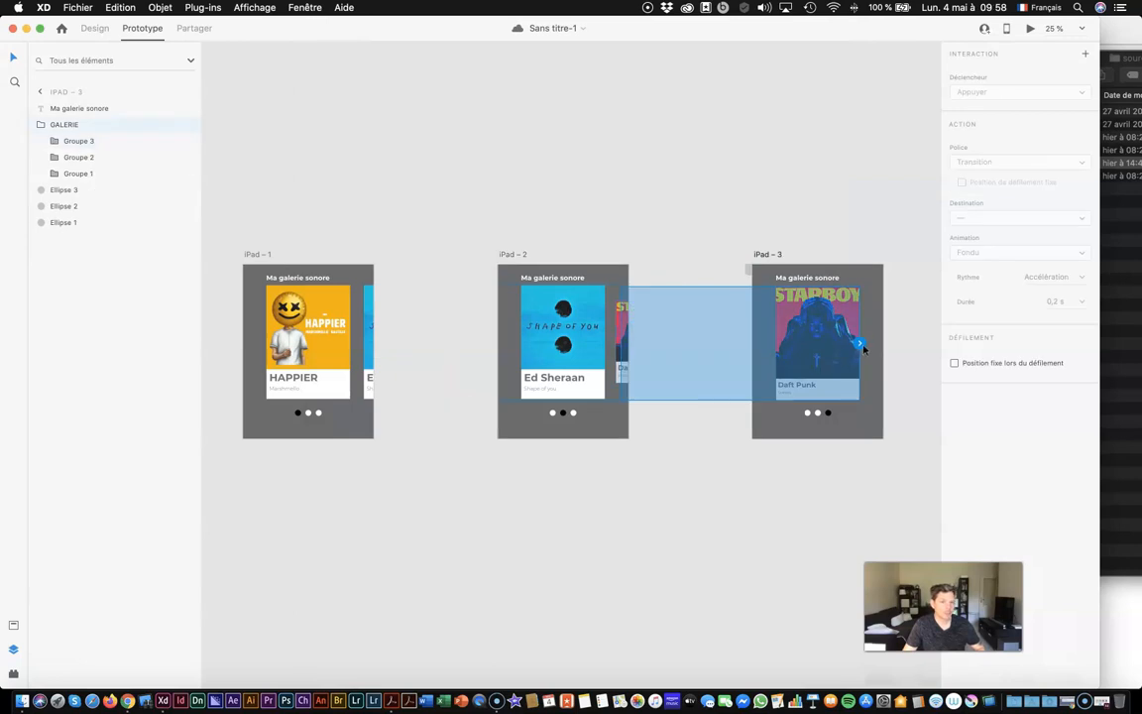
left_click_drag(861, 345, 615, 416)
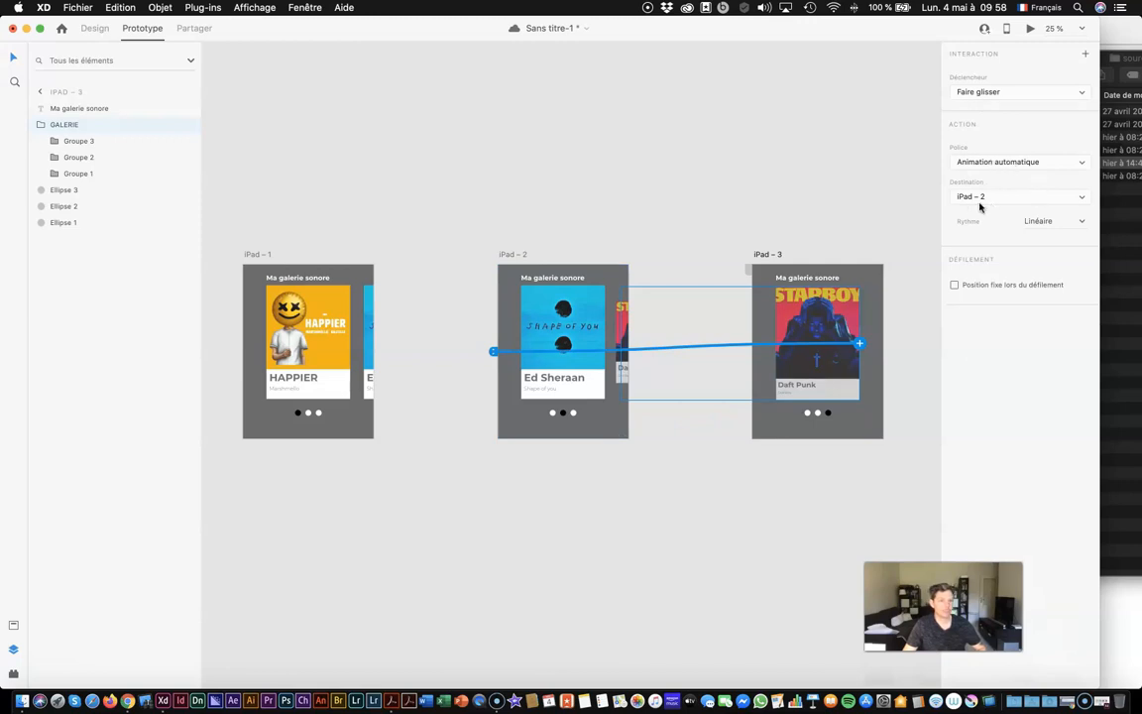
Preview the prototype from iPad – 3, swipe back and forth between the Daft Punk, Ed Sheraan and HAPPIER cards, and close the preview
left_click(1030, 29)
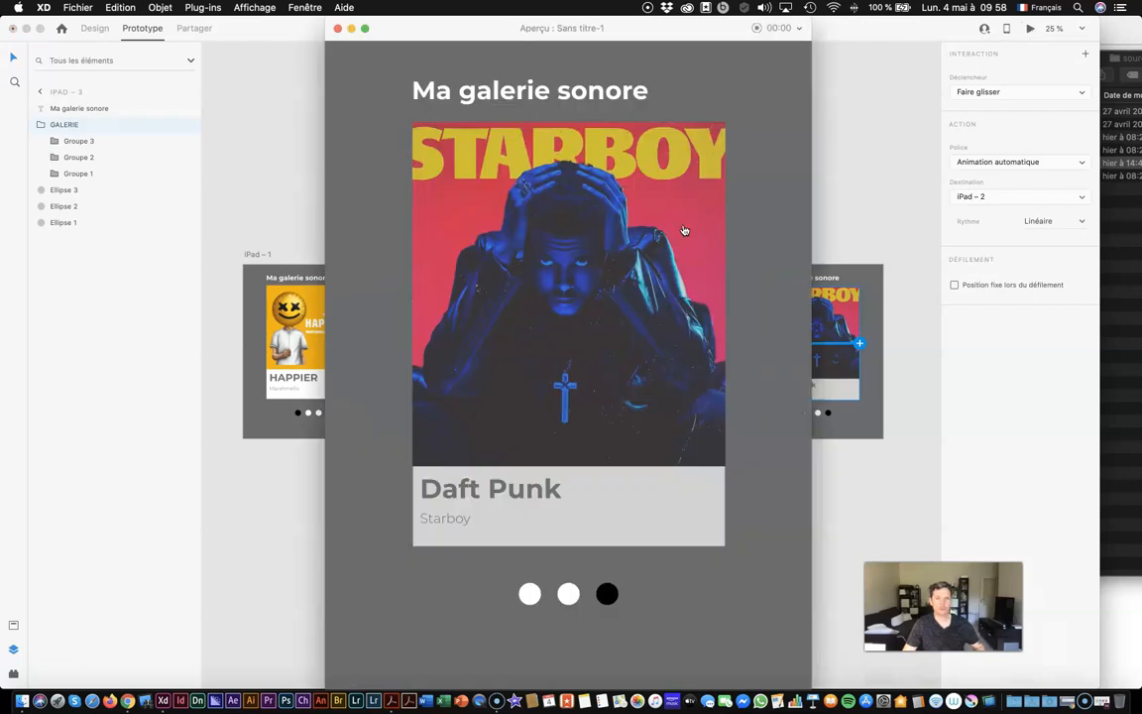
left_click_drag(508, 291, 719, 321)
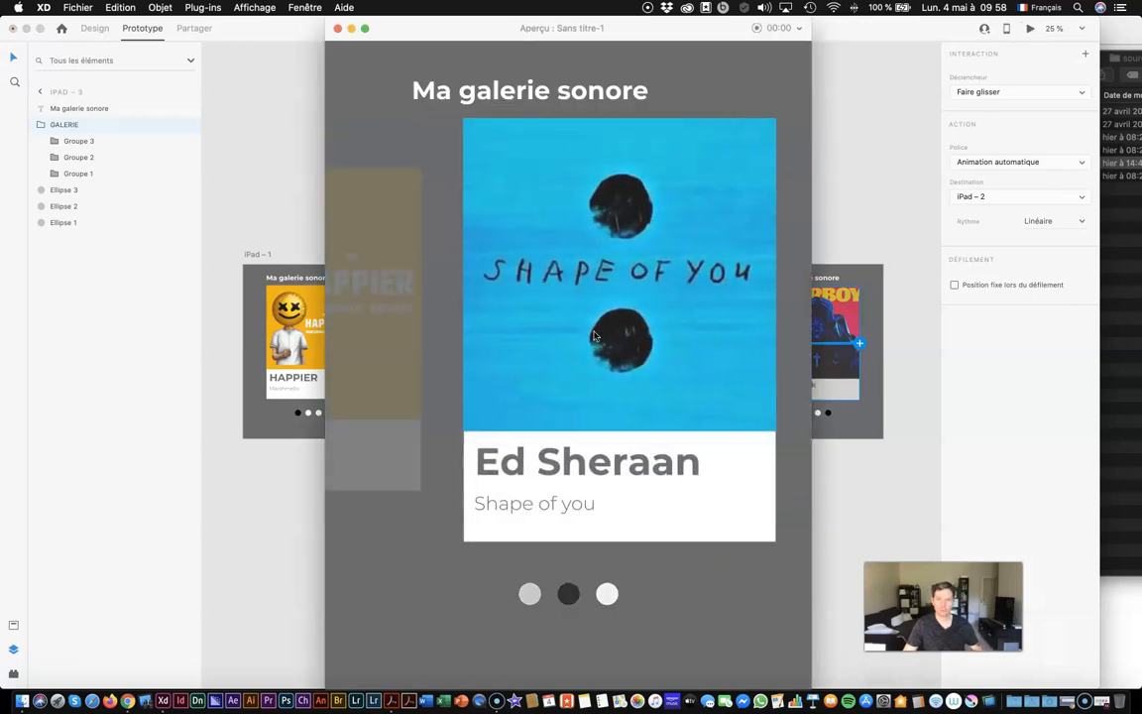
left_click_drag(594, 336, 697, 290)
left_click_drag(683, 352, 583, 343)
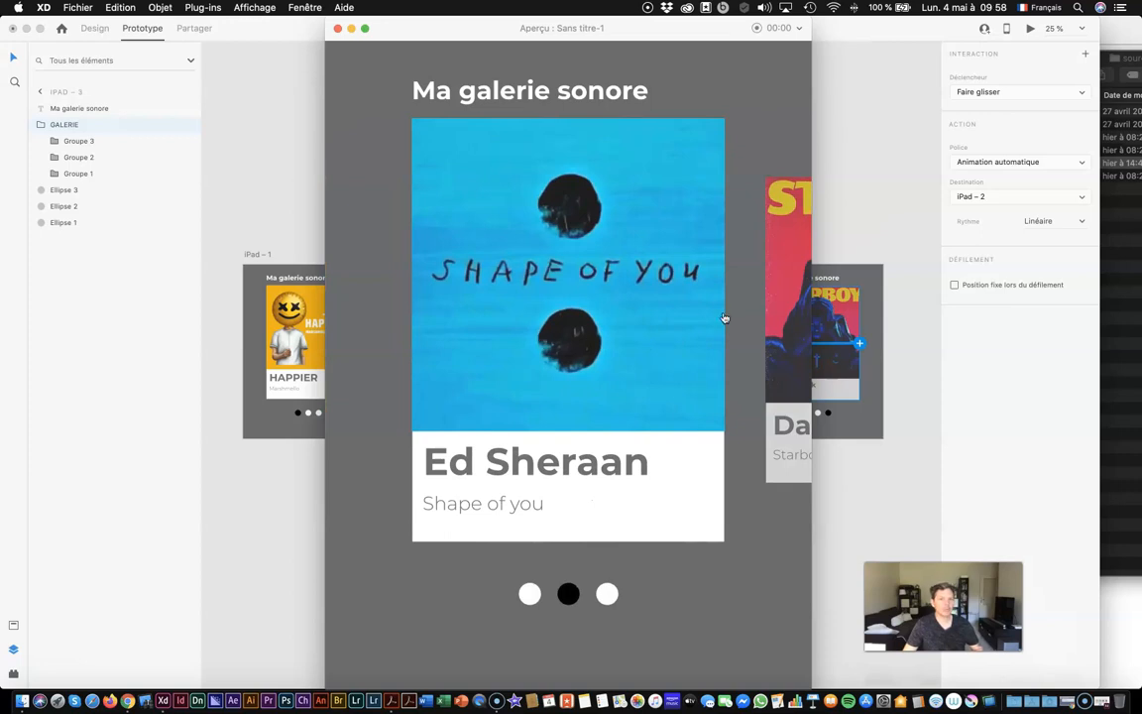
left_click_drag(746, 316, 799, 318)
left_click_drag(443, 288, 689, 302)
left_click_drag(786, 297, 654, 253)
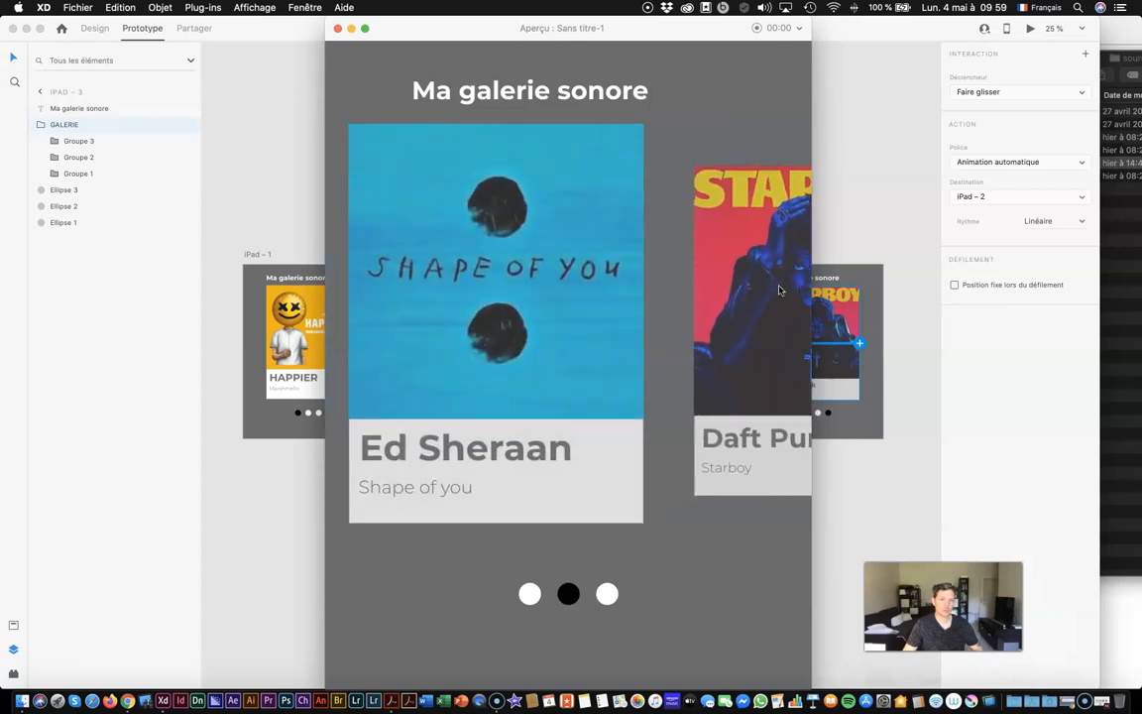
left_click_drag(529, 251, 708, 288)
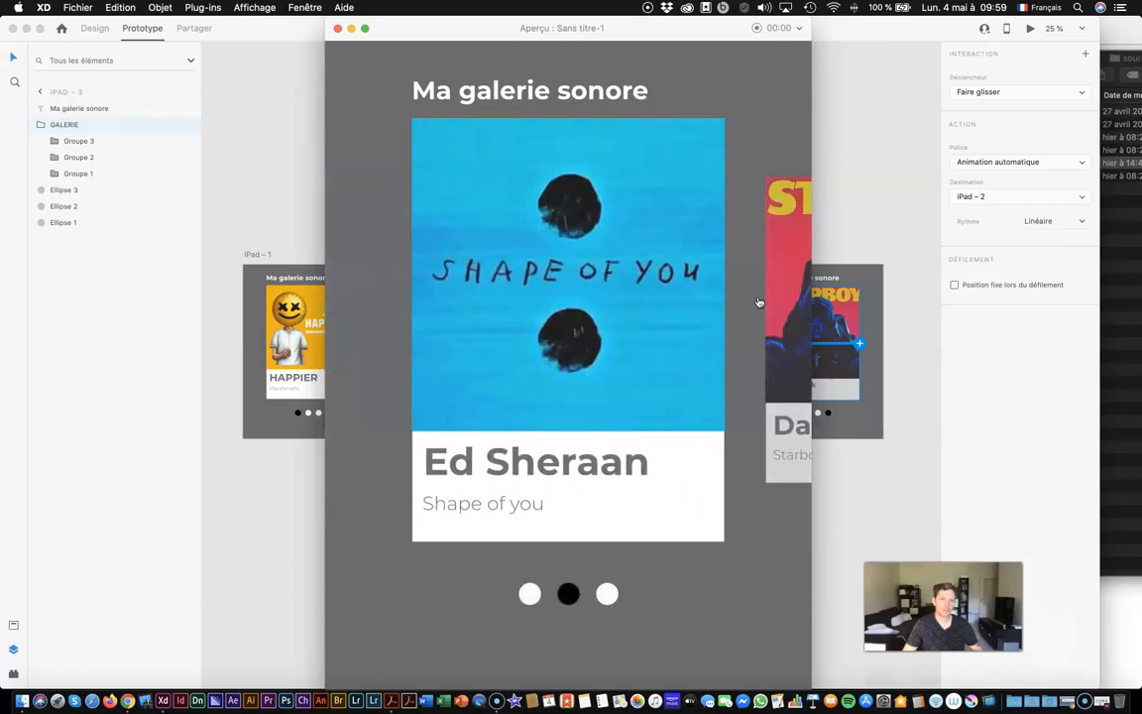
left_click(337, 27)
left_click(405, 138)
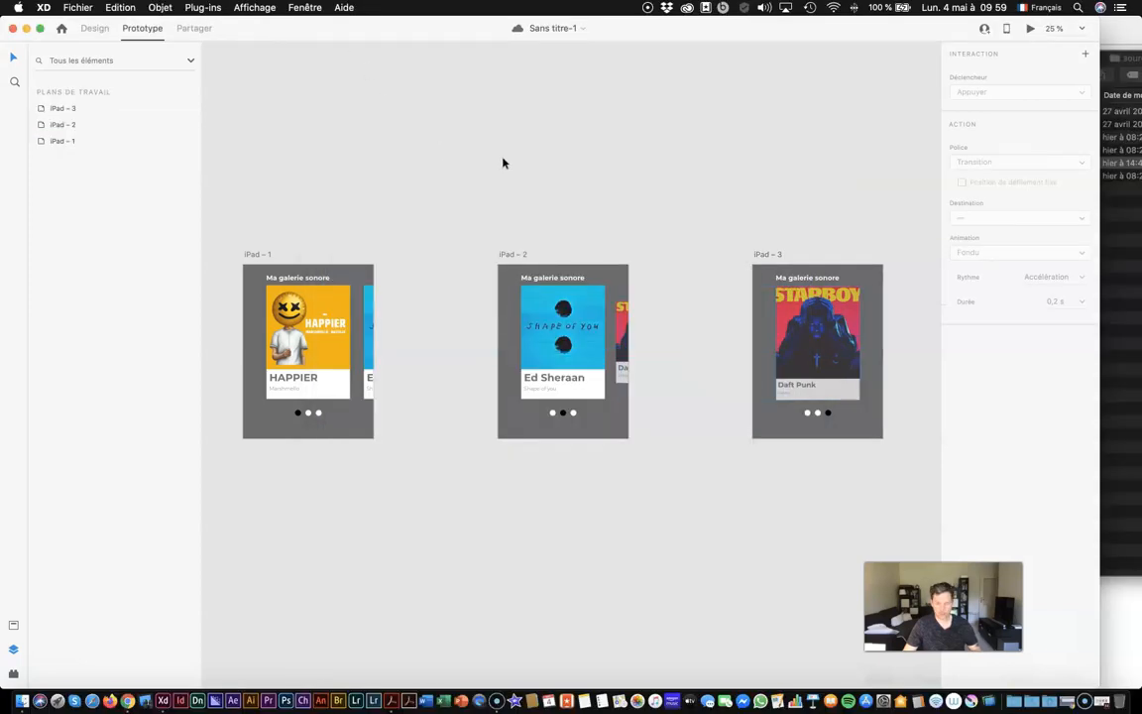
Save the document to the computer (Votre ordinateur) under the name "ma galerie sonore"
key("super+s")
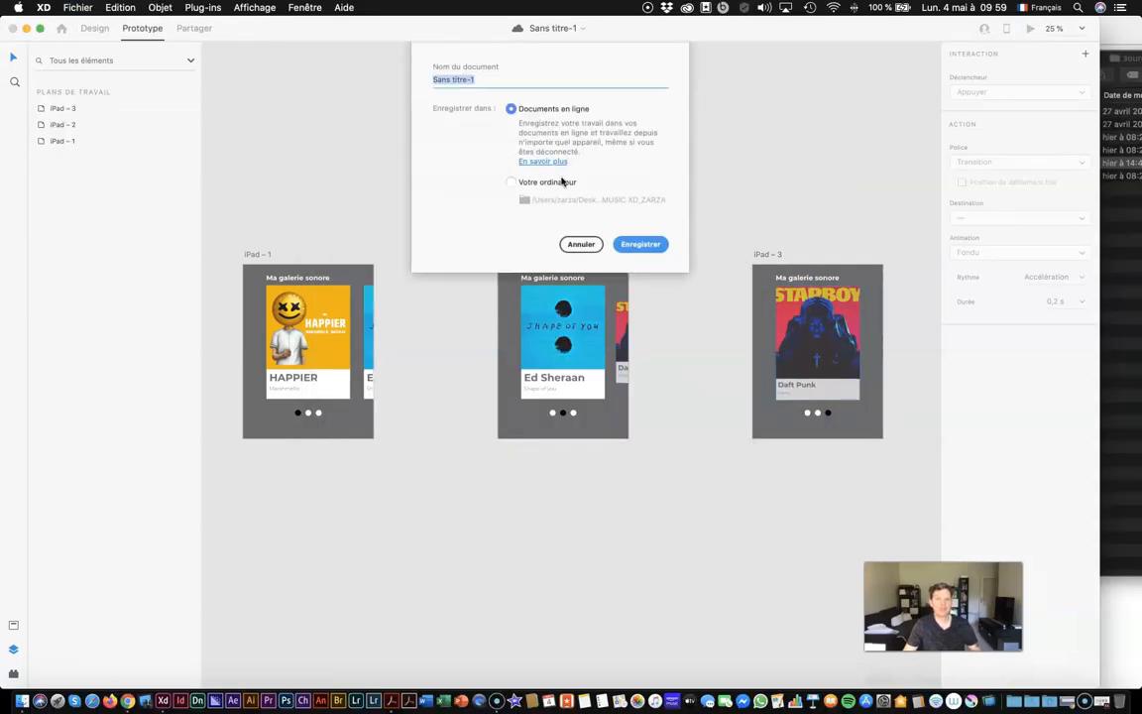
left_click(566, 184)
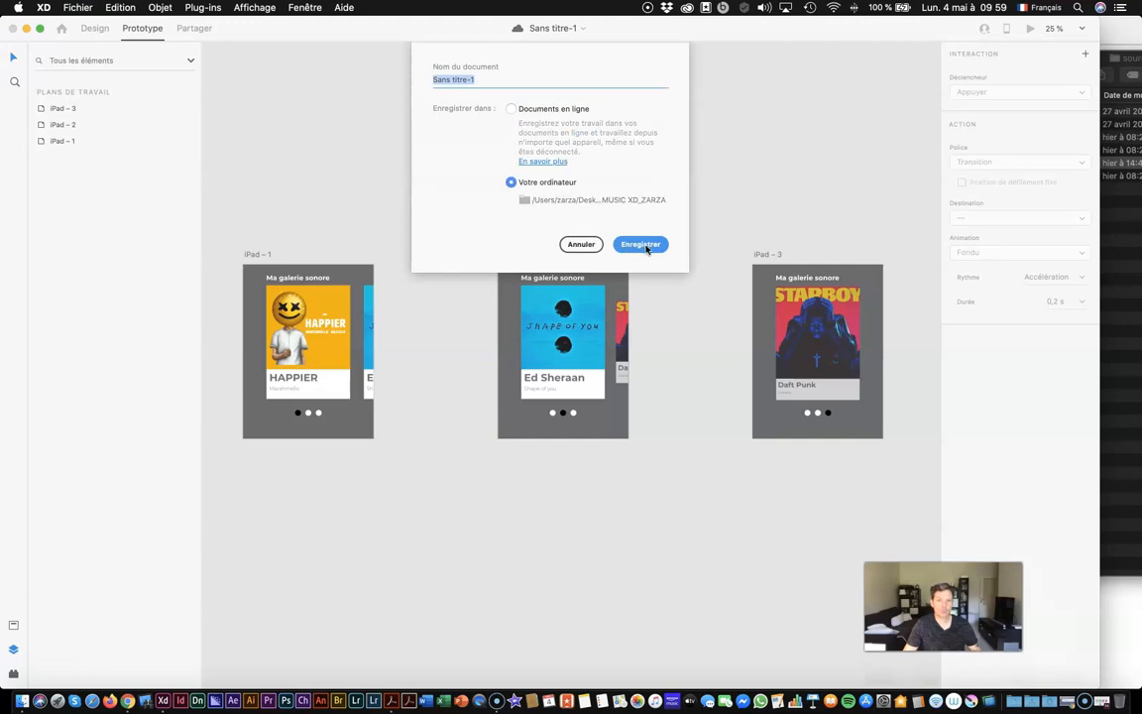
type("ma g")
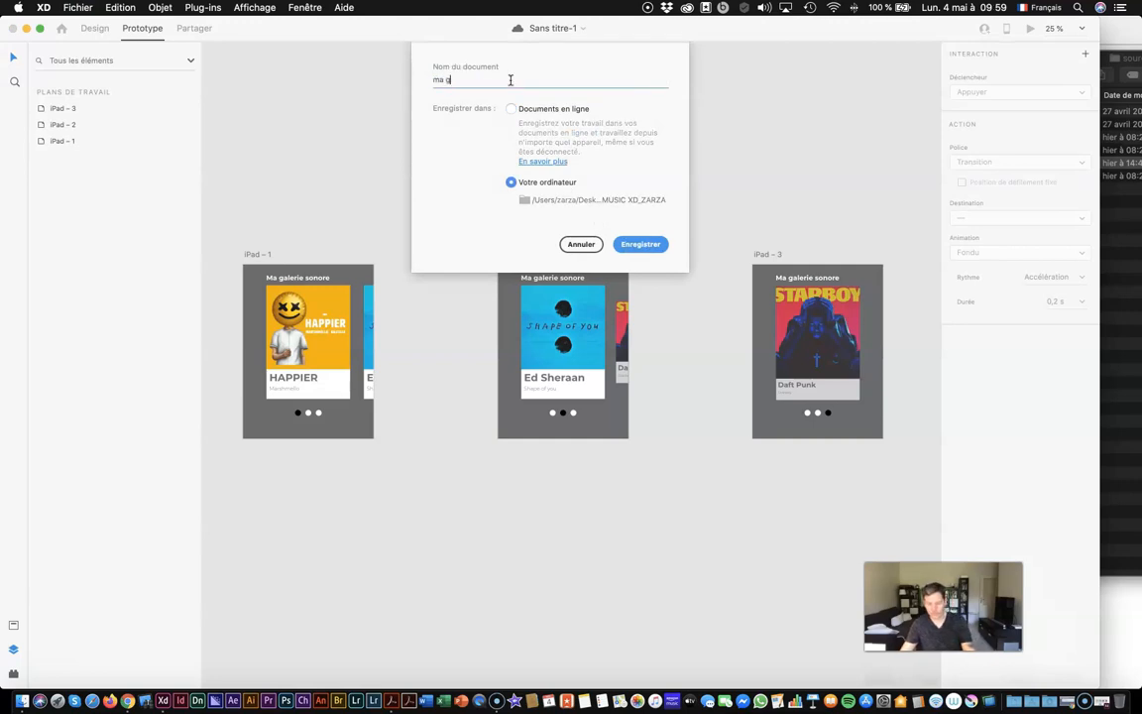
type("alerie sonore")
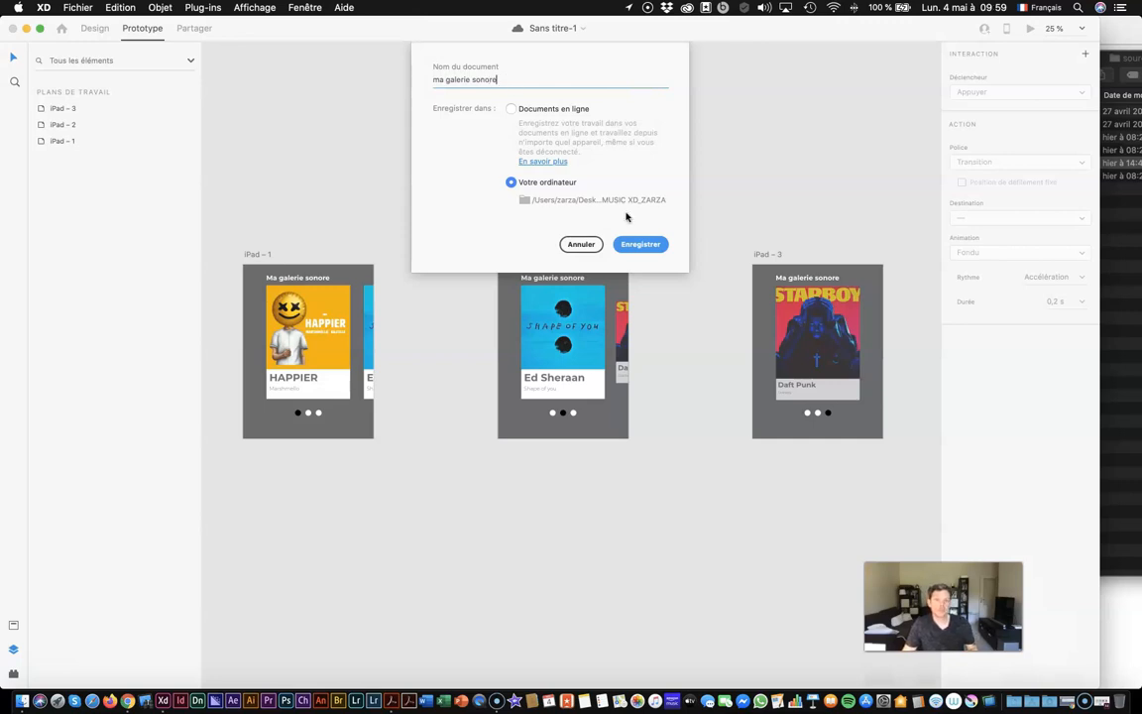
left_click(641, 245)
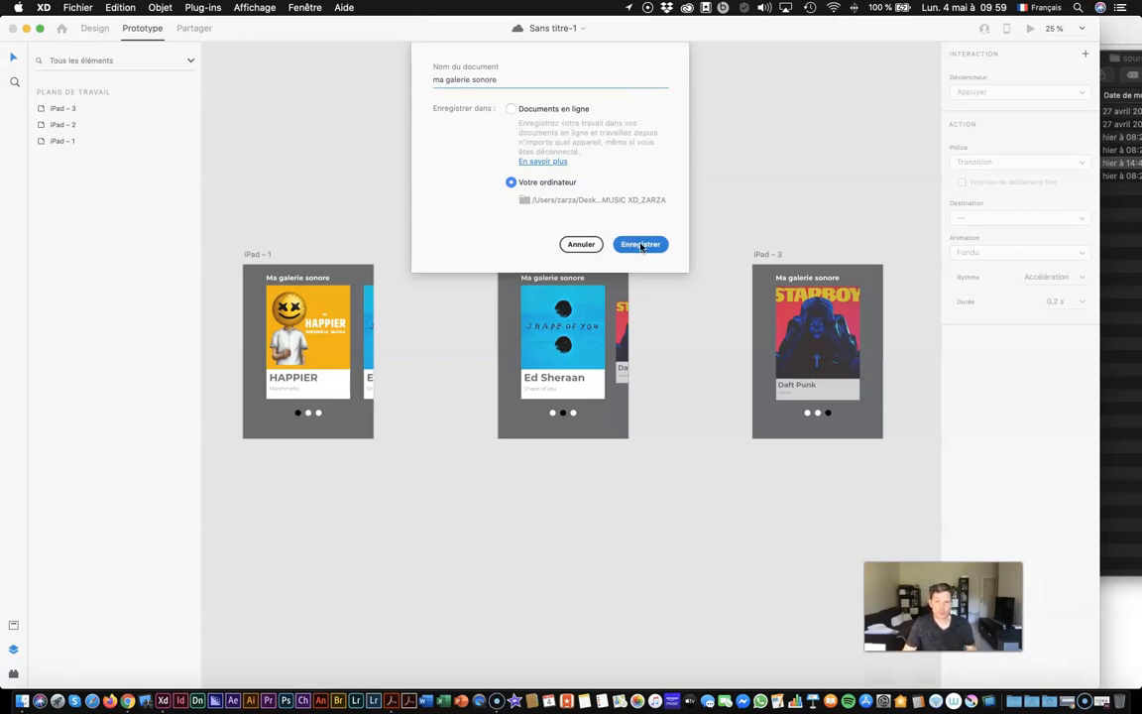